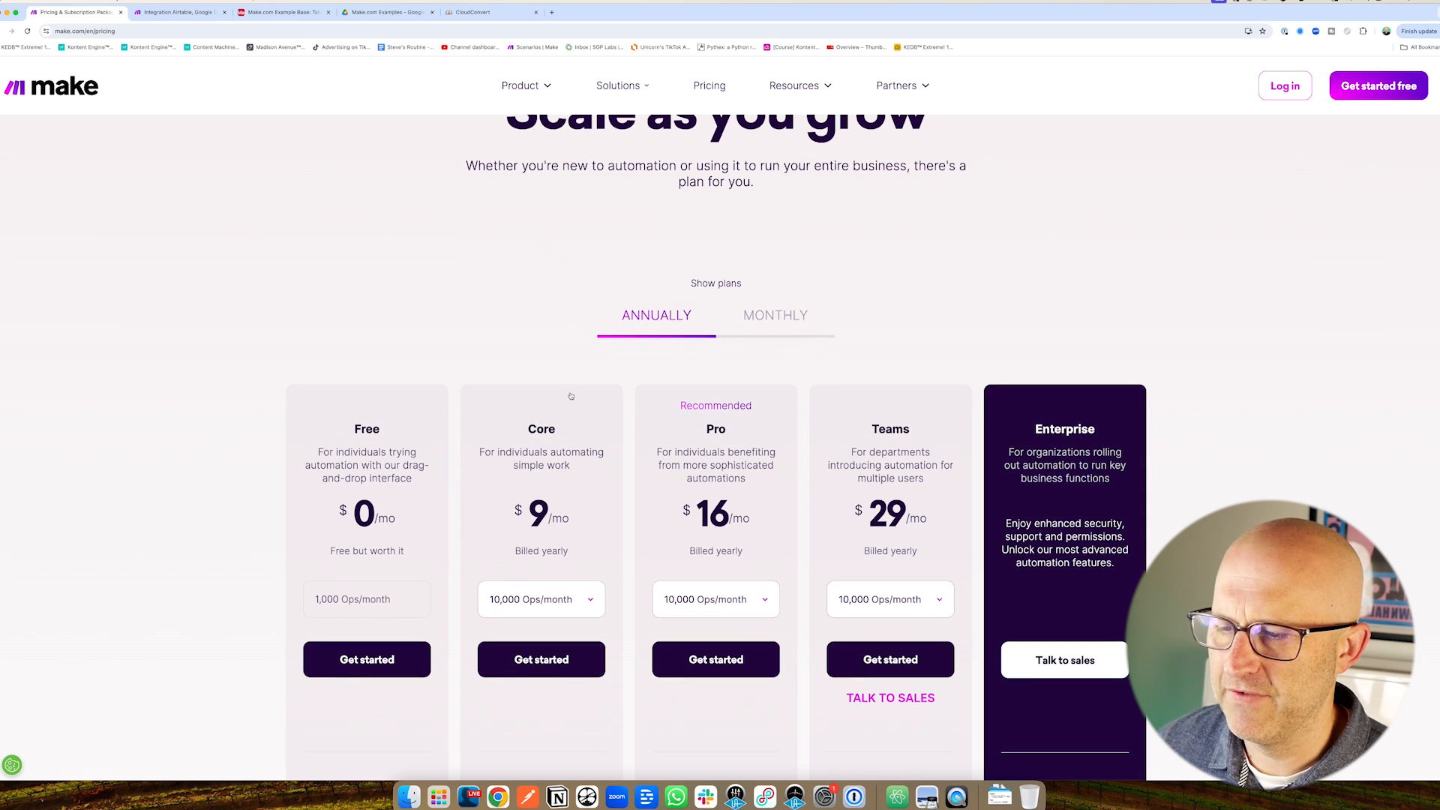
Scroll and browse through the current Make page.
{"action": "scroll", "coordinate": [566, 392], "scroll_direction": "down", "scroll_amount": 2}
{"action": "scroll", "coordinate": [566, 390], "scroll_direction": "down", "scroll_amount": 3}
{"action": "left_click_drag", "start_coordinate": [277, 180], "coordinate": [340, 258]}
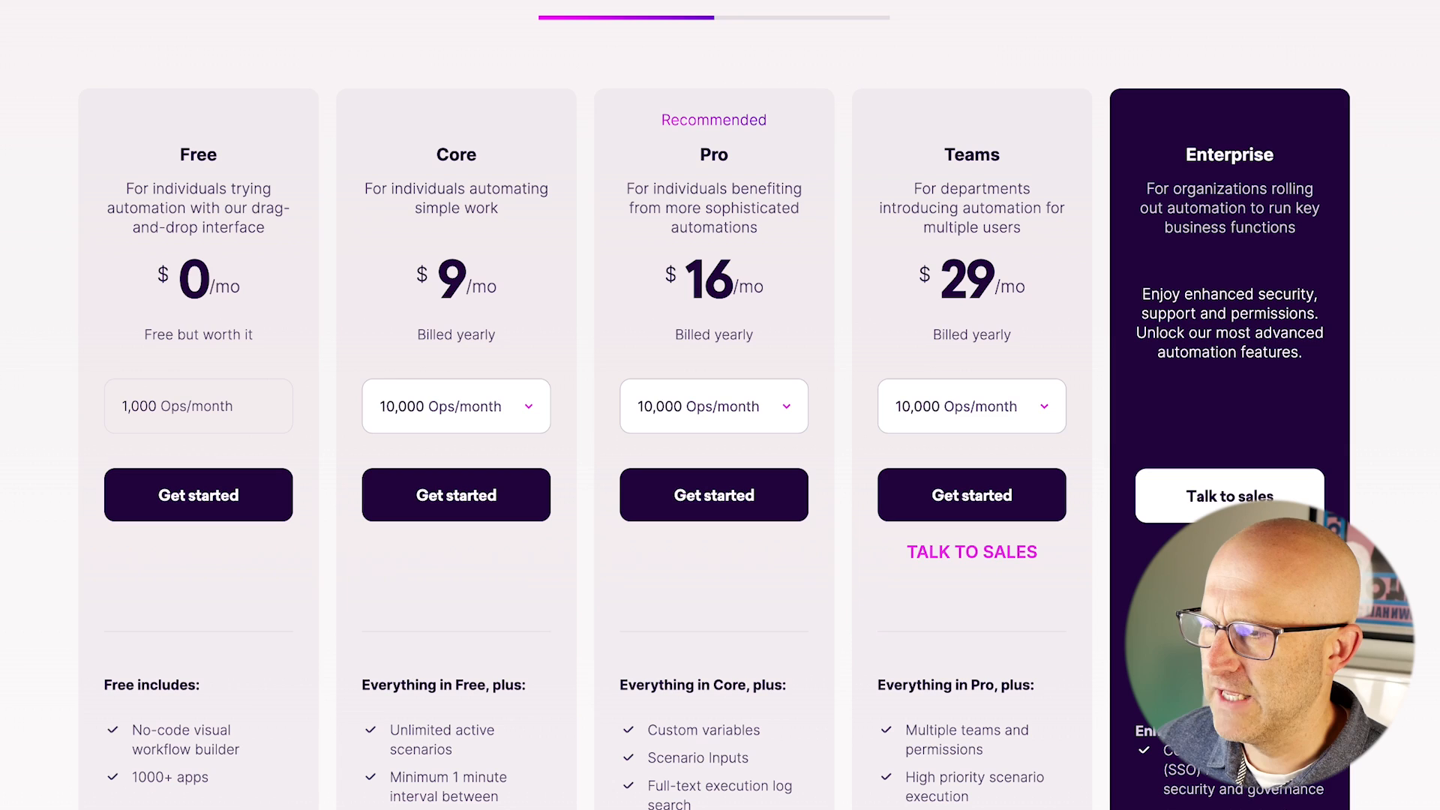
{"action": "left_click_drag", "start_coordinate": [2, 266], "coordinate": [101, 383]}
{"action": "left_click_drag", "start_coordinate": [2, 486], "coordinate": [82, 430]}
{"action": "scroll", "coordinate": [109, 341], "scroll_direction": "down", "scroll_amount": 5}
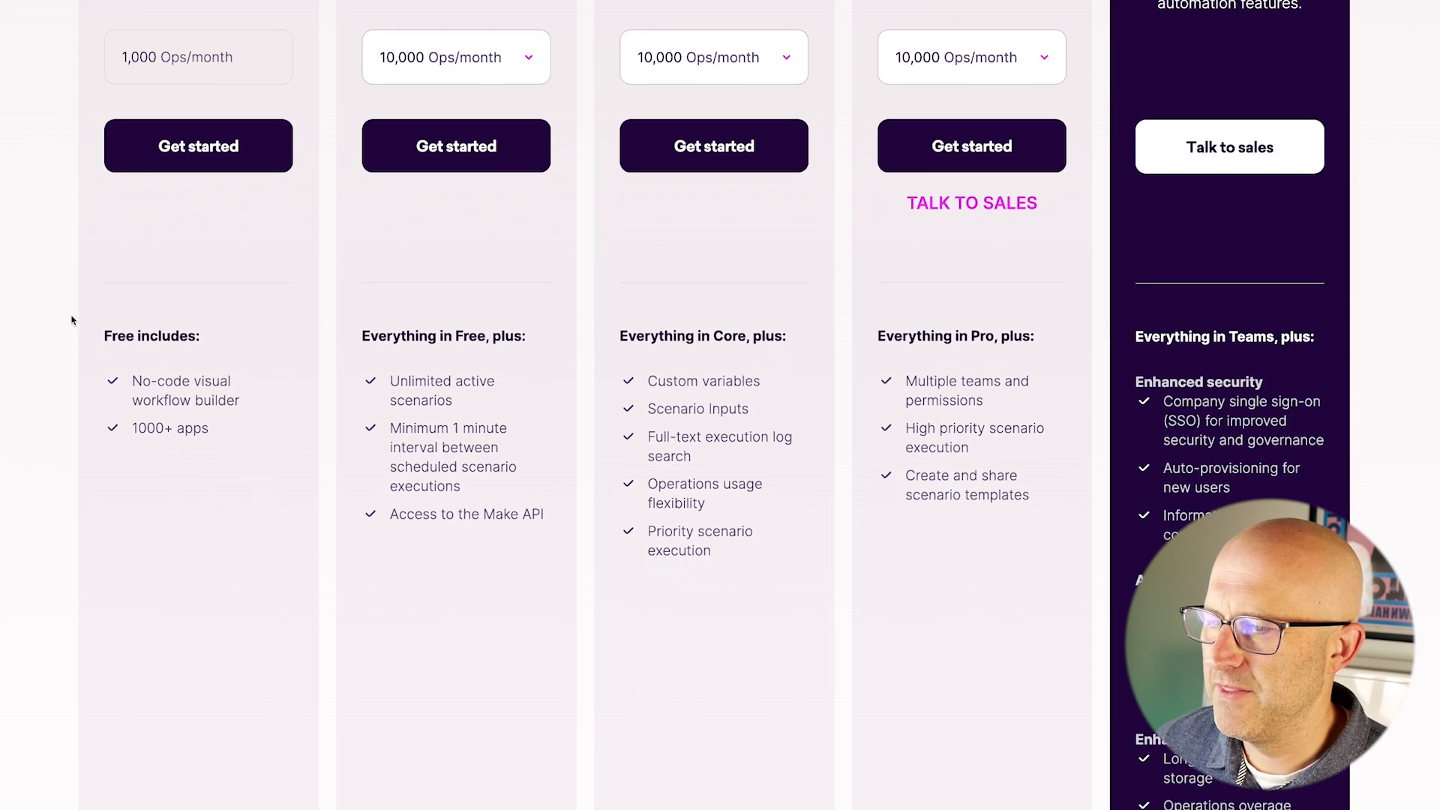
{"action": "left_click_drag", "start_coordinate": [1, 285], "coordinate": [84, 334]}
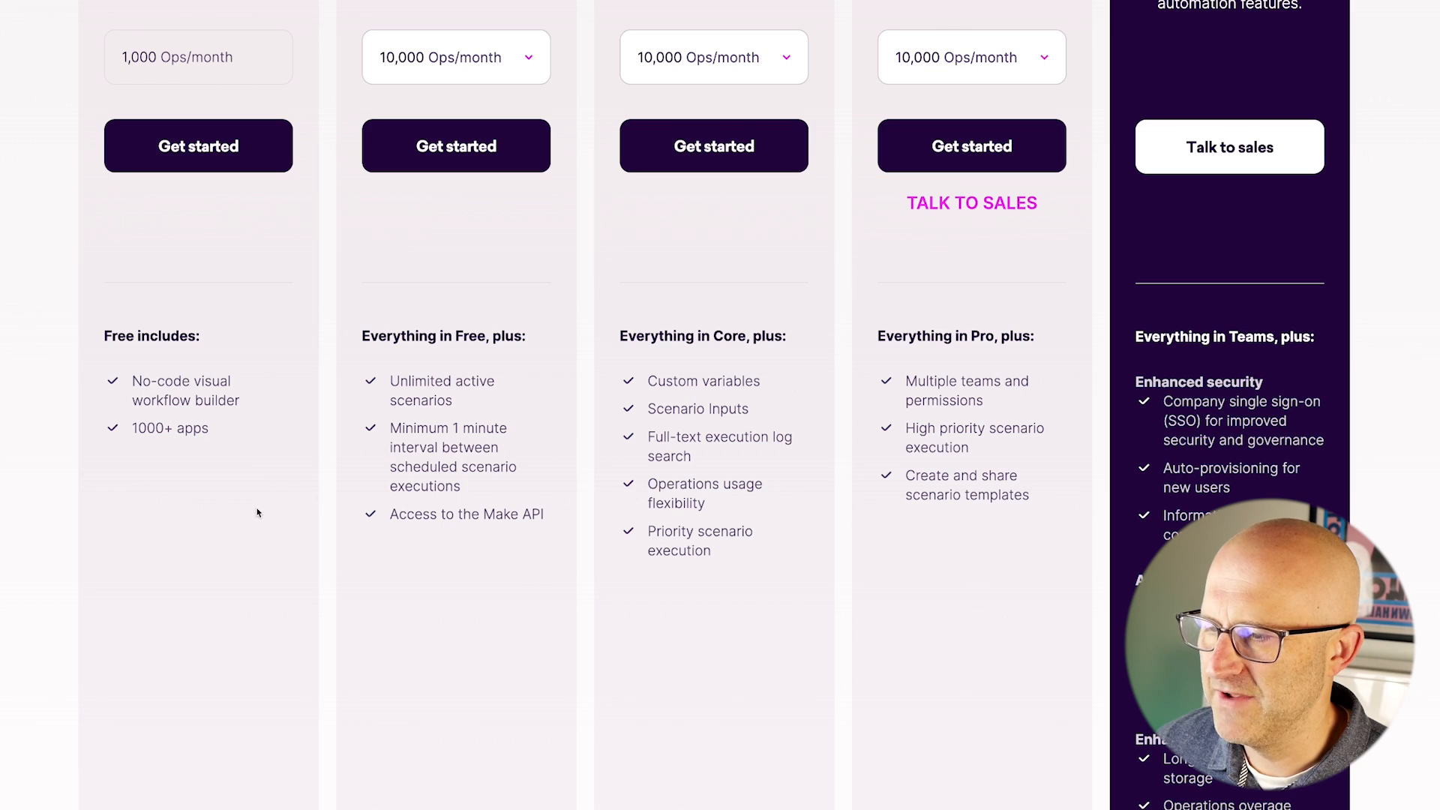
{"action": "mouse_move", "coordinate": [698, 255]}
{"action": "left_mouse_down"}
{"action": "mouse_move", "coordinate": [547, 335]}
{"action": "mouse_move", "coordinate": [544, 405]}
{"action": "left_mouse_up"}
{"action": "scroll", "coordinate": [541, 408], "scroll_direction": "up", "scroll_amount": 6}
{"action": "left_click_drag", "start_coordinate": [1, 298], "coordinate": [102, 442]}
{"action": "scroll", "coordinate": [172, 479], "scroll_direction": "down", "scroll_amount": 2}
{"action": "left_click_drag", "start_coordinate": [364, 104], "coordinate": [387, 211]}
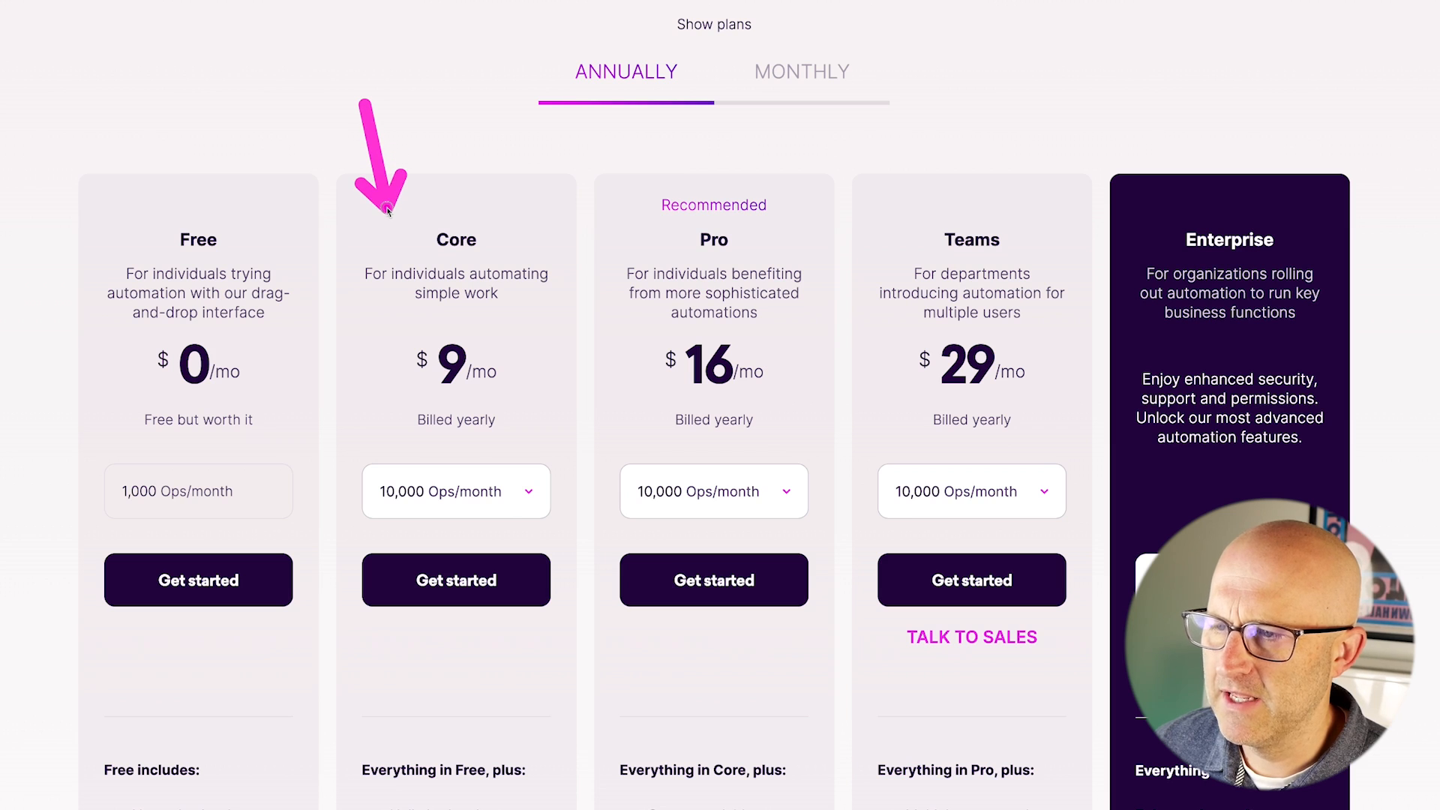
{"action": "scroll", "coordinate": [524, 315], "scroll_direction": "down", "scroll_amount": 1}
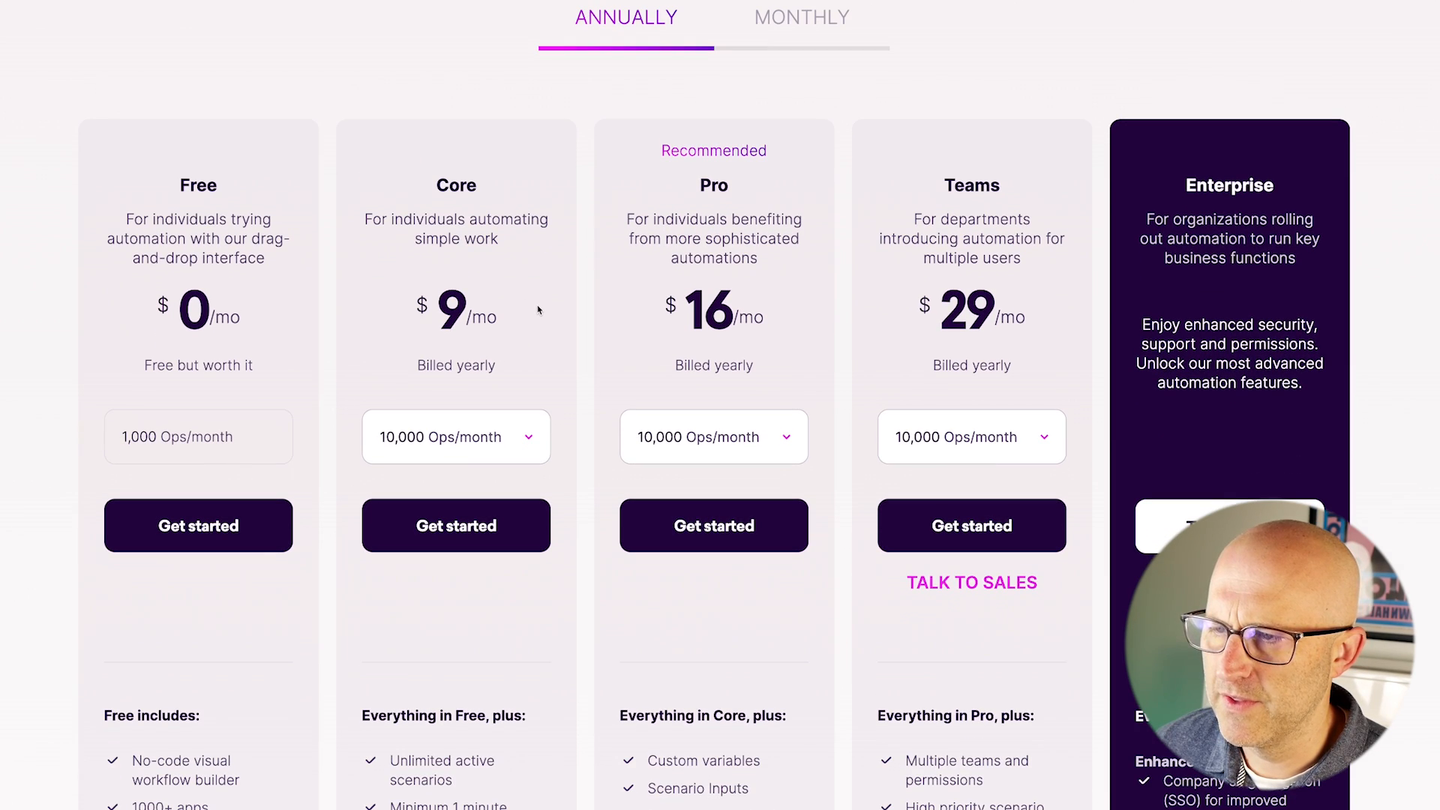
{"action": "scroll", "coordinate": [480, 262], "scroll_direction": "up", "scroll_amount": 1}
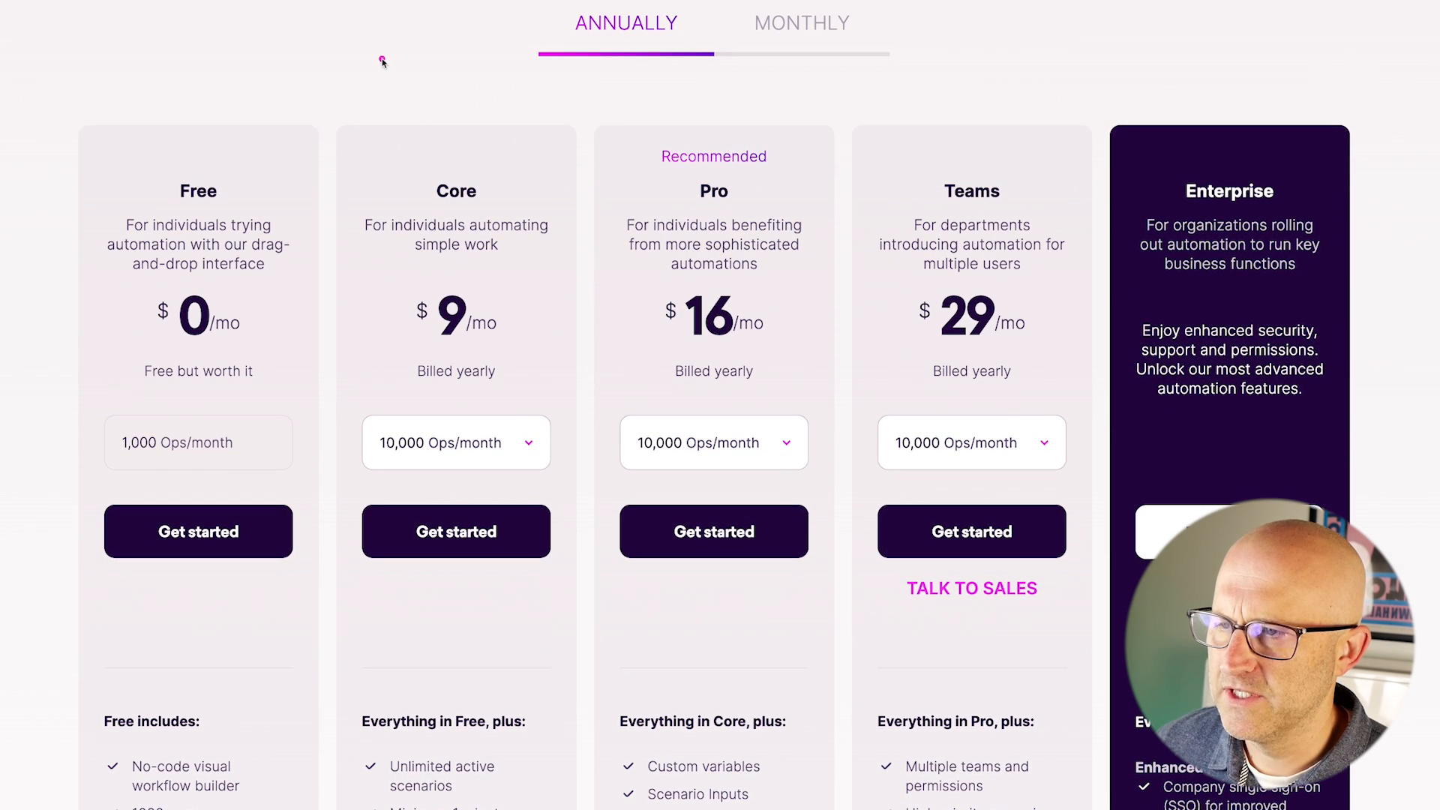
{"action": "mouse_move", "coordinate": [372, 28]}
{"action": "left_mouse_down"}
{"action": "mouse_move", "coordinate": [386, 128]}
{"action": "mouse_move", "coordinate": [716, 143]}
{"action": "mouse_move", "coordinate": [772, 161]}
{"action": "left_mouse_up"}
{"action": "scroll", "coordinate": [529, 428], "scroll_direction": "down", "scroll_amount": 1}
Show the Core plan's operations tiers and prices, then close that list.
{"action": "left_click", "coordinate": [529, 424]}
{"action": "scroll", "coordinate": [491, 570], "scroll_direction": "down", "scroll_amount": 1}
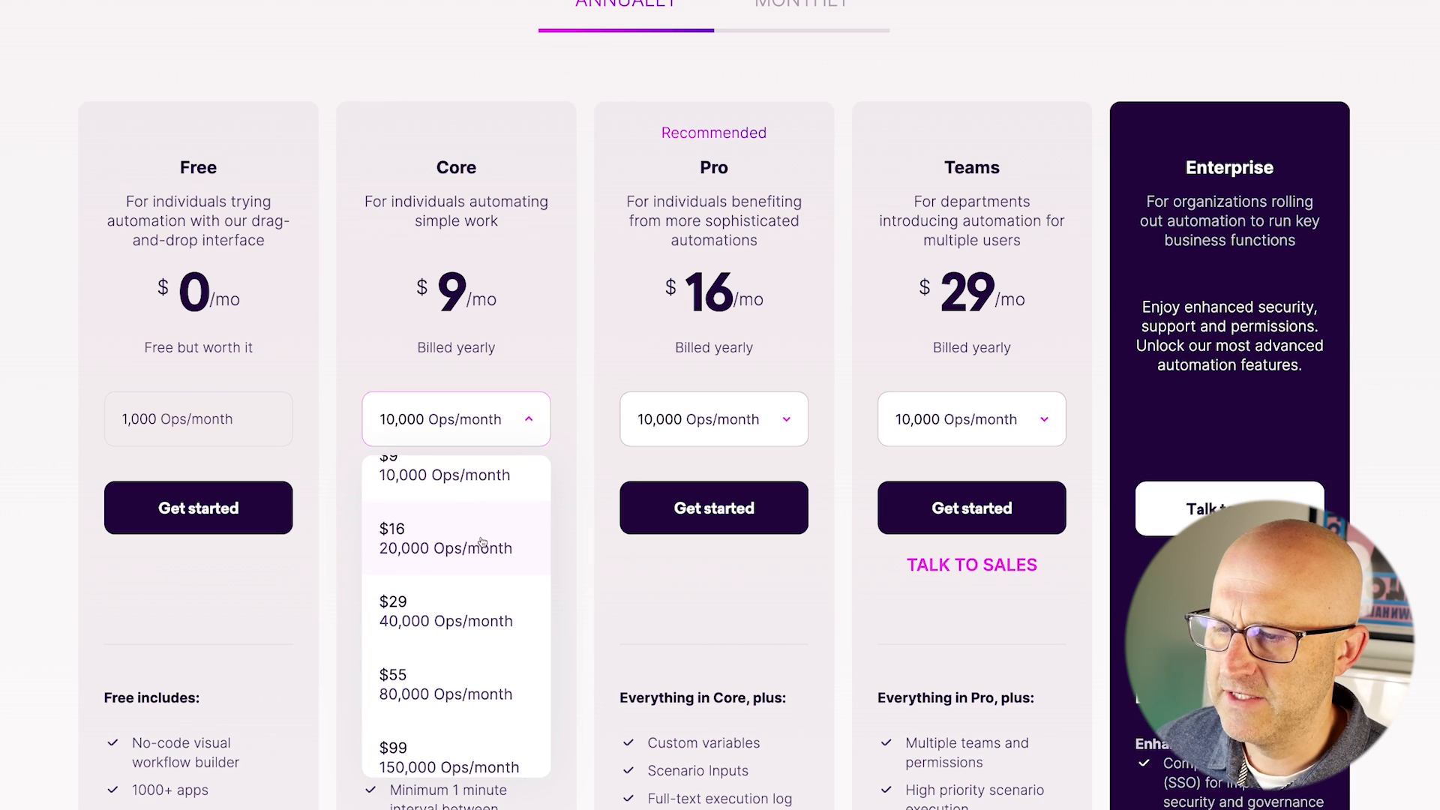
{"action": "left_click_drag", "start_coordinate": [568, 637], "coordinate": [499, 595]}
Keep scrolling and reviewing the page content.
{"action": "mouse_move", "coordinate": [484, 31]}
{"action": "left_mouse_down"}
{"action": "mouse_move", "coordinate": [609, 148]}
{"action": "mouse_move", "coordinate": [664, 162]}
{"action": "left_mouse_up"}
{"action": "scroll", "coordinate": [679, 217], "scroll_direction": "down", "scroll_amount": 3}
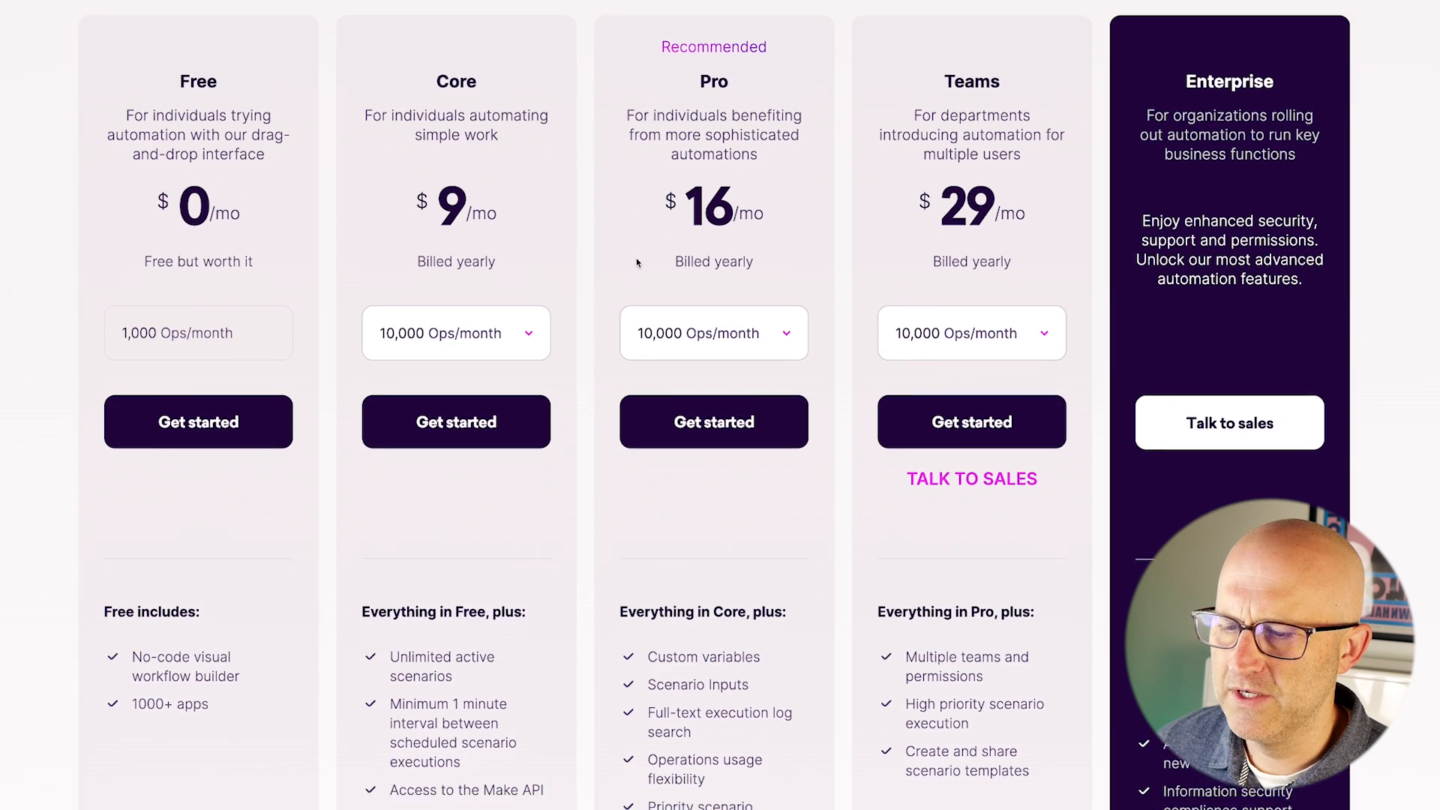
{"action": "scroll", "coordinate": [589, 315], "scroll_direction": "up", "scroll_amount": 2}
{"action": "left_click_drag", "start_coordinate": [620, 223], "coordinate": [547, 328]}
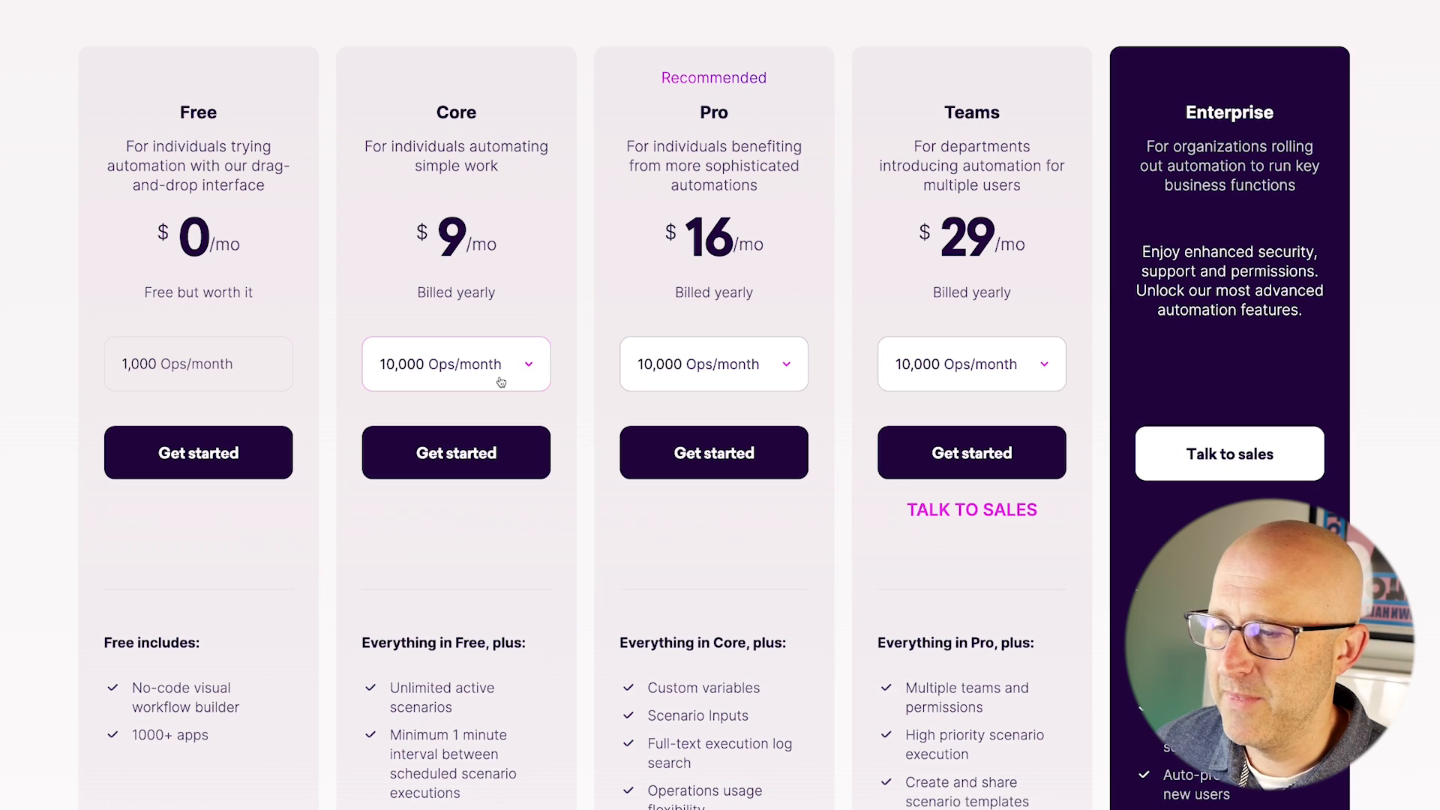
{"action": "scroll", "coordinate": [499, 376], "scroll_direction": "down", "scroll_amount": 2}
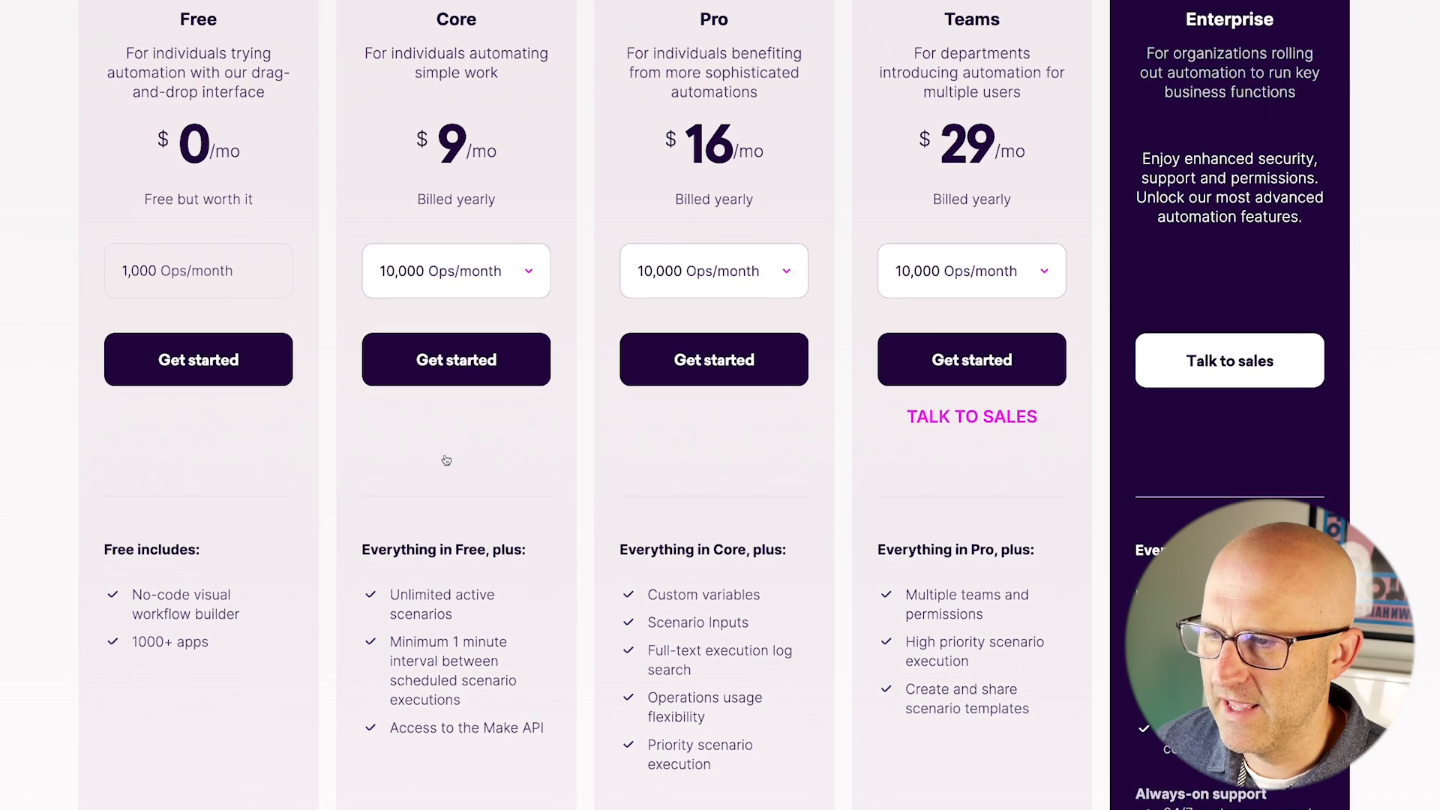
{"action": "scroll", "coordinate": [449, 449], "scroll_direction": "up", "scroll_amount": 1}
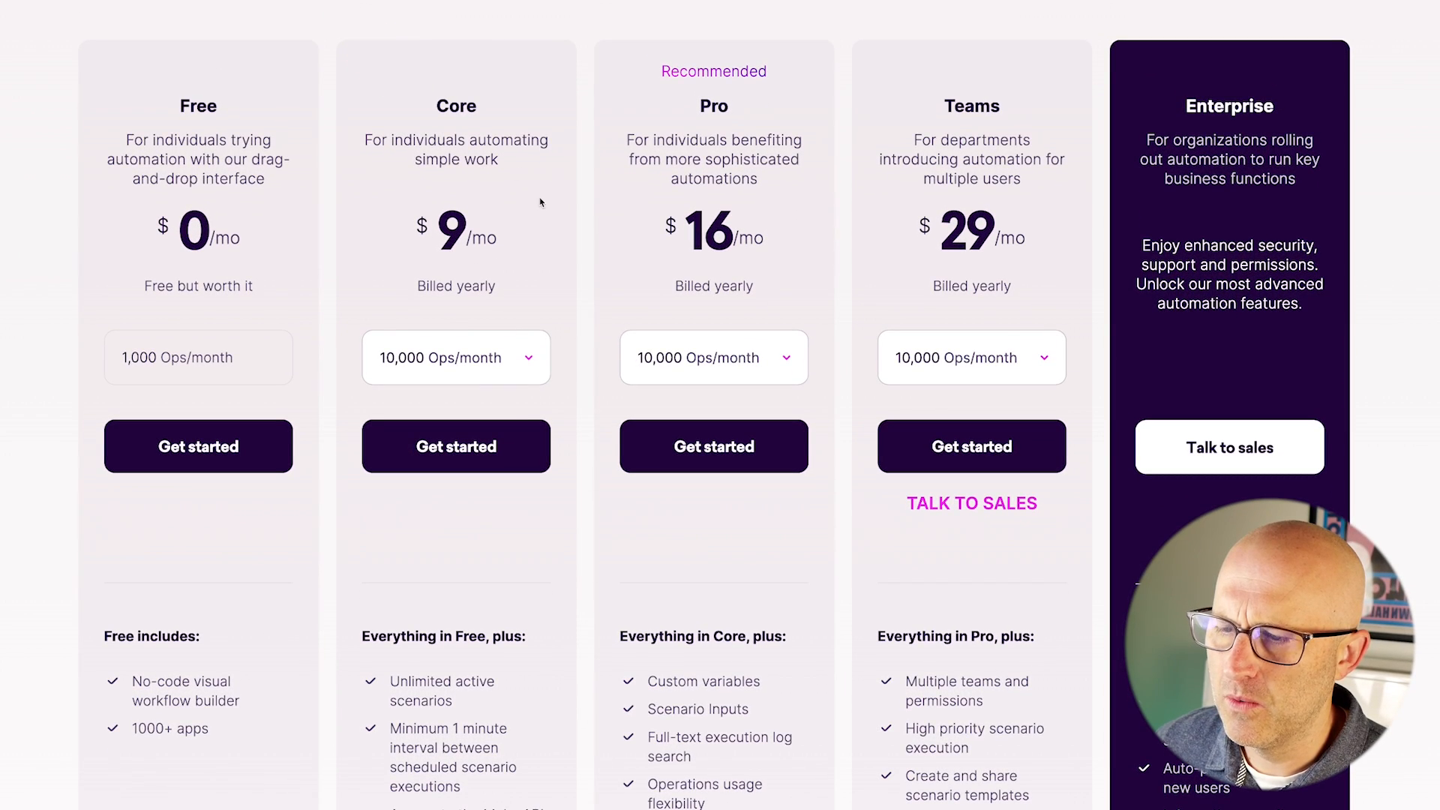
{"action": "scroll", "coordinate": [566, 275], "scroll_direction": "down", "scroll_amount": 4}
{"action": "mouse_move", "coordinate": [639, 237]}
{"action": "left_mouse_down"}
{"action": "mouse_move", "coordinate": [540, 305]}
{"action": "mouse_move", "coordinate": [443, 321]}
{"action": "mouse_move", "coordinate": [505, 315]}
{"action": "left_mouse_up"}
{"action": "left_click_drag", "start_coordinate": [520, 373], "coordinate": [477, 357]}
{"action": "left_click_drag", "start_coordinate": [590, 255], "coordinate": [514, 320]}
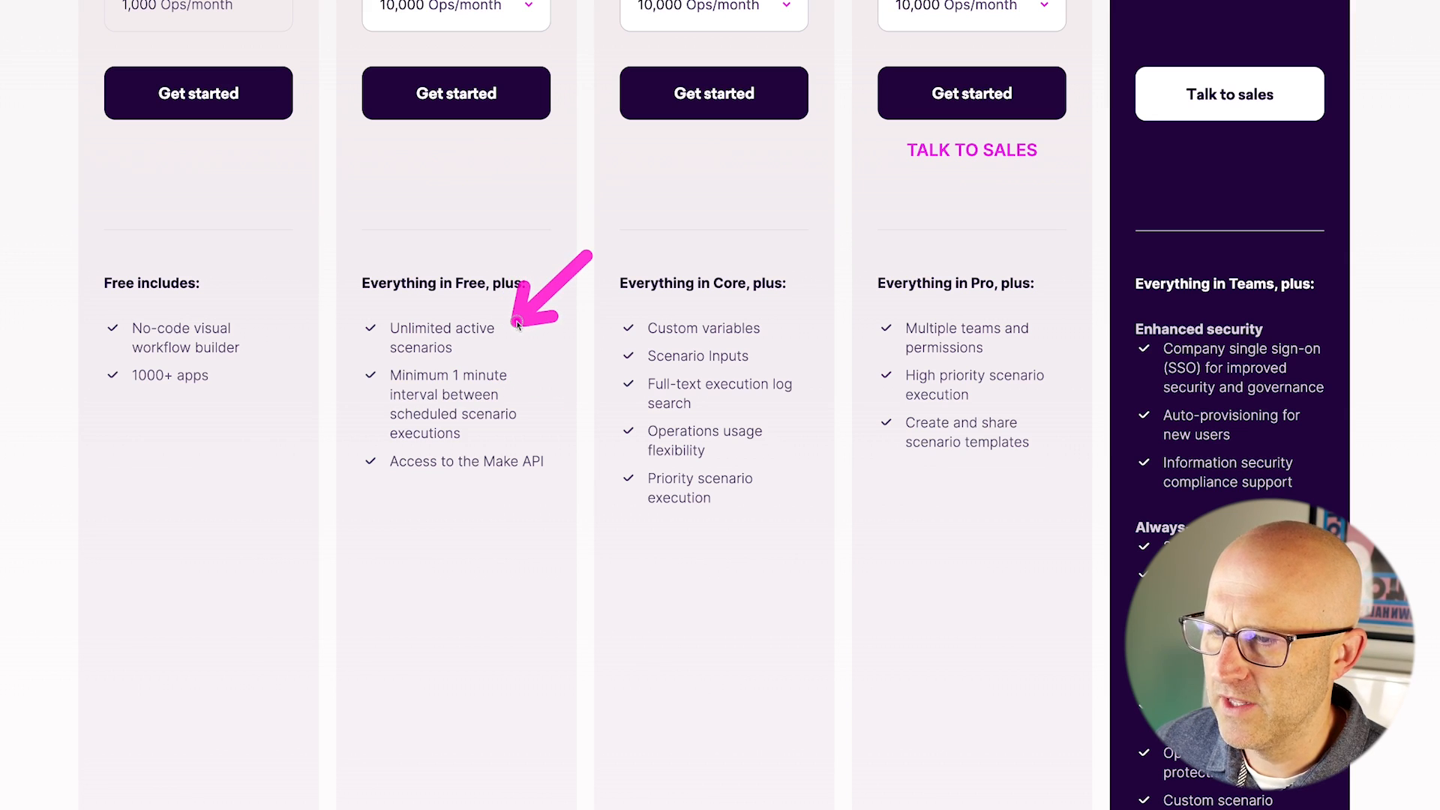
{"action": "scroll", "coordinate": [545, 421], "scroll_direction": "down", "scroll_amount": 1}
{"action": "mouse_move", "coordinate": [578, 167]}
{"action": "left_mouse_down"}
{"action": "mouse_move", "coordinate": [435, 251]}
{"action": "mouse_move", "coordinate": [456, 263]}
{"action": "left_mouse_up"}
{"action": "left_click_drag", "start_coordinate": [594, 302], "coordinate": [540, 313]}
{"action": "mouse_move", "coordinate": [439, 536]}
{"action": "left_mouse_down"}
{"action": "mouse_move", "coordinate": [416, 415]}
{"action": "mouse_move", "coordinate": [488, 410]}
{"action": "left_mouse_up"}
{"action": "left_click_drag", "start_coordinate": [638, 473], "coordinate": [549, 387]}
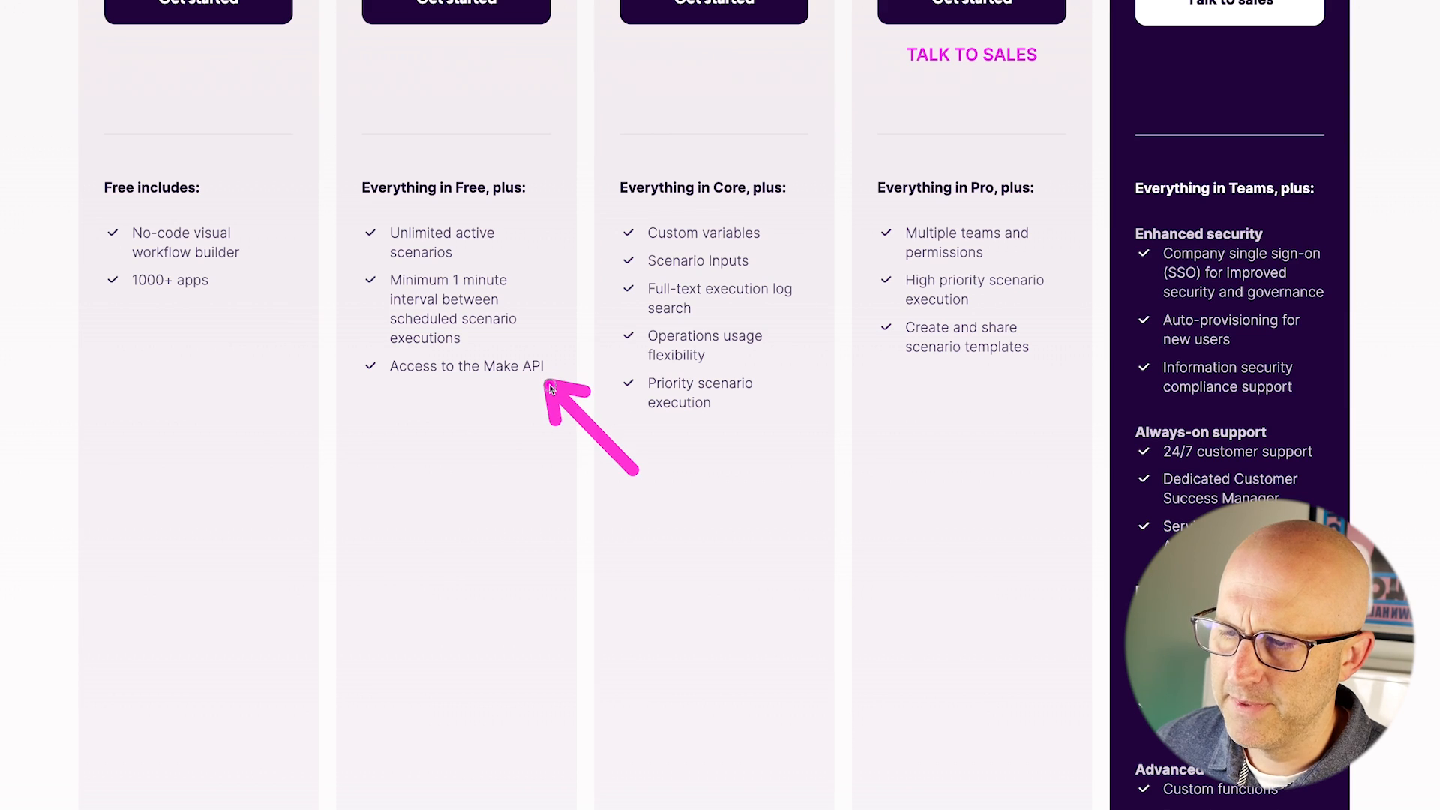
{"action": "mouse_move", "coordinate": [953, 118]}
{"action": "left_mouse_down"}
{"action": "mouse_move", "coordinate": [810, 203]}
{"action": "mouse_move", "coordinate": [797, 383]}
{"action": "left_mouse_up"}
{"action": "mouse_move", "coordinate": [917, 146]}
{"action": "left_mouse_down"}
{"action": "mouse_move", "coordinate": [803, 225]}
{"action": "mouse_move", "coordinate": [808, 291]}
{"action": "mouse_move", "coordinate": [793, 231]}
{"action": "left_mouse_up"}
{"action": "mouse_move", "coordinate": [799, 510]}
{"action": "left_mouse_down"}
{"action": "mouse_move", "coordinate": [739, 434]}
{"action": "mouse_move", "coordinate": [664, 409]}
{"action": "mouse_move", "coordinate": [739, 412]}
{"action": "mouse_move", "coordinate": [679, 411]}
{"action": "mouse_move", "coordinate": [716, 439]}
{"action": "left_mouse_up"}
{"action": "scroll", "coordinate": [763, 472], "scroll_direction": "down", "scroll_amount": 1}
{"action": "scroll", "coordinate": [764, 472], "scroll_direction": "up", "scroll_amount": 1}
{"action": "left_click_drag", "start_coordinate": [825, 361], "coordinate": [769, 389]}
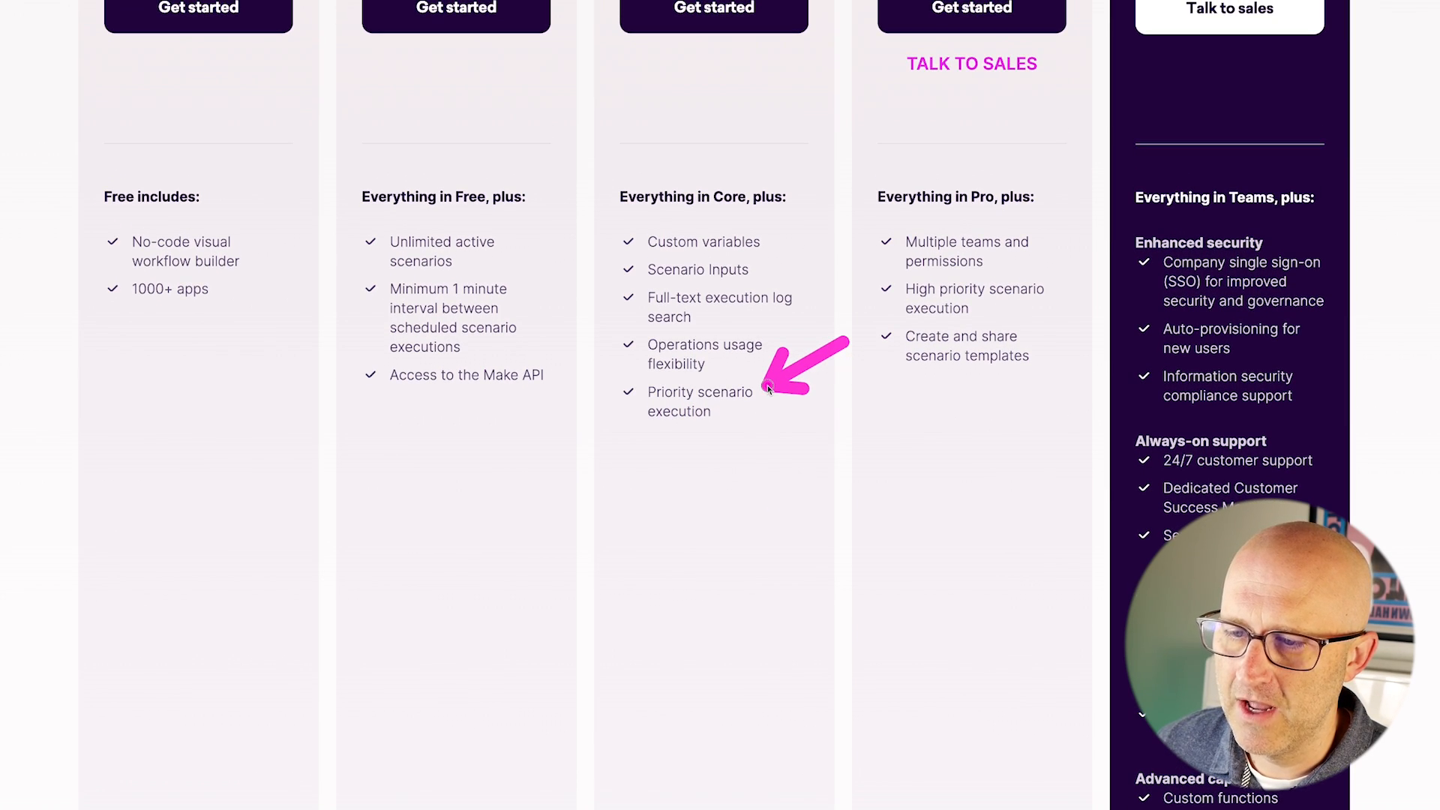
{"action": "mouse_move", "coordinate": [582, 1]}
{"action": "left_mouse_down"}
{"action": "mouse_move", "coordinate": [582, 97]}
{"action": "mouse_move", "coordinate": [765, 145]}
{"action": "left_mouse_up"}
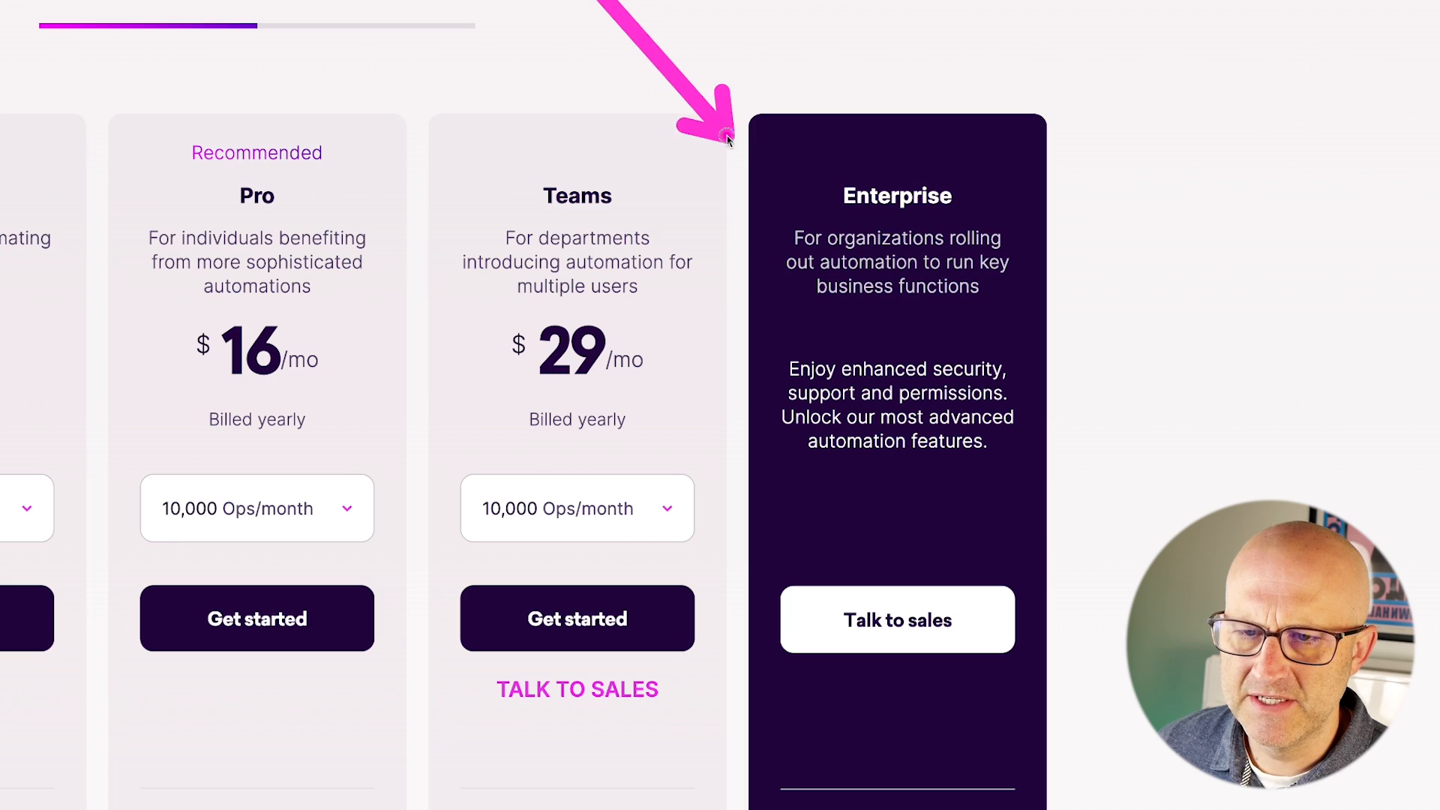
{"action": "scroll", "coordinate": [704, 308], "scroll_direction": "down", "scroll_amount": 5}
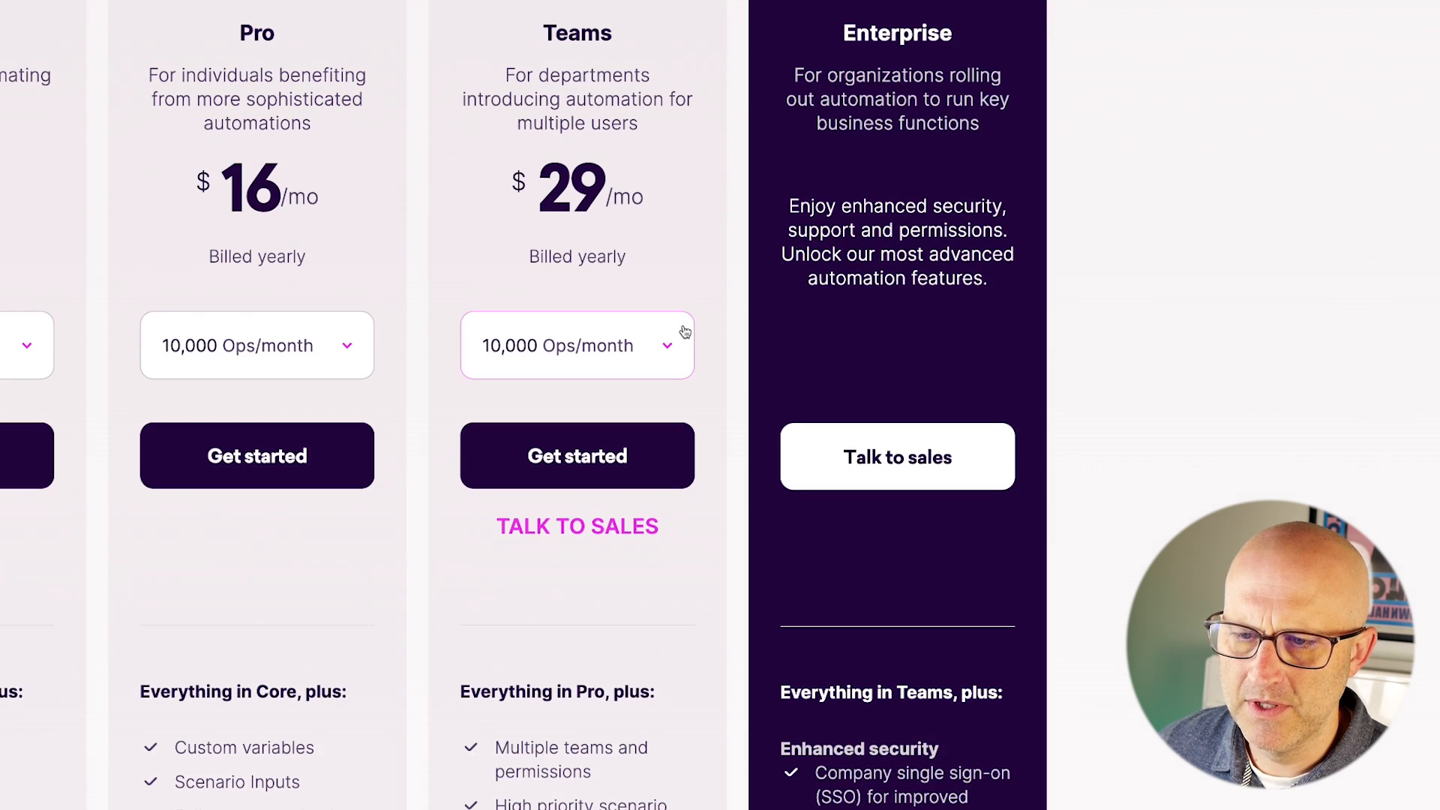
{"action": "scroll", "coordinate": [676, 330], "scroll_direction": "down", "scroll_amount": 4}
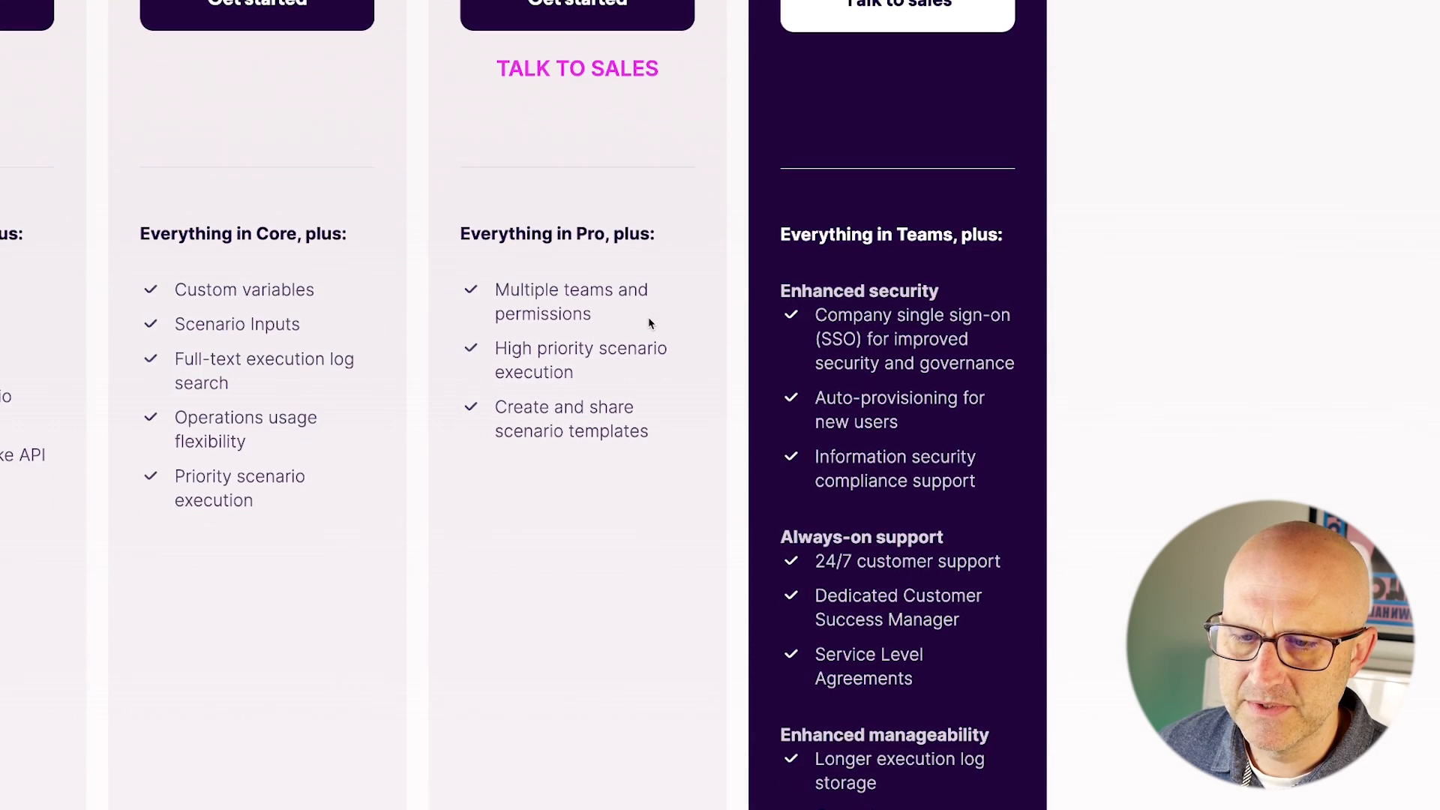
{"action": "mouse_move", "coordinate": [1118, 120]}
{"action": "left_mouse_down"}
{"action": "mouse_move", "coordinate": [1023, 174]}
{"action": "mouse_move", "coordinate": [1009, 251]}
{"action": "left_mouse_up"}
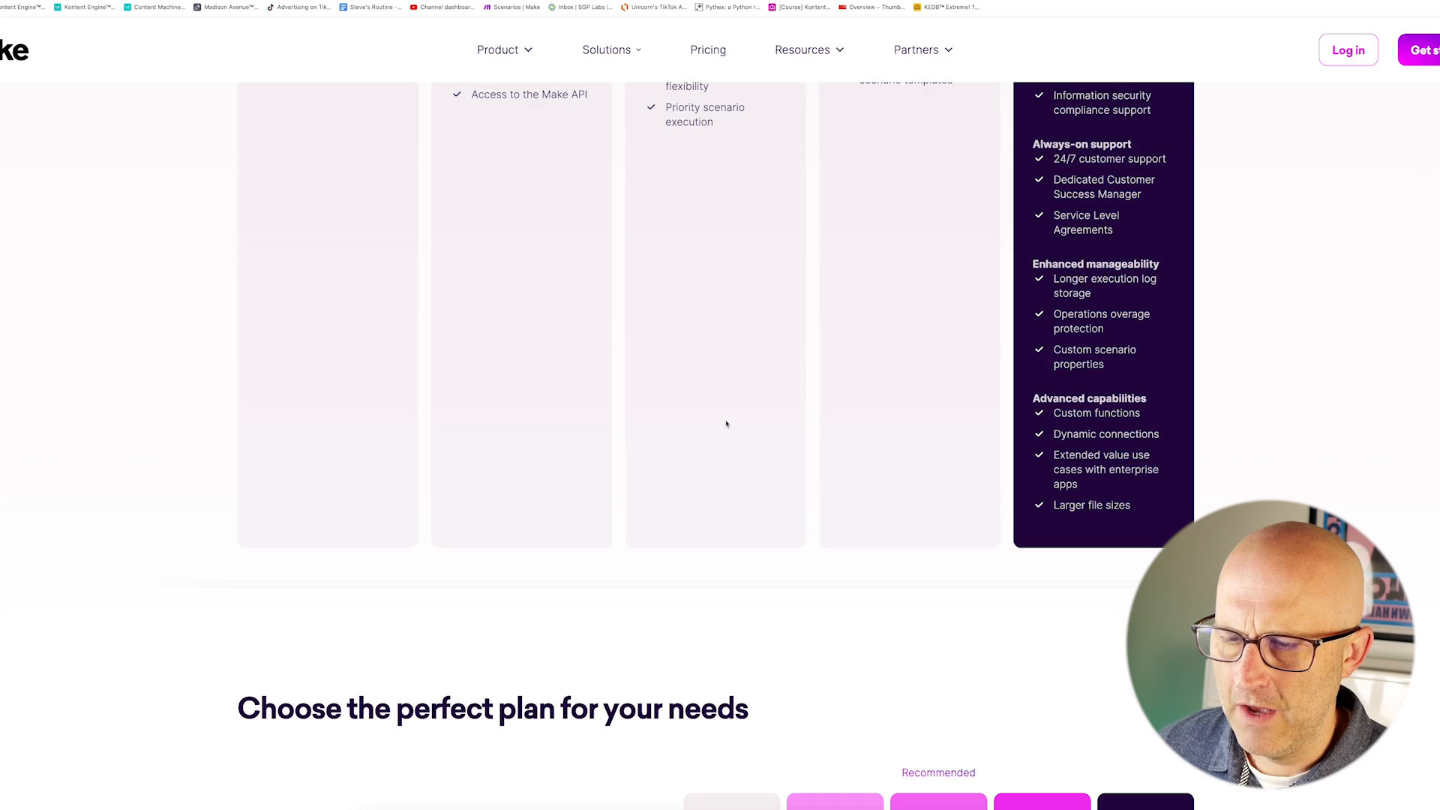
{"action": "scroll", "coordinate": [727, 424], "scroll_direction": "down", "scroll_amount": 6}
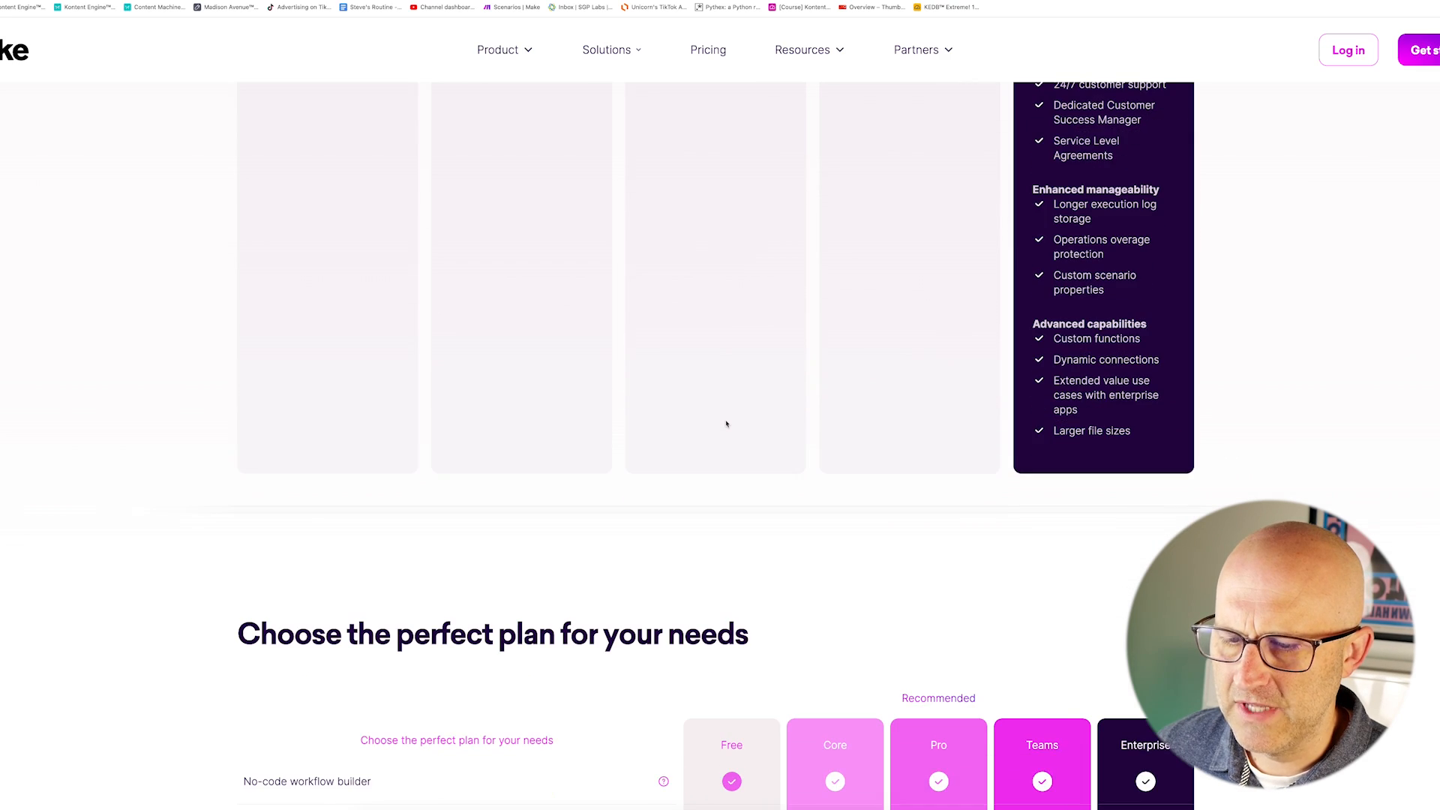
{"action": "scroll", "coordinate": [727, 424], "scroll_direction": "down", "scroll_amount": 2}
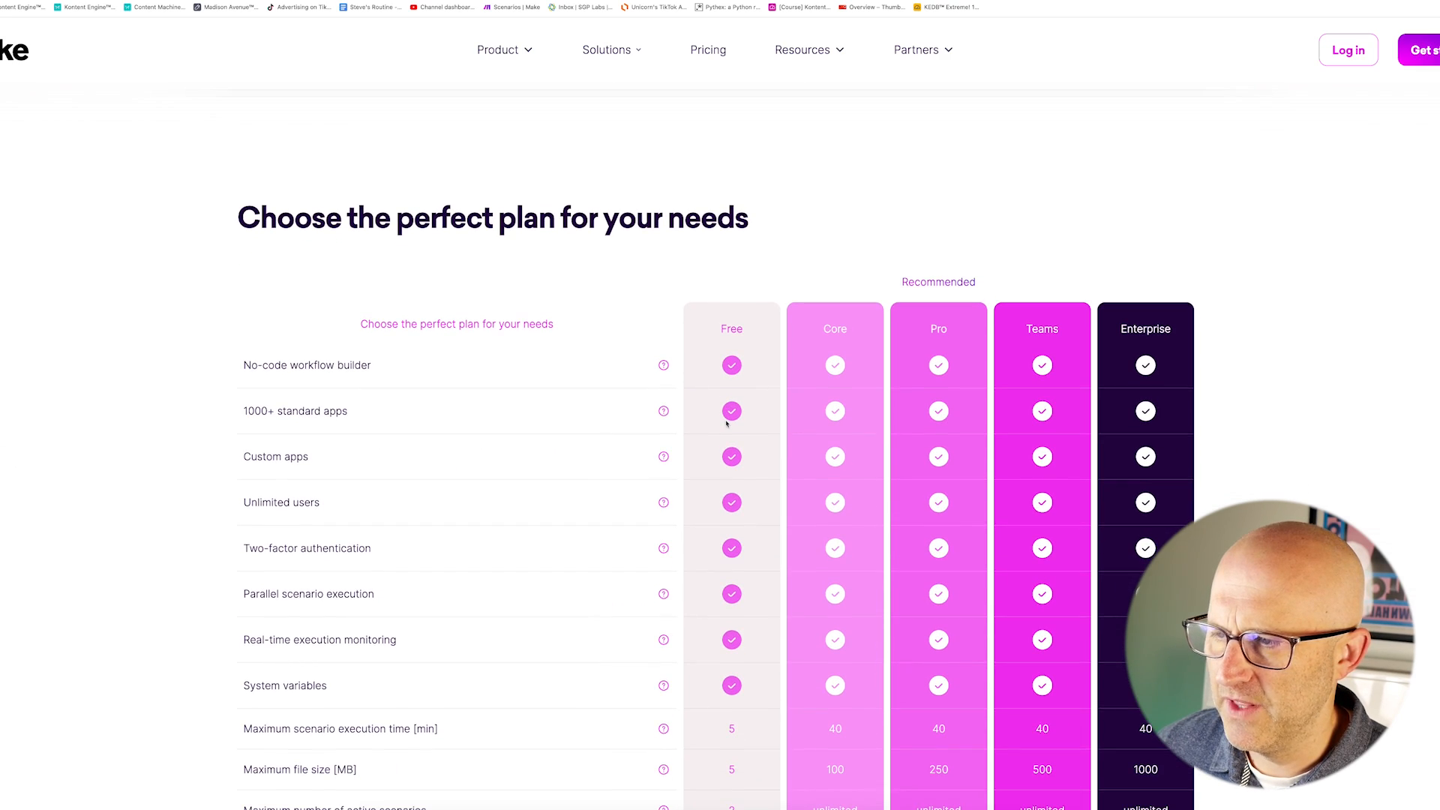
{"action": "scroll", "coordinate": [734, 422], "scroll_direction": "down", "scroll_amount": 1}
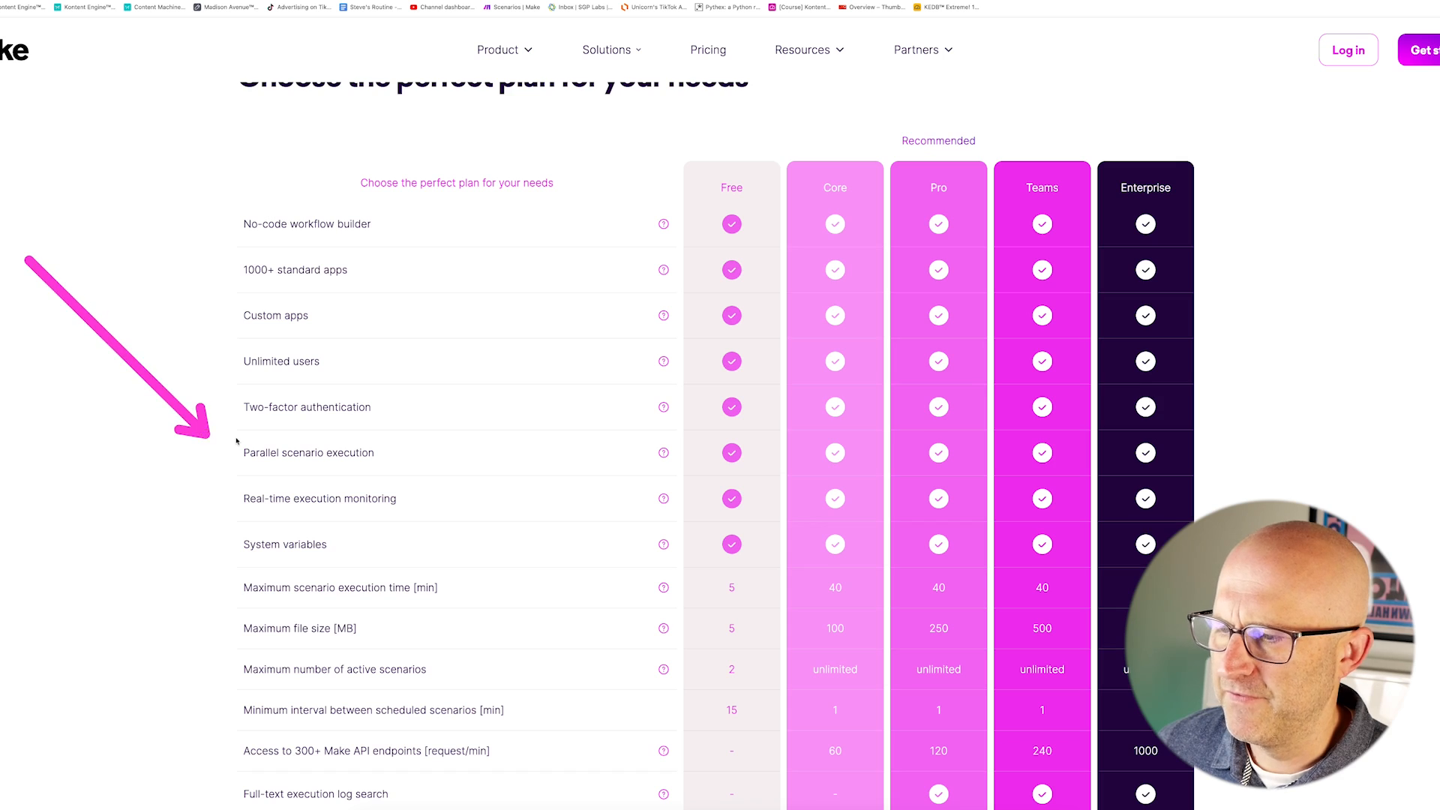
{"action": "scroll", "coordinate": [750, 457], "scroll_direction": "down", "scroll_amount": 2}
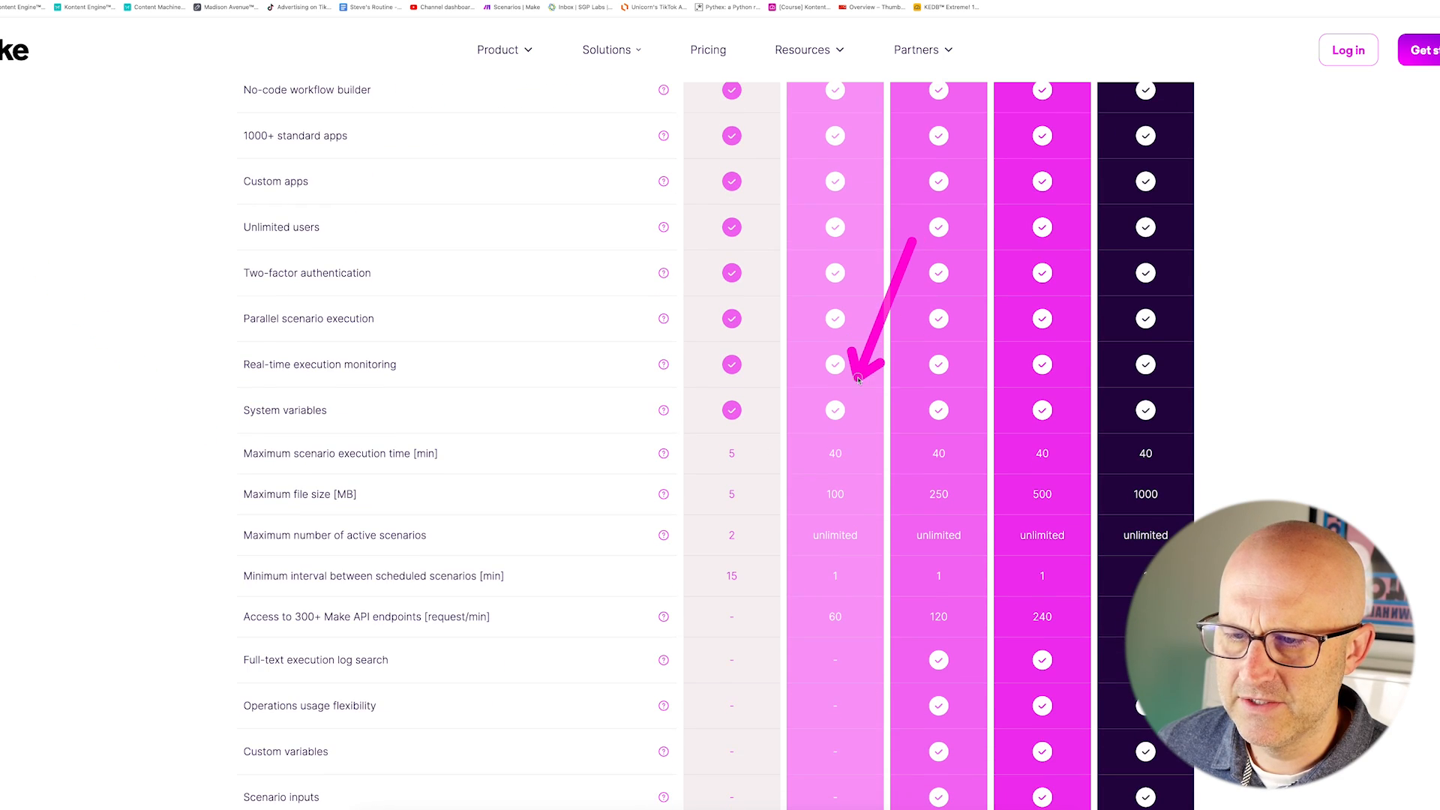
{"action": "scroll", "coordinate": [681, 448], "scroll_direction": "up", "scroll_amount": 1}
{"action": "scroll", "coordinate": [681, 447], "scroll_direction": "down", "scroll_amount": 3}
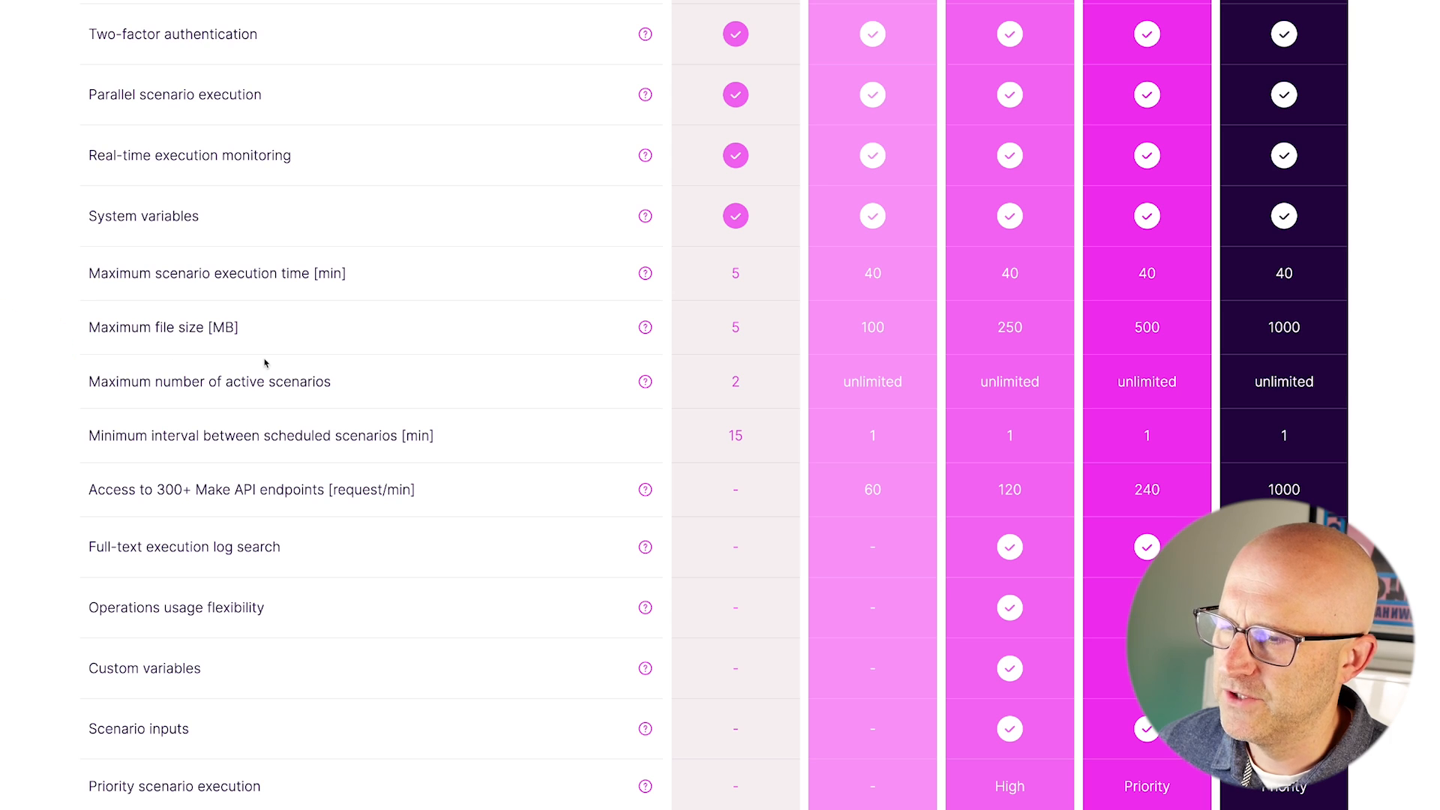
{"action": "scroll", "coordinate": [722, 385], "scroll_direction": "down", "scroll_amount": 2}
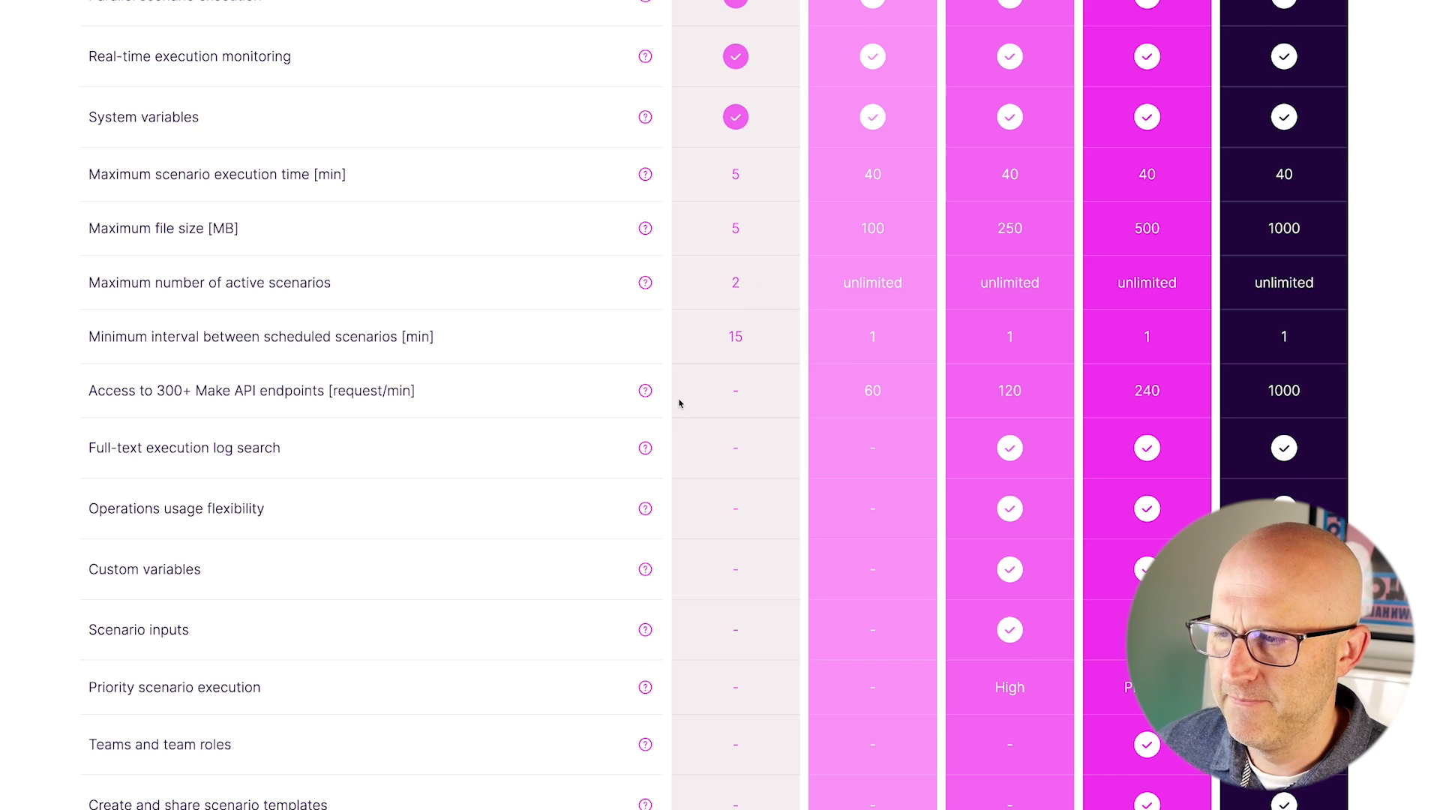
{"action": "scroll", "coordinate": [680, 404], "scroll_direction": "up", "scroll_amount": 1}
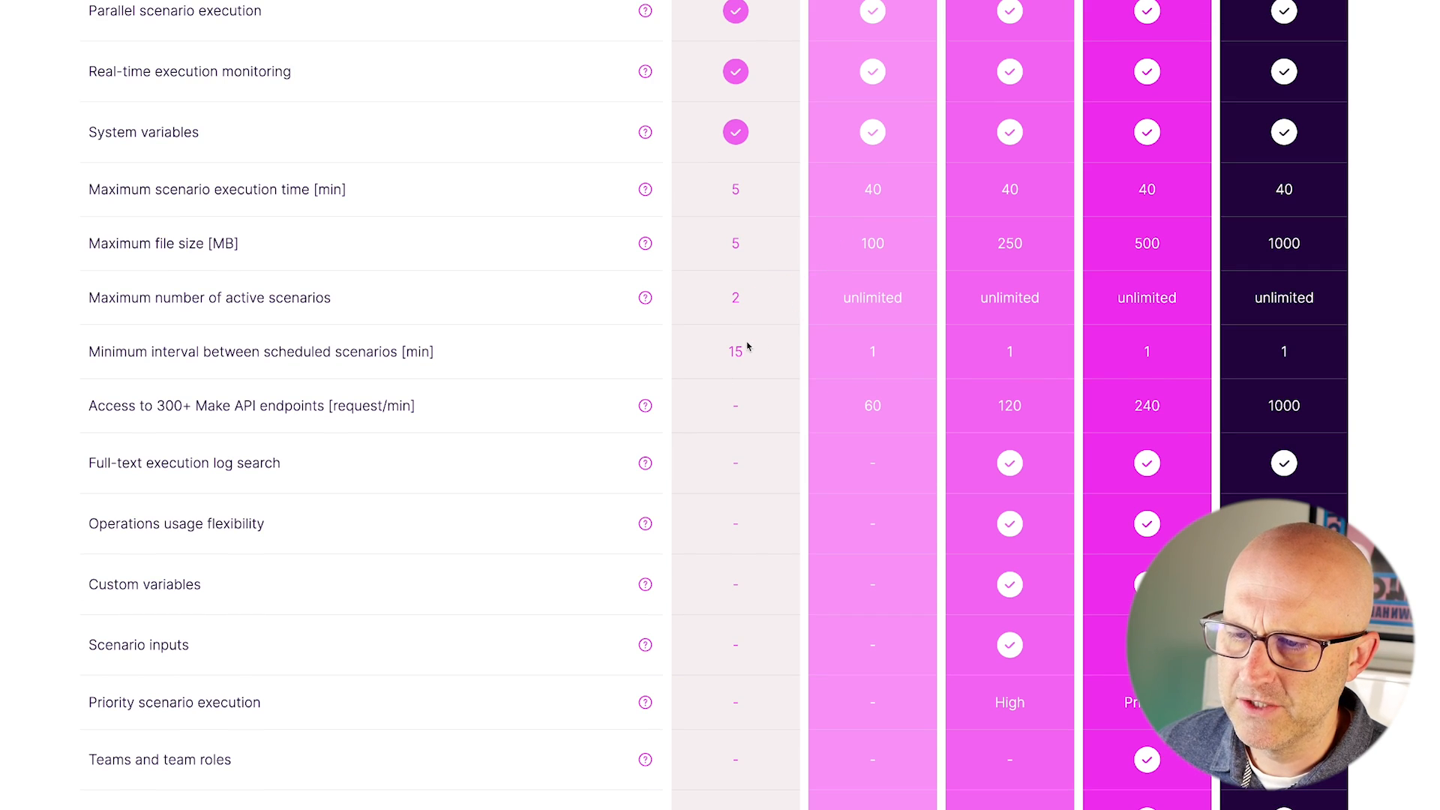
{"action": "scroll", "coordinate": [759, 428], "scroll_direction": "up", "scroll_amount": 2}
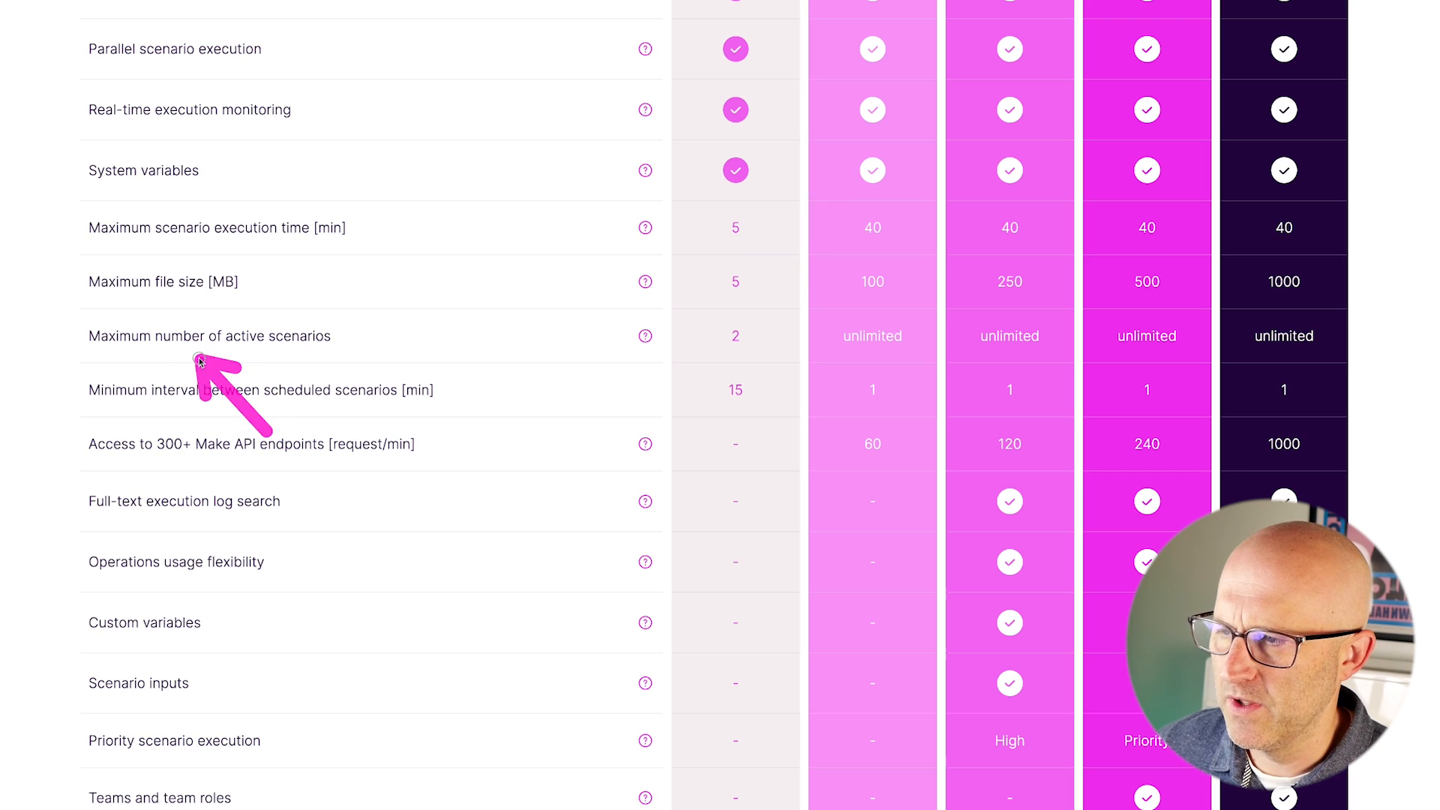
Browse further through the page until the scenario list is in view.
{"action": "left_click_drag", "start_coordinate": [823, 161], "coordinate": [759, 246]}
{"action": "mouse_move", "coordinate": [873, 142]}
{"action": "left_mouse_down"}
{"action": "mouse_move", "coordinate": [874, 248]}
{"action": "mouse_move", "coordinate": [1252, 272]}
{"action": "left_mouse_up"}
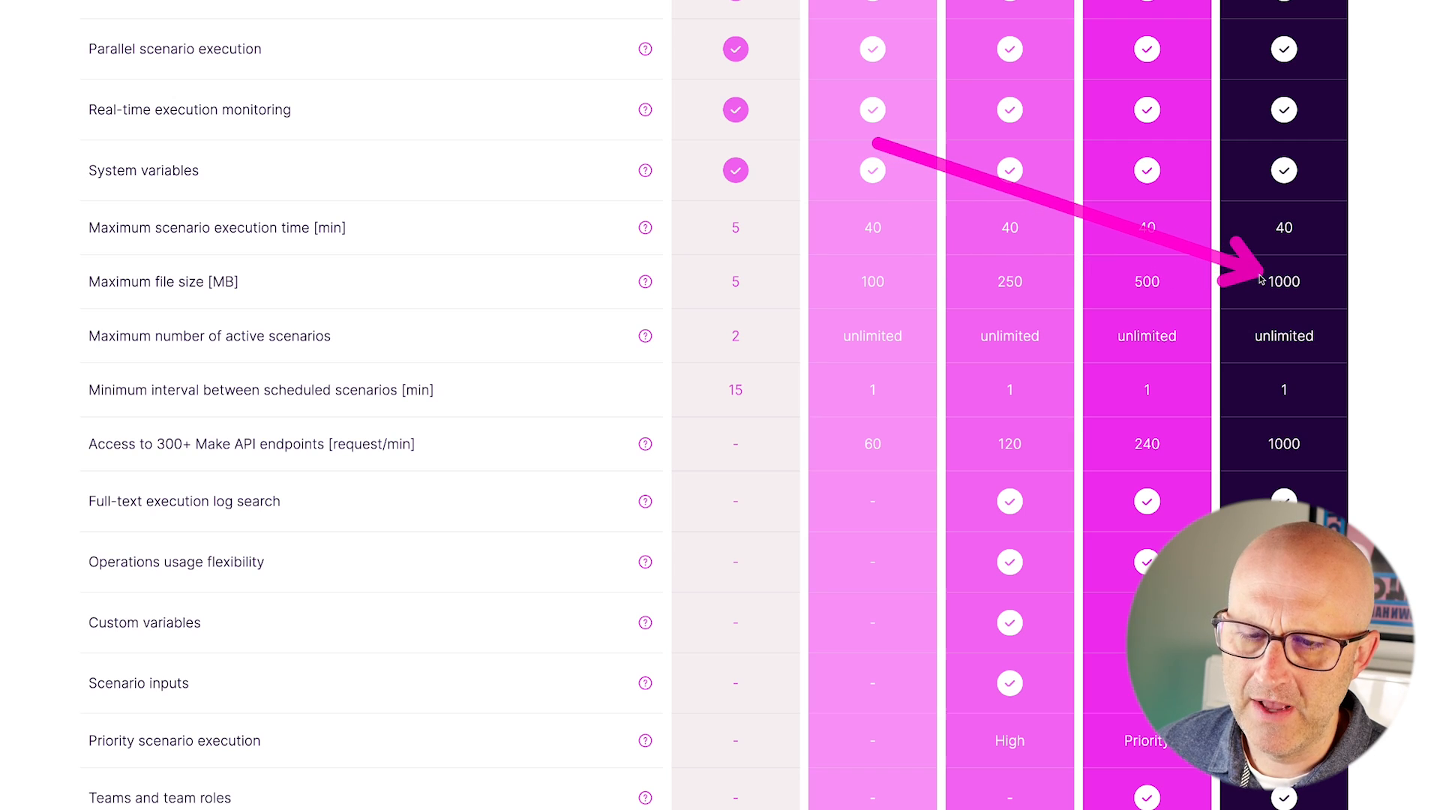
{"action": "scroll", "coordinate": [1260, 279], "scroll_direction": "up", "scroll_amount": 7}
{"action": "left_click_drag", "start_coordinate": [860, 49], "coordinate": [753, 177]}
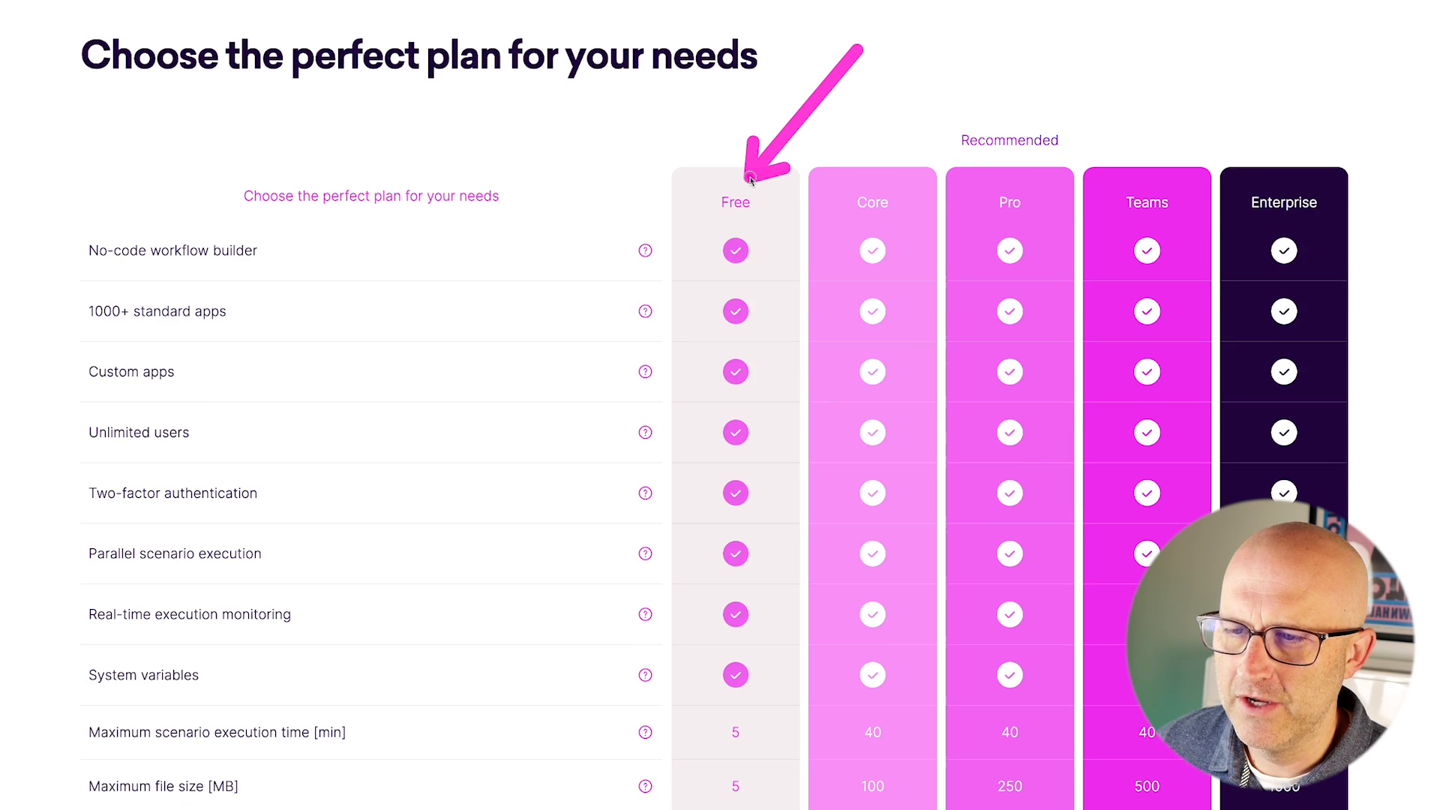
{"action": "scroll", "coordinate": [800, 246], "scroll_direction": "down", "scroll_amount": 1}
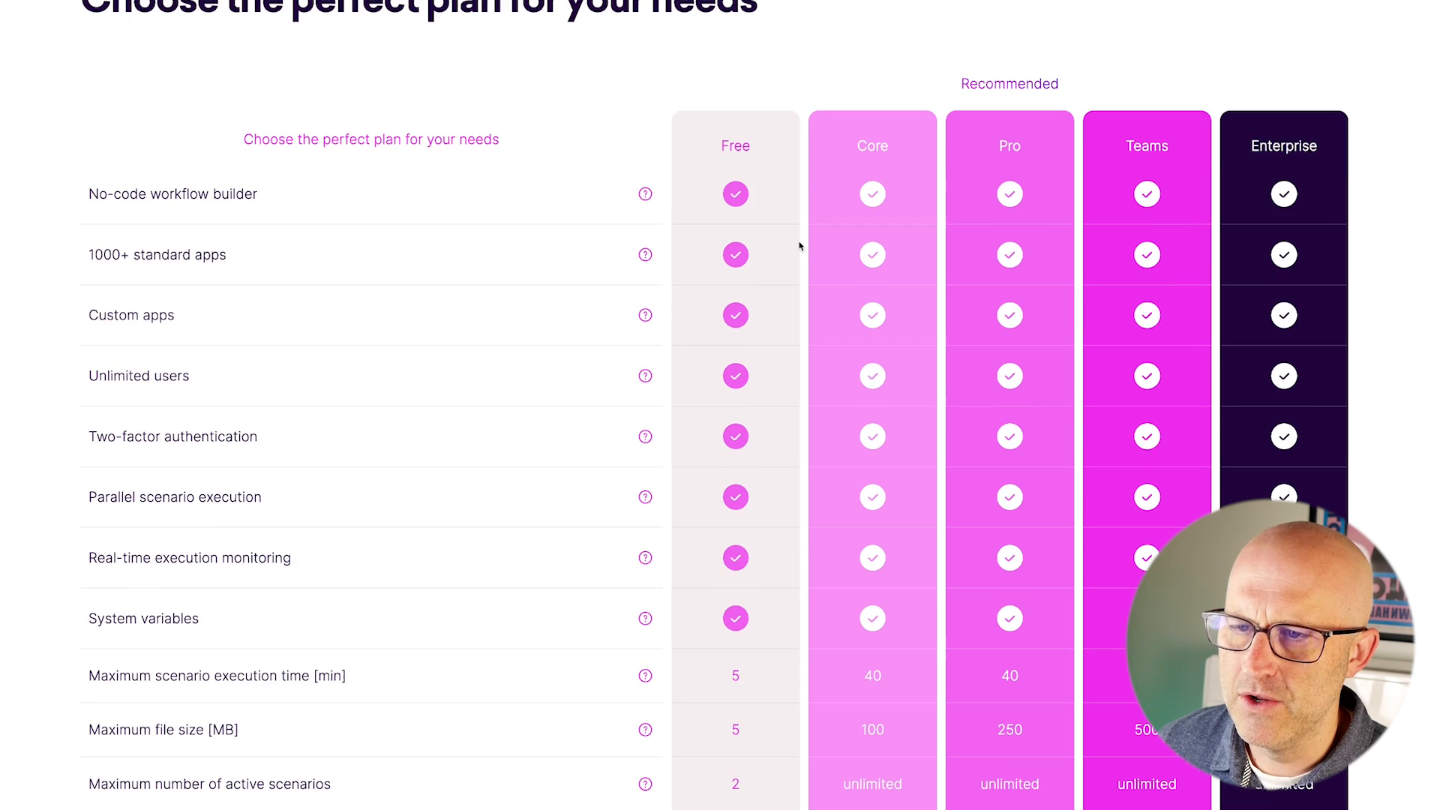
{"action": "mouse_move", "coordinate": [870, 2]}
{"action": "left_mouse_down"}
{"action": "mouse_move", "coordinate": [917, 87]}
{"action": "mouse_move", "coordinate": [1010, 92]}
{"action": "left_mouse_up"}
{"action": "scroll", "coordinate": [628, 353], "scroll_direction": "down", "scroll_amount": 3}
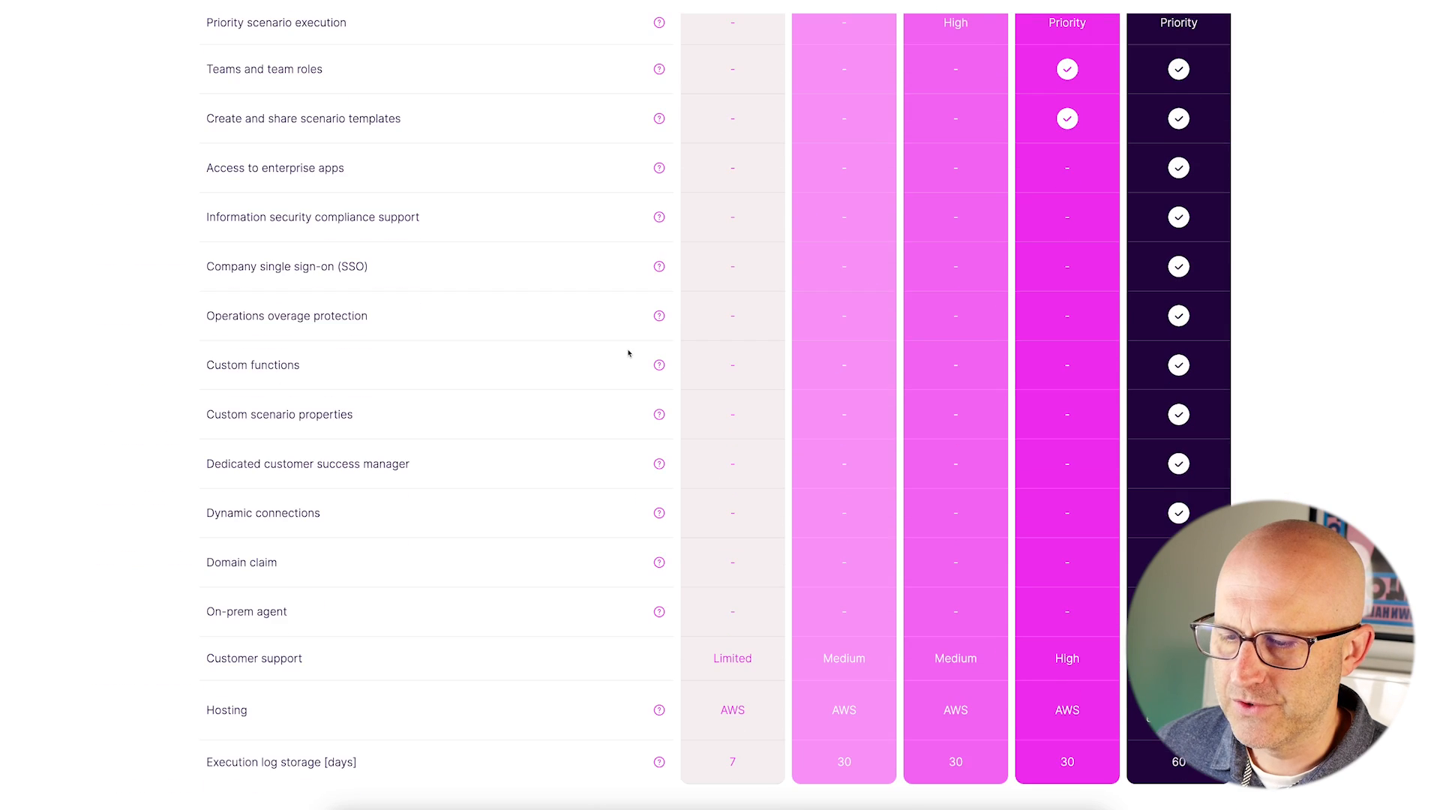
{"action": "scroll", "coordinate": [628, 352], "scroll_direction": "down", "scroll_amount": 5}
{"action": "left_click_drag", "start_coordinate": [295, 339], "coordinate": [443, 371]}
{"action": "scroll", "coordinate": [334, 371], "scroll_direction": "down", "scroll_amount": 2}
{"action": "mouse_move", "coordinate": [113, 312]}
{"action": "left_mouse_down"}
{"action": "mouse_move", "coordinate": [219, 361]}
{"action": "mouse_move", "coordinate": [251, 507]}
{"action": "left_mouse_up"}
{"action": "scroll", "coordinate": [300, 472], "scroll_direction": "down", "scroll_amount": 3}
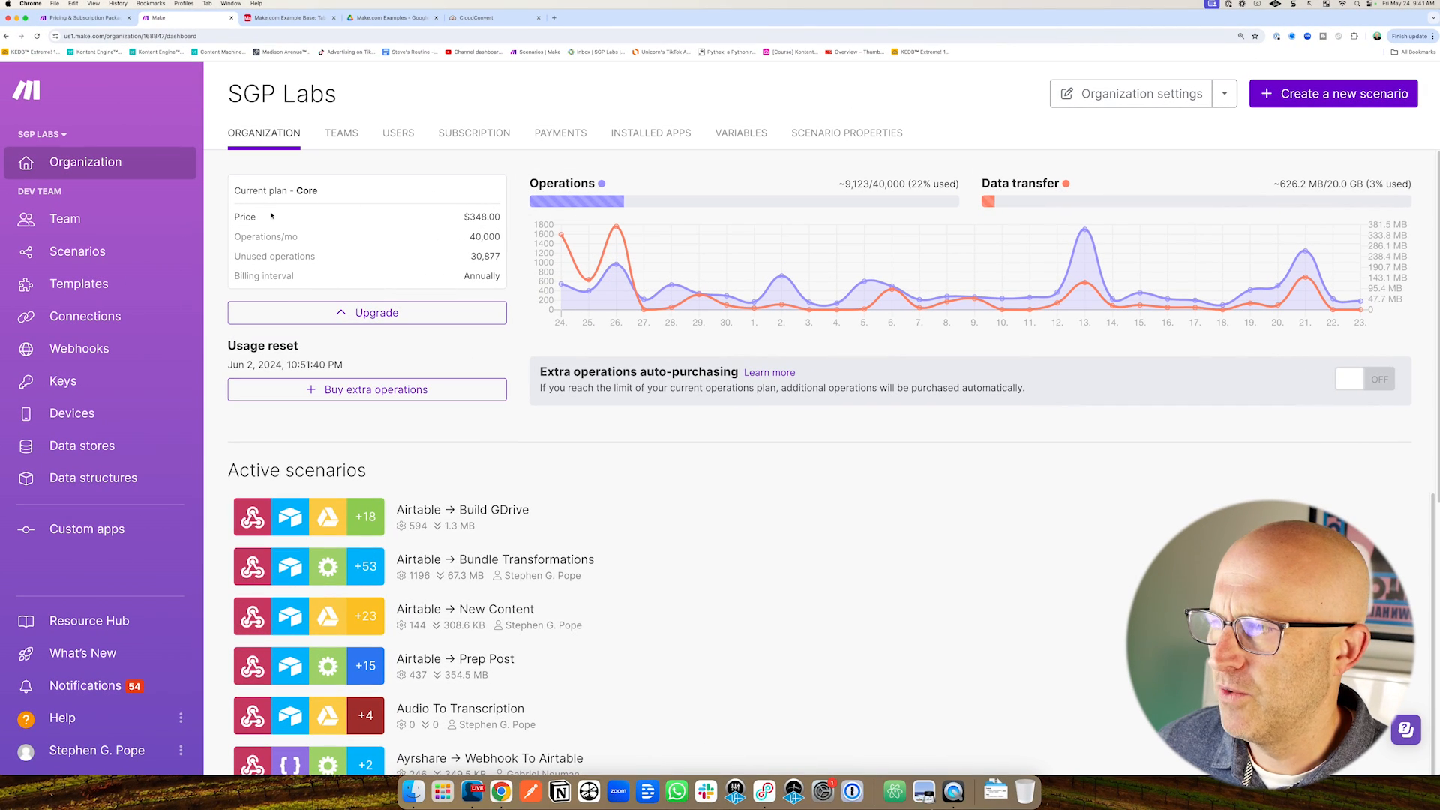
{"action": "left_click_drag", "start_coordinate": [242, 274], "coordinate": [156, 197]}
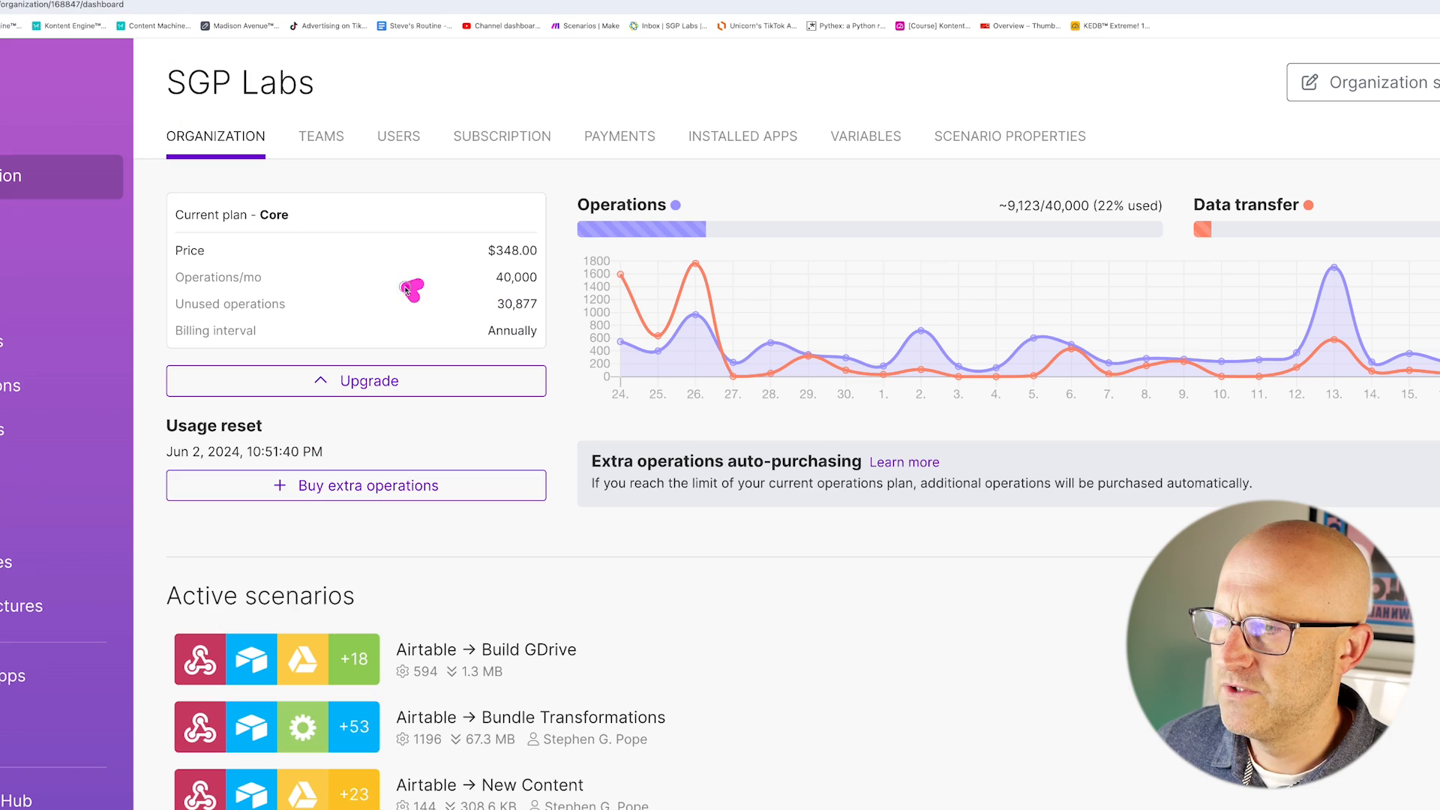
{"action": "mouse_move", "coordinate": [408, 247]}
{"action": "left_mouse_down"}
{"action": "mouse_move", "coordinate": [270, 127]}
{"action": "mouse_move", "coordinate": [490, 154]}
{"action": "mouse_move", "coordinate": [700, 138]}
{"action": "left_mouse_up"}
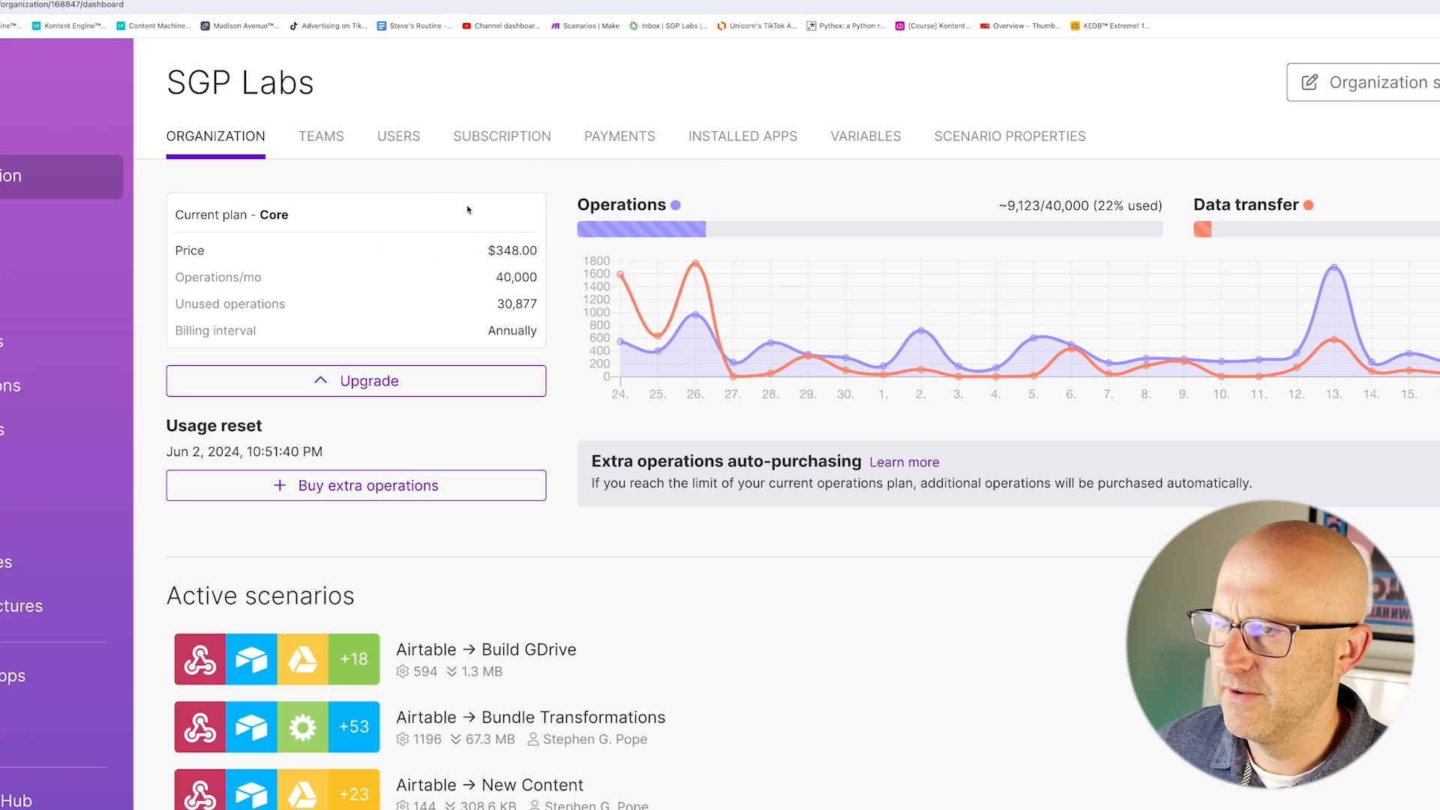
{"action": "mouse_move", "coordinate": [393, 174]}
{"action": "left_mouse_down"}
{"action": "mouse_move", "coordinate": [437, 220]}
{"action": "mouse_move", "coordinate": [544, 219]}
{"action": "left_mouse_up"}
{"action": "mouse_move", "coordinate": [394, 167]}
{"action": "left_mouse_down"}
{"action": "mouse_move", "coordinate": [298, 218]}
{"action": "mouse_move", "coordinate": [458, 244]}
{"action": "left_mouse_up"}
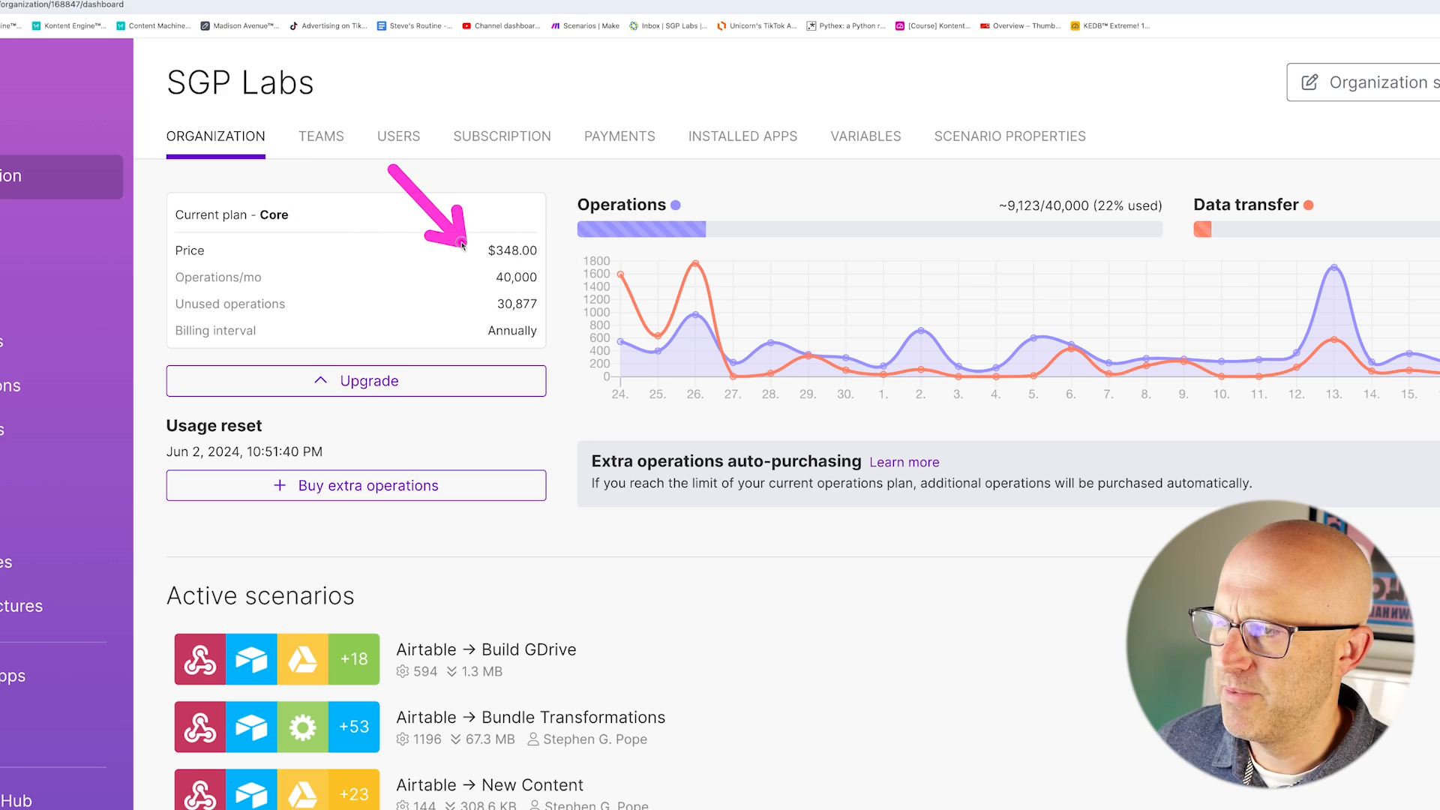
{"action": "left_click_drag", "start_coordinate": [571, 182], "coordinate": [533, 234]}
{"action": "left_click_drag", "start_coordinate": [352, 204], "coordinate": [289, 257]}
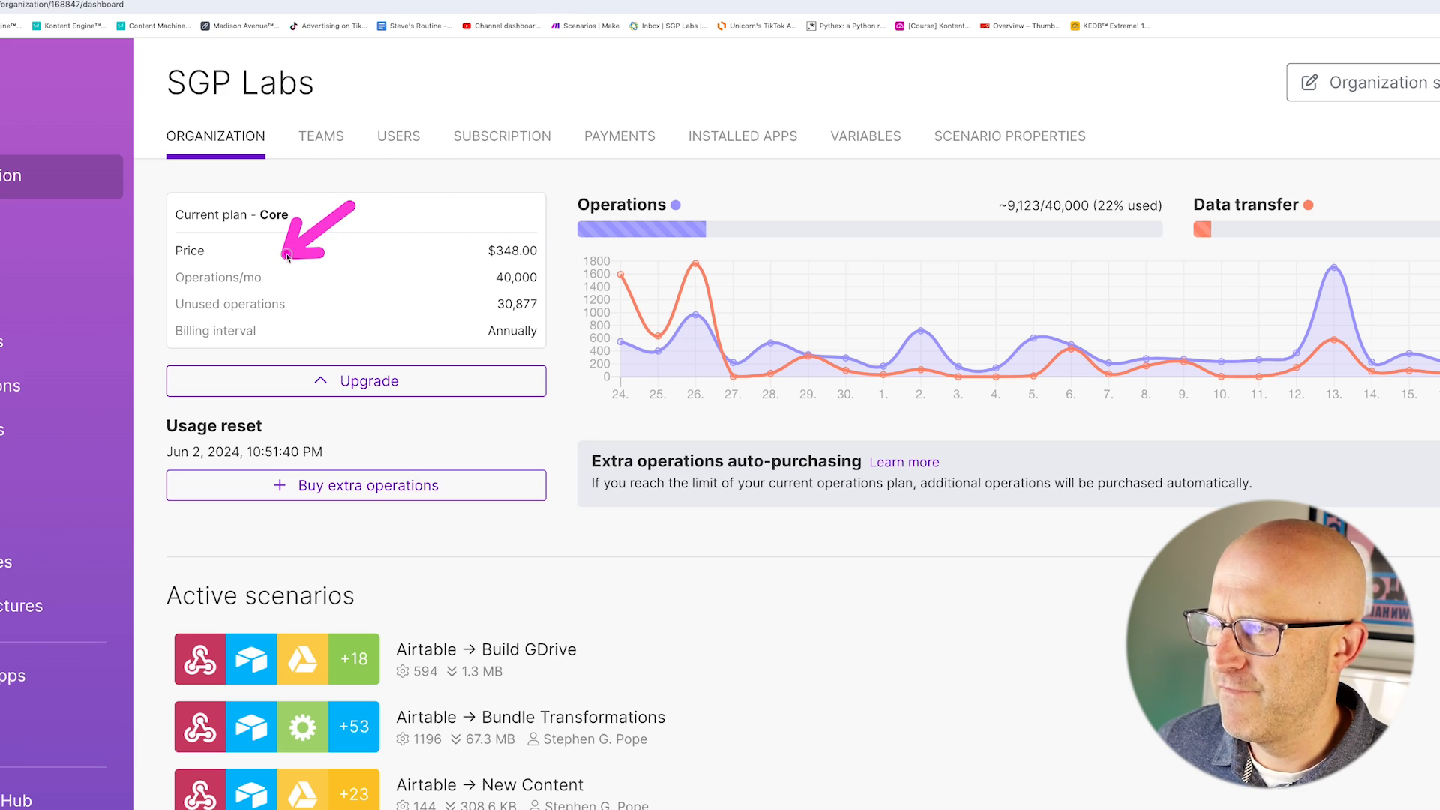
{"action": "mouse_move", "coordinate": [347, 204]}
{"action": "left_mouse_down"}
{"action": "mouse_move", "coordinate": [399, 275]}
{"action": "mouse_move", "coordinate": [477, 272]}
{"action": "left_mouse_up"}
{"action": "left_click_drag", "start_coordinate": [366, 225], "coordinate": [474, 301]}
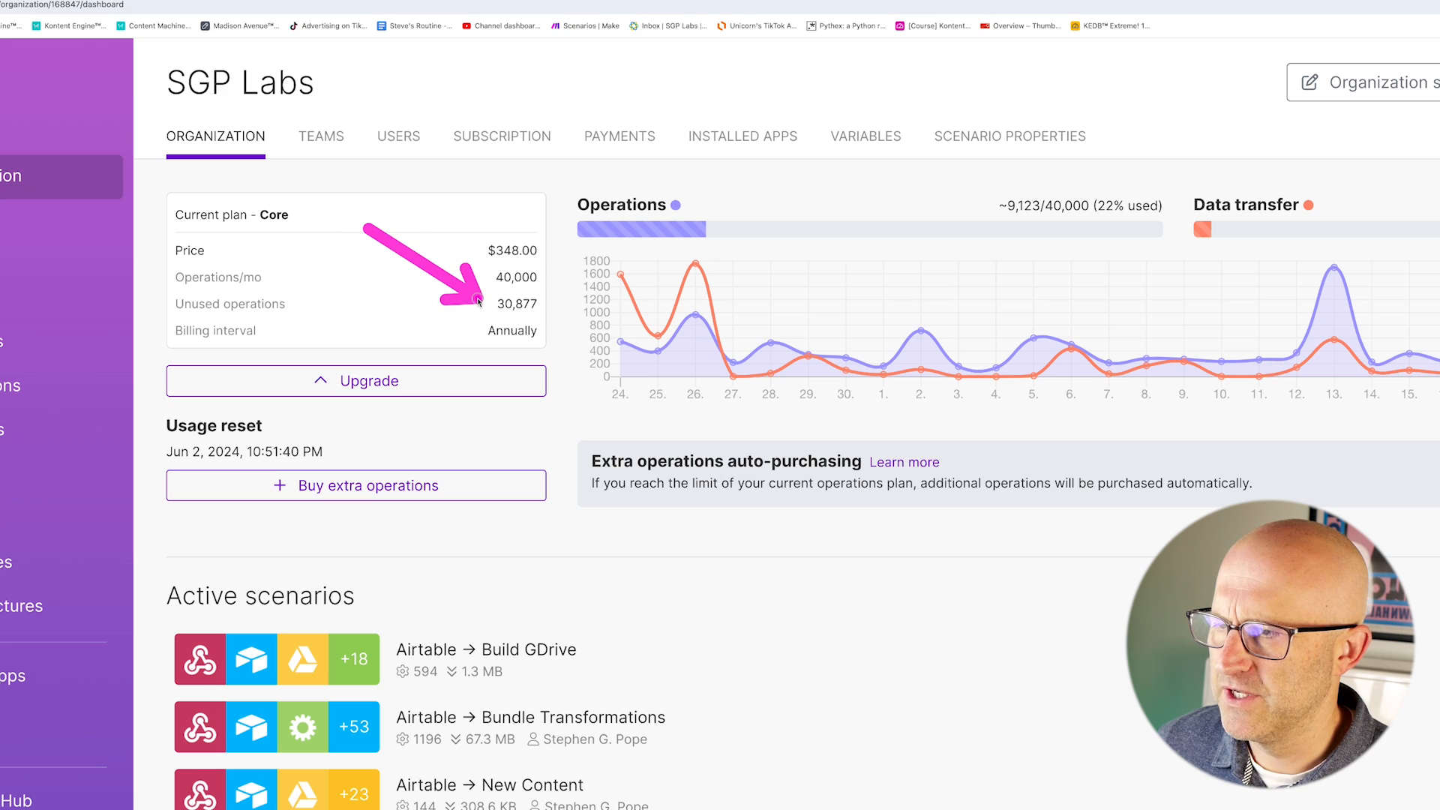
{"action": "mouse_move", "coordinate": [353, 291]}
{"action": "left_mouse_down"}
{"action": "mouse_move", "coordinate": [347, 309]}
{"action": "mouse_move", "coordinate": [482, 332]}
{"action": "left_mouse_up"}
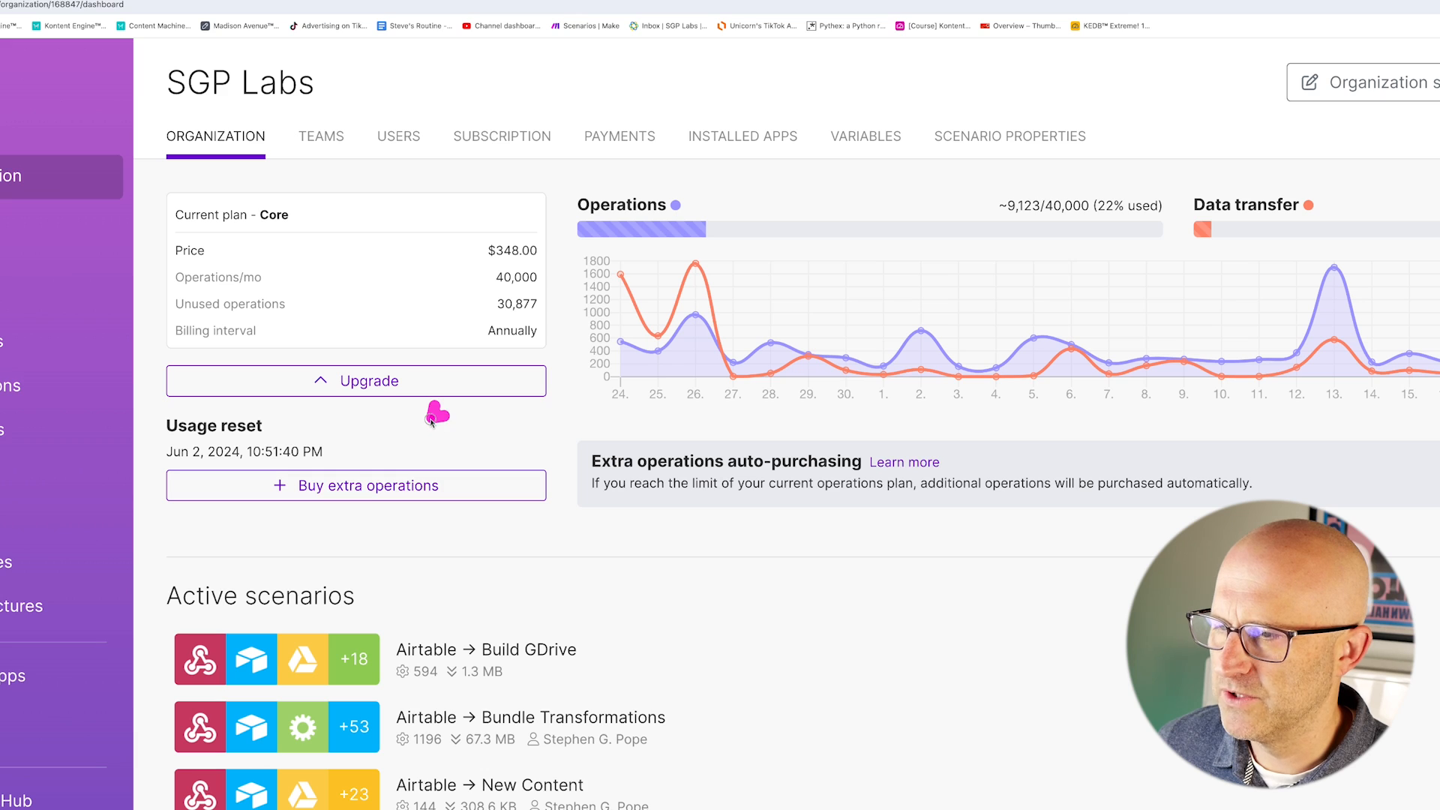
{"action": "left_click_drag", "start_coordinate": [1049, 410], "coordinate": [948, 452]}
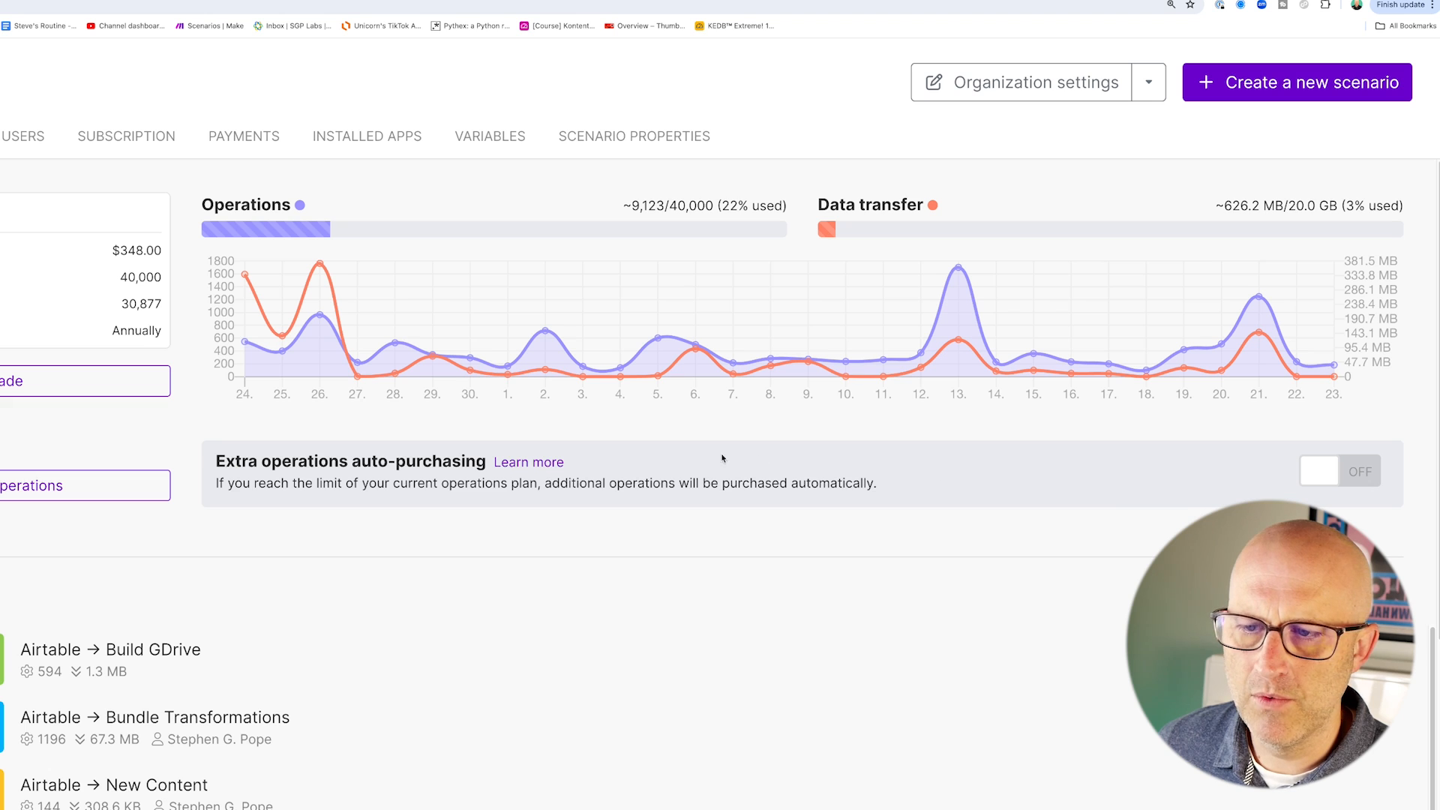
{"action": "left_click_drag", "start_coordinate": [130, 414], "coordinate": [83, 459]}
{"action": "mouse_move", "coordinate": [585, 532]}
{"action": "left_mouse_down"}
{"action": "mouse_move", "coordinate": [557, 386]}
{"action": "mouse_move", "coordinate": [609, 369]}
{"action": "mouse_move", "coordinate": [768, 374]}
{"action": "left_mouse_up"}
{"action": "mouse_move", "coordinate": [324, 351]}
{"action": "left_mouse_down"}
{"action": "mouse_move", "coordinate": [409, 314]}
{"action": "mouse_move", "coordinate": [482, 330]}
{"action": "mouse_move", "coordinate": [735, 330]}
{"action": "mouse_move", "coordinate": [863, 307]}
{"action": "left_mouse_up"}
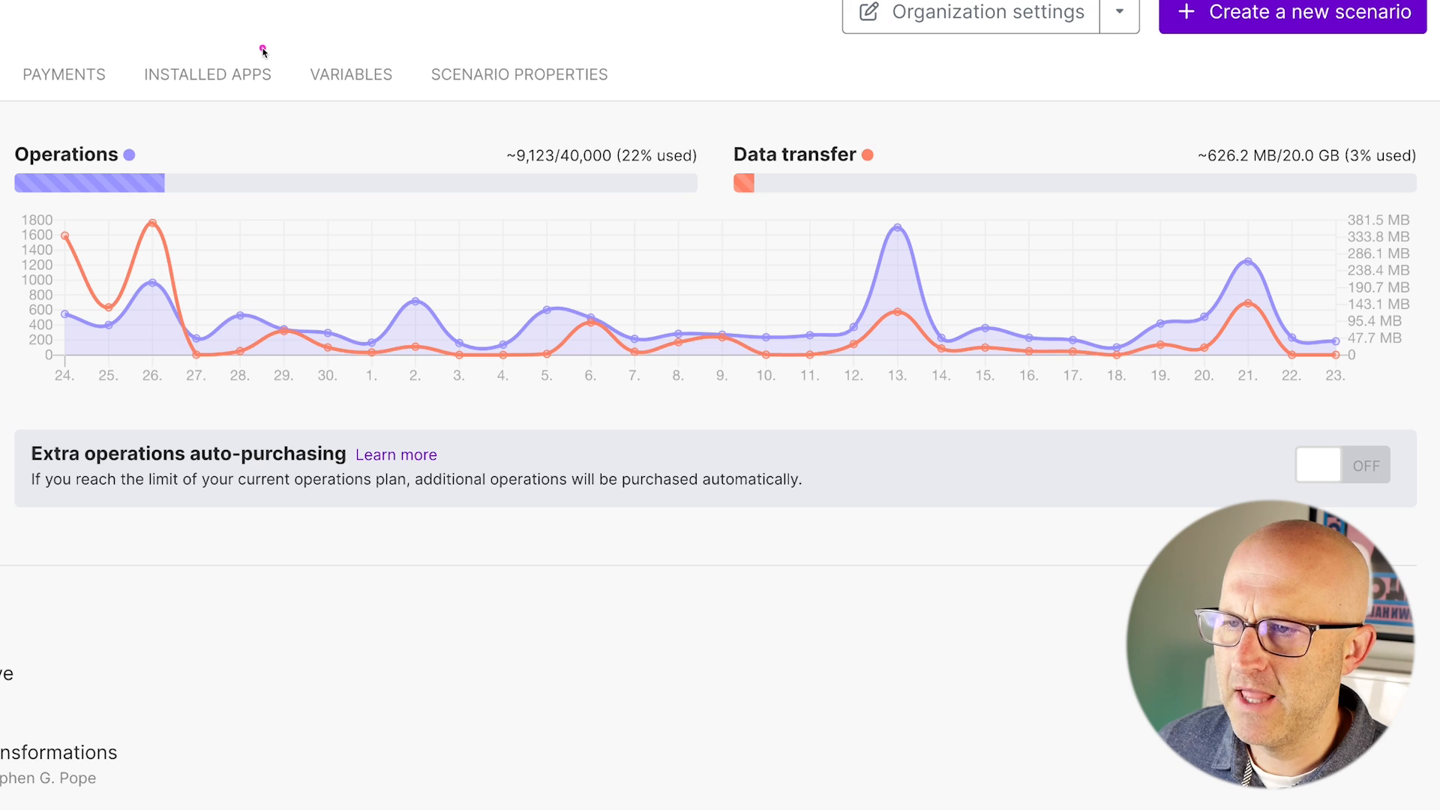
{"action": "left_click_drag", "start_coordinate": [255, 92], "coordinate": [131, 146]}
{"action": "mouse_move", "coordinate": [741, 11]}
{"action": "left_mouse_down"}
{"action": "mouse_move", "coordinate": [739, 96]}
{"action": "mouse_move", "coordinate": [823, 132]}
{"action": "left_mouse_up"}
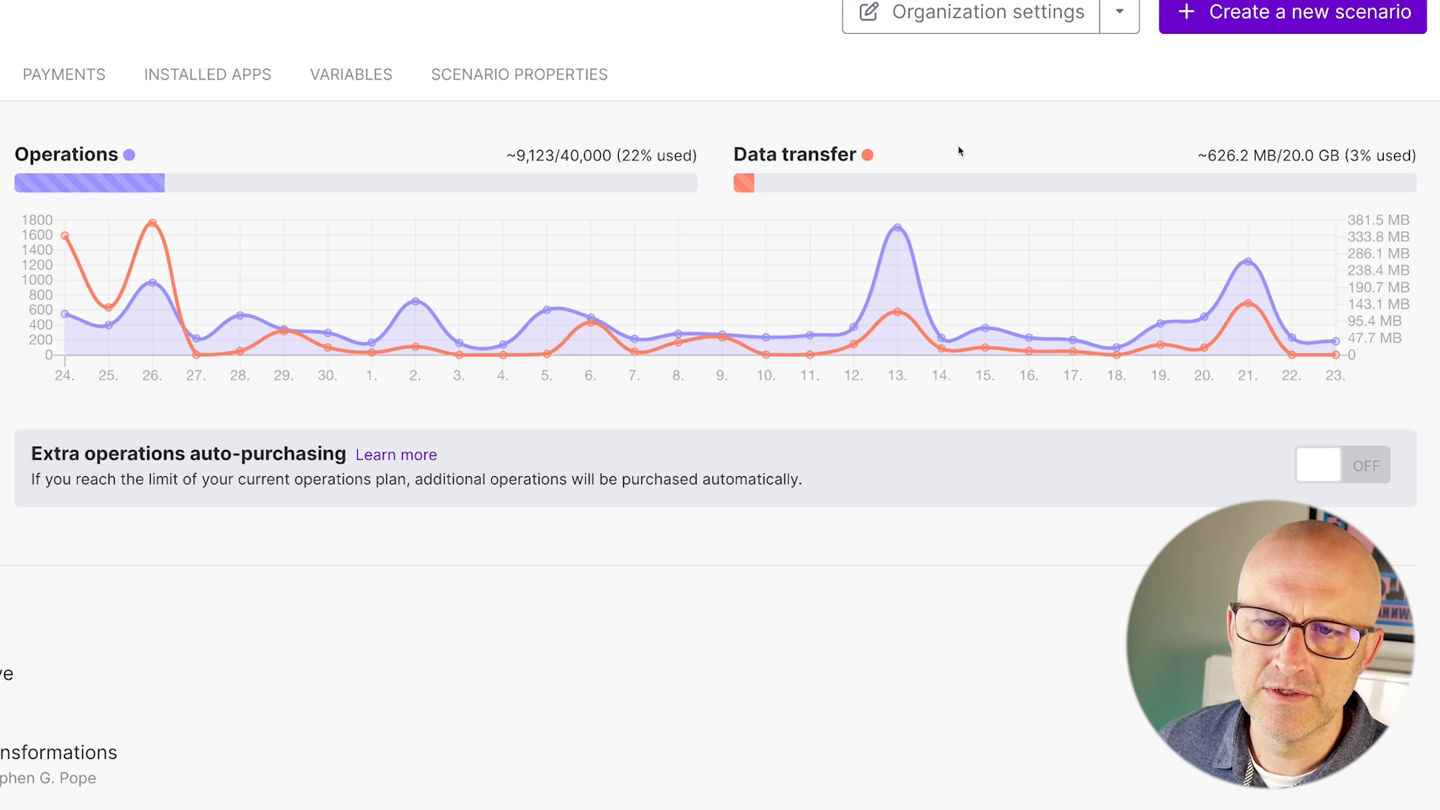
{"action": "mouse_move", "coordinate": [750, 19]}
{"action": "left_mouse_down"}
{"action": "mouse_move", "coordinate": [747, 90]}
{"action": "mouse_move", "coordinate": [770, 129]}
{"action": "mouse_move", "coordinate": [739, 134]}
{"action": "mouse_move", "coordinate": [812, 133]}
{"action": "left_mouse_up"}
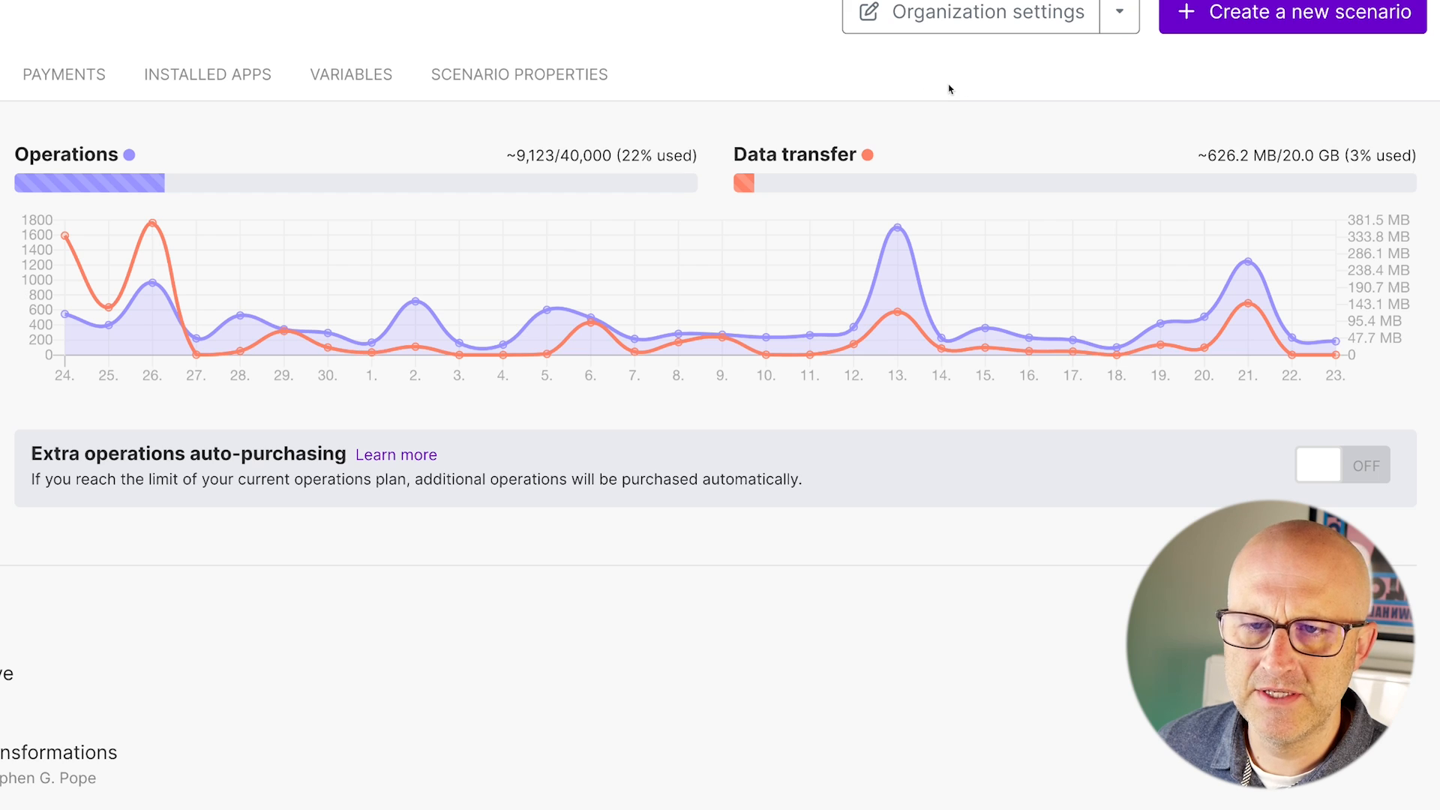
{"action": "left_click_drag", "start_coordinate": [1291, 69], "coordinate": [1300, 122]}
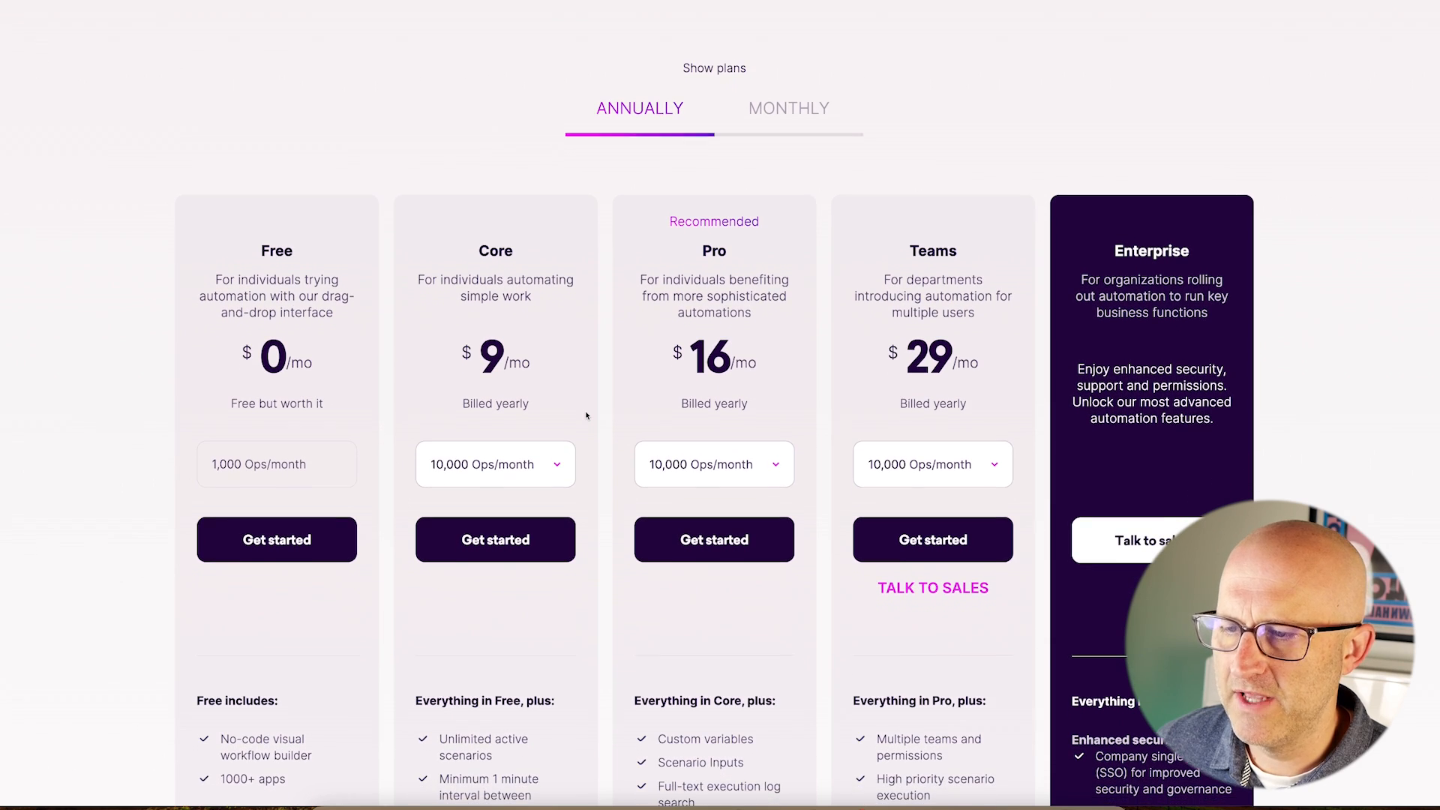
{"action": "scroll", "coordinate": [586, 375], "scroll_direction": "down", "scroll_amount": 1}
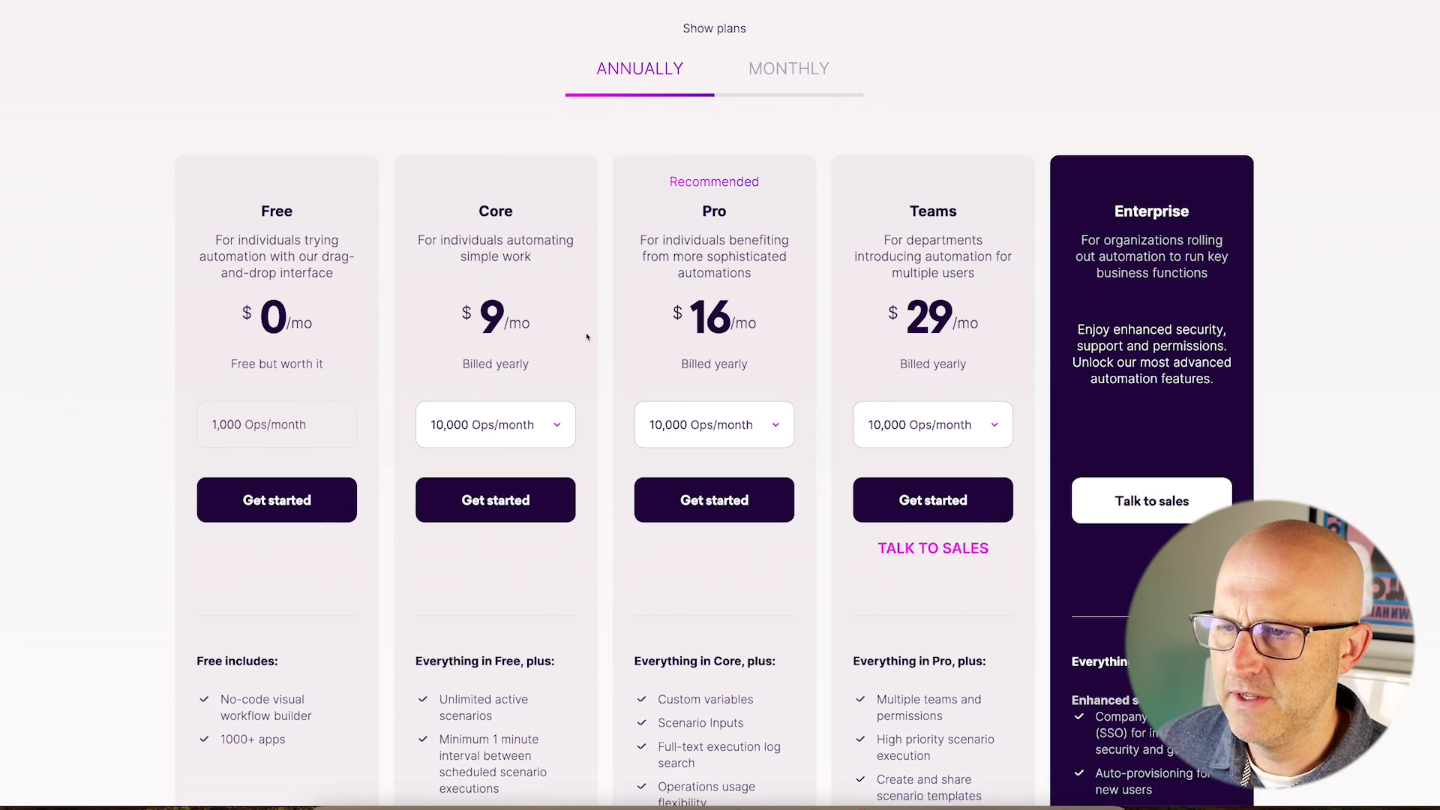
{"action": "left_click_drag", "start_coordinate": [511, 67], "coordinate": [501, 152]}
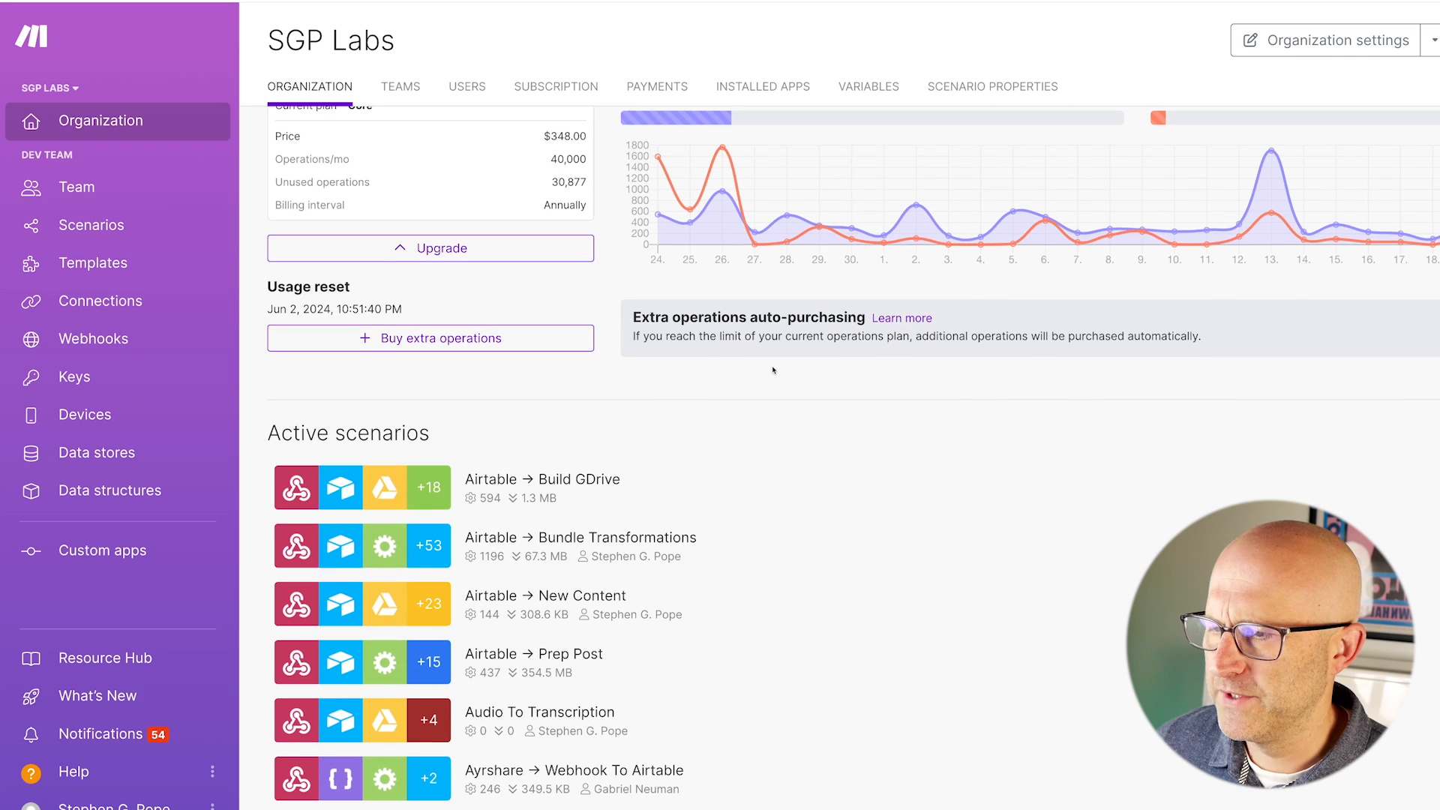
Open the SGP Labs organization settings, showing region US and timezone Pacific/Niue.
{"action": "scroll", "coordinate": [774, 380], "scroll_direction": "down", "scroll_amount": 2}
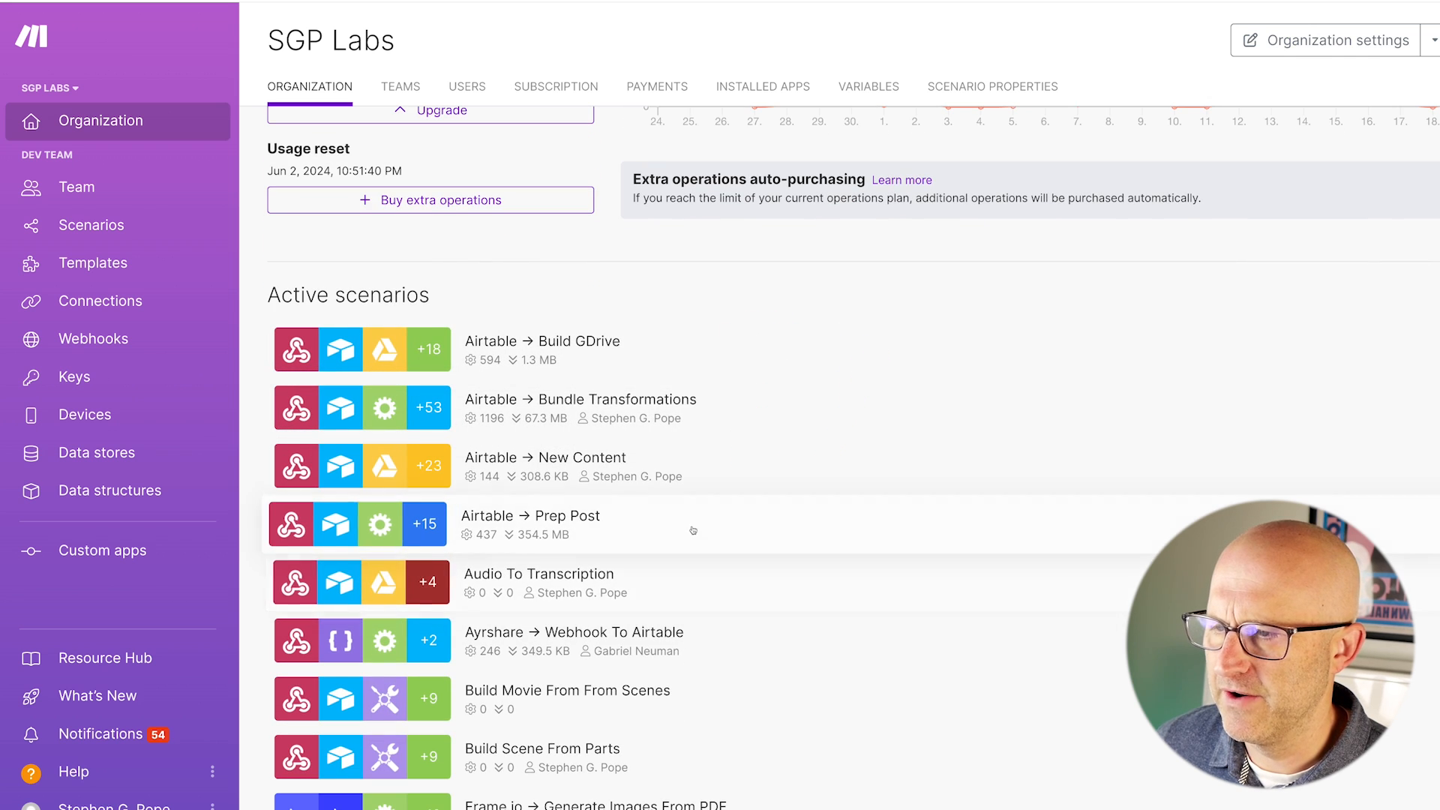
{"action": "scroll", "coordinate": [540, 453], "scroll_direction": "down", "scroll_amount": 1}
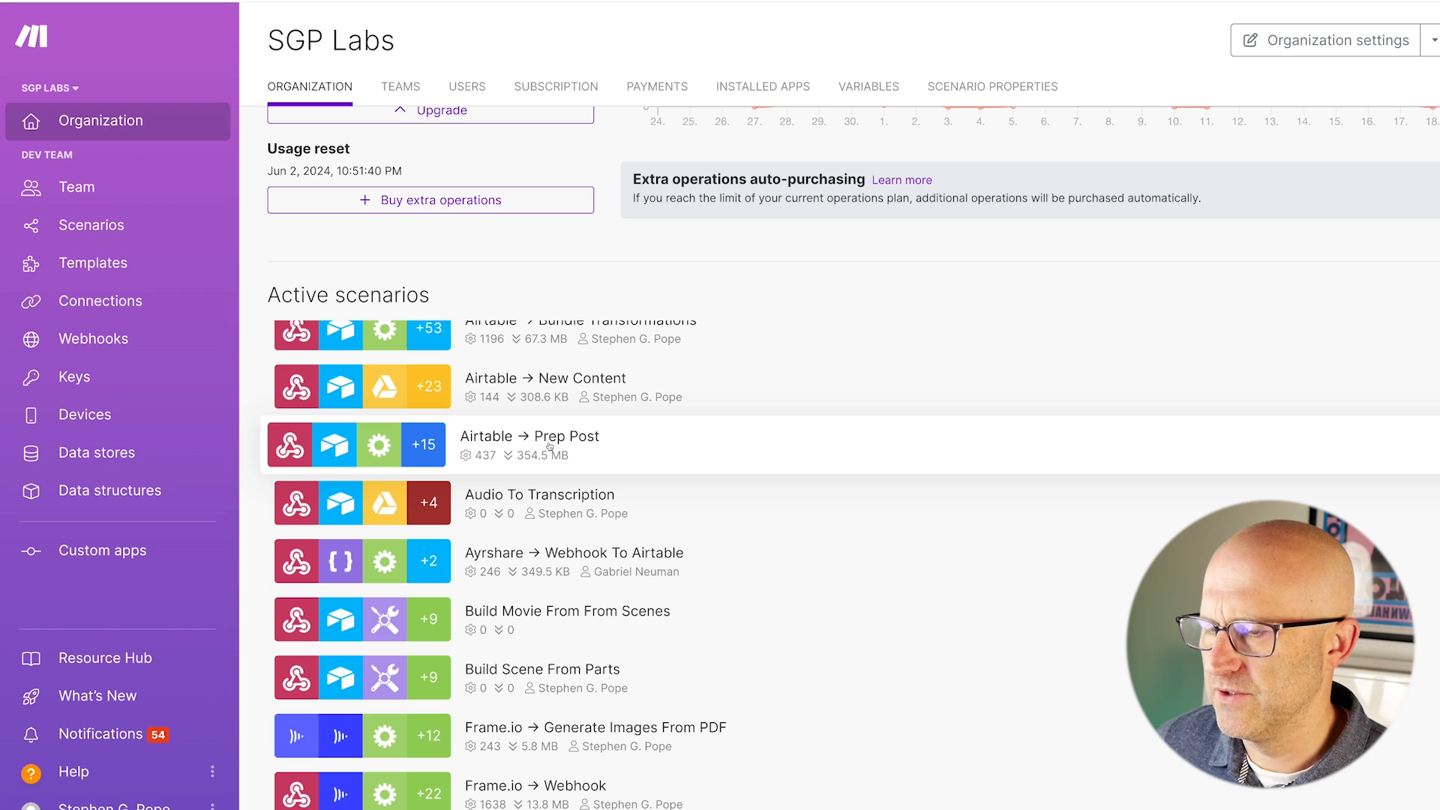
{"action": "right_click", "coordinate": [549, 446]}
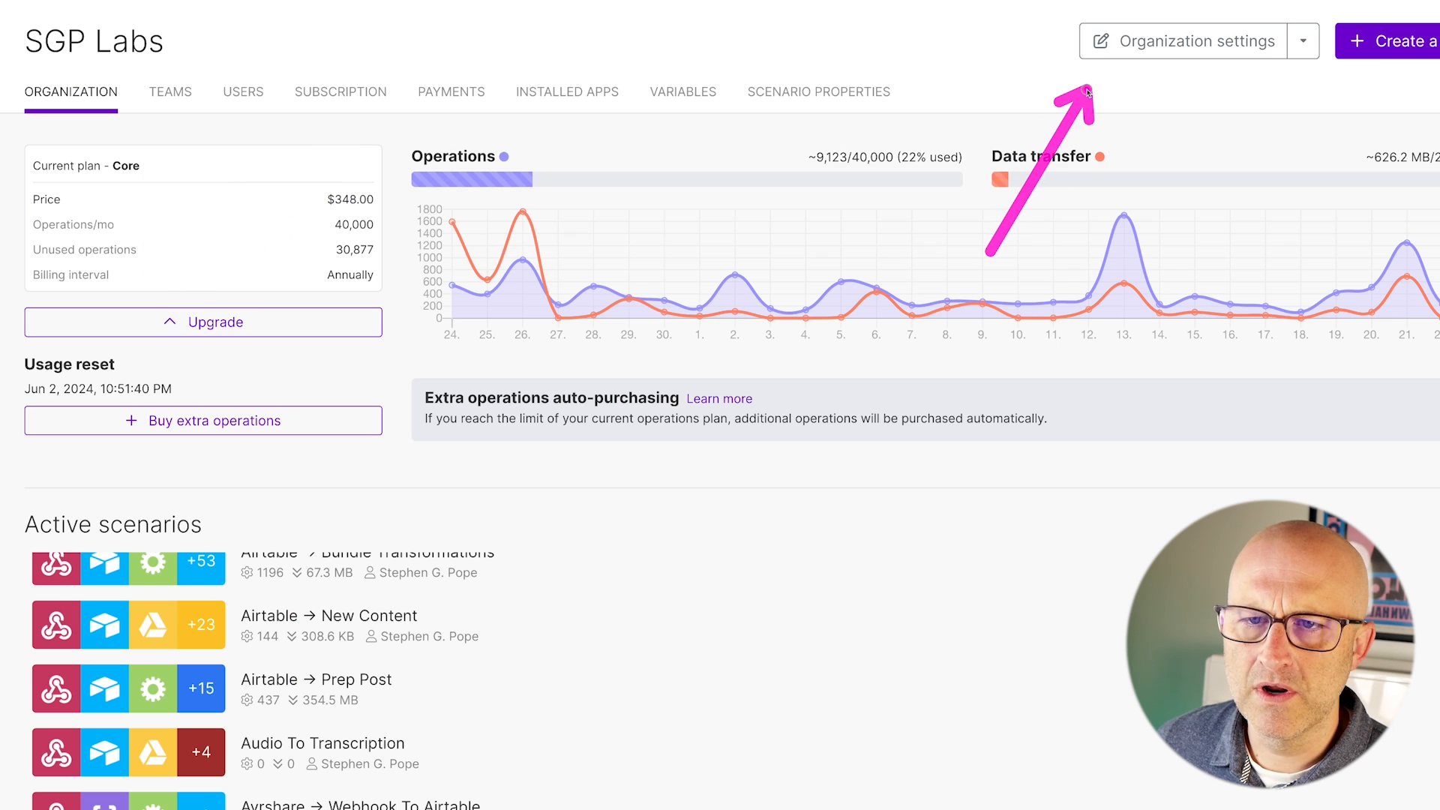
{"action": "left_click", "coordinate": [1198, 41]}
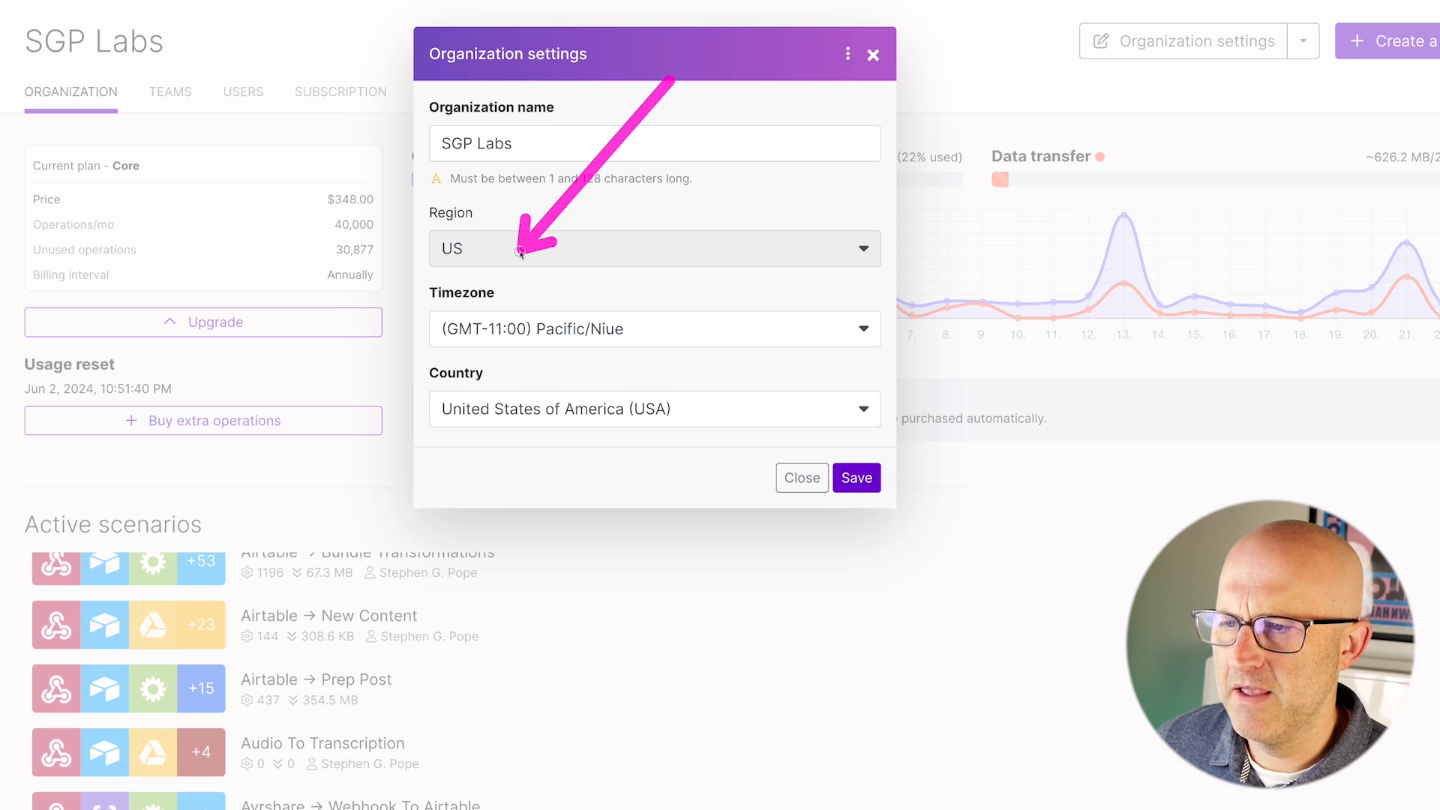
Close the settings dialog and browse the Teams, Users and Subscription tabs, where Core is current.
{"action": "left_click", "coordinate": [802, 478]}
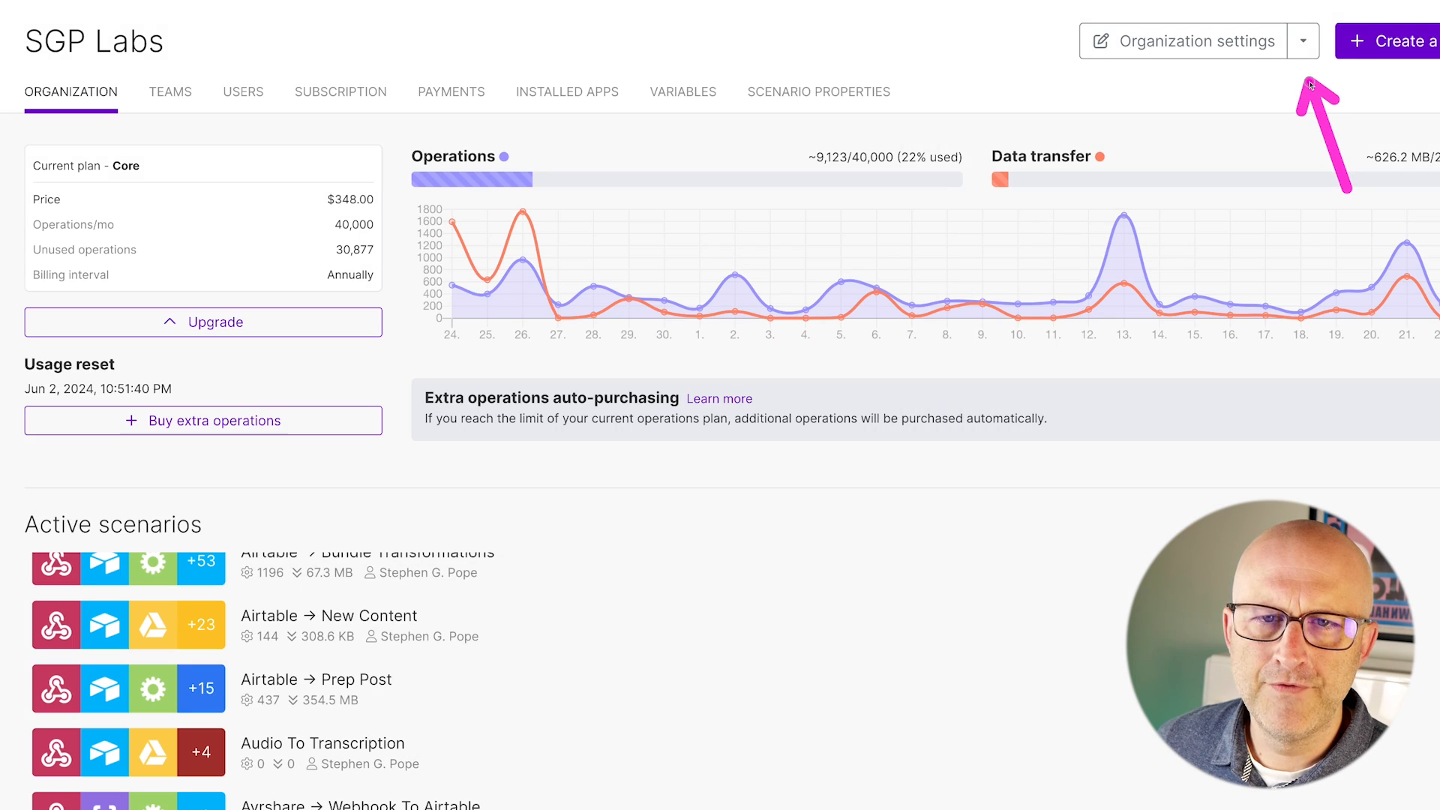
{"action": "left_click", "coordinate": [1304, 41]}
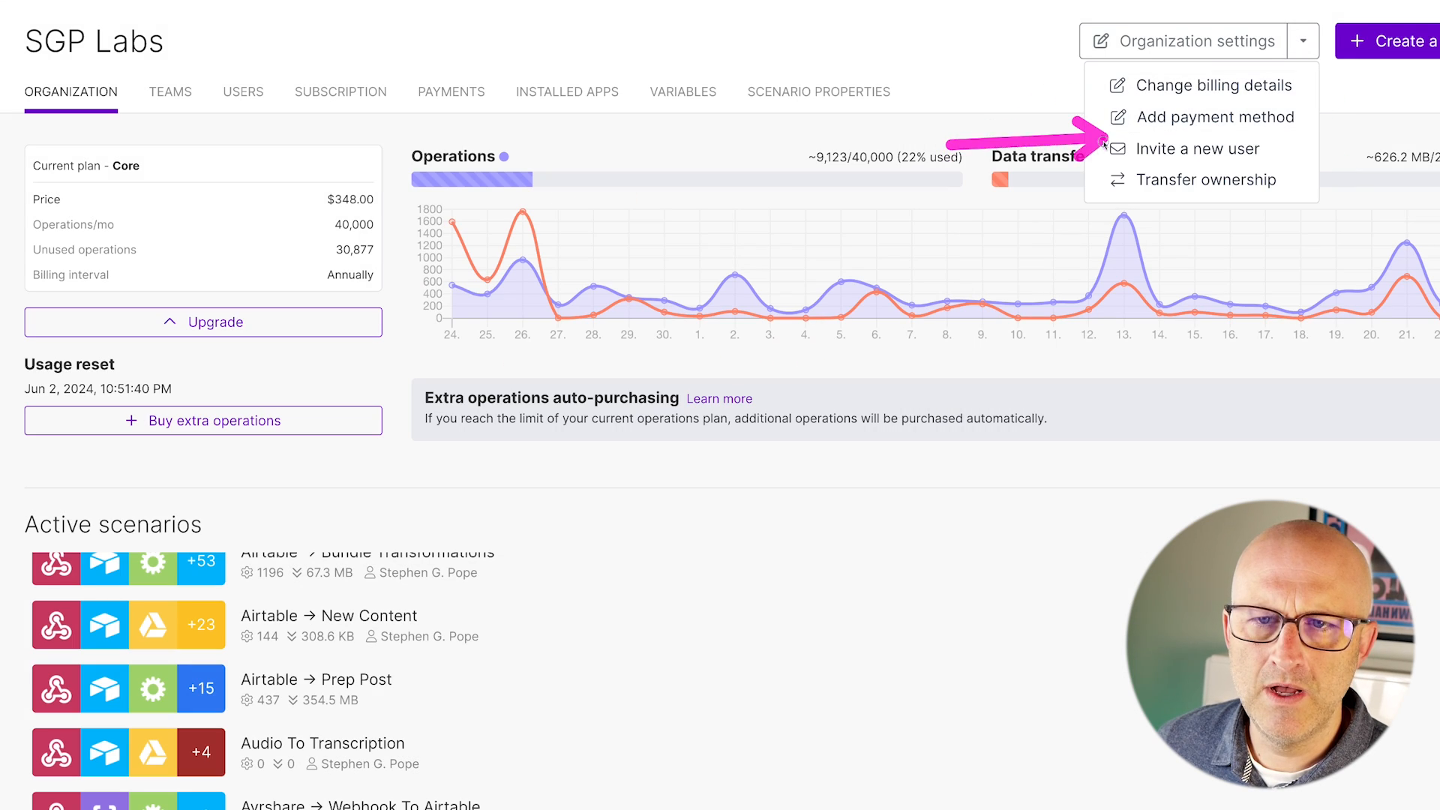
{"action": "left_click", "coordinate": [162, 97]}
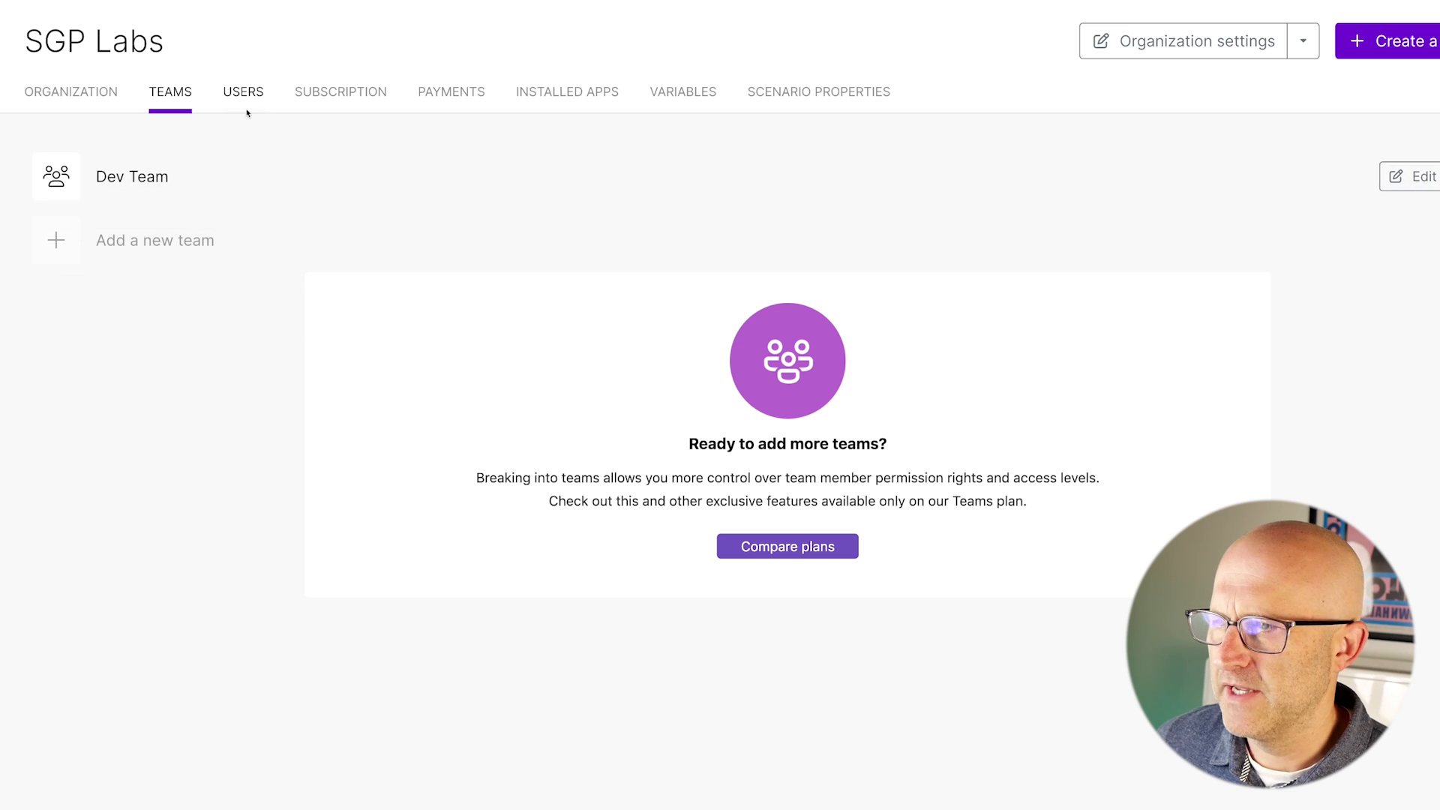
{"action": "left_click", "coordinate": [234, 93]}
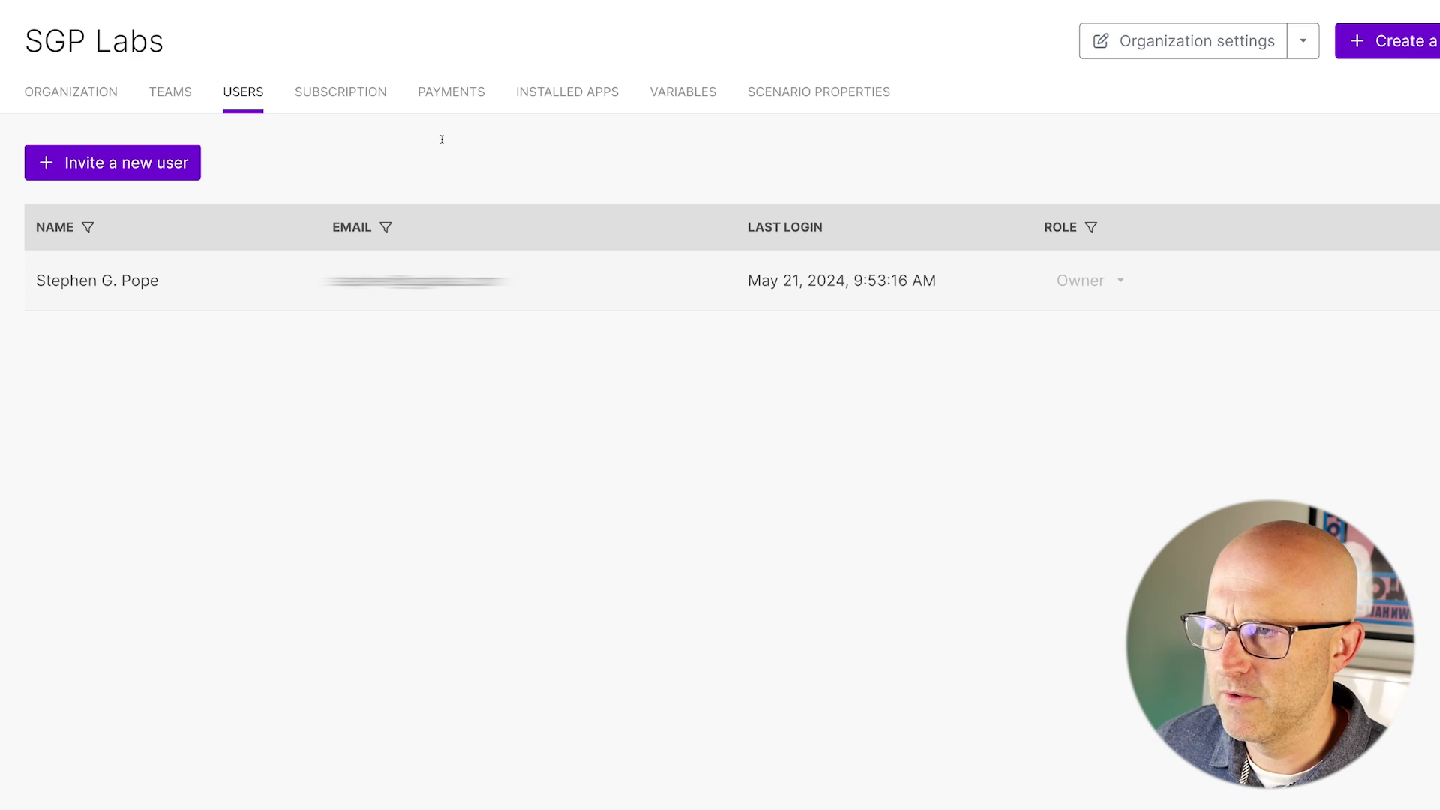
{"action": "left_click", "coordinate": [340, 93]}
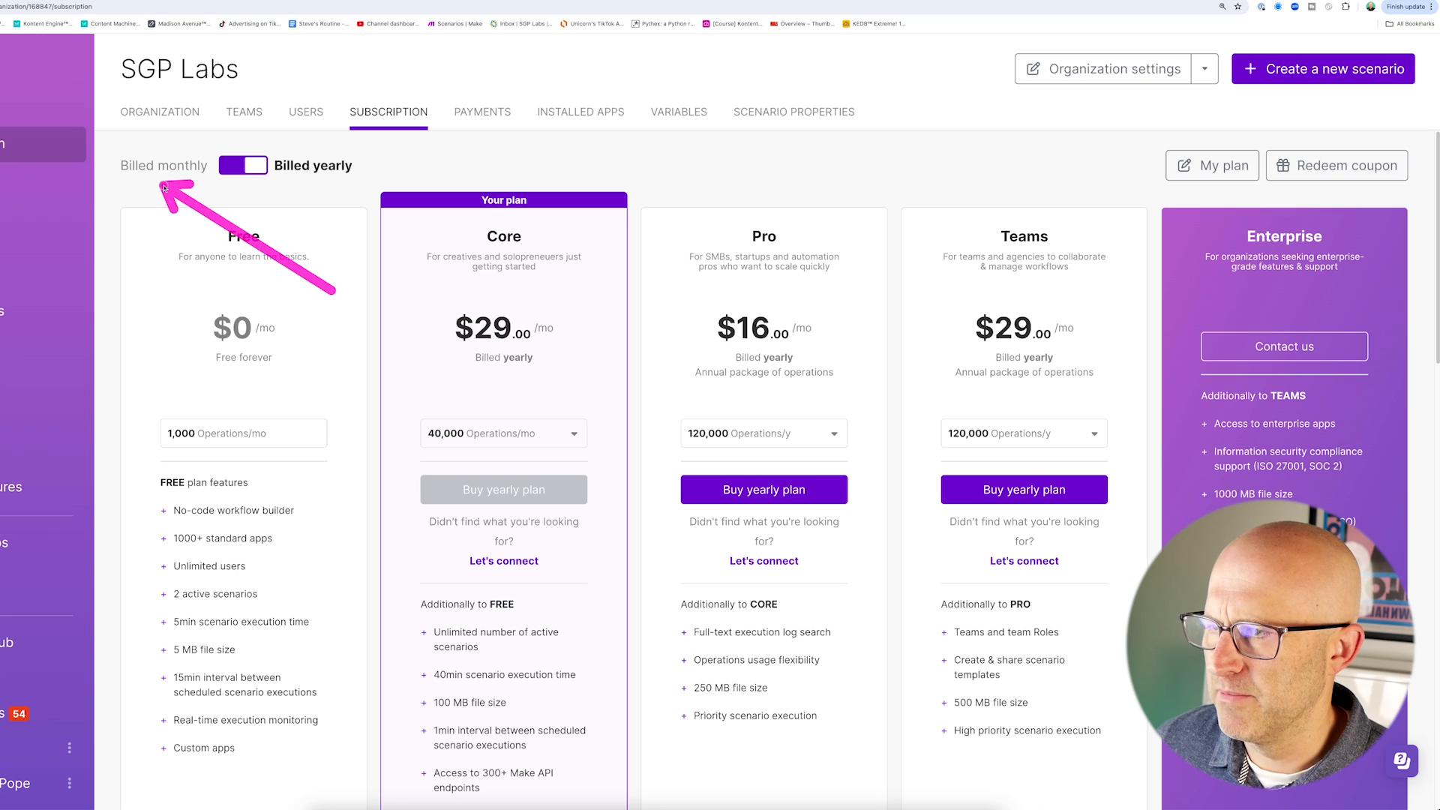
Review the organization's Payments, Installed Apps, Variables and Scenario Properties tabs.
{"action": "left_click", "coordinate": [487, 118]}
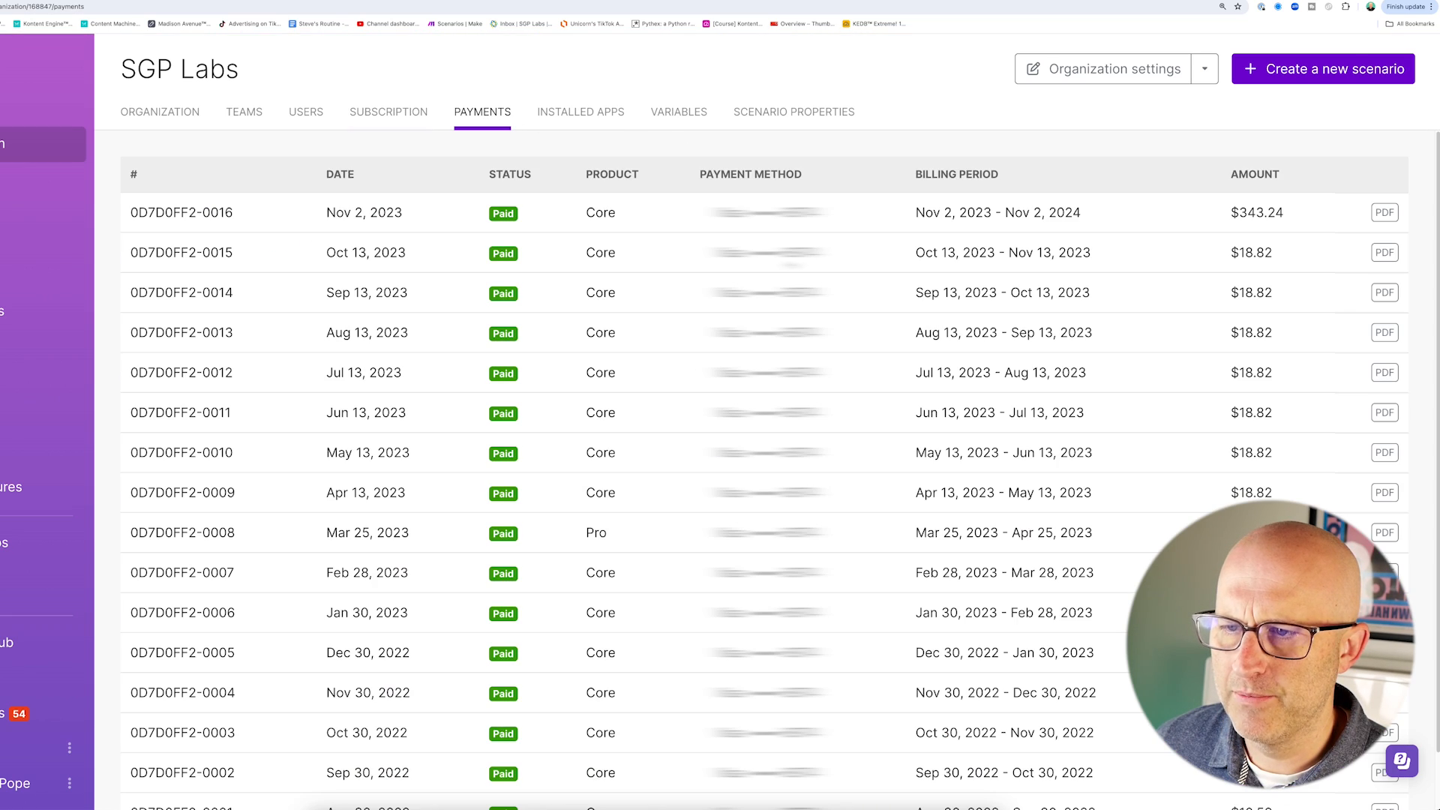
{"action": "left_click", "coordinate": [580, 117]}
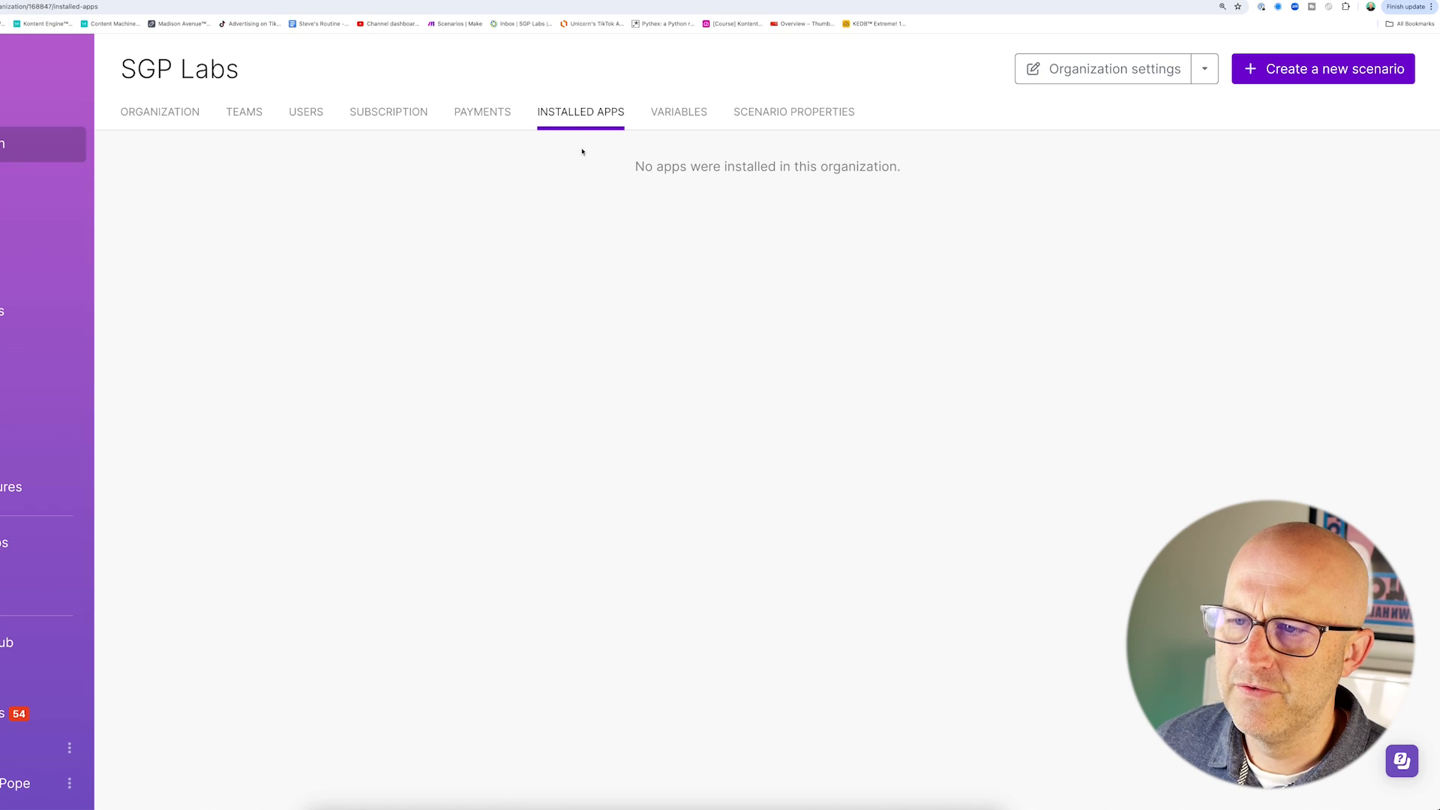
{"action": "left_click", "coordinate": [675, 113]}
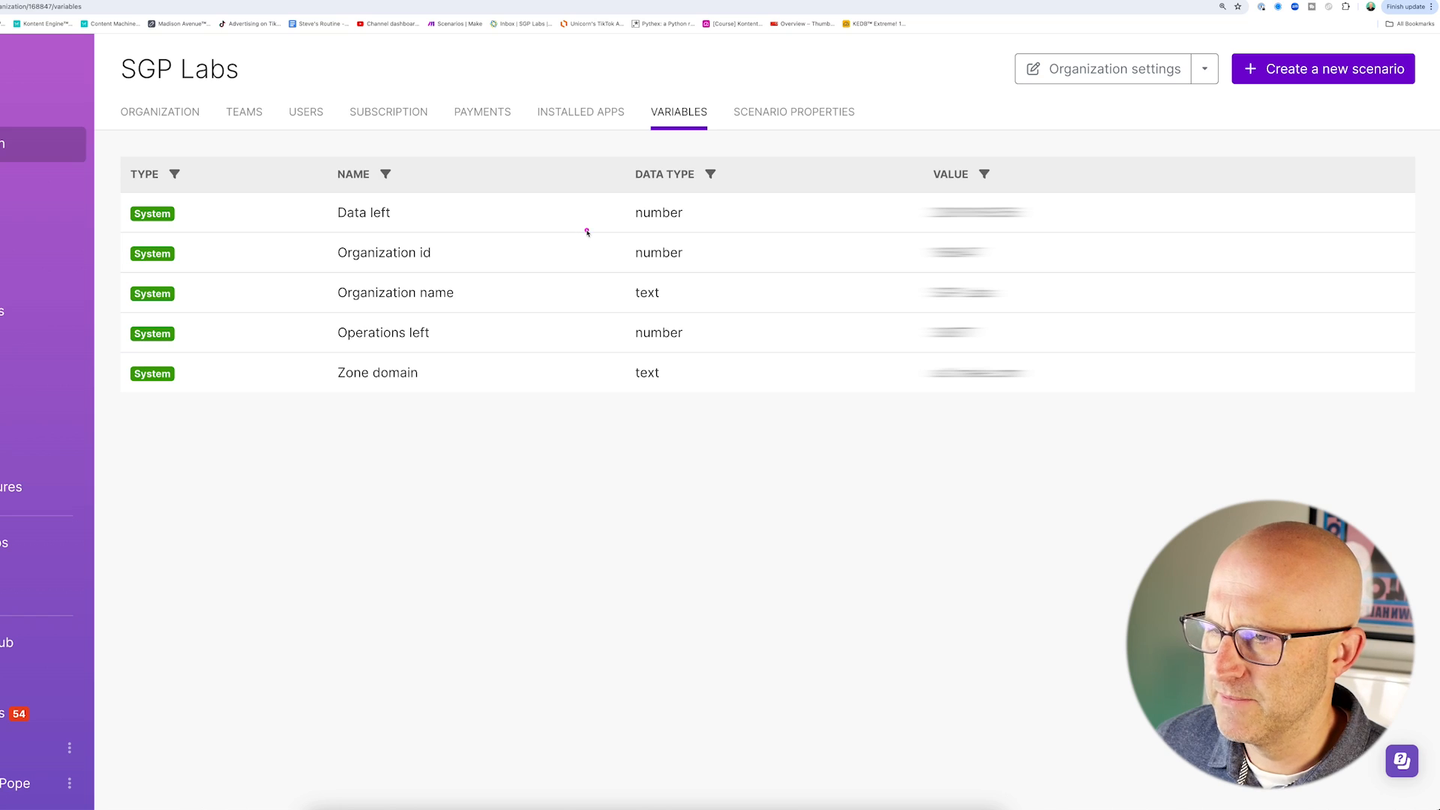
{"action": "left_click", "coordinate": [781, 114]}
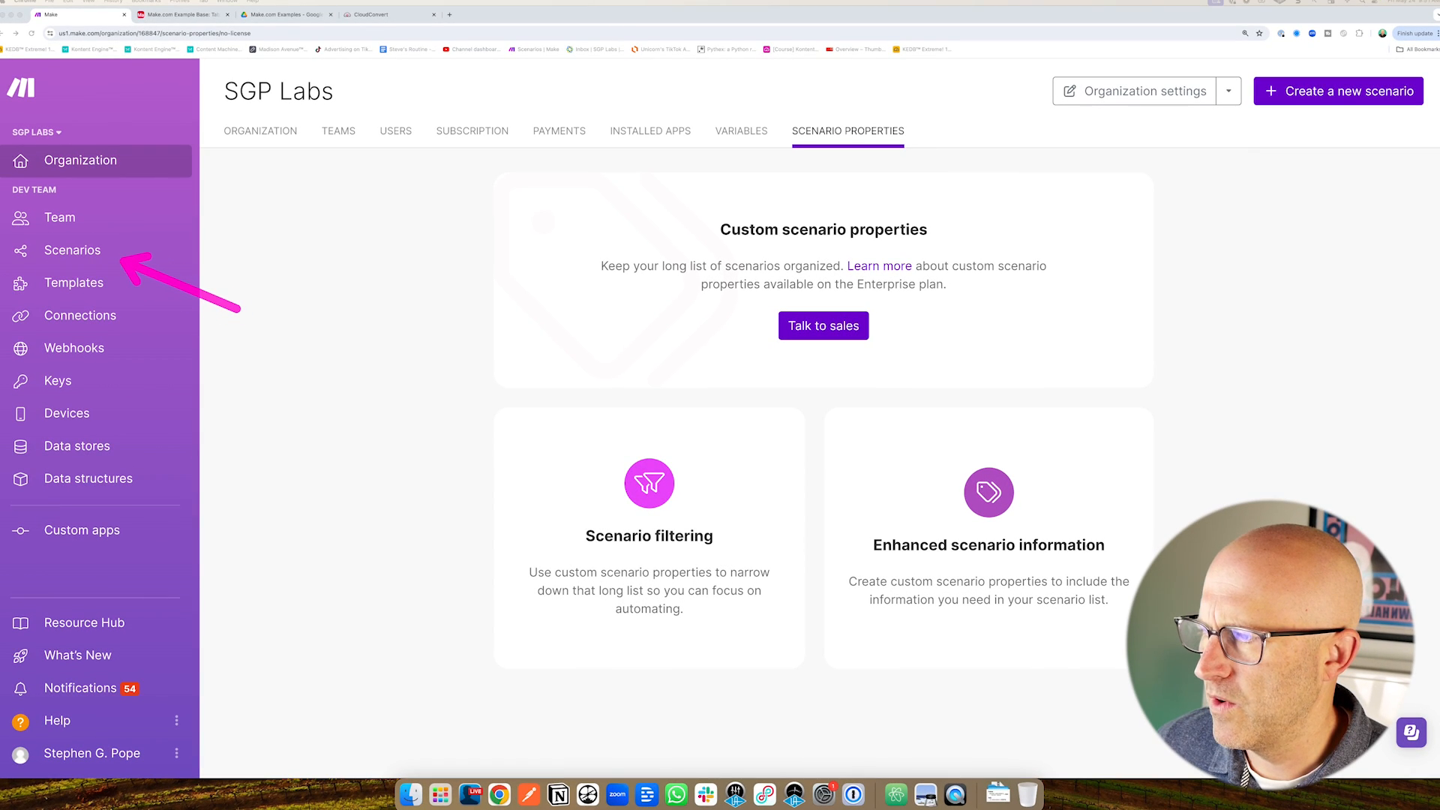
Go to All scenarios and inspect the Airtable → Build GDrive scenario's options.
{"action": "left_click", "coordinate": [66, 251]}
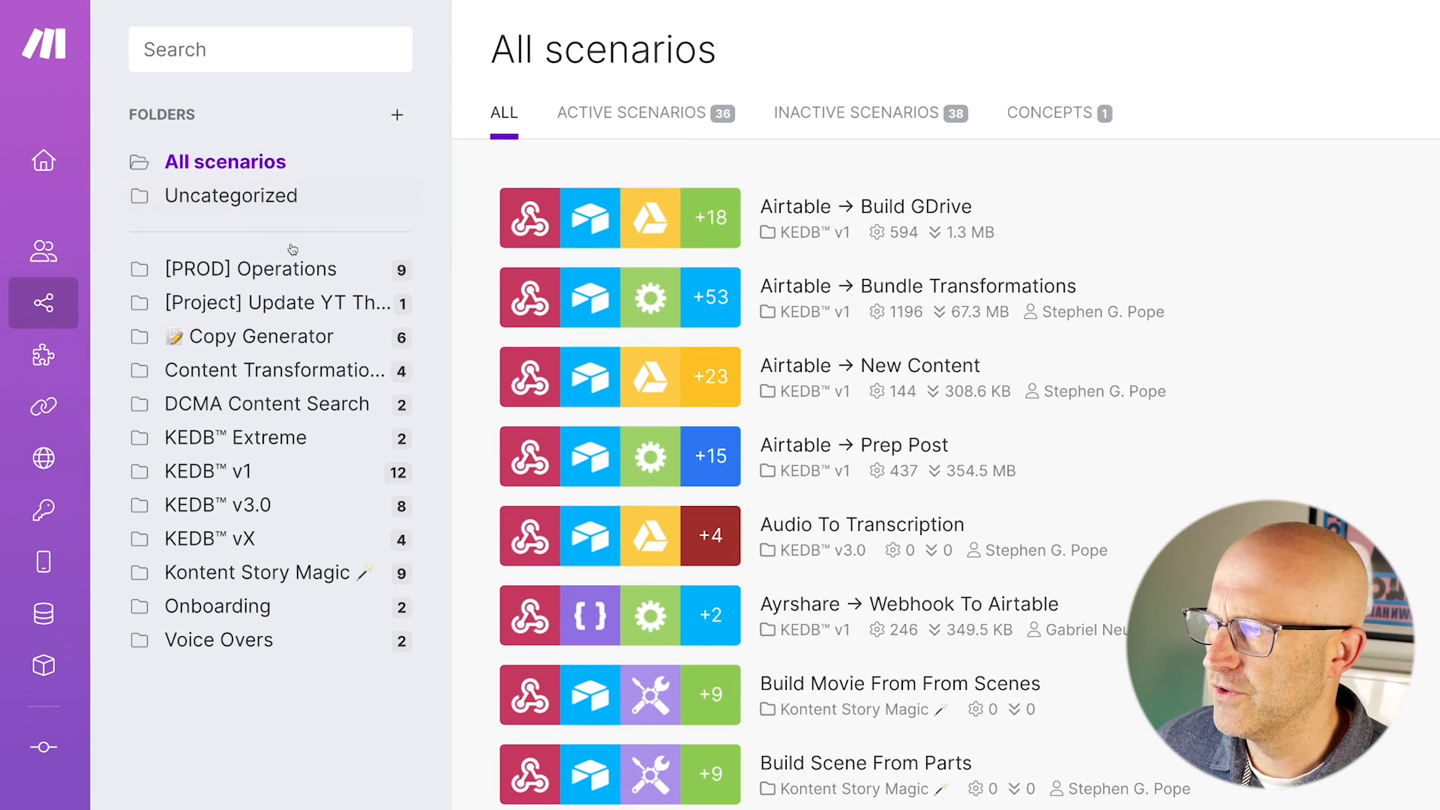
{"action": "mouse_move", "coordinate": [629, 375]}
{"action": "left_mouse_down"}
{"action": "mouse_move", "coordinate": [338, 297]}
{"action": "mouse_move", "coordinate": [304, 472]}
{"action": "mouse_move", "coordinate": [303, 644]}
{"action": "left_mouse_up"}
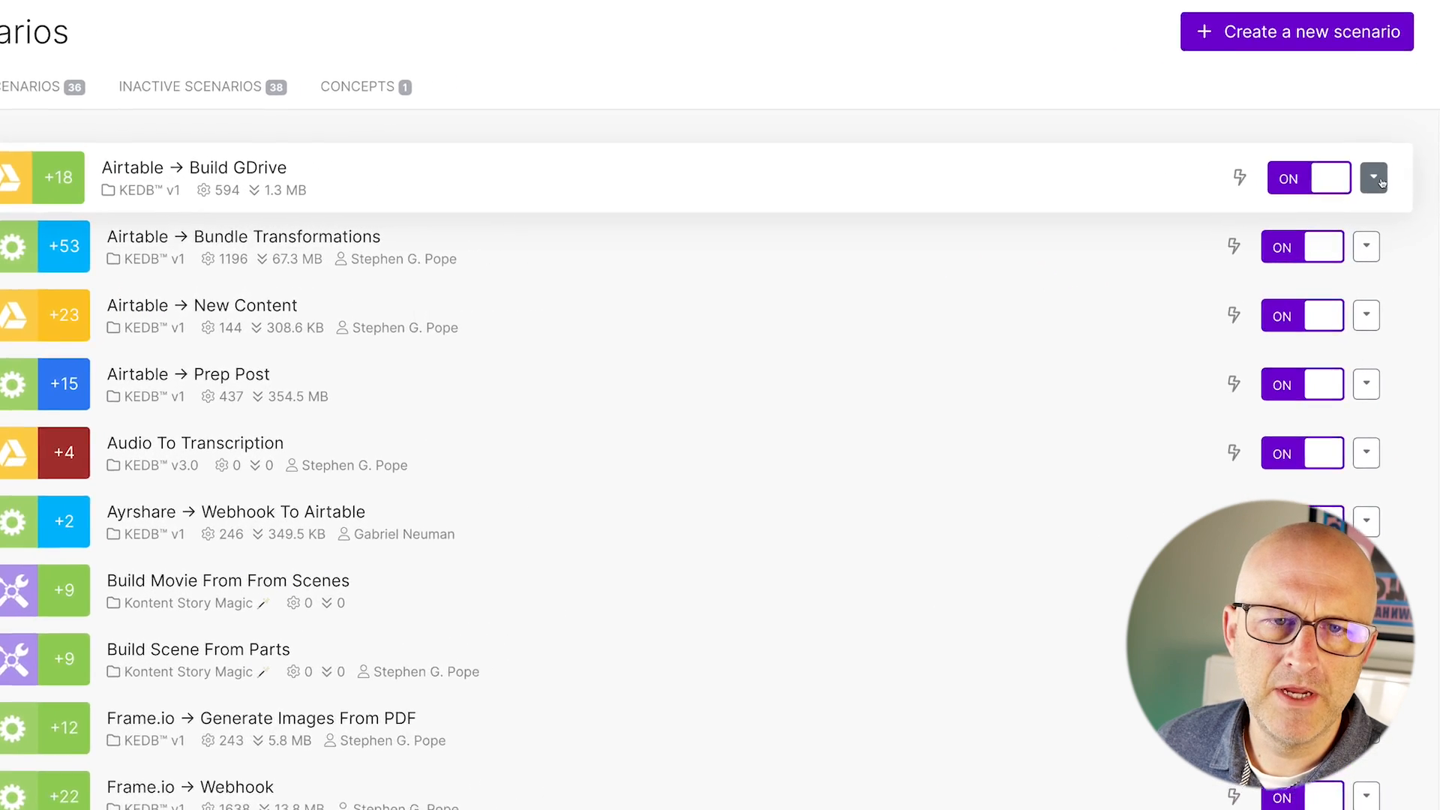
{"action": "left_click", "coordinate": [1384, 199]}
{"action": "mouse_move", "coordinate": [867, 273]}
{"action": "left_mouse_down"}
{"action": "mouse_move", "coordinate": [1121, 217]}
{"action": "mouse_move", "coordinate": [1090, 213]}
{"action": "left_mouse_up"}
{"action": "mouse_move", "coordinate": [849, 341]}
{"action": "left_mouse_down"}
{"action": "mouse_move", "coordinate": [1072, 265]}
{"action": "mouse_move", "coordinate": [1075, 313]}
{"action": "left_mouse_up"}
{"action": "left_click", "coordinate": [974, 347]}
{"action": "mouse_move", "coordinate": [974, 346]}
{"action": "left_mouse_down"}
{"action": "mouse_move", "coordinate": [1064, 257]}
{"action": "mouse_move", "coordinate": [1139, 146]}
{"action": "mouse_move", "coordinate": [1132, 514]}
{"action": "left_mouse_up"}
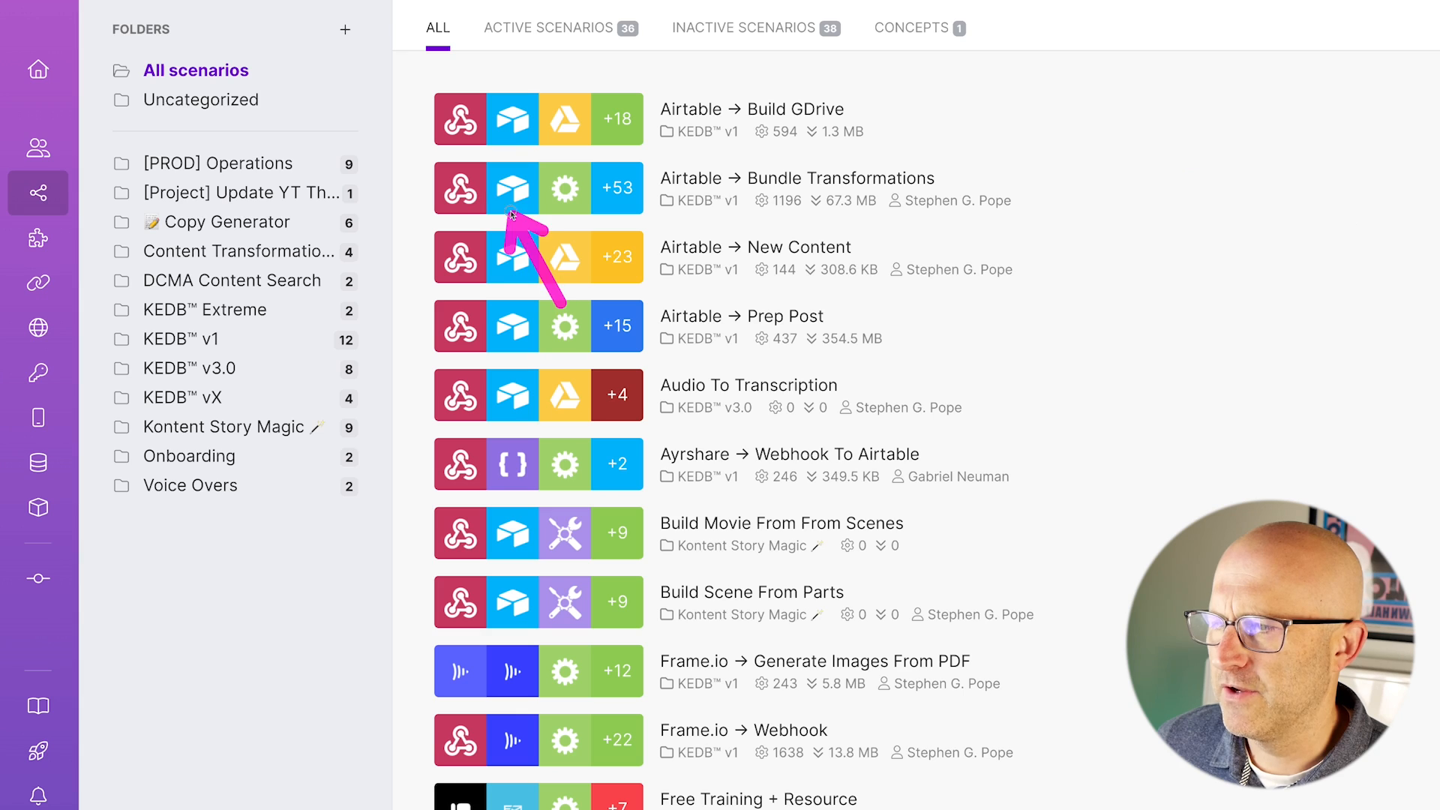
{"action": "mouse_move", "coordinate": [512, 214]}
{"action": "left_mouse_down"}
{"action": "mouse_move", "coordinate": [464, 96]}
{"action": "mouse_move", "coordinate": [479, 46]}
{"action": "mouse_move", "coordinate": [686, 60]}
{"action": "left_mouse_up"}
{"action": "left_click_drag", "start_coordinate": [1044, 197], "coordinate": [923, 47]}
{"action": "mouse_move", "coordinate": [626, 364]}
{"action": "left_mouse_down"}
{"action": "mouse_move", "coordinate": [387, 220]}
{"action": "mouse_move", "coordinate": [364, 244]}
{"action": "mouse_move", "coordinate": [362, 289]}
{"action": "left_mouse_up"}
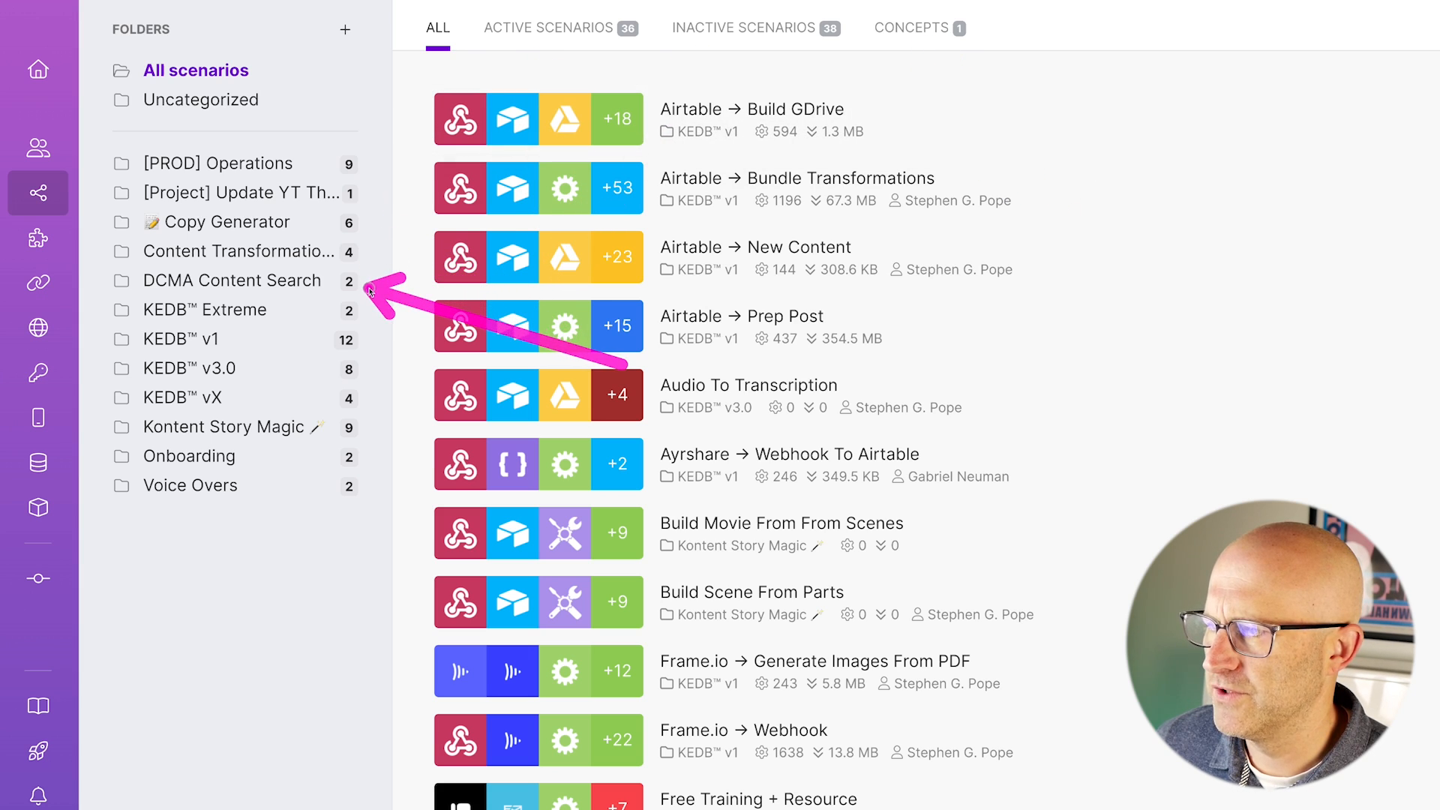
Filter to the KEDB™ Extreme folder, then return to all scenarios and scroll the full list.
{"action": "left_click", "coordinate": [227, 314]}
{"action": "mouse_move", "coordinate": [492, 417]}
{"action": "left_mouse_down"}
{"action": "mouse_move", "coordinate": [354, 321]}
{"action": "mouse_move", "coordinate": [675, 271]}
{"action": "left_mouse_up"}
{"action": "mouse_move", "coordinate": [1147, 293]}
{"action": "left_mouse_down"}
{"action": "mouse_move", "coordinate": [955, 241]}
{"action": "mouse_move", "coordinate": [983, 231]}
{"action": "mouse_move", "coordinate": [1003, 199]}
{"action": "mouse_move", "coordinate": [986, 132]}
{"action": "left_mouse_up"}
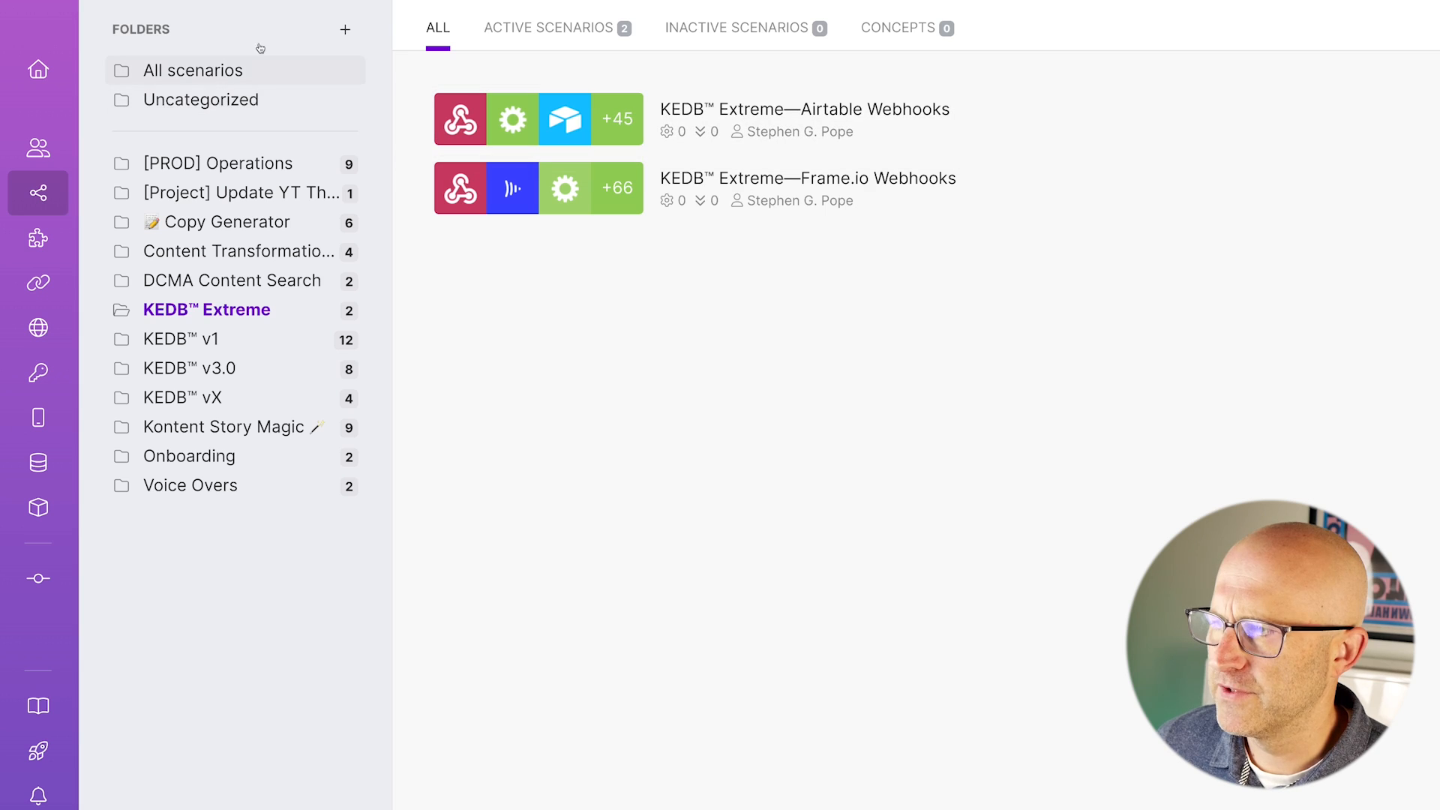
{"action": "left_click", "coordinate": [181, 78]}
{"action": "scroll", "coordinate": [487, 331], "scroll_direction": "down", "scroll_amount": 7}
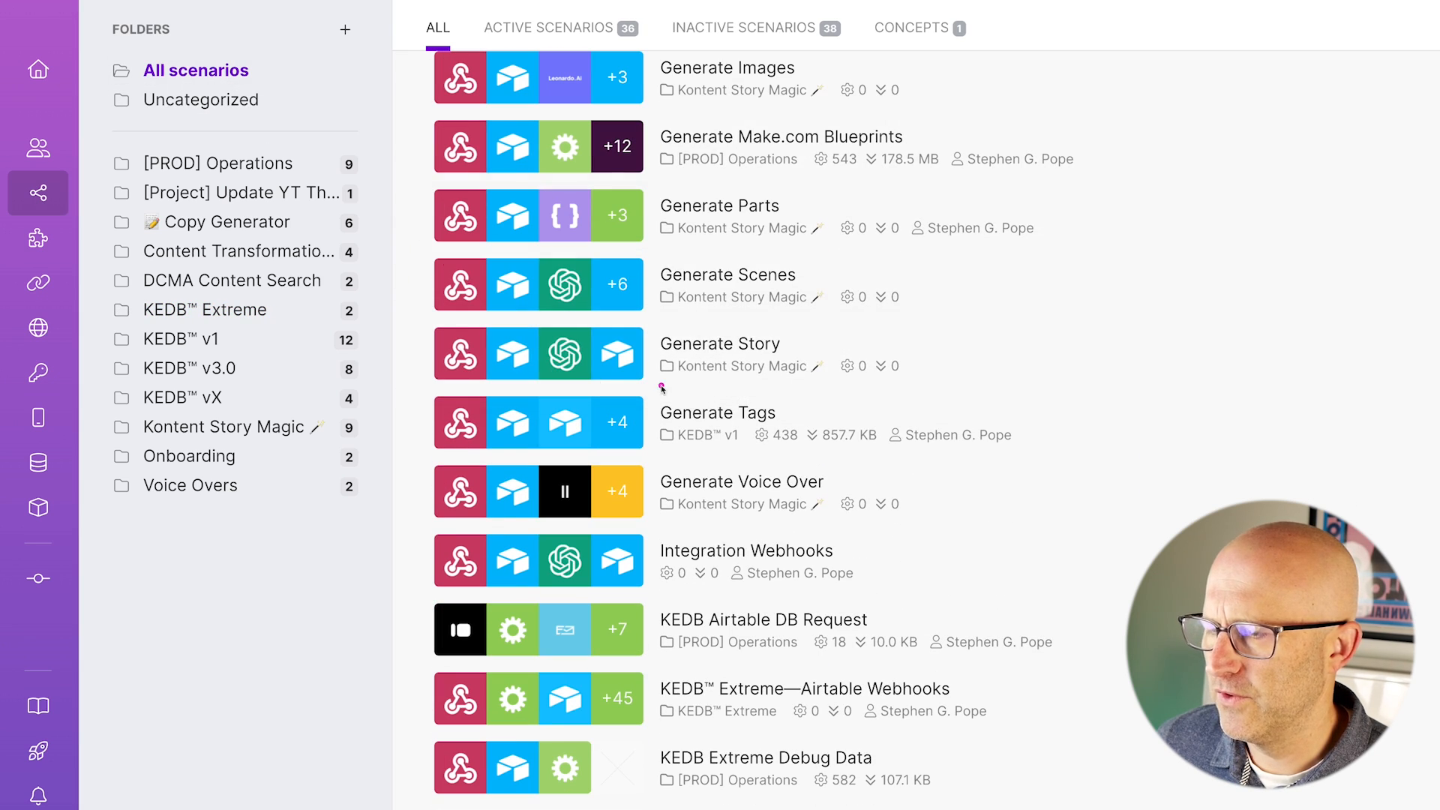
{"action": "scroll", "coordinate": [843, 391], "scroll_direction": "down", "scroll_amount": 8}
{"action": "scroll", "coordinate": [843, 391], "scroll_direction": "down", "scroll_amount": 20}
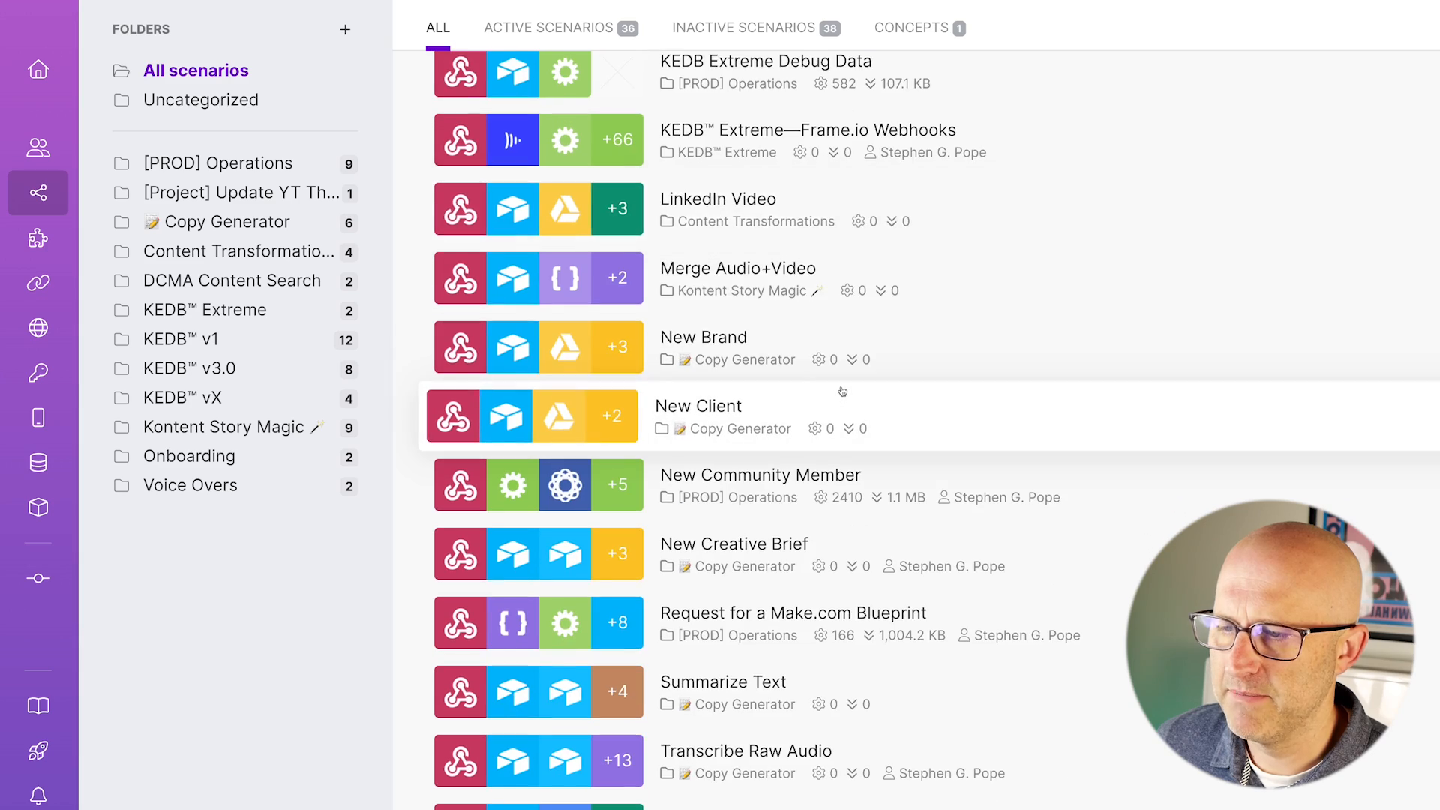
{"action": "scroll", "coordinate": [843, 391], "scroll_direction": "down", "scroll_amount": 6}
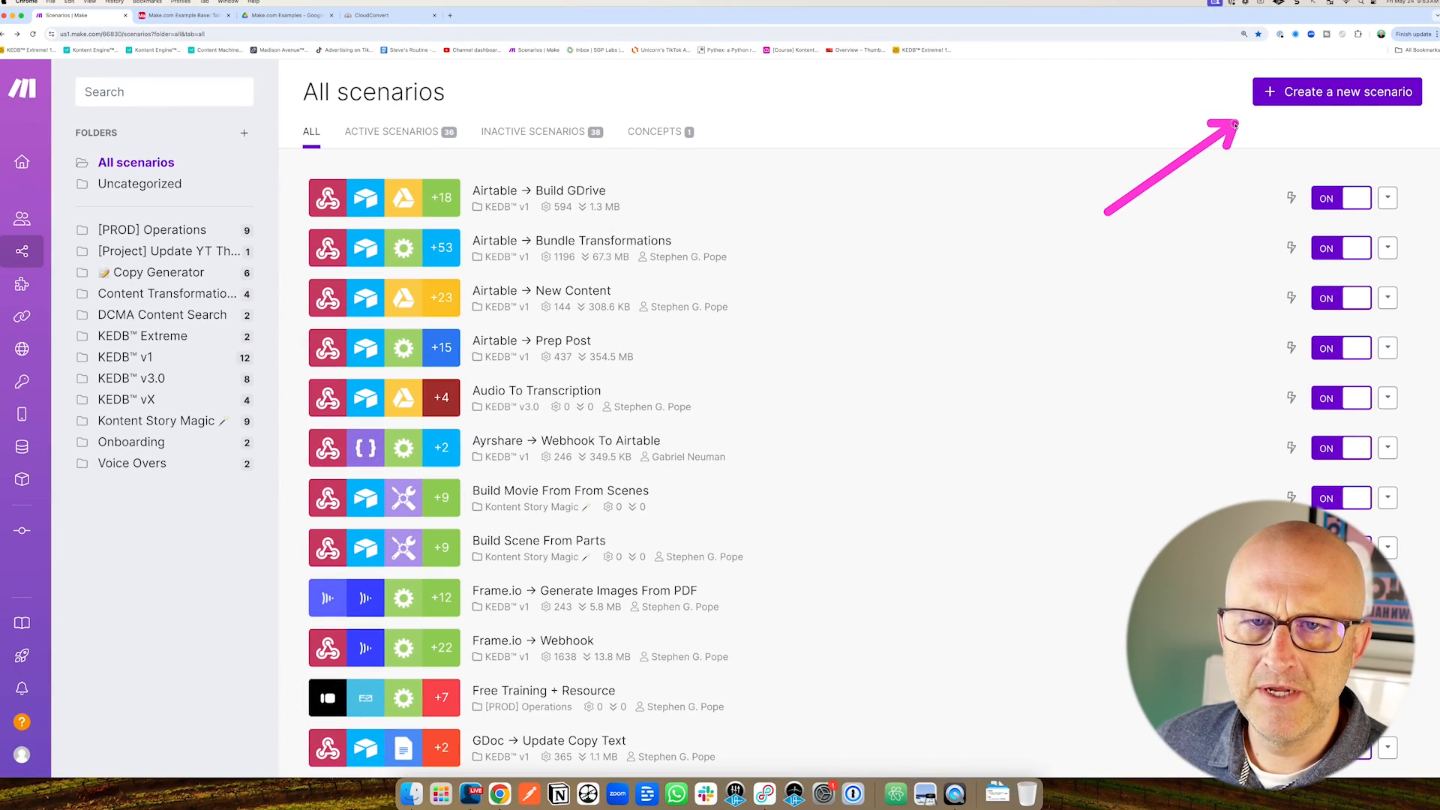
Open the Airtable → Build GDrive scenario as an example and shift its diagram right.
{"action": "left_click", "coordinate": [1325, 94]}
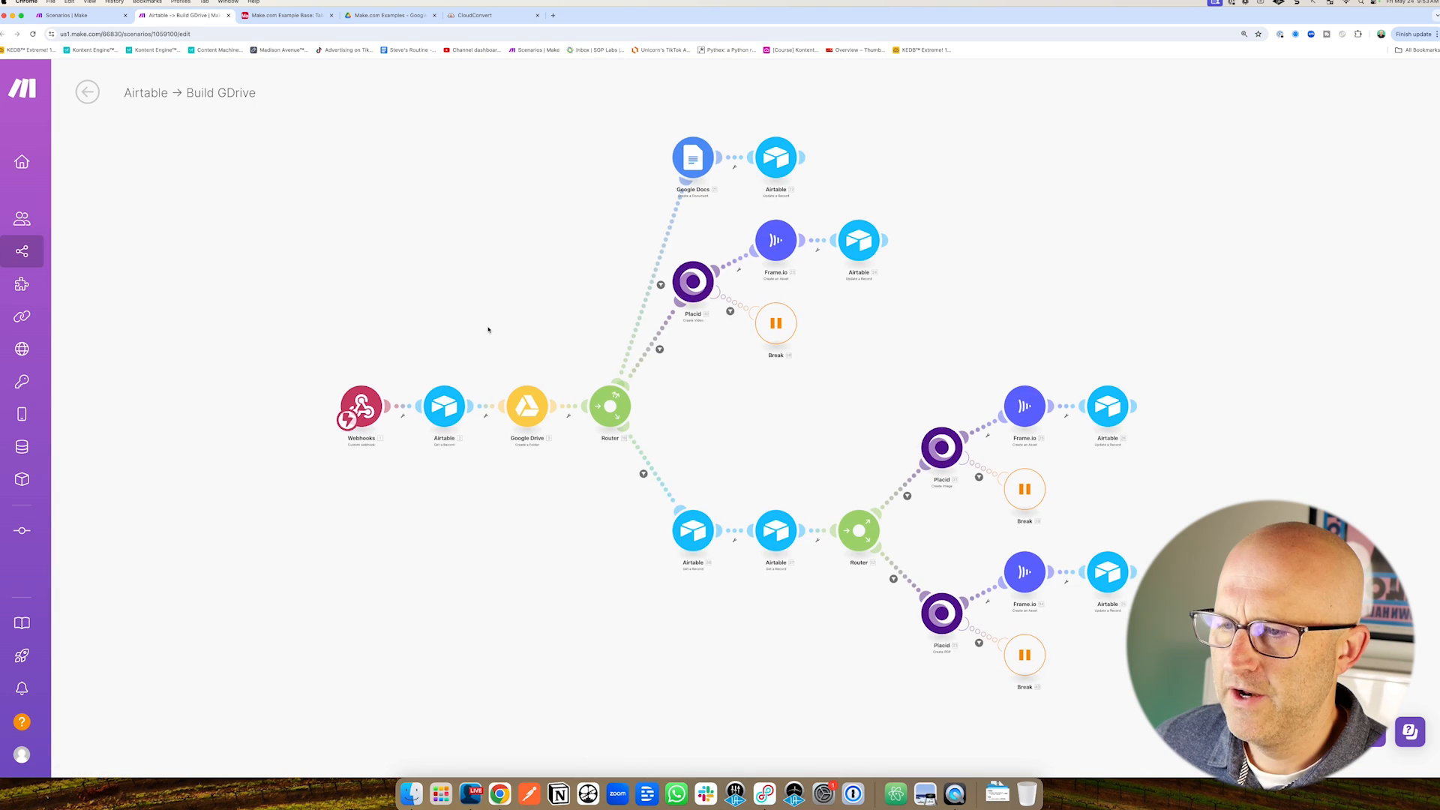
{"action": "scroll", "coordinate": [546, 337], "scroll_direction": "down", "scroll_amount": 5}
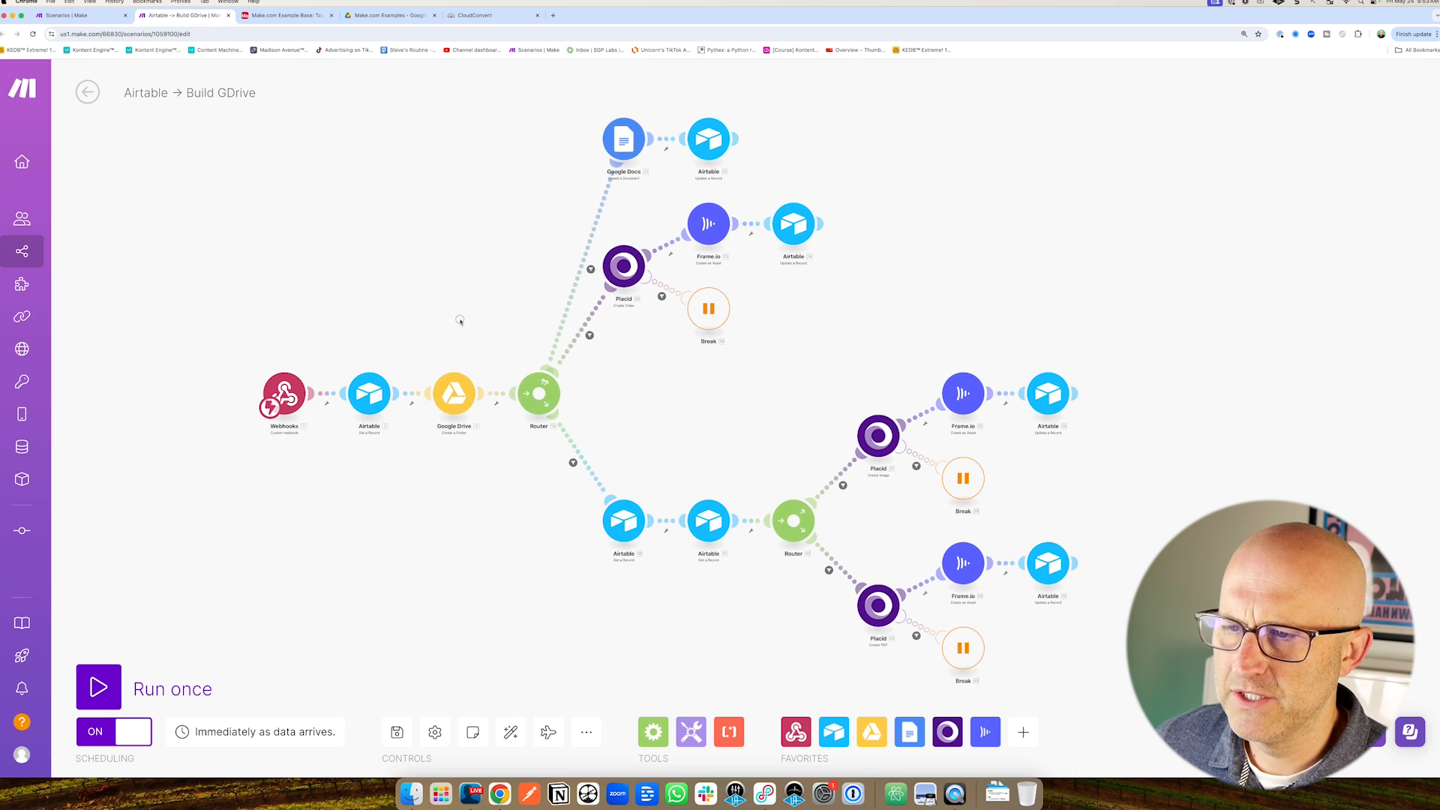
{"action": "left_click_drag", "start_coordinate": [472, 315], "coordinate": [529, 315]}
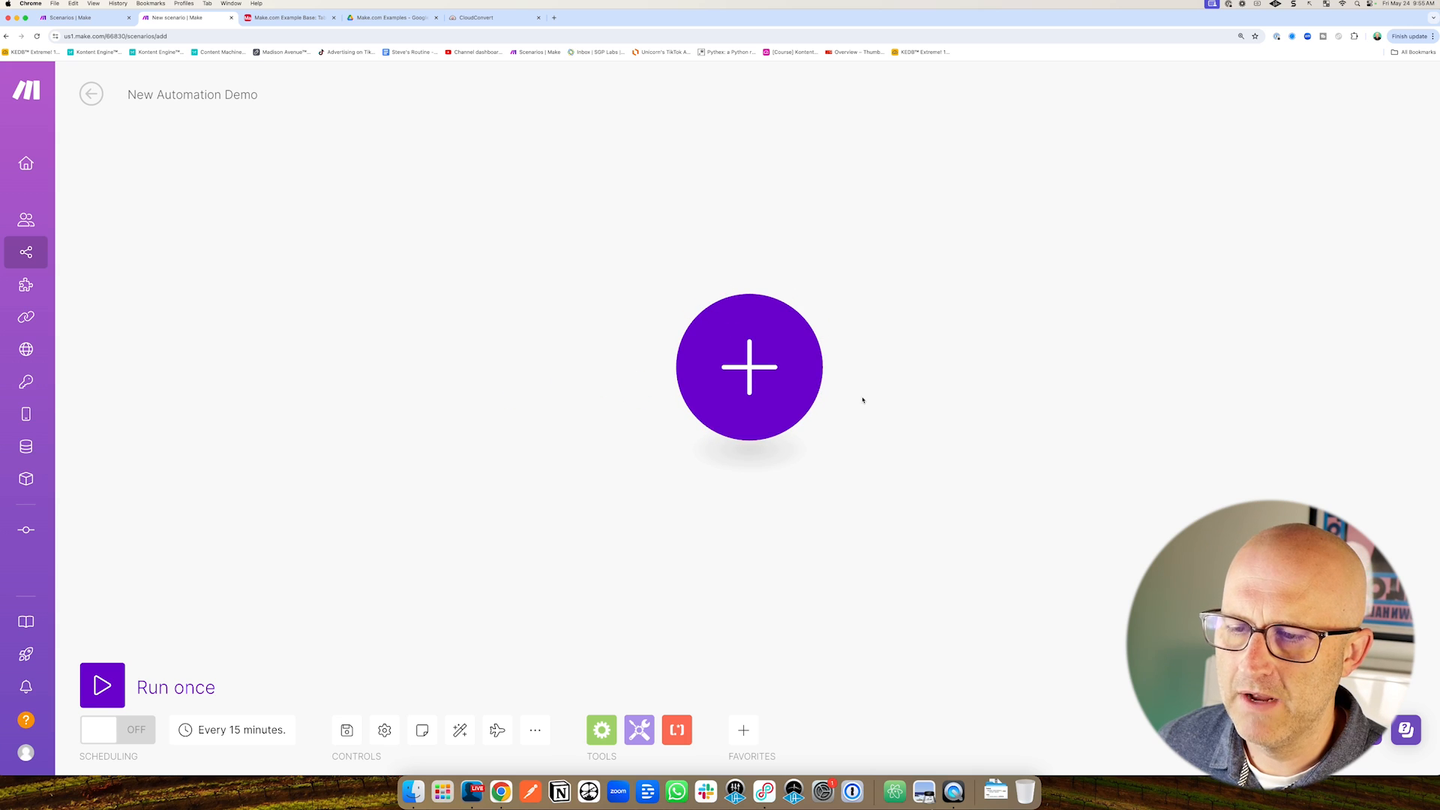
Choose Airtable as the first module's app after checking the Make.com Example Base.
{"action": "left_click", "coordinate": [727, 409]}
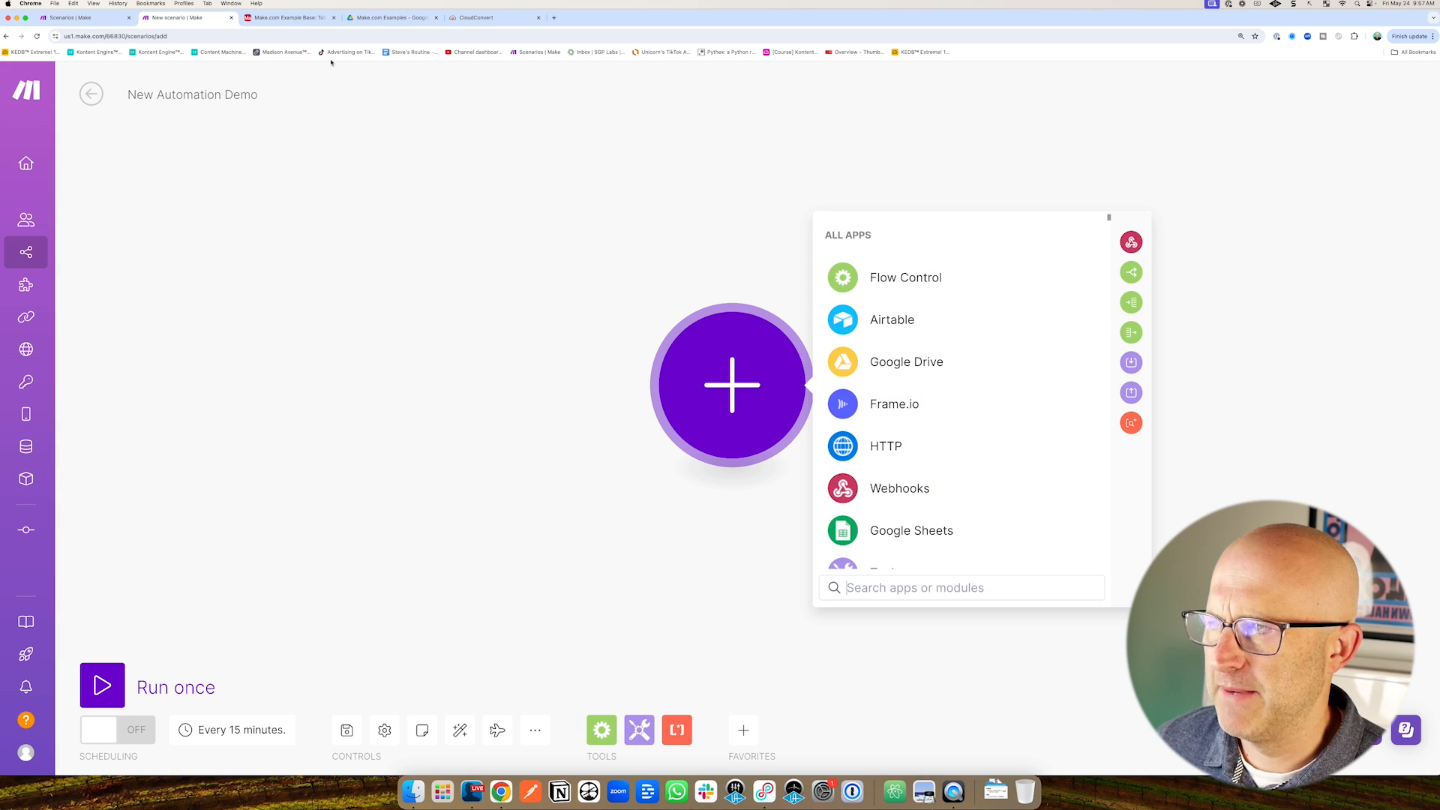
{"action": "left_click", "coordinate": [288, 17]}
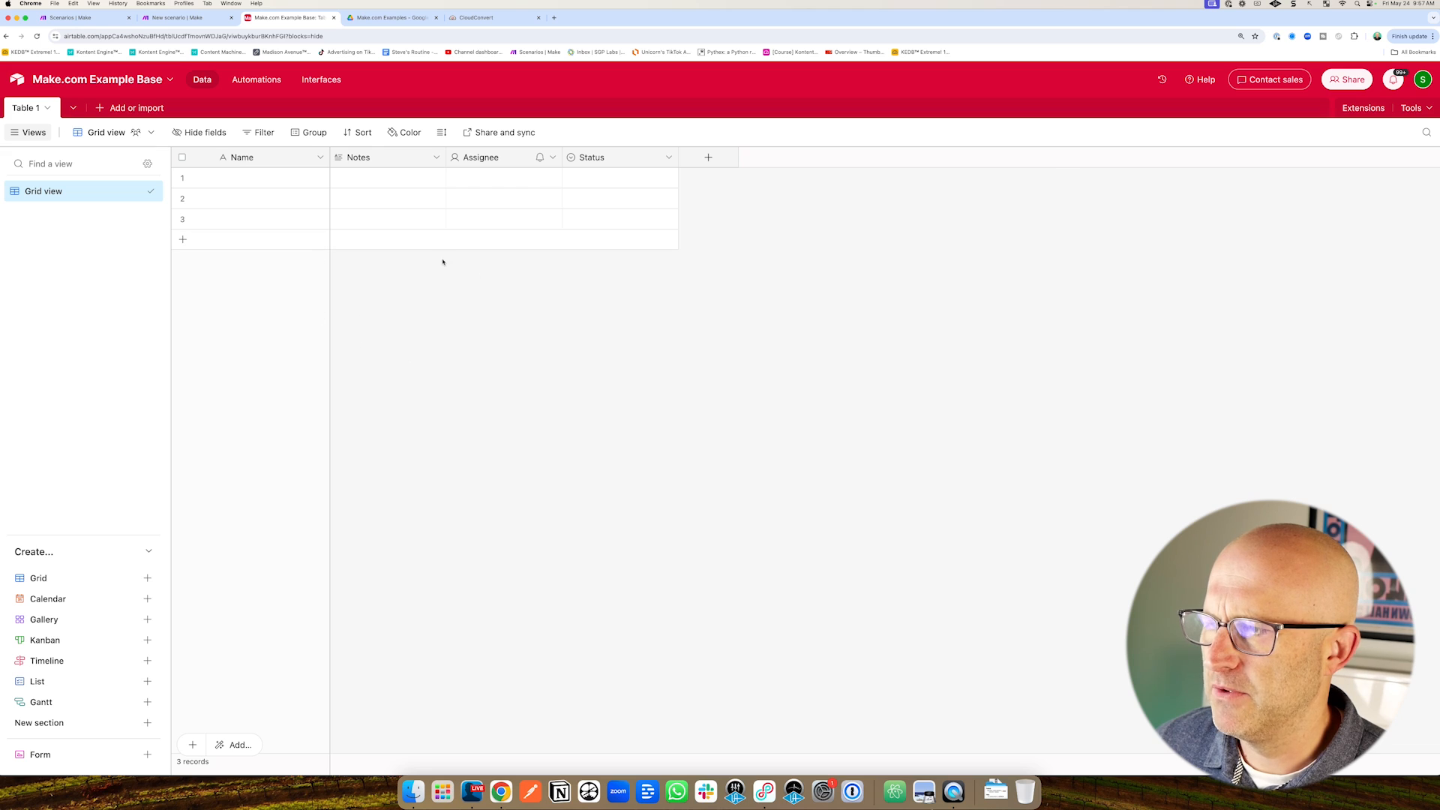
{"action": "left_click", "coordinate": [193, 18]}
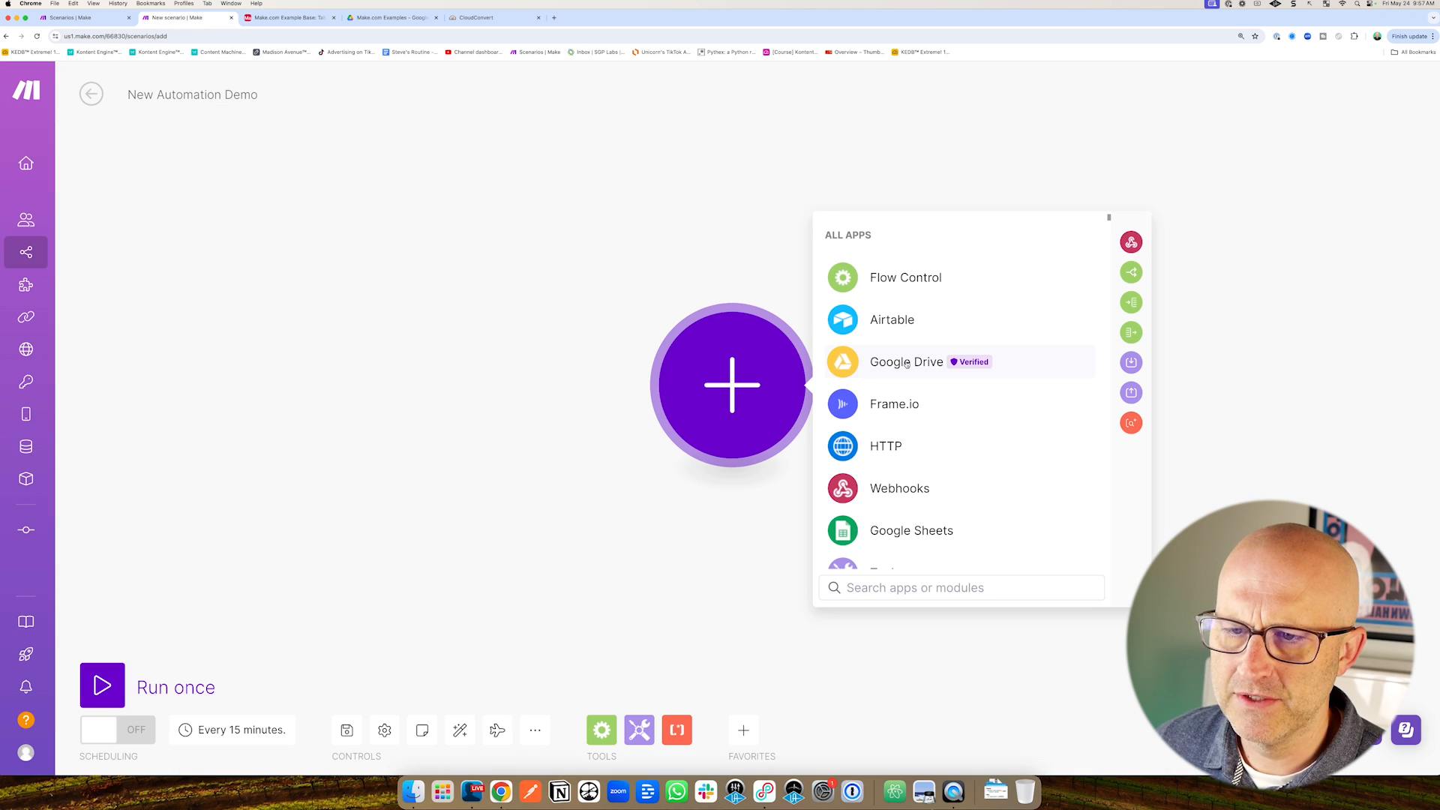
{"action": "left_click", "coordinate": [891, 320]}
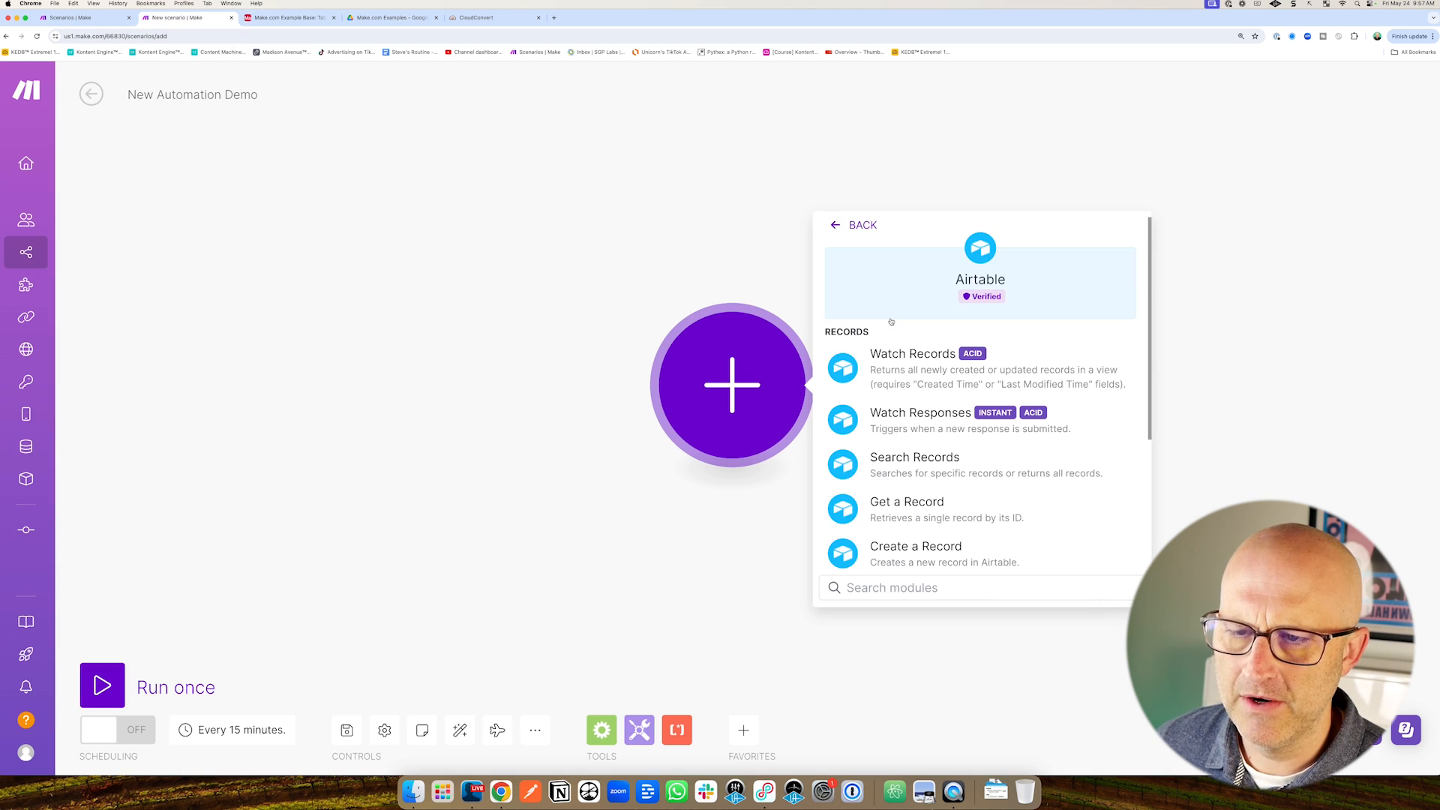
{"action": "mouse_move", "coordinate": [1092, 309]}
{"action": "left_mouse_down"}
{"action": "mouse_move", "coordinate": [1009, 350]}
{"action": "mouse_move", "coordinate": [1052, 397]}
{"action": "mouse_move", "coordinate": [1012, 355]}
{"action": "left_mouse_up"}
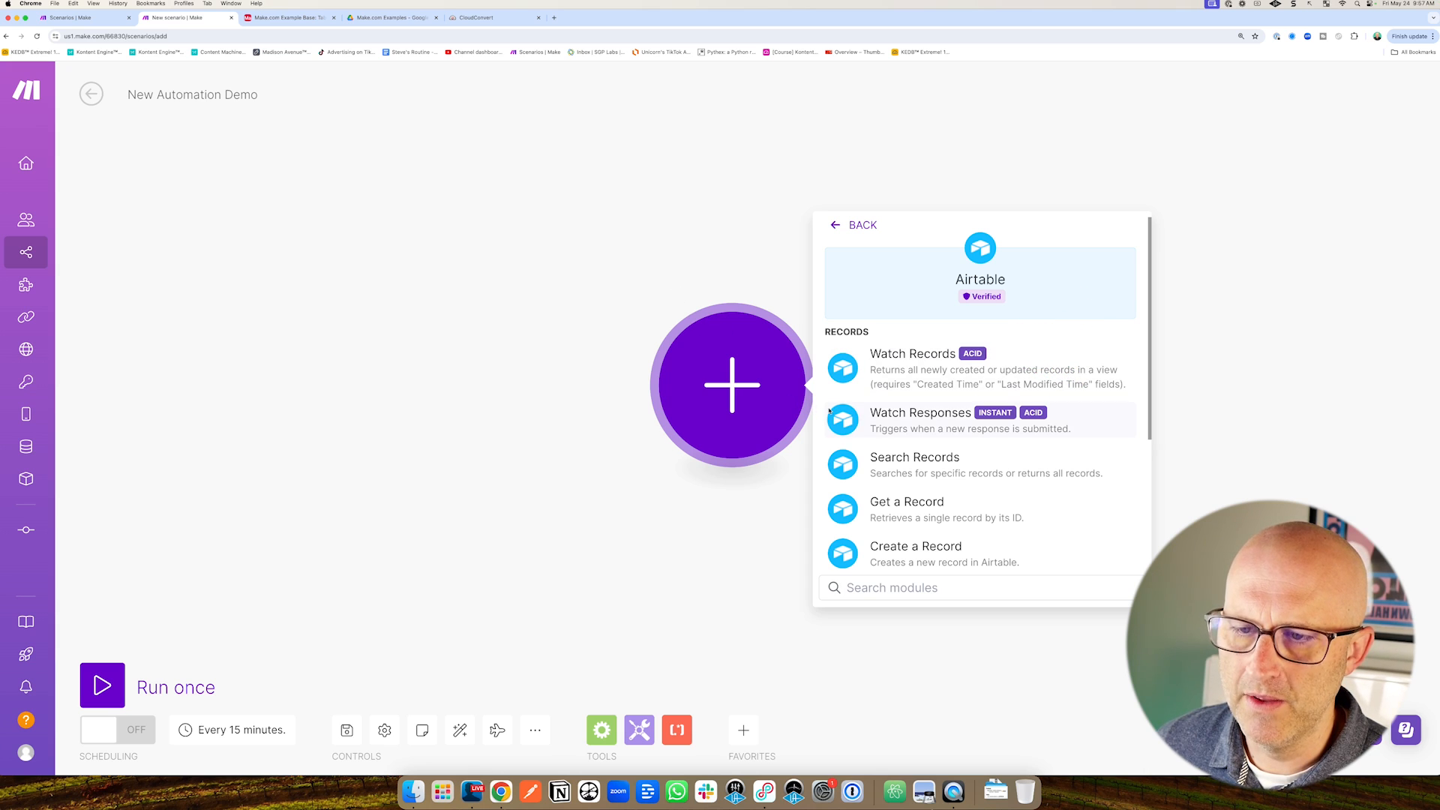
{"action": "mouse_move", "coordinate": [1108, 297]}
{"action": "left_mouse_down"}
{"action": "mouse_move", "coordinate": [1003, 347]}
{"action": "mouse_move", "coordinate": [1016, 334]}
{"action": "mouse_move", "coordinate": [1013, 353]}
{"action": "left_mouse_up"}
Recheck the Example Base, then make Watch Records the scenario's Airtable trigger.
{"action": "left_click", "coordinate": [291, 17]}
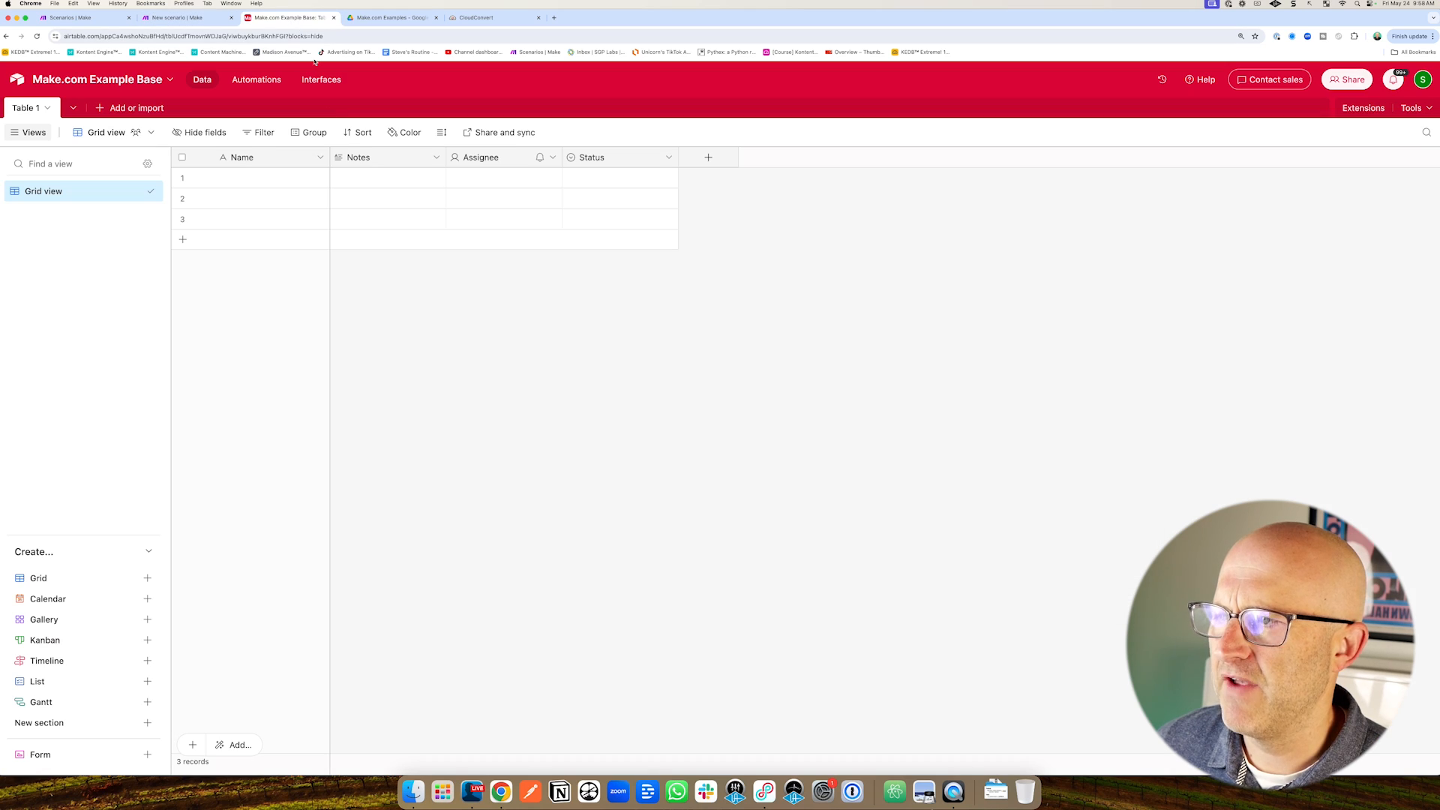
{"action": "mouse_move", "coordinate": [233, 371]}
{"action": "left_mouse_down"}
{"action": "mouse_move", "coordinate": [207, 283]}
{"action": "mouse_move", "coordinate": [432, 275]}
{"action": "left_mouse_up"}
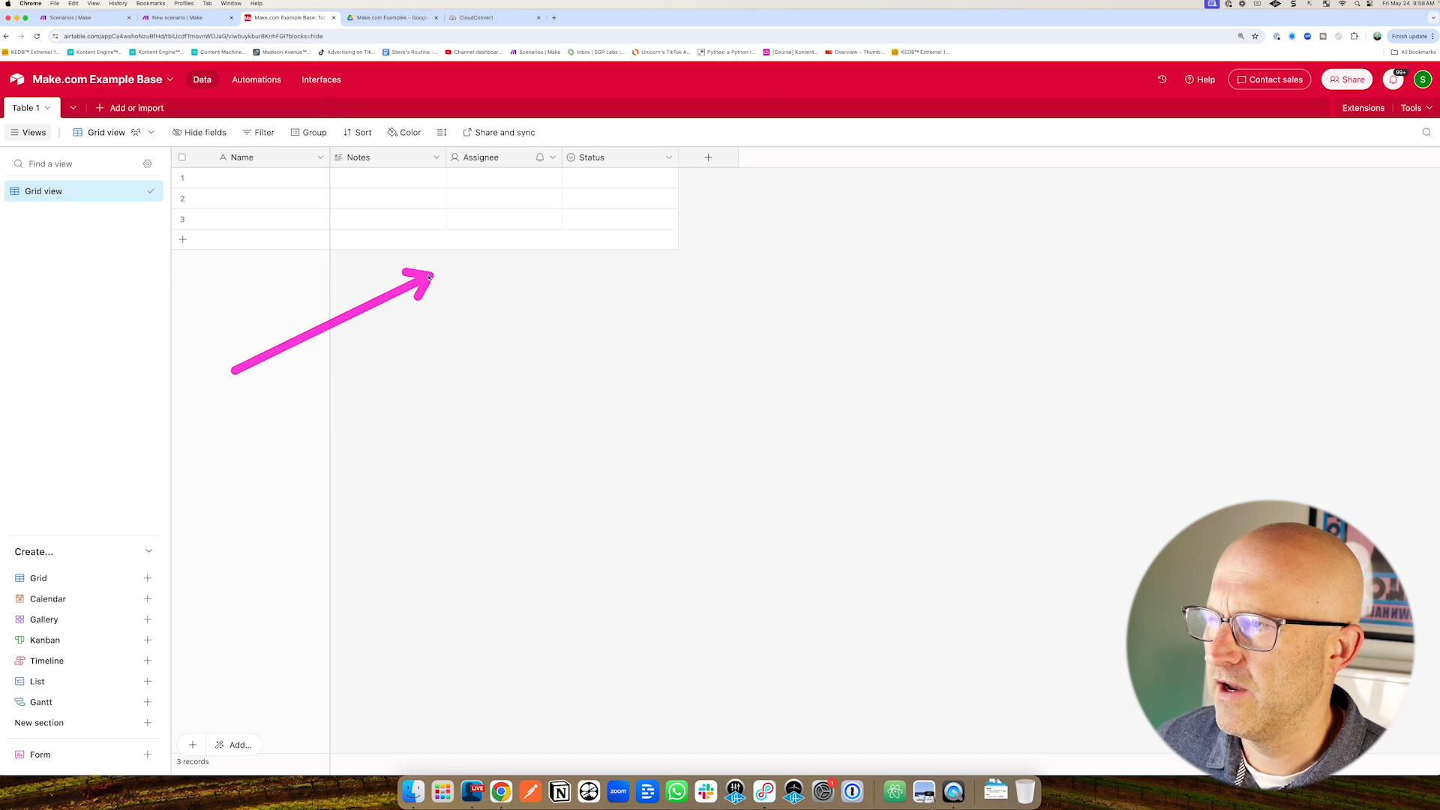
{"action": "left_click_drag", "start_coordinate": [684, 176], "coordinate": [685, 254]}
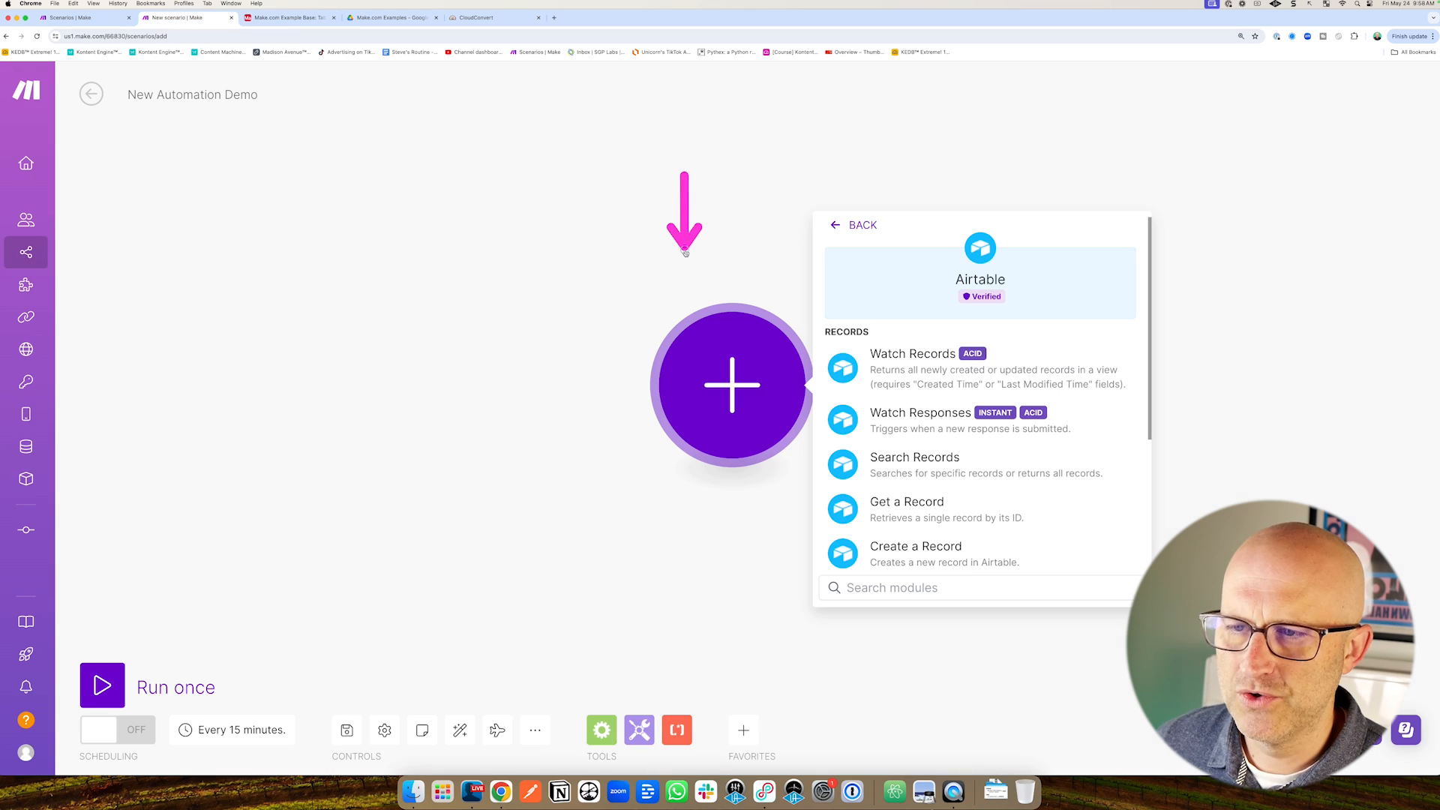
{"action": "left_click", "coordinate": [752, 529]}
{"action": "mouse_move", "coordinate": [882, 555]}
{"action": "left_mouse_down"}
{"action": "mouse_move", "coordinate": [918, 411]}
{"action": "mouse_move", "coordinate": [1133, 402]}
{"action": "left_mouse_up"}
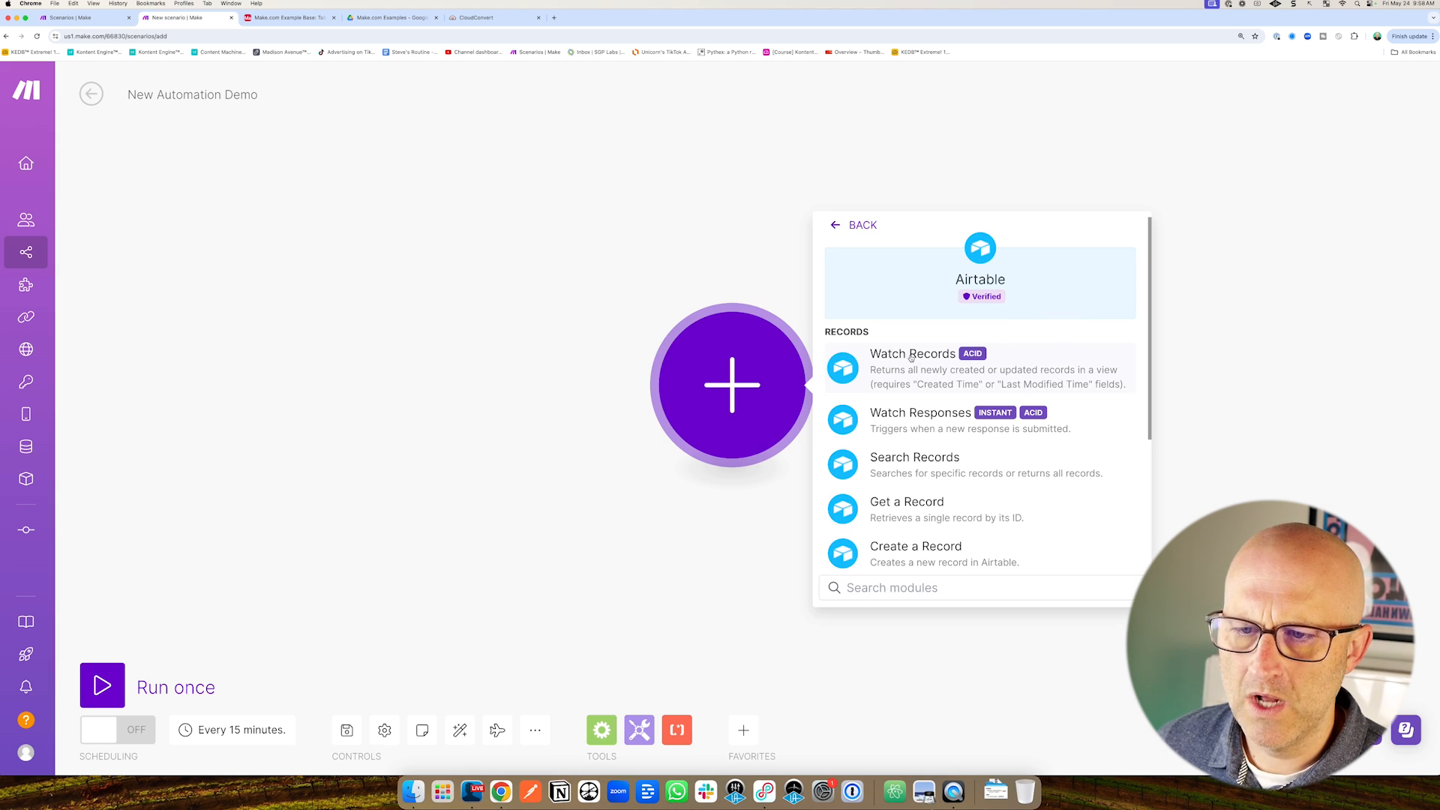
{"action": "left_click", "coordinate": [912, 357]}
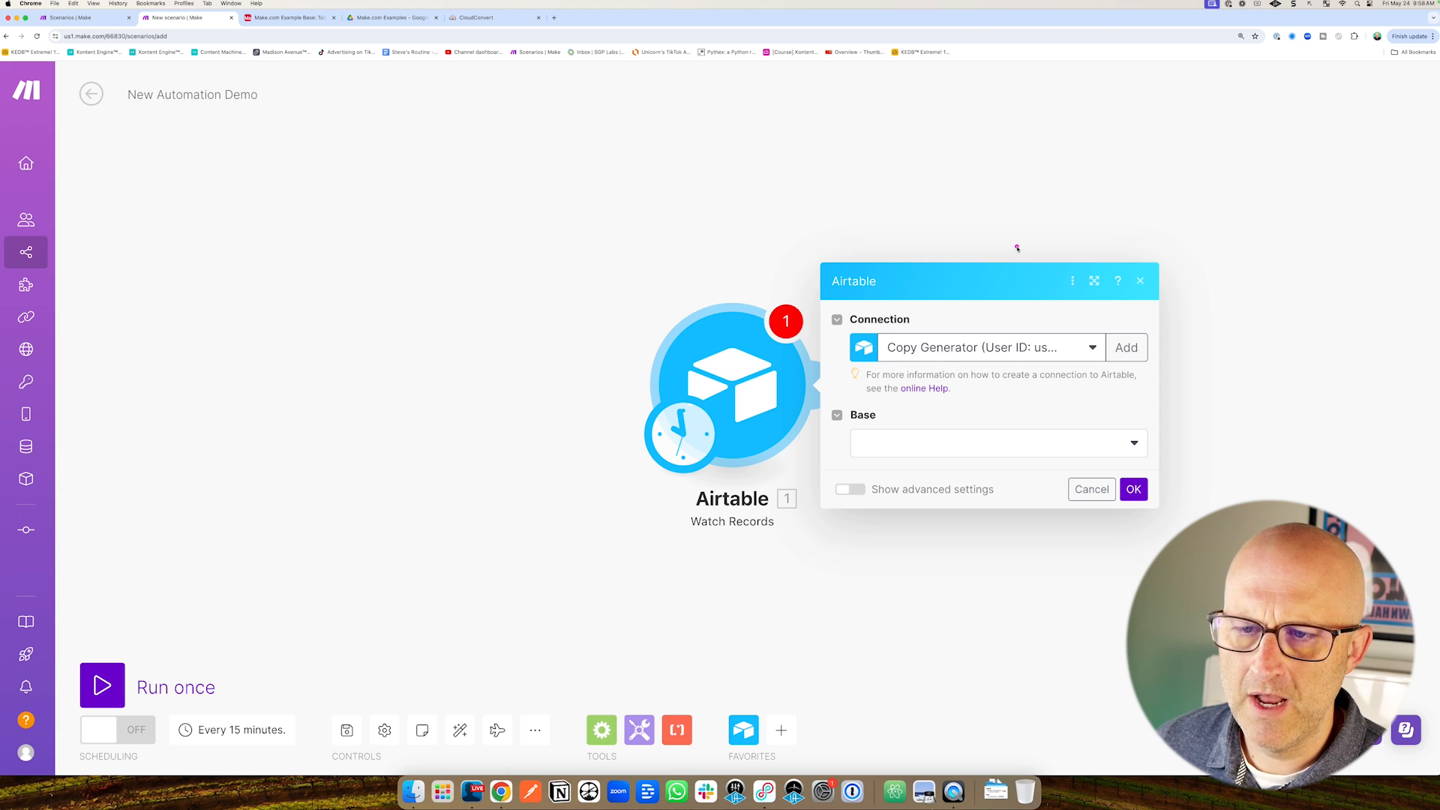
Start a new Airtable connection from the Watch Records module's Connection field.
{"action": "mouse_move", "coordinate": [1020, 243]}
{"action": "left_mouse_down"}
{"action": "mouse_move", "coordinate": [933, 293]}
{"action": "mouse_move", "coordinate": [921, 321]}
{"action": "left_mouse_up"}
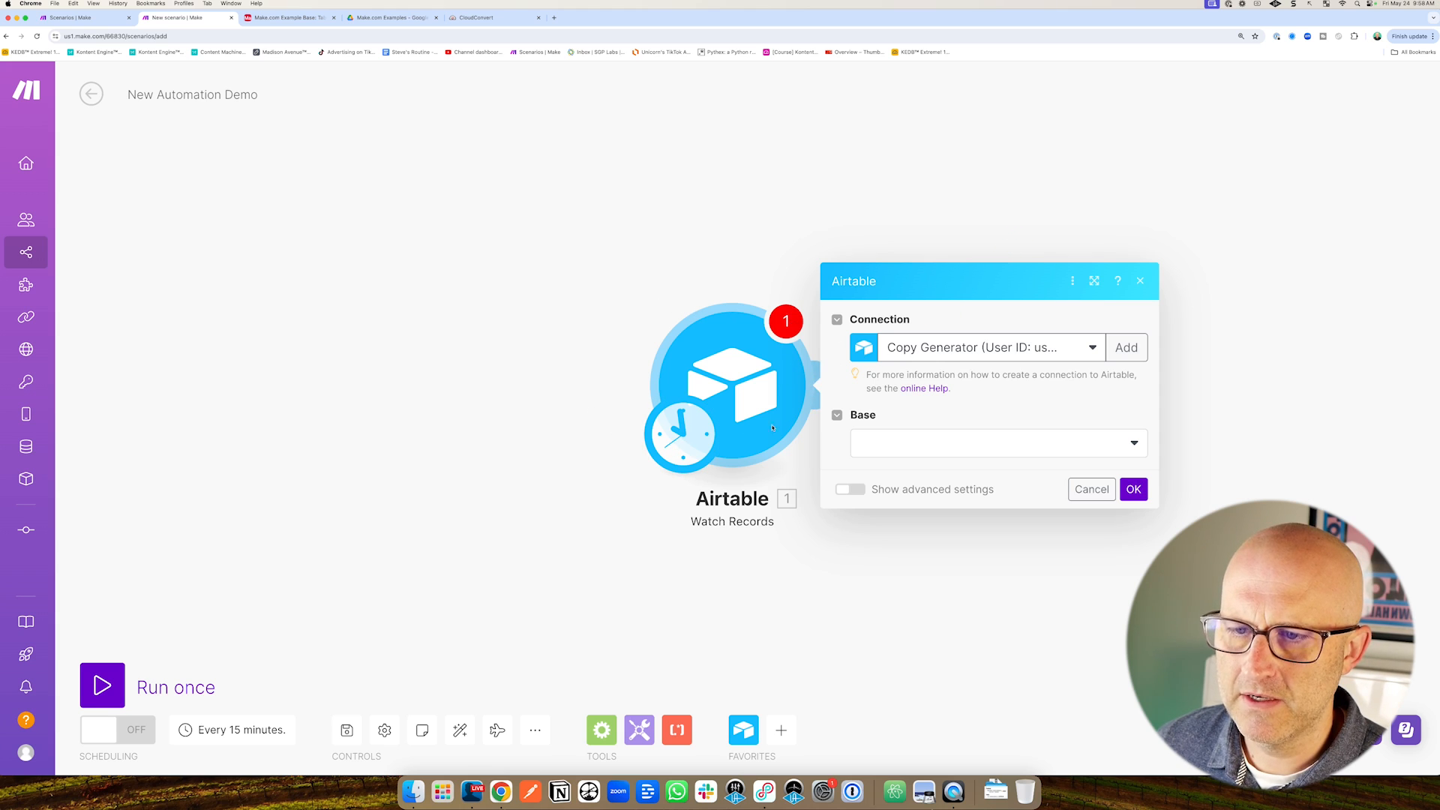
{"action": "left_click_drag", "start_coordinate": [1032, 236], "coordinate": [925, 321]}
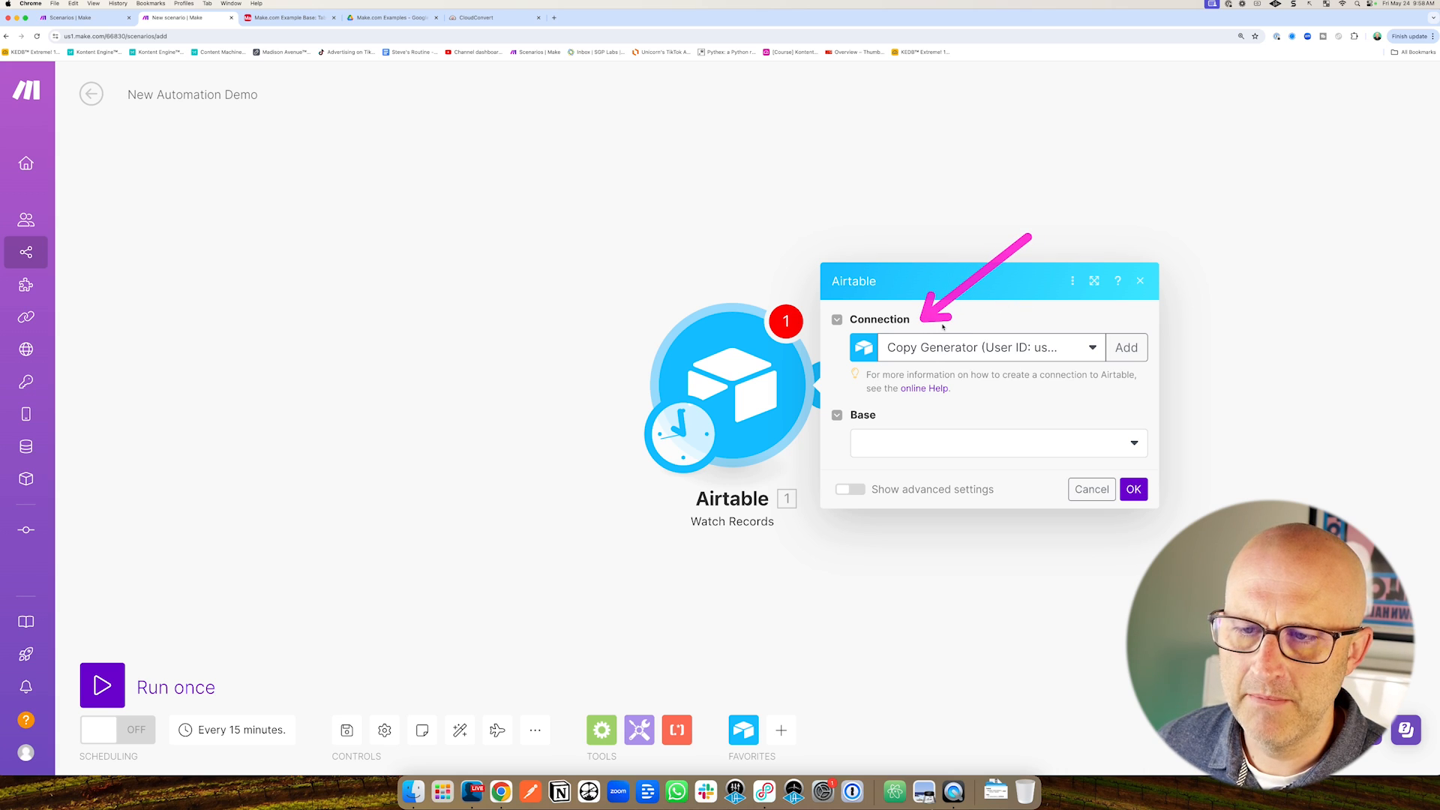
{"action": "mouse_move", "coordinate": [968, 242]}
{"action": "left_mouse_down"}
{"action": "mouse_move", "coordinate": [936, 311]}
{"action": "mouse_move", "coordinate": [984, 323]}
{"action": "left_mouse_up"}
{"action": "left_click_drag", "start_coordinate": [1260, 245], "coordinate": [1157, 330]}
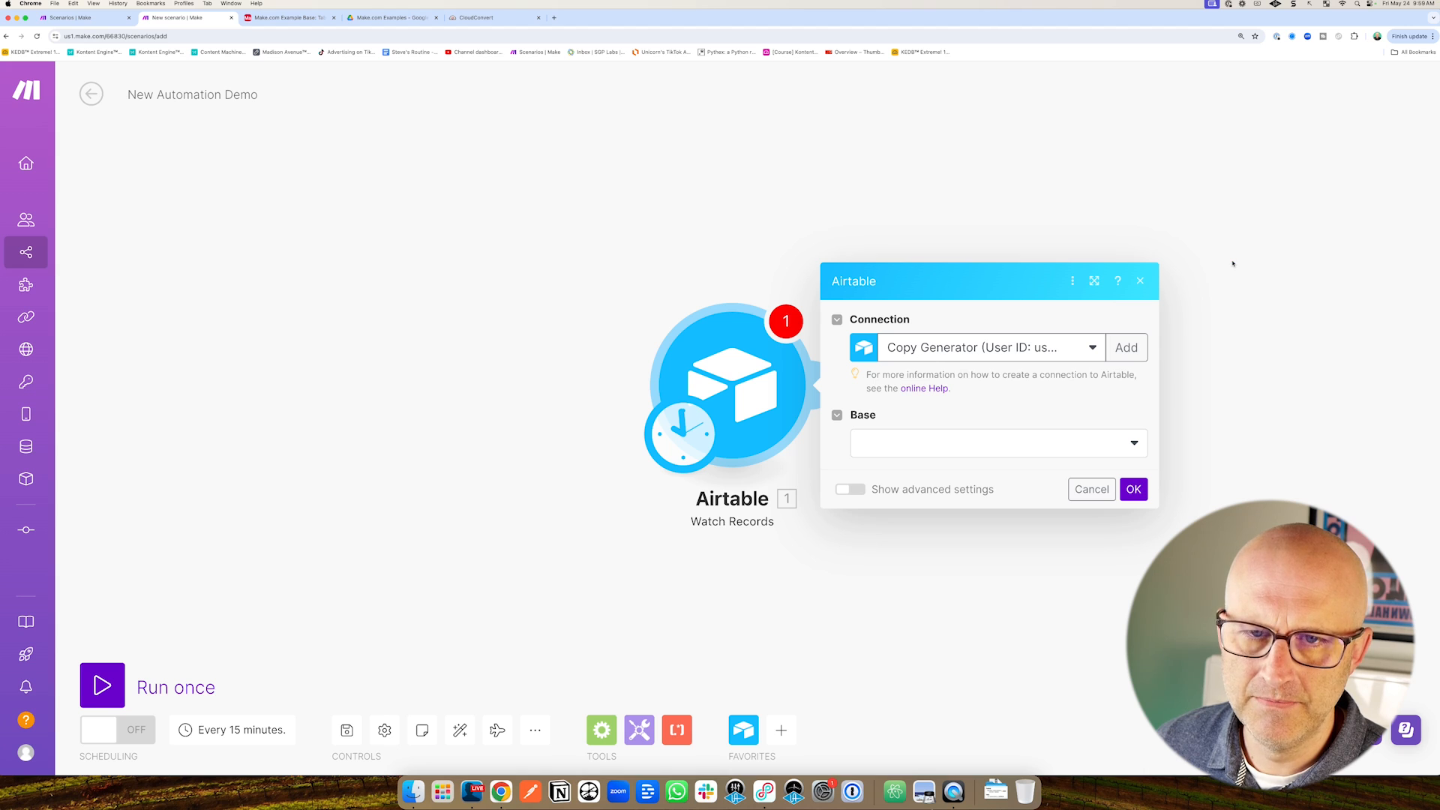
{"action": "left_click_drag", "start_coordinate": [510, 261], "coordinate": [650, 336]}
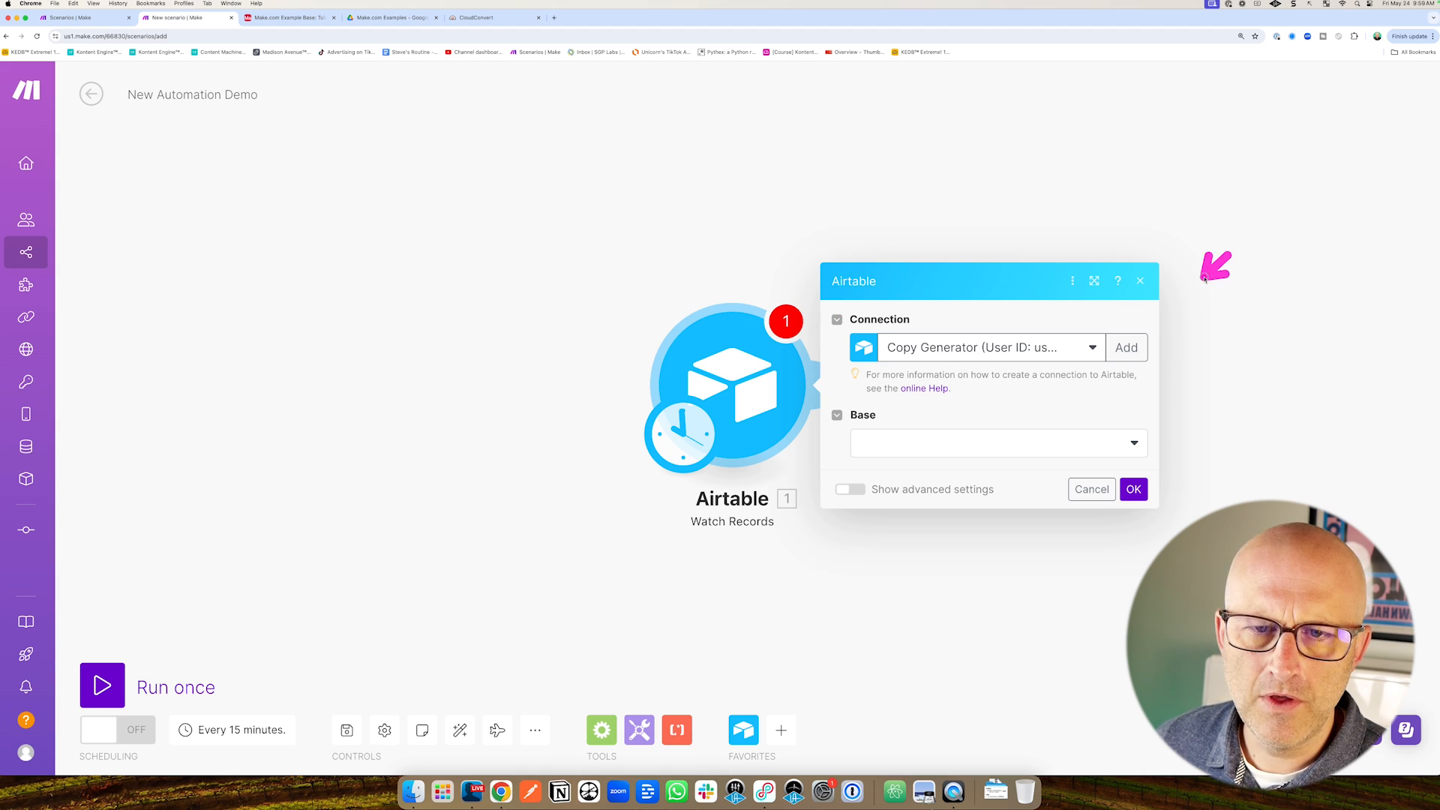
{"action": "left_click", "coordinate": [1127, 348]}
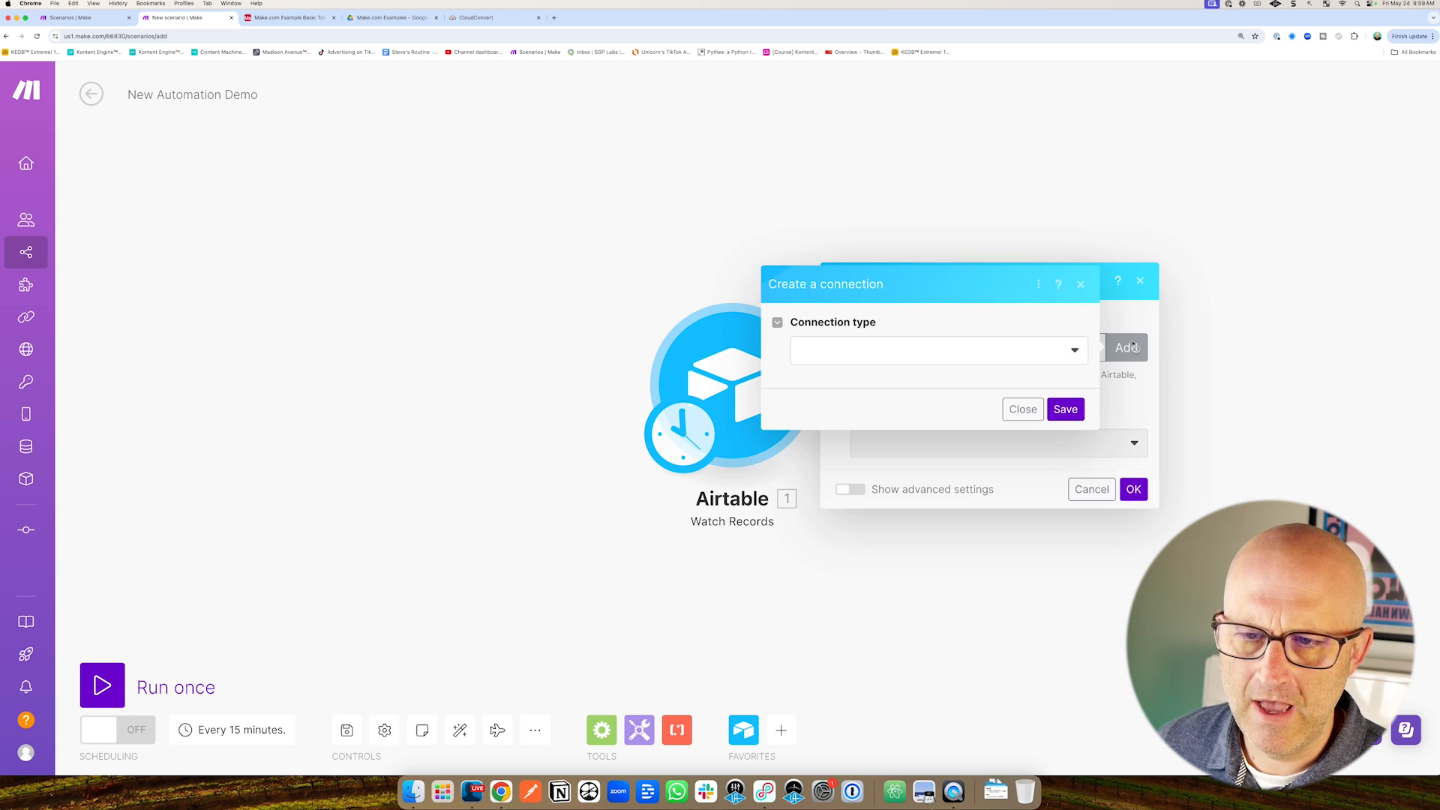
Choose Airtable OAuth as the connection type and name the connection 'Make.com Demo'.
{"action": "left_click_drag", "start_coordinate": [958, 268], "coordinate": [895, 316]}
{"action": "left_click", "coordinate": [897, 347]}
{"action": "left_click_drag", "start_coordinate": [996, 346], "coordinate": [886, 402]}
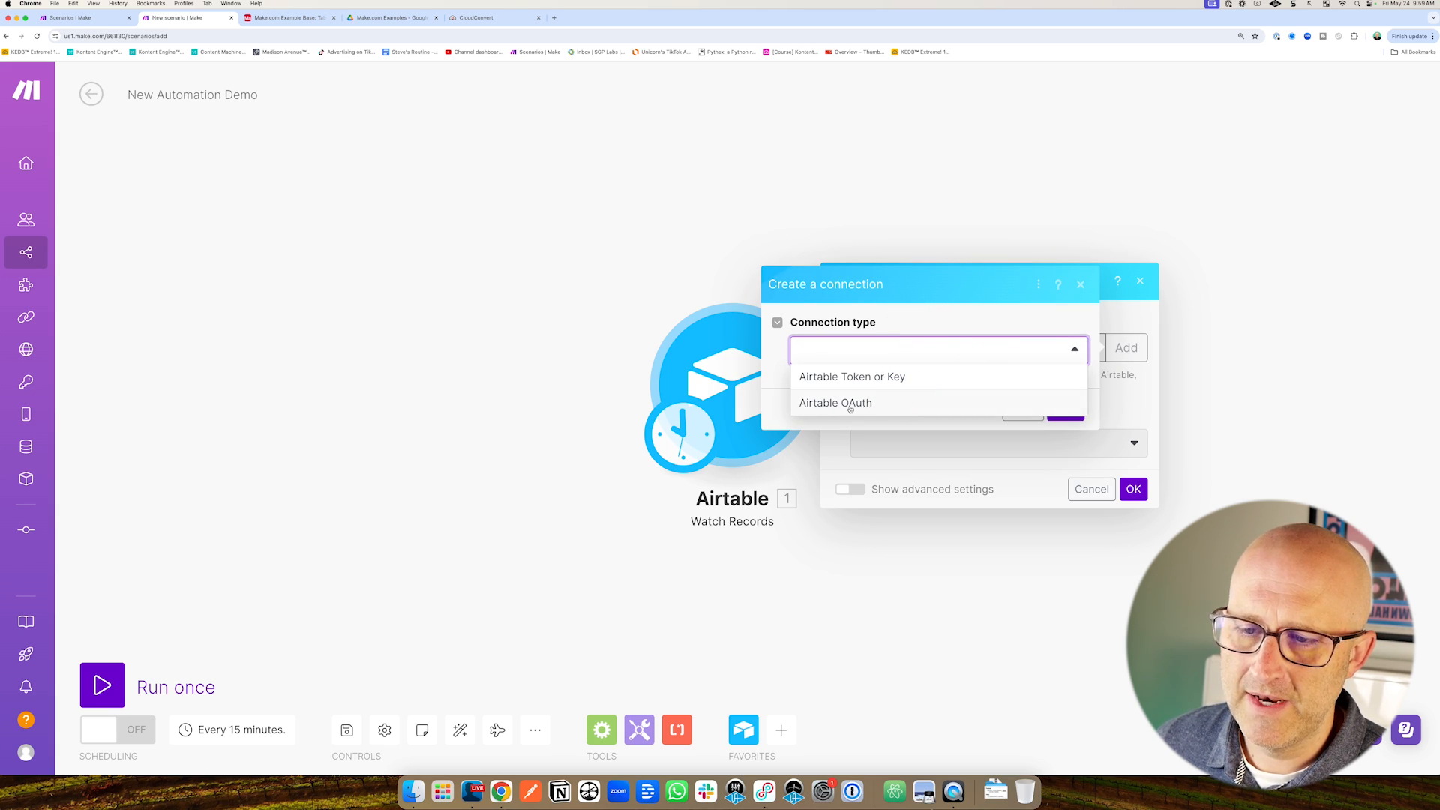
{"action": "left_click", "coordinate": [850, 403]}
{"action": "left_click_drag", "start_coordinate": [966, 287], "coordinate": [903, 349]}
{"action": "left_click_drag", "start_coordinate": [974, 382], "coordinate": [799, 382]}
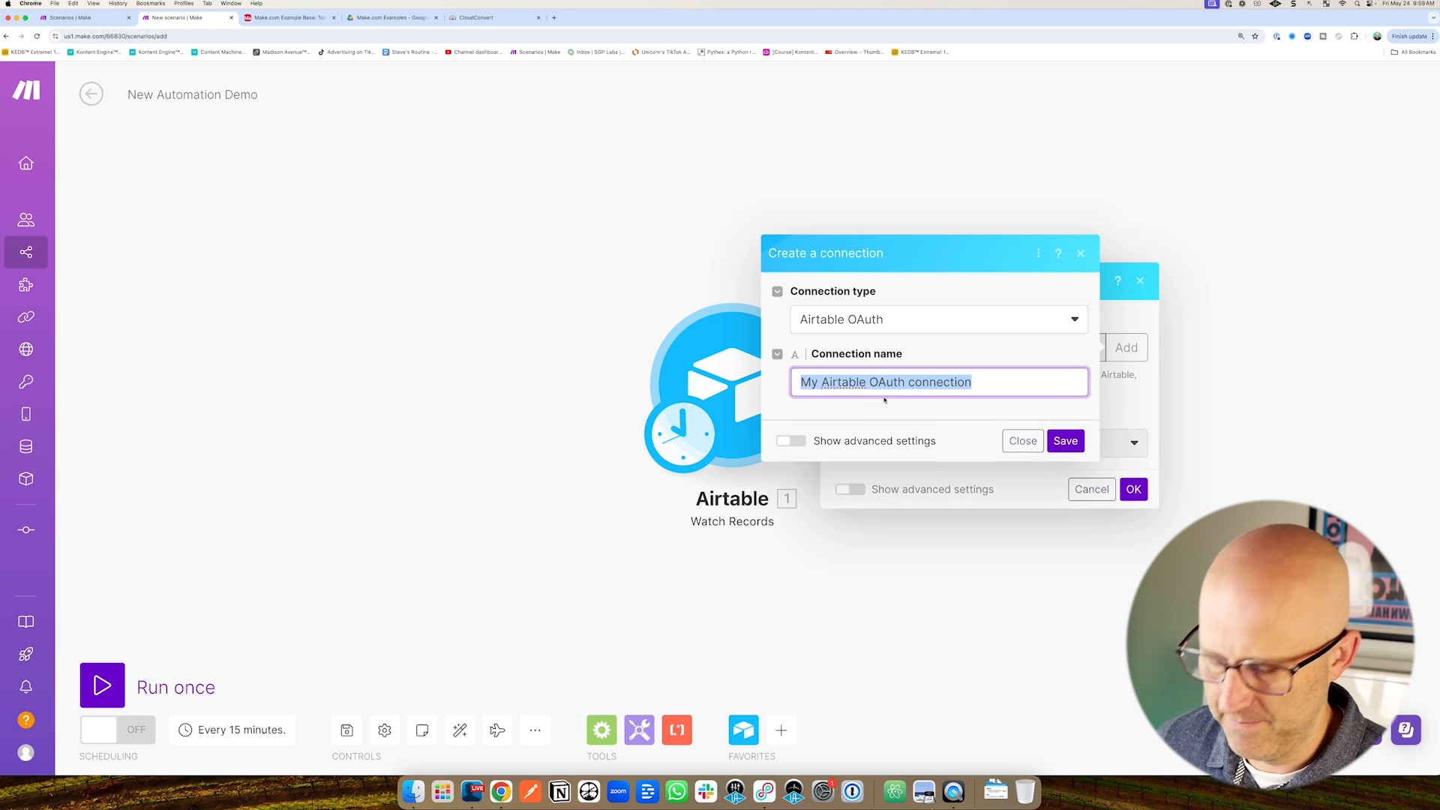
{"action": "type", "text": "Make.com Demo"}
{"action": "left_click_drag", "start_coordinate": [837, 559], "coordinate": [788, 459]}
{"action": "left_click_drag", "start_coordinate": [1133, 344], "coordinate": [1080, 432]}
Save the Make.com Demo connection and grant Make access to the Make.com Example Base.
{"action": "left_click", "coordinate": [1065, 441]}
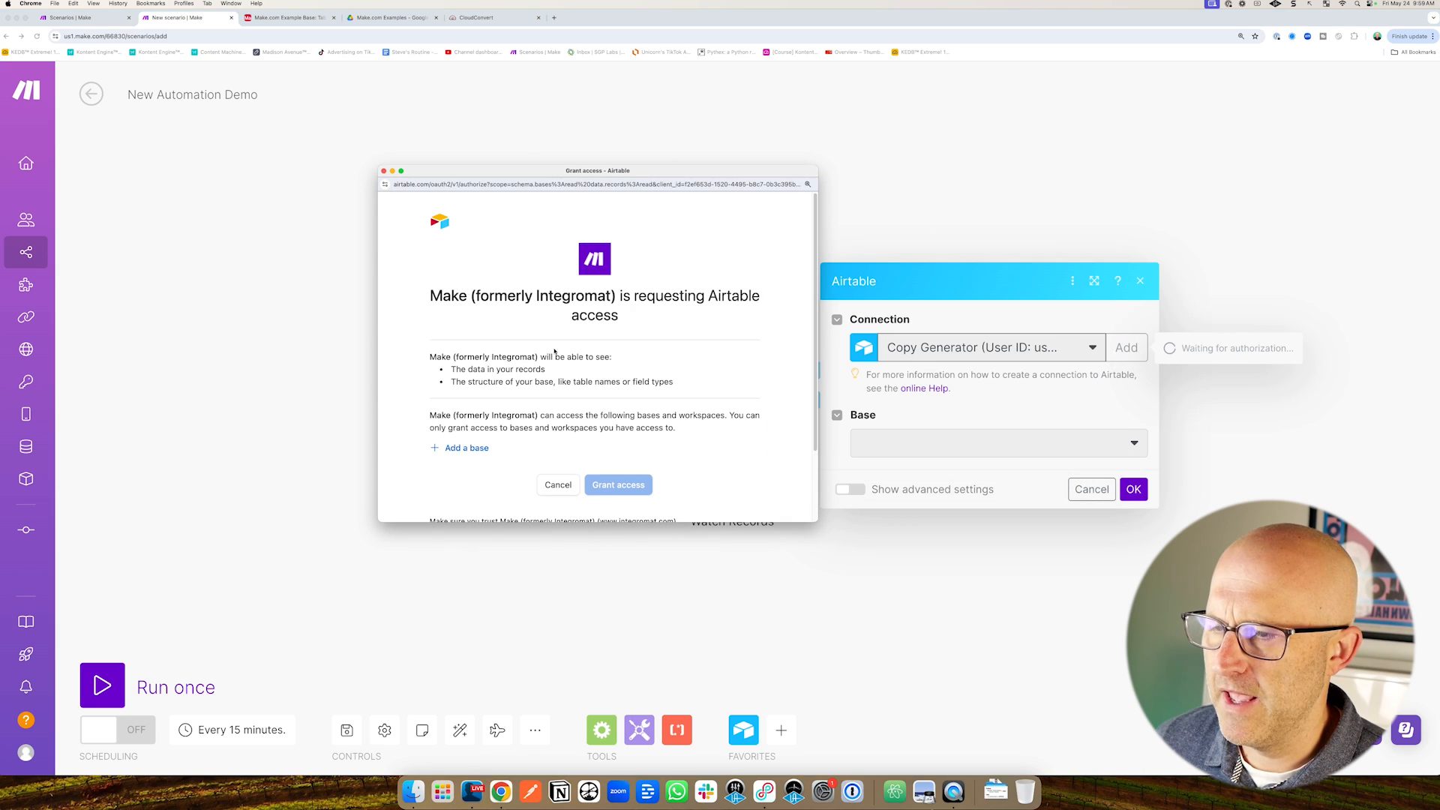
{"action": "left_click_drag", "start_coordinate": [595, 369], "coordinate": [510, 443]}
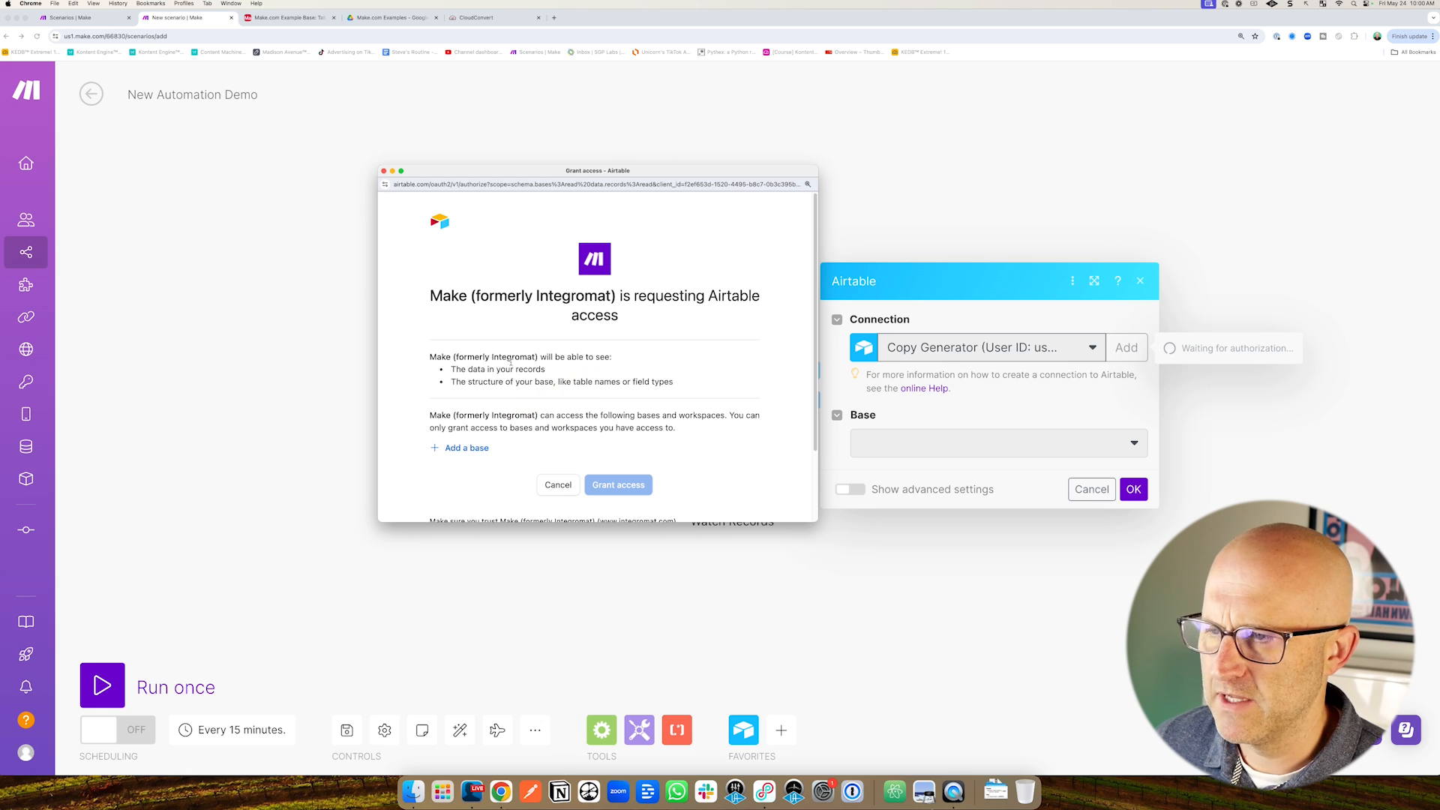
{"action": "left_click", "coordinate": [464, 451]}
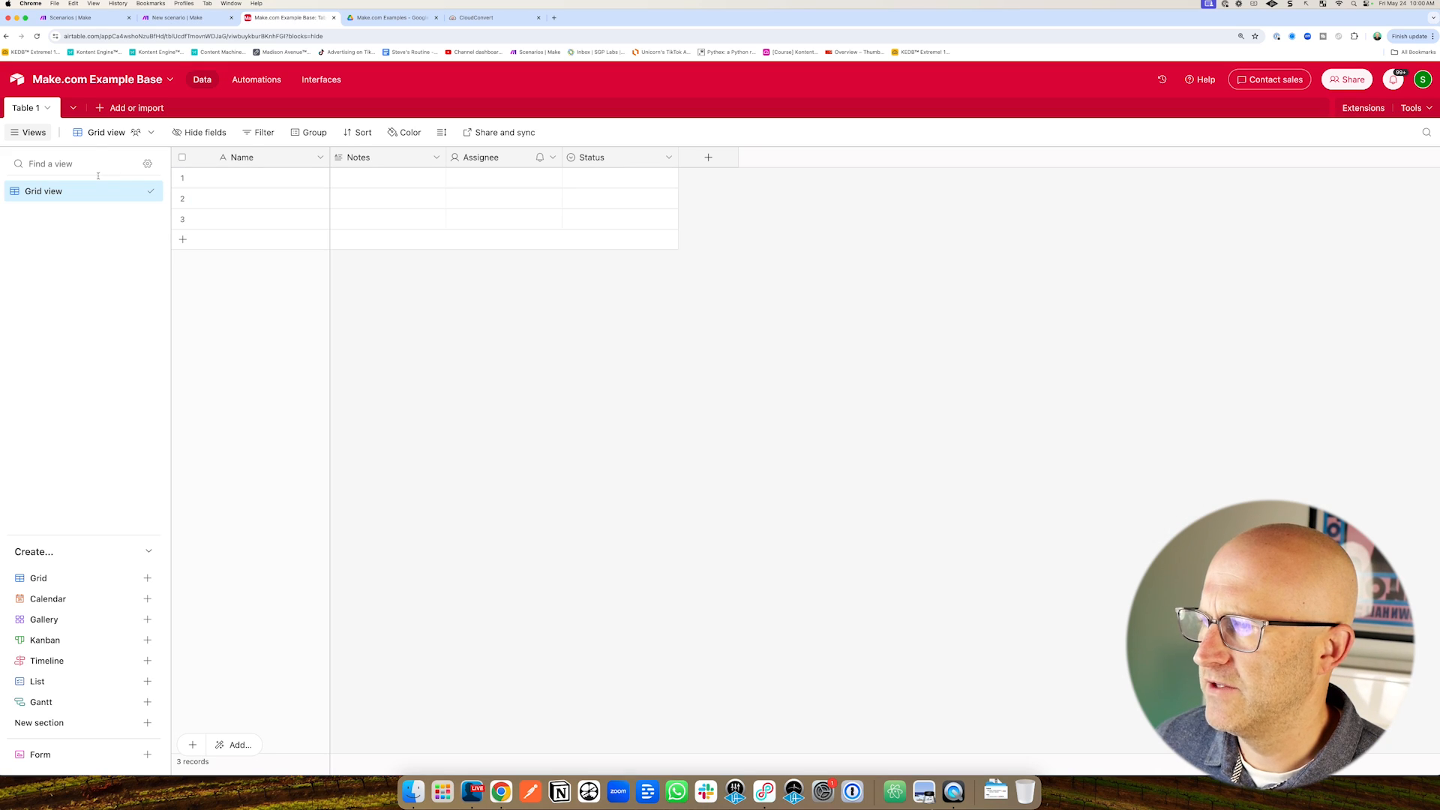
{"action": "mouse_move", "coordinate": [95, 239]}
{"action": "left_mouse_down"}
{"action": "mouse_move", "coordinate": [38, 100]}
{"action": "mouse_move", "coordinate": [145, 99]}
{"action": "left_mouse_up"}
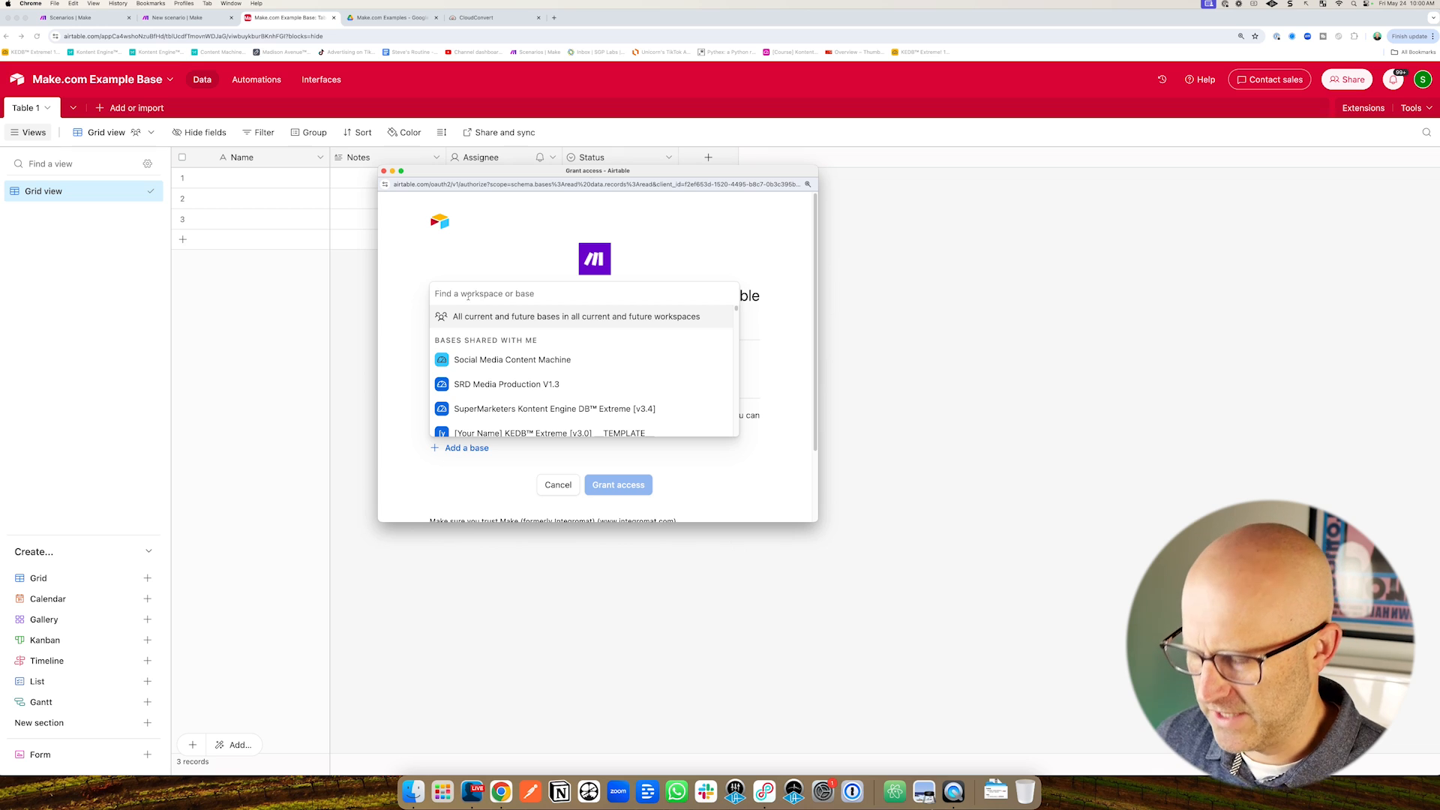
{"action": "type", "text": "Make.com"}
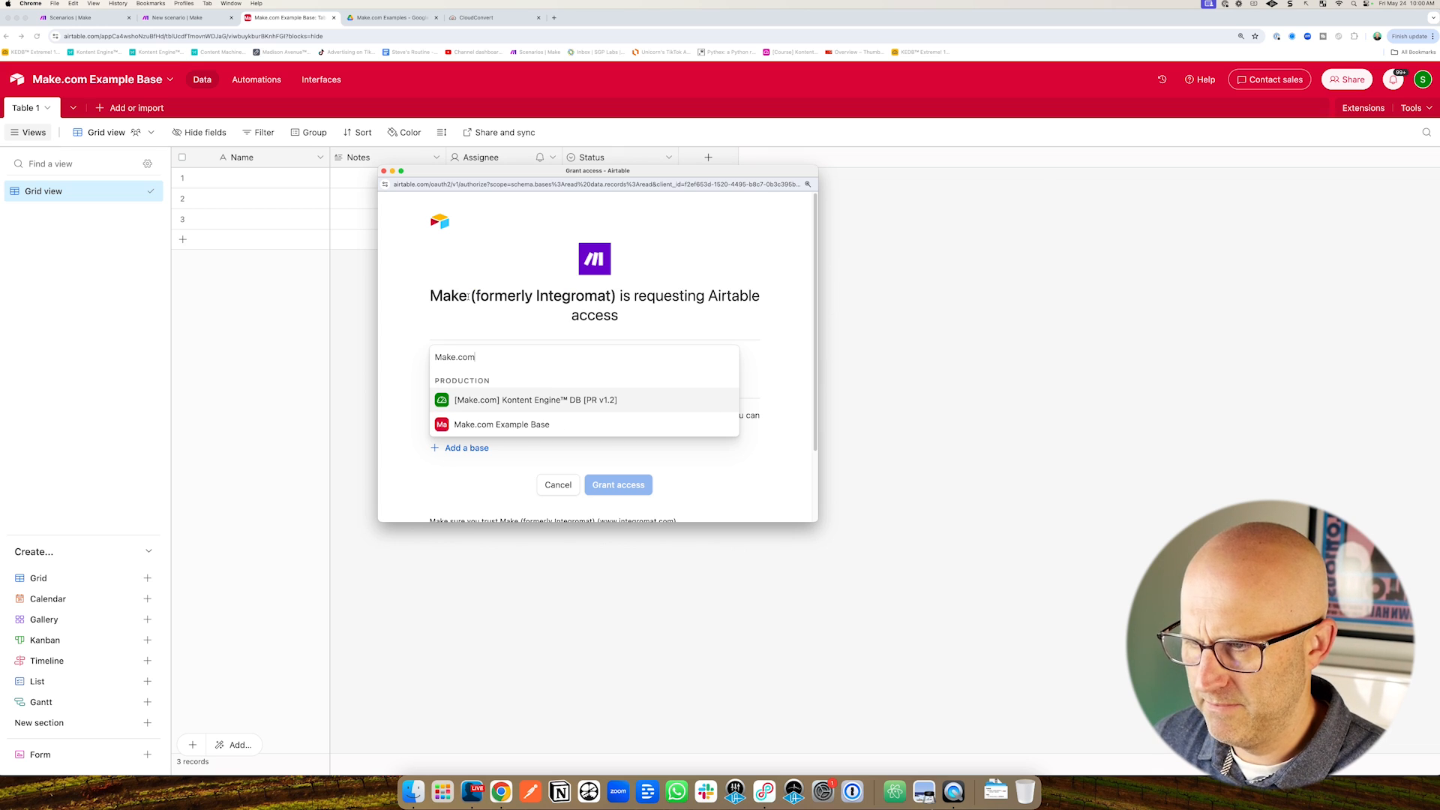
{"action": "left_click", "coordinate": [514, 425]}
{"action": "scroll", "coordinate": [523, 427], "scroll_direction": "down", "scroll_amount": 3}
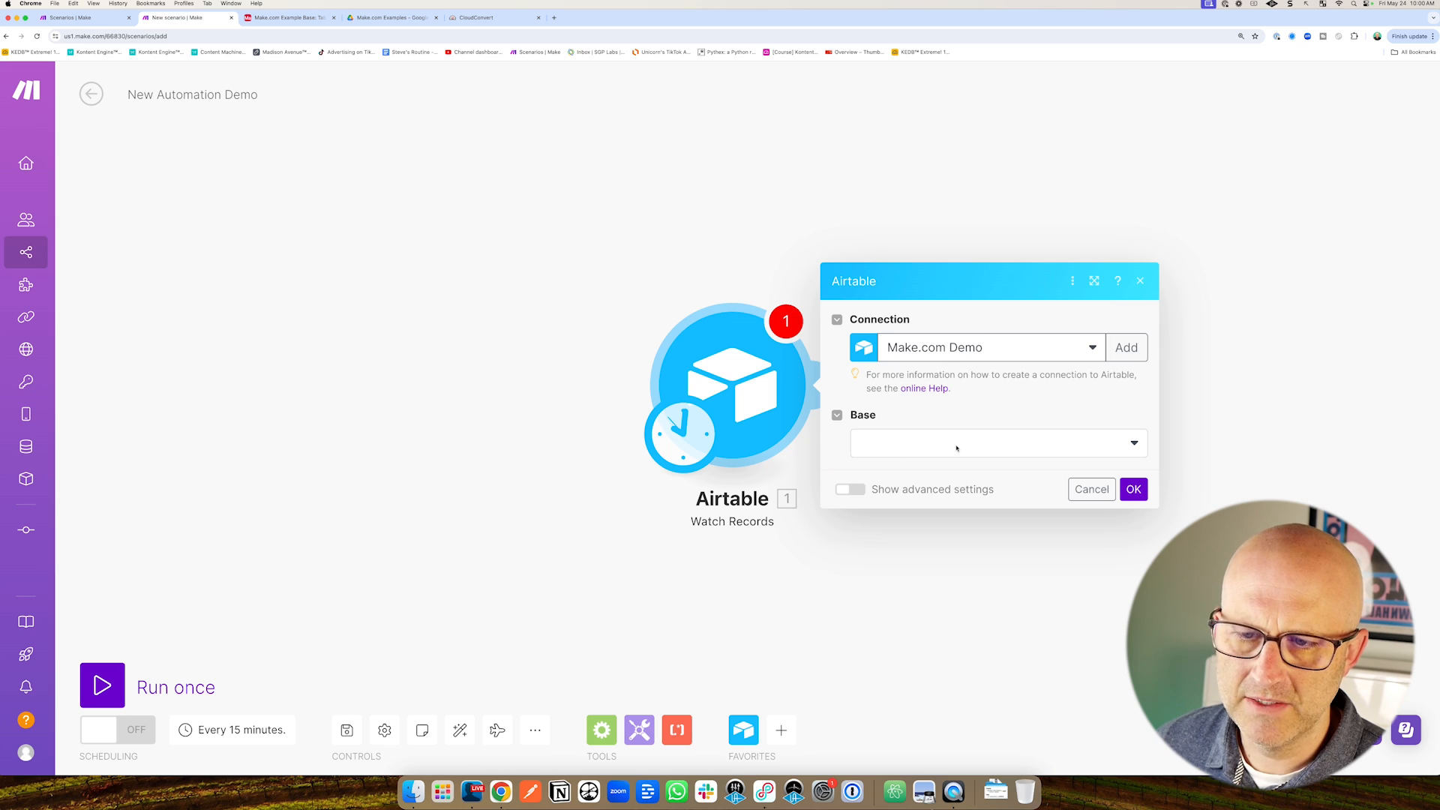
Set the Watch Records base to Make.com Example Base and table to Table 1, checking trigger fields.
{"action": "left_click", "coordinate": [1022, 453]}
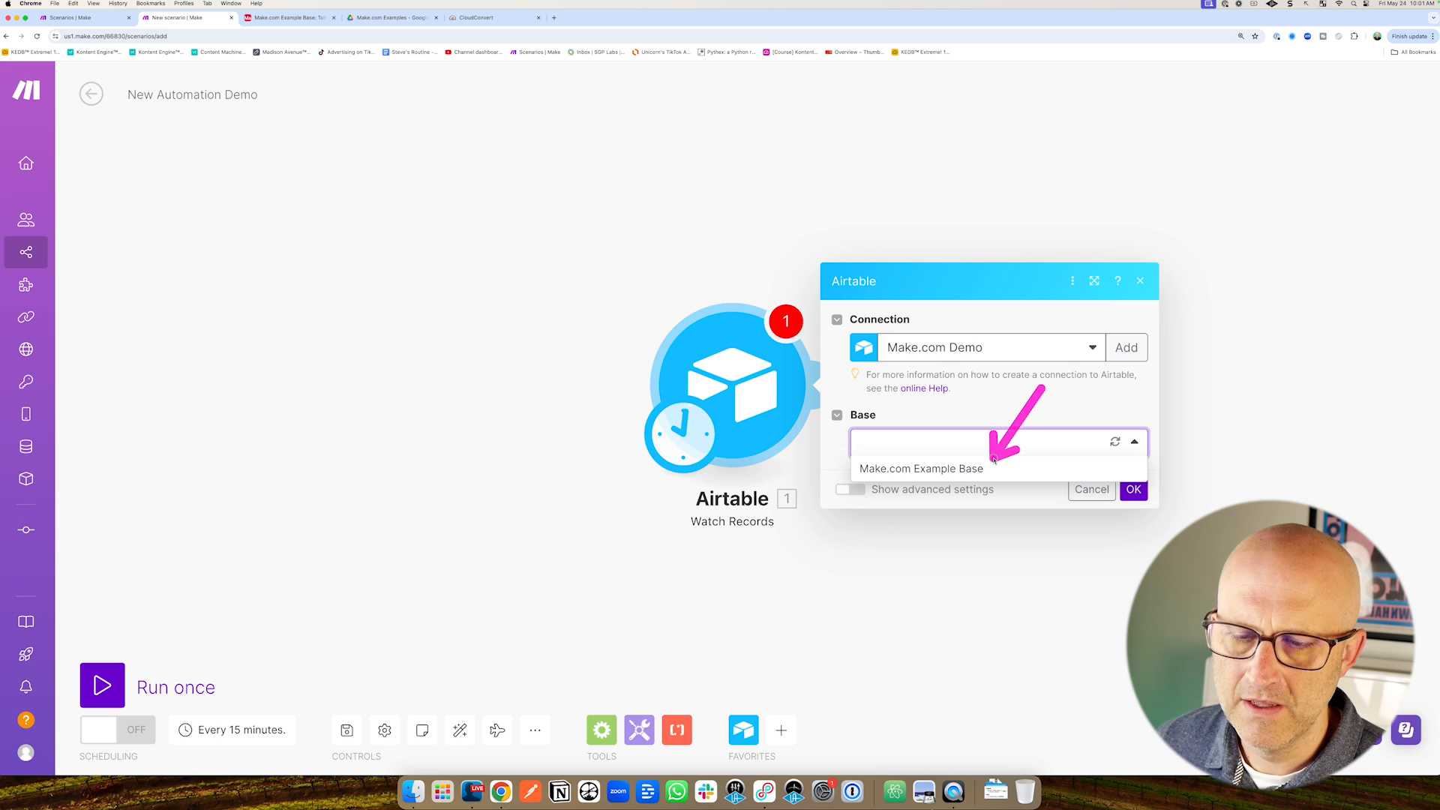
{"action": "left_click", "coordinate": [951, 469]}
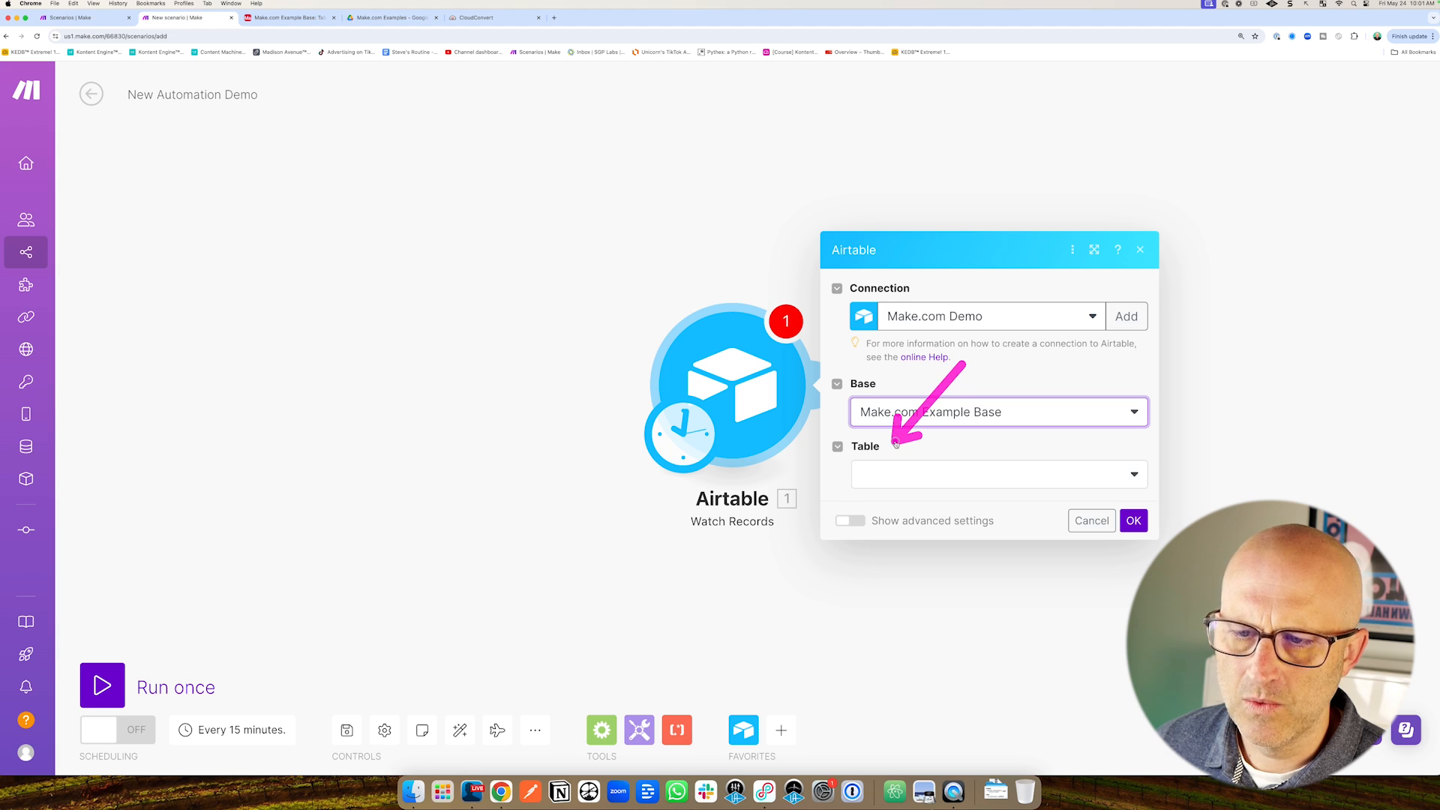
{"action": "left_click", "coordinate": [927, 479]}
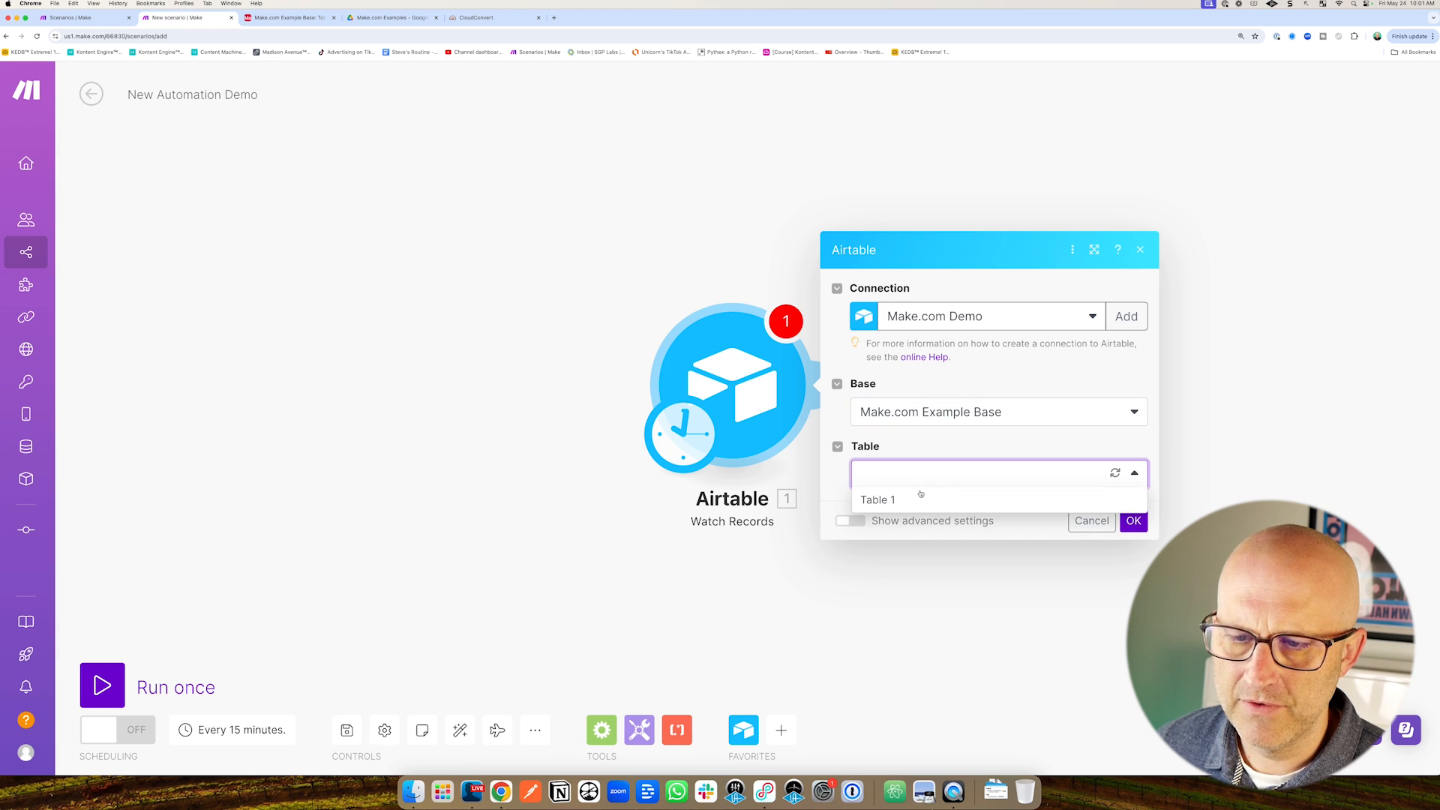
{"action": "left_click", "coordinate": [912, 508]}
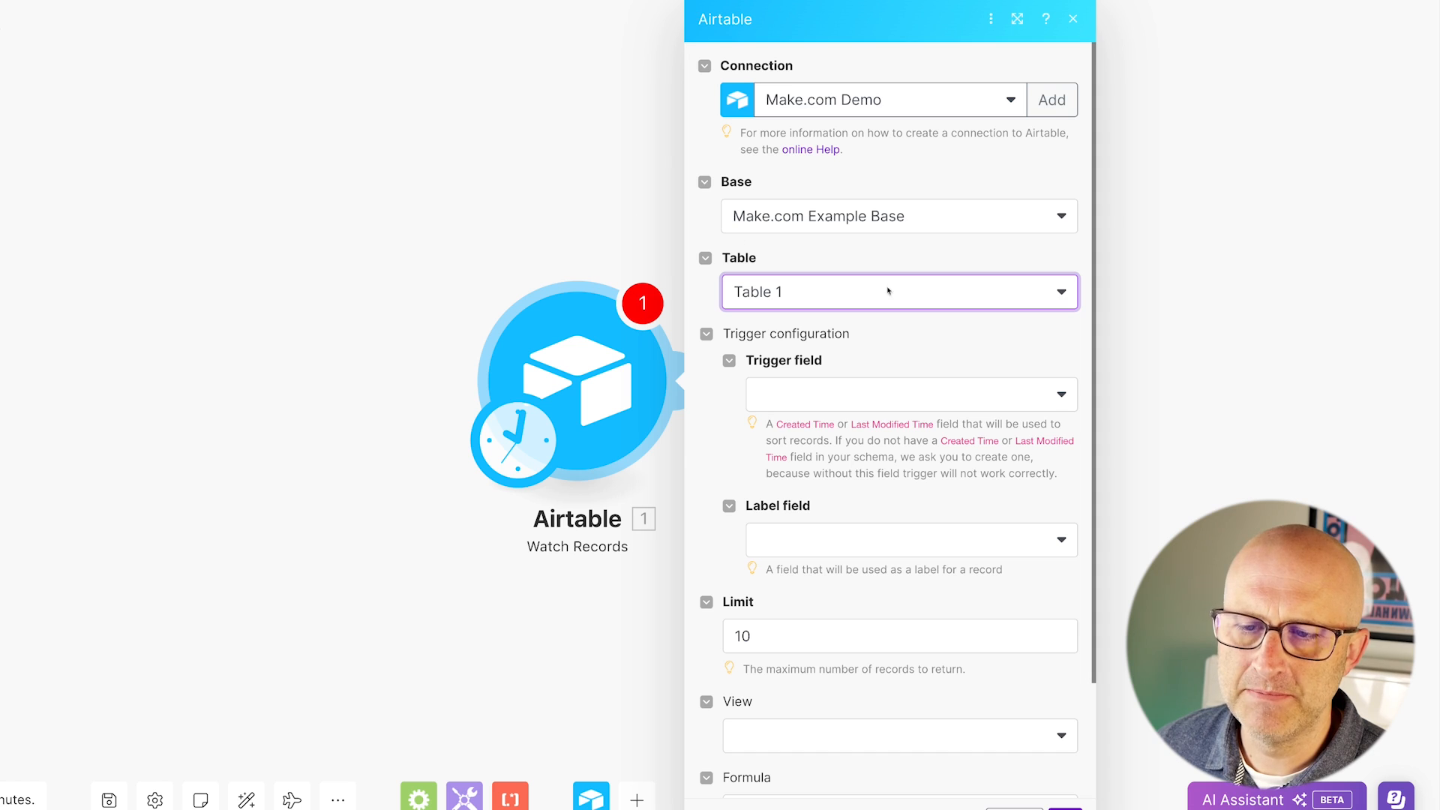
{"action": "left_click", "coordinate": [904, 392]}
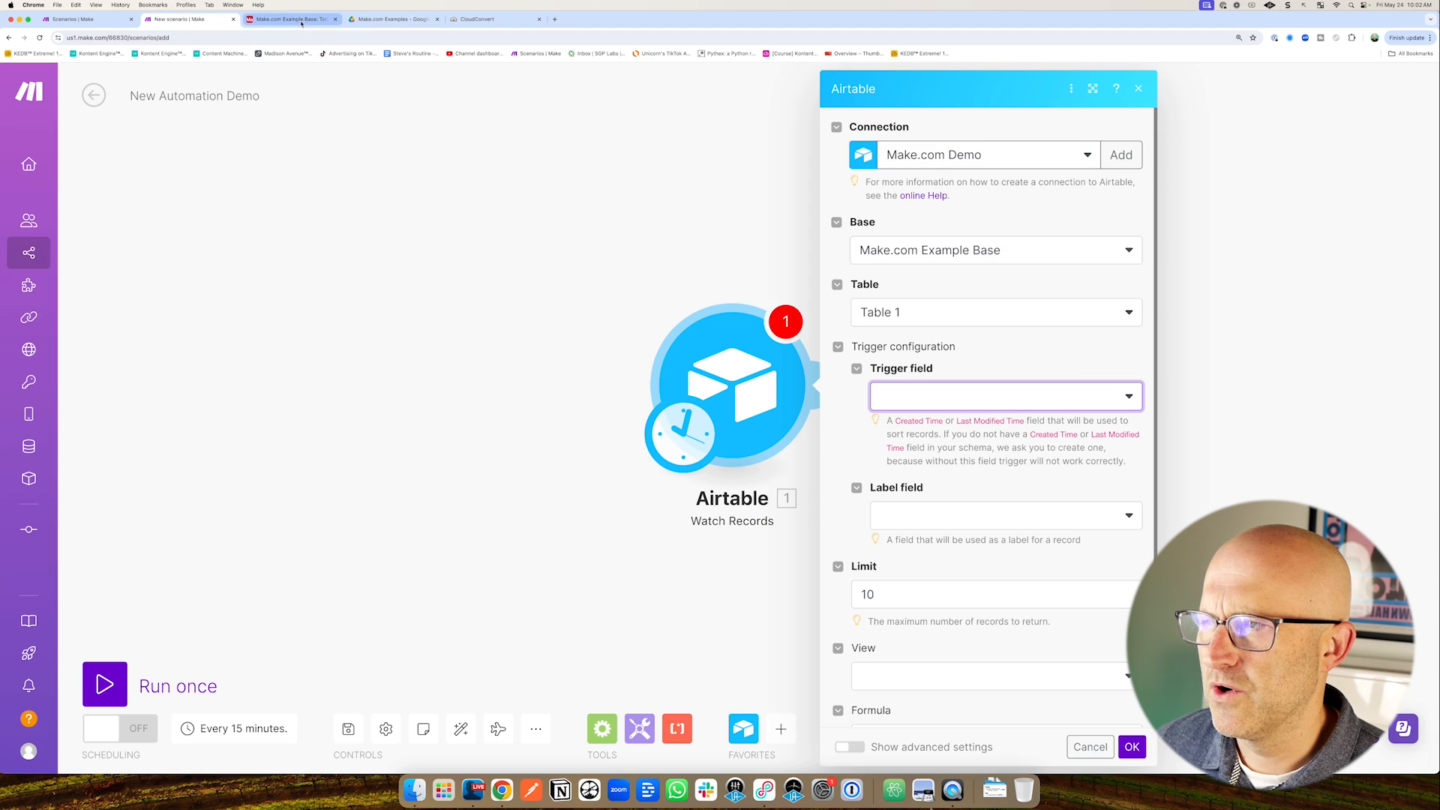
{"action": "left_click", "coordinate": [289, 18]}
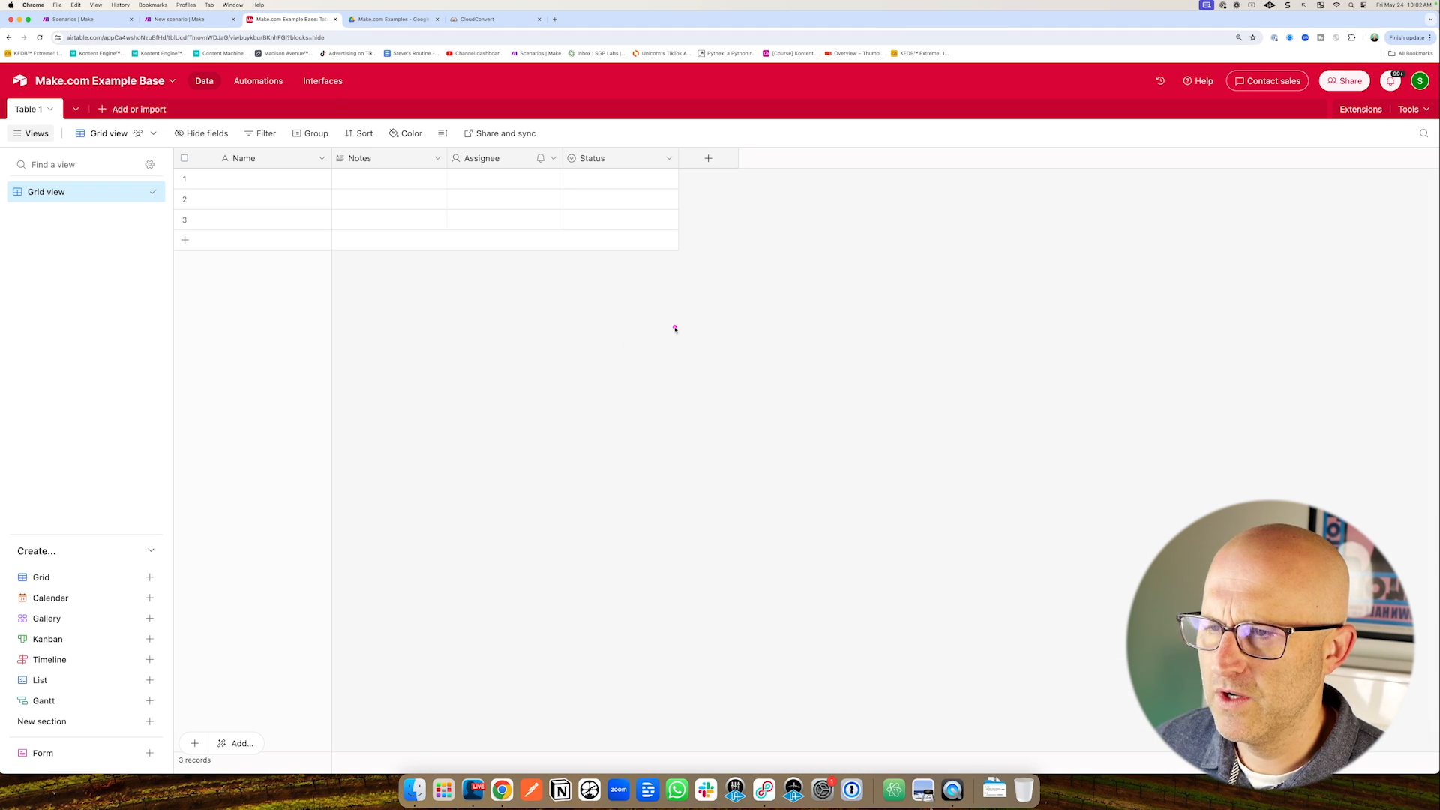
Add a Created time field called Created to Table 1.
{"action": "left_click", "coordinate": [709, 159]}
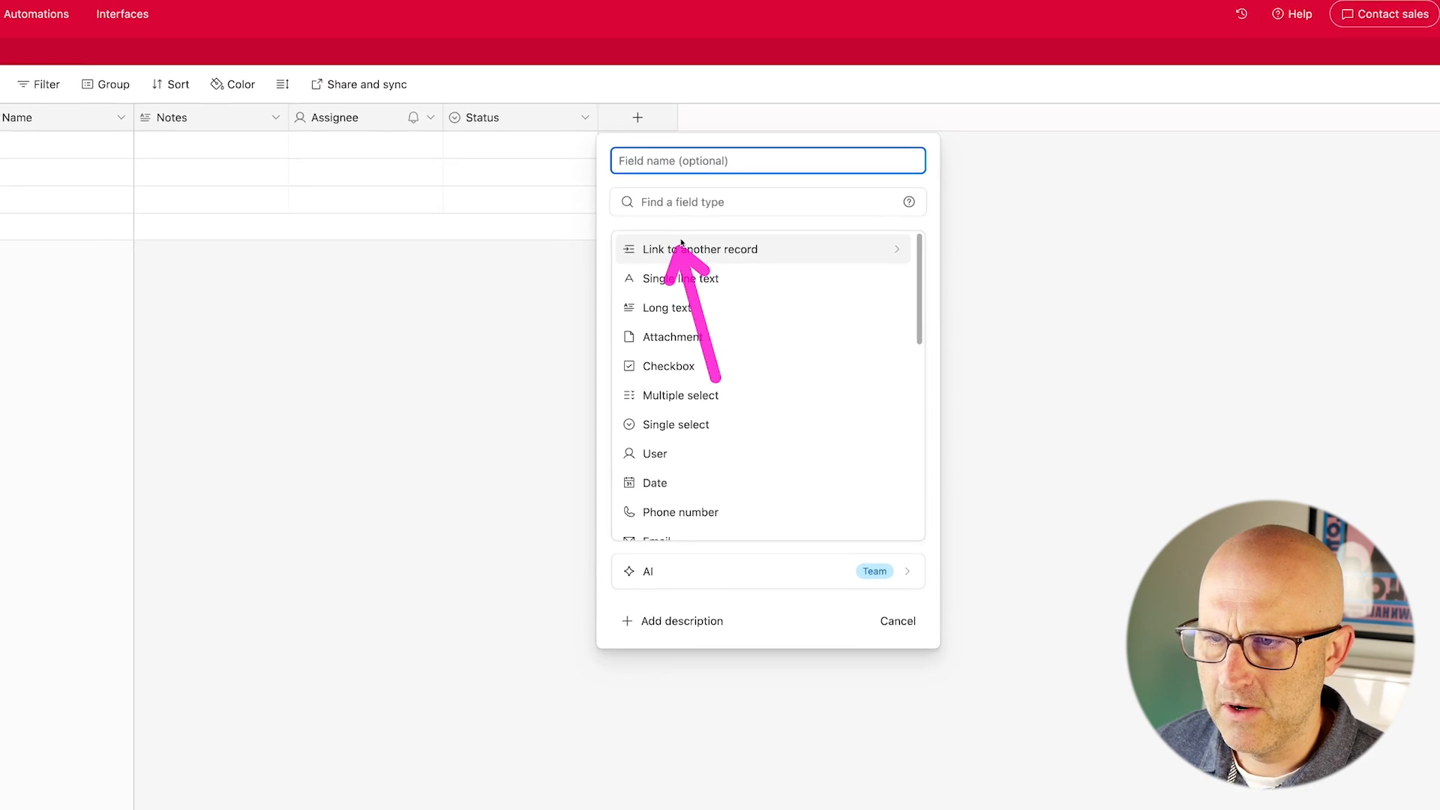
{"action": "type", "text": "Created"}
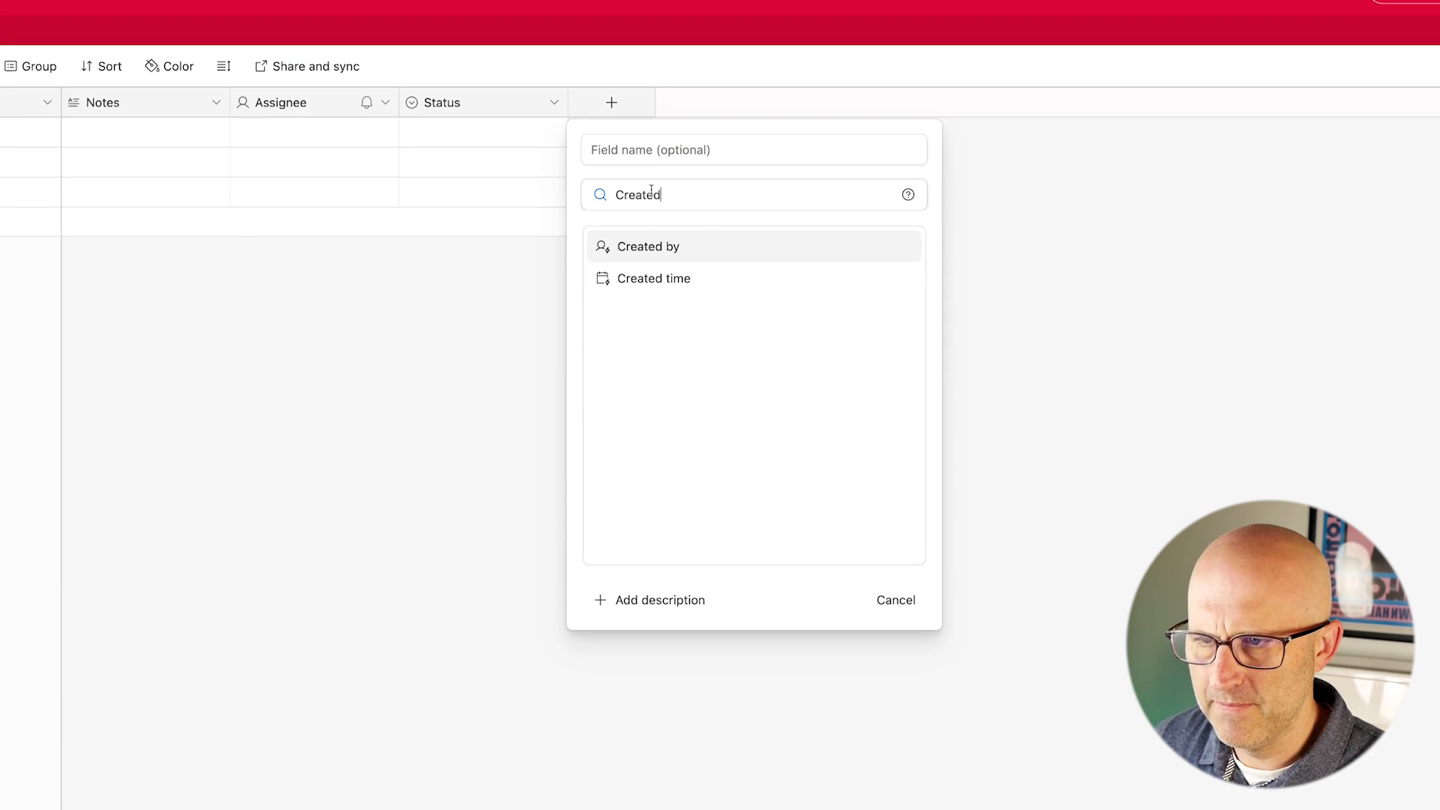
{"action": "left_click", "coordinate": [693, 278]}
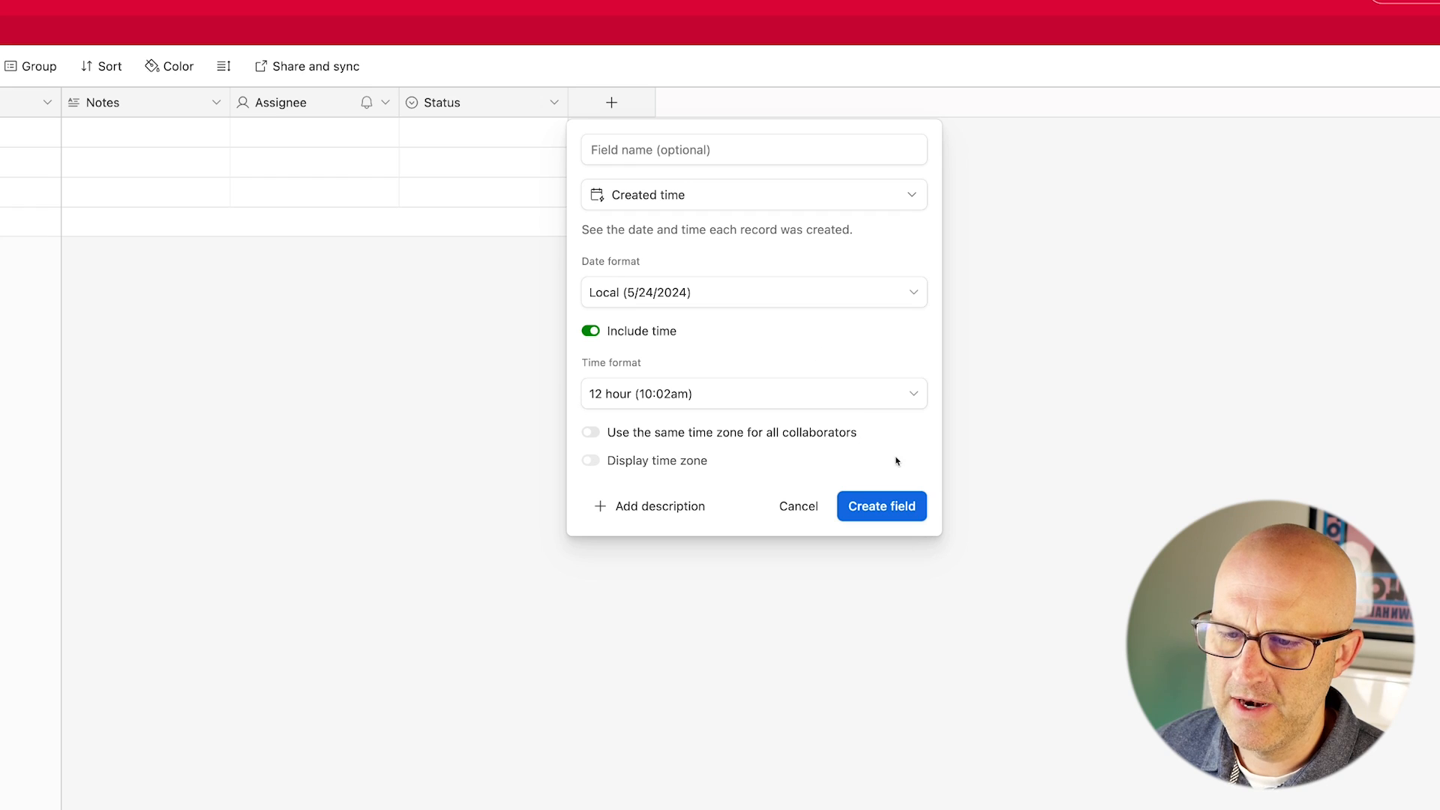
{"action": "left_click", "coordinate": [881, 506]}
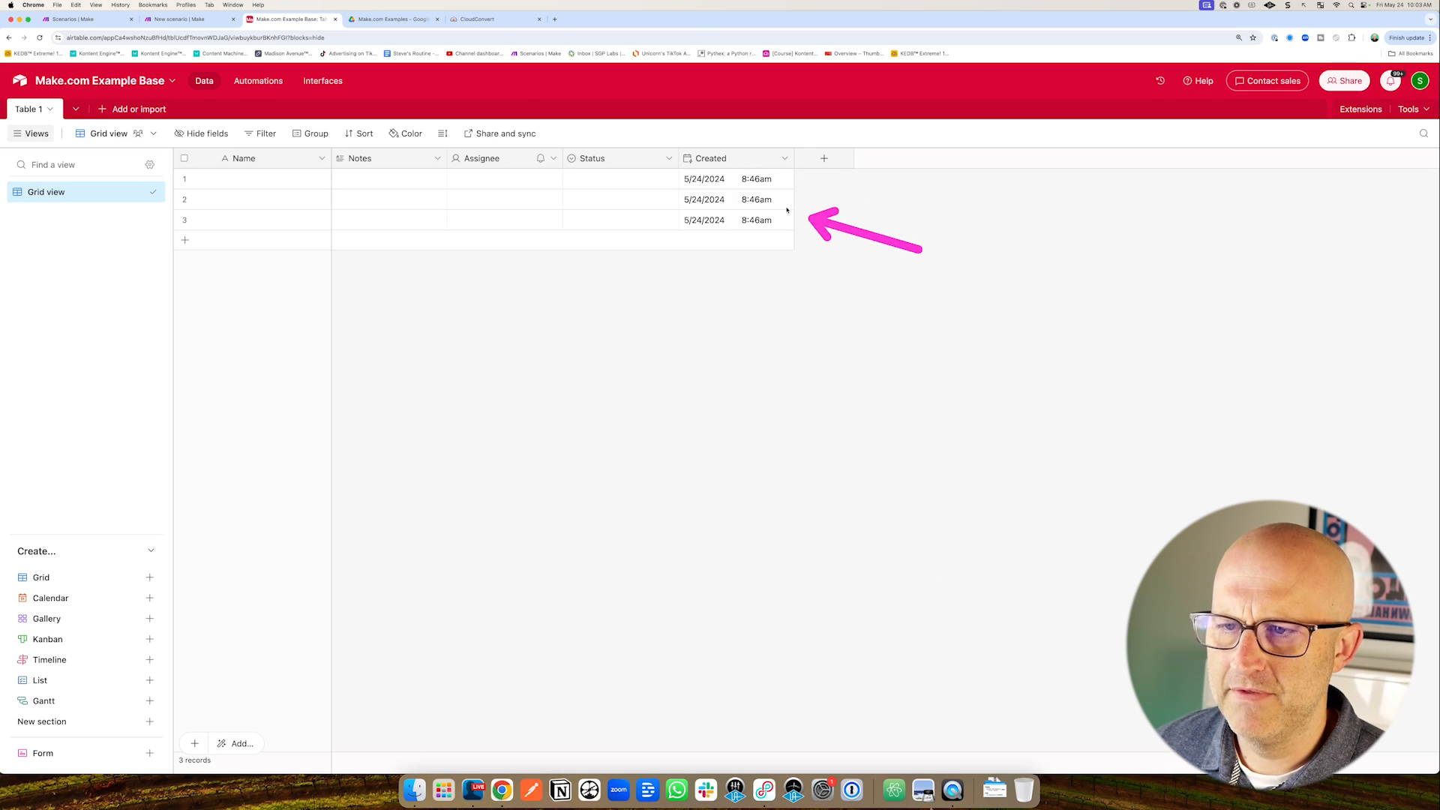
Reload the trigger field choices and set the trigger field to Created.
{"action": "left_click", "coordinate": [218, 19]}
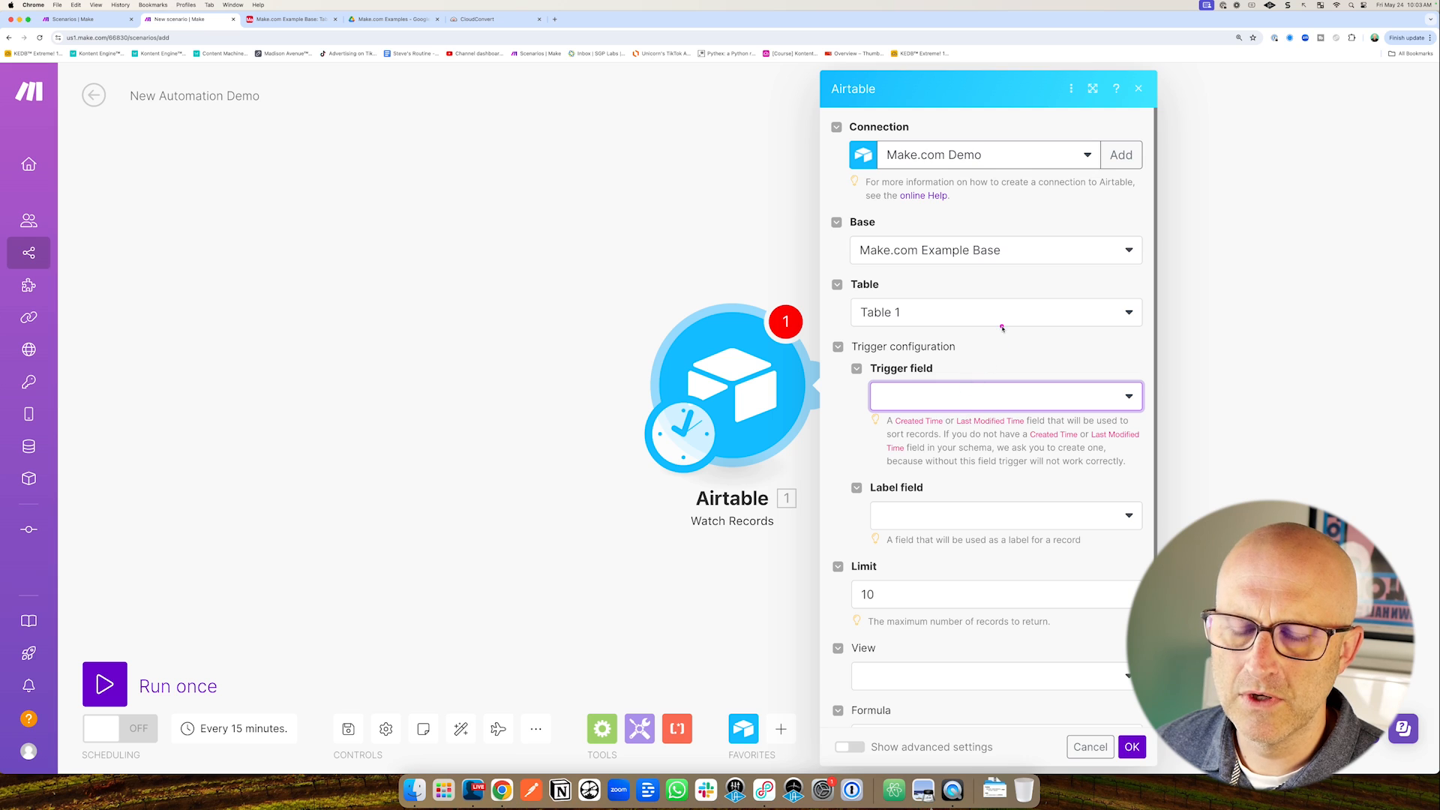
{"action": "mouse_move", "coordinate": [987, 301]}
{"action": "left_mouse_down"}
{"action": "mouse_move", "coordinate": [930, 367]}
{"action": "mouse_move", "coordinate": [949, 375]}
{"action": "left_mouse_up"}
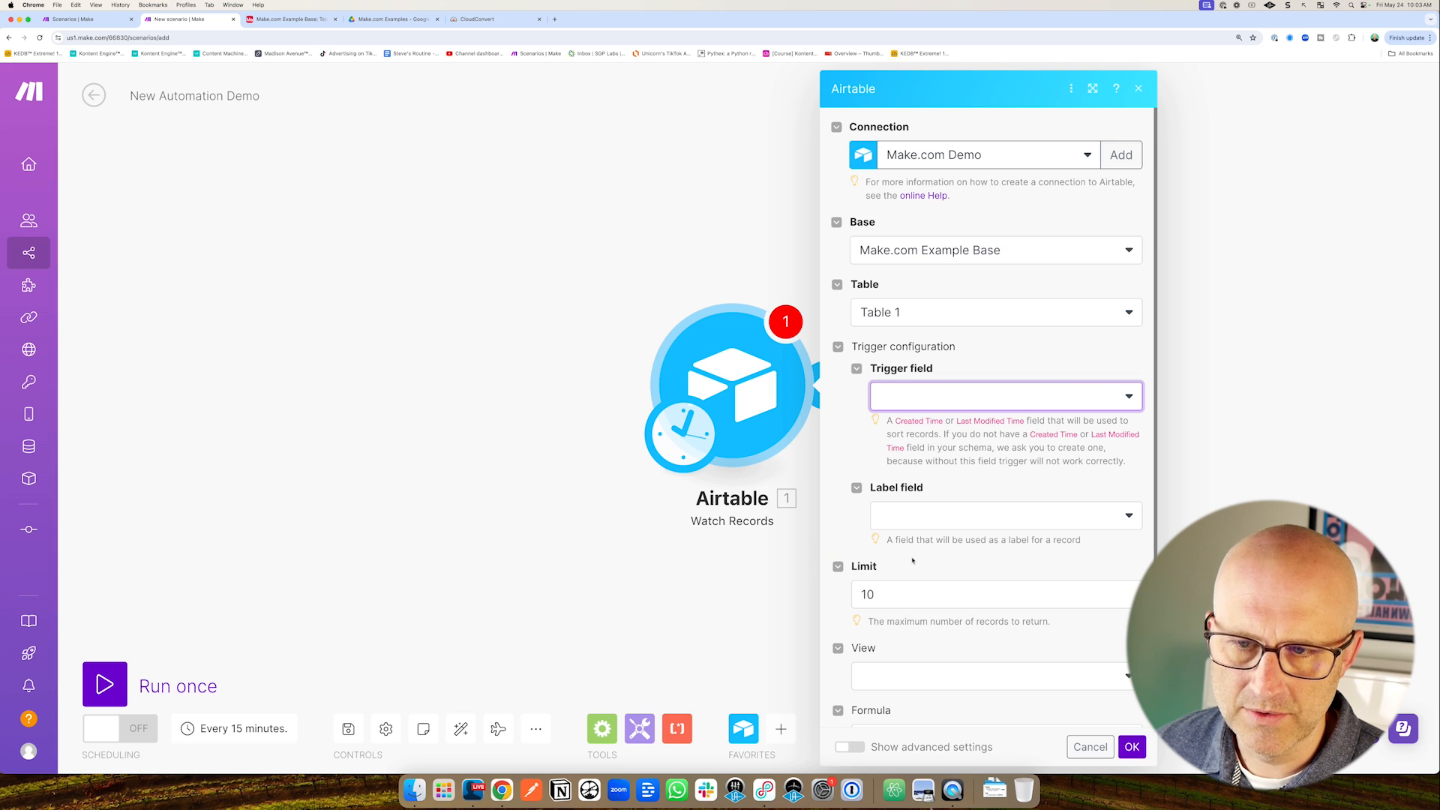
{"action": "left_click", "coordinate": [1069, 403]}
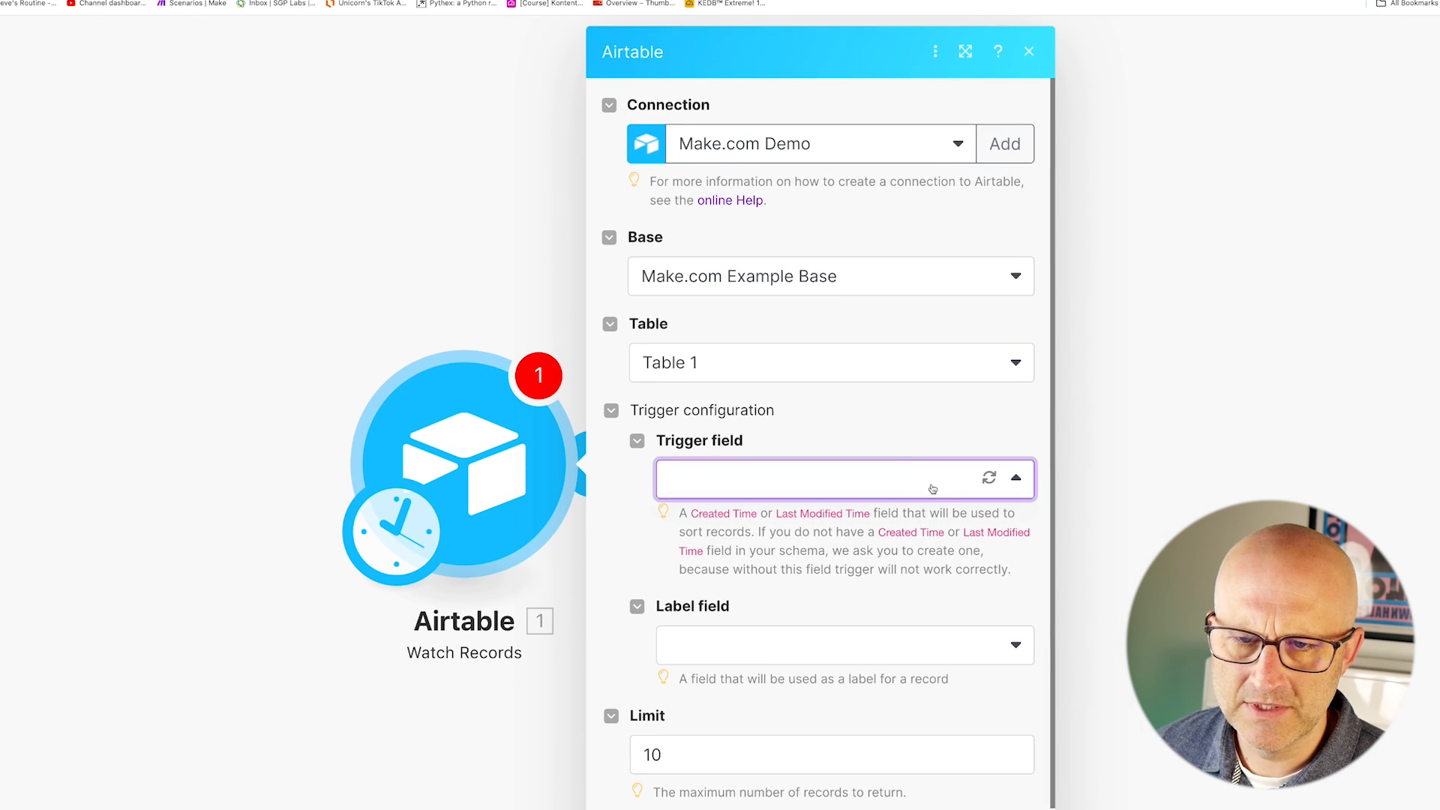
{"action": "left_click_drag", "start_coordinate": [929, 574], "coordinate": [978, 499]}
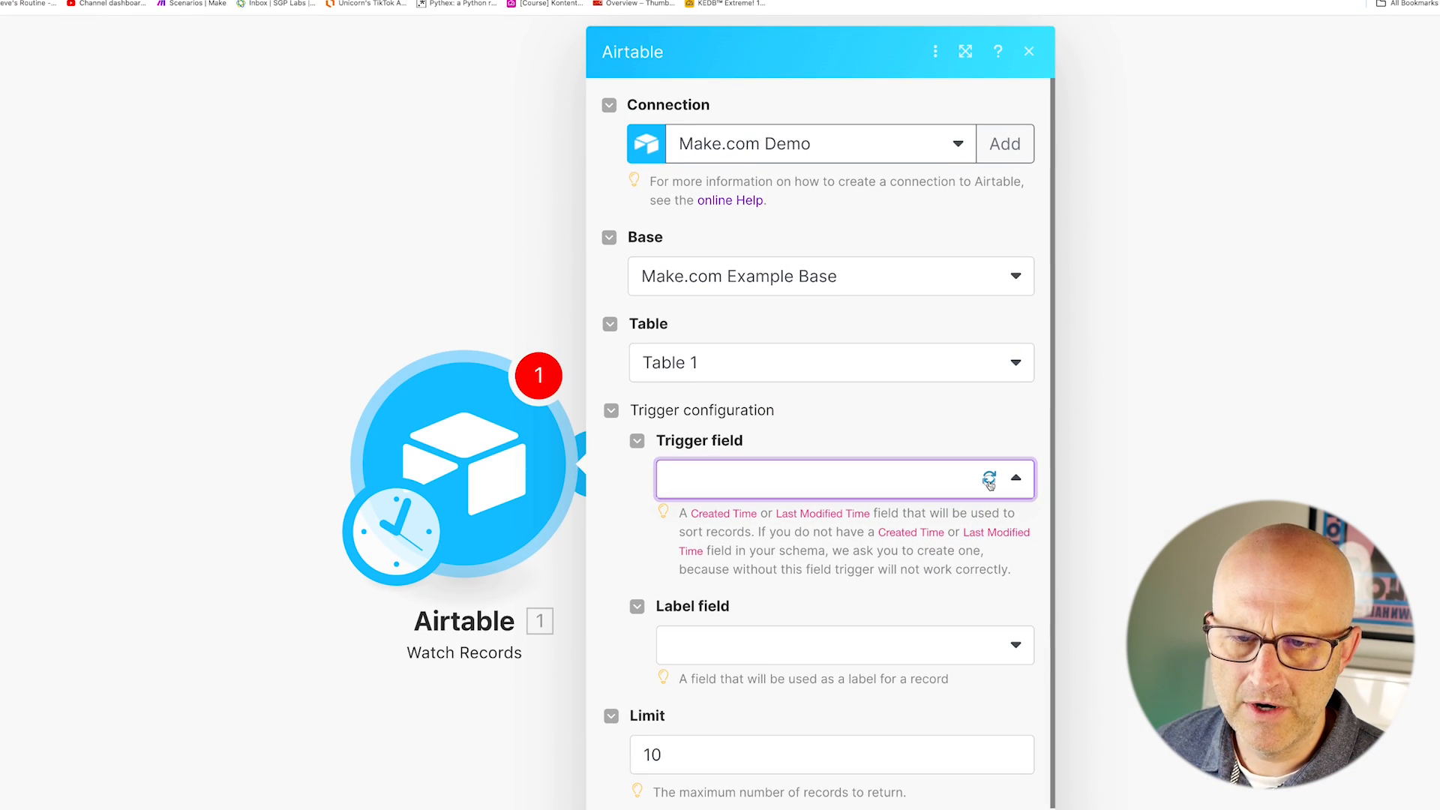
{"action": "left_click", "coordinate": [990, 477]}
{"action": "left_click_drag", "start_coordinate": [825, 426], "coordinate": [756, 500]}
{"action": "left_click", "coordinate": [717, 520]}
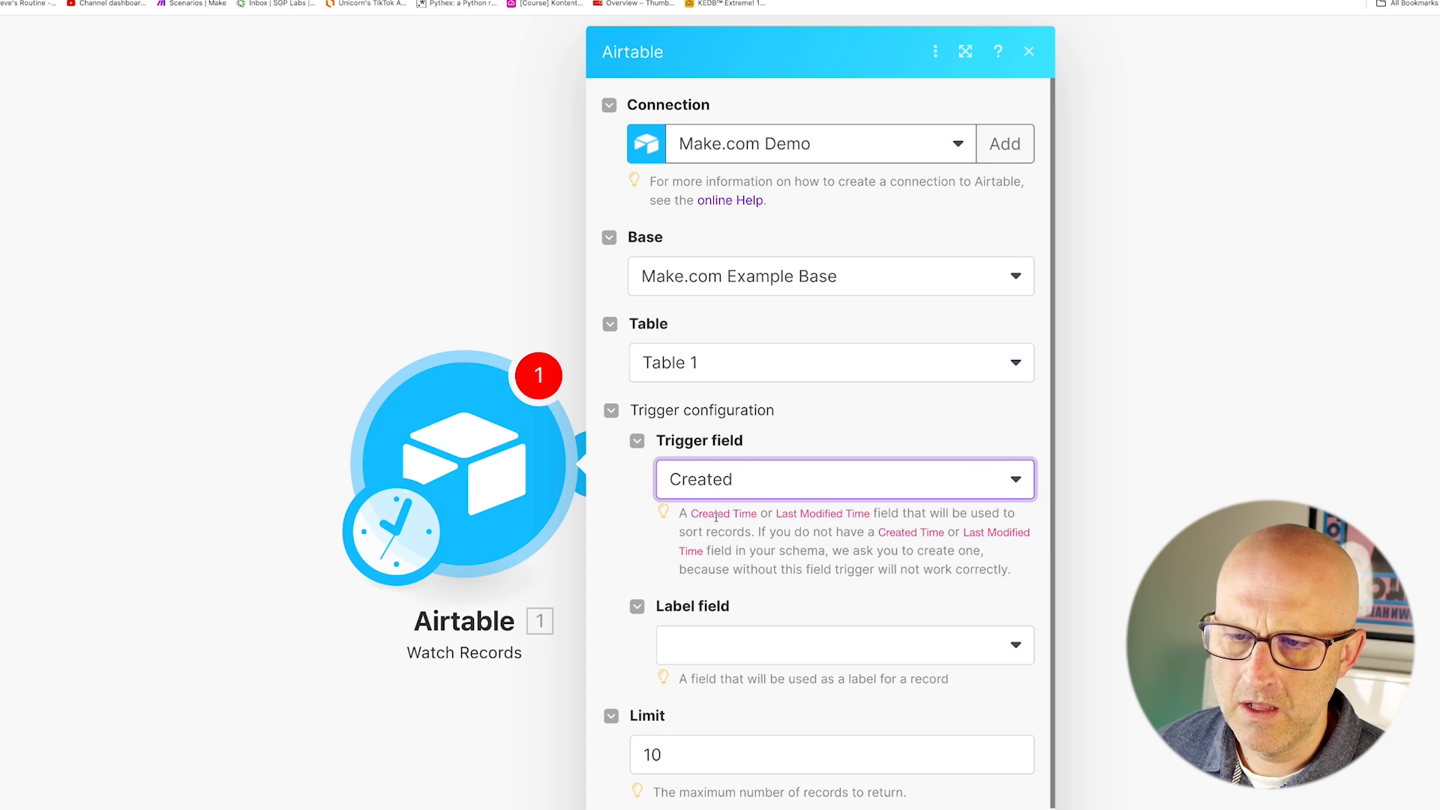
Set the label field to Name and save the Watch Records module settings.
{"action": "left_click_drag", "start_coordinate": [842, 537], "coordinate": [772, 585]}
{"action": "left_click", "coordinate": [781, 511]}
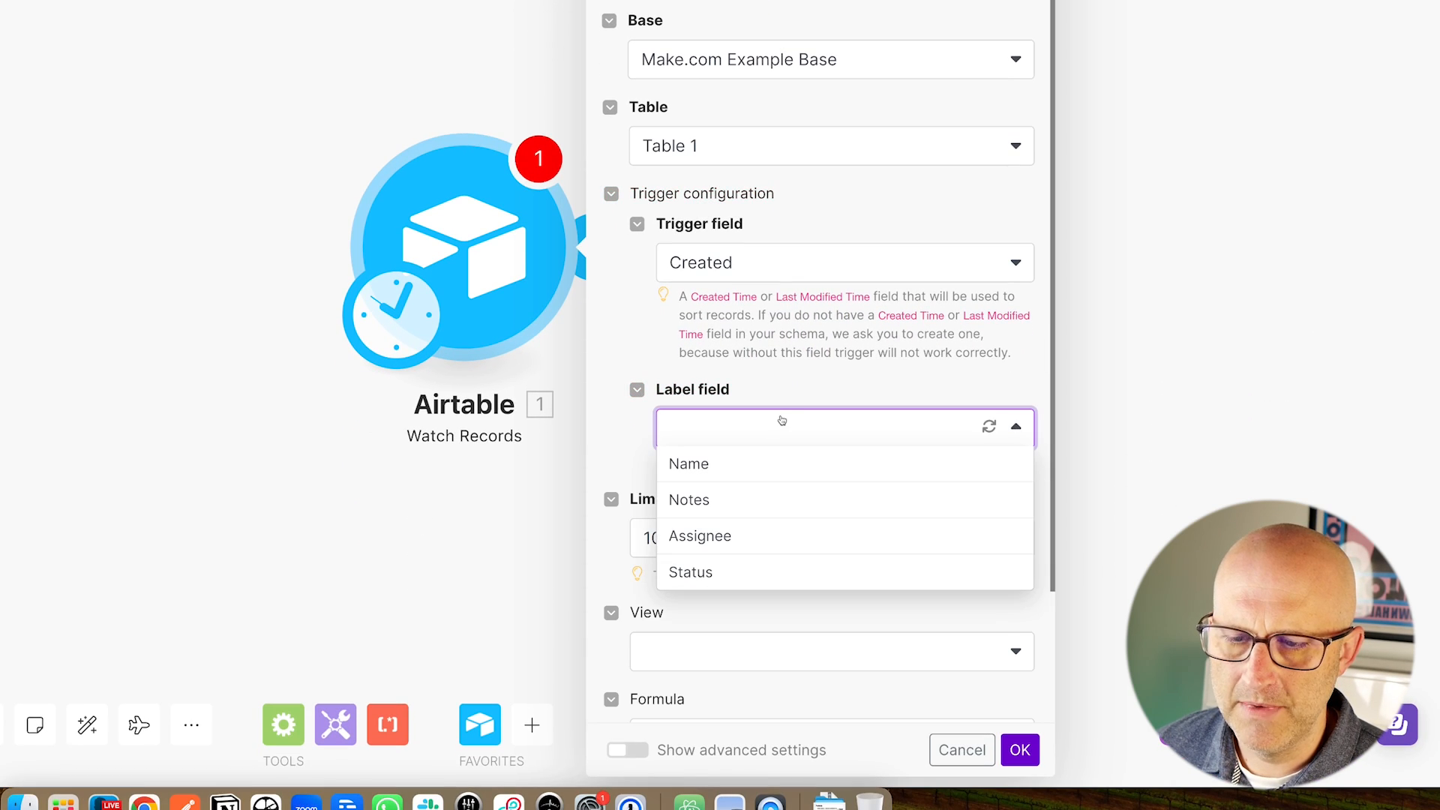
{"action": "left_click_drag", "start_coordinate": [612, 312], "coordinate": [654, 366]}
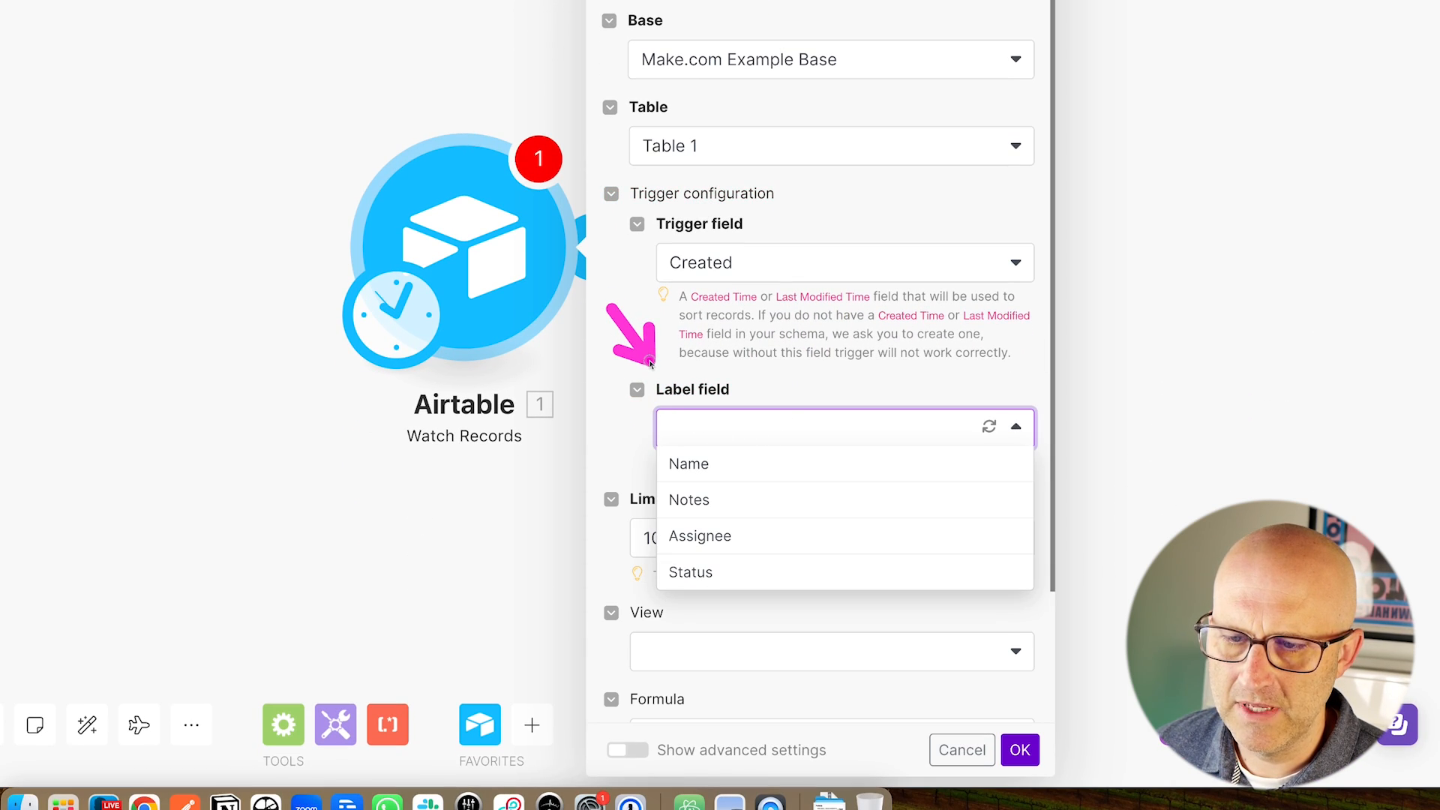
{"action": "left_click_drag", "start_coordinate": [805, 368], "coordinate": [714, 454]}
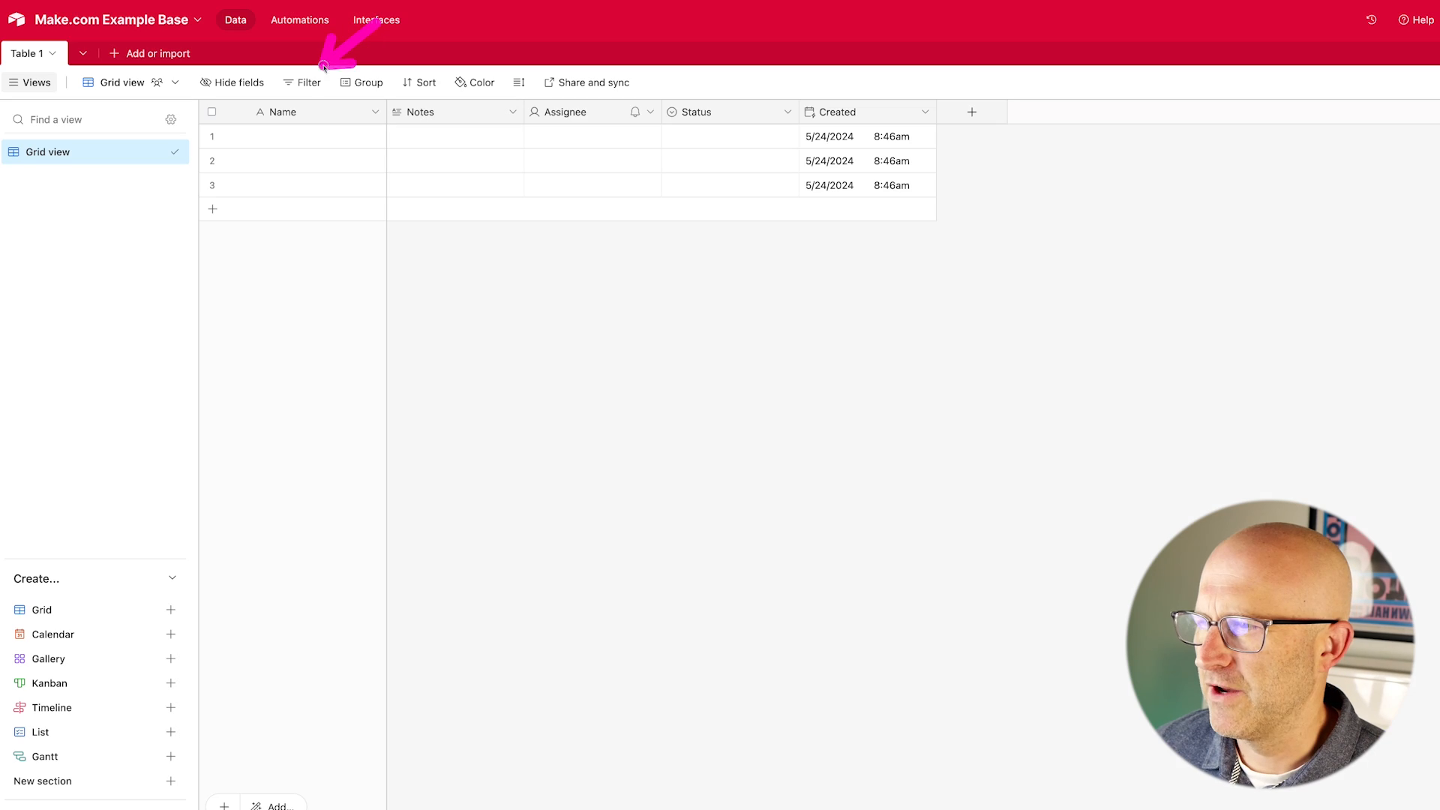
{"action": "left_click_drag", "start_coordinate": [319, 75], "coordinate": [301, 105]}
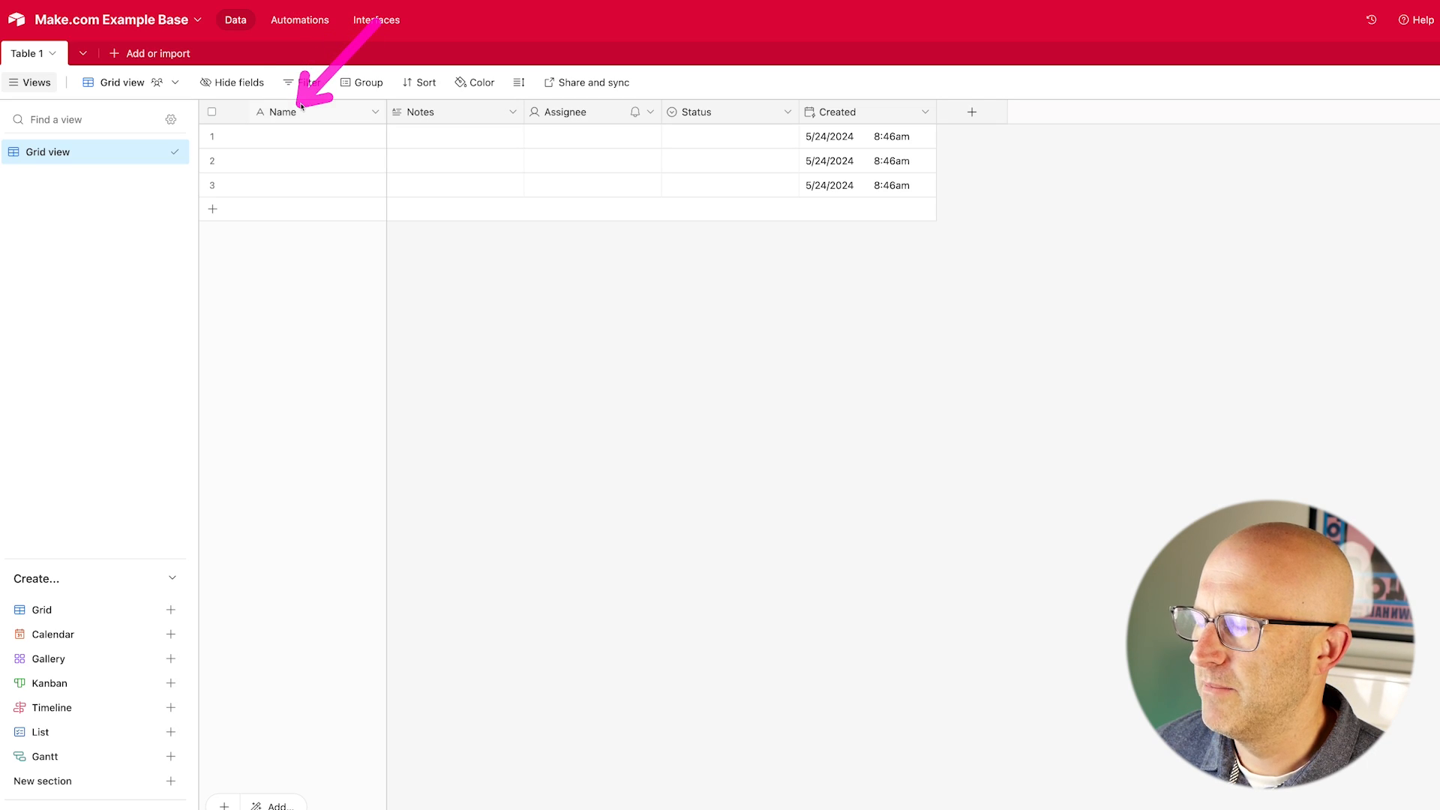
{"action": "left_click_drag", "start_coordinate": [81, 199], "coordinate": [68, 89]}
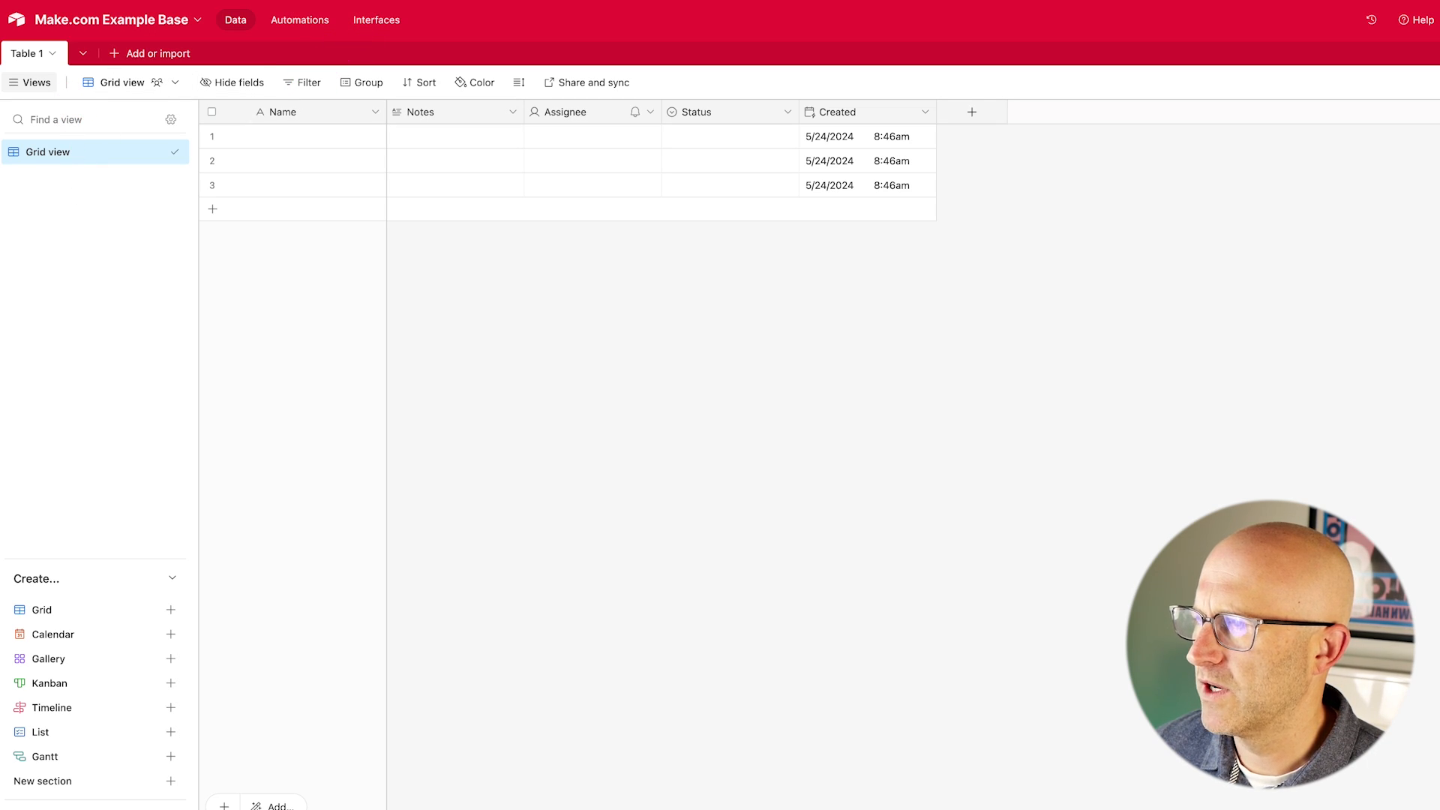
{"action": "mouse_move", "coordinate": [922, 356]}
{"action": "left_mouse_down"}
{"action": "mouse_move", "coordinate": [814, 390]}
{"action": "mouse_move", "coordinate": [800, 462]}
{"action": "left_mouse_up"}
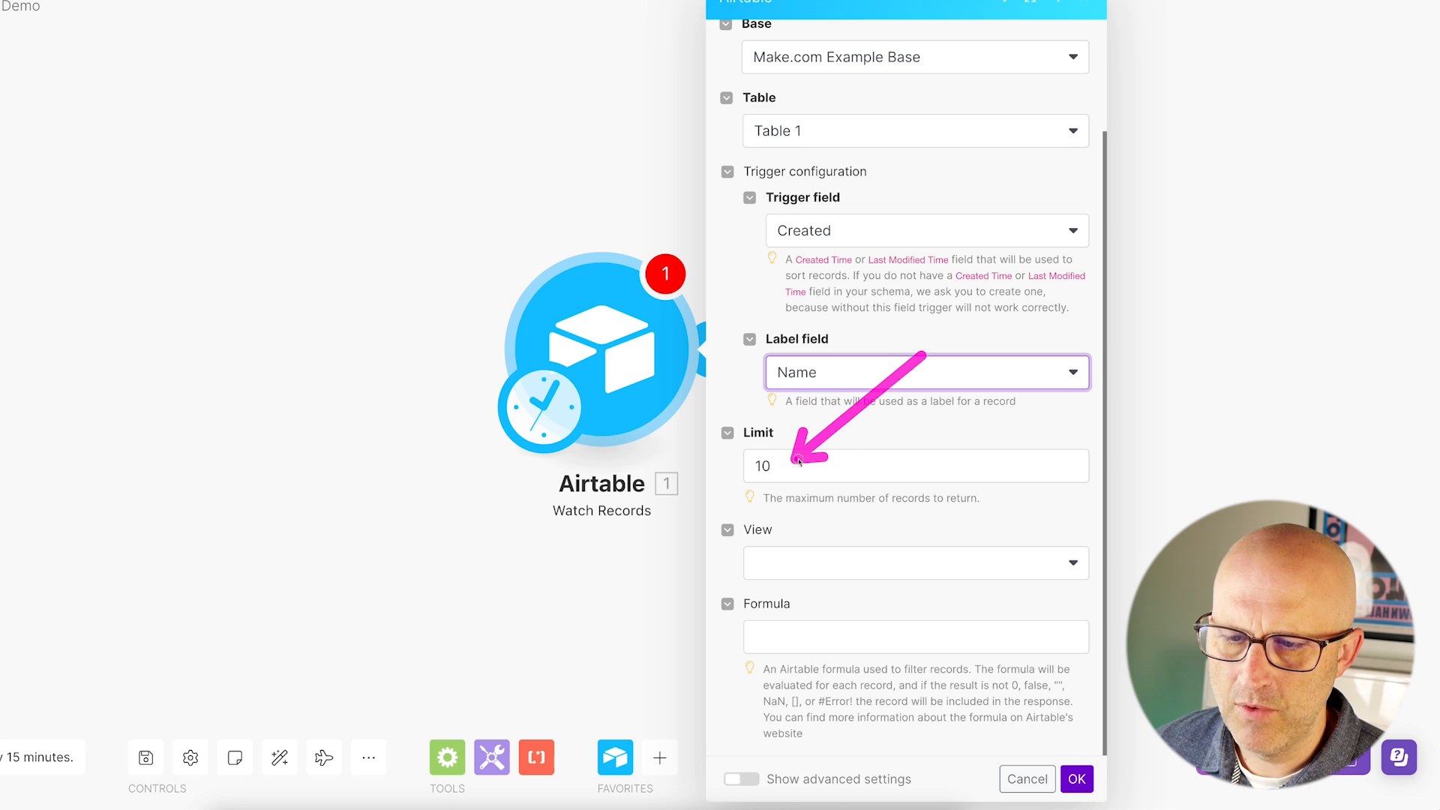
{"action": "left_click_drag", "start_coordinate": [390, 169], "coordinate": [506, 279]}
{"action": "mouse_move", "coordinate": [963, 488]}
{"action": "left_mouse_down"}
{"action": "mouse_move", "coordinate": [810, 548]}
{"action": "mouse_move", "coordinate": [812, 613]}
{"action": "left_mouse_up"}
{"action": "left_click_drag", "start_coordinate": [923, 510], "coordinate": [806, 574]}
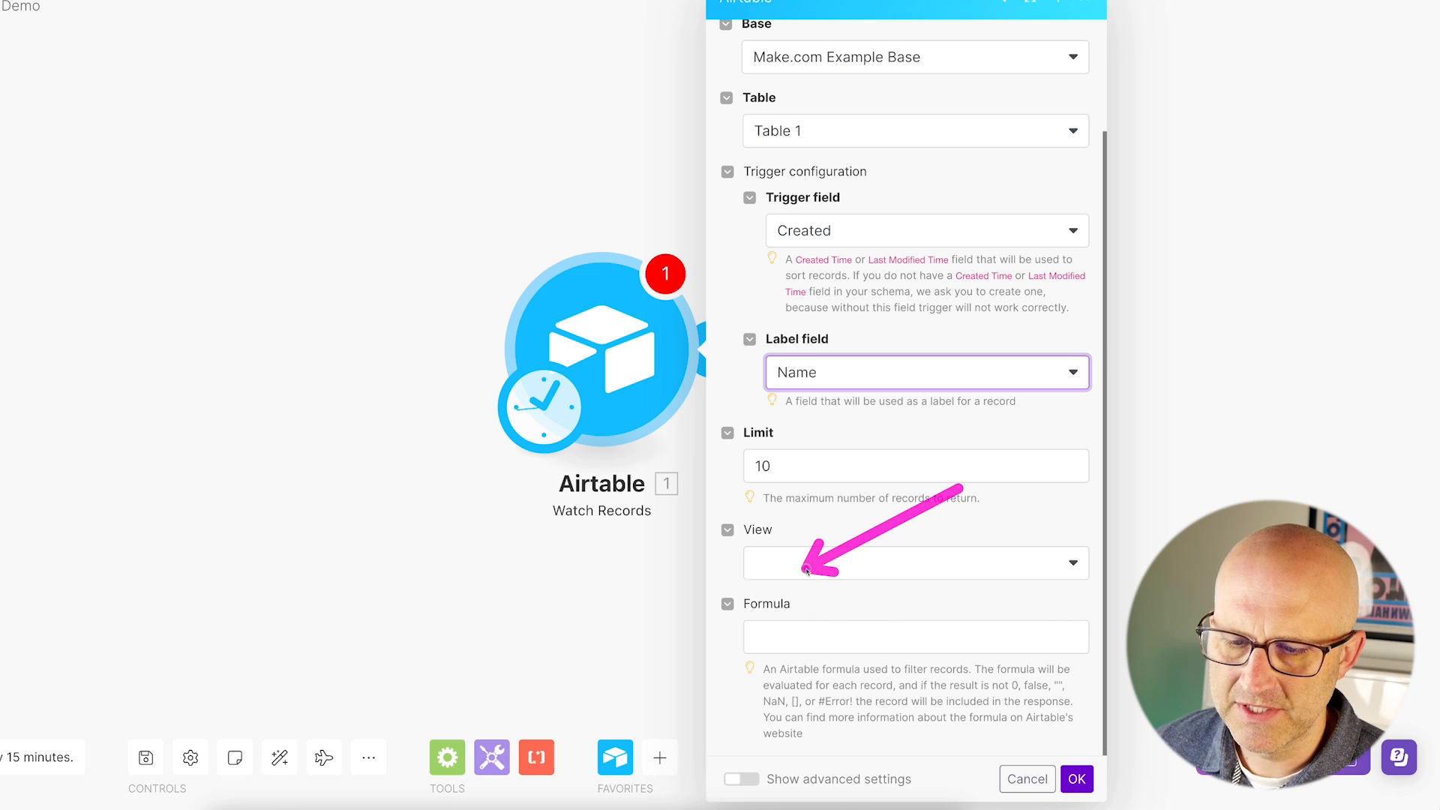
{"action": "left_click_drag", "start_coordinate": [1132, 670], "coordinate": [1091, 765]}
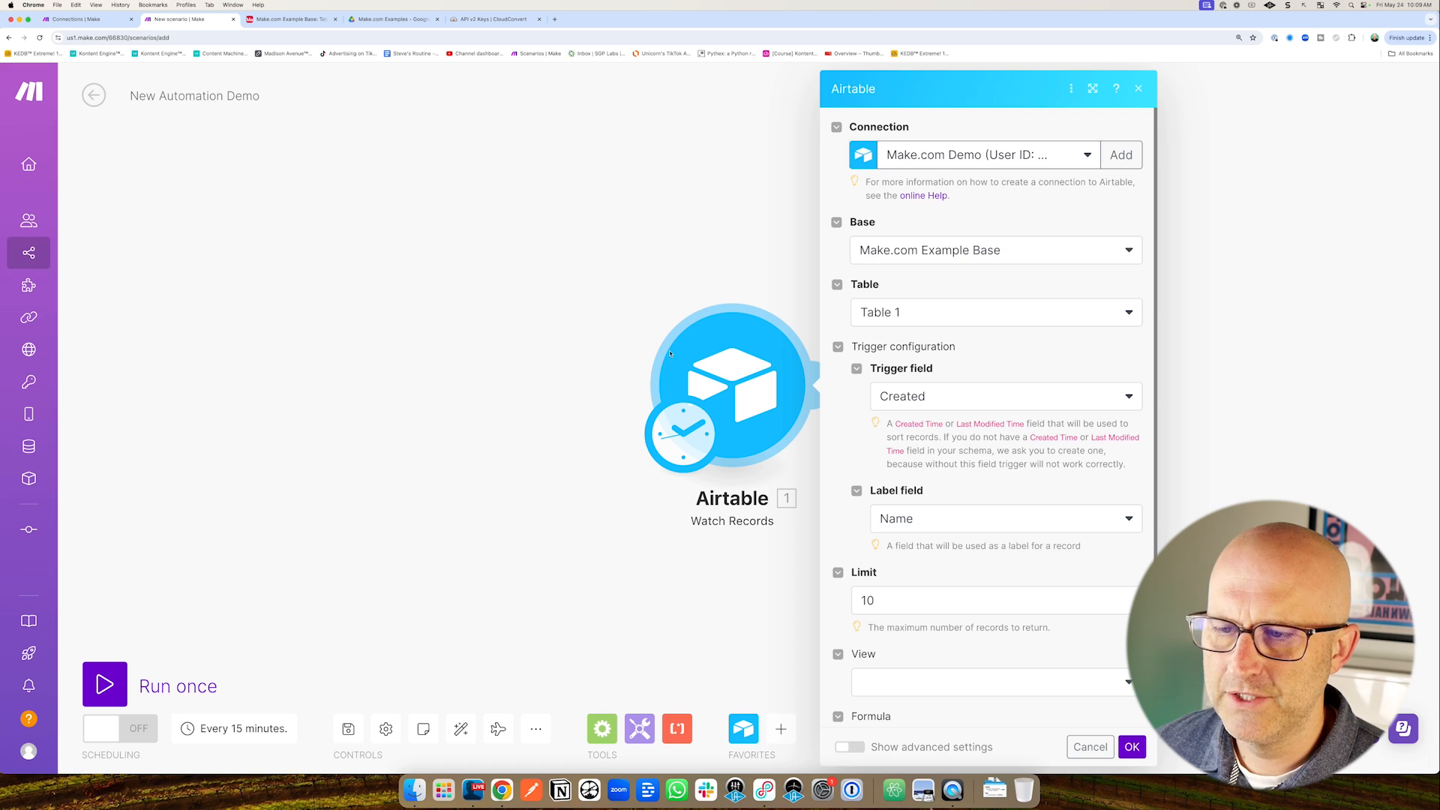
{"action": "left_click", "coordinate": [578, 370]}
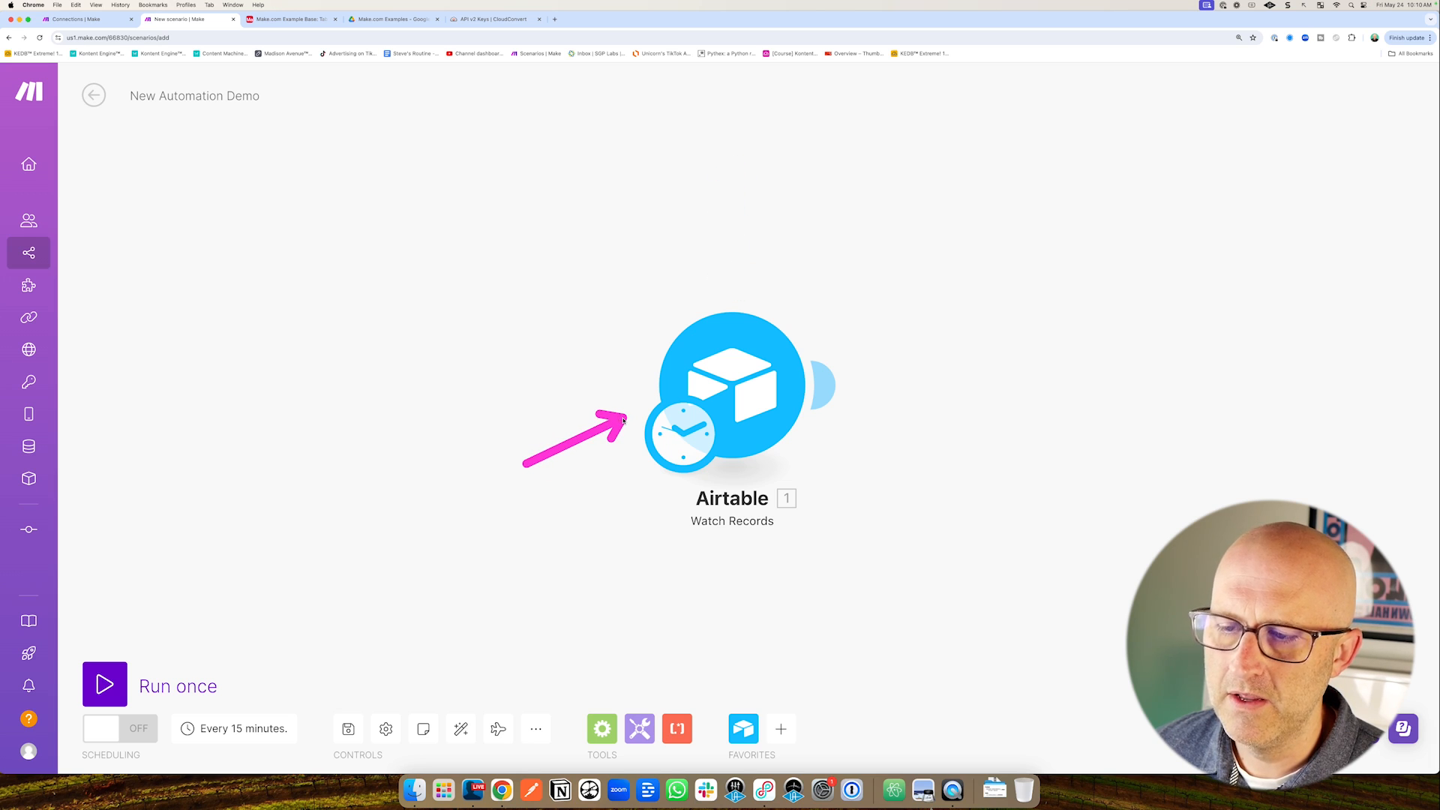
{"action": "left_click_drag", "start_coordinate": [819, 659], "coordinate": [759, 544]}
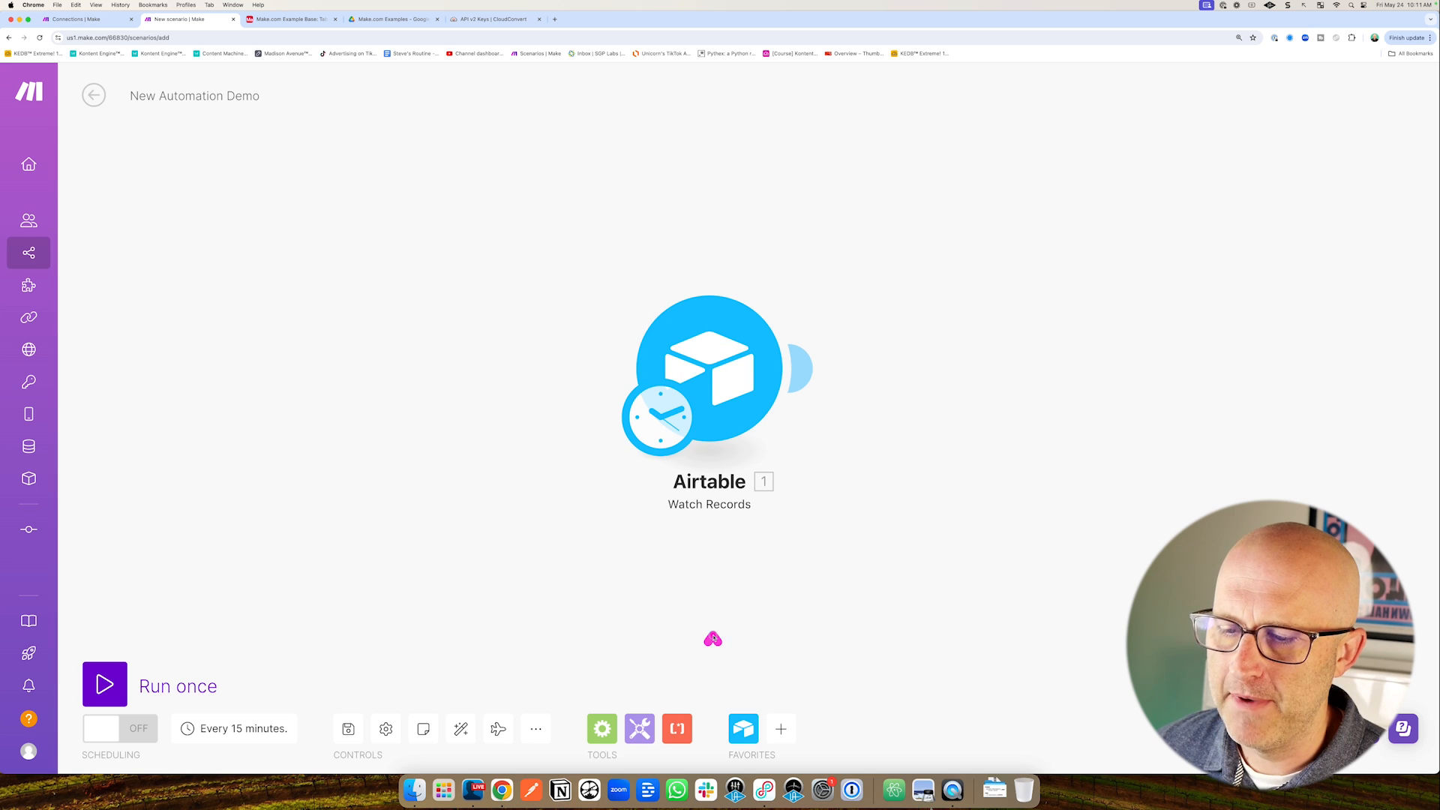
{"action": "left_click_drag", "start_coordinate": [713, 639], "coordinate": [704, 531]}
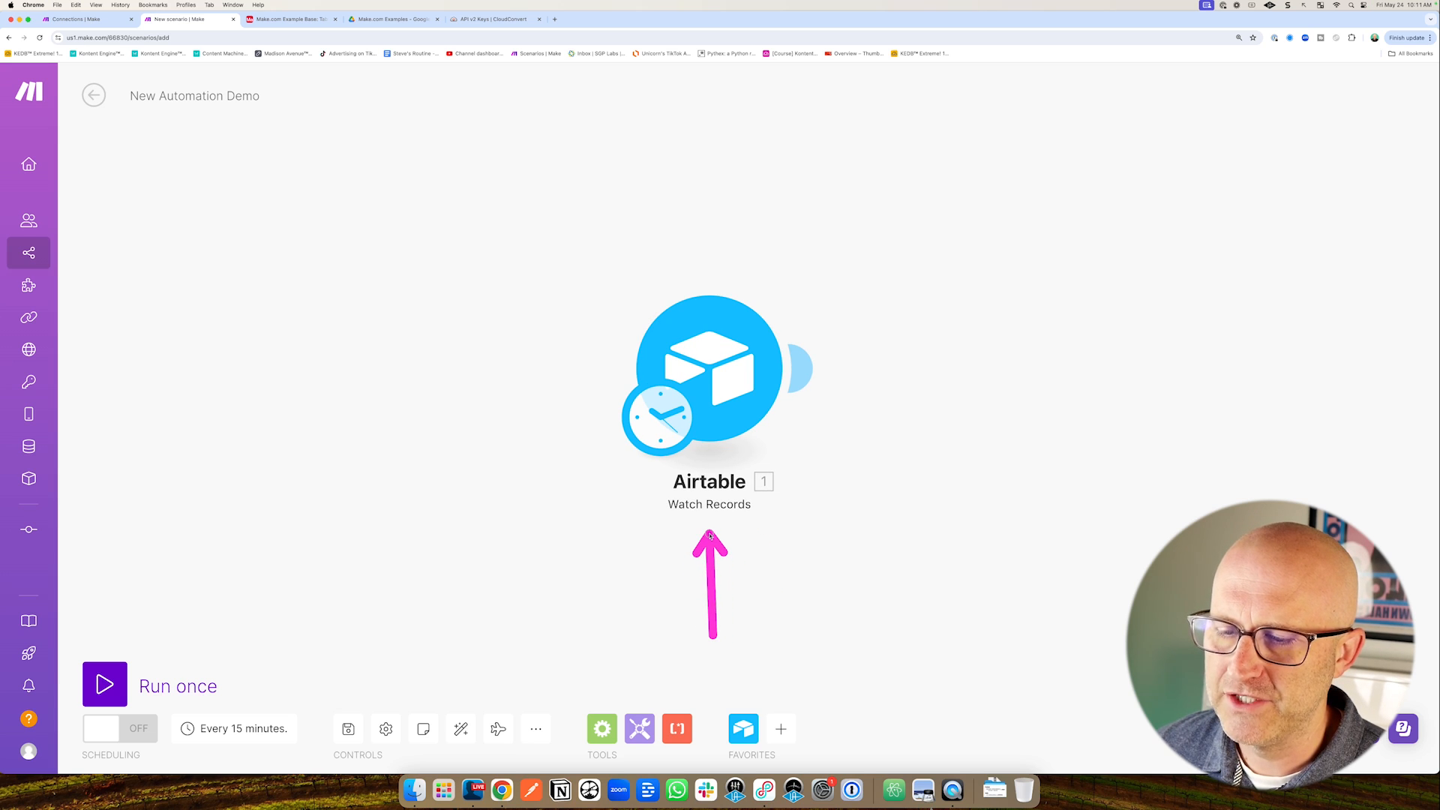
Add a fourth empty record to Table 1 and check its 10:11am Created time.
{"action": "left_click", "coordinate": [288, 18]}
{"action": "left_click_drag", "start_coordinate": [208, 355], "coordinate": [186, 262]}
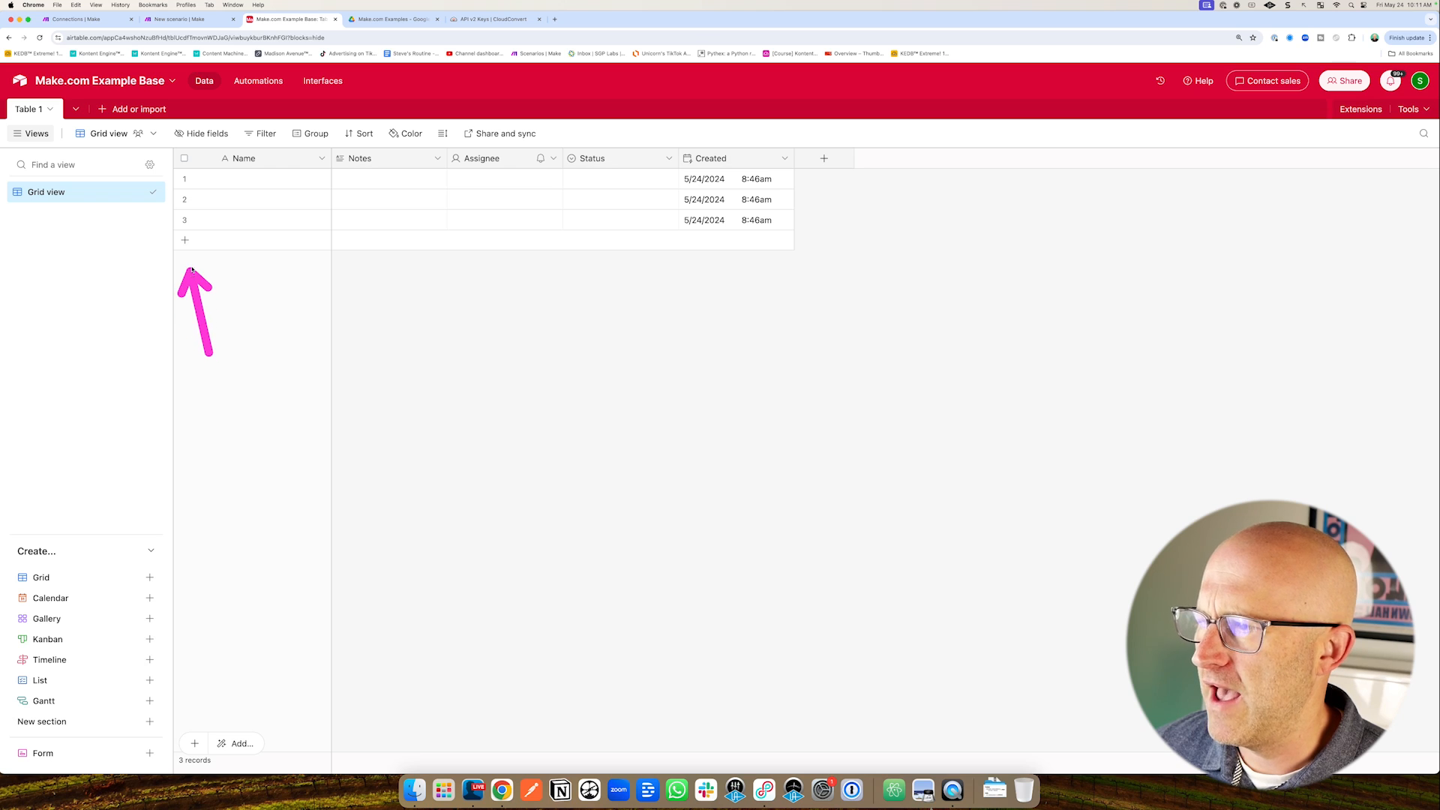
{"action": "left_click", "coordinate": [185, 240]}
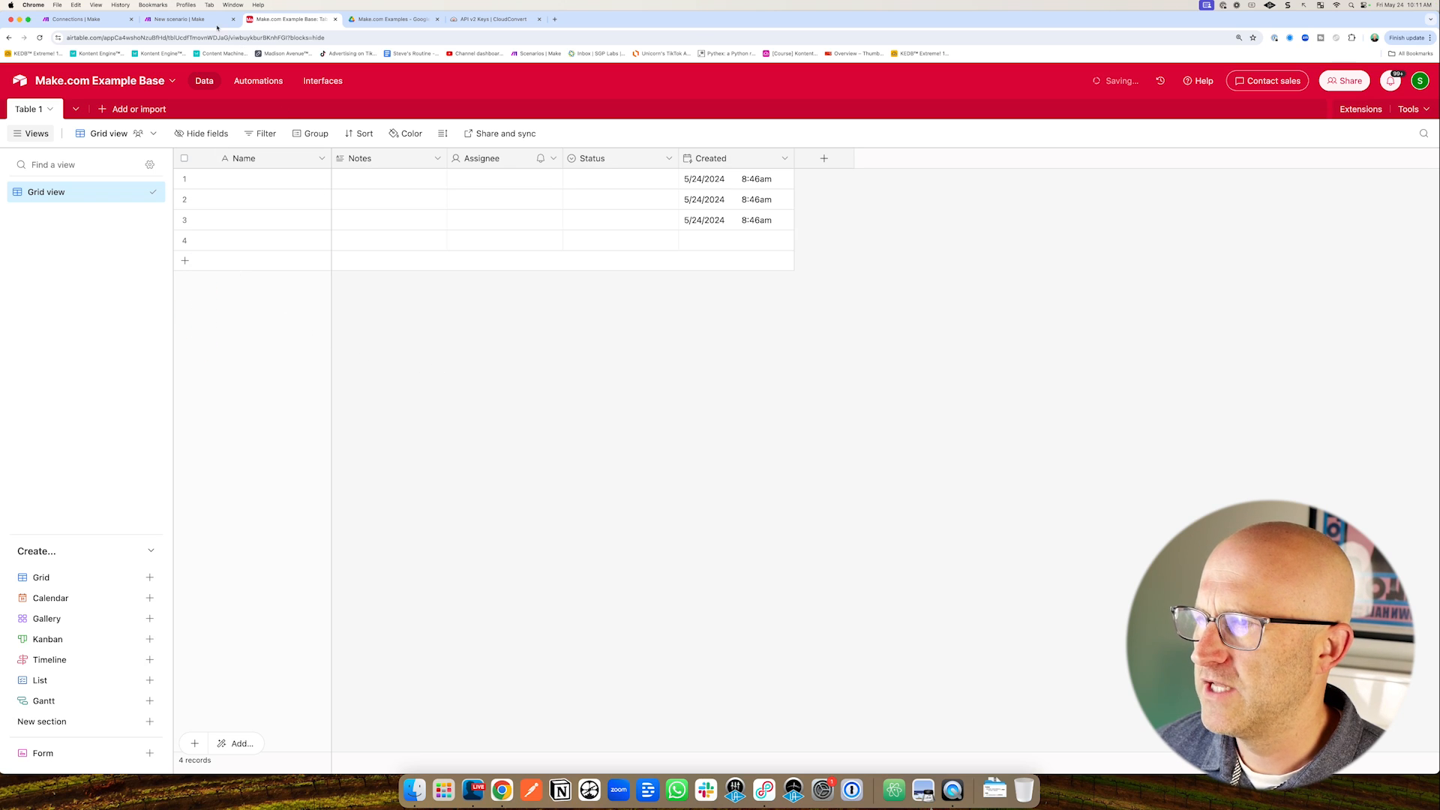
{"action": "left_click", "coordinate": [184, 18]}
{"action": "left_click_drag", "start_coordinate": [510, 279], "coordinate": [622, 327]}
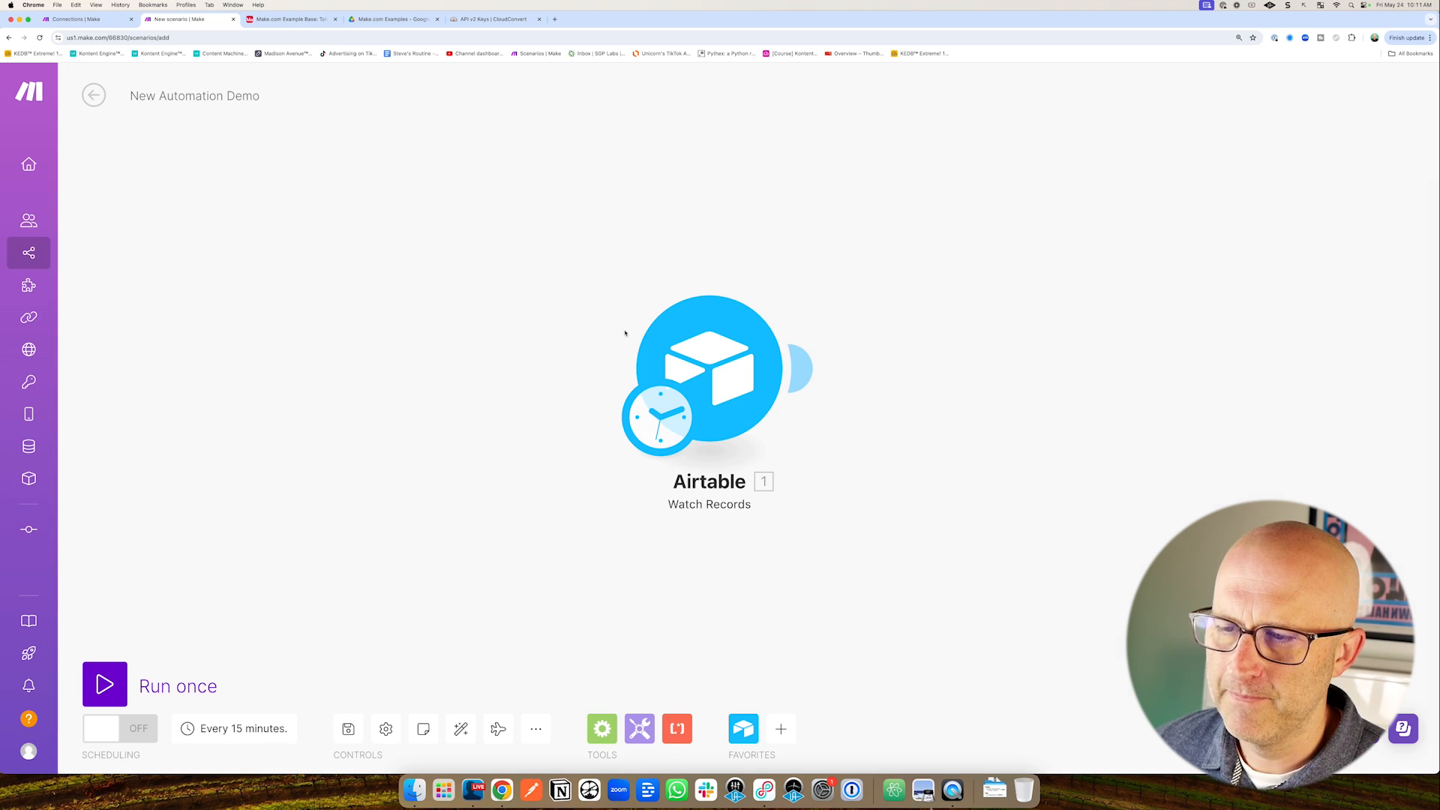
{"action": "left_click", "coordinate": [265, 21]}
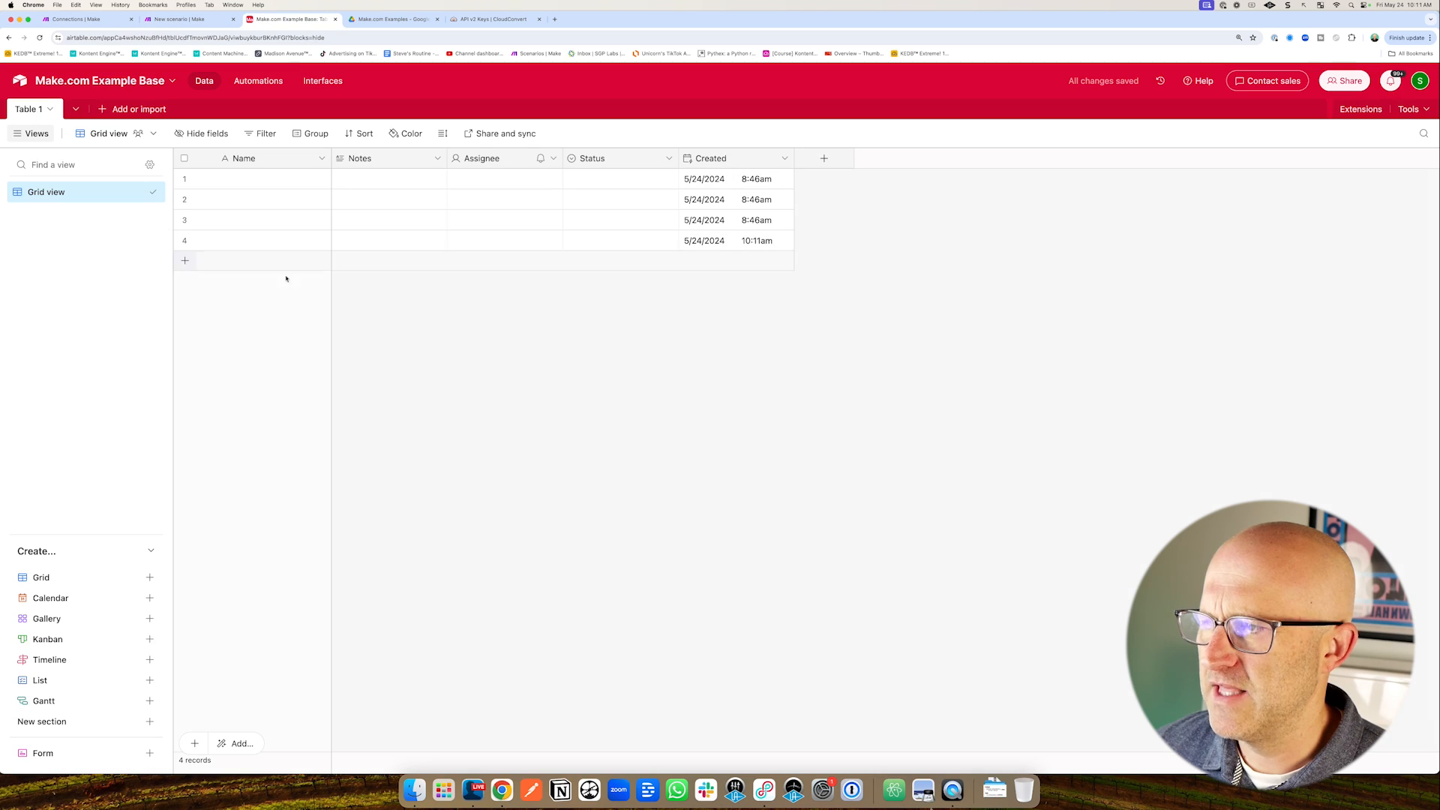
{"action": "left_click", "coordinate": [187, 19]}
{"action": "left_click_drag", "start_coordinate": [628, 639], "coordinate": [650, 491]}
{"action": "mouse_move", "coordinate": [829, 219]}
{"action": "left_mouse_down"}
{"action": "mouse_move", "coordinate": [1015, 331]}
{"action": "mouse_move", "coordinate": [1061, 334]}
{"action": "left_mouse_up"}
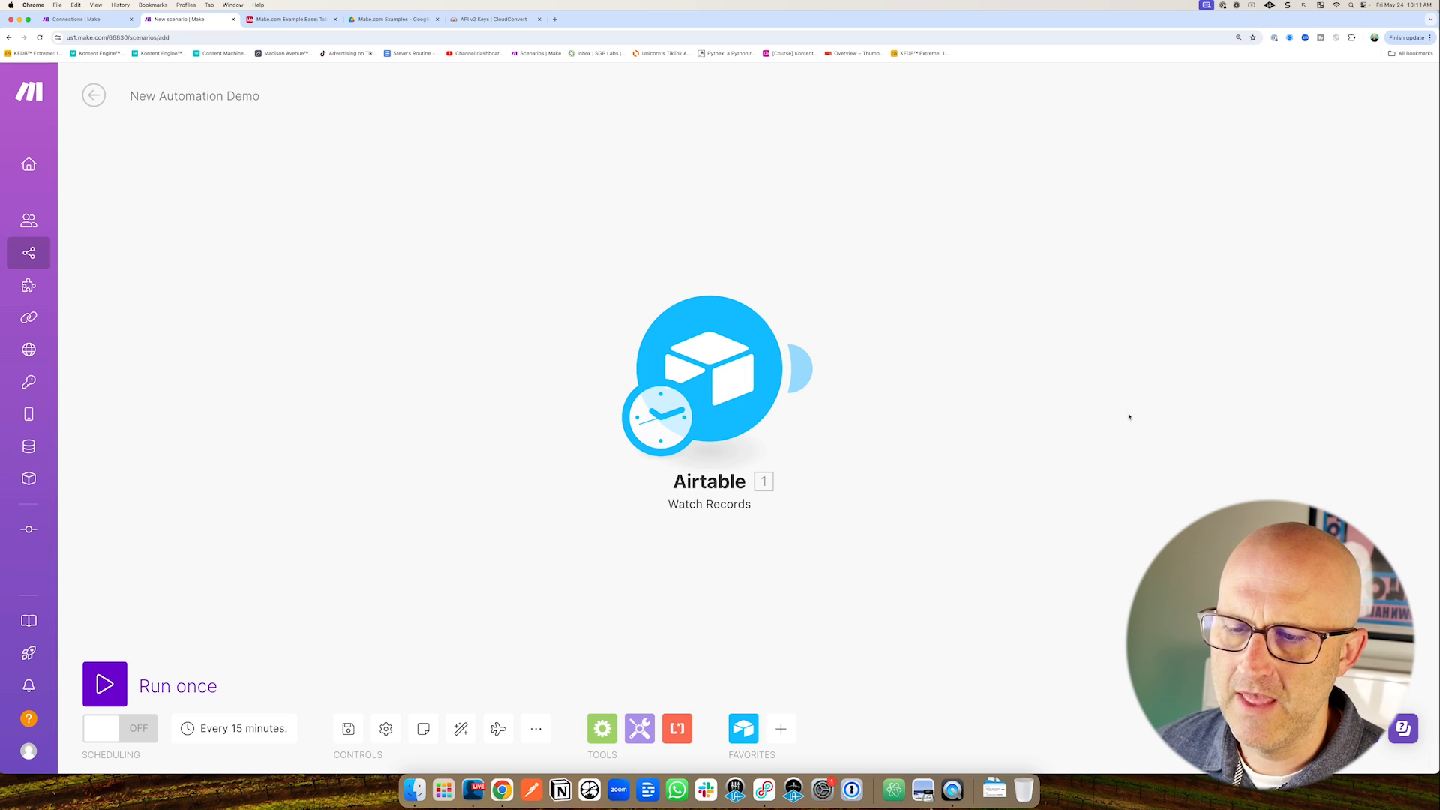
Open the scenario's Every 15 minutes schedule and change the Minutes interval to 1.
{"action": "left_click_drag", "start_coordinate": [548, 501], "coordinate": [617, 451]}
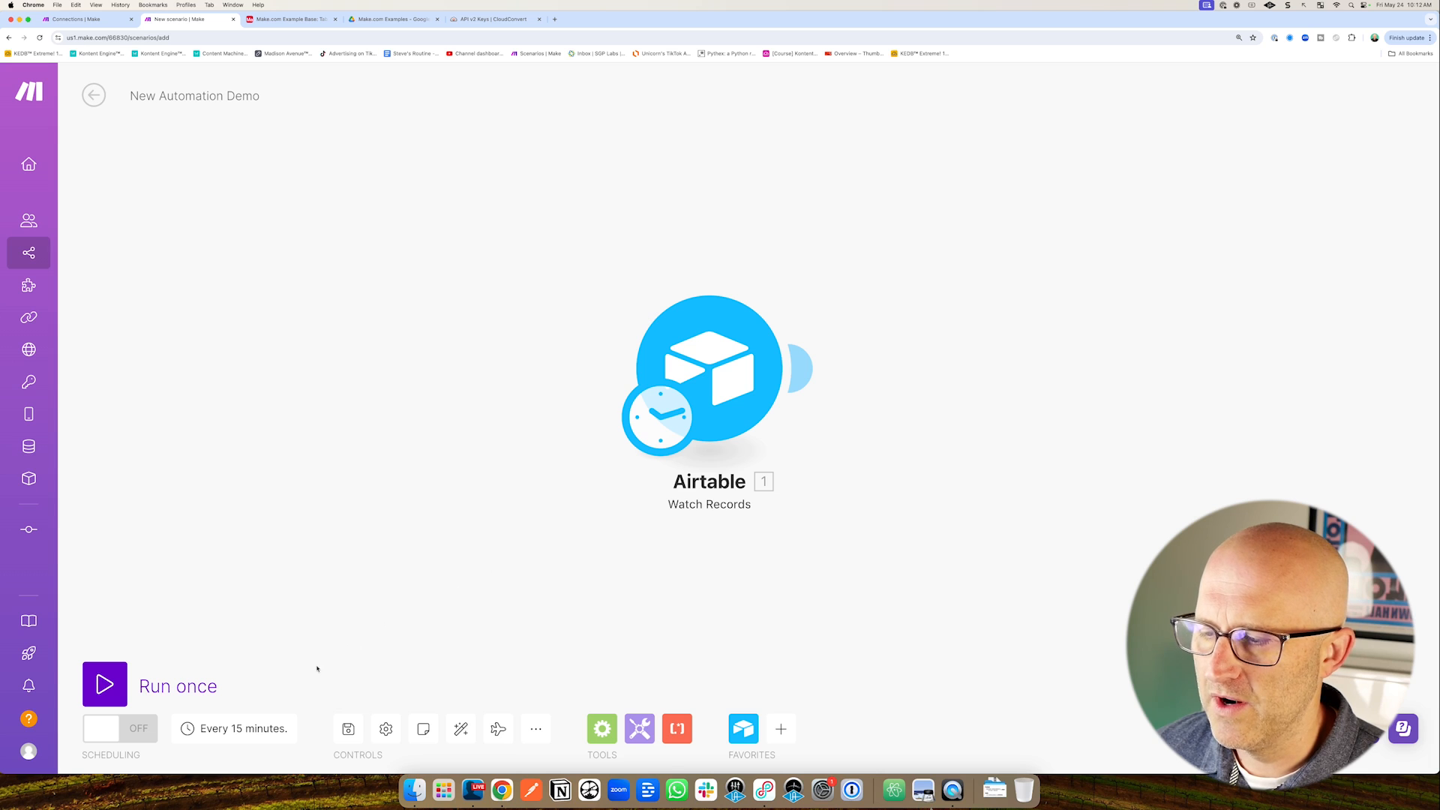
{"action": "left_click_drag", "start_coordinate": [293, 606], "coordinate": [234, 698]}
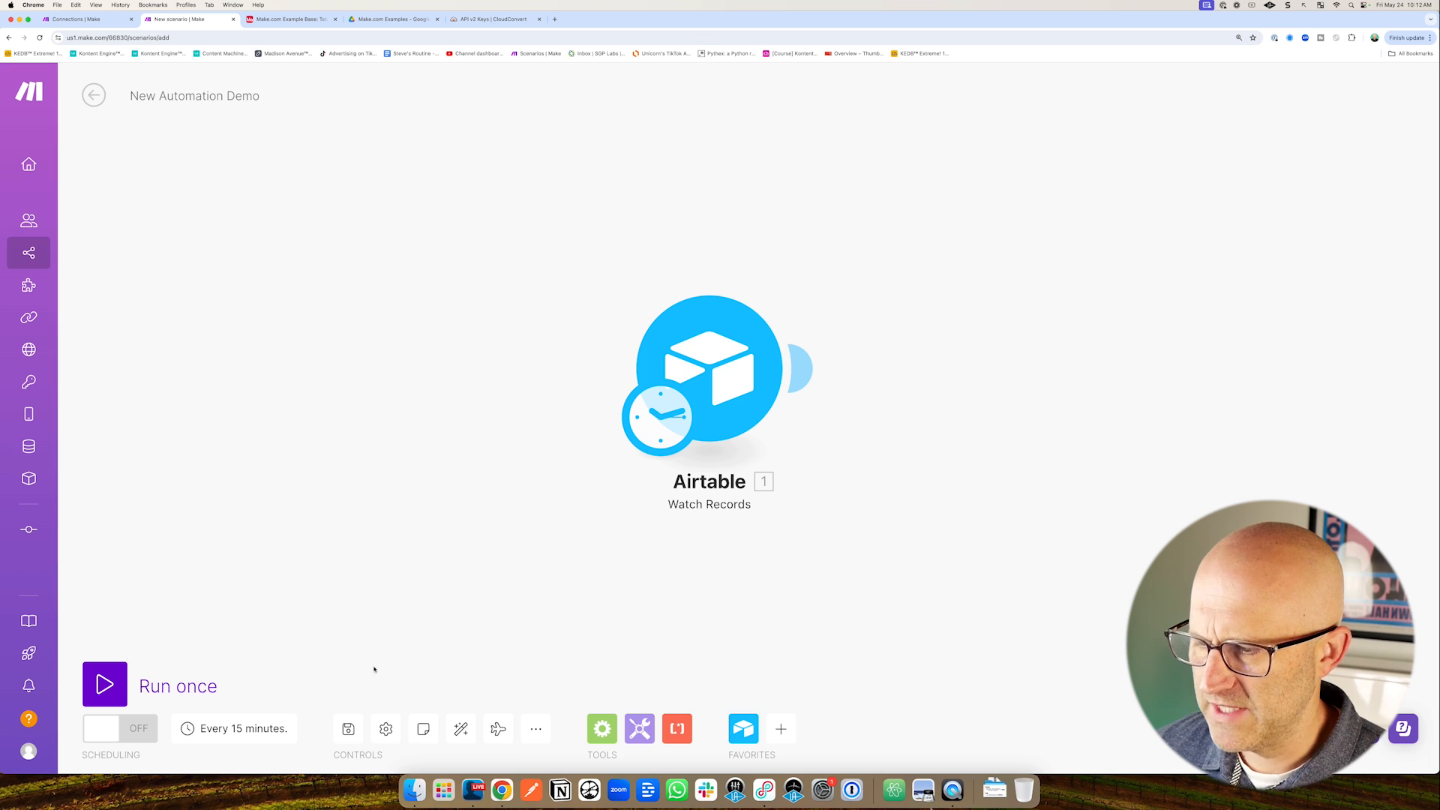
{"action": "left_click_drag", "start_coordinate": [287, 606], "coordinate": [243, 697]}
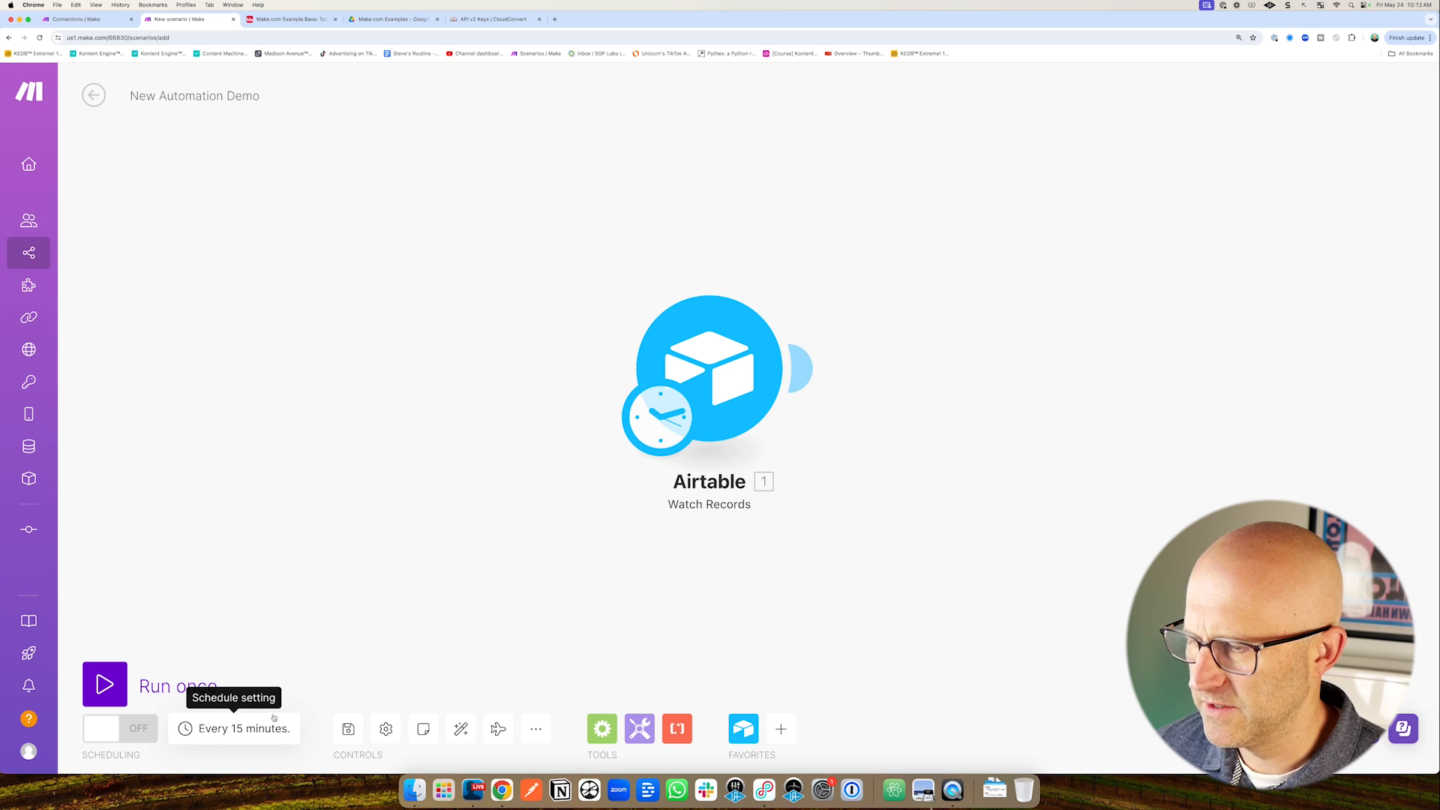
{"action": "mouse_move", "coordinate": [501, 477]}
{"action": "left_mouse_down"}
{"action": "mouse_move", "coordinate": [606, 414]}
{"action": "mouse_move", "coordinate": [603, 434]}
{"action": "left_mouse_up"}
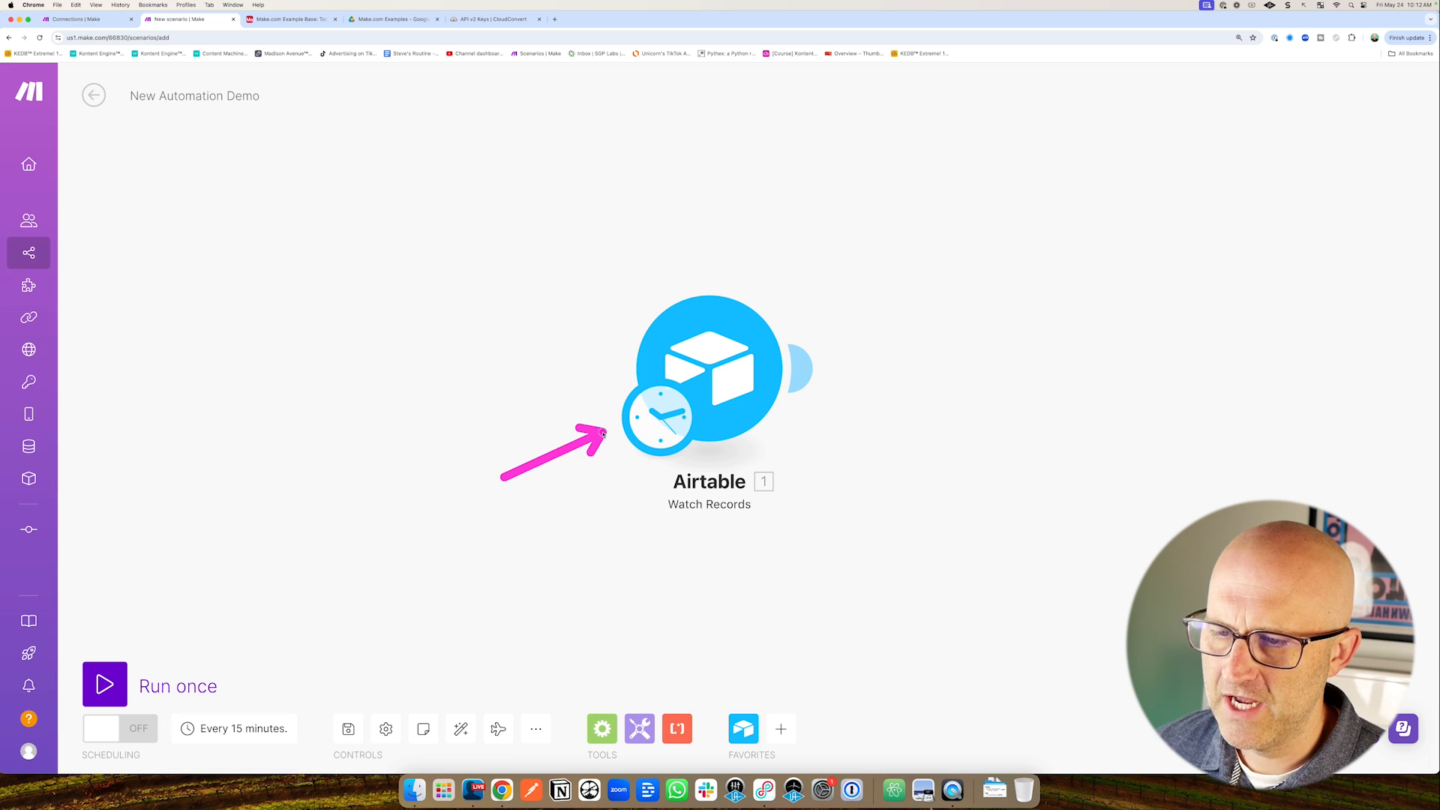
{"action": "left_click_drag", "start_coordinate": [705, 617], "coordinate": [701, 535]}
{"action": "left_click_drag", "start_coordinate": [301, 610], "coordinate": [279, 701]}
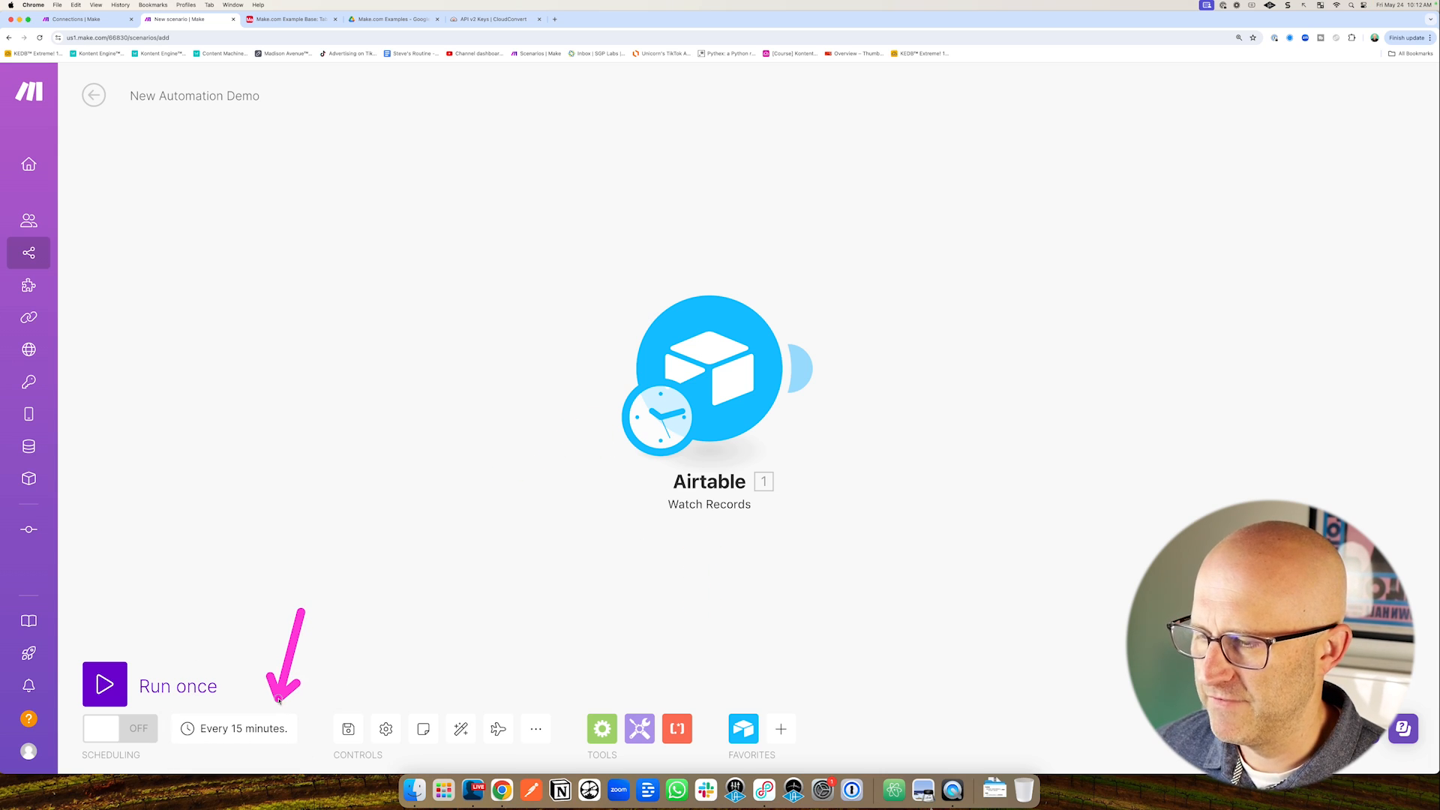
{"action": "left_click", "coordinate": [242, 728]}
{"action": "left_click_drag", "start_coordinate": [635, 471], "coordinate": [720, 399]}
{"action": "left_click", "coordinate": [761, 389]}
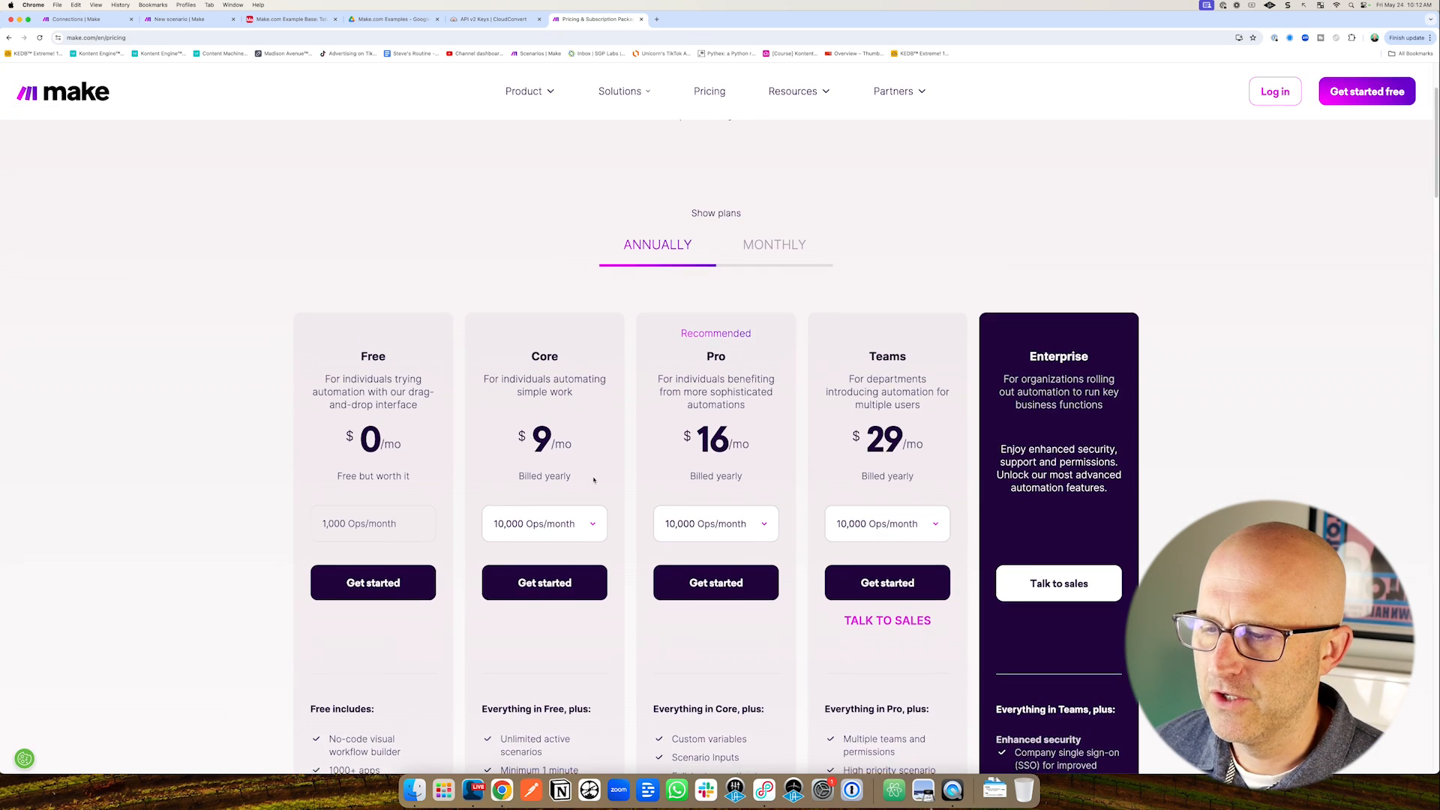
{"action": "scroll", "coordinate": [594, 478], "scroll_direction": "down", "scroll_amount": 5}
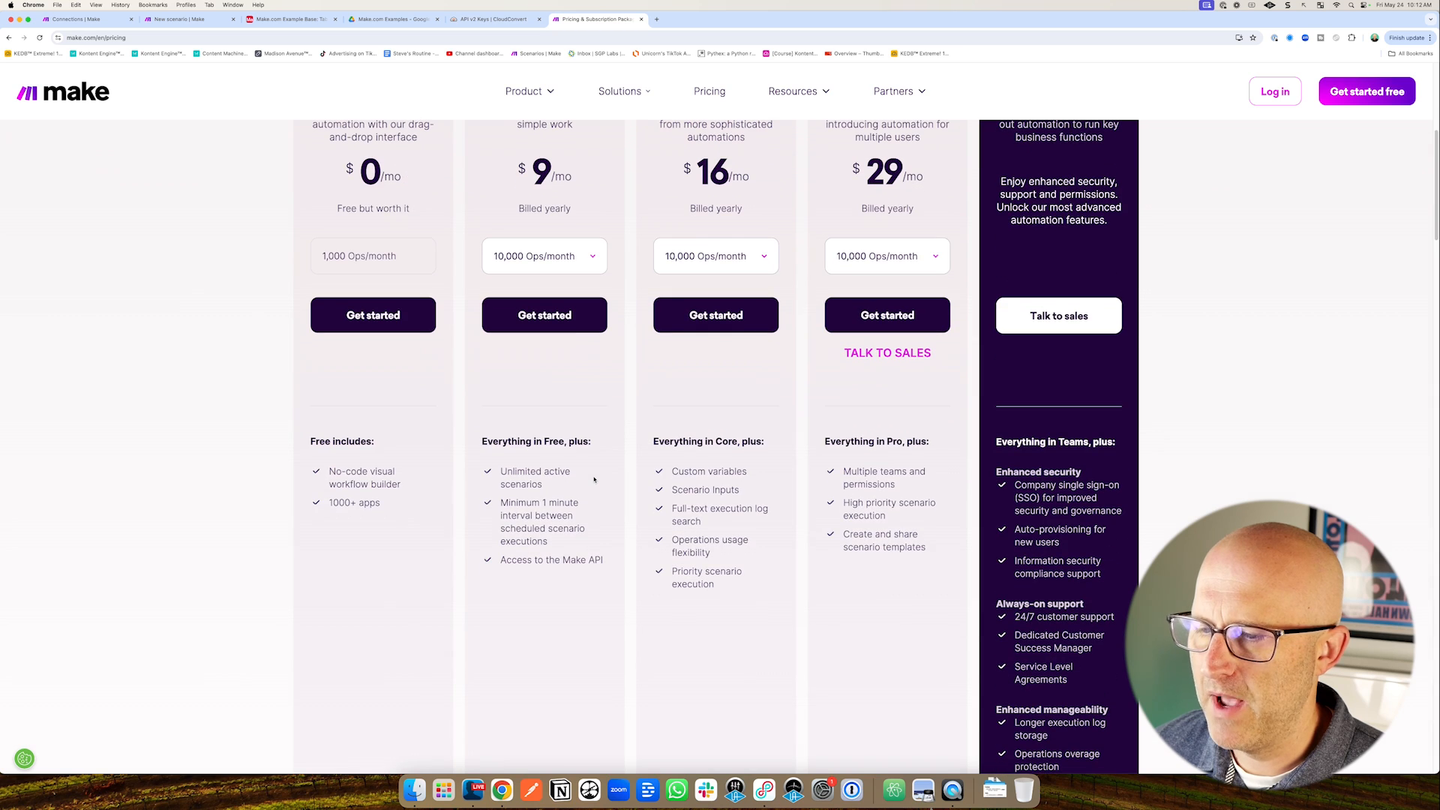
{"action": "left_click_drag", "start_coordinate": [628, 344], "coordinate": [587, 386]}
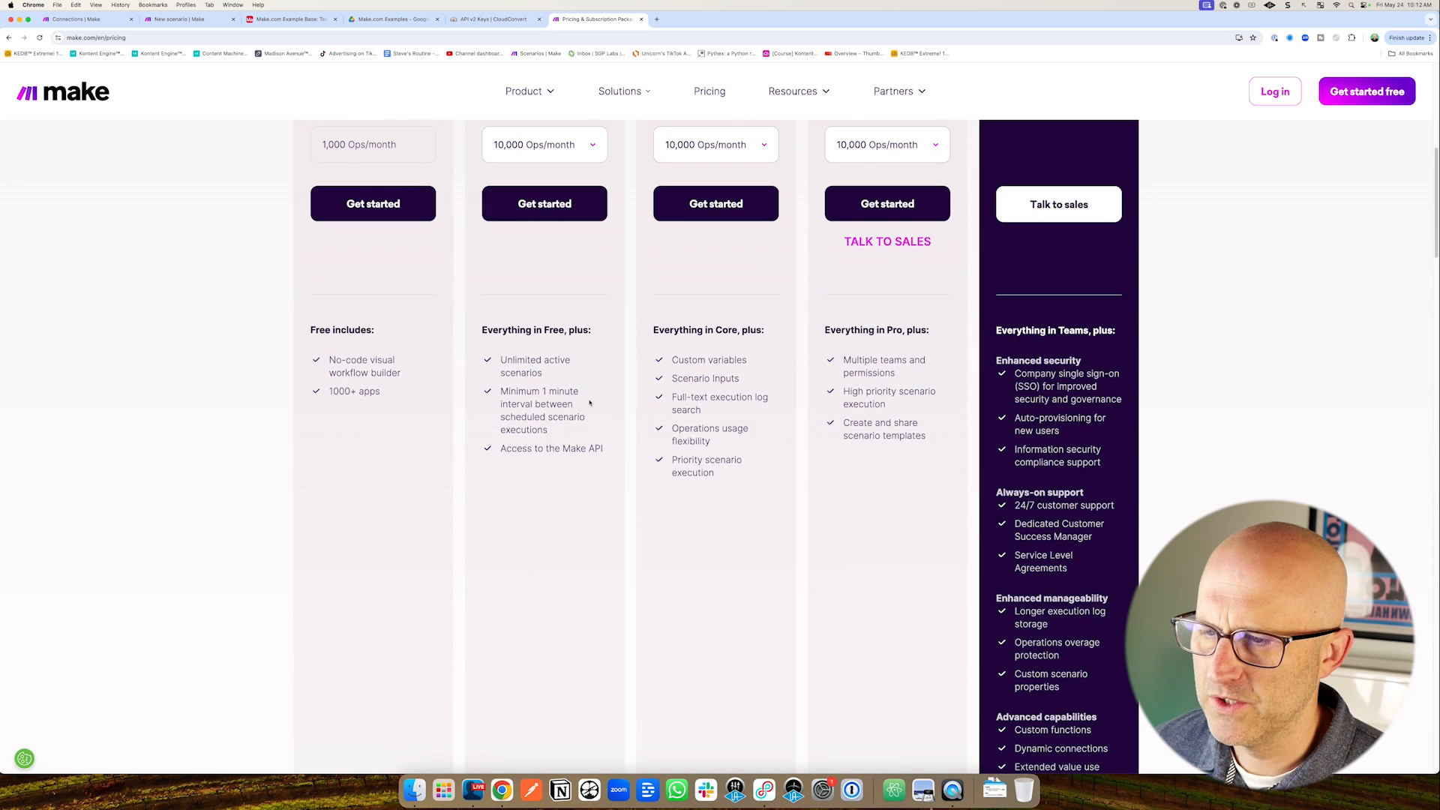
{"action": "left_click_drag", "start_coordinate": [583, 528], "coordinate": [549, 442]}
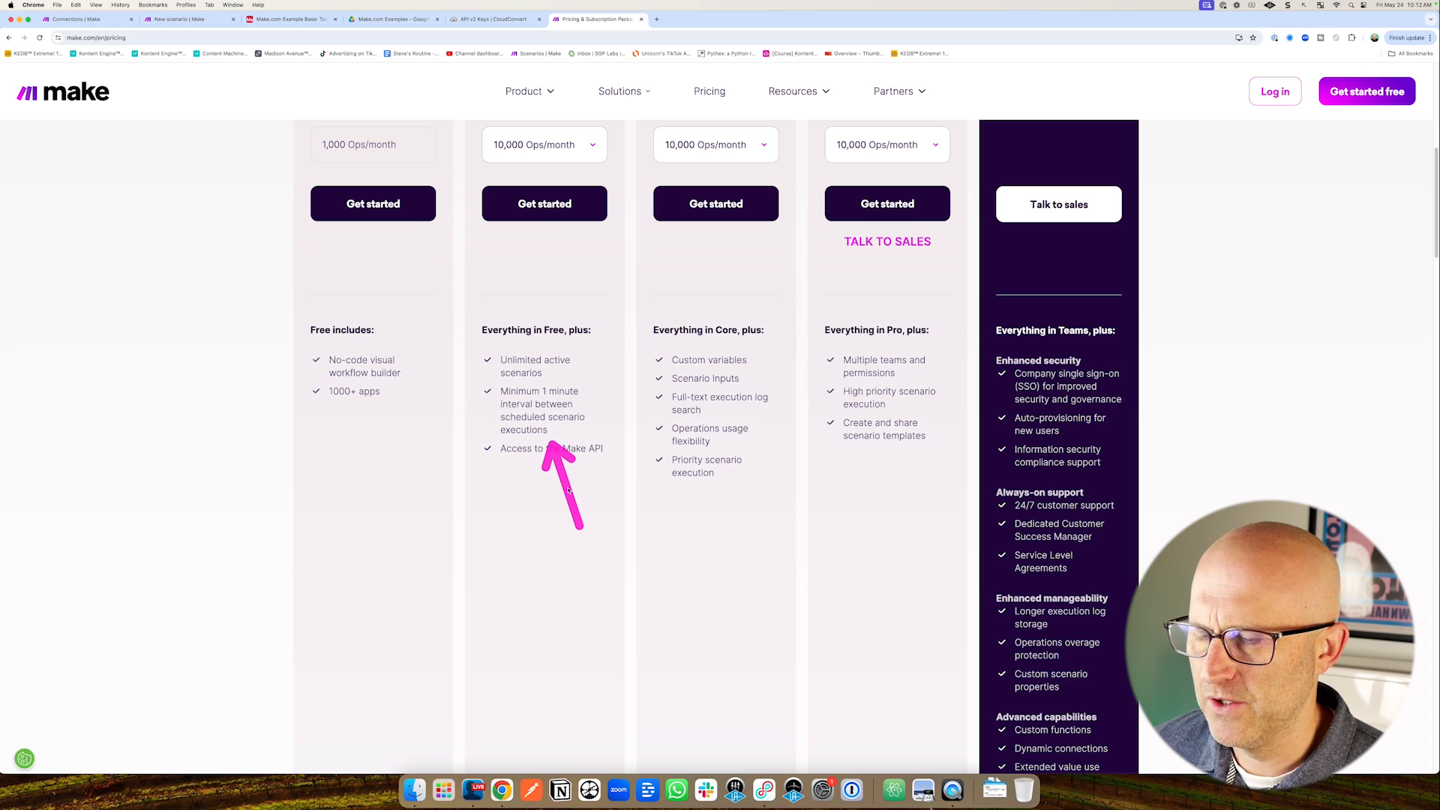
{"action": "scroll", "coordinate": [568, 490], "scroll_direction": "down", "scroll_amount": 15}
{"action": "left_click_drag", "start_coordinate": [795, 445], "coordinate": [743, 527]}
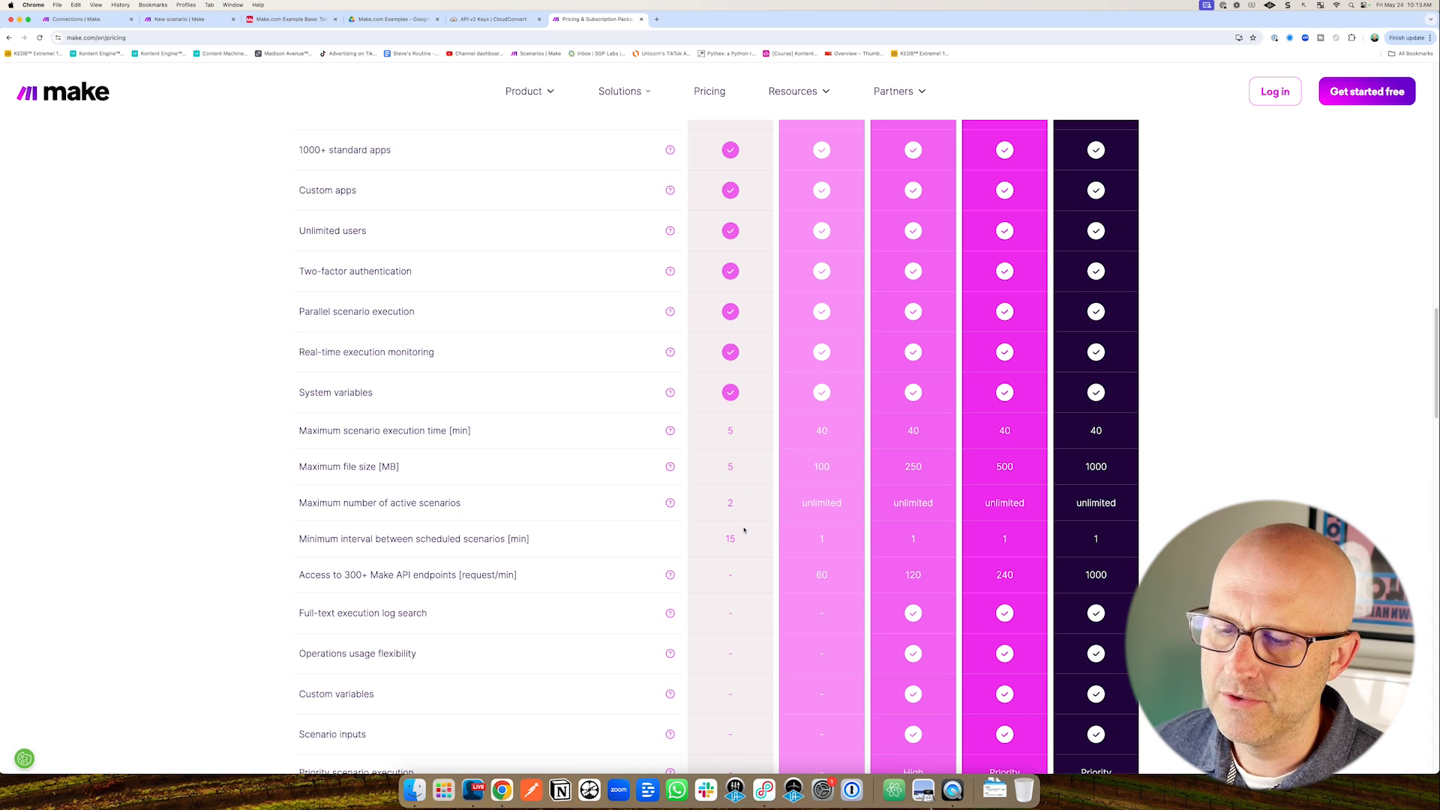
{"action": "mouse_move", "coordinate": [786, 365]}
{"action": "left_mouse_down"}
{"action": "mouse_move", "coordinate": [794, 469]}
{"action": "mouse_move", "coordinate": [914, 512]}
{"action": "mouse_move", "coordinate": [993, 513]}
{"action": "left_mouse_up"}
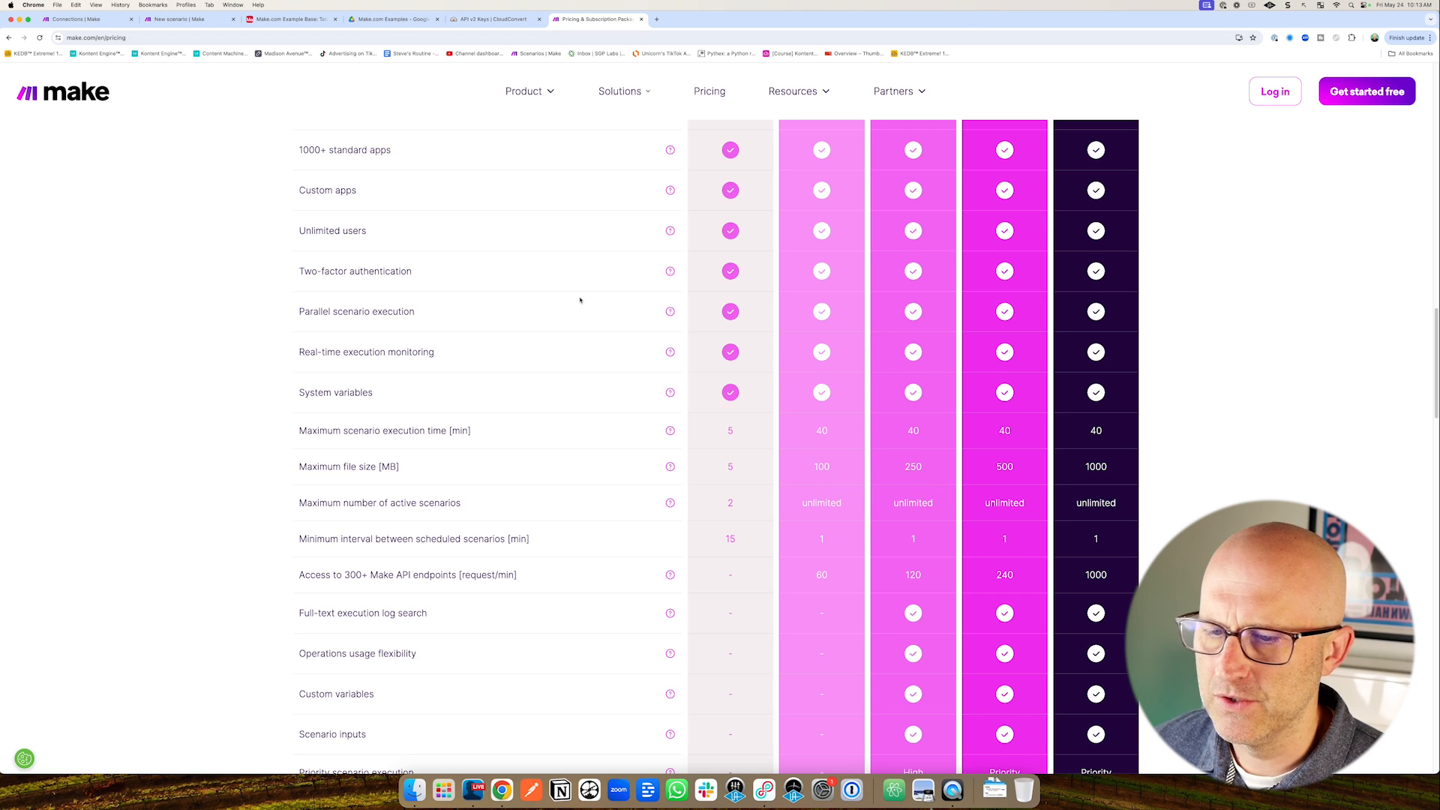
{"action": "left_click", "coordinate": [180, 19]}
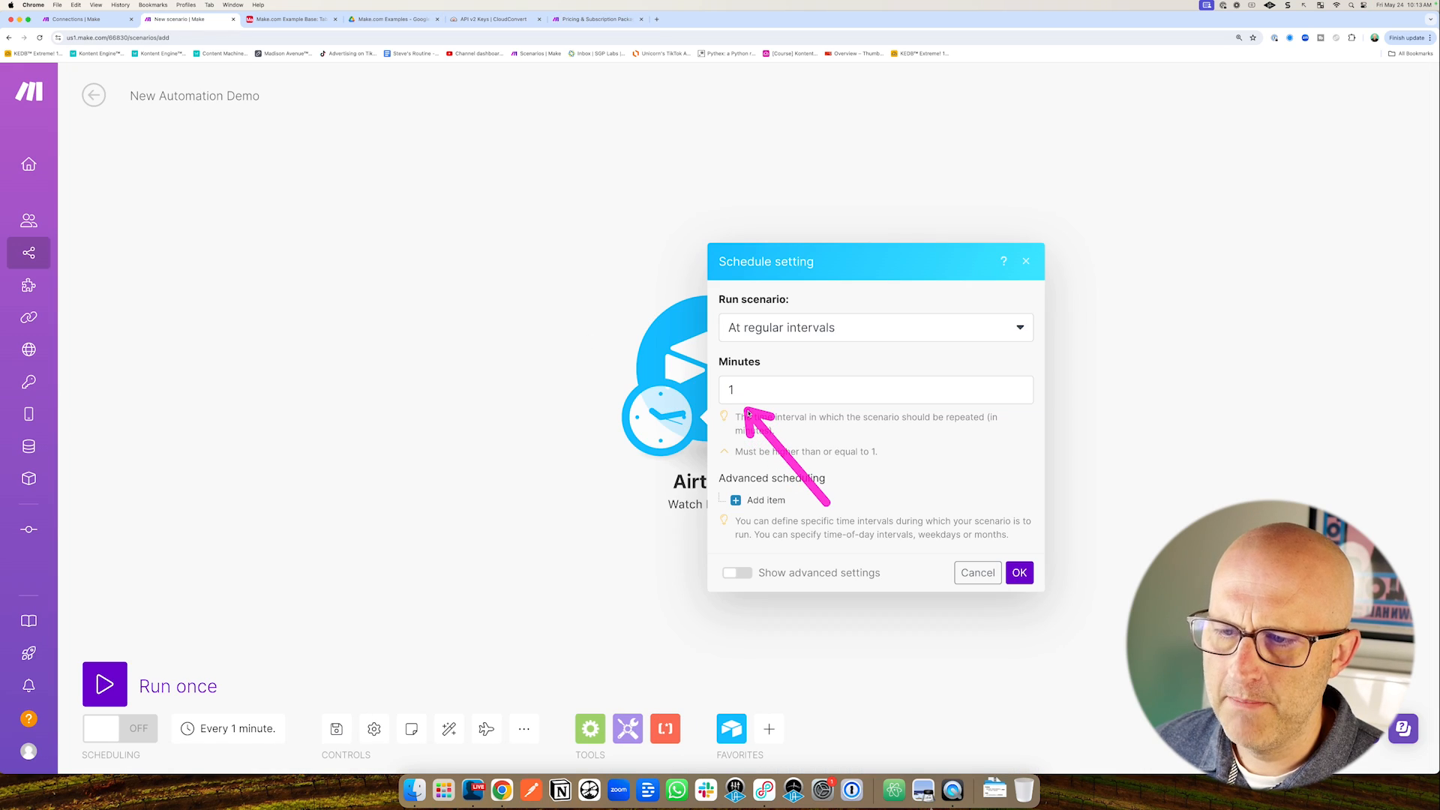
Confirm the 1-minute schedule, glance at the Airtable base, and return to the scenario.
{"action": "left_click", "coordinate": [1021, 572]}
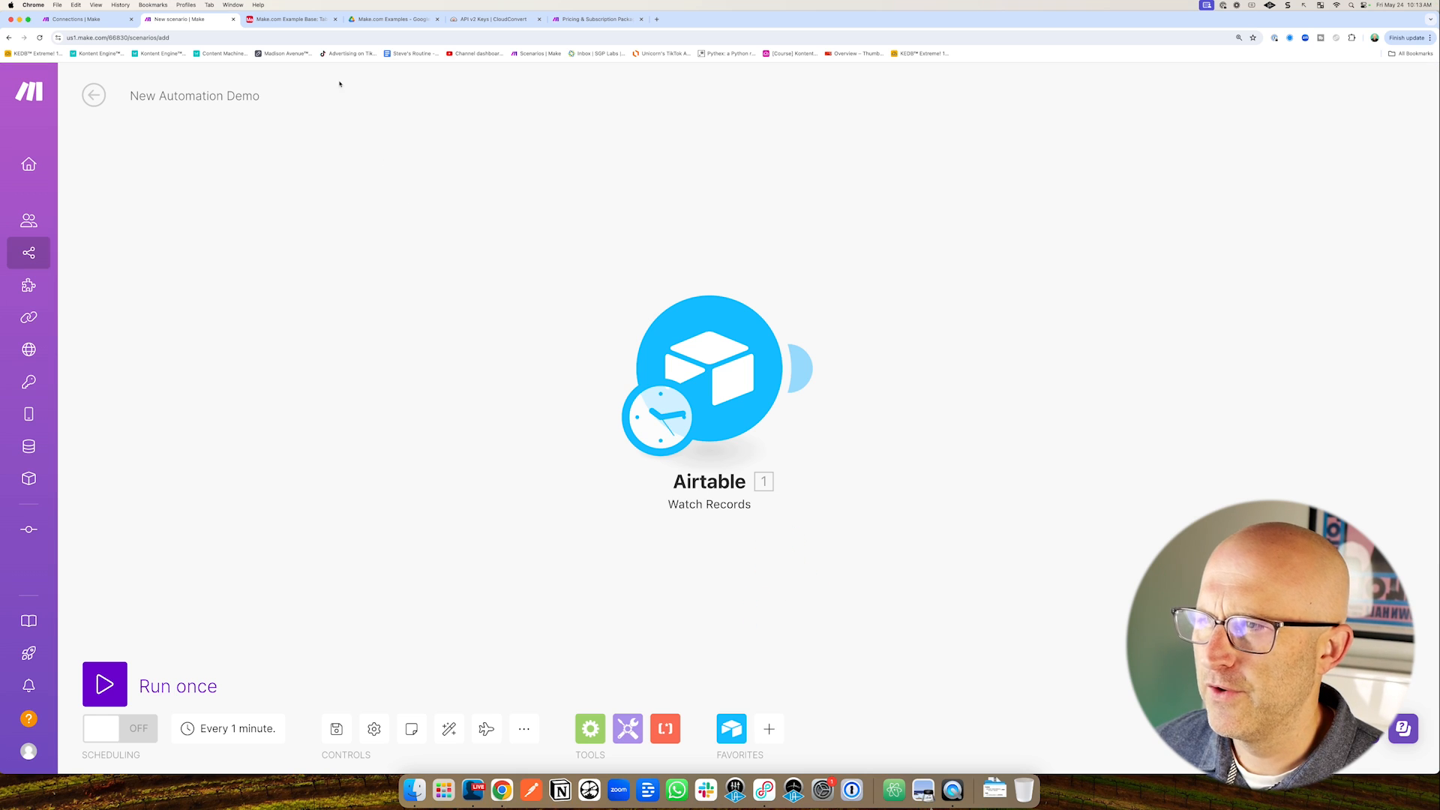
{"action": "left_click", "coordinate": [305, 25]}
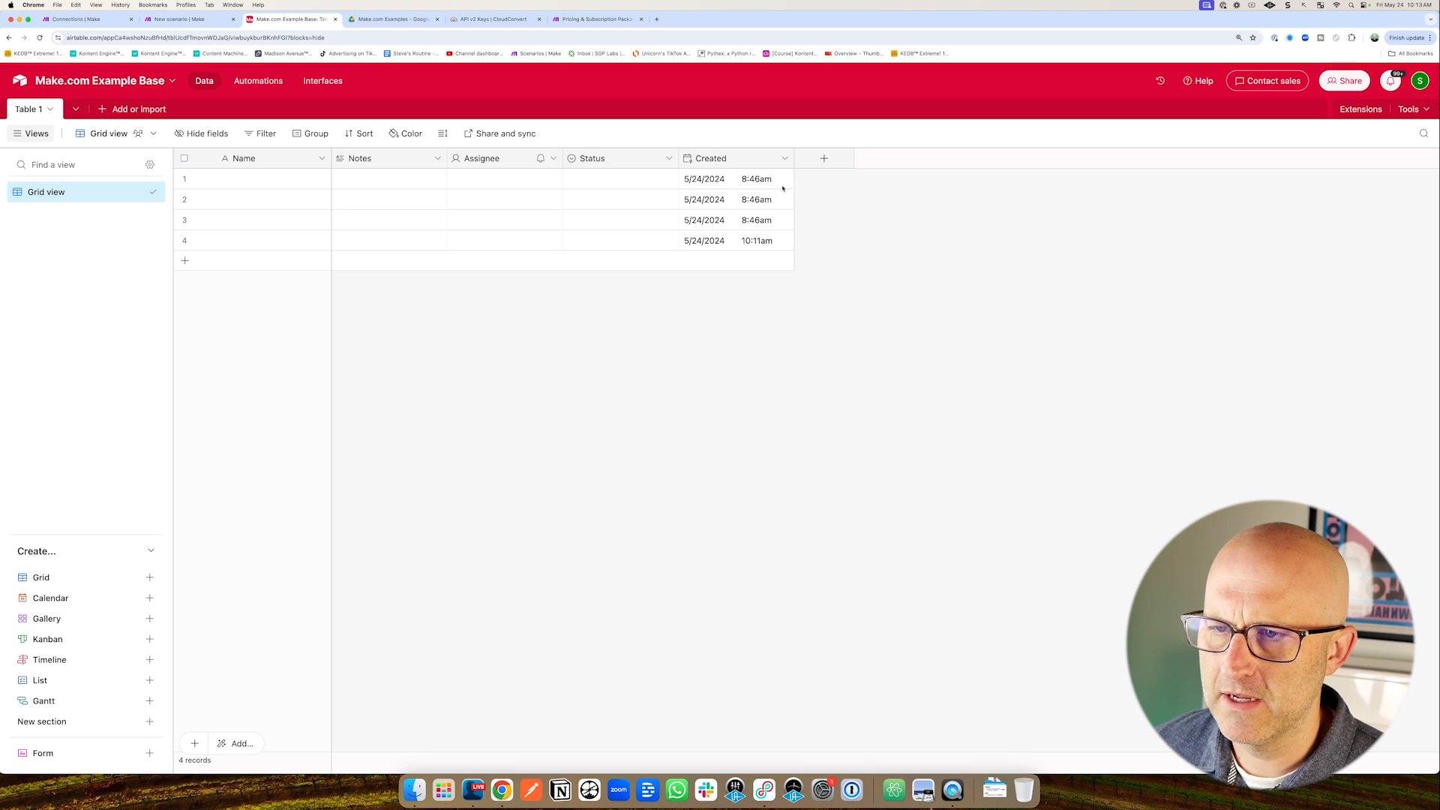
{"action": "mouse_move", "coordinate": [897, 301]}
{"action": "left_mouse_down"}
{"action": "mouse_move", "coordinate": [814, 229]}
{"action": "mouse_move", "coordinate": [811, 244]}
{"action": "left_mouse_up"}
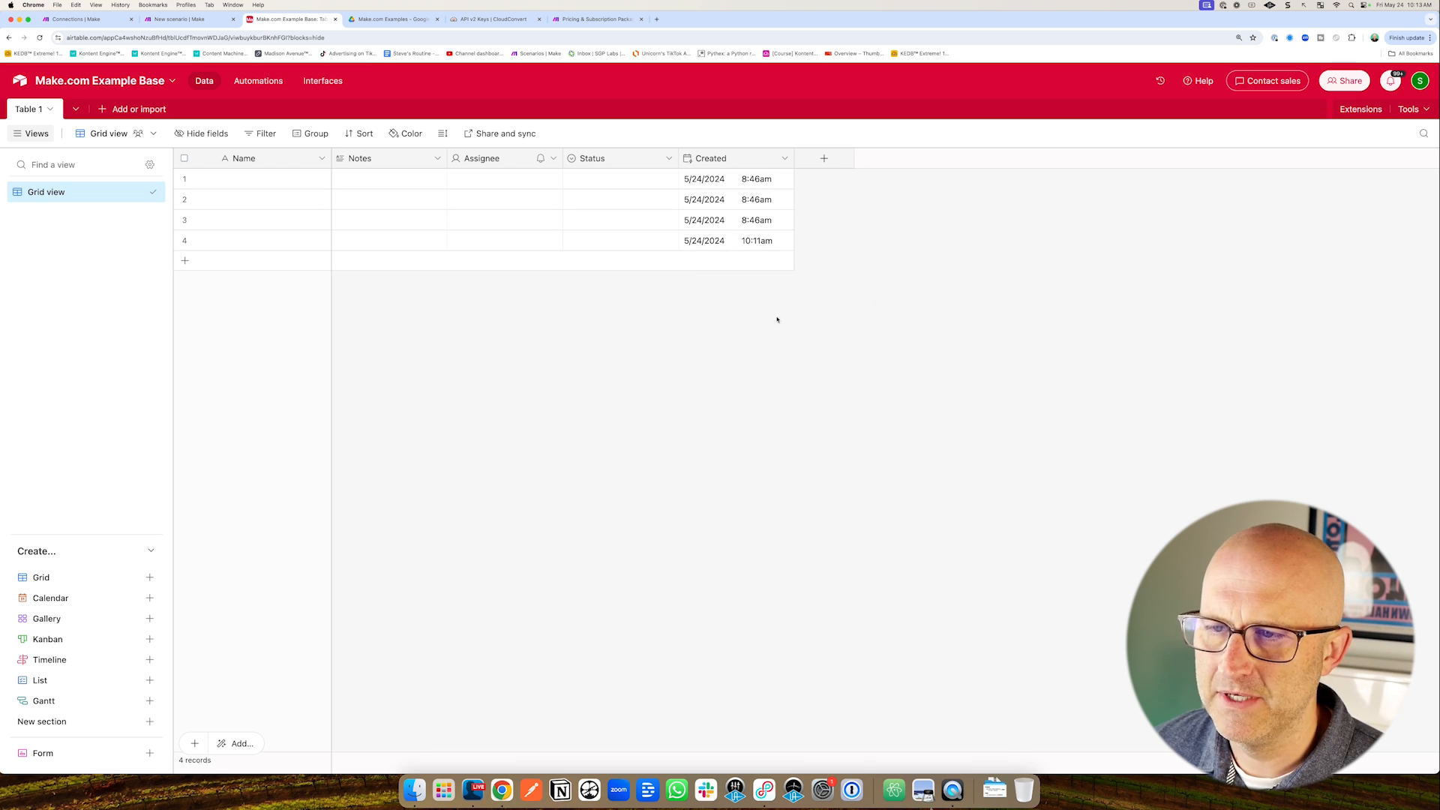
{"action": "left_click", "coordinate": [184, 19]}
{"action": "left_click_drag", "start_coordinate": [283, 572], "coordinate": [244, 688]}
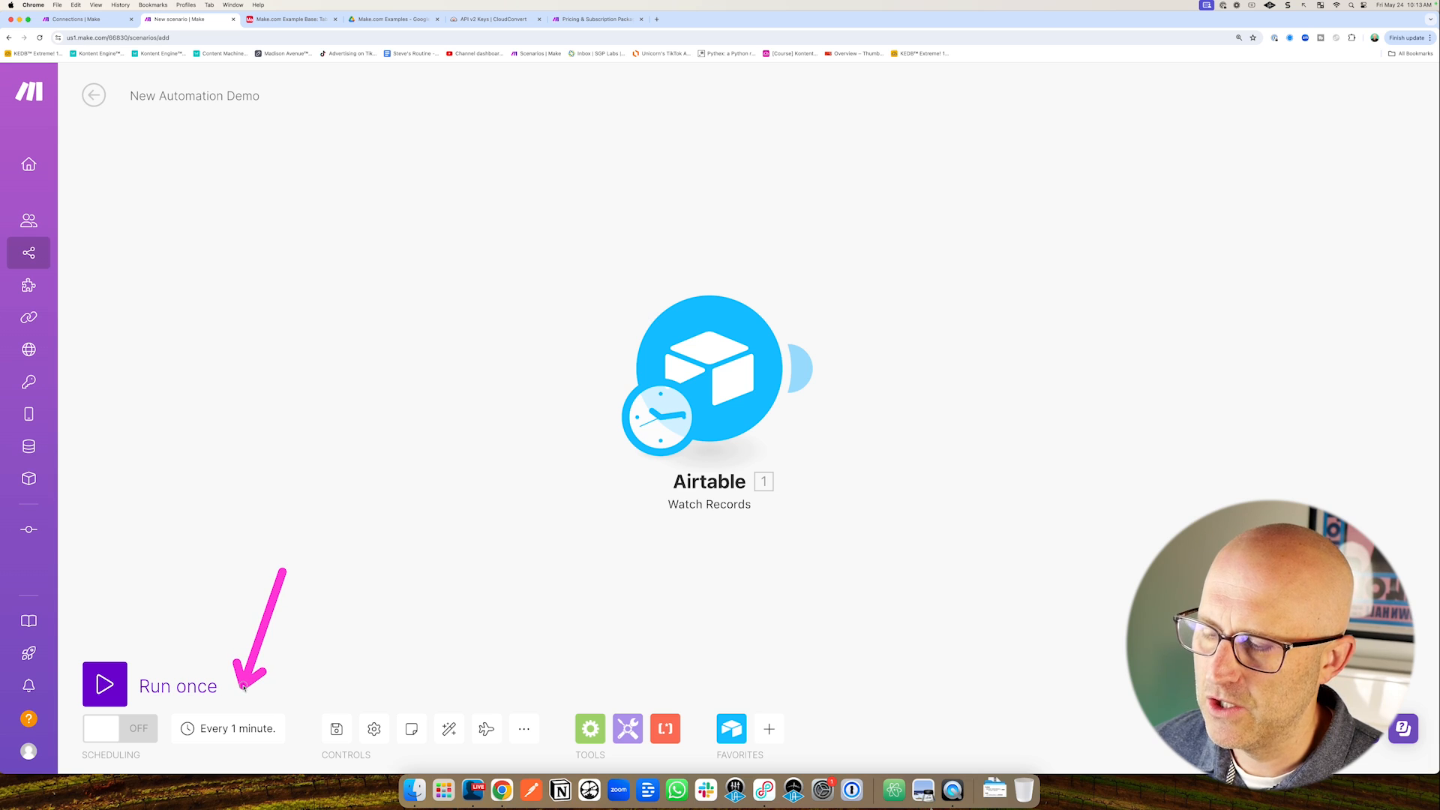
{"action": "left_click_drag", "start_coordinate": [271, 583], "coordinate": [246, 692]}
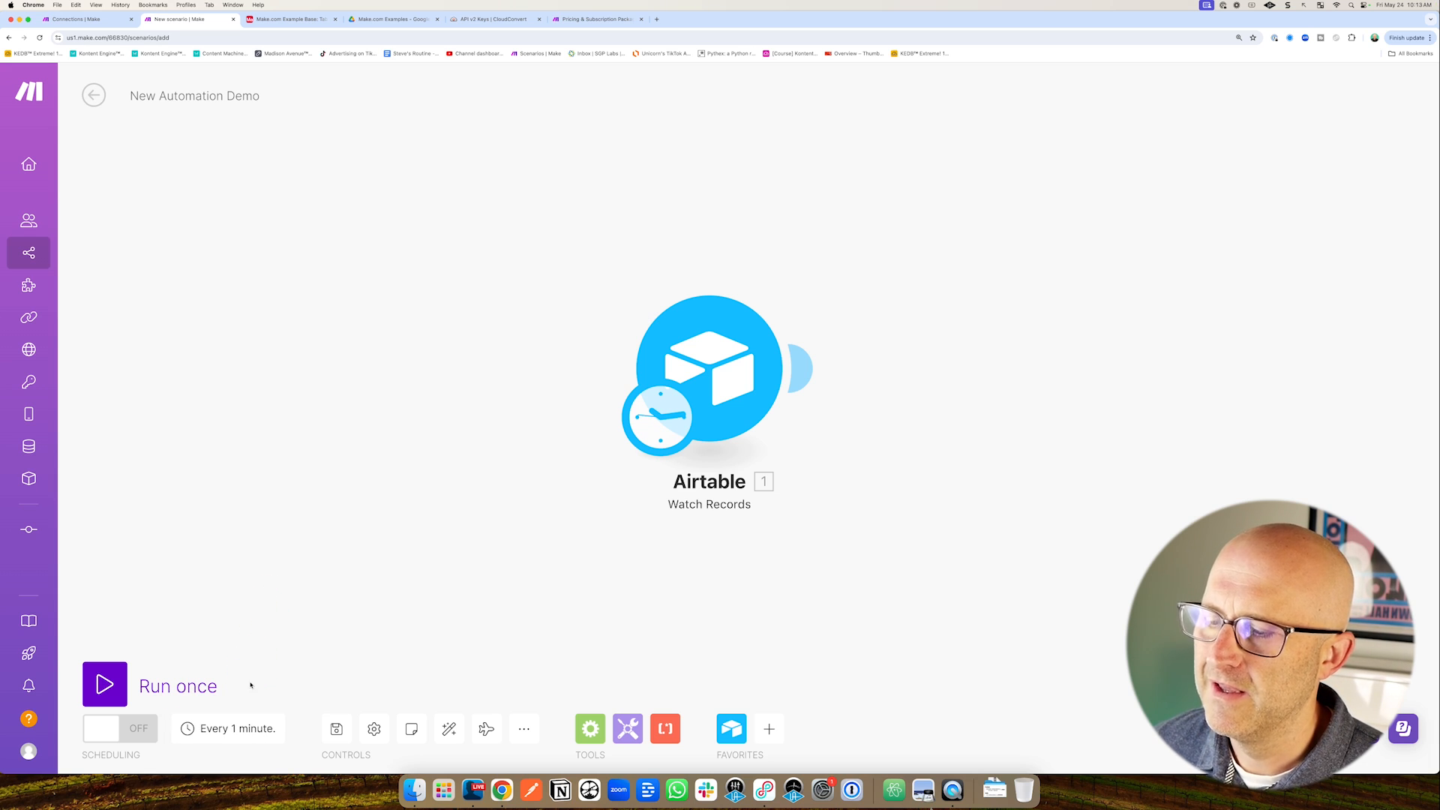
{"action": "left_click_drag", "start_coordinate": [283, 576], "coordinate": [244, 696]}
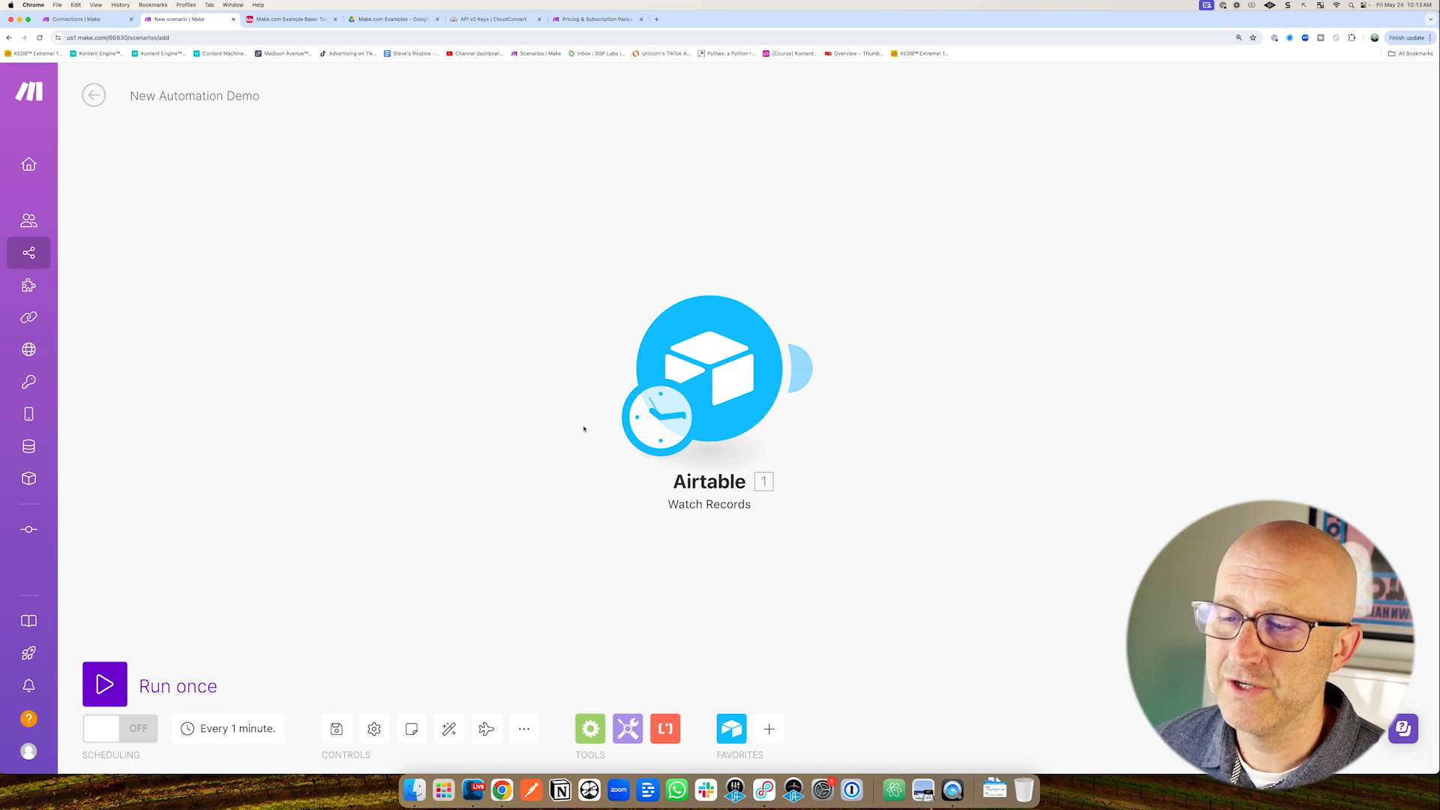
{"action": "left_click_drag", "start_coordinate": [898, 554], "coordinate": [785, 442]}
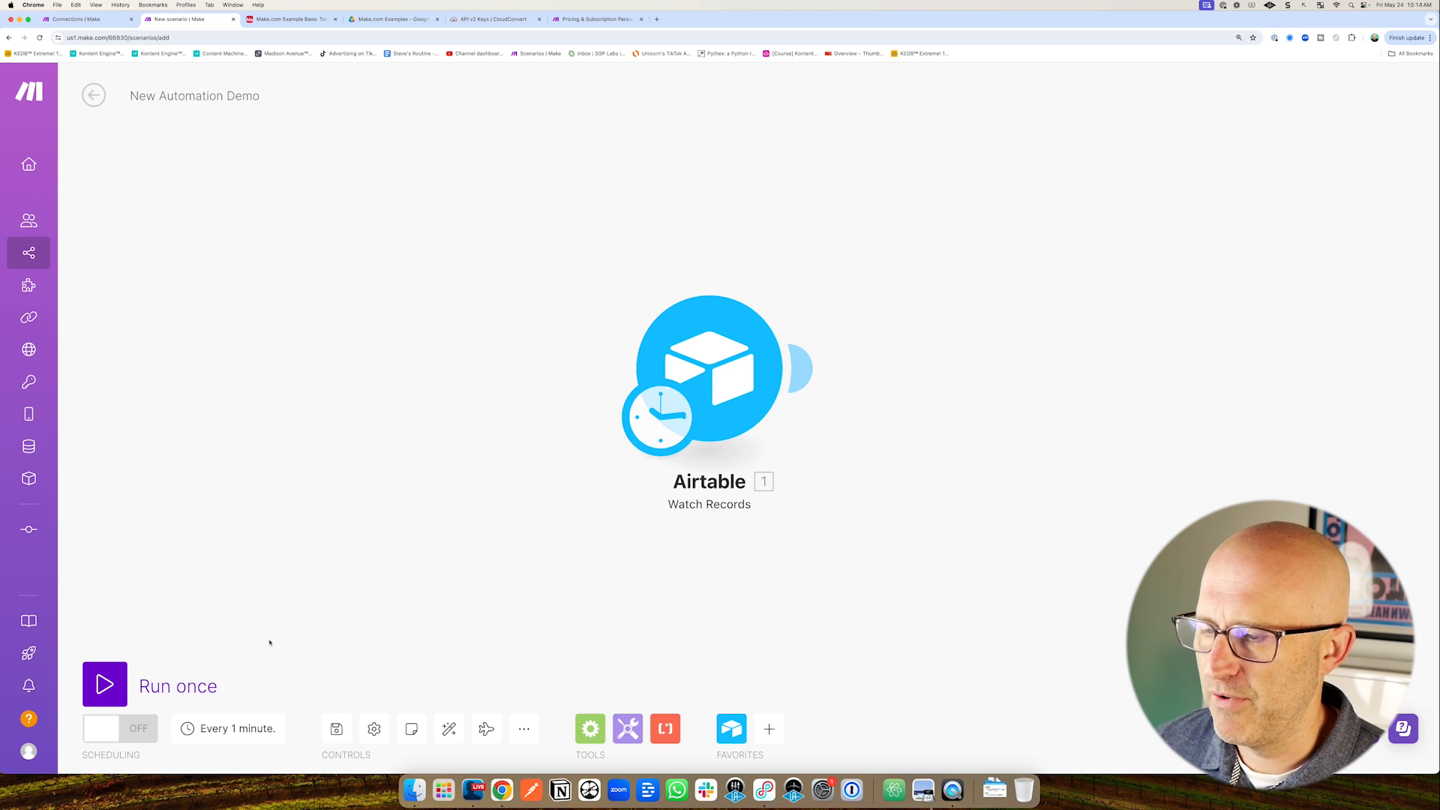
{"action": "left_click_drag", "start_coordinate": [277, 589], "coordinate": [232, 676]}
Change the schedule interval back to 15 minutes and confirm.
{"action": "left_click", "coordinate": [228, 728]}
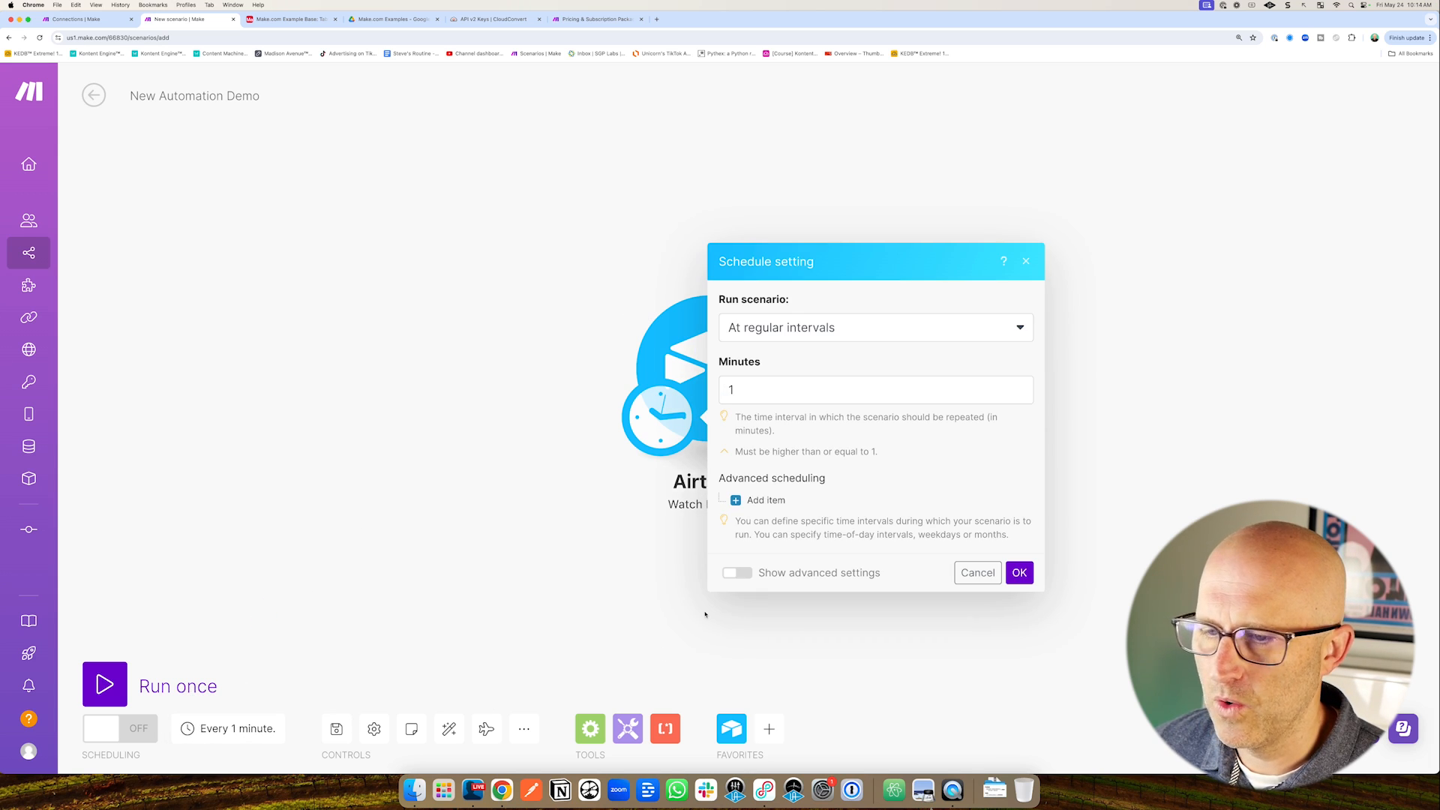
{"action": "left_click", "coordinate": [751, 393]}
{"action": "left_click_drag", "start_coordinate": [1081, 452], "coordinate": [1026, 552]}
{"action": "left_click", "coordinate": [1019, 572]}
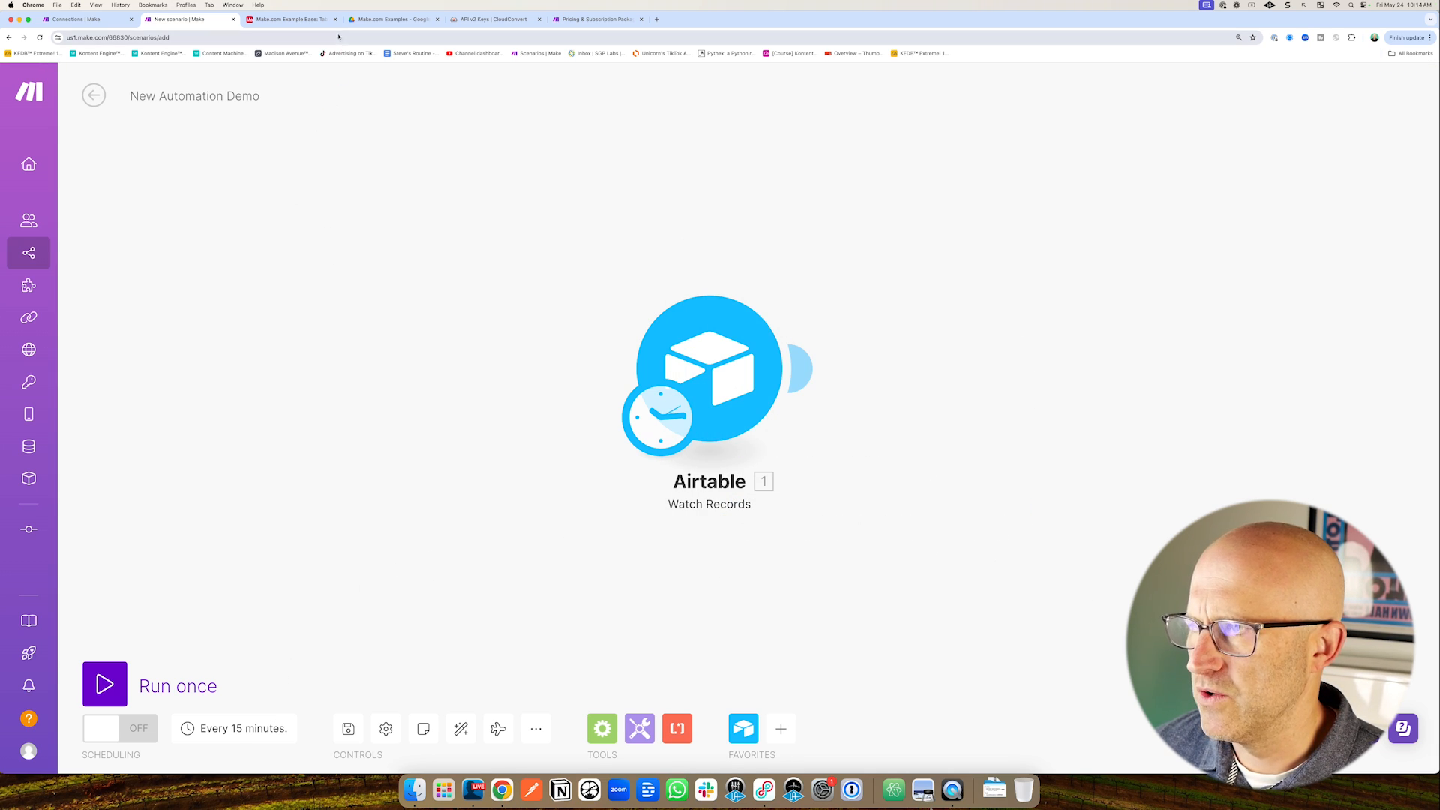
Add a fifth empty record, created 10:14am, to Airtable's Table 1.
{"action": "left_click", "coordinate": [289, 19]}
{"action": "left_click_drag", "start_coordinate": [255, 386], "coordinate": [200, 296]}
{"action": "left_click", "coordinate": [184, 260]}
{"action": "left_click", "coordinate": [183, 22]}
{"action": "left_click_drag", "start_coordinate": [534, 253], "coordinate": [634, 312]}
{"action": "left_click_drag", "start_coordinate": [804, 180], "coordinate": [754, 289]}
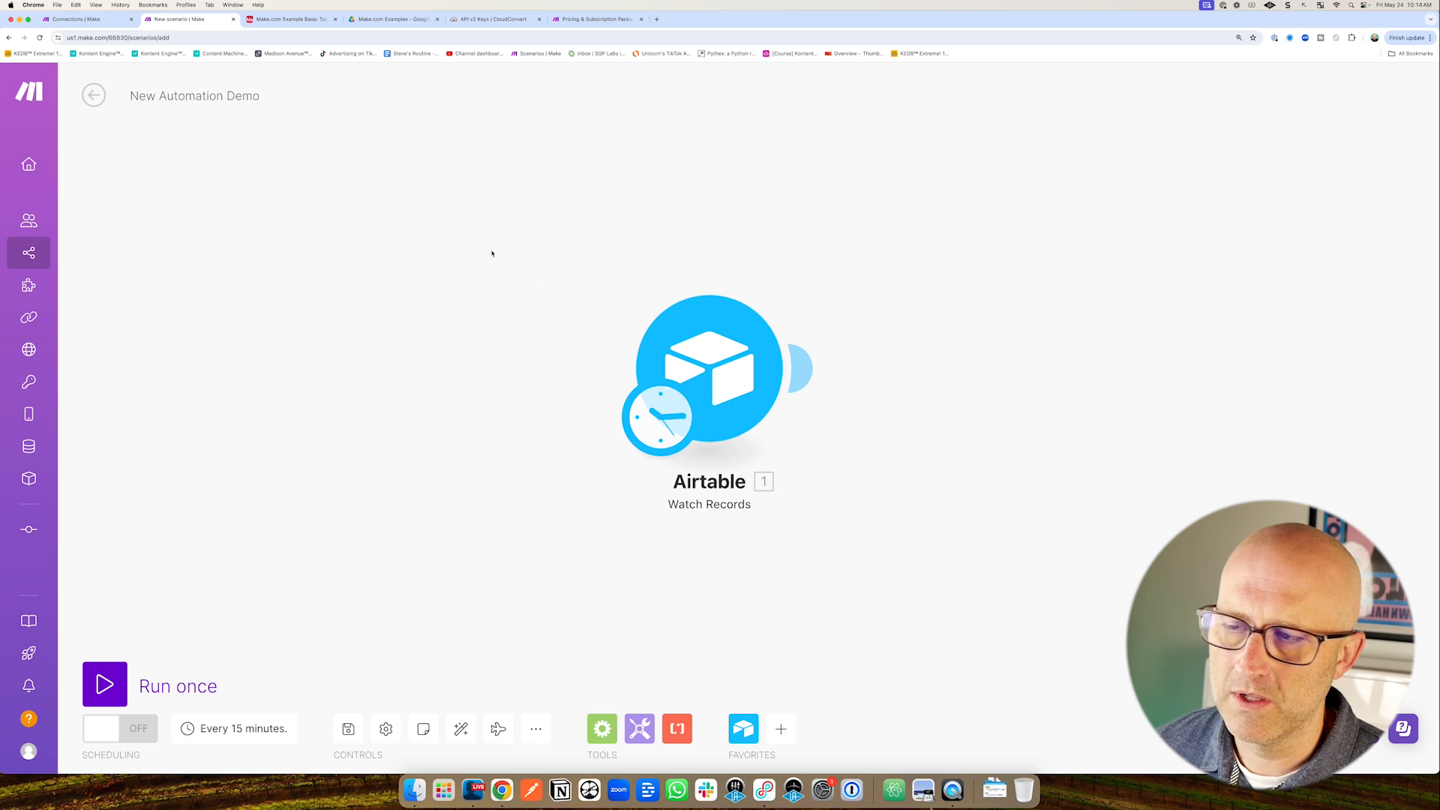
Review the new records in the Airtable base and return to the Make scenario.
{"action": "left_click", "coordinate": [295, 20]}
{"action": "left_click_drag", "start_coordinate": [399, 402], "coordinate": [338, 333]}
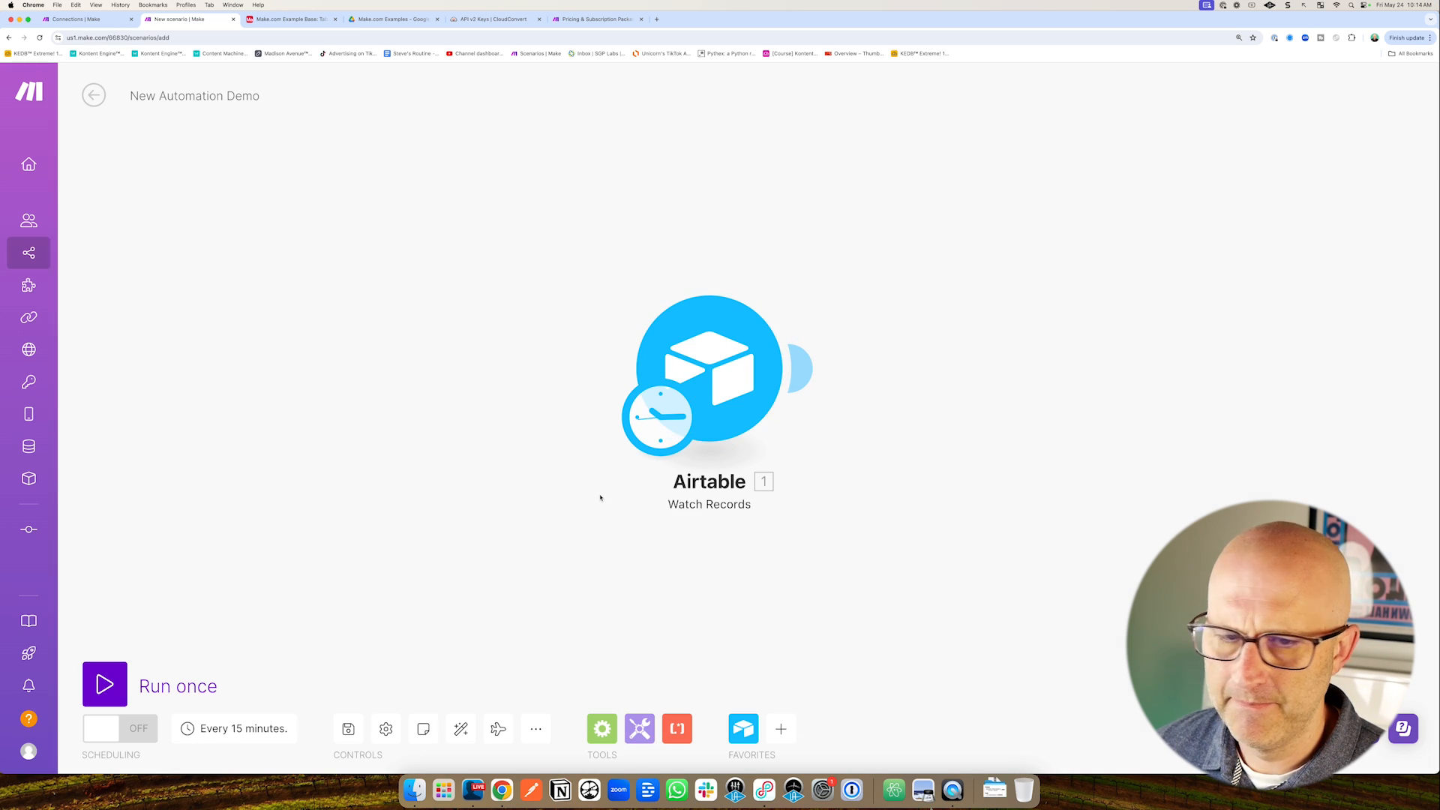
{"action": "left_click_drag", "start_coordinate": [490, 250], "coordinate": [614, 317]}
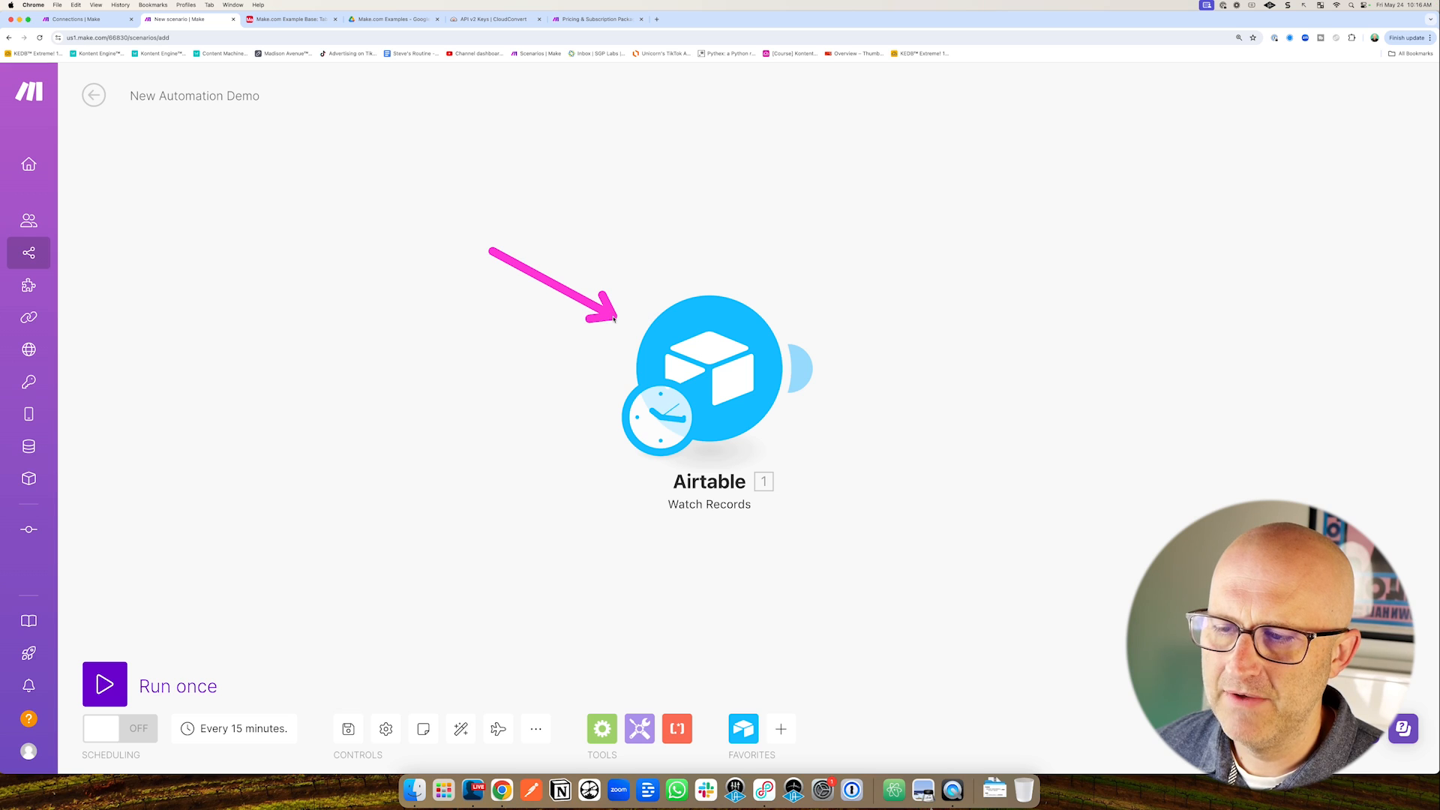
{"action": "left_click_drag", "start_coordinate": [587, 567], "coordinate": [635, 477]}
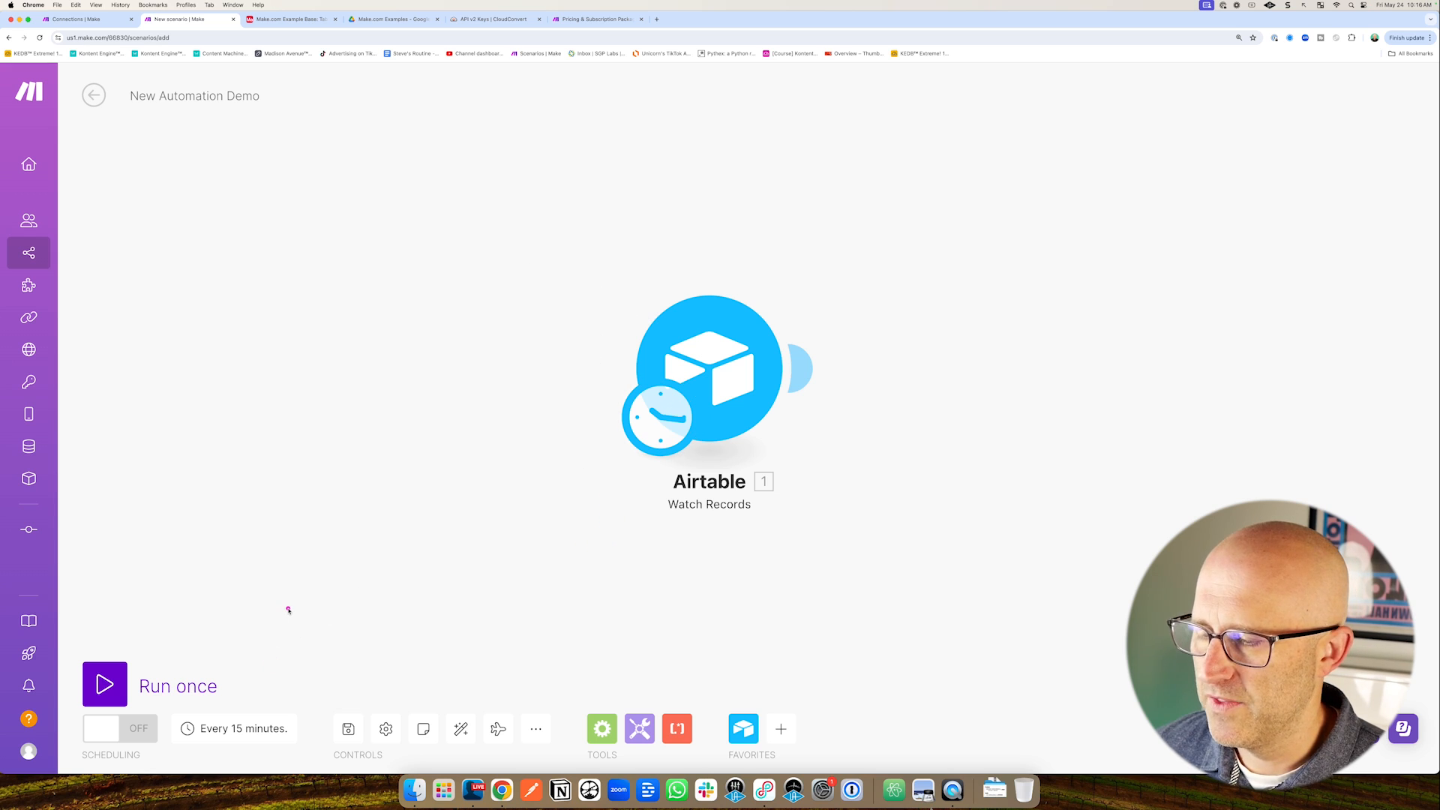
{"action": "left_click_drag", "start_coordinate": [289, 602], "coordinate": [242, 694]}
{"action": "left_click_drag", "start_coordinate": [725, 626], "coordinate": [720, 533]}
{"action": "left_click_drag", "start_coordinate": [287, 609], "coordinate": [241, 694]}
{"action": "left_click", "coordinate": [300, 19]}
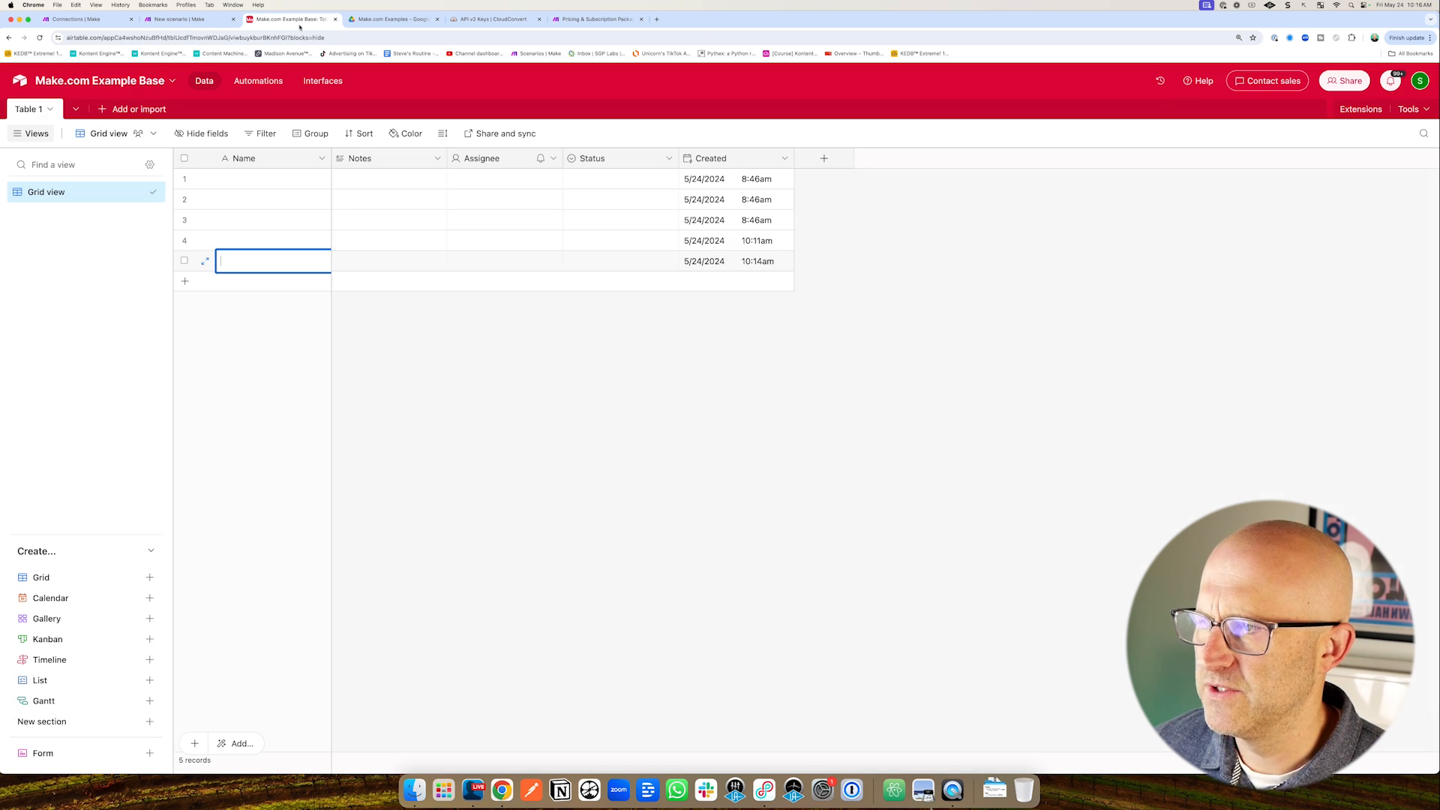
{"action": "mouse_move", "coordinate": [933, 272]}
{"action": "left_mouse_down"}
{"action": "mouse_move", "coordinate": [874, 238]}
{"action": "mouse_move", "coordinate": [820, 247]}
{"action": "left_mouse_up"}
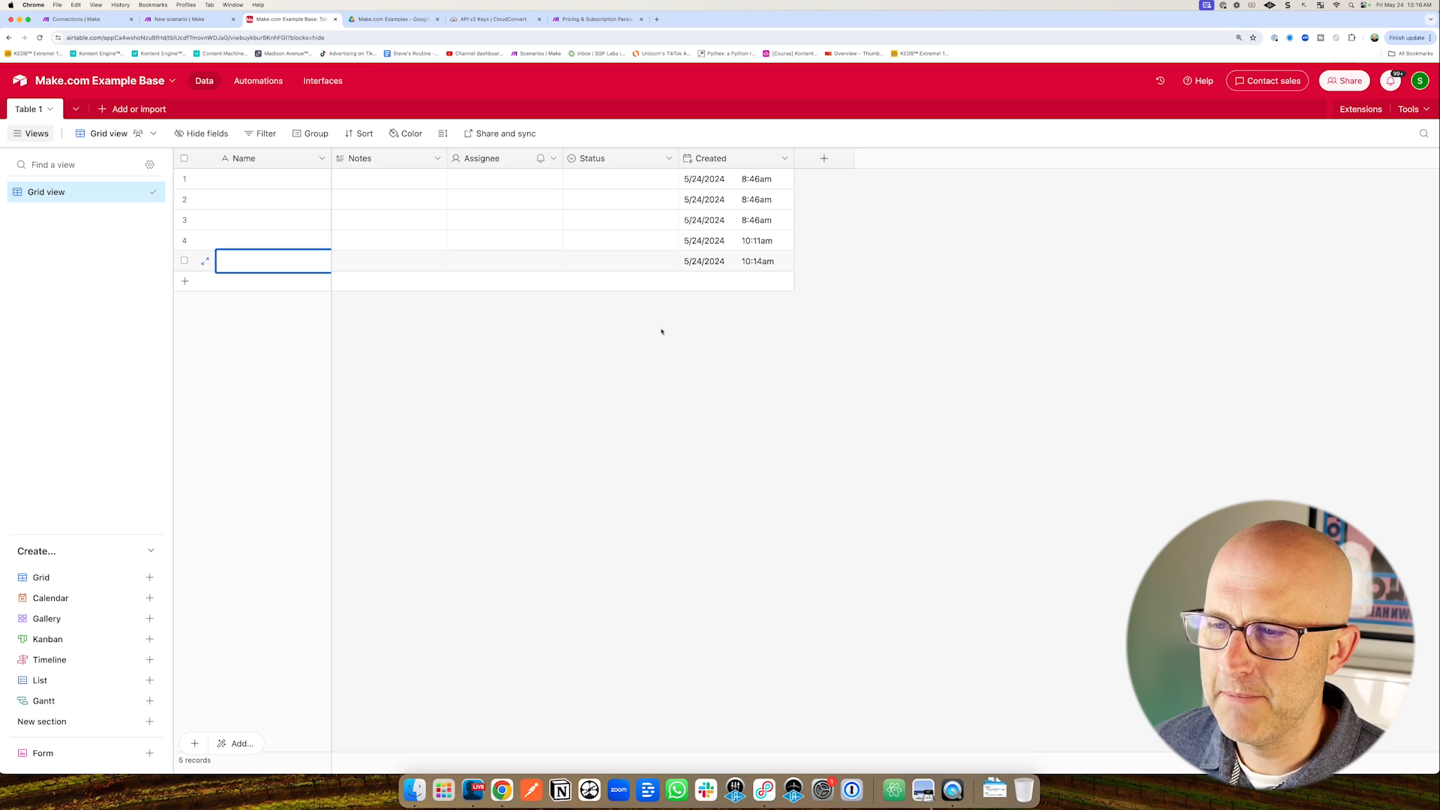
{"action": "key", "text": "ctrl+shift+Tab"}
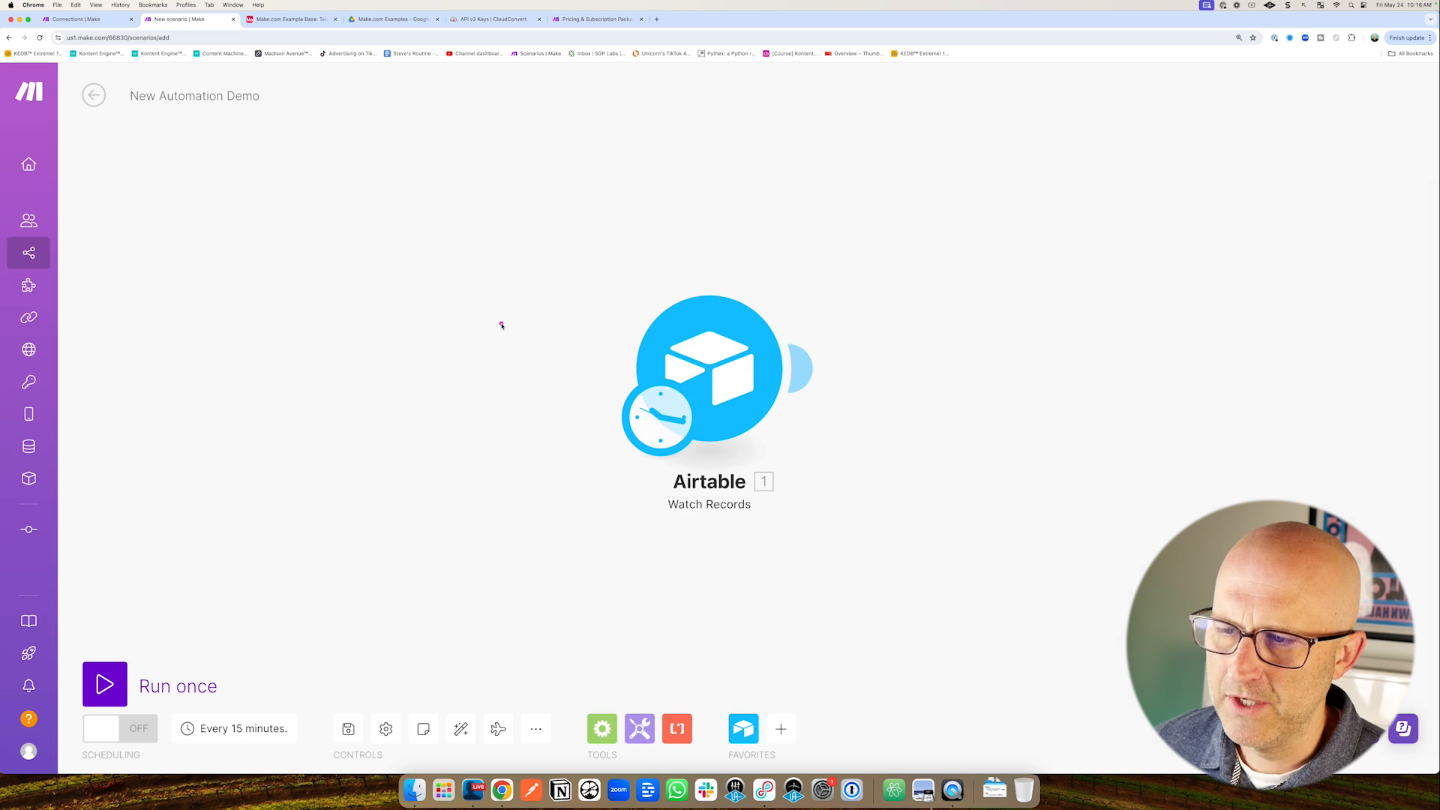
Replace the Airtable module with a Webhooks Custom webhook trigger.
{"action": "left_click_drag", "start_coordinate": [525, 328], "coordinate": [593, 331]}
{"action": "right_click", "coordinate": [721, 367]}
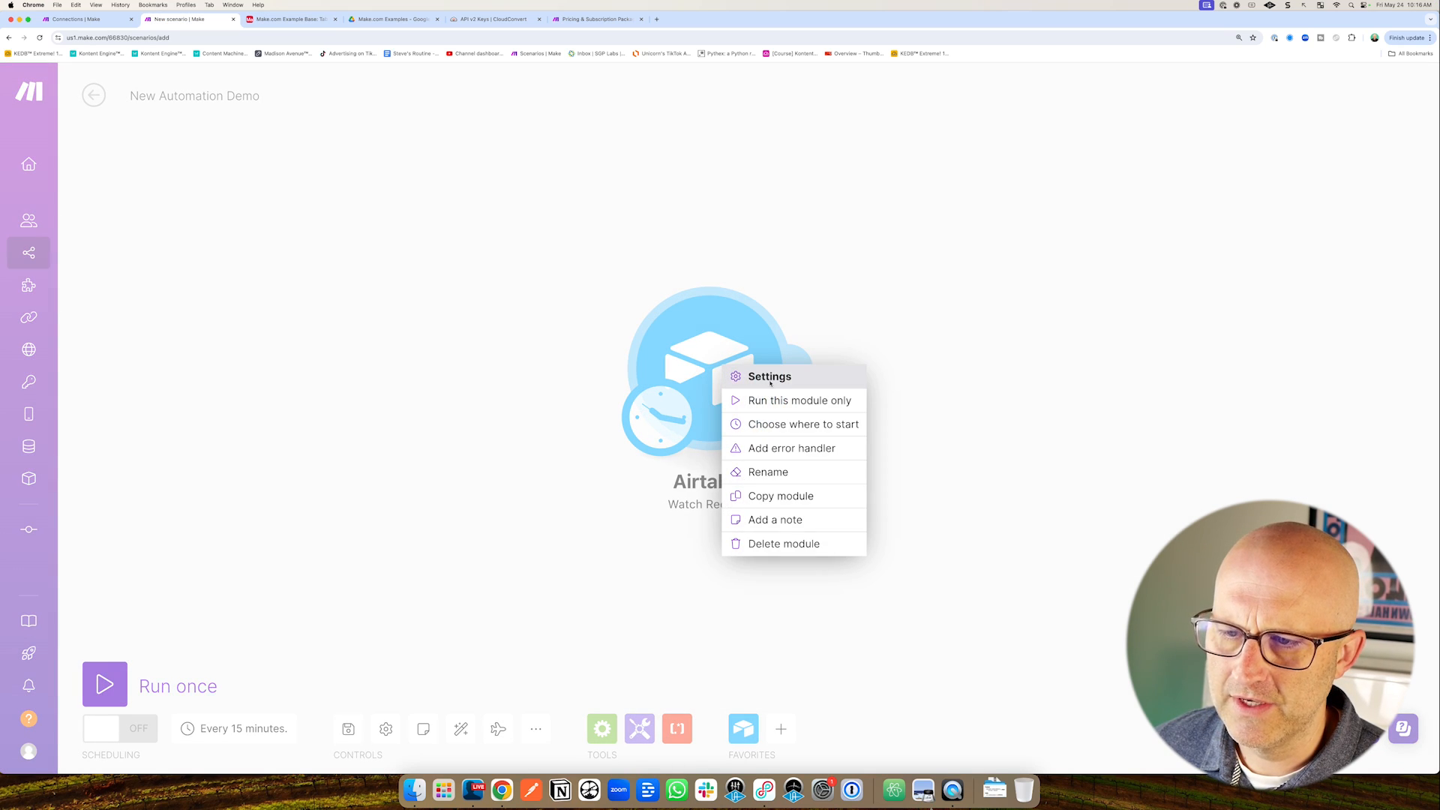
{"action": "left_click", "coordinate": [831, 544]}
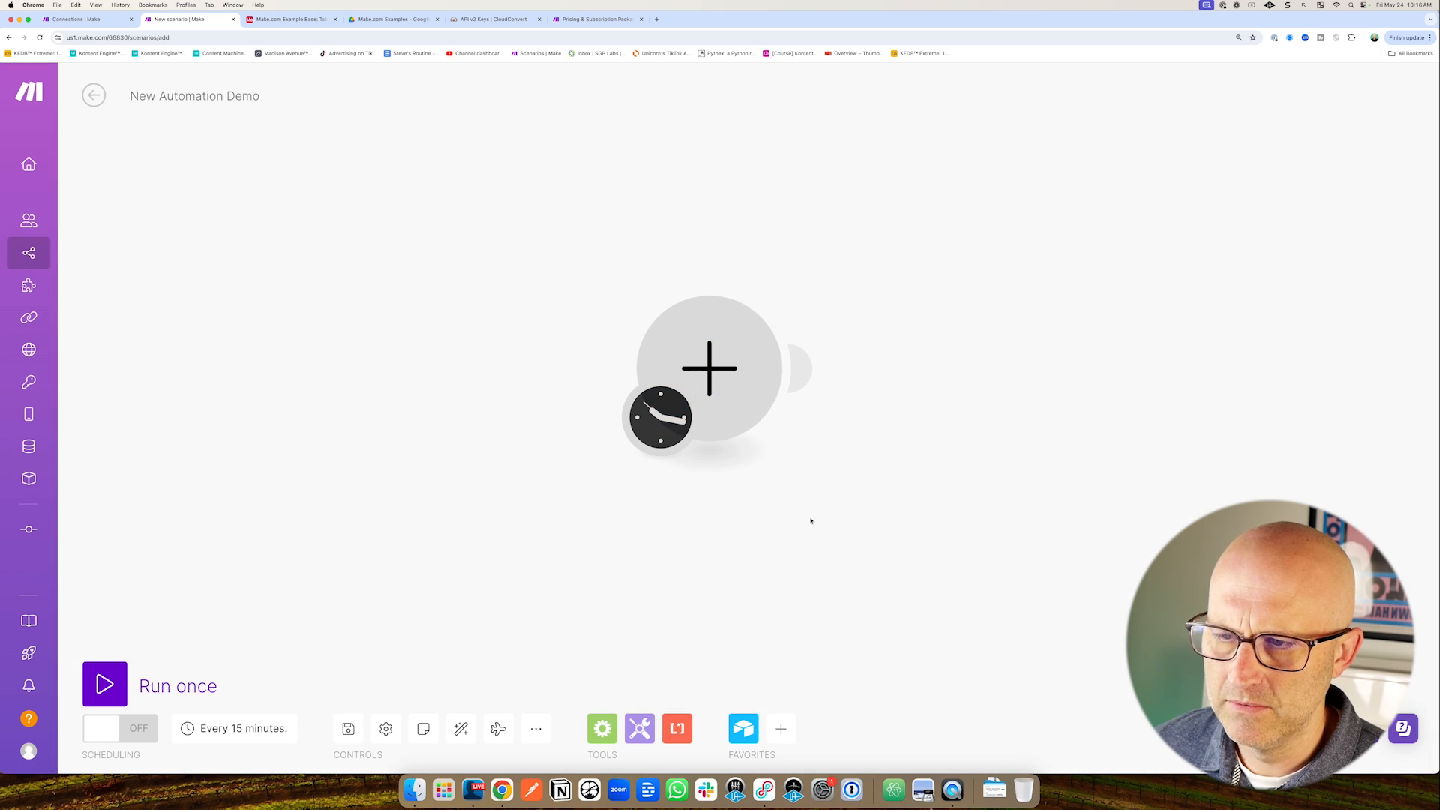
{"action": "left_click", "coordinate": [734, 395]}
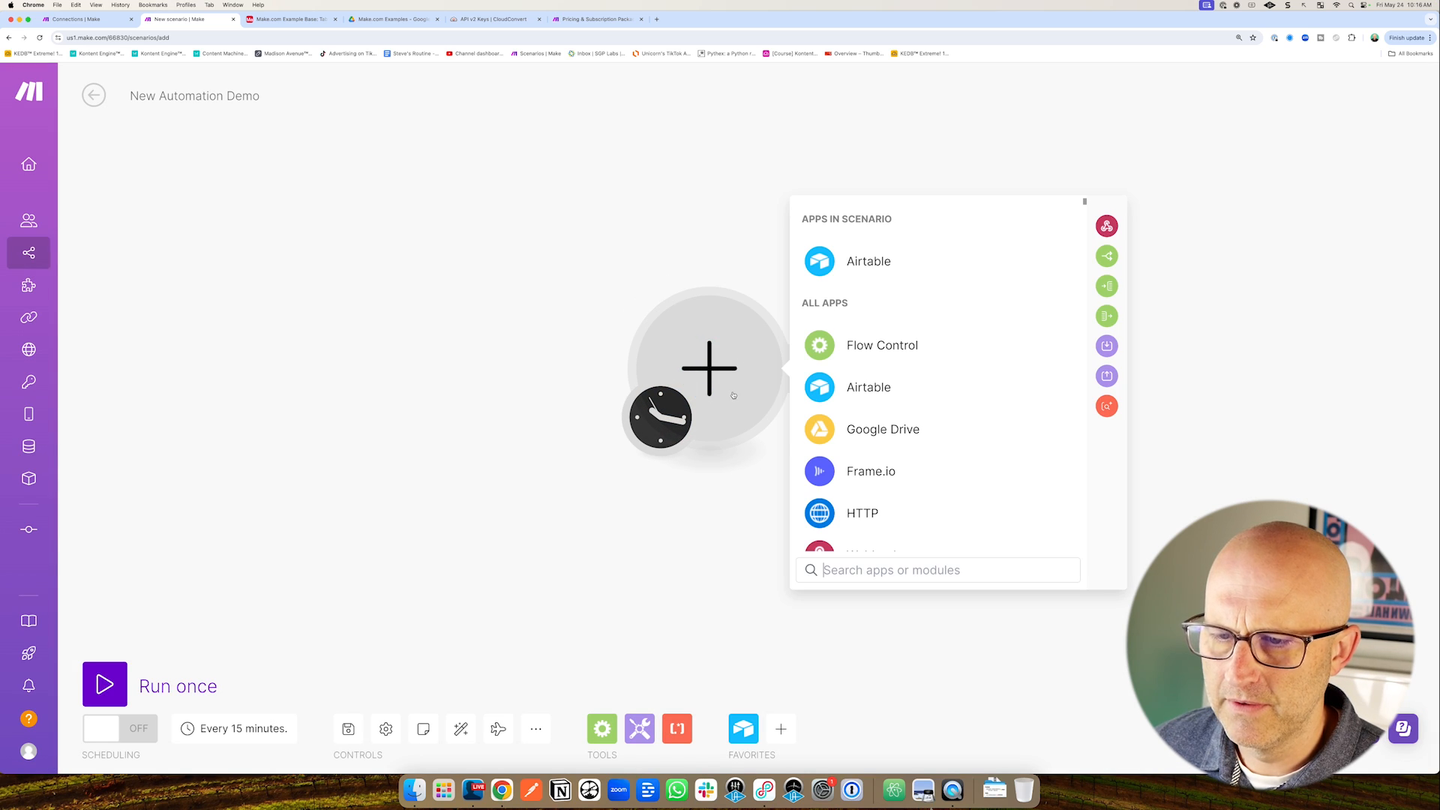
{"action": "type", "text": "webhooks"}
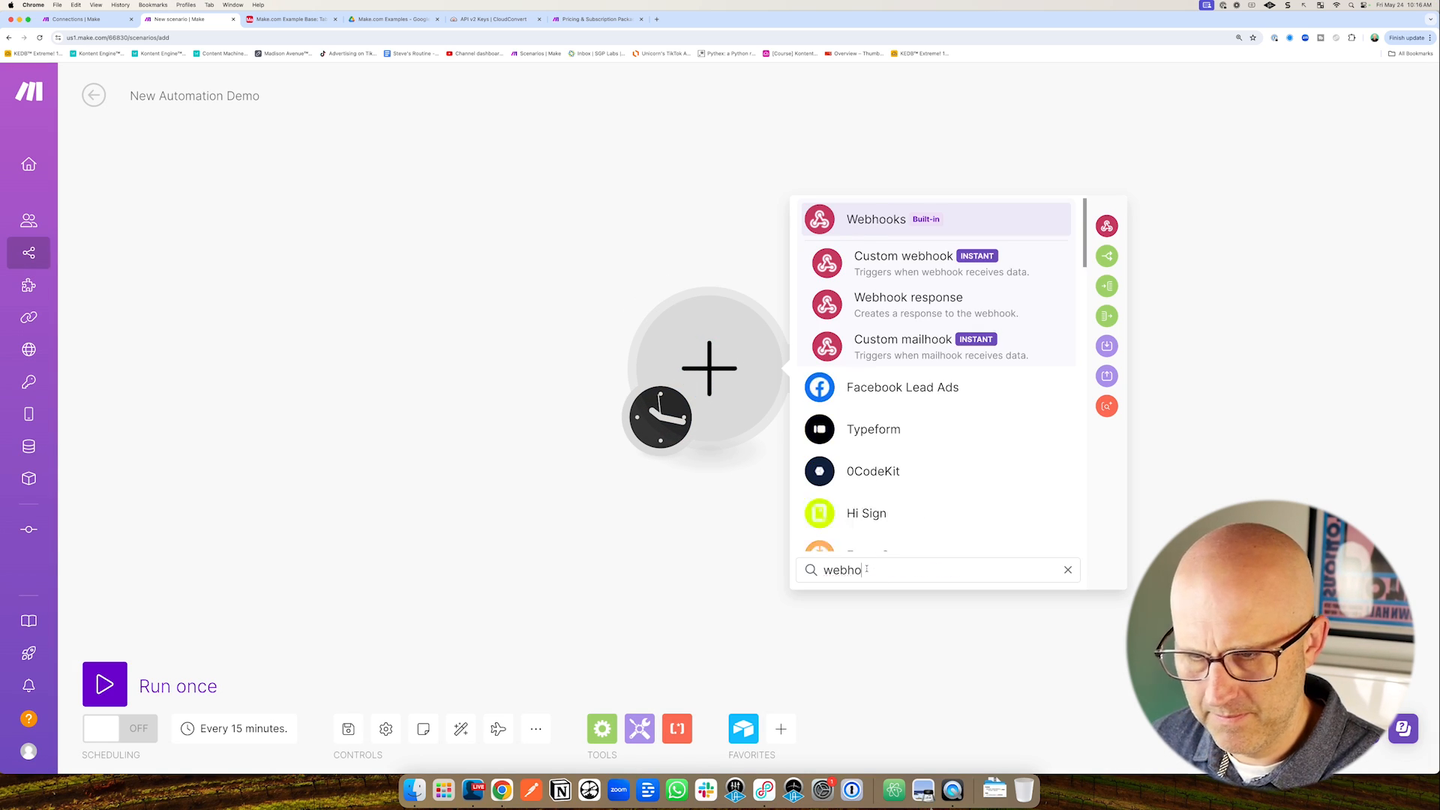
{"action": "left_click", "coordinate": [870, 385]}
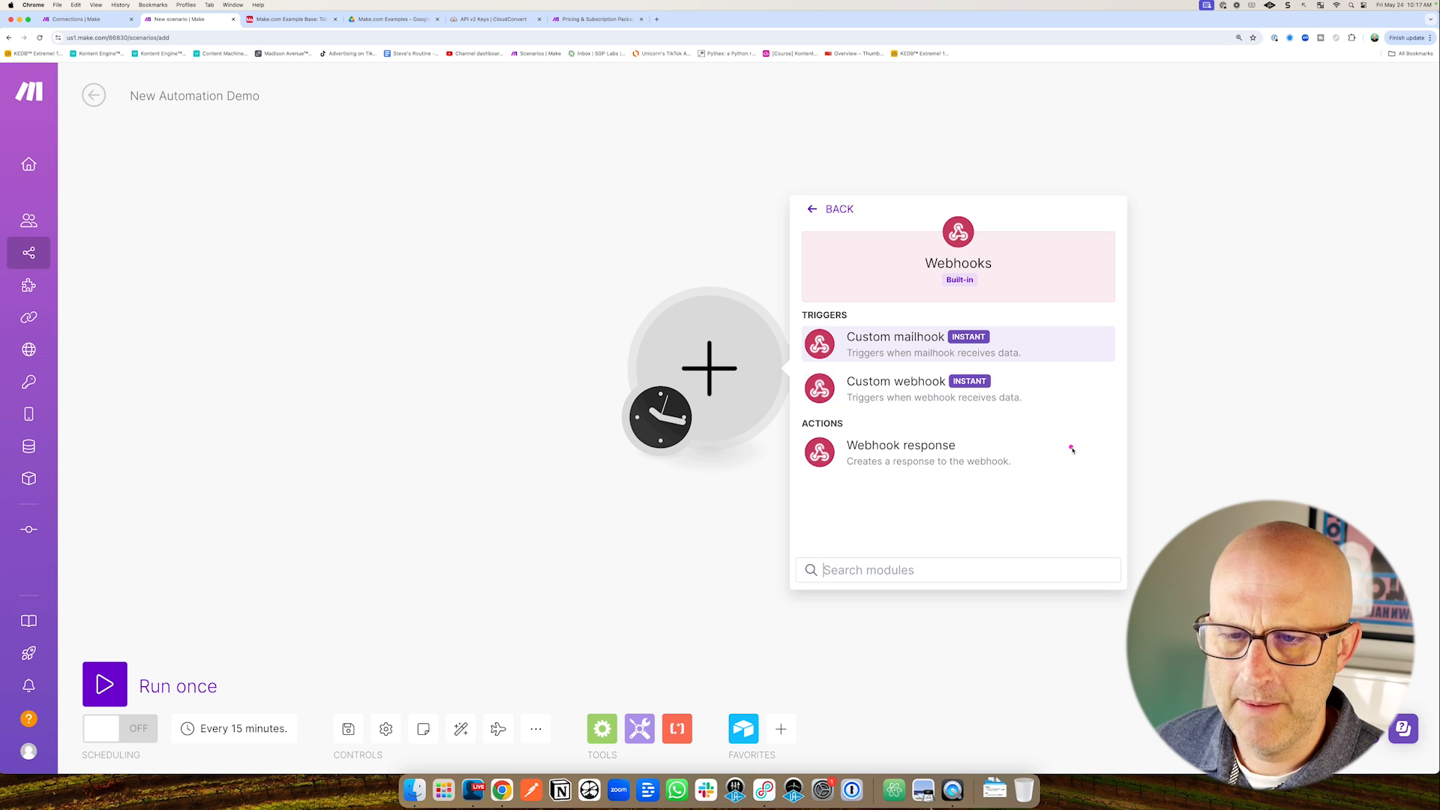
{"action": "mouse_move", "coordinate": [1093, 466]}
{"action": "left_mouse_down"}
{"action": "mouse_move", "coordinate": [932, 415]}
{"action": "mouse_move", "coordinate": [918, 394]}
{"action": "mouse_move", "coordinate": [939, 394]}
{"action": "left_mouse_up"}
{"action": "mouse_move", "coordinate": [1082, 340]}
{"action": "left_mouse_down"}
{"action": "mouse_move", "coordinate": [960, 377]}
{"action": "mouse_move", "coordinate": [997, 384]}
{"action": "left_mouse_up"}
{"action": "mouse_move", "coordinate": [919, 527]}
{"action": "left_mouse_down"}
{"action": "mouse_move", "coordinate": [891, 457]}
{"action": "mouse_move", "coordinate": [900, 414]}
{"action": "mouse_move", "coordinate": [998, 406]}
{"action": "left_mouse_up"}
{"action": "left_click", "coordinate": [910, 381]}
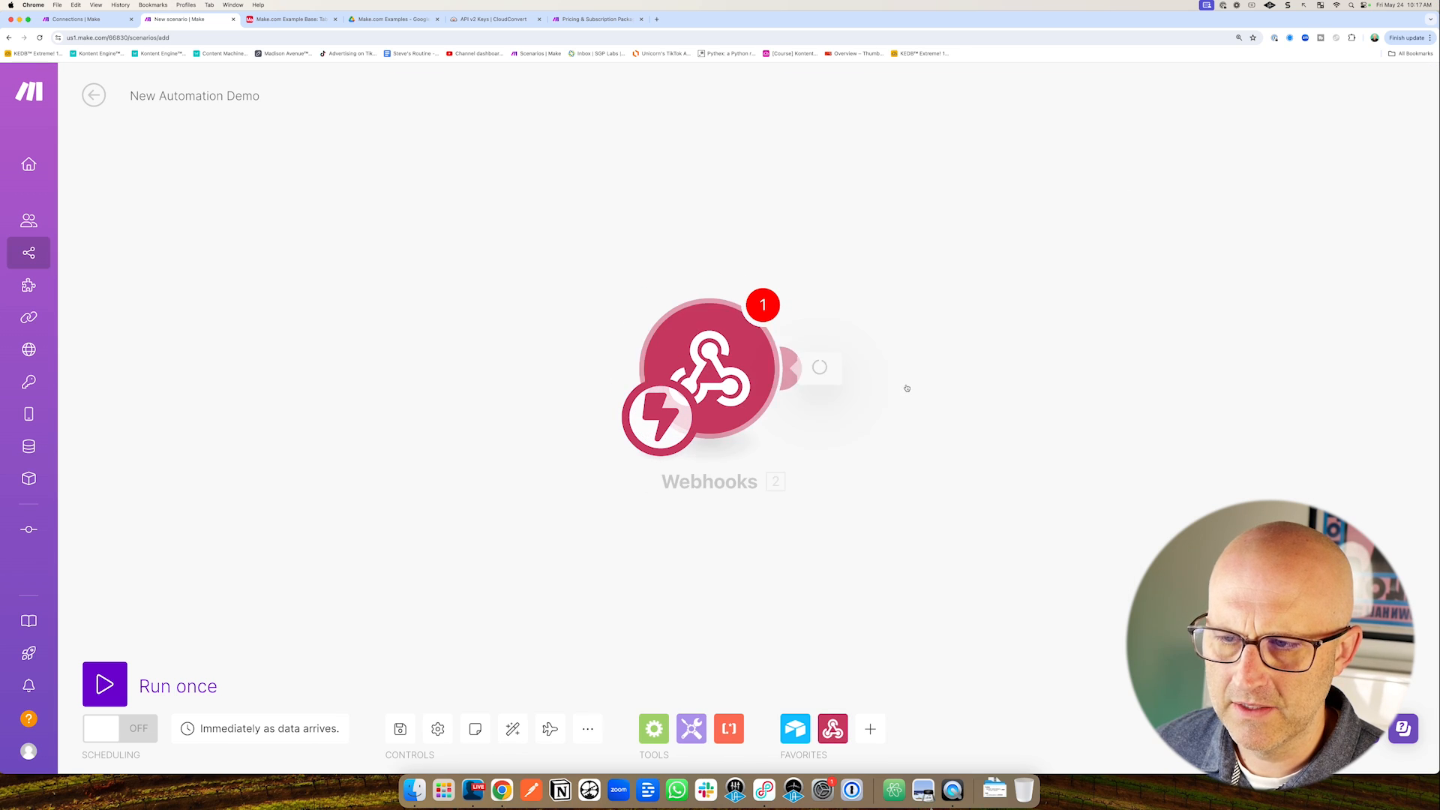
Create a new webhook keeping the default name 'My gateway-webhook webhook' and confirm.
{"action": "left_click_drag", "start_coordinate": [547, 517], "coordinate": [620, 455]}
{"action": "left_click_drag", "start_coordinate": [974, 259], "coordinate": [900, 329]}
{"action": "left_click_drag", "start_coordinate": [1180, 268], "coordinate": [1108, 346]}
{"action": "left_click", "coordinate": [1108, 364]}
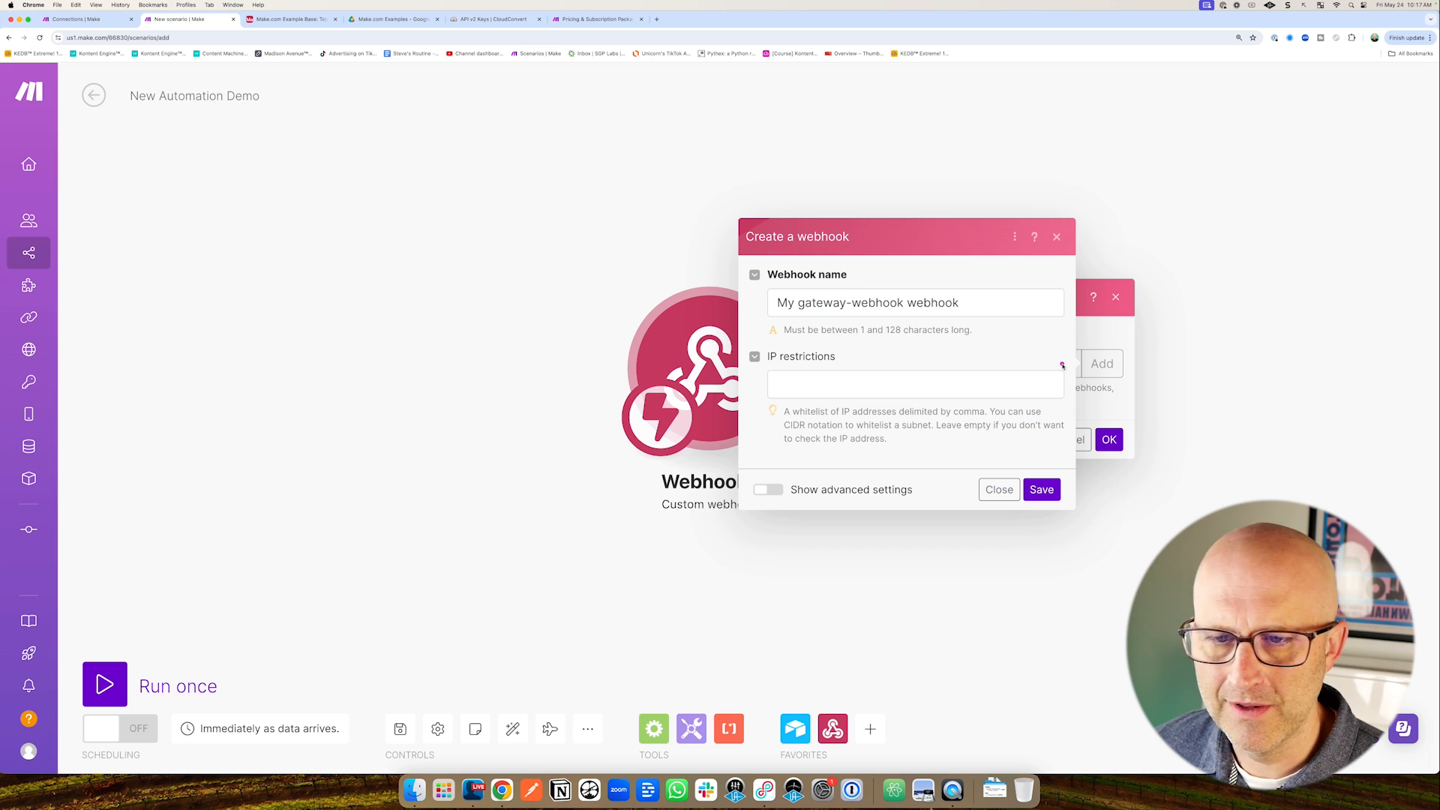
{"action": "left_click", "coordinate": [1042, 490]}
{"action": "mouse_move", "coordinate": [848, 418]}
{"action": "left_mouse_down"}
{"action": "mouse_move", "coordinate": [872, 365]}
{"action": "mouse_move", "coordinate": [977, 354]}
{"action": "left_mouse_up"}
{"action": "left_click_drag", "start_coordinate": [1170, 393], "coordinate": [1117, 486]}
{"action": "left_click", "coordinate": [1110, 493]}
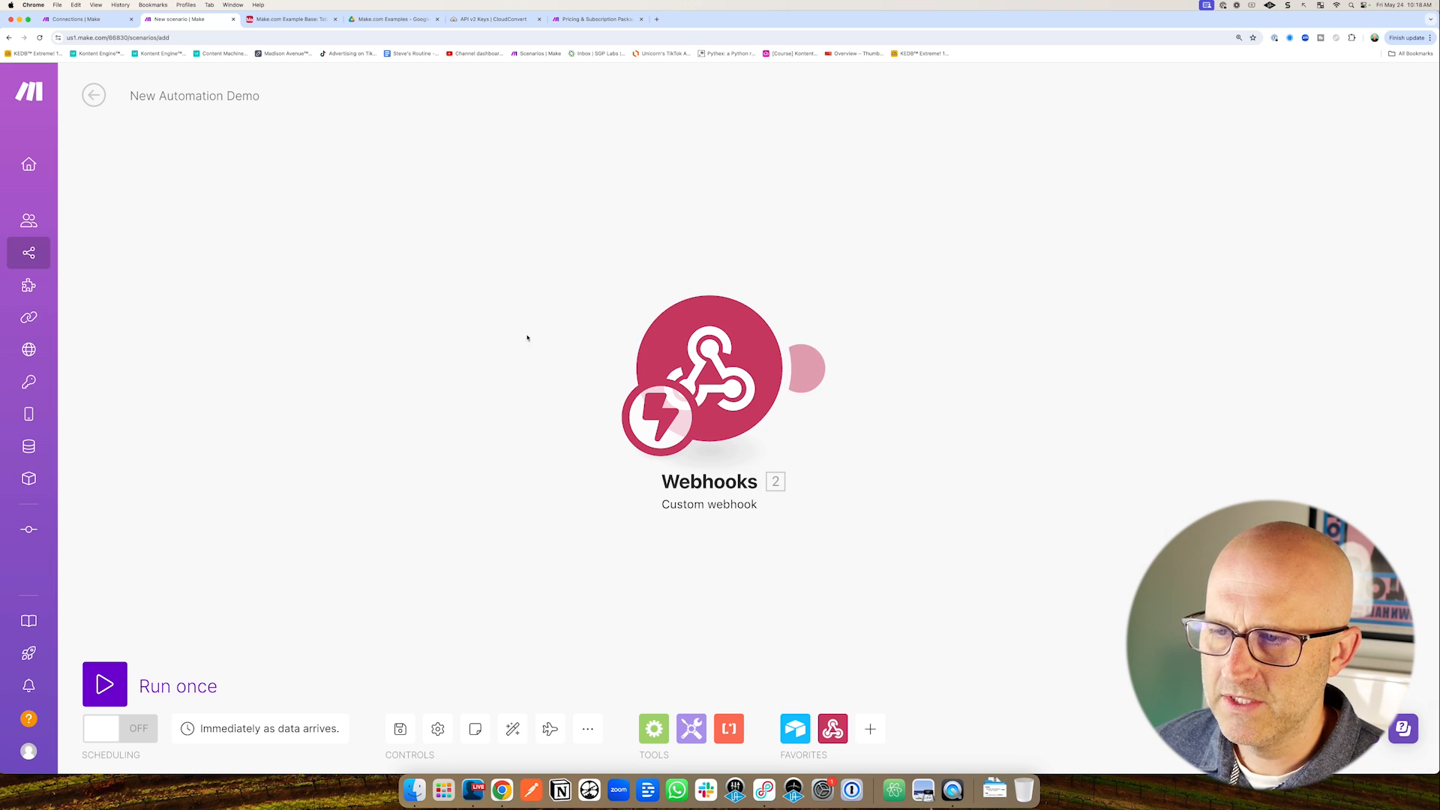
Point out the Webhooks module and the scenario's scheduling settings in Make.
{"action": "left_click_drag", "start_coordinate": [503, 302], "coordinate": [615, 338]}
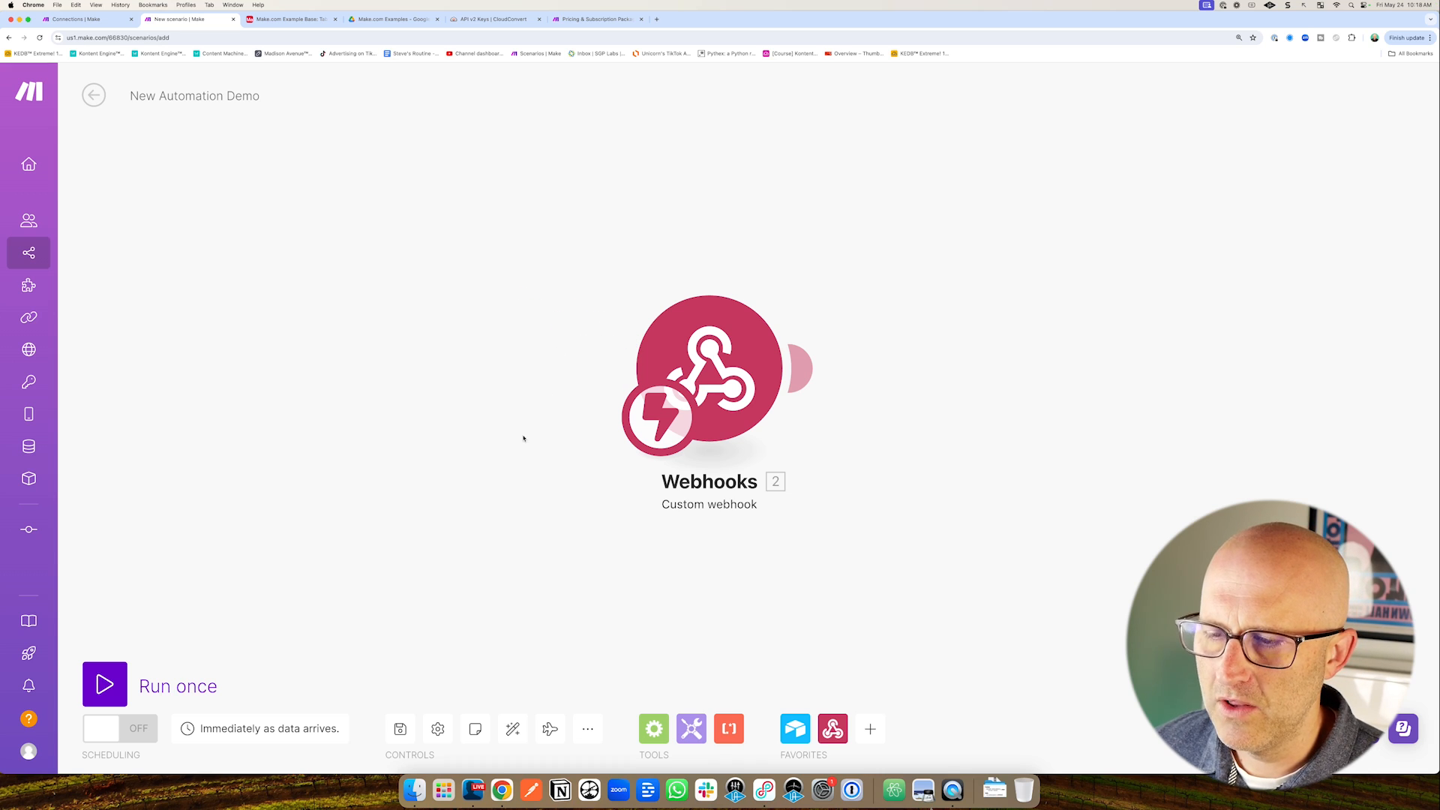
{"action": "left_click_drag", "start_coordinate": [509, 319], "coordinate": [619, 353]}
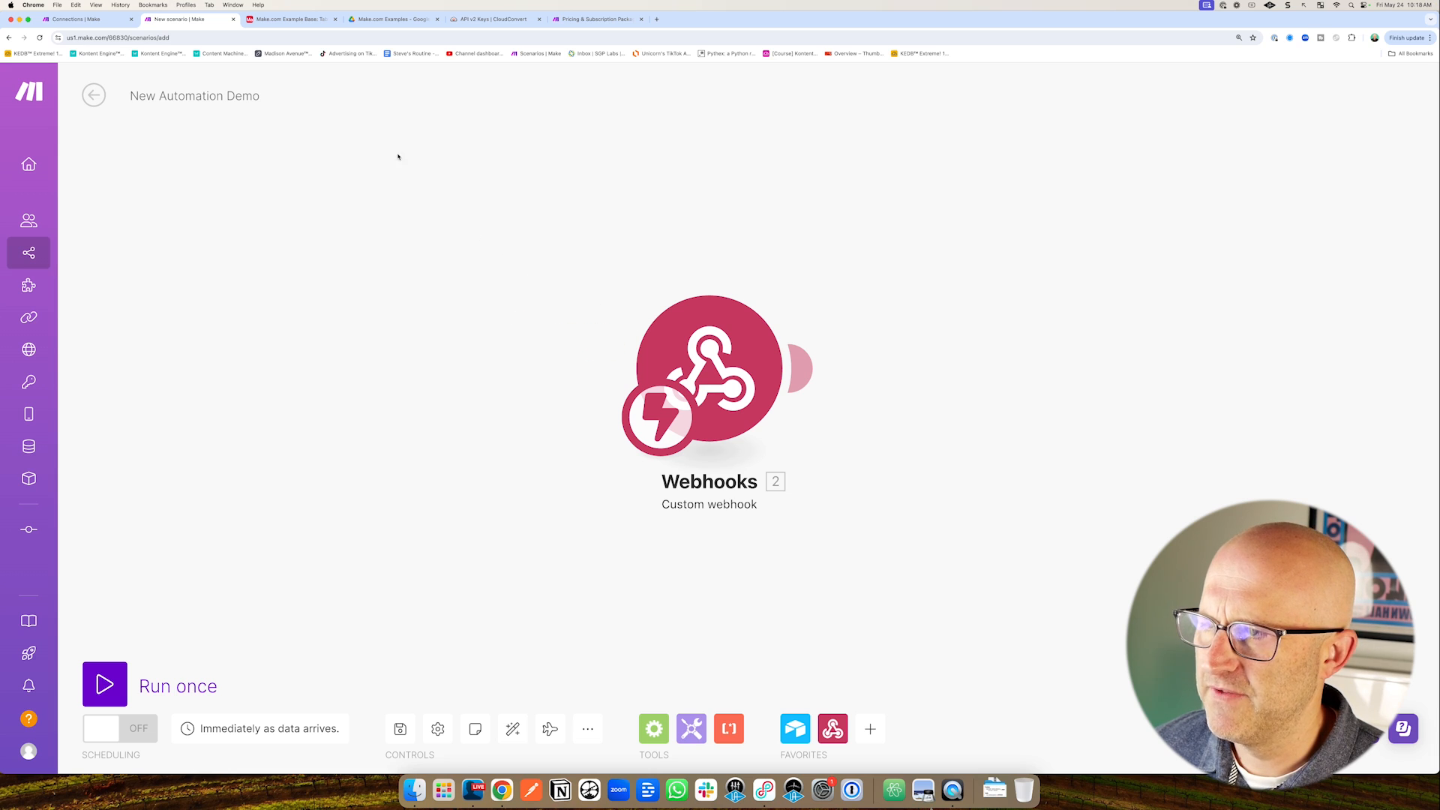
{"action": "left_click_drag", "start_coordinate": [307, 154], "coordinate": [284, 59]}
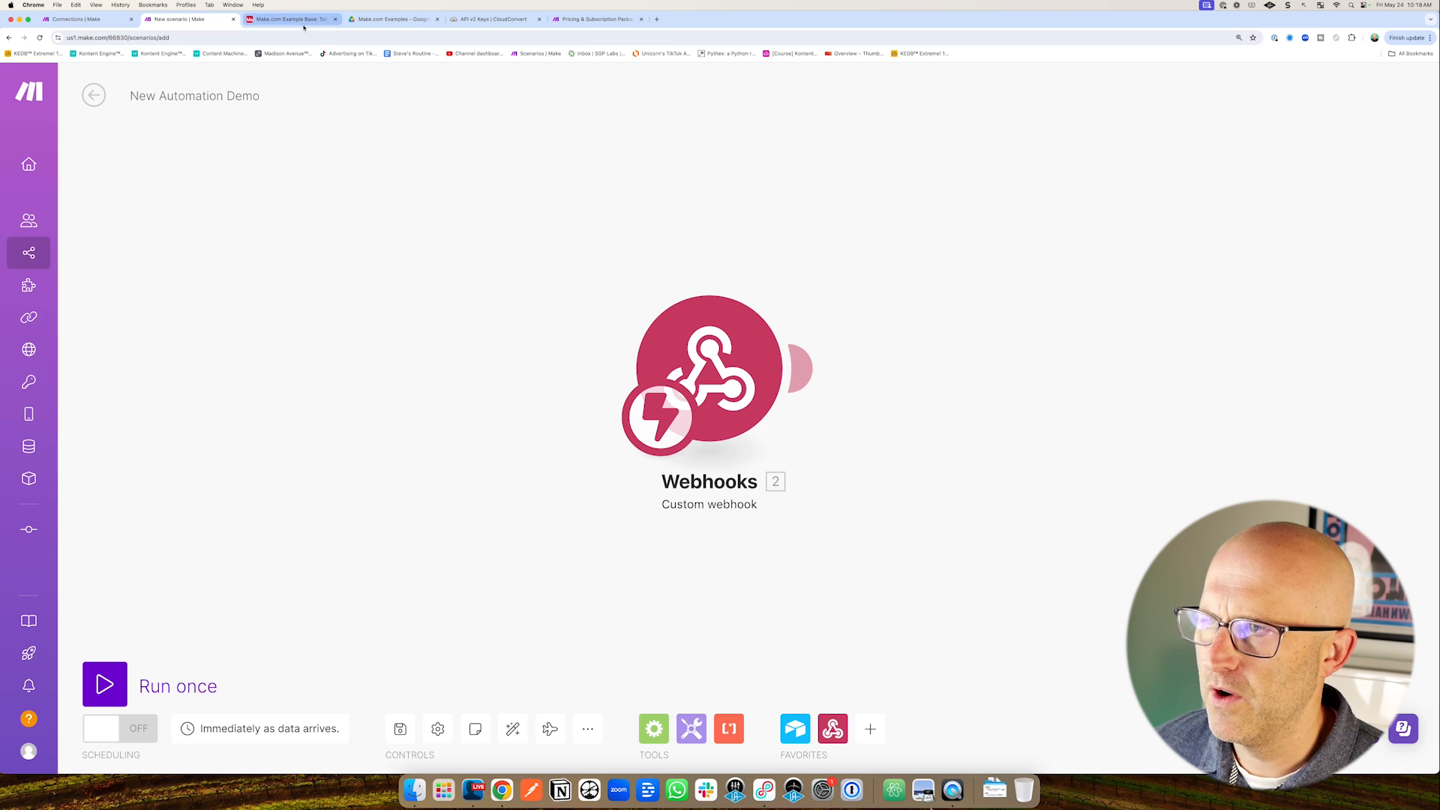
{"action": "mouse_move", "coordinate": [307, 583]}
{"action": "left_mouse_down"}
{"action": "mouse_move", "coordinate": [286, 634]}
{"action": "mouse_move", "coordinate": [289, 687]}
{"action": "left_mouse_up"}
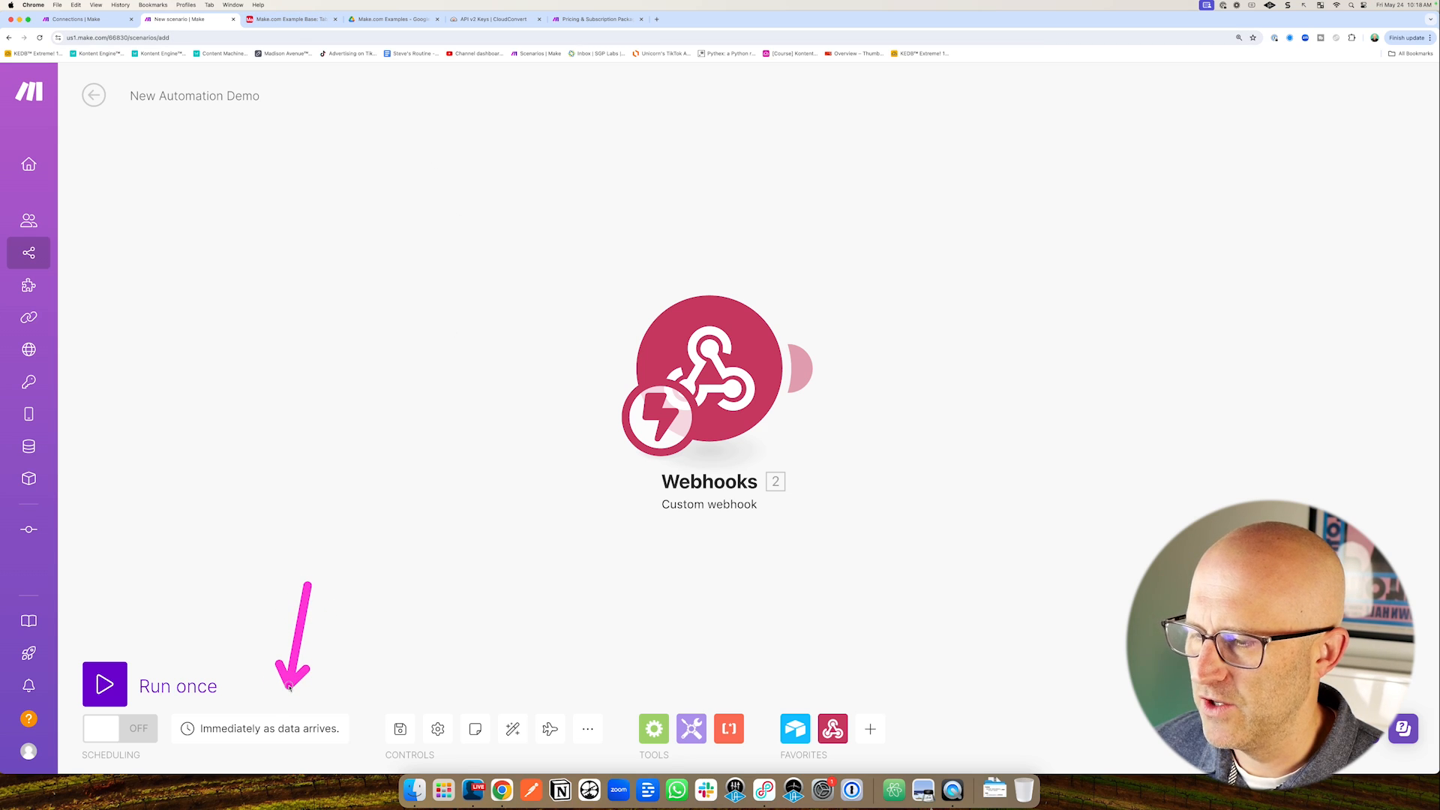
{"action": "left_click_drag", "start_coordinate": [296, 182], "coordinate": [290, 48]}
Open the Make.com Example Base's automations to show Automation 1's record-created trigger.
{"action": "left_click", "coordinate": [290, 20]}
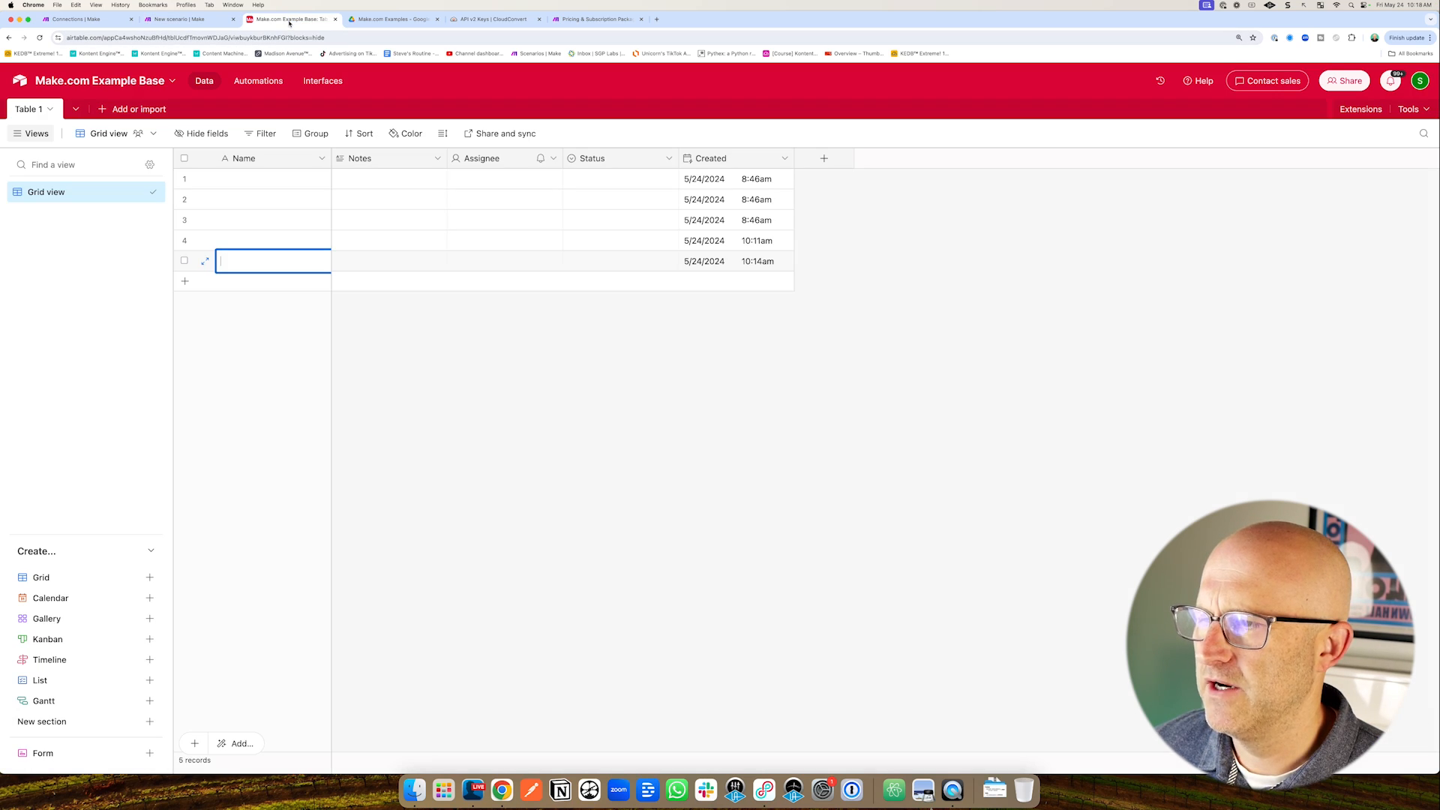
{"action": "left_click_drag", "start_coordinate": [278, 240], "coordinate": [259, 84]}
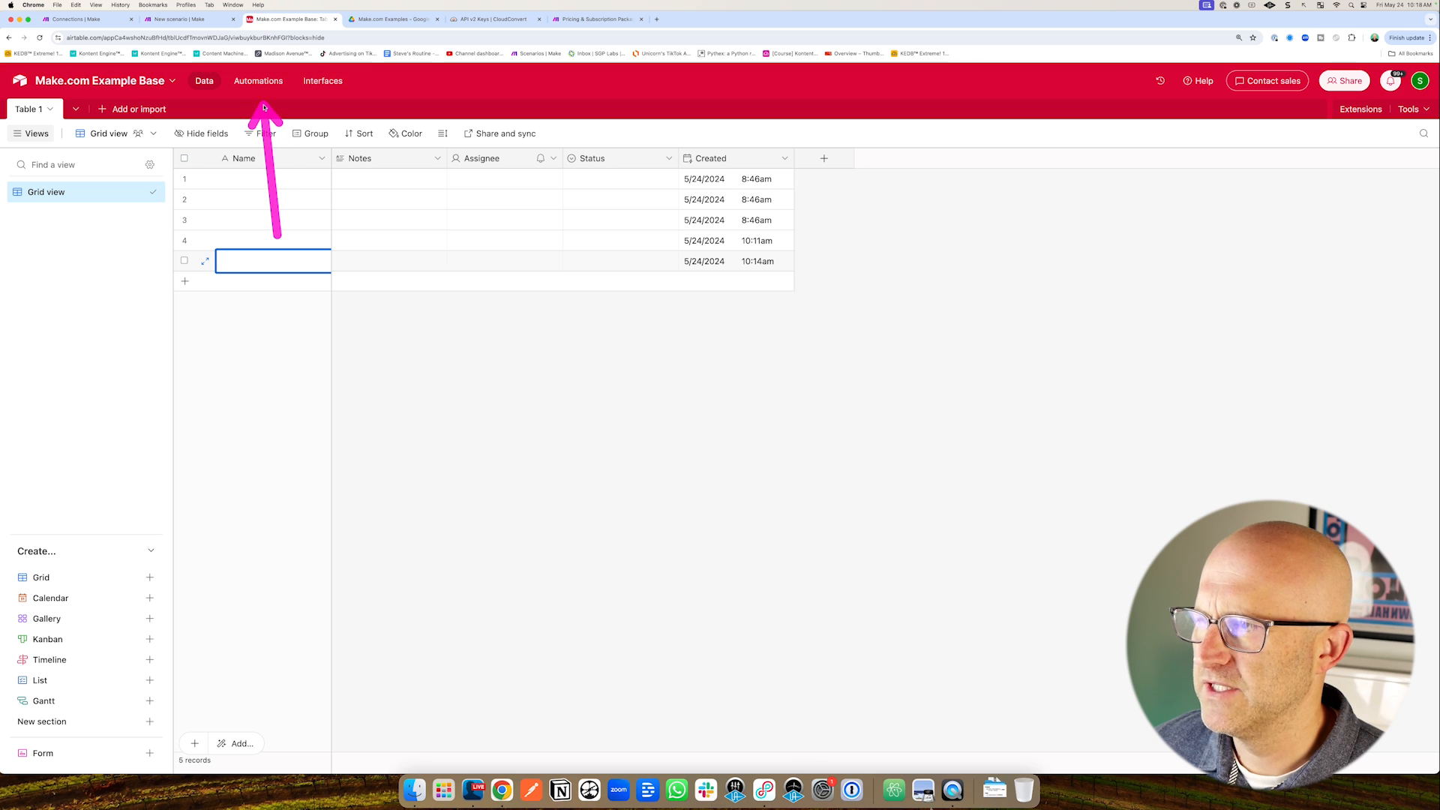
{"action": "left_click", "coordinate": [260, 84]}
{"action": "left_click_drag", "start_coordinate": [955, 203], "coordinate": [834, 209]}
{"action": "left_click_drag", "start_coordinate": [797, 84], "coordinate": [916, 103]}
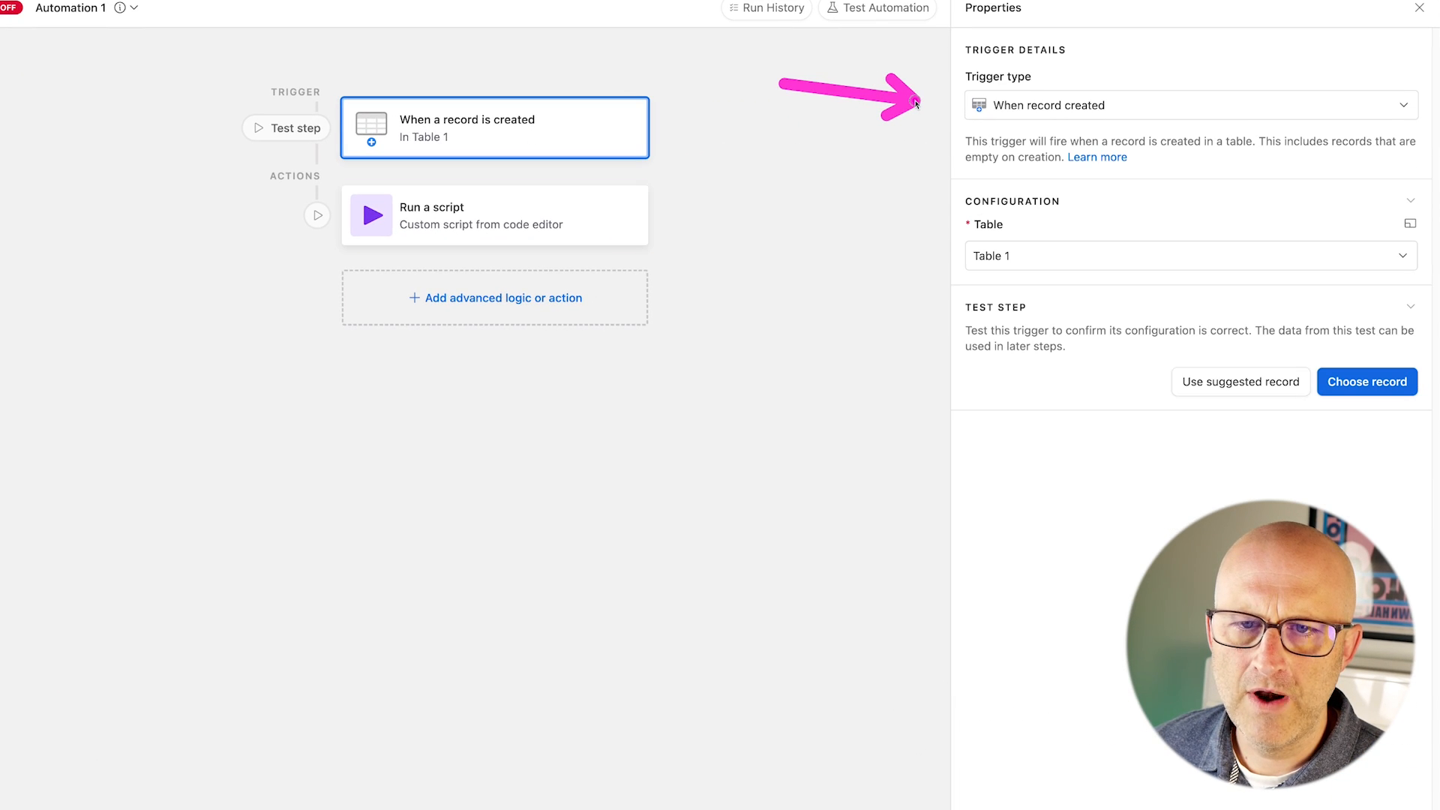
{"action": "left_click_drag", "start_coordinate": [1153, 20], "coordinate": [1105, 75]}
{"action": "left_click_drag", "start_coordinate": [812, 229], "coordinate": [950, 255]}
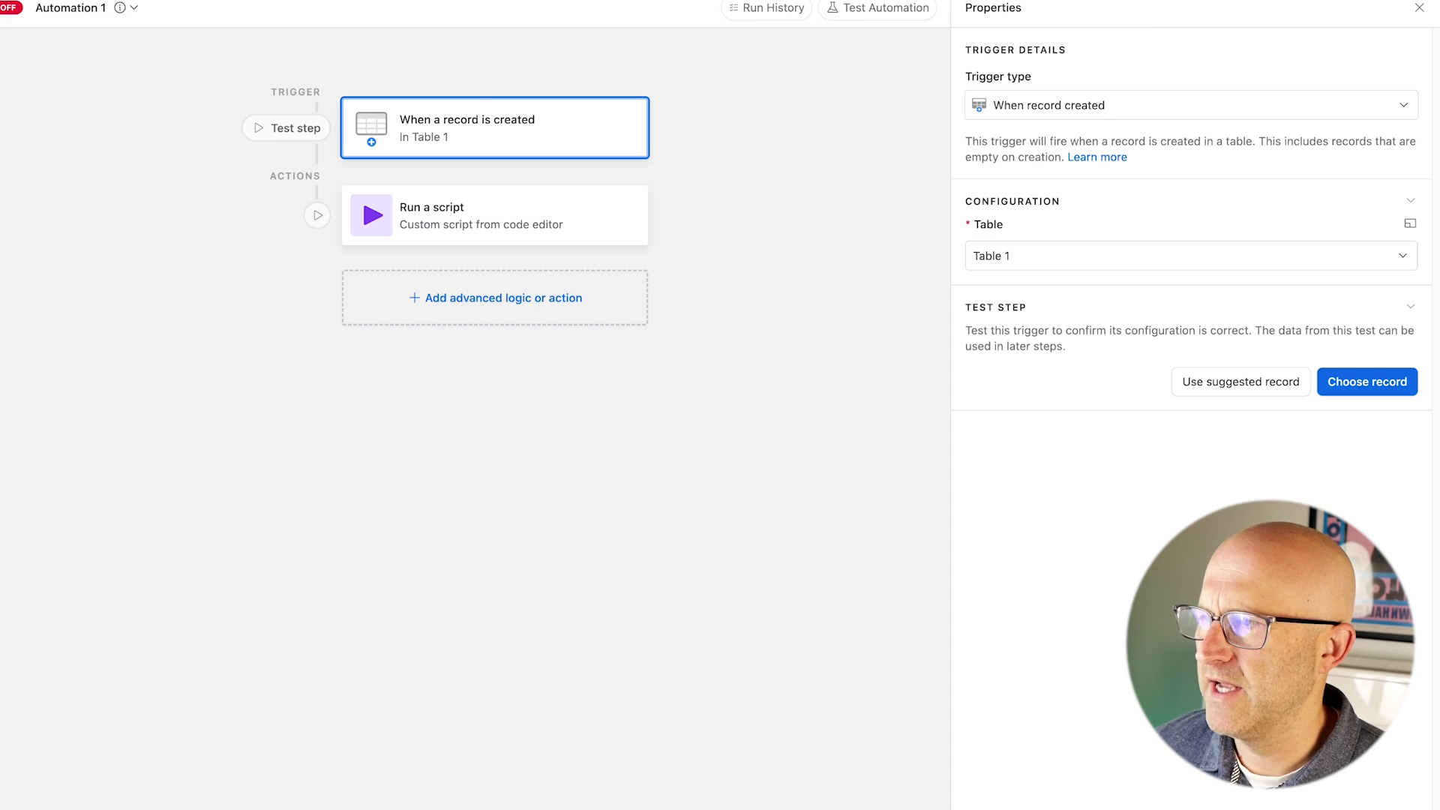
{"action": "left_click_drag", "start_coordinate": [779, 75], "coordinate": [1026, 108]}
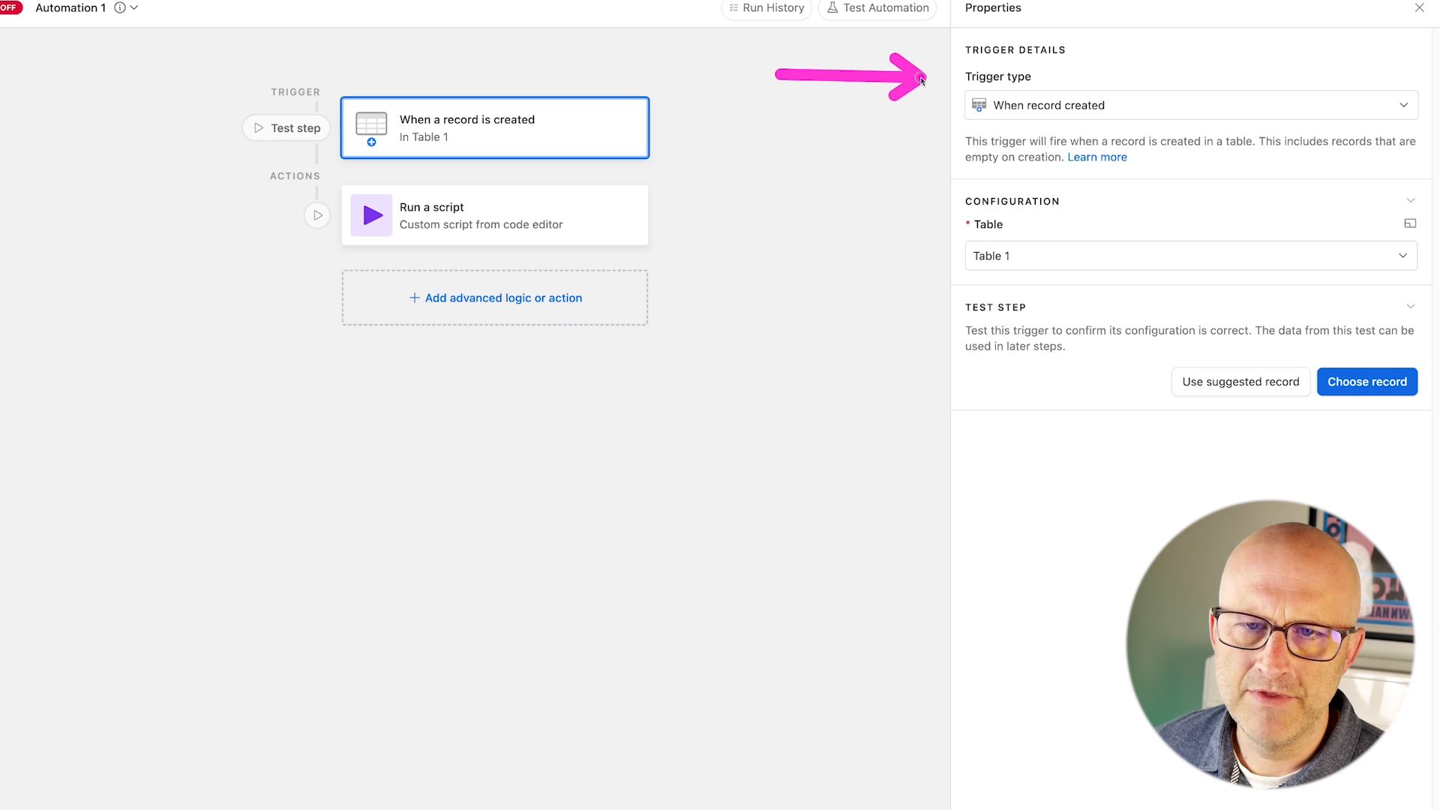
{"action": "left_click_drag", "start_coordinate": [832, 152], "coordinate": [627, 217]}
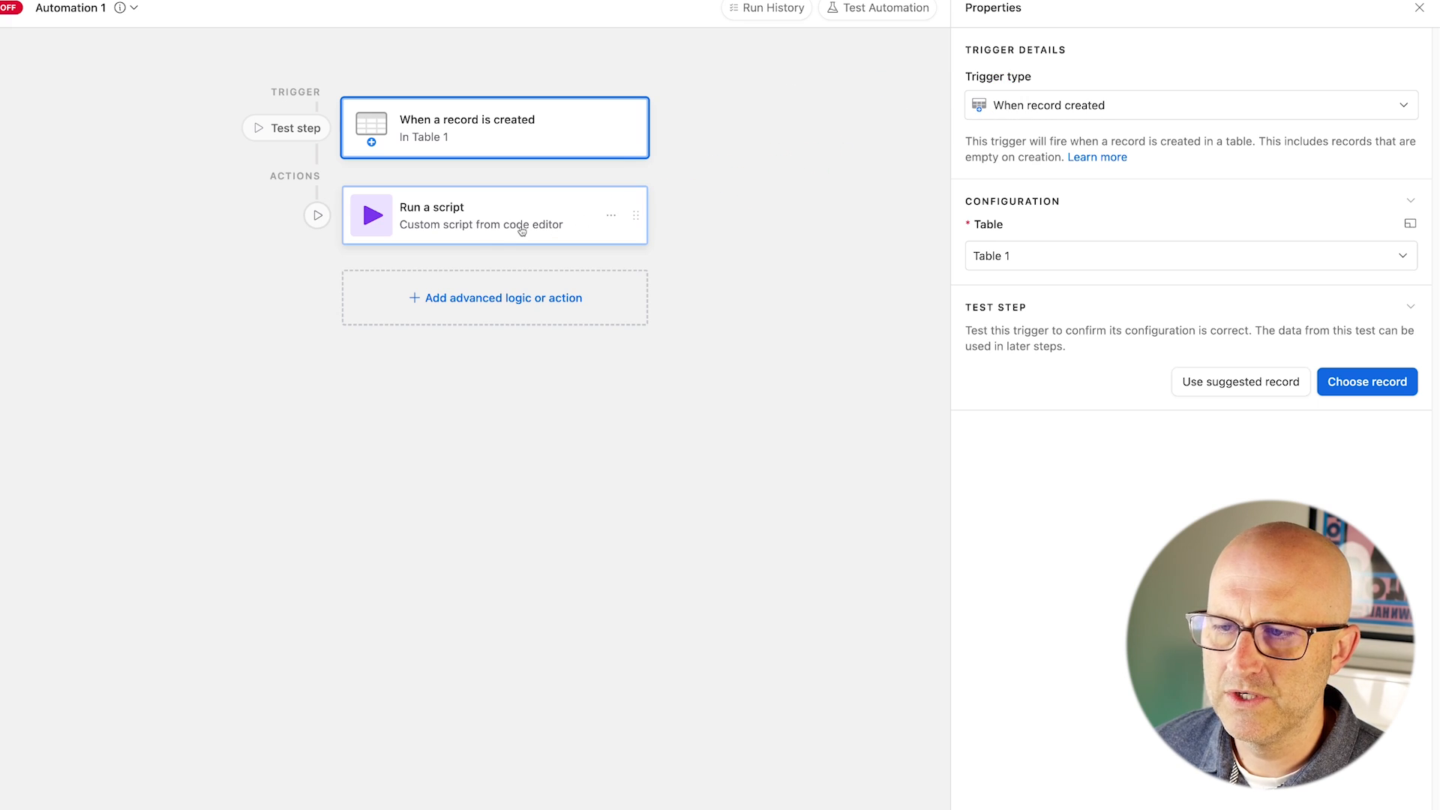
{"action": "left_click_drag", "start_coordinate": [279, 324], "coordinate": [393, 226]}
{"action": "left_click_drag", "start_coordinate": [723, 312], "coordinate": [612, 246]}
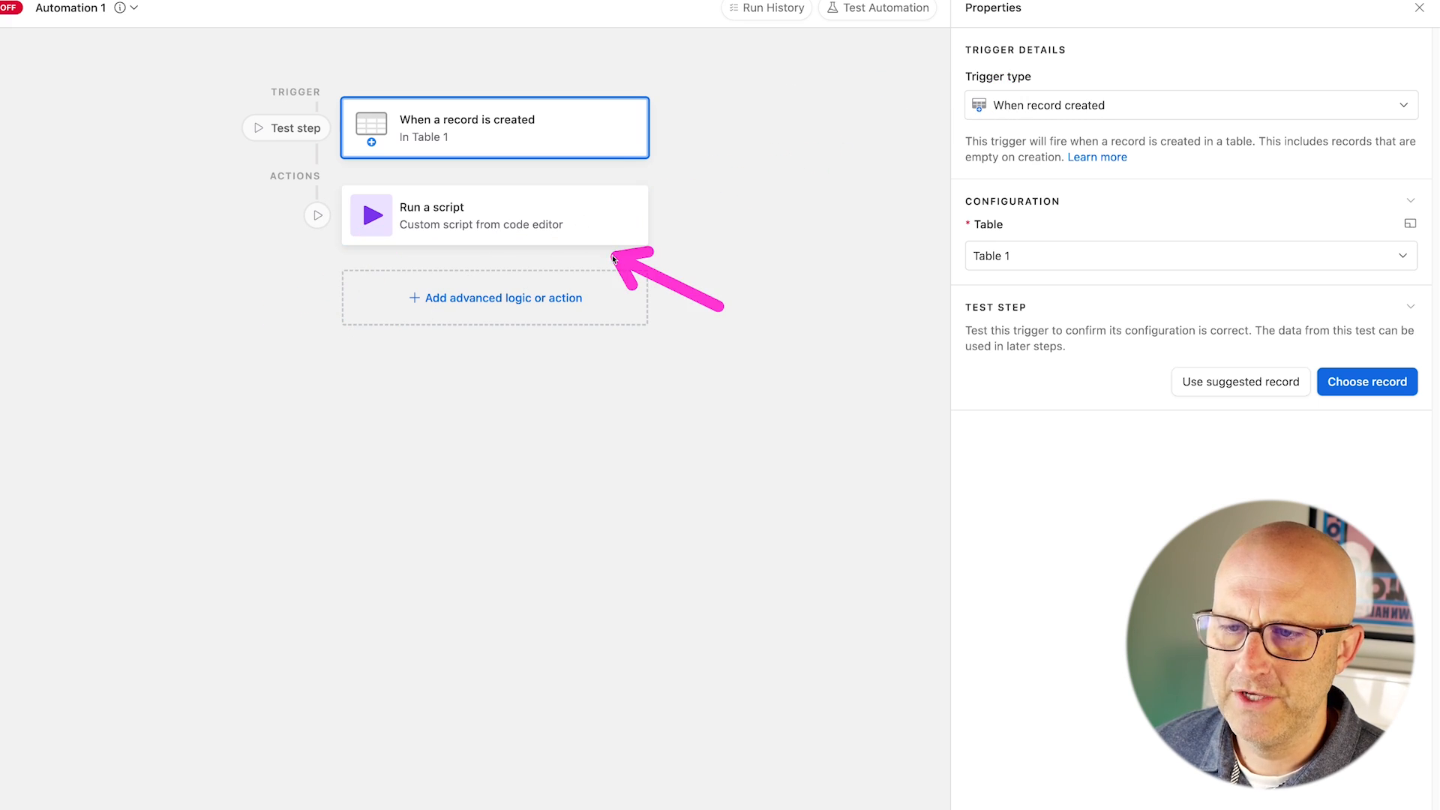
Show the Run a script step's webhook-calling code in the full code editor.
{"action": "left_click", "coordinate": [495, 218]}
{"action": "mouse_move", "coordinate": [798, 511]}
{"action": "left_mouse_down"}
{"action": "mouse_move", "coordinate": [983, 505]}
{"action": "mouse_move", "coordinate": [987, 615]}
{"action": "left_mouse_up"}
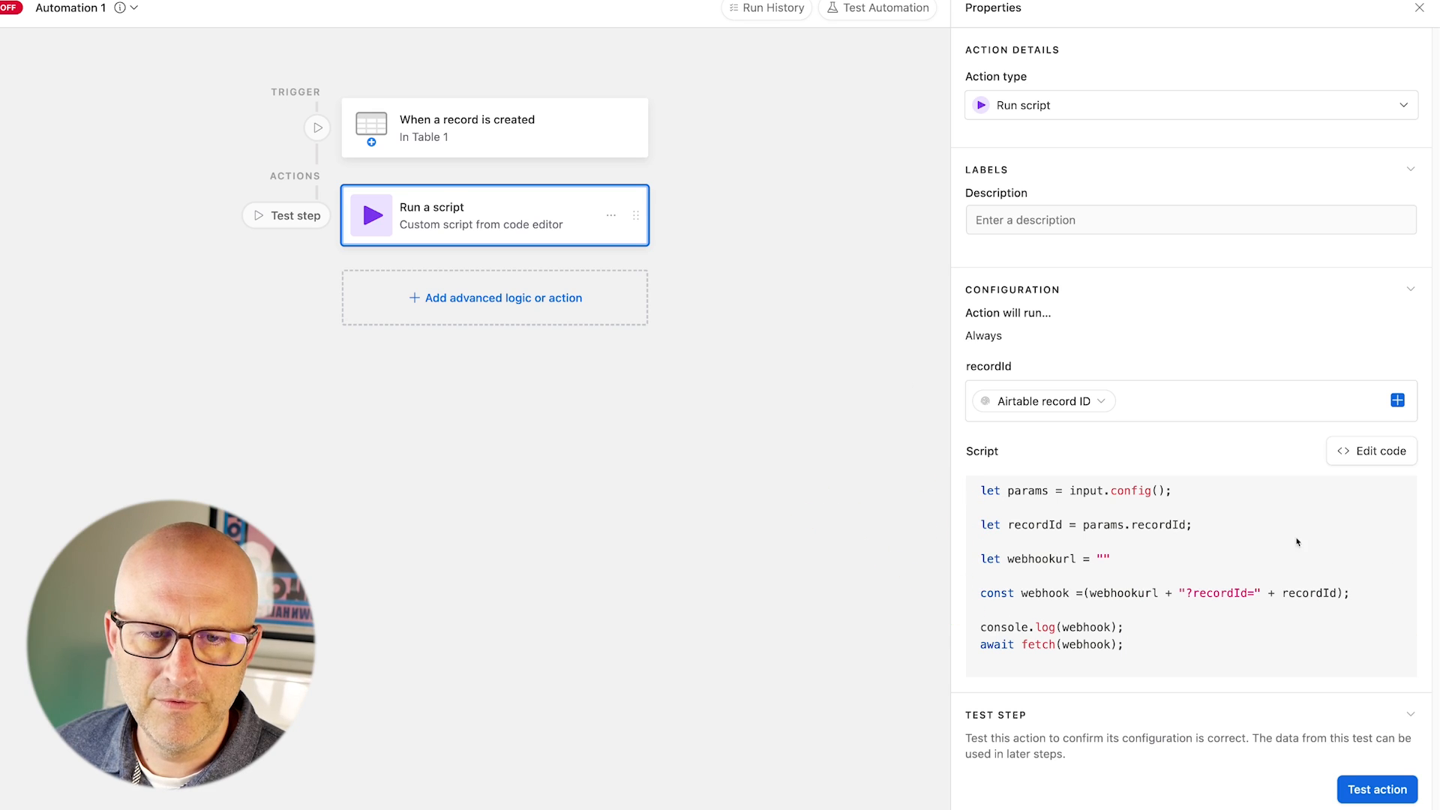
{"action": "left_click", "coordinate": [1374, 450]}
{"action": "mouse_move", "coordinate": [702, 156]}
{"action": "left_mouse_down"}
{"action": "mouse_move", "coordinate": [485, 85]}
{"action": "mouse_move", "coordinate": [383, 161]}
{"action": "mouse_move", "coordinate": [334, 172]}
{"action": "mouse_move", "coordinate": [489, 190]}
{"action": "left_mouse_up"}
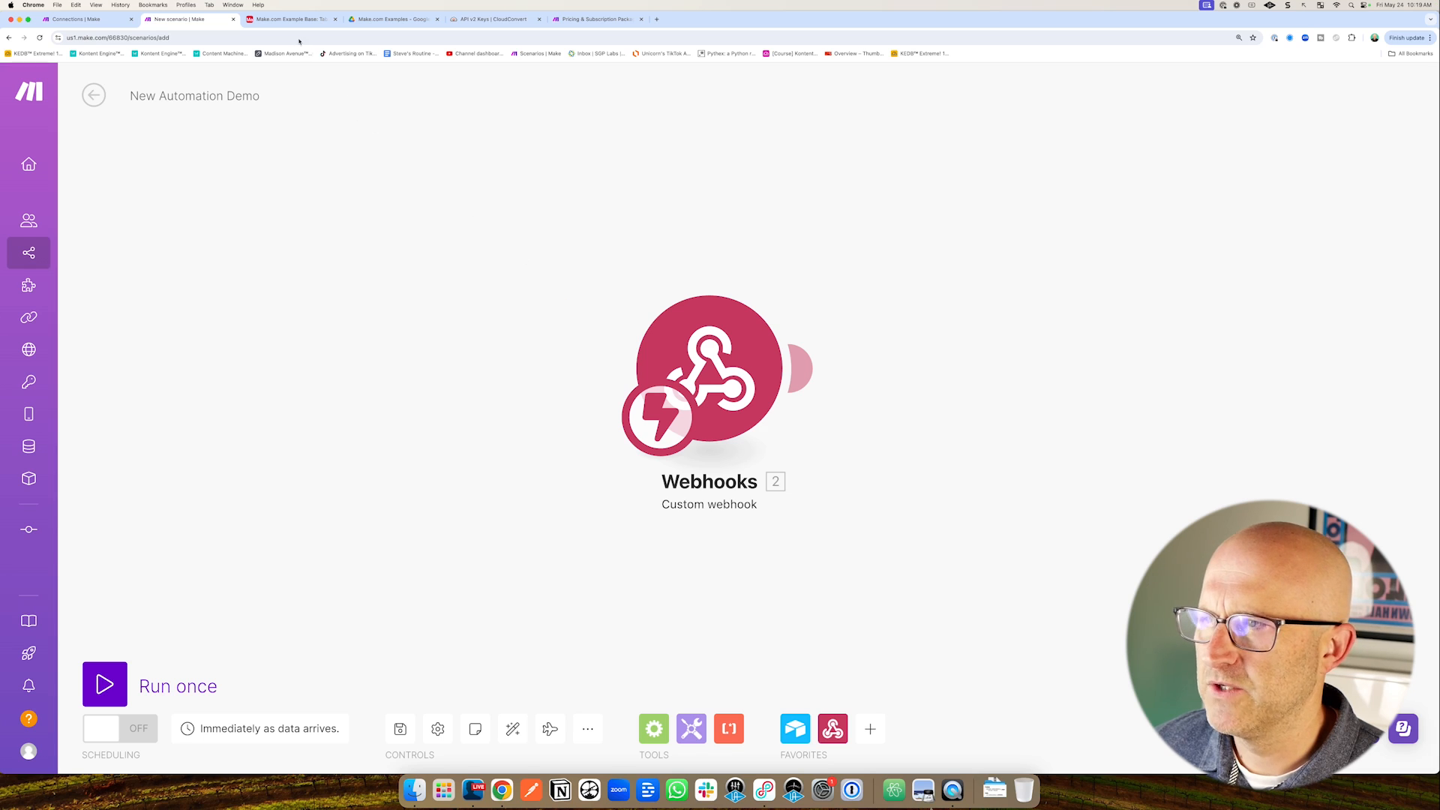
{"action": "left_click", "coordinate": [277, 19]}
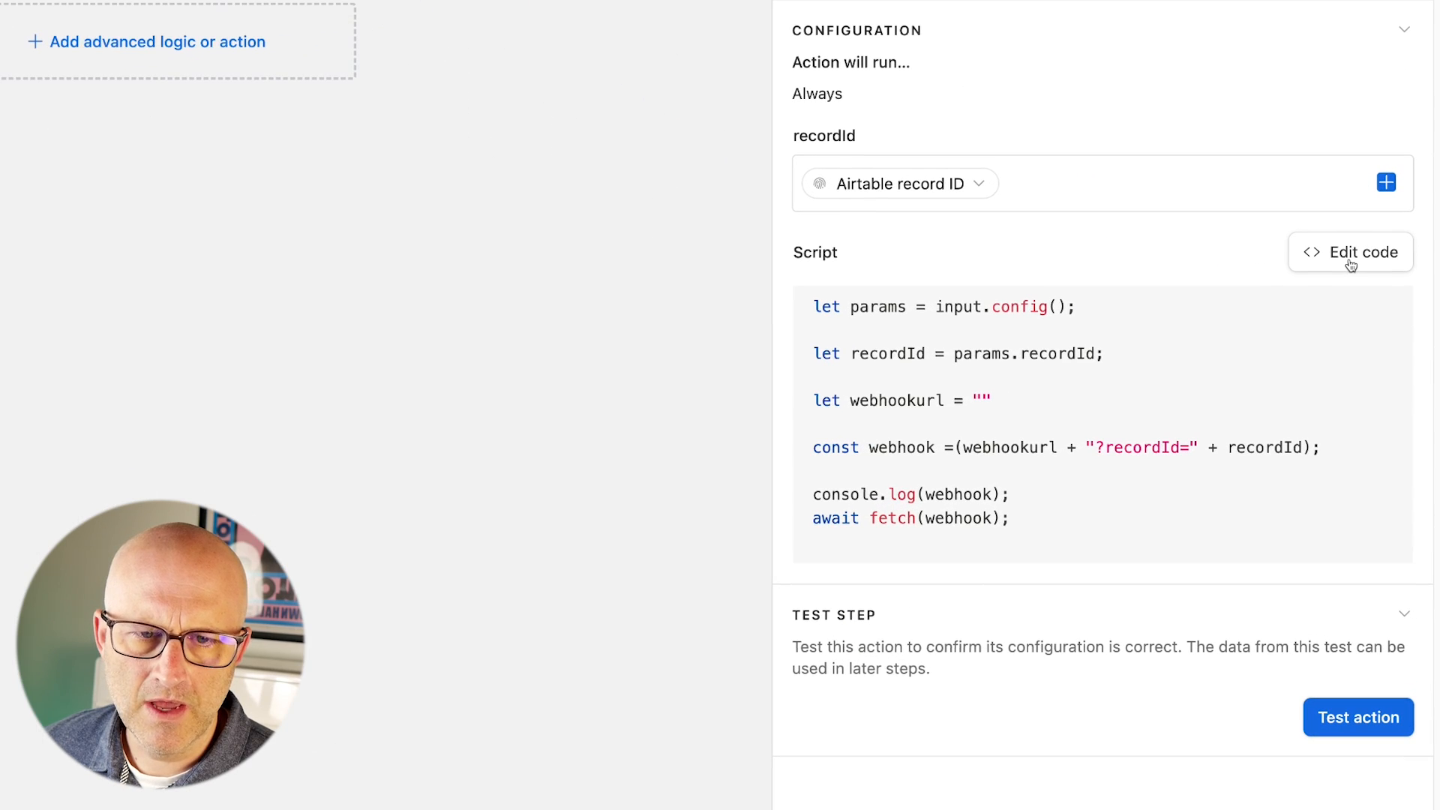
Review the script's recordId input variable in the full script editor.
{"action": "left_click", "coordinate": [1351, 255]}
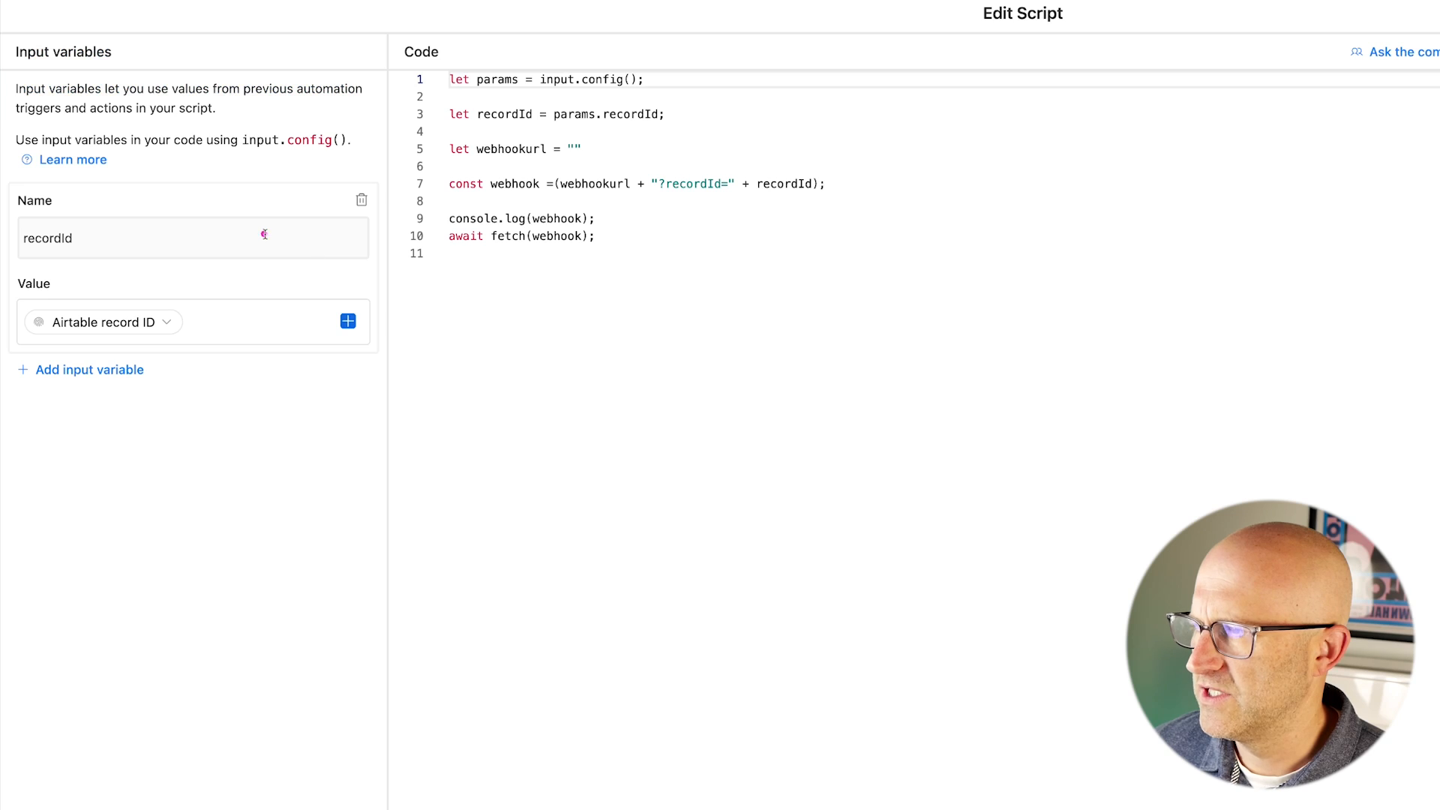
{"action": "mouse_move", "coordinate": [518, 331]}
{"action": "left_mouse_down"}
{"action": "mouse_move", "coordinate": [199, 201]}
{"action": "mouse_move", "coordinate": [102, 199]}
{"action": "mouse_move", "coordinate": [71, 255]}
{"action": "left_mouse_up"}
{"action": "mouse_move", "coordinate": [167, 145]}
{"action": "left_mouse_down"}
{"action": "mouse_move", "coordinate": [98, 225]}
{"action": "mouse_move", "coordinate": [69, 304]}
{"action": "mouse_move", "coordinate": [158, 304]}
{"action": "left_mouse_up"}
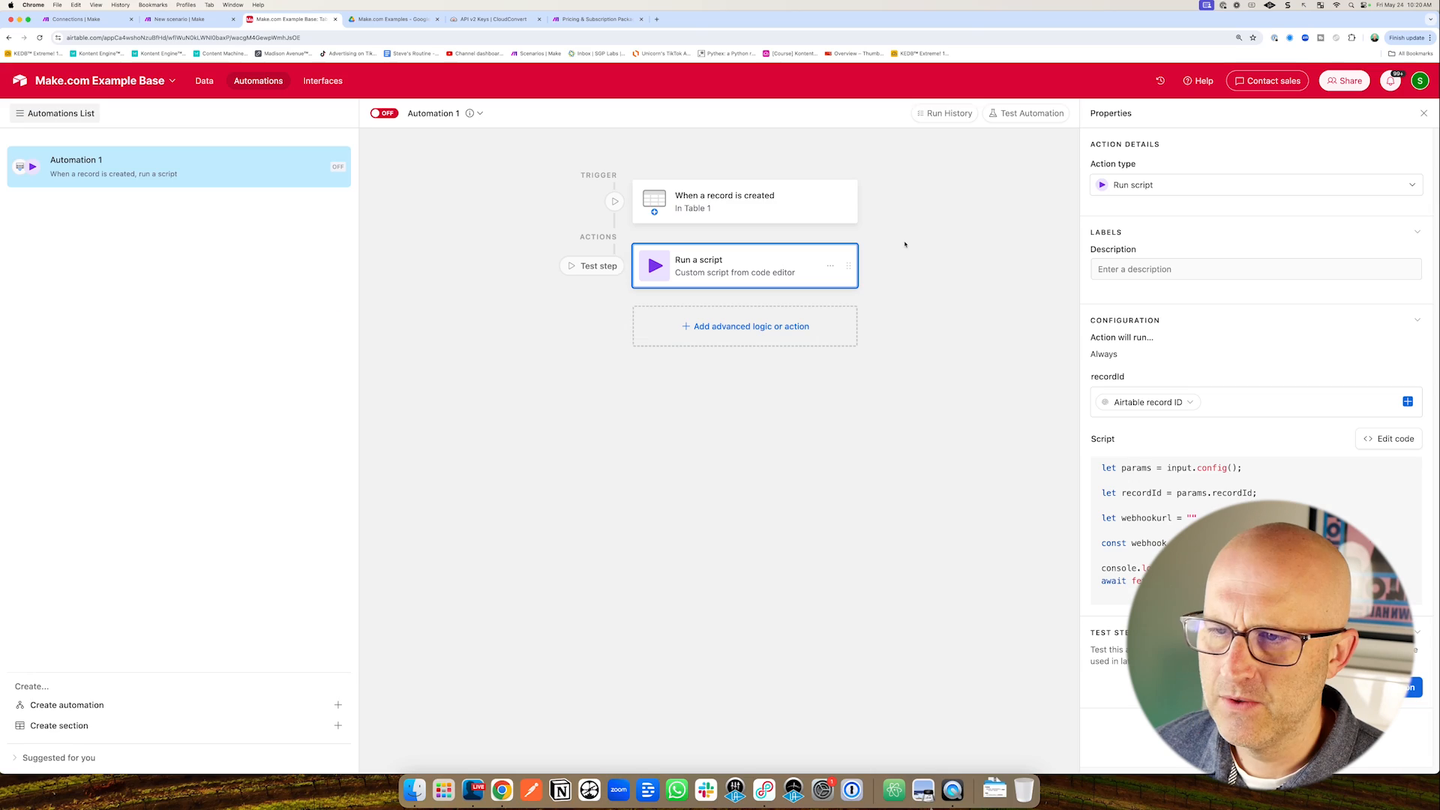
{"action": "left_click_drag", "start_coordinate": [946, 255], "coordinate": [839, 203]}
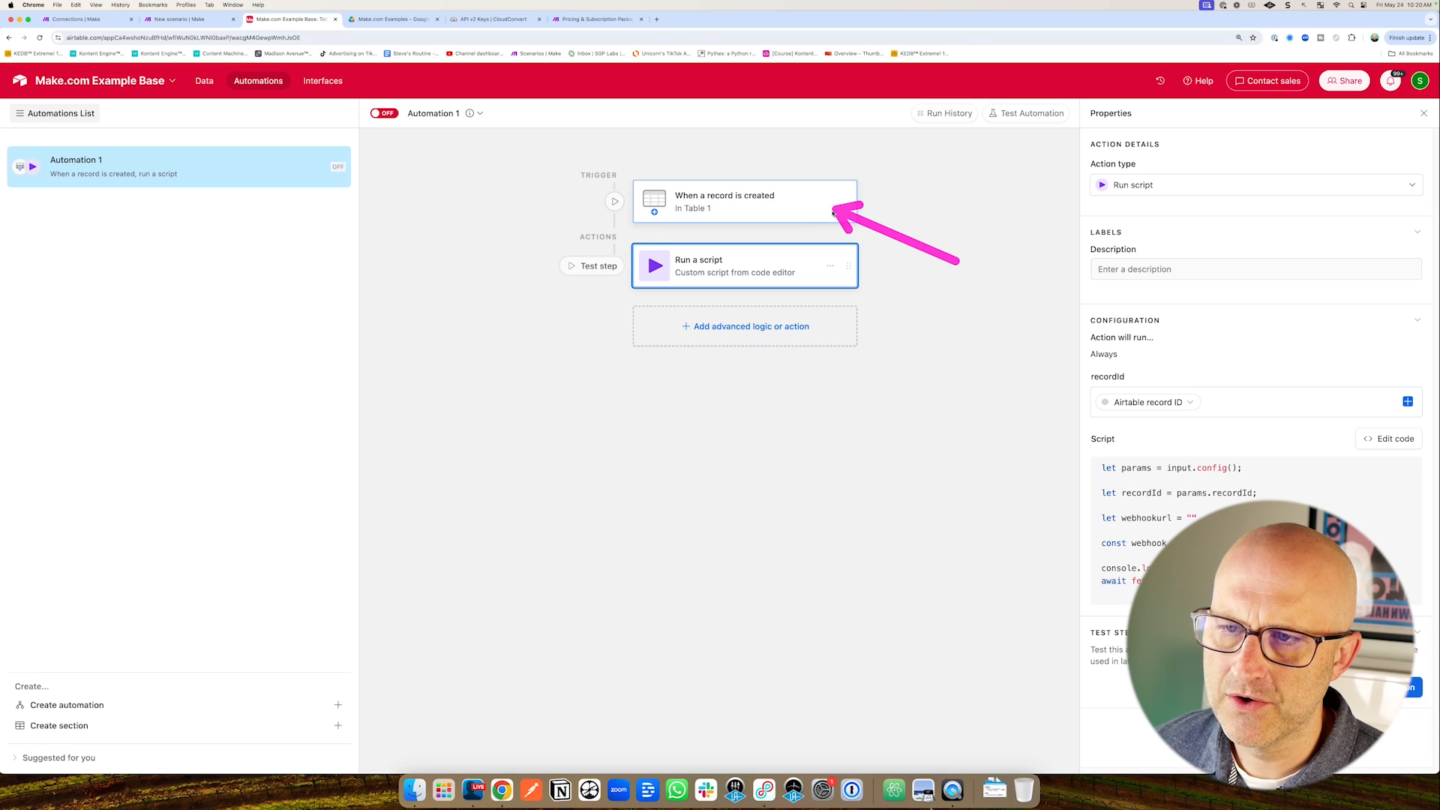
Review the record-created trigger's settings, then reopen the script editor.
{"action": "left_click", "coordinate": [796, 219]}
{"action": "mouse_move", "coordinate": [956, 268]}
{"action": "left_mouse_down"}
{"action": "mouse_move", "coordinate": [843, 202]}
{"action": "mouse_move", "coordinate": [828, 207]}
{"action": "mouse_move", "coordinate": [829, 267]}
{"action": "left_mouse_up"}
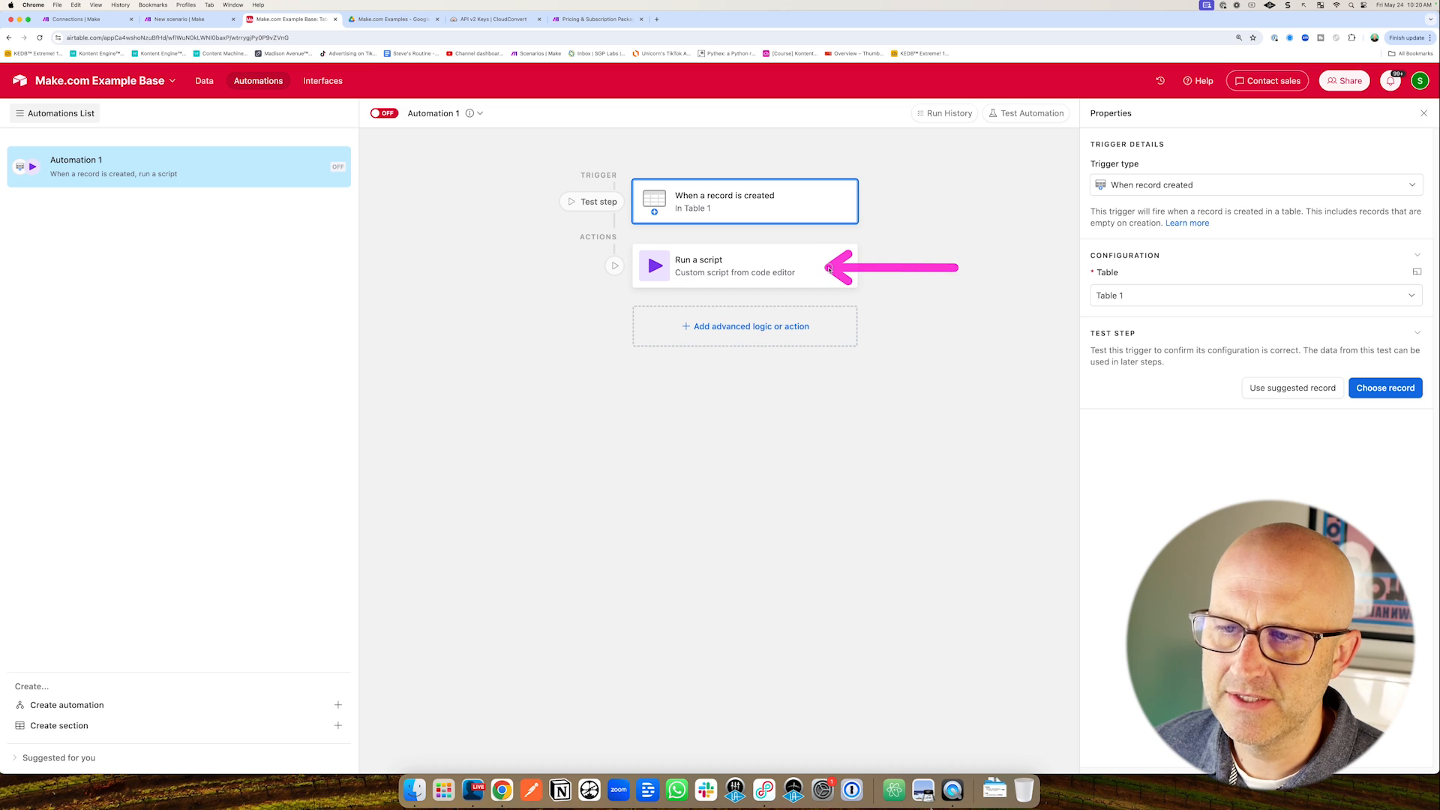
{"action": "left_click", "coordinate": [798, 272]}
{"action": "mouse_move", "coordinate": [486, 368]}
{"action": "left_mouse_down"}
{"action": "mouse_move", "coordinate": [392, 245]}
{"action": "mouse_move", "coordinate": [517, 256]}
{"action": "left_mouse_up"}
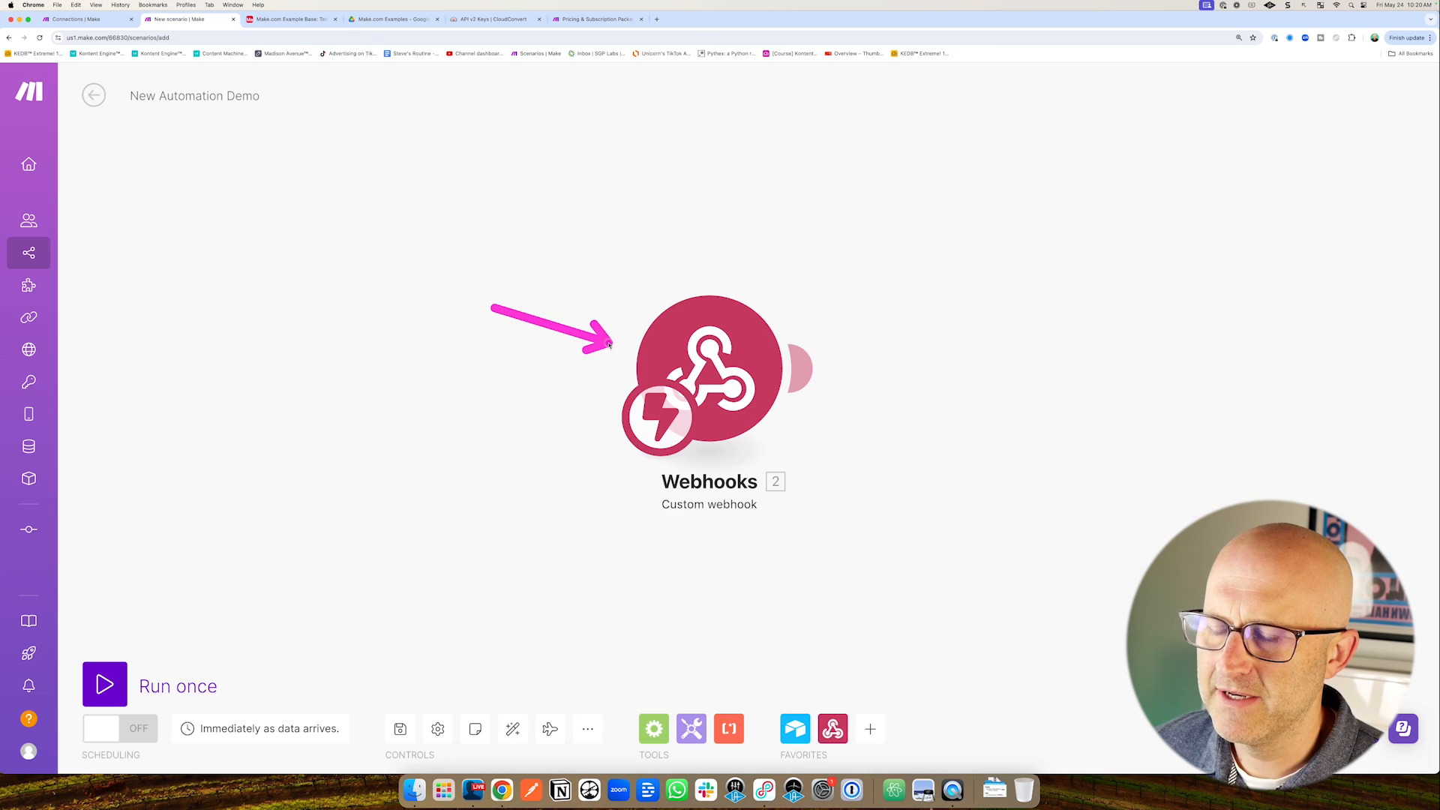
Review the Custom webhook's address in its settings, then close them without changes.
{"action": "mouse_move", "coordinate": [860, 203]}
{"action": "left_mouse_down"}
{"action": "mouse_move", "coordinate": [923, 331]}
{"action": "mouse_move", "coordinate": [1008, 347]}
{"action": "left_mouse_up"}
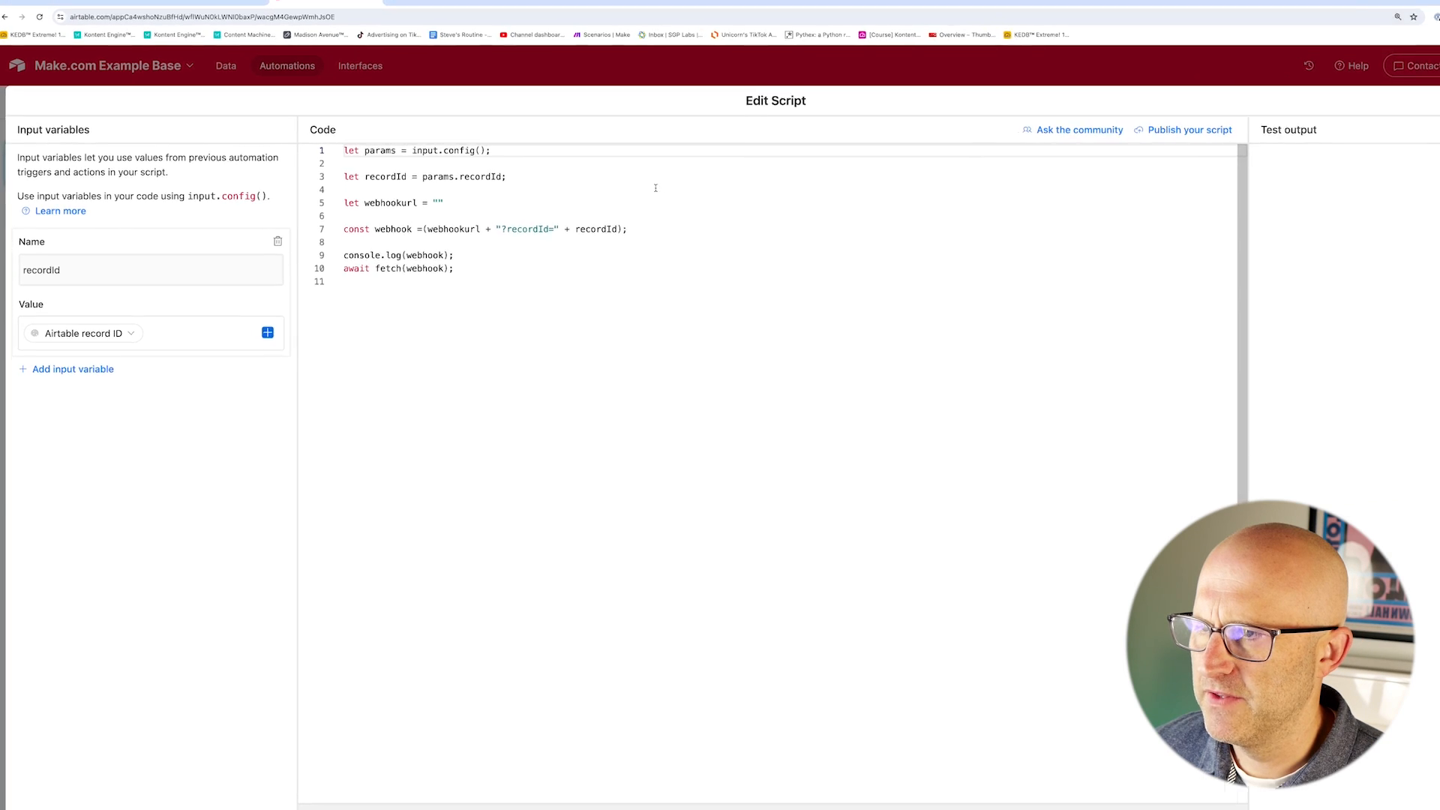
{"action": "left_click_drag", "start_coordinate": [415, 362], "coordinate": [376, 221]}
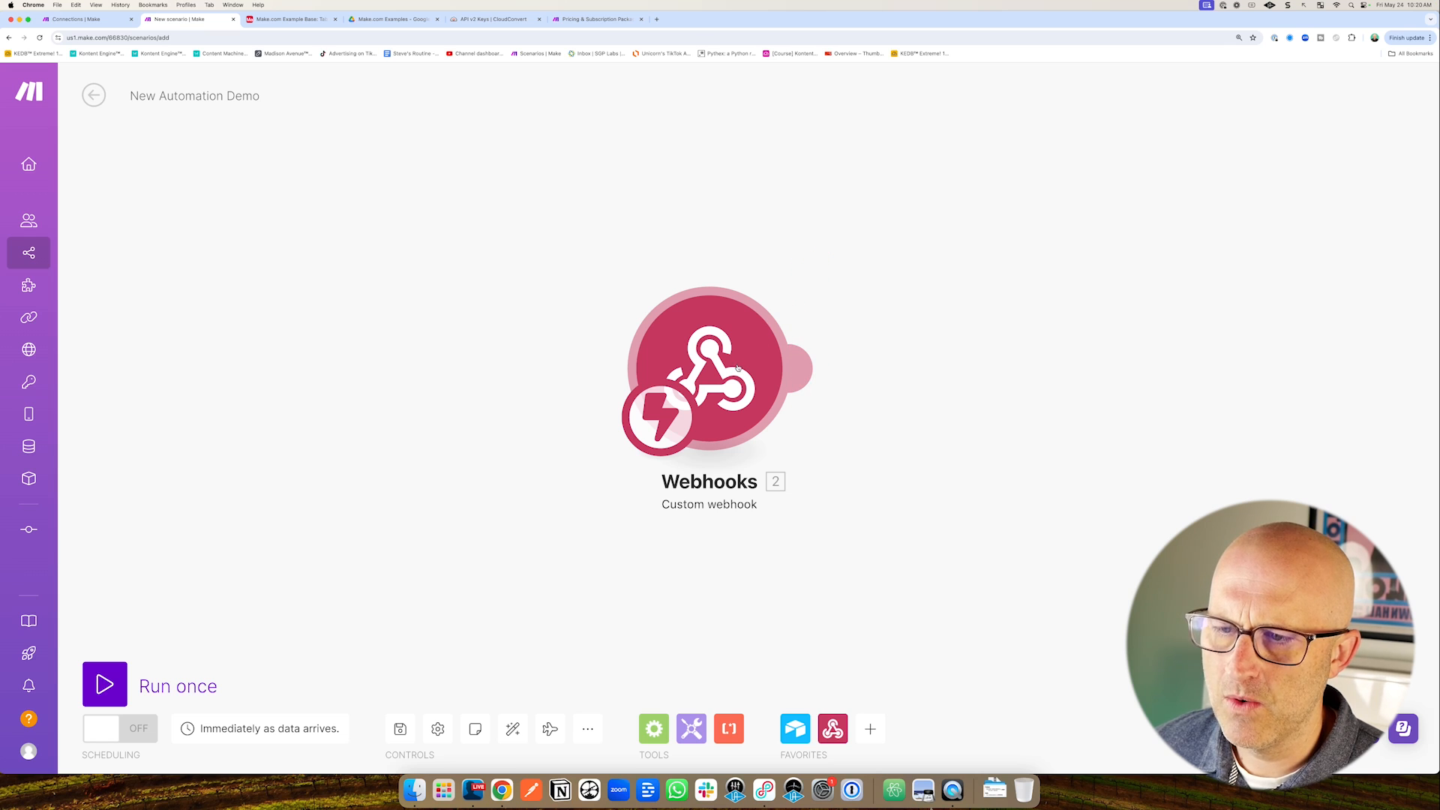
{"action": "left_click", "coordinate": [737, 367]}
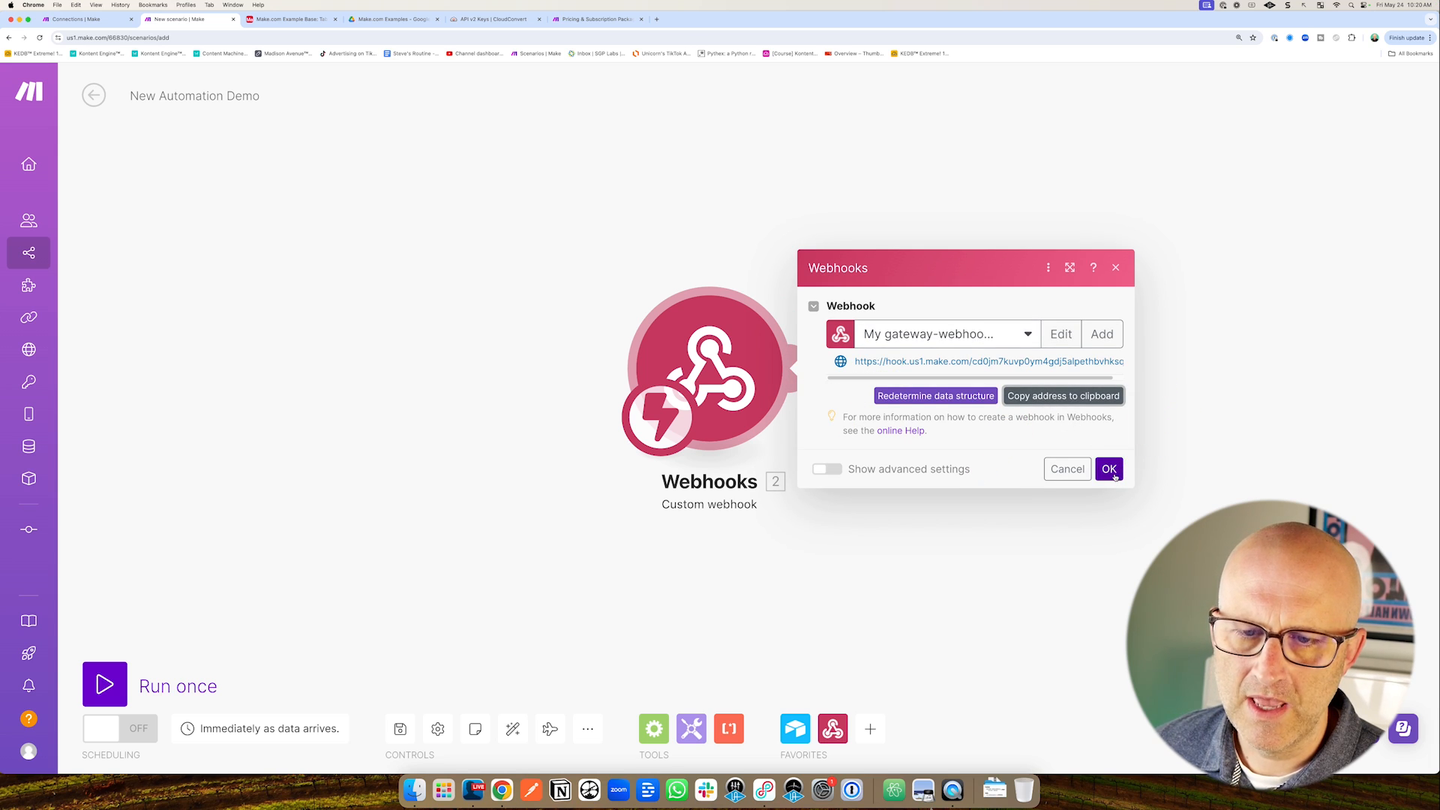
{"action": "left_click", "coordinate": [1109, 470]}
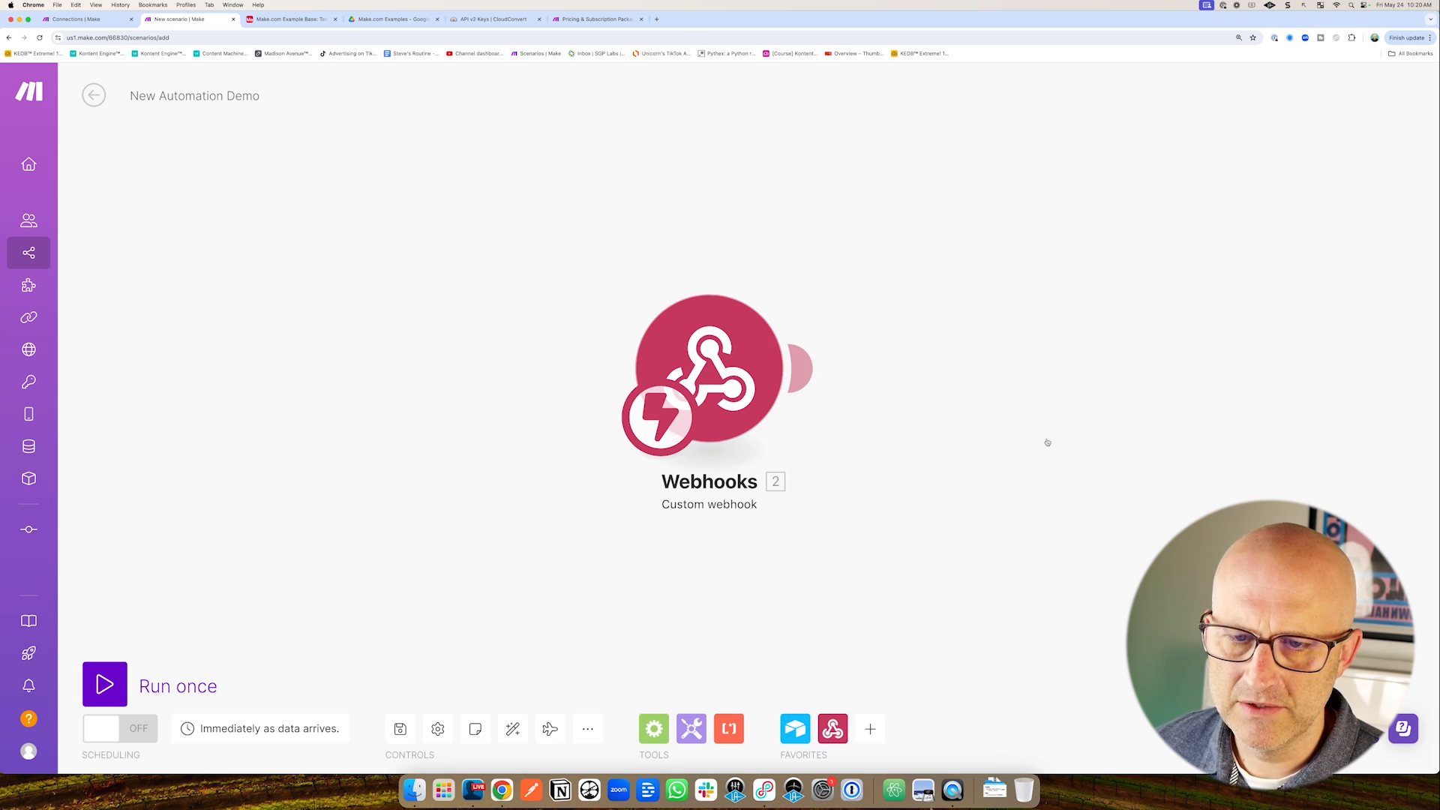
{"action": "left_click", "coordinate": [270, 23]}
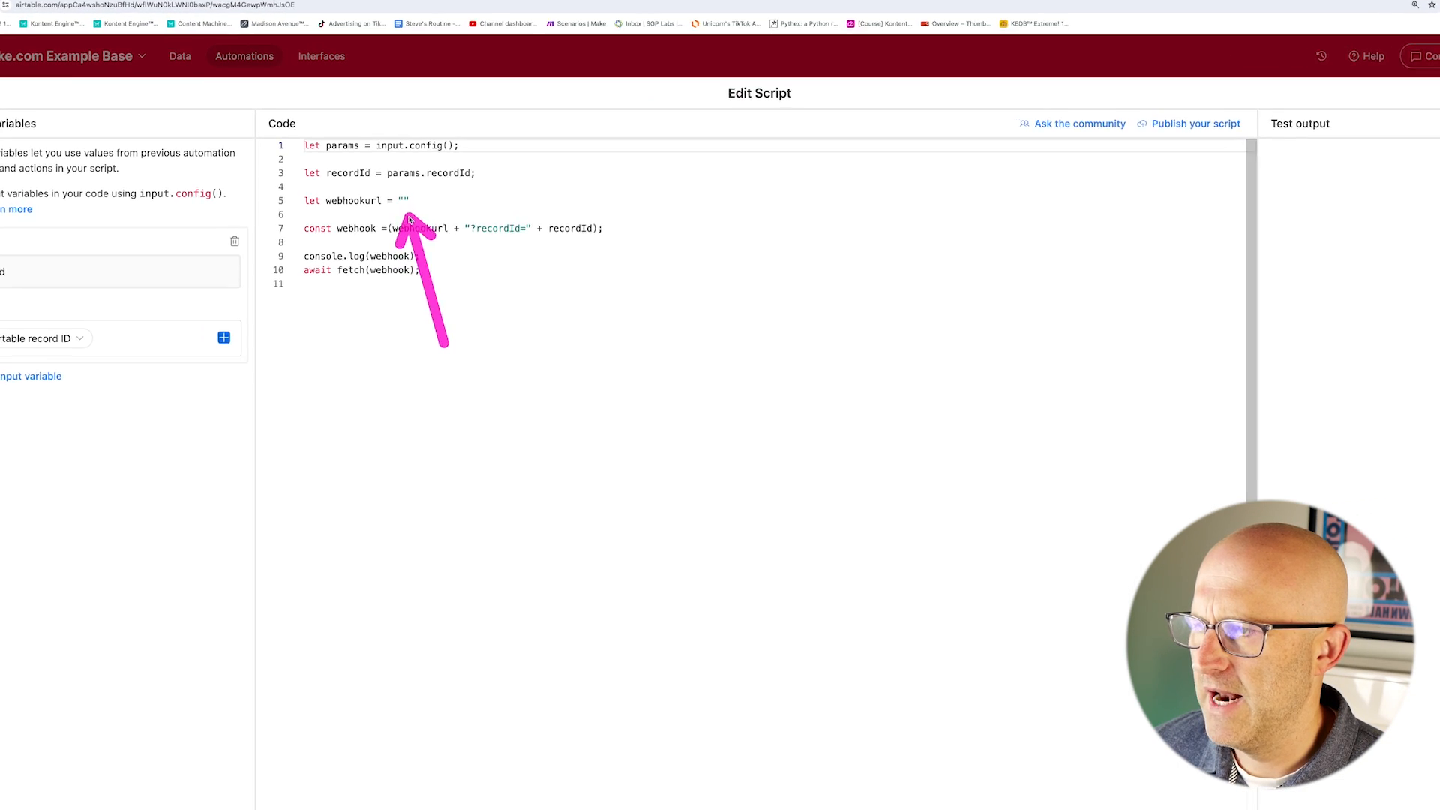
Paste the Make webhook address into the empty webhookurl string on line 5.
{"action": "left_click", "coordinate": [403, 201]}
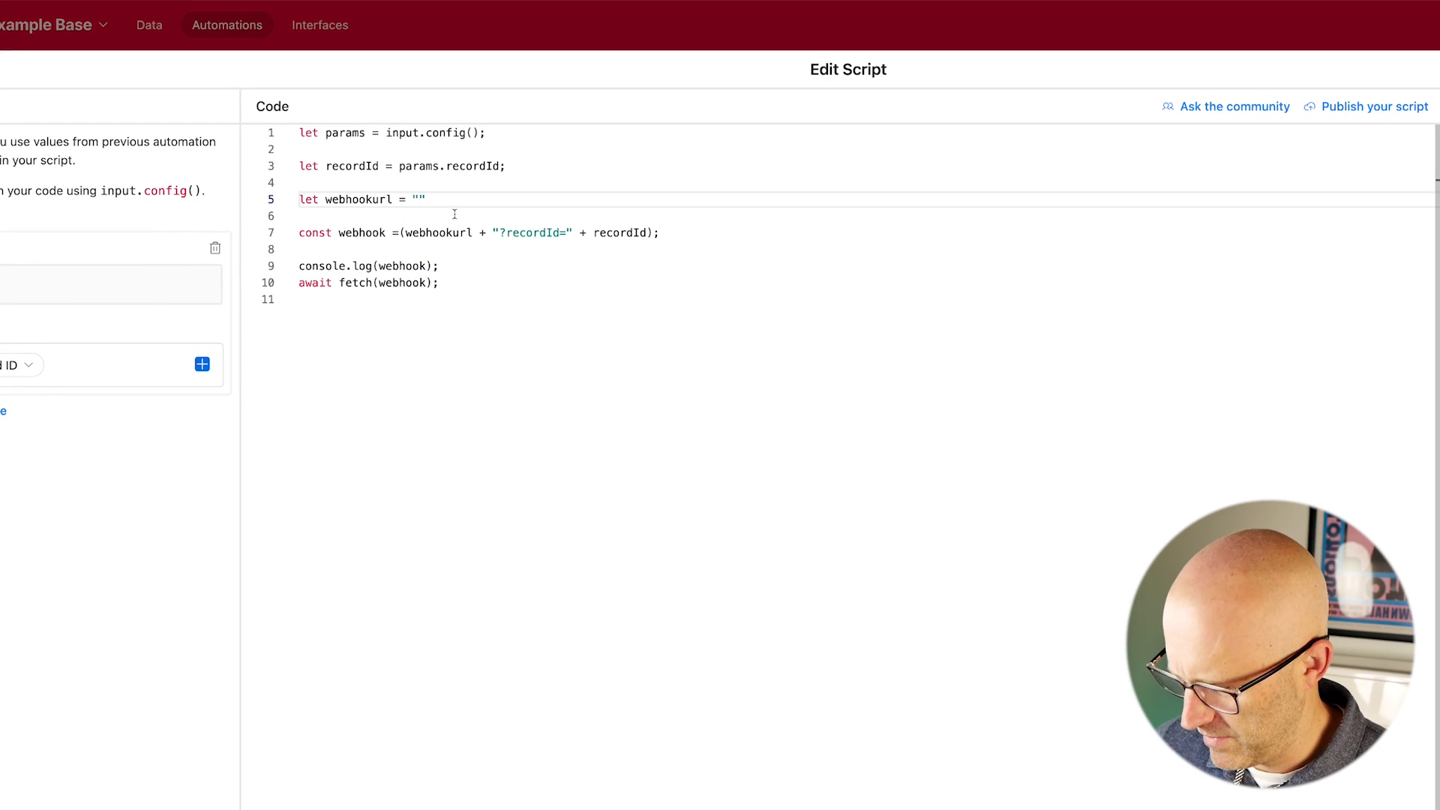
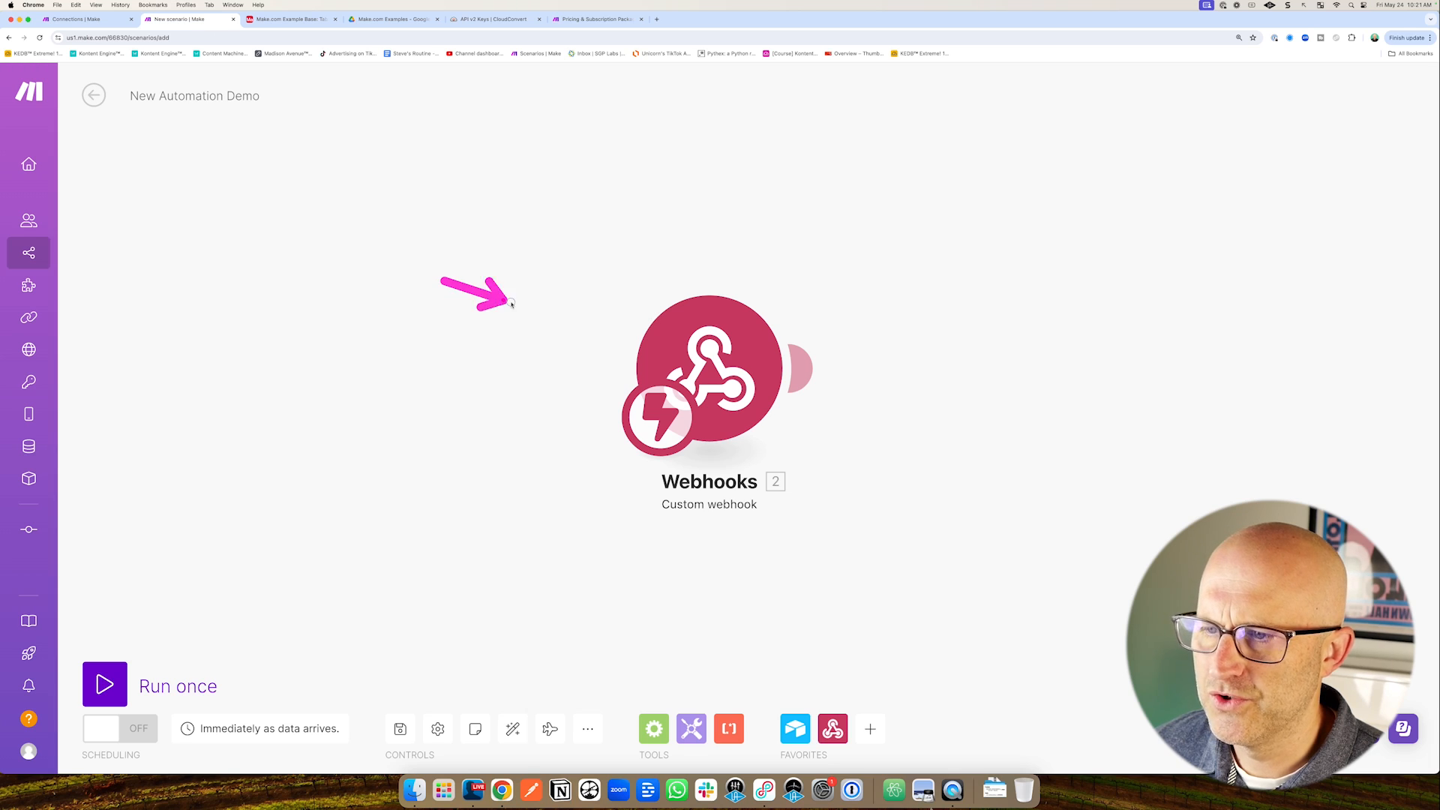
{"action": "mouse_move", "coordinate": [511, 304]}
{"action": "left_mouse_down"}
{"action": "mouse_move", "coordinate": [596, 332]}
{"action": "mouse_move", "coordinate": [511, 241]}
{"action": "mouse_move", "coordinate": [477, 238]}
{"action": "left_mouse_up"}
Switch between the Airtable script editor, the Make scenario and Table 1's records grid.
{"action": "left_click", "coordinate": [304, 20]}
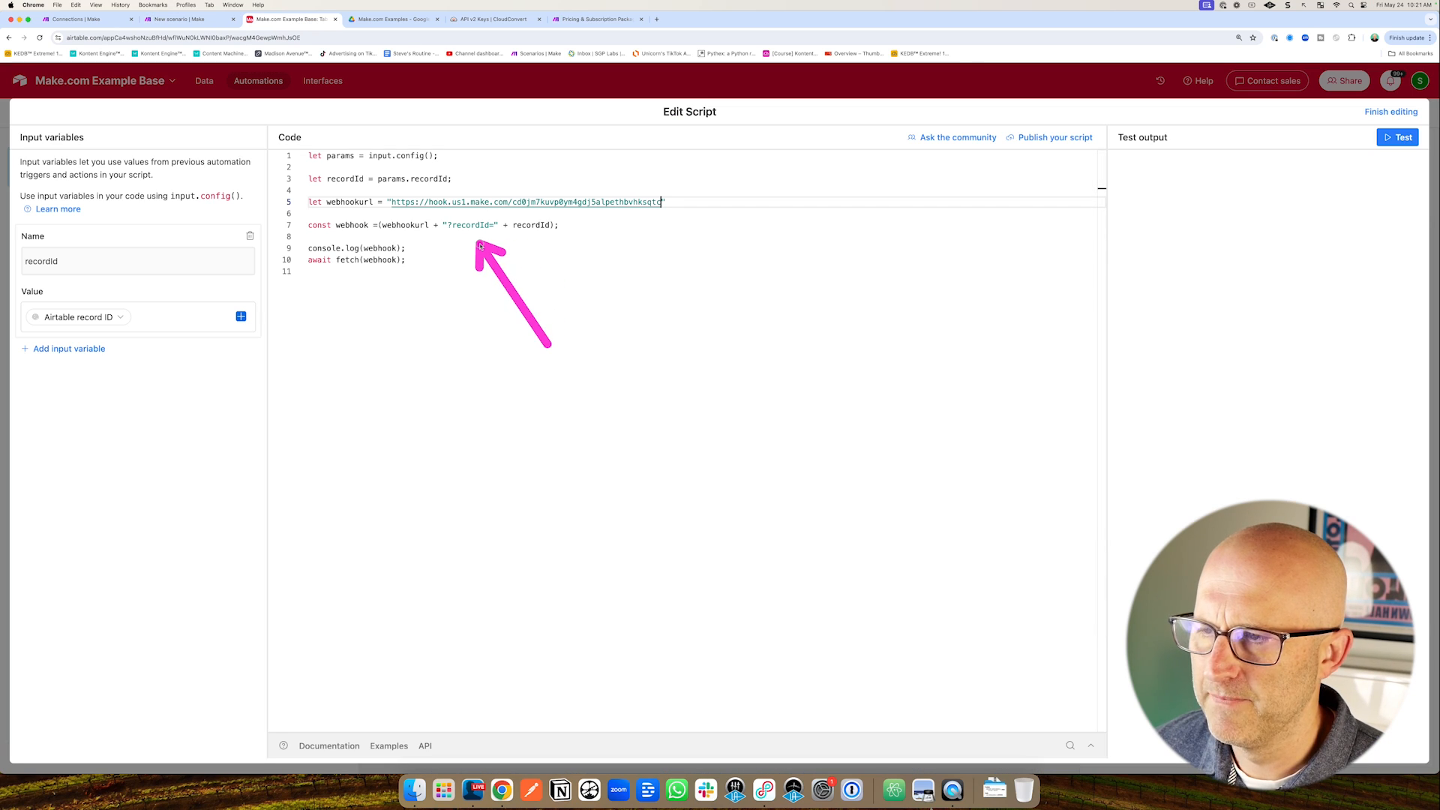
{"action": "left_click", "coordinate": [205, 25]}
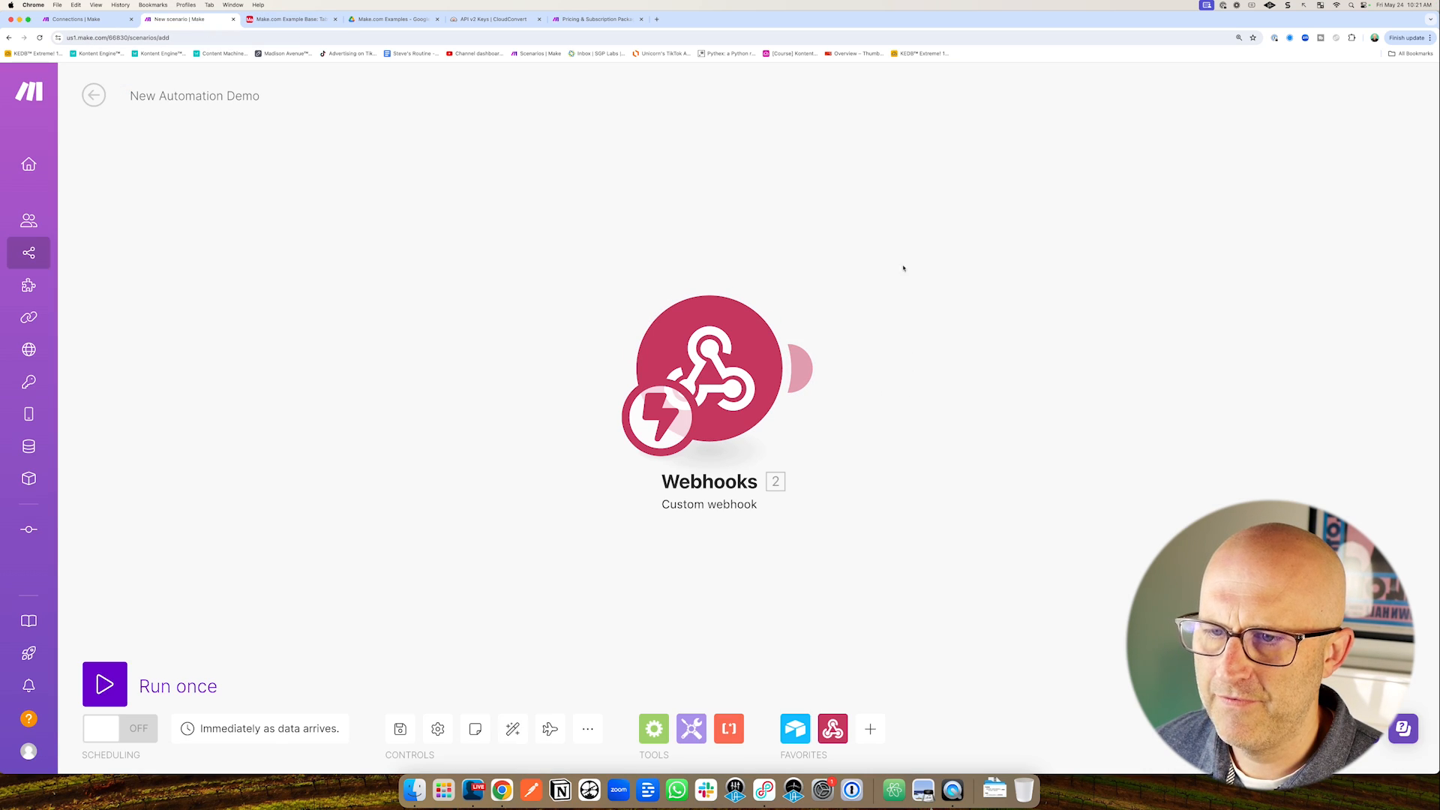
{"action": "left_click", "coordinate": [256, 21]}
{"action": "left_click", "coordinate": [207, 84]}
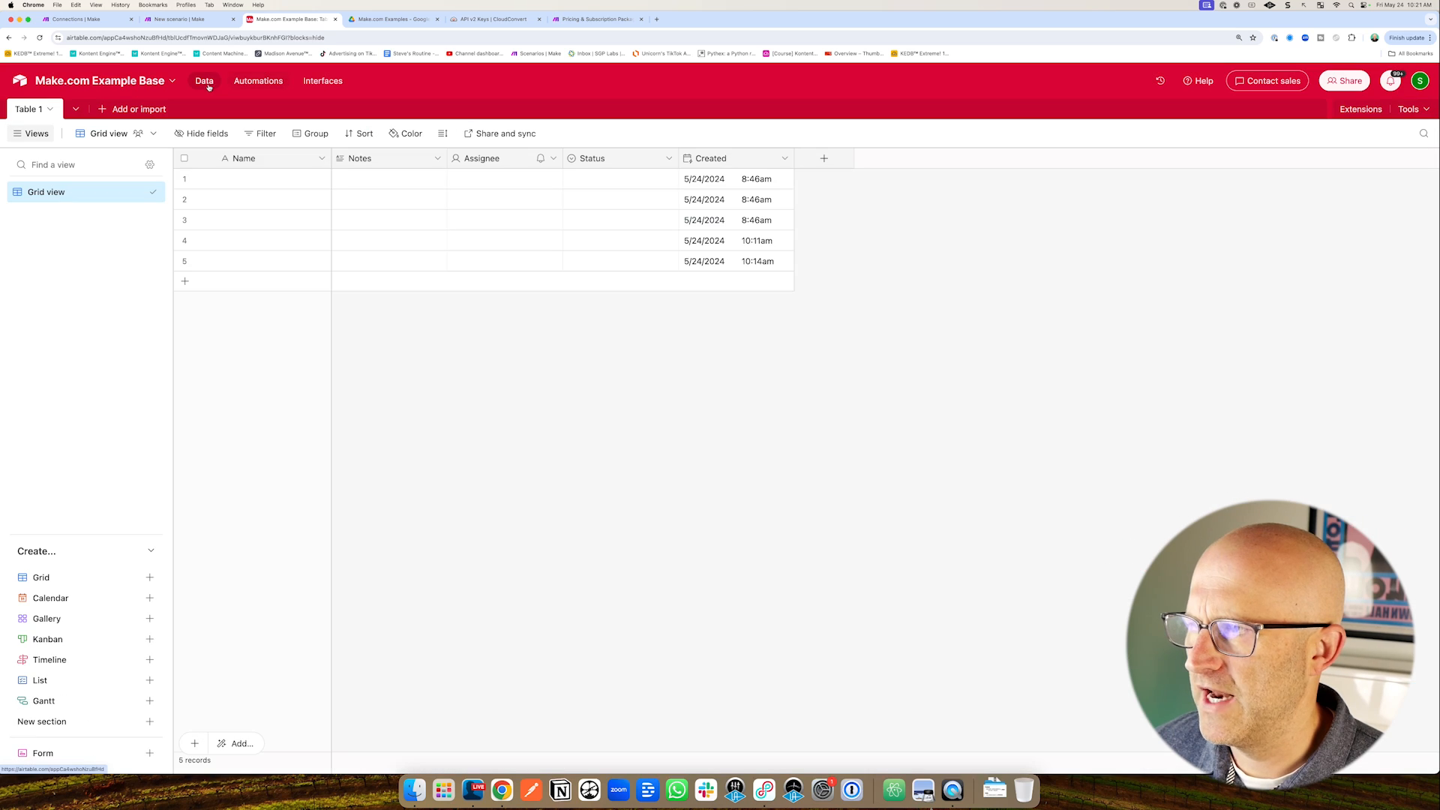
{"action": "mouse_move", "coordinate": [433, 395]}
{"action": "left_mouse_down"}
{"action": "mouse_move", "coordinate": [330, 303]}
{"action": "mouse_move", "coordinate": [526, 265]}
{"action": "left_mouse_up"}
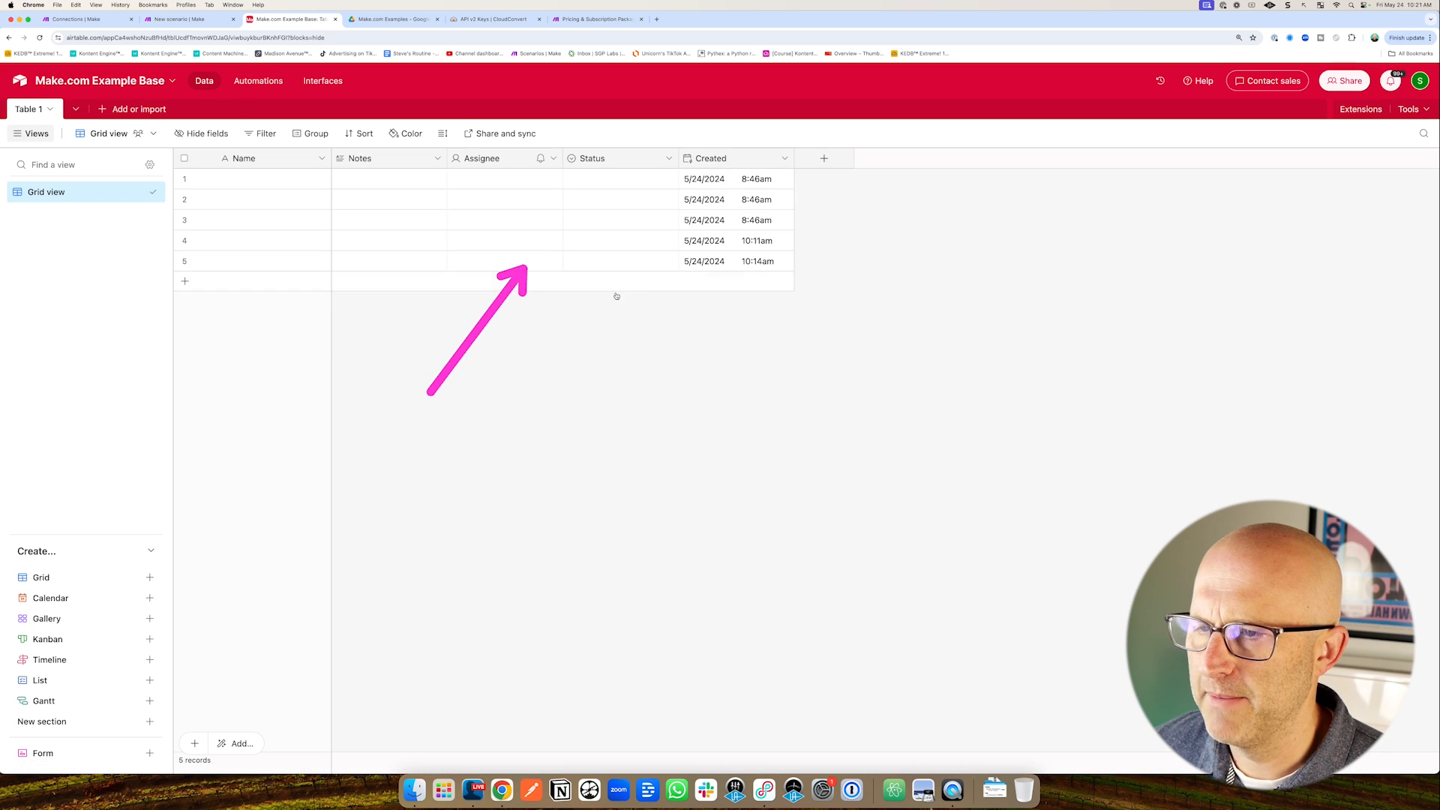
Add an Airtable Watch Records module and close its settings dialog.
{"action": "left_click", "coordinate": [208, 21]}
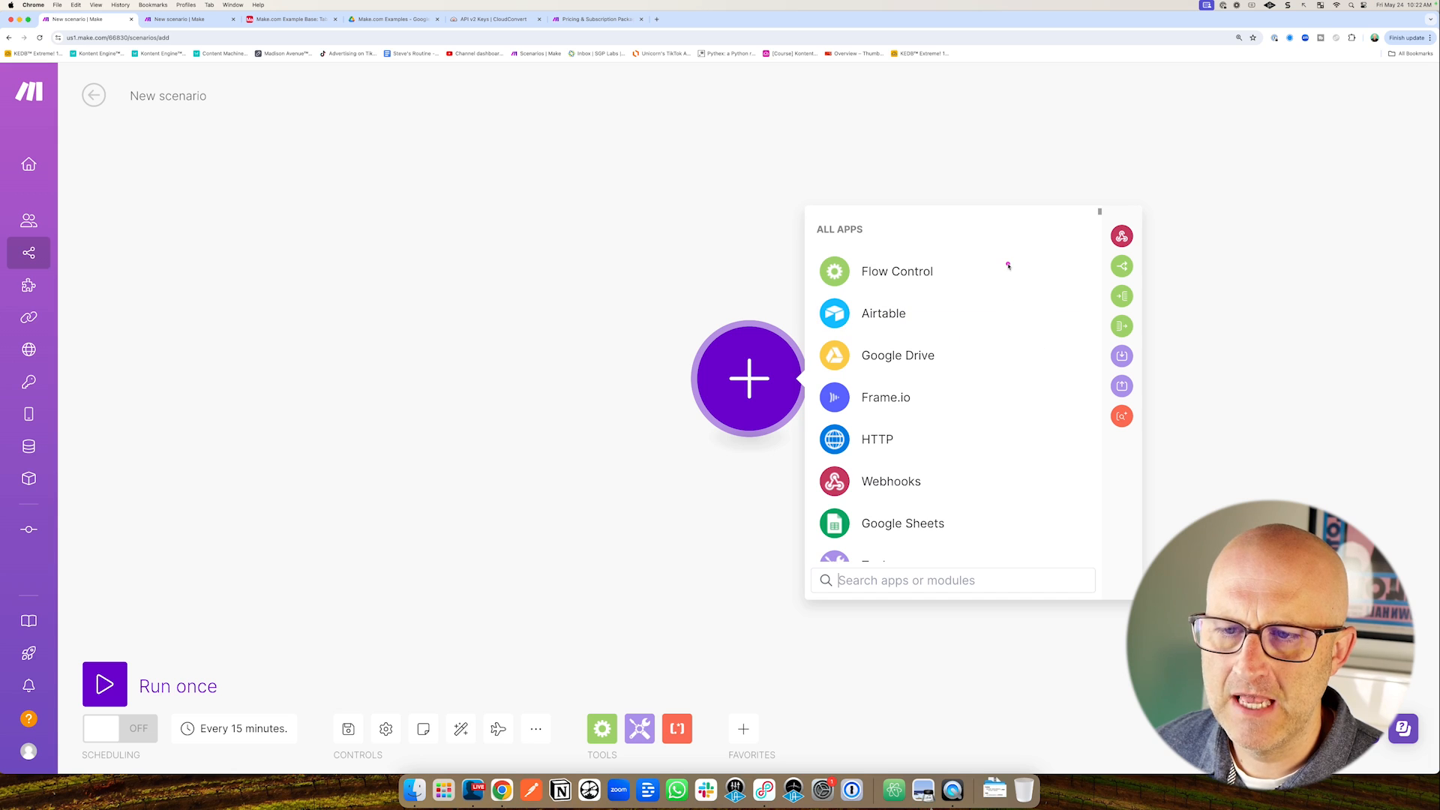
{"action": "left_click_drag", "start_coordinate": [1008, 266], "coordinate": [923, 312]}
{"action": "left_click", "coordinate": [924, 314]}
{"action": "left_click_drag", "start_coordinate": [1064, 307], "coordinate": [950, 350]}
{"action": "left_click", "coordinate": [885, 351]}
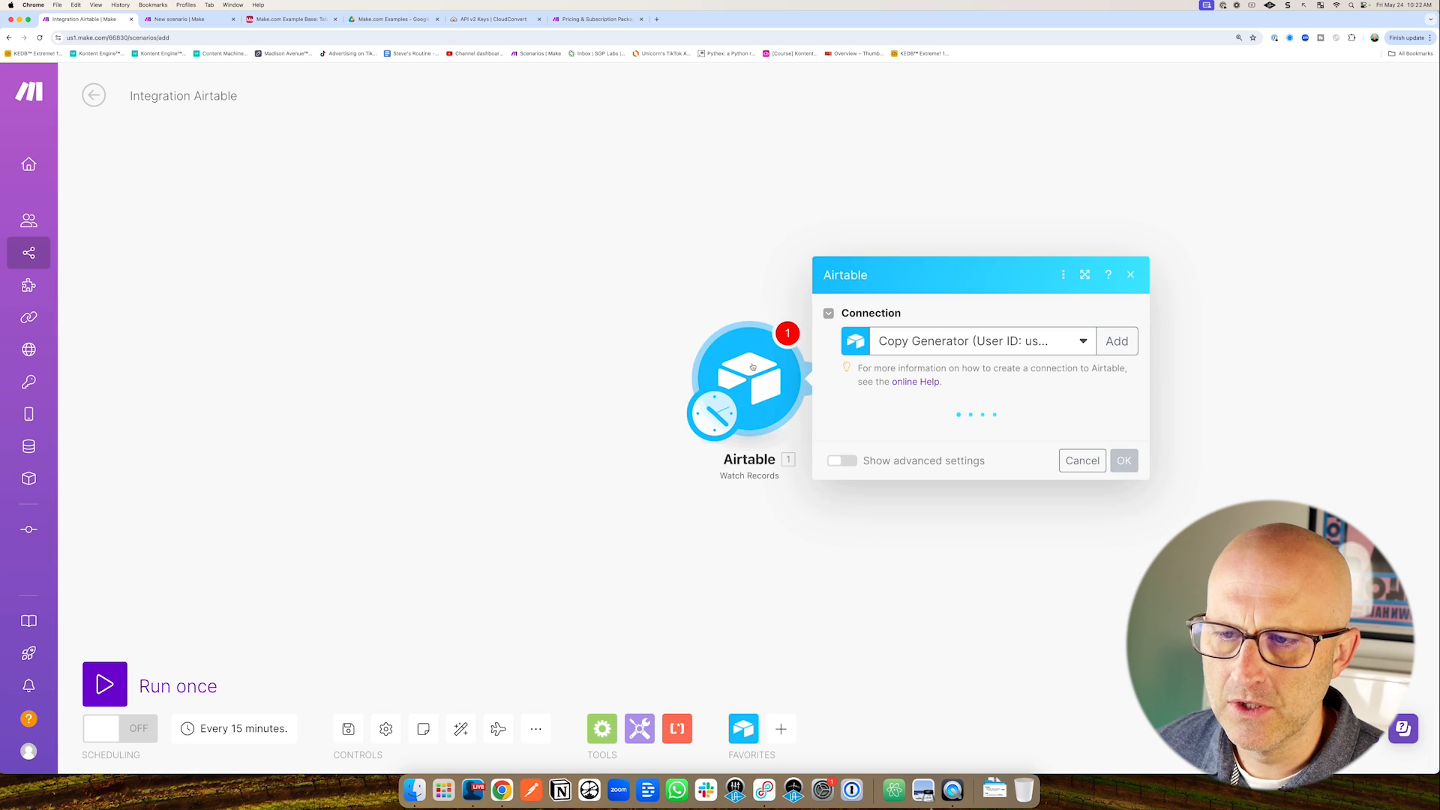
{"action": "left_click", "coordinate": [523, 257]}
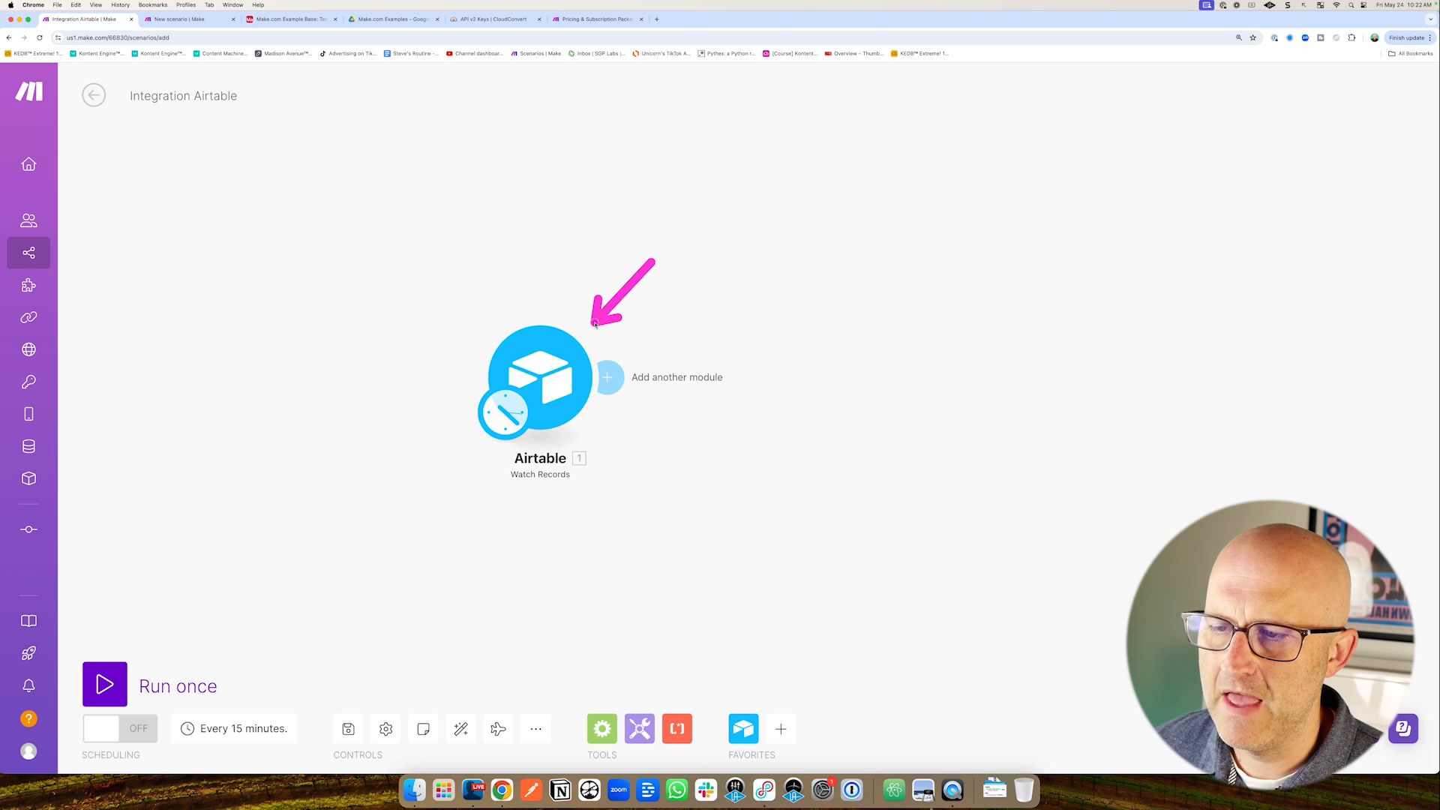
{"action": "left_click_drag", "start_coordinate": [477, 282], "coordinate": [572, 322]}
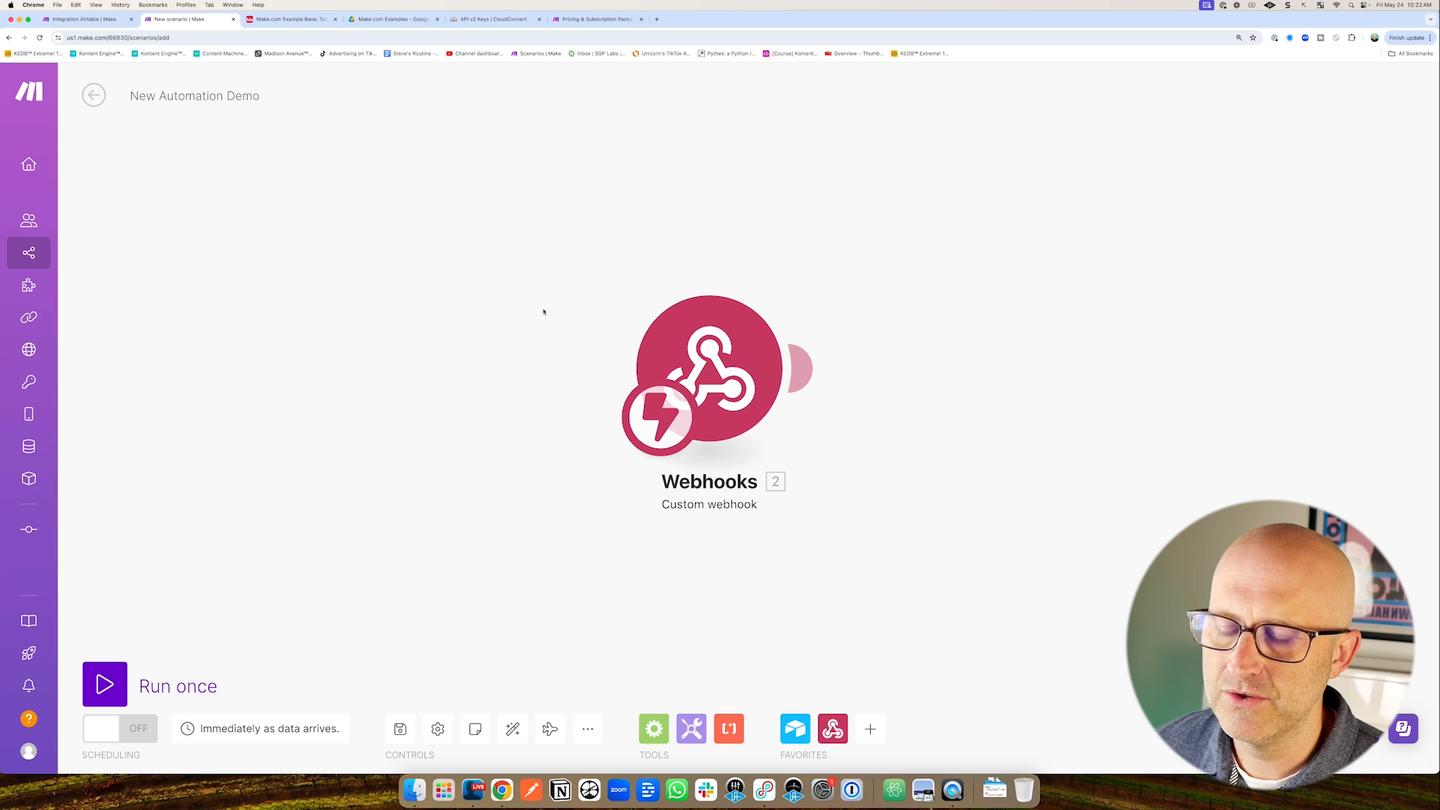
{"action": "left_click_drag", "start_coordinate": [817, 199], "coordinate": [774, 279]}
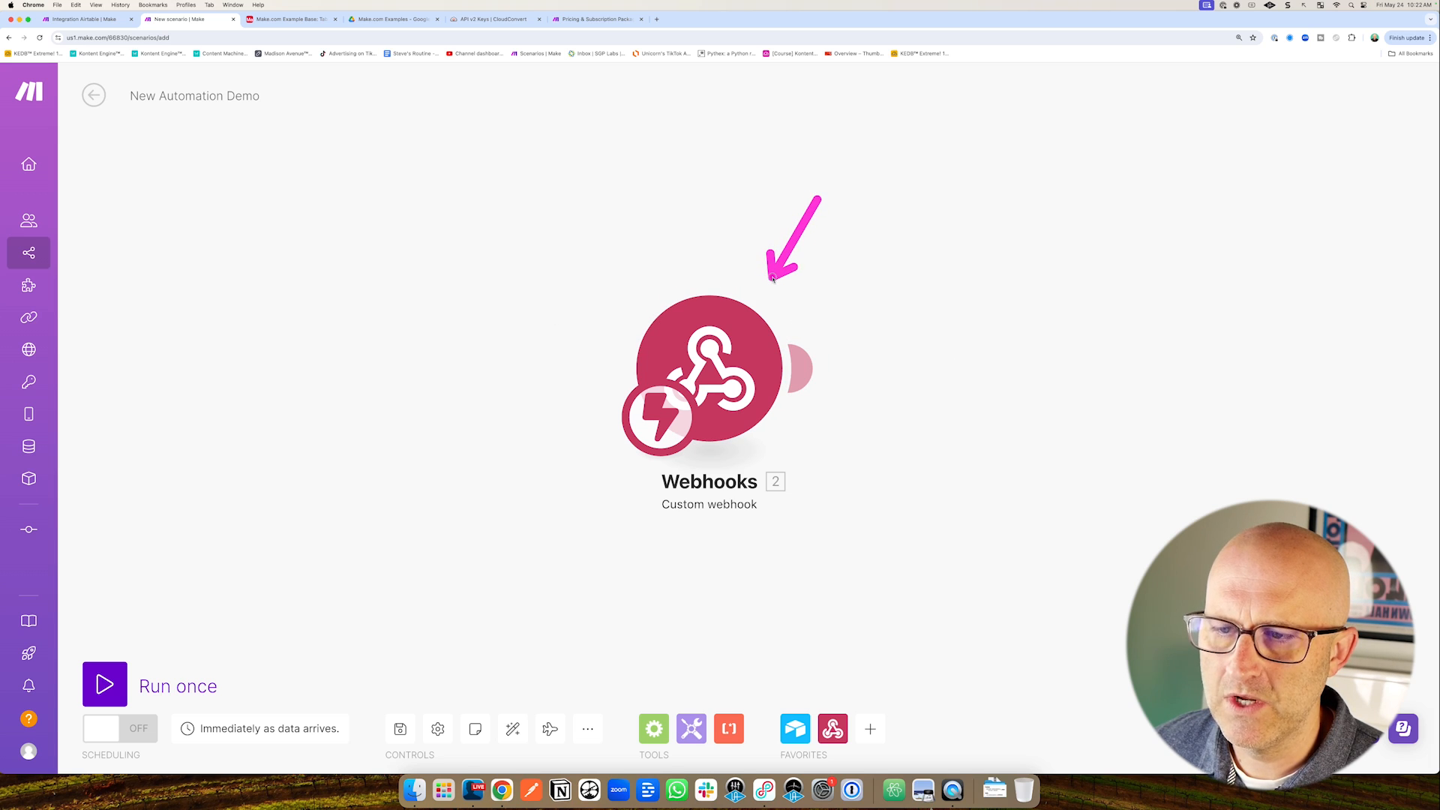
Flip between the Integration Airtable and webhook scenarios, then return to Airtable's Automation 1.
{"action": "key", "text": "ctrl+shift+Tab"}
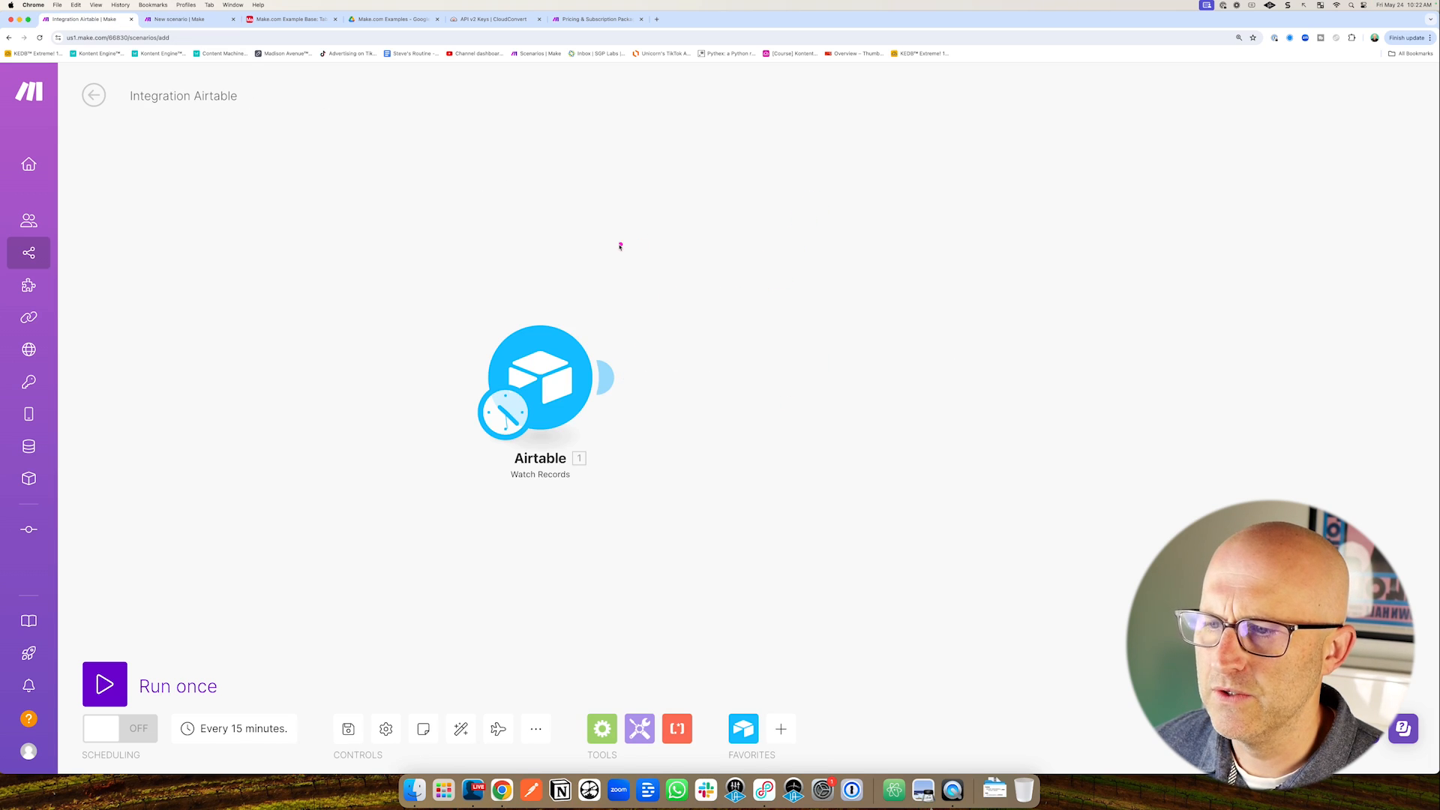
{"action": "key", "text": "ctrl+Tab"}
{"action": "mouse_move", "coordinate": [526, 533]}
{"action": "left_mouse_down"}
{"action": "mouse_move", "coordinate": [630, 466]}
{"action": "mouse_move", "coordinate": [637, 488]}
{"action": "mouse_move", "coordinate": [592, 461]}
{"action": "left_mouse_up"}
{"action": "left_click_drag", "start_coordinate": [672, 155], "coordinate": [695, 269]}
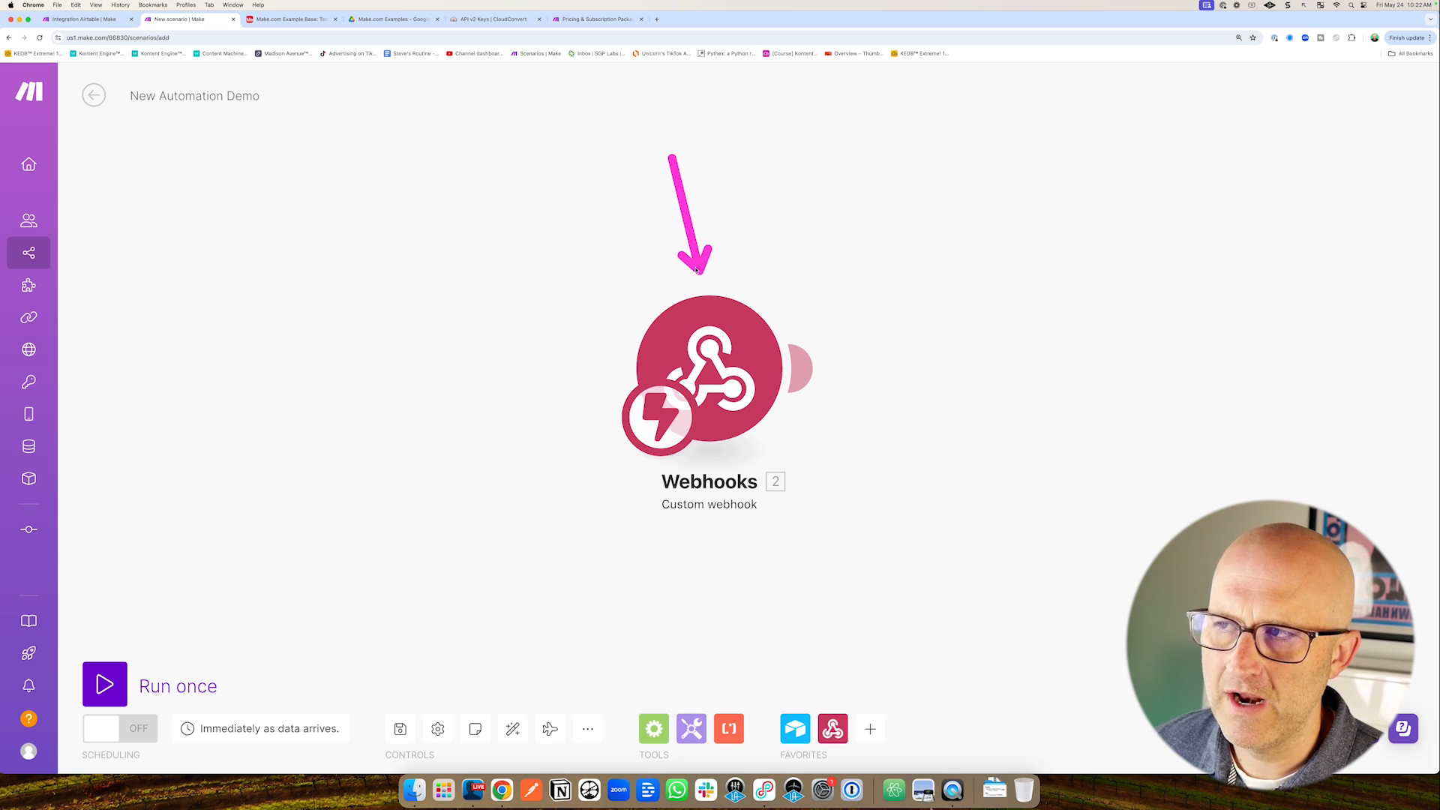
{"action": "left_click", "coordinate": [276, 21]}
{"action": "left_click_drag", "start_coordinate": [947, 359], "coordinate": [830, 278]}
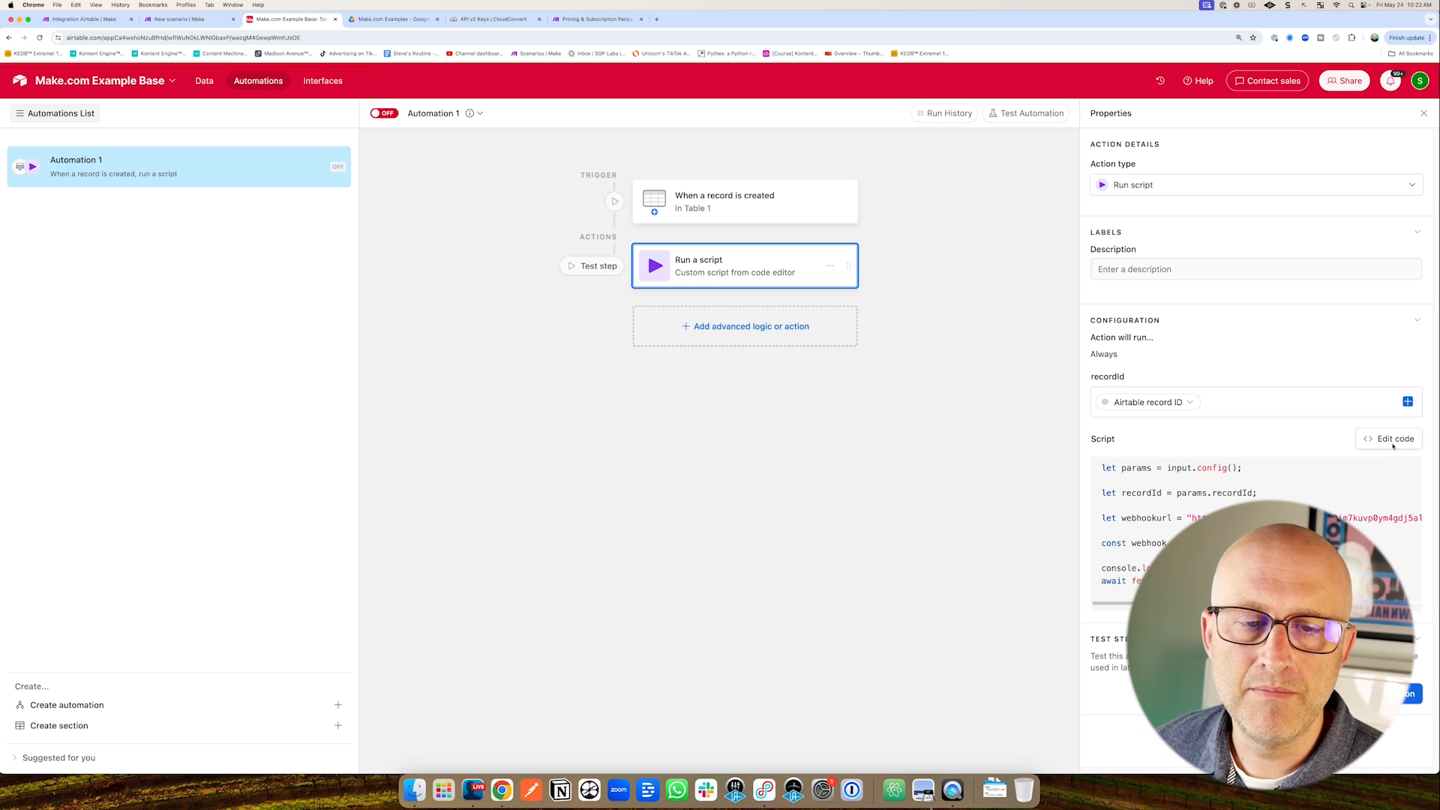
{"action": "left_click", "coordinate": [1393, 441]}
{"action": "mouse_move", "coordinate": [507, 346]}
{"action": "left_mouse_down"}
{"action": "mouse_move", "coordinate": [411, 224]}
{"action": "mouse_move", "coordinate": [529, 219]}
{"action": "left_mouse_up"}
{"action": "key", "text": "ctrl+shift+Tab"}
{"action": "left_click_drag", "start_coordinate": [794, 180], "coordinate": [880, 318]}
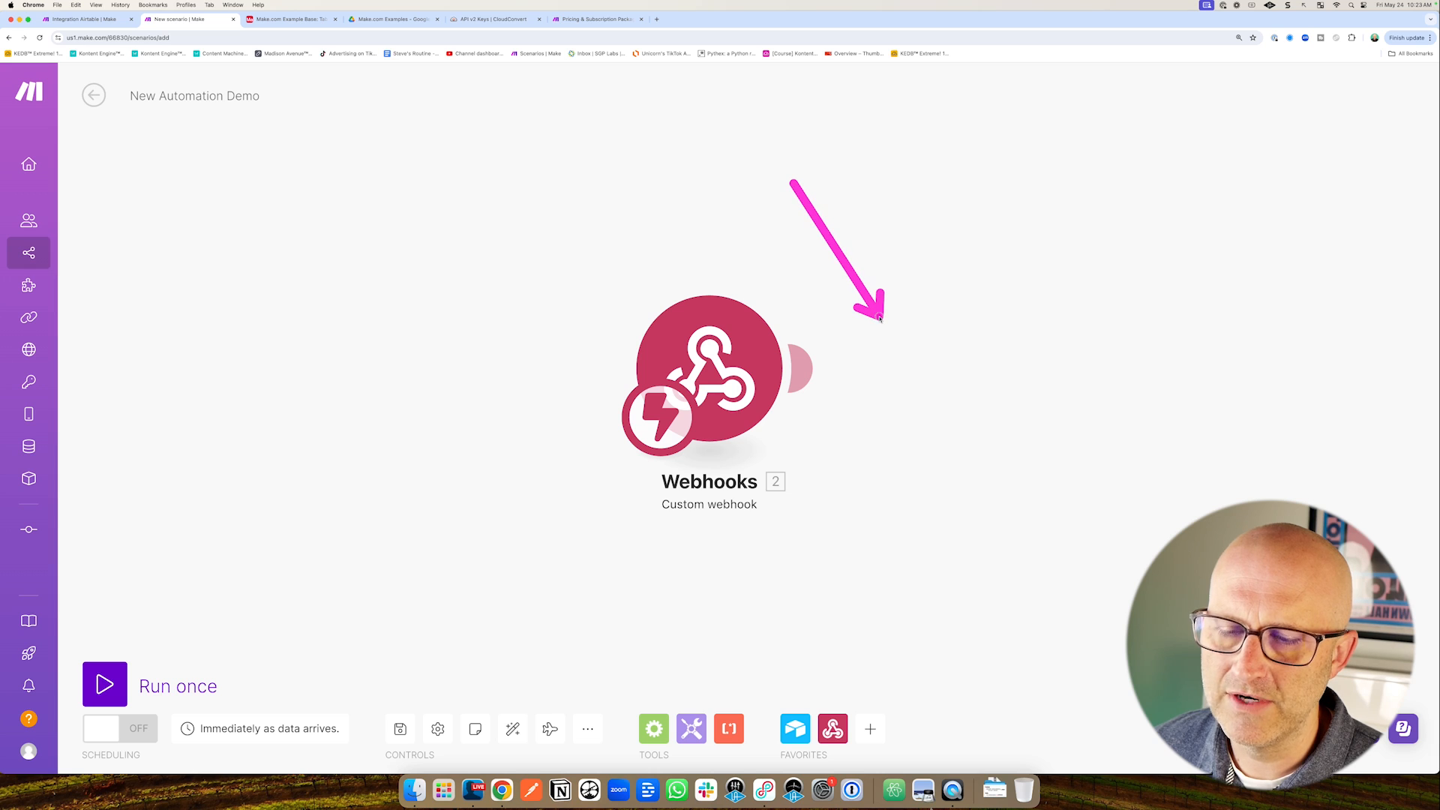
{"action": "left_click_drag", "start_coordinate": [406, 324], "coordinate": [273, 270]}
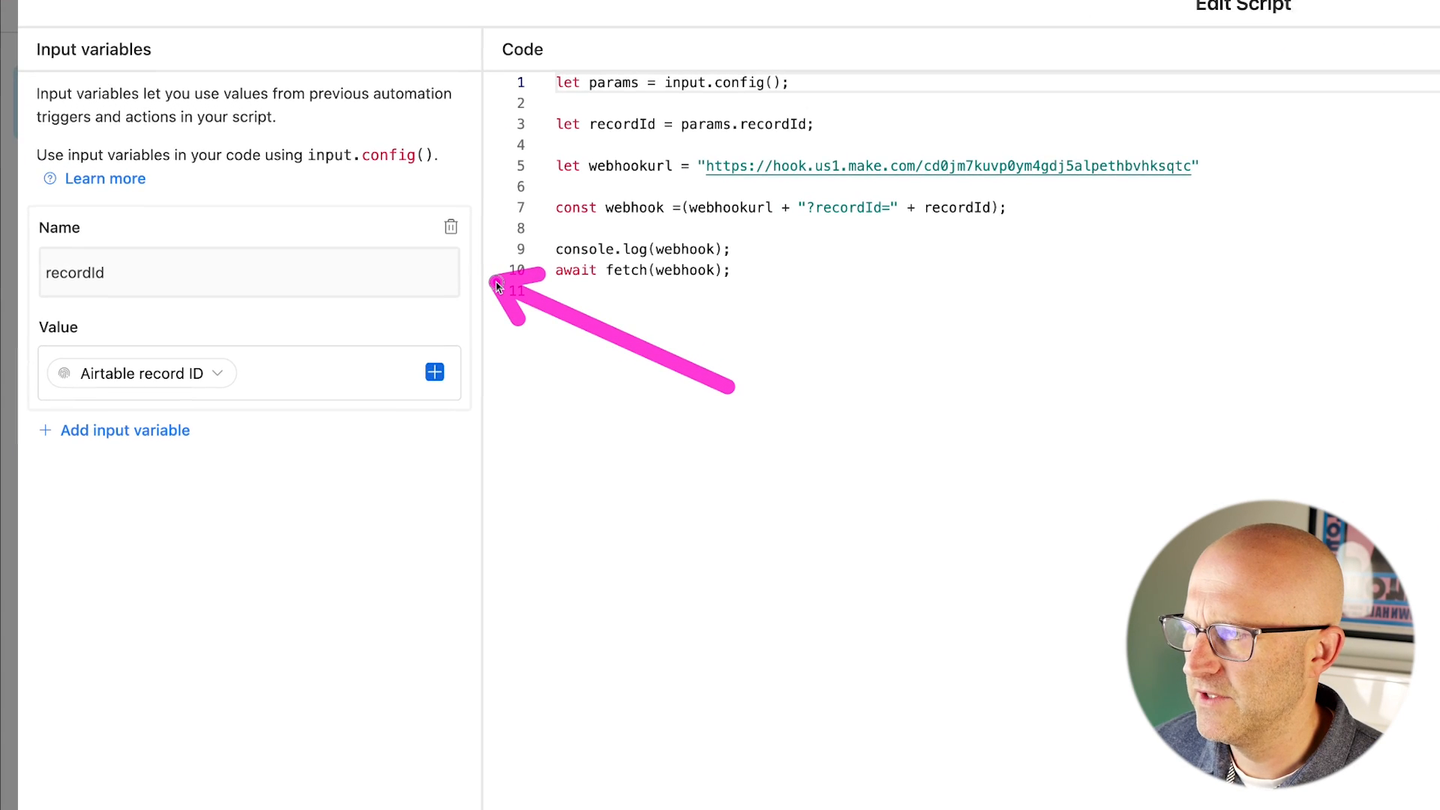
{"action": "mouse_move", "coordinate": [494, 293]}
{"action": "left_mouse_down"}
{"action": "mouse_move", "coordinate": [476, 312]}
{"action": "mouse_move", "coordinate": [482, 354]}
{"action": "mouse_move", "coordinate": [476, 283]}
{"action": "mouse_move", "coordinate": [506, 267]}
{"action": "left_mouse_up"}
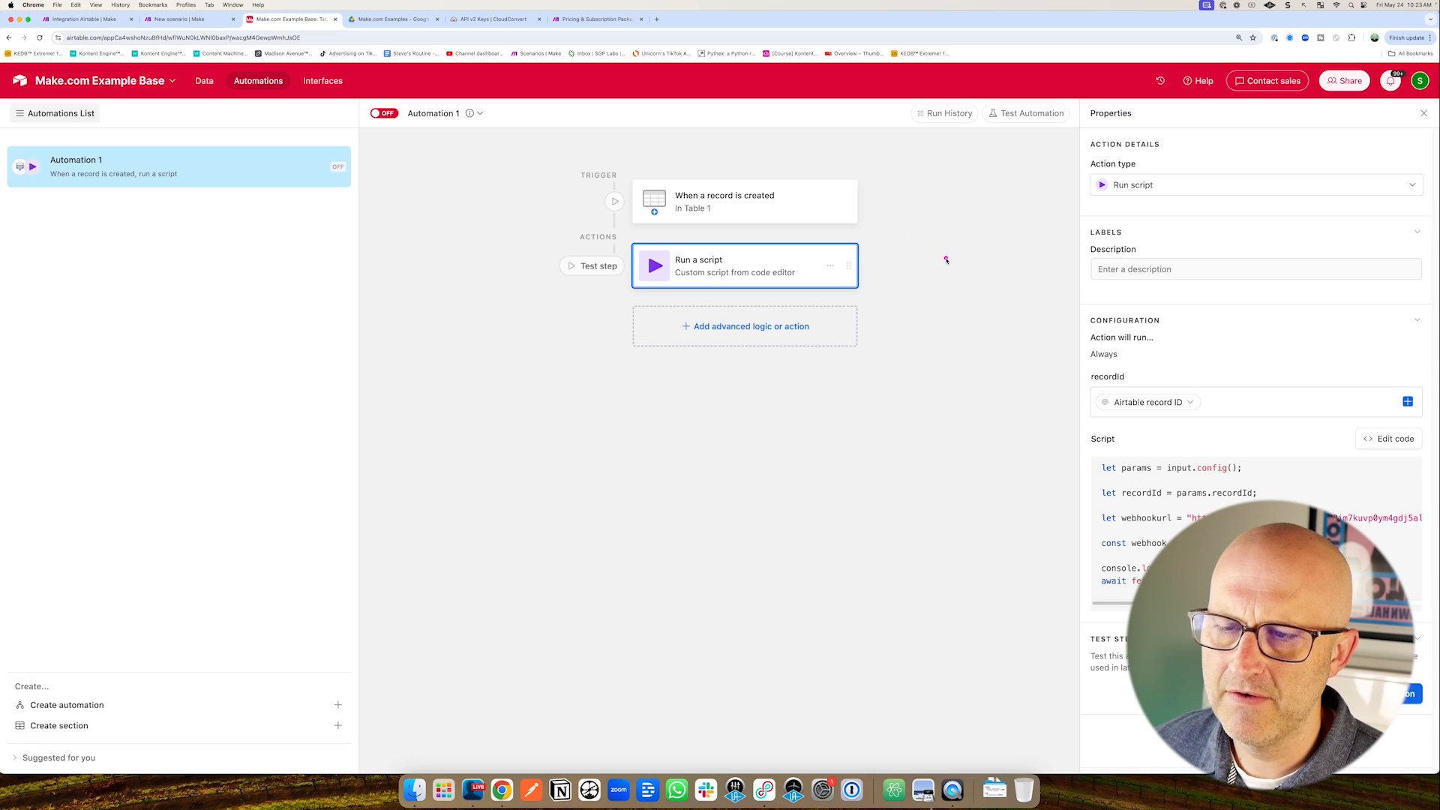
{"action": "mouse_move", "coordinate": [947, 259]}
{"action": "left_mouse_down"}
{"action": "mouse_move", "coordinate": [844, 200]}
{"action": "mouse_move", "coordinate": [789, 205]}
{"action": "left_mouse_up"}
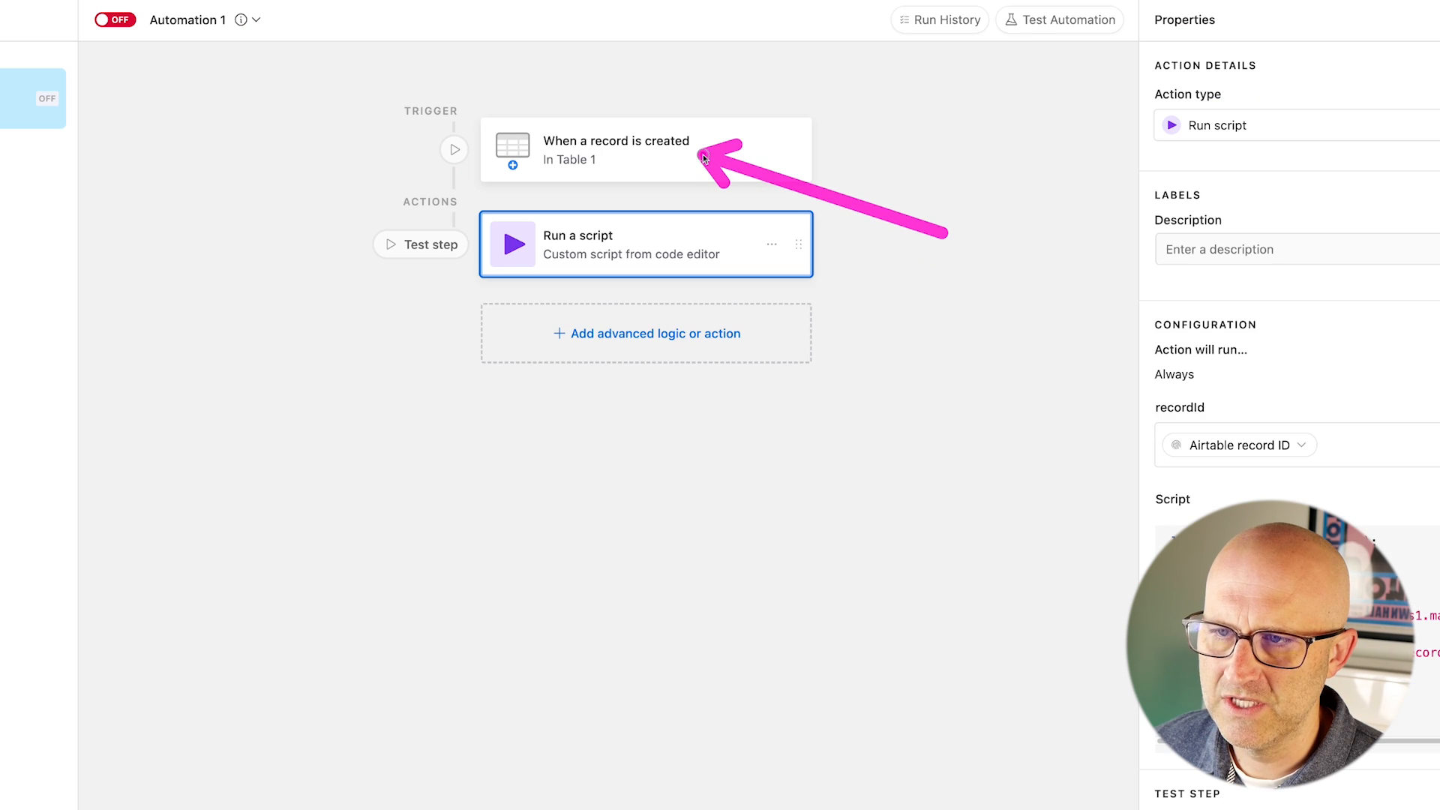
{"action": "mouse_move", "coordinate": [199, 94]}
{"action": "left_mouse_down"}
{"action": "mouse_move", "coordinate": [368, 114]}
{"action": "mouse_move", "coordinate": [376, 144]}
{"action": "mouse_move", "coordinate": [373, 114]}
{"action": "mouse_move", "coordinate": [405, 146]}
{"action": "mouse_move", "coordinate": [380, 226]}
{"action": "mouse_move", "coordinate": [371, 196]}
{"action": "left_mouse_up"}
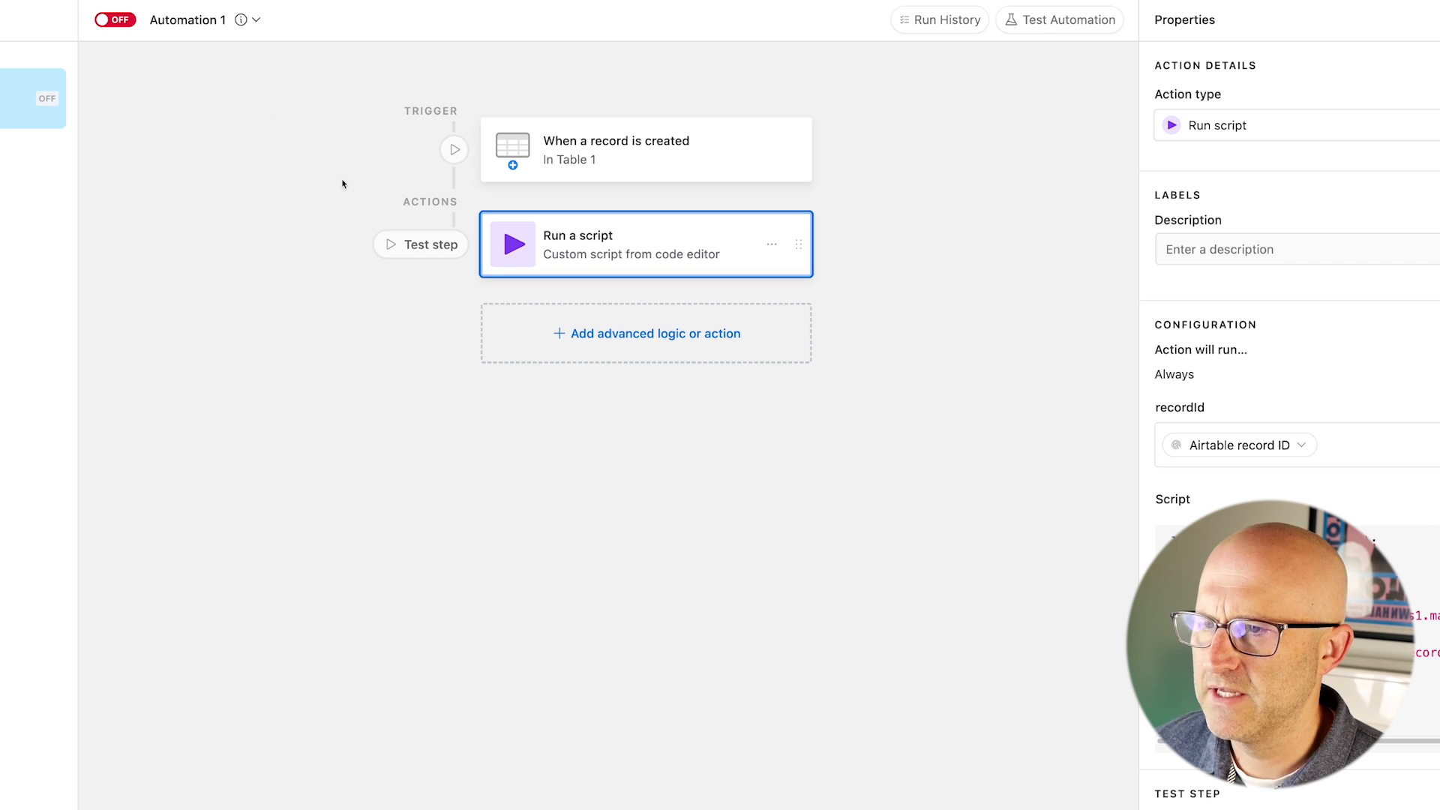
{"action": "left_click_drag", "start_coordinate": [218, 120], "coordinate": [379, 123]}
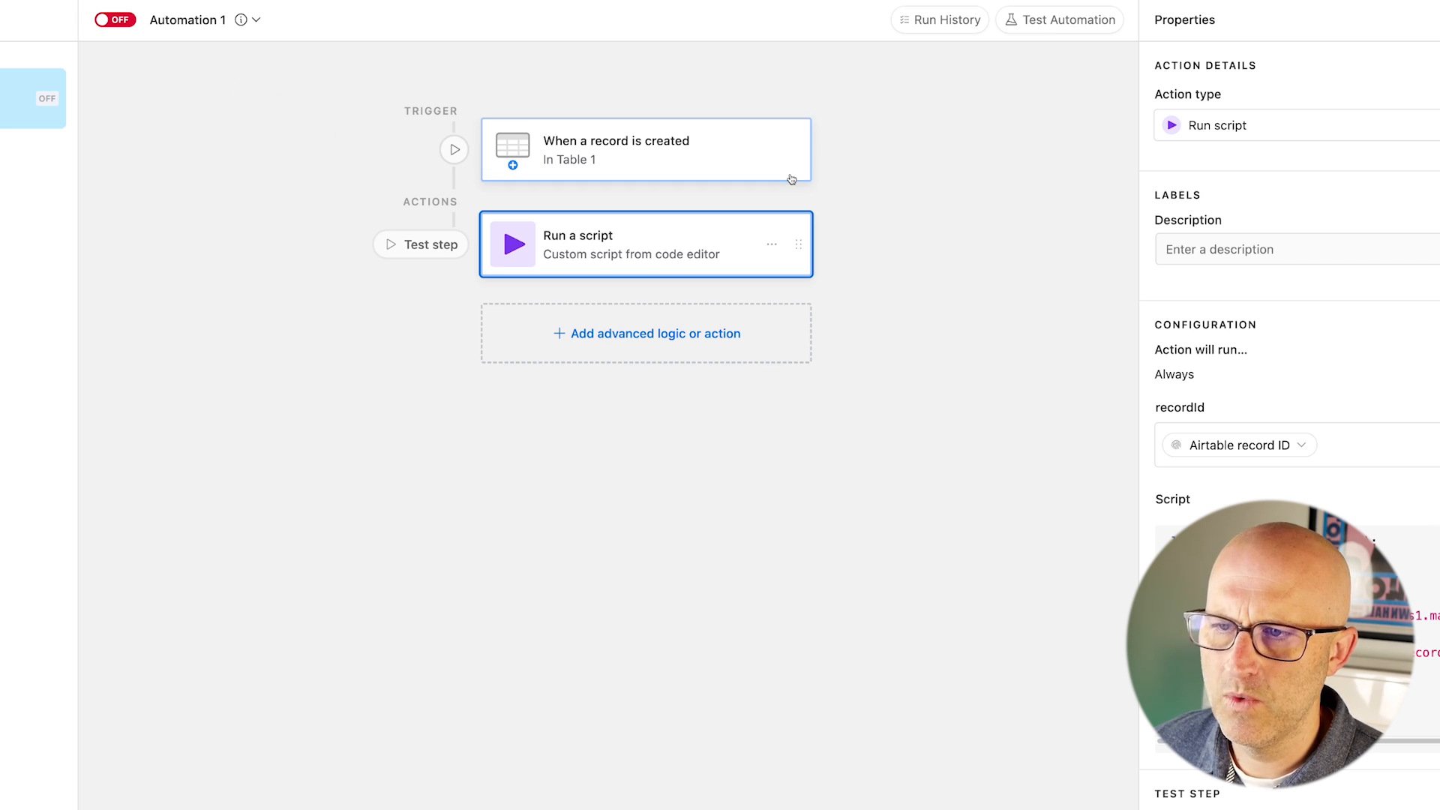
{"action": "mouse_move", "coordinate": [947, 231]}
{"action": "left_mouse_down"}
{"action": "mouse_move", "coordinate": [765, 148]}
{"action": "mouse_move", "coordinate": [746, 222]}
{"action": "left_mouse_up"}
{"action": "left_click_drag", "start_coordinate": [899, 347], "coordinate": [754, 249]}
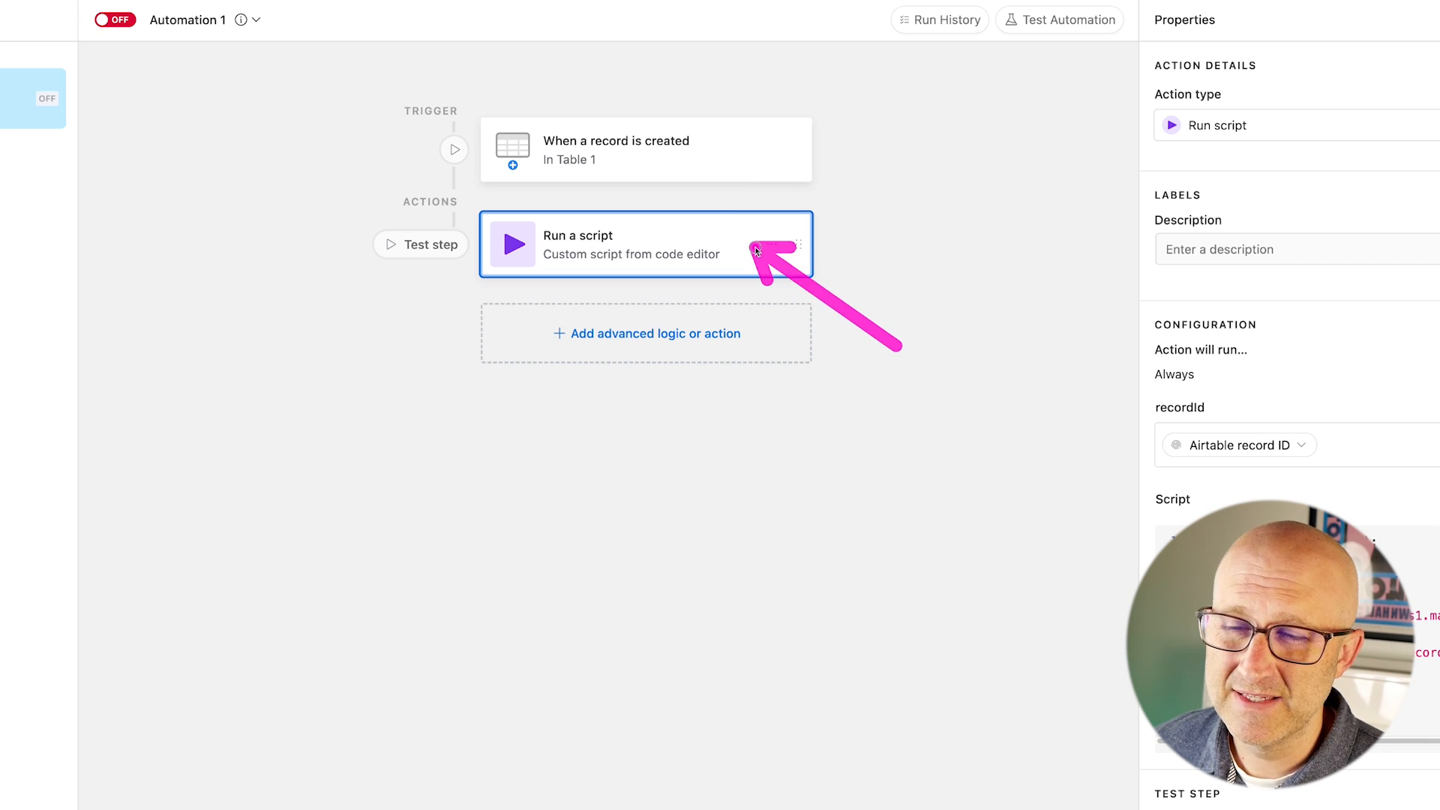
{"action": "left_click_drag", "start_coordinate": [1008, 477], "coordinate": [1142, 457]}
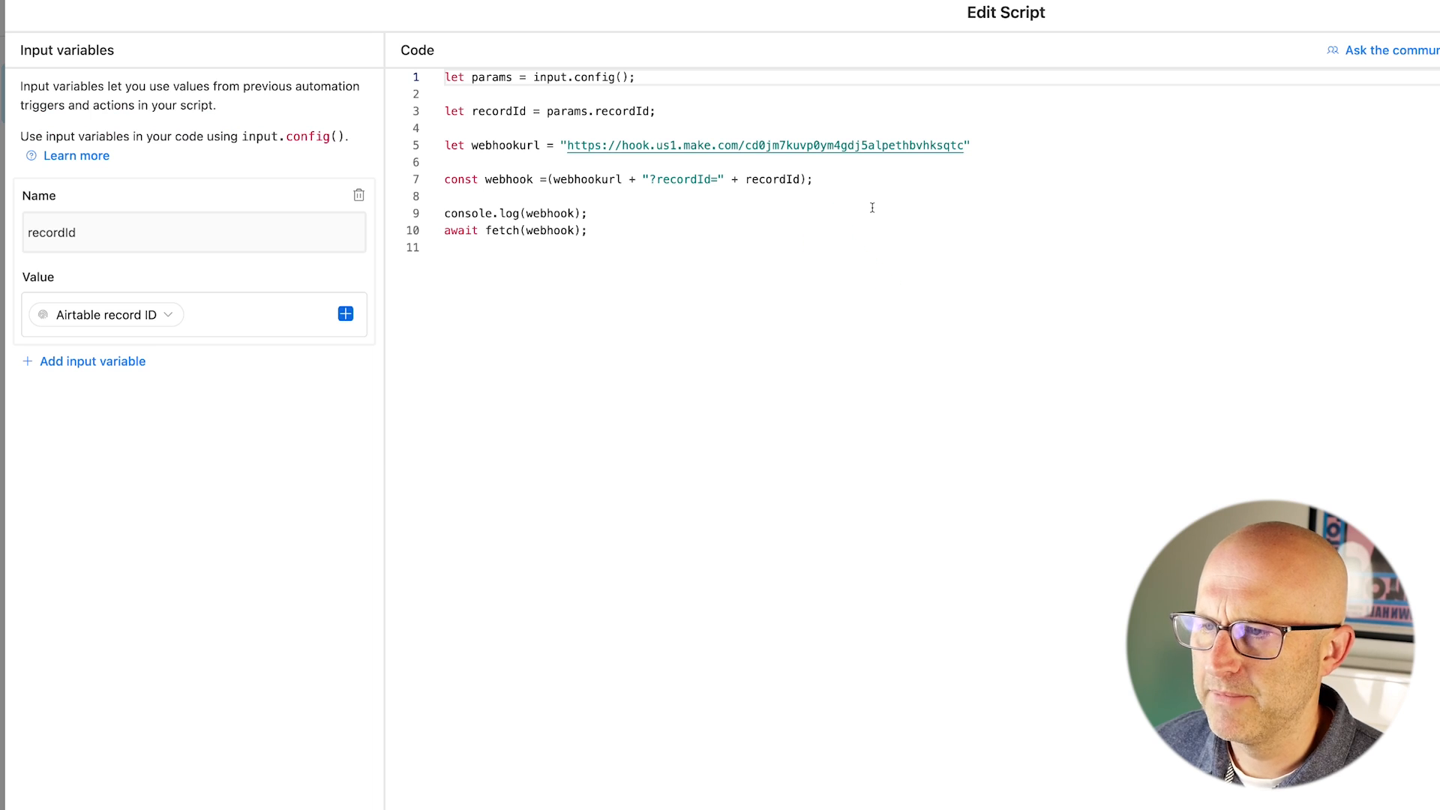
{"action": "left_click_drag", "start_coordinate": [796, 94], "coordinate": [687, 112]}
{"action": "mouse_move", "coordinate": [1155, 215]}
{"action": "left_mouse_down"}
{"action": "mouse_move", "coordinate": [911, 102]}
{"action": "mouse_move", "coordinate": [942, 187]}
{"action": "left_mouse_up"}
{"action": "mouse_move", "coordinate": [597, 373]}
{"action": "left_mouse_down"}
{"action": "mouse_move", "coordinate": [540, 323]}
{"action": "mouse_move", "coordinate": [380, 266]}
{"action": "mouse_move", "coordinate": [386, 292]}
{"action": "left_mouse_up"}
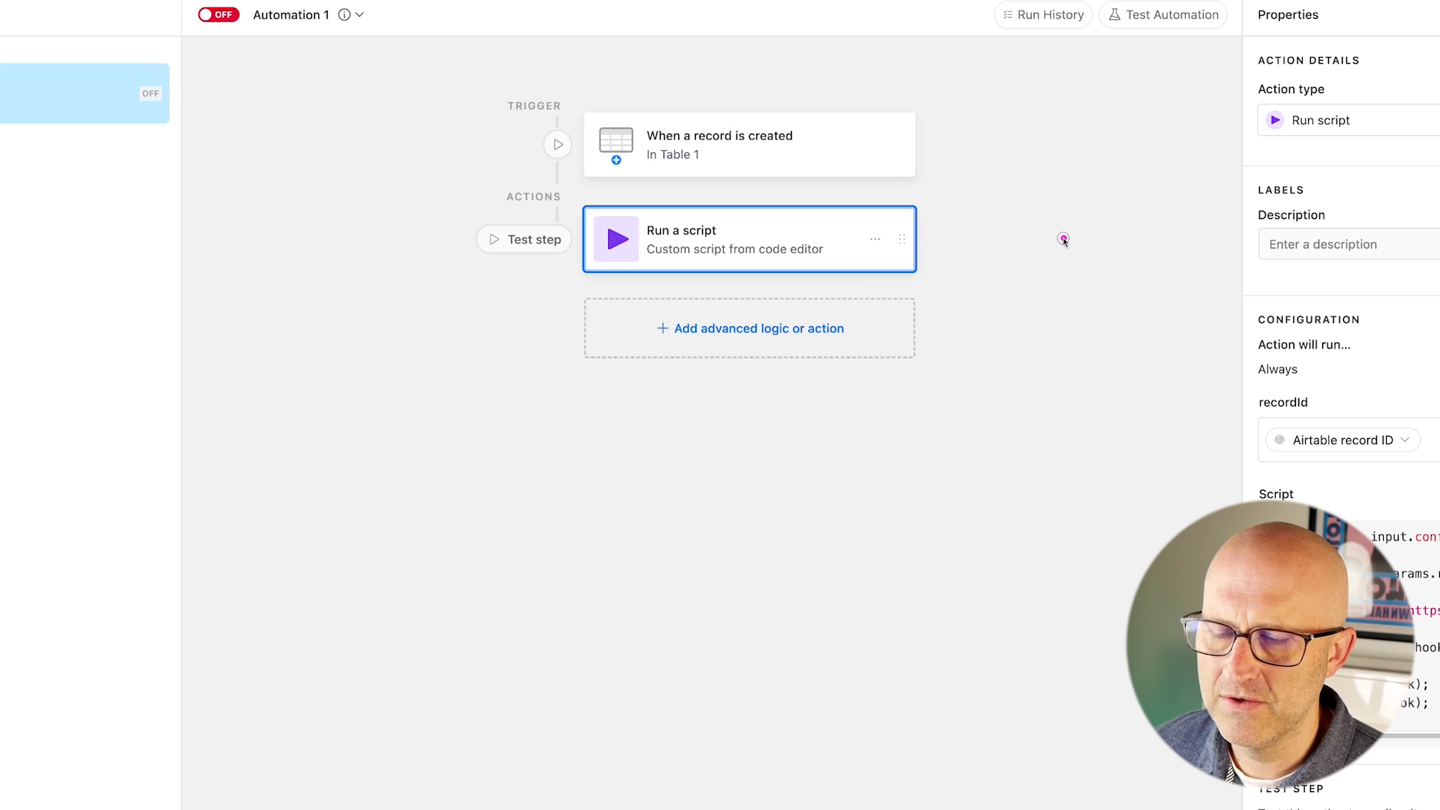
{"action": "mouse_move", "coordinate": [1064, 235]}
{"action": "left_mouse_down"}
{"action": "mouse_move", "coordinate": [912, 146]}
{"action": "mouse_move", "coordinate": [856, 159]}
{"action": "left_mouse_up"}
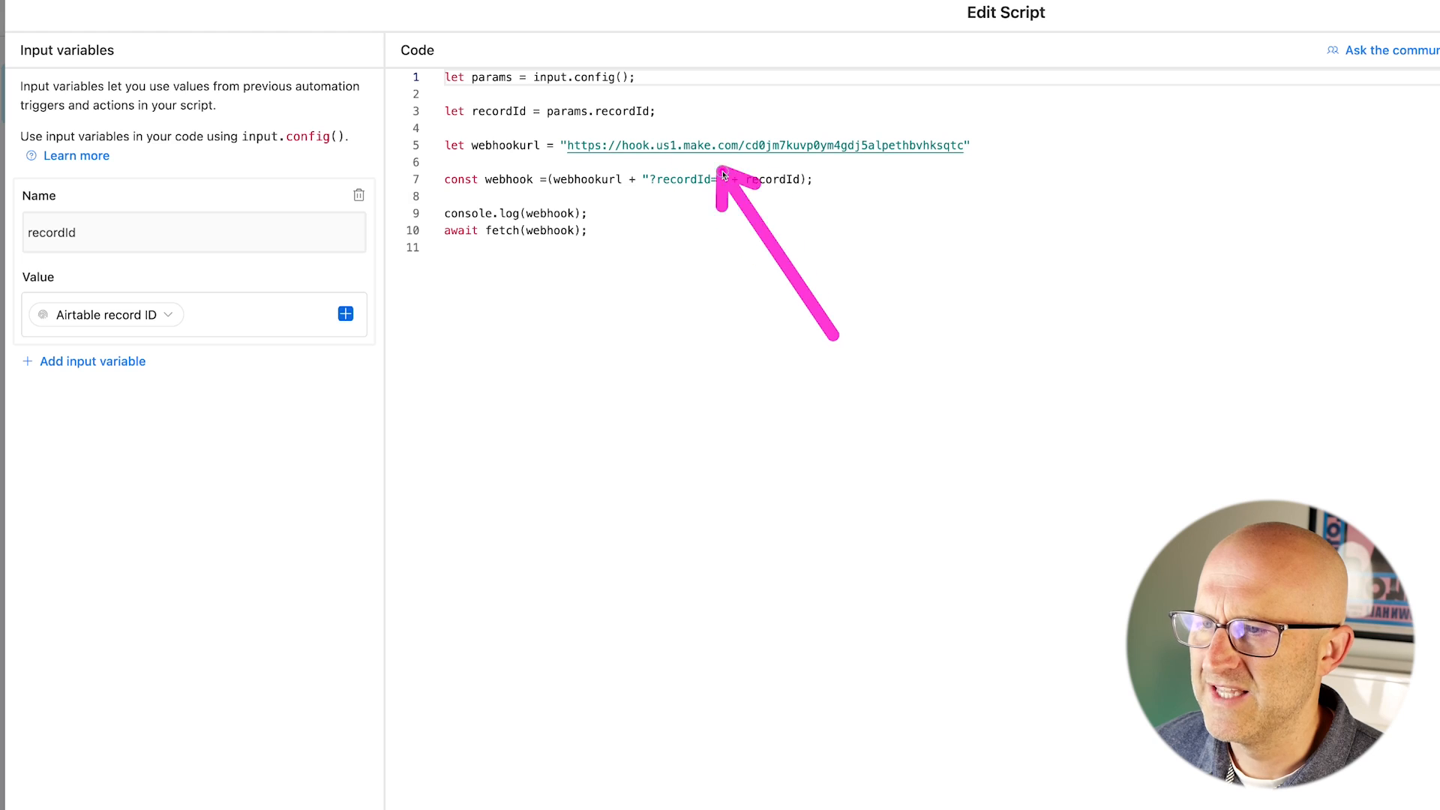
{"action": "left_click_drag", "start_coordinate": [830, 337], "coordinate": [829, 177]}
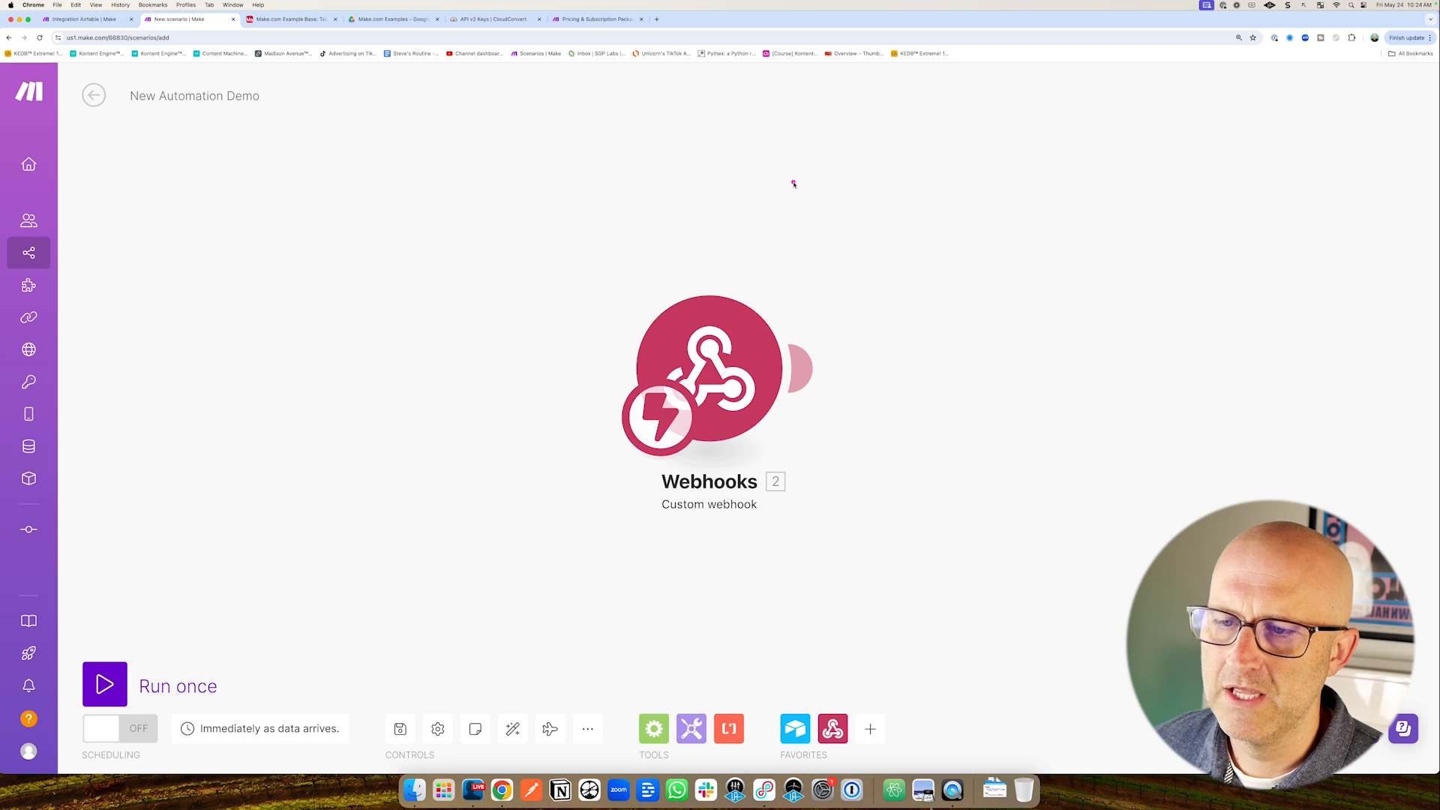
{"action": "left_click_drag", "start_coordinate": [794, 184], "coordinate": [894, 309]}
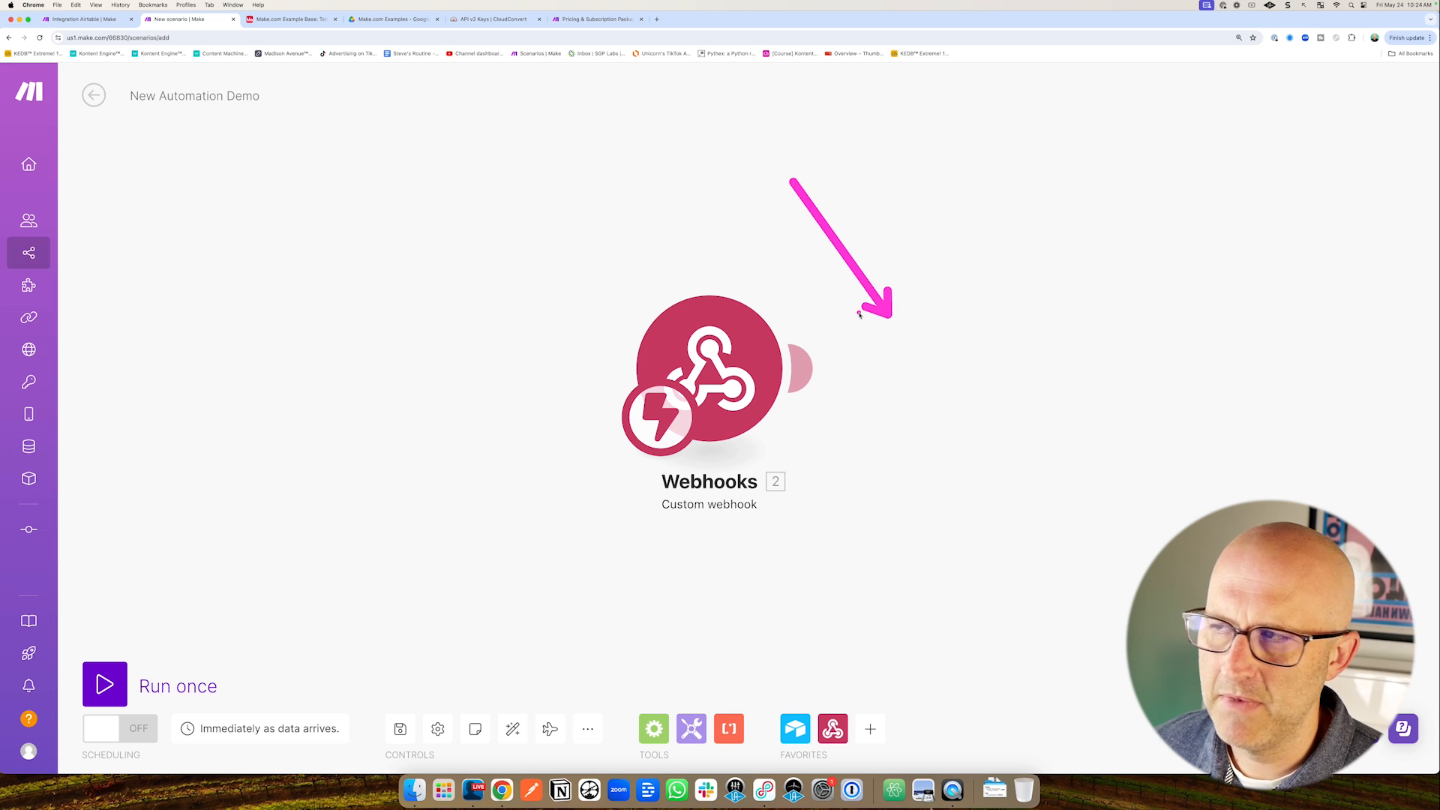
{"action": "left_click_drag", "start_coordinate": [1242, 208], "coordinate": [1340, 135]}
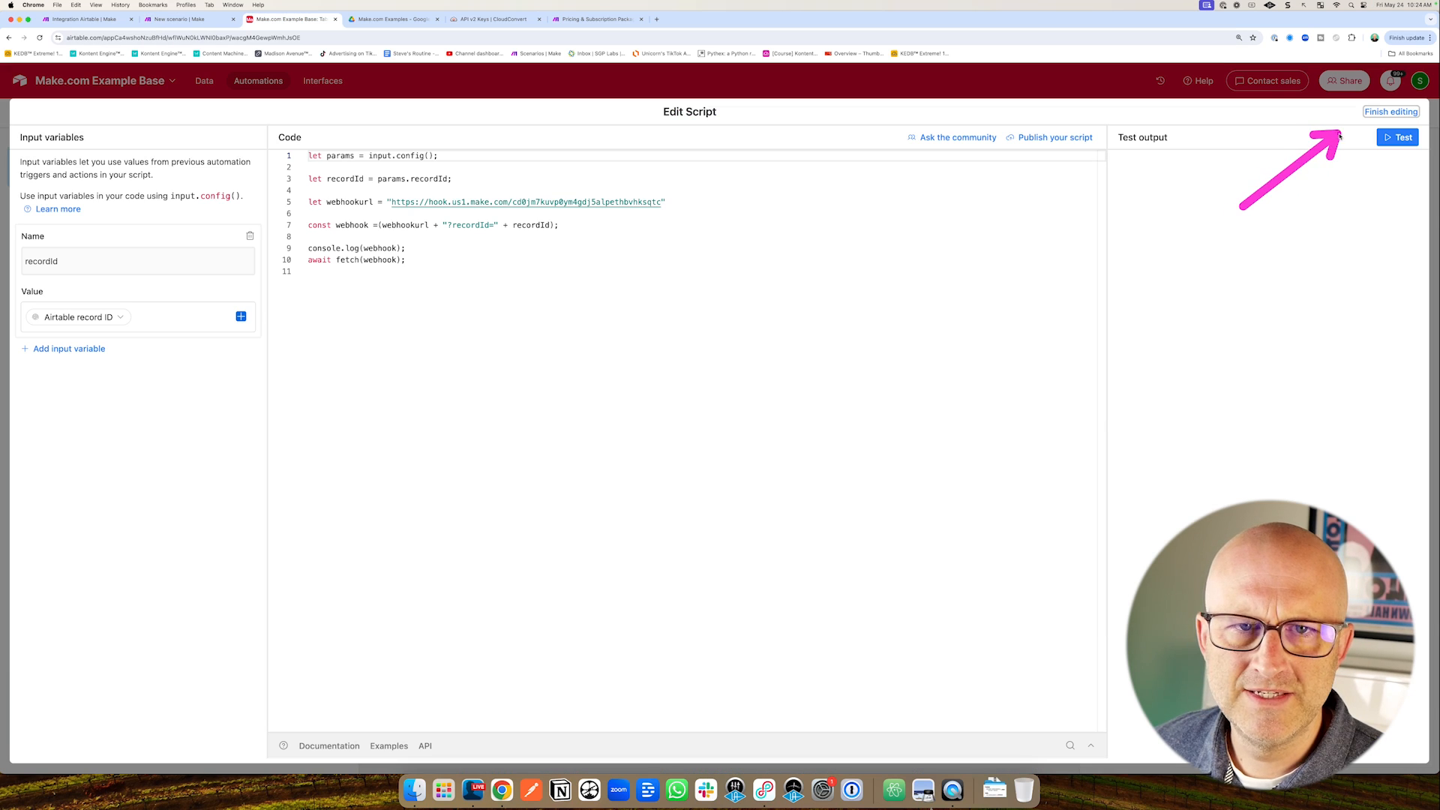
{"action": "left_click", "coordinate": [1384, 112]}
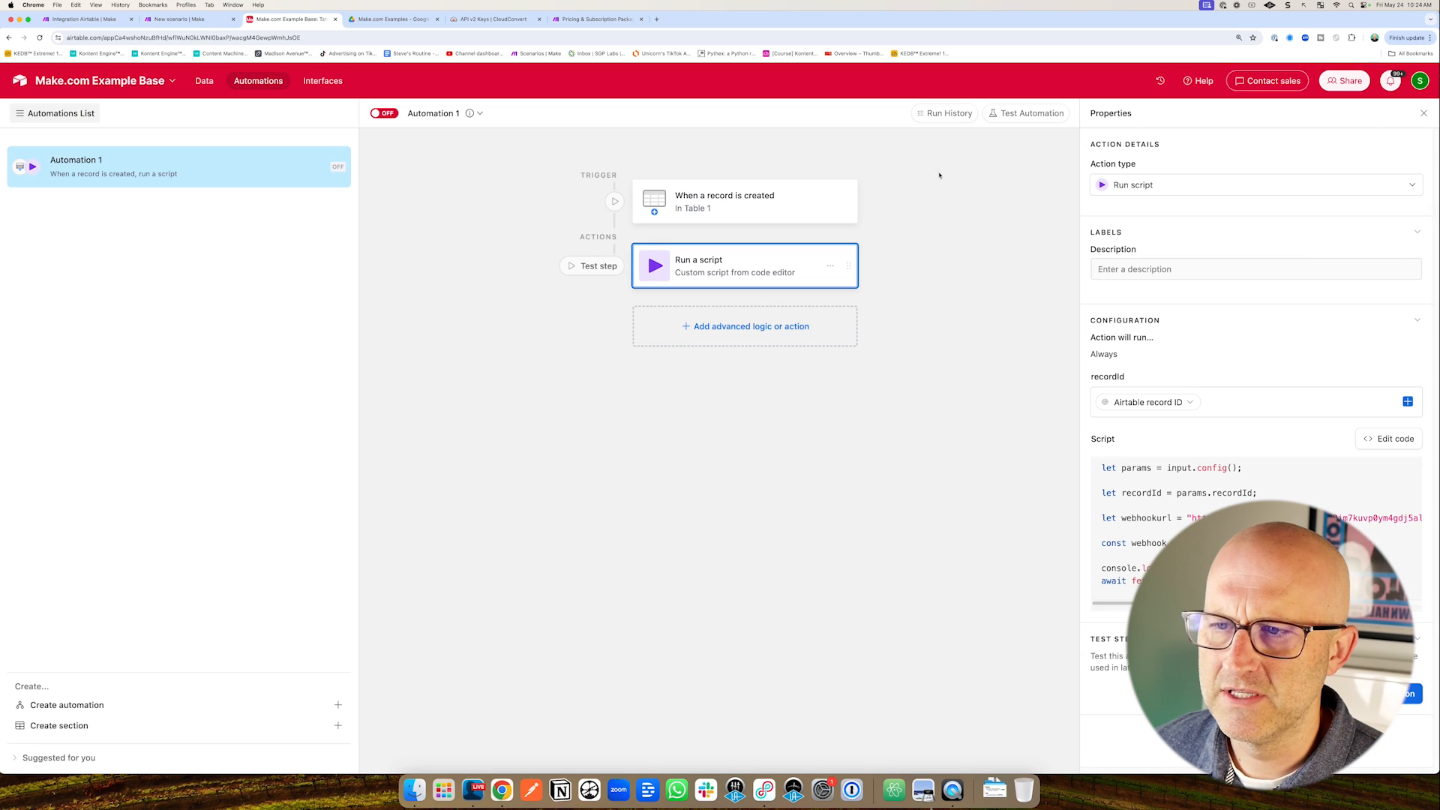
Add record 6 'Example' with 'Notes' to Table 1, then choose a test record in Automation 1.
{"action": "left_click", "coordinate": [204, 81]}
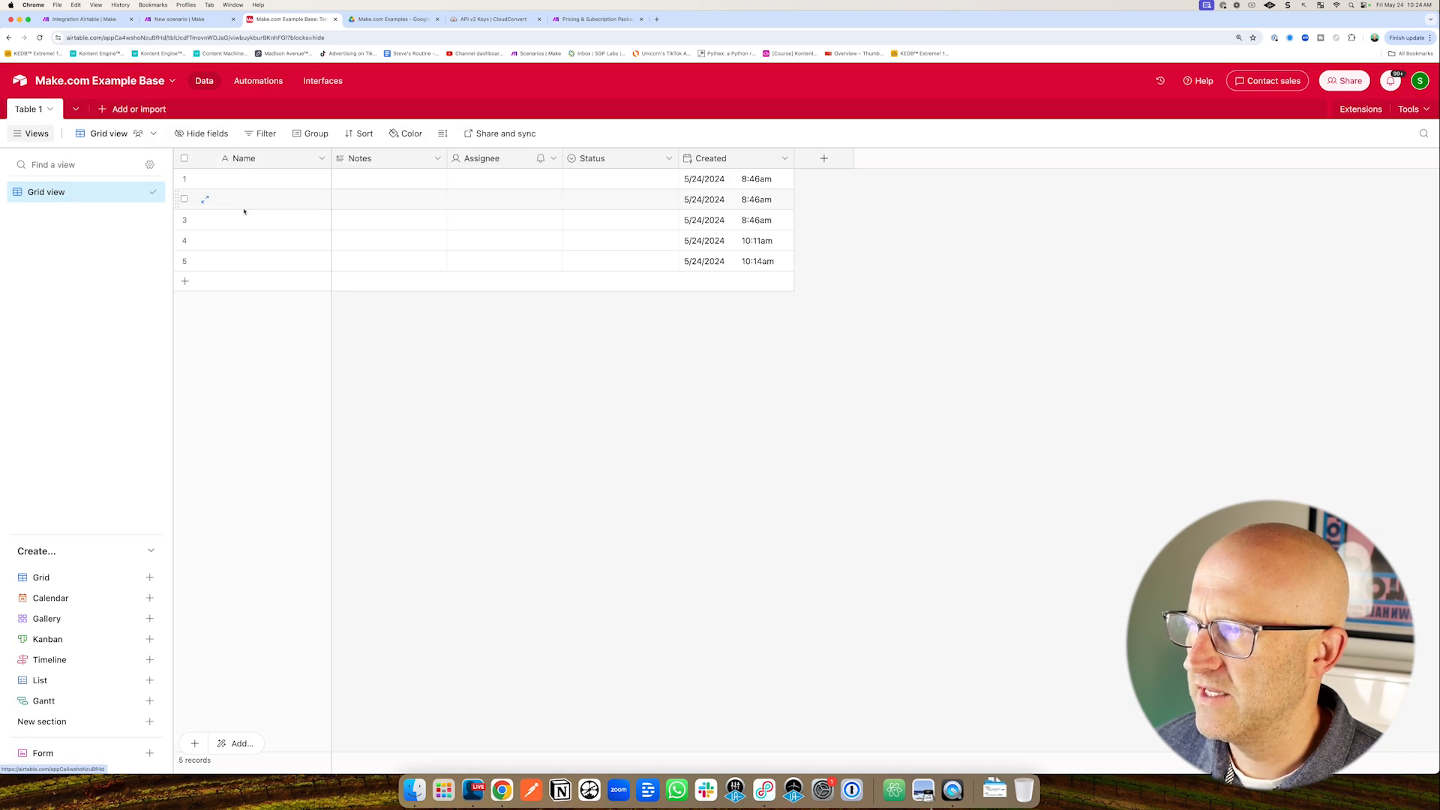
{"action": "left_click", "coordinate": [185, 282]}
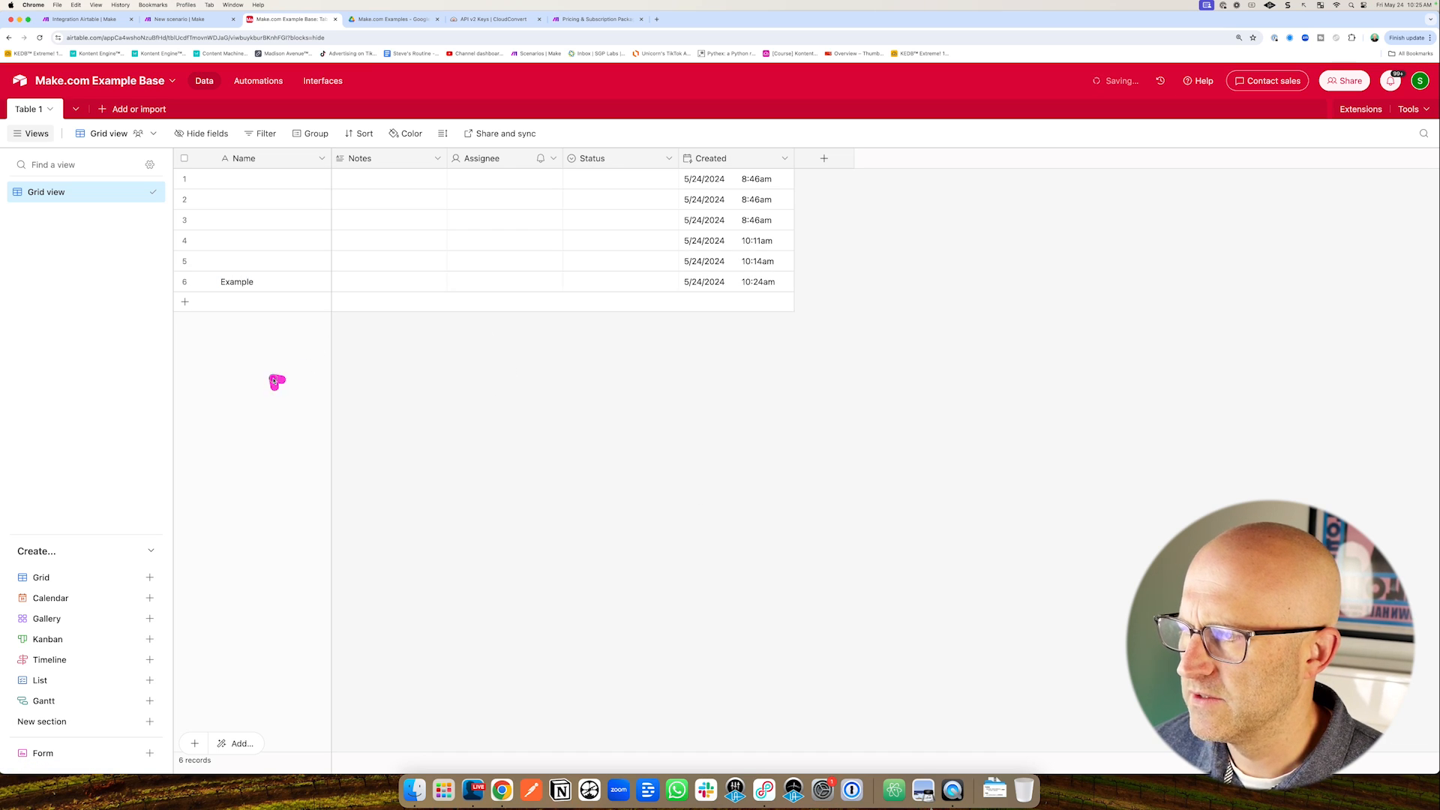
{"action": "double_click", "coordinate": [360, 289]}
{"action": "type", "text": "Notes"}
{"action": "left_click", "coordinate": [515, 315]}
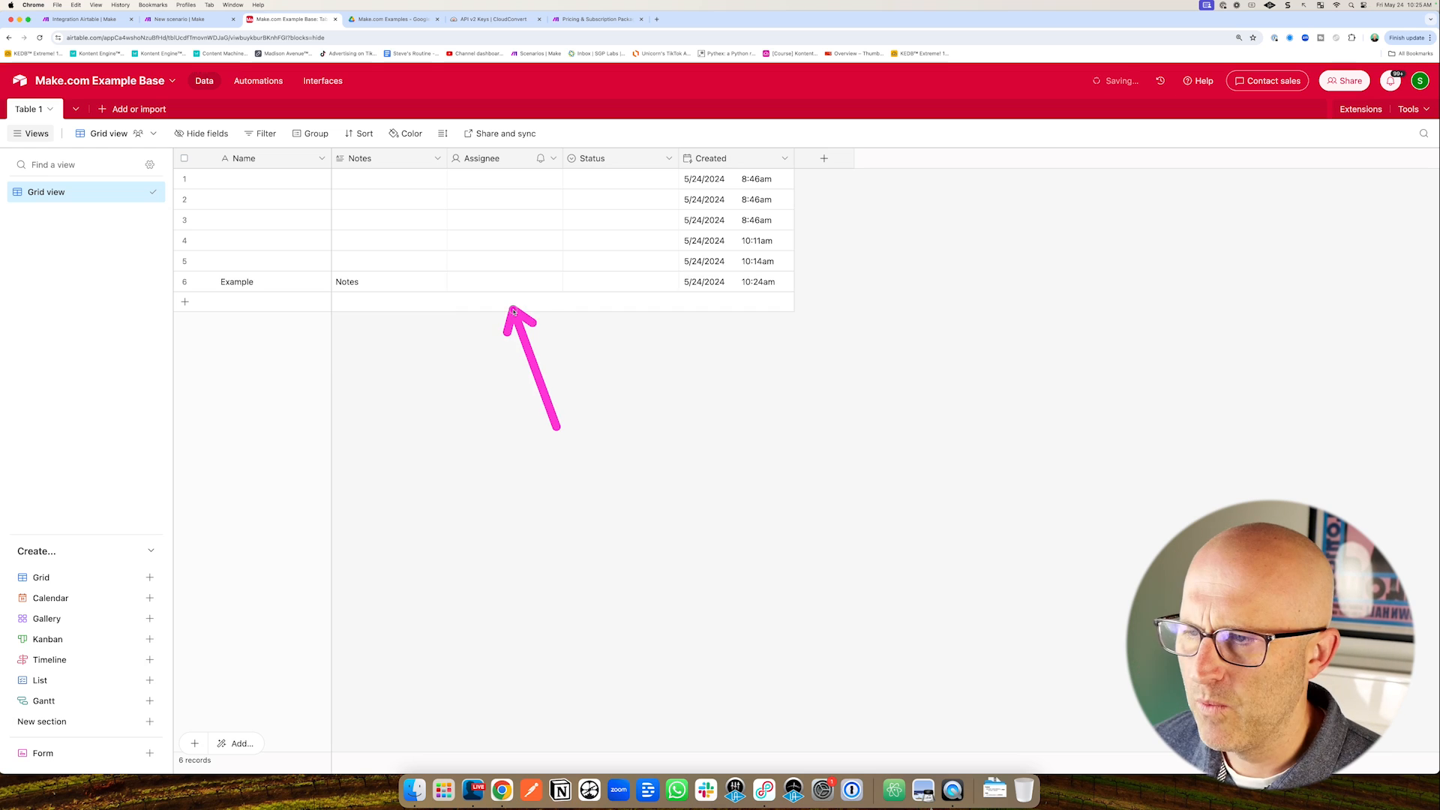
{"action": "left_click", "coordinate": [255, 89]}
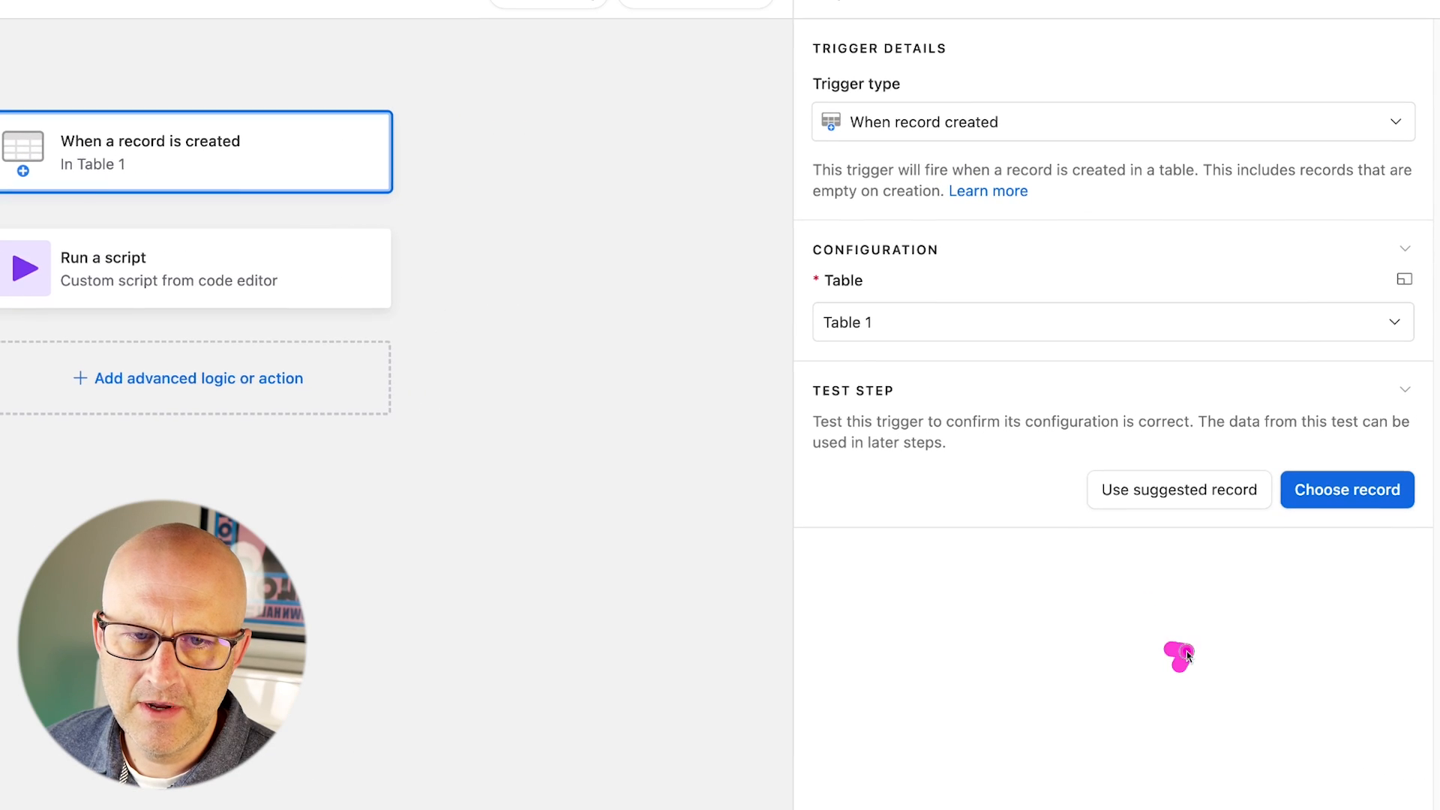
{"action": "left_click", "coordinate": [1332, 496]}
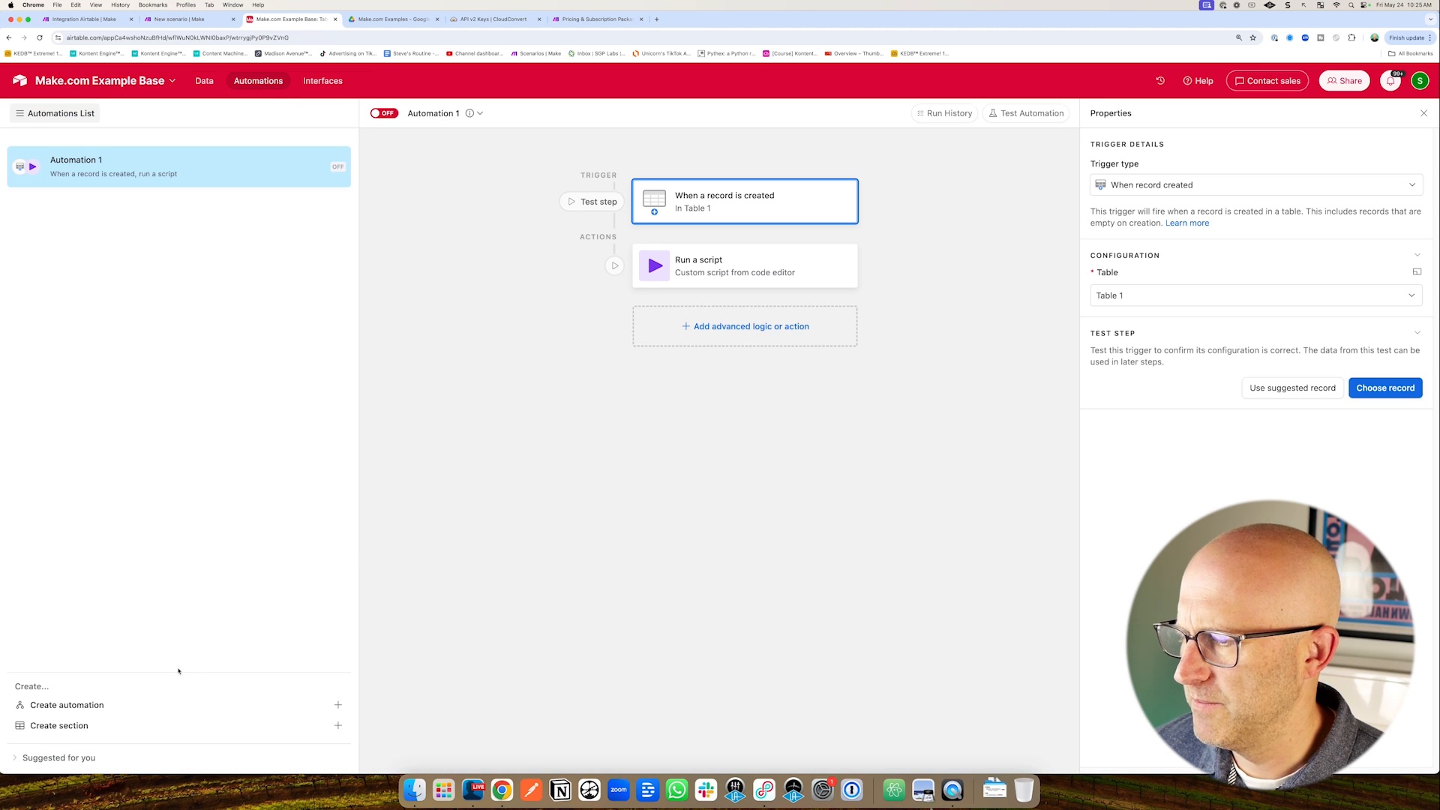
Create a new automation triggered when a record is created in Table 1.
{"action": "left_click", "coordinate": [77, 707]}
{"action": "left_click", "coordinate": [928, 194]}
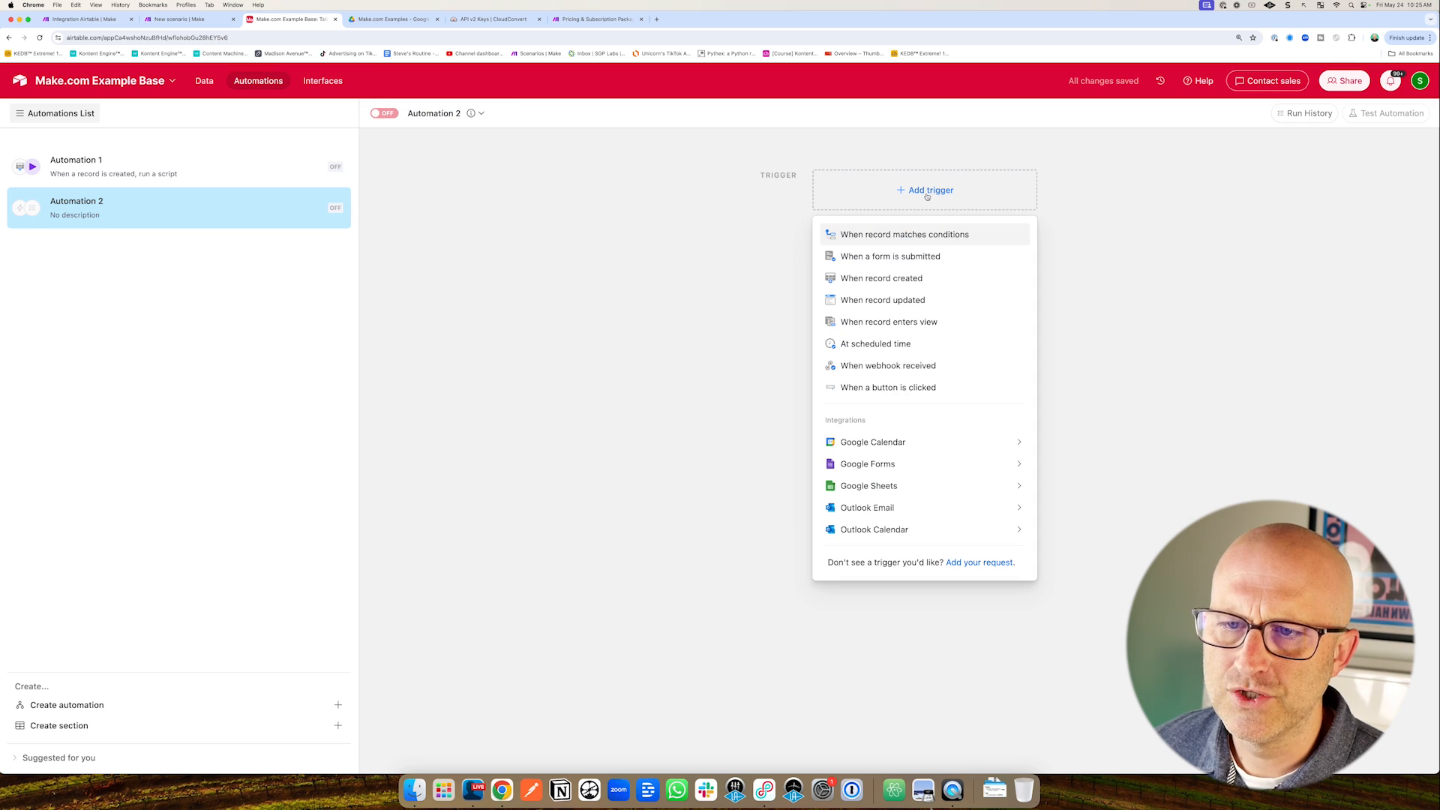
{"action": "left_click", "coordinate": [908, 279]}
{"action": "left_click", "coordinate": [1129, 297]}
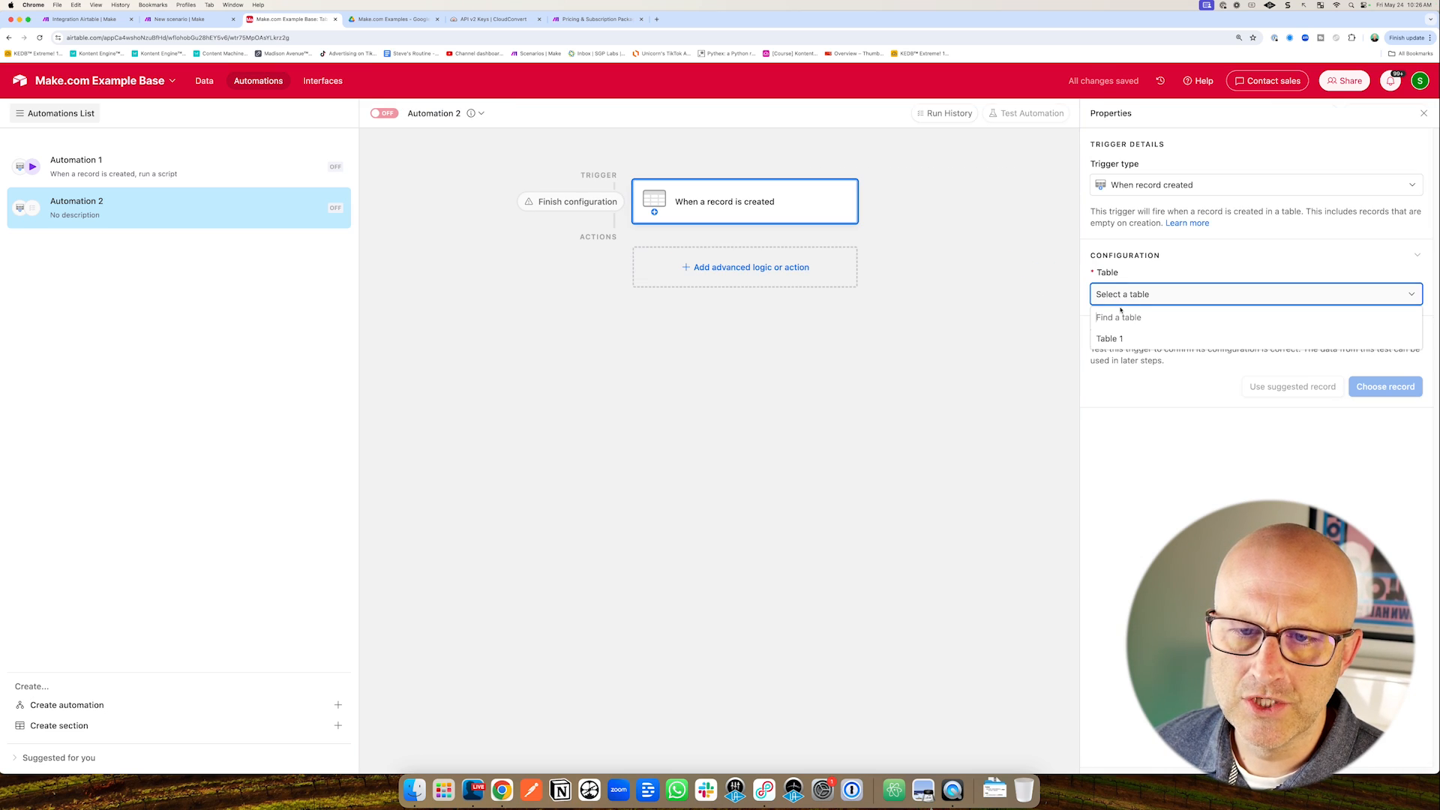
{"action": "left_click", "coordinate": [1118, 339]}
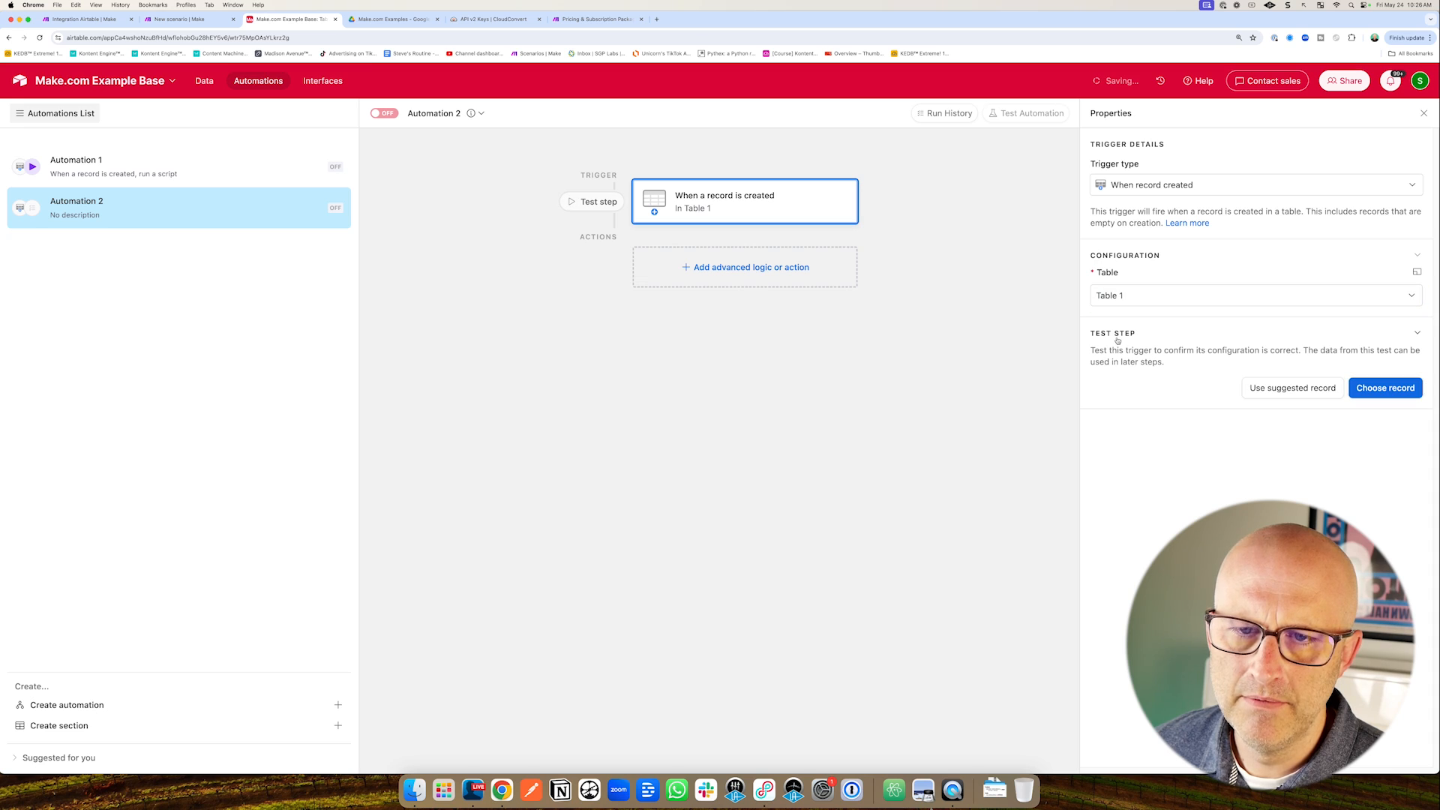
Add a Run a script action with a recordId input set to Airtable record ID.
{"action": "left_click", "coordinate": [759, 268]}
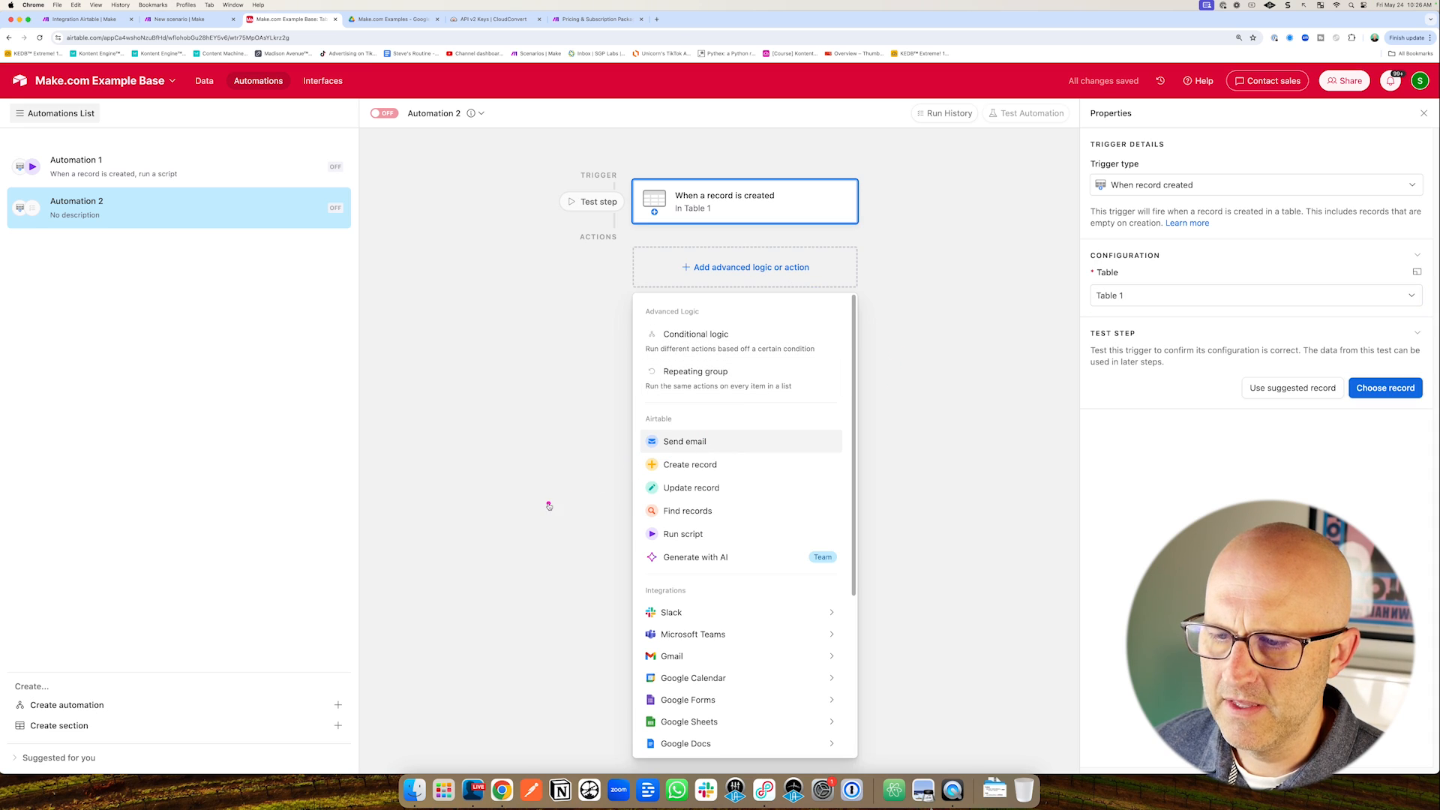
{"action": "left_click", "coordinate": [678, 534]}
{"action": "left_click", "coordinate": [72, 230]}
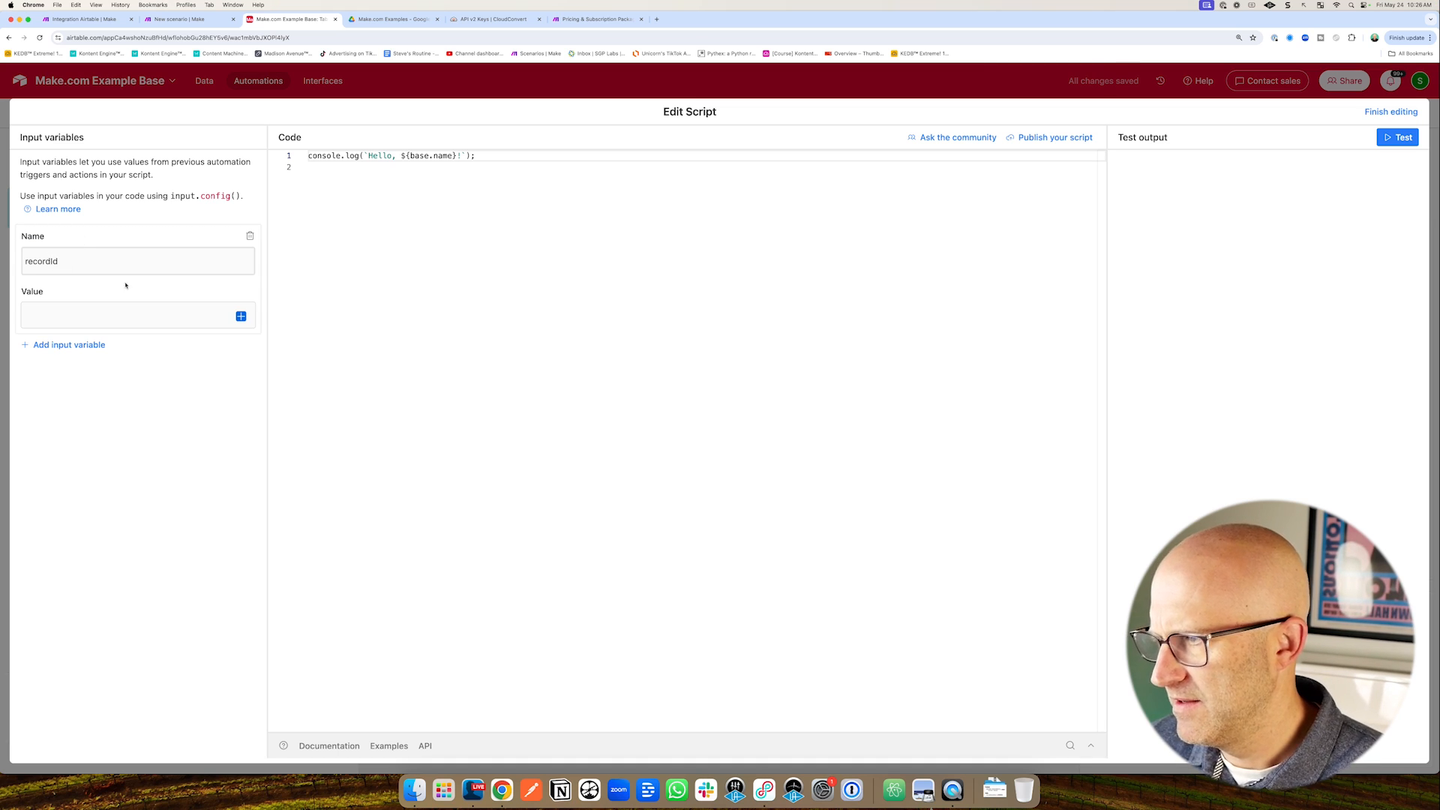
{"action": "left_click", "coordinate": [241, 316]}
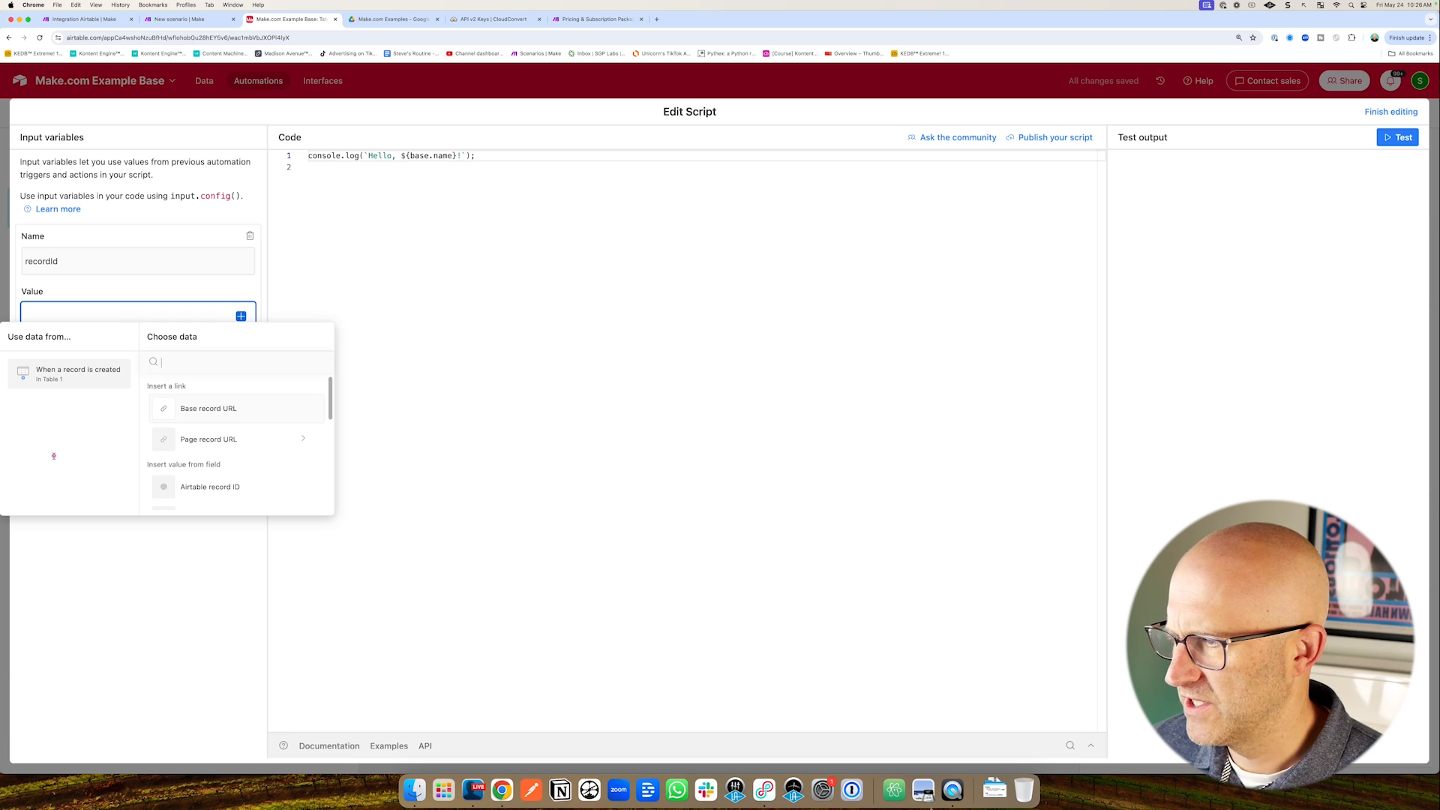
{"action": "scroll", "coordinate": [166, 414], "scroll_direction": "down", "scroll_amount": 1}
{"action": "left_click", "coordinate": [182, 450]}
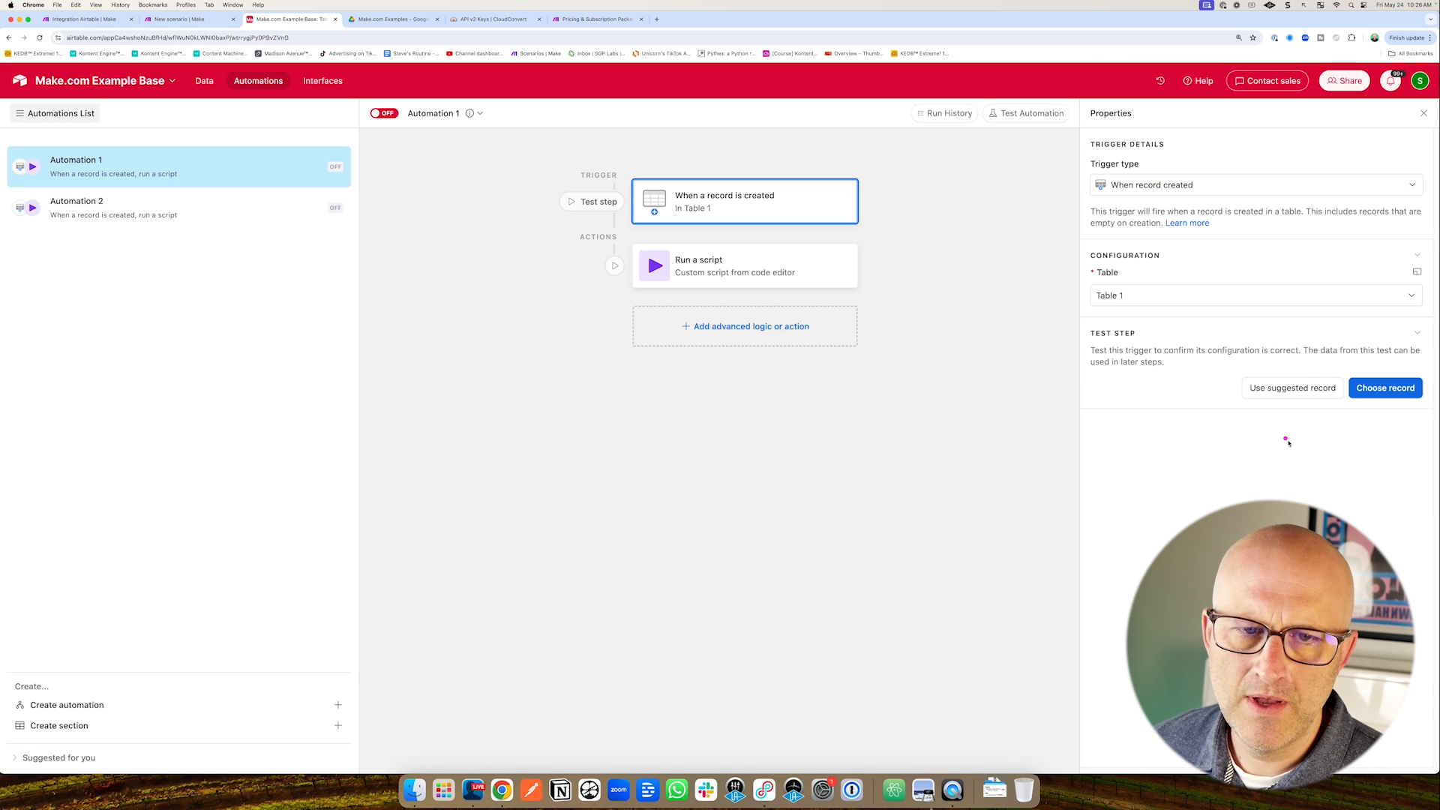
Test Automation 1's trigger with the Example record and open its script code for editing.
{"action": "left_click", "coordinate": [1386, 387]}
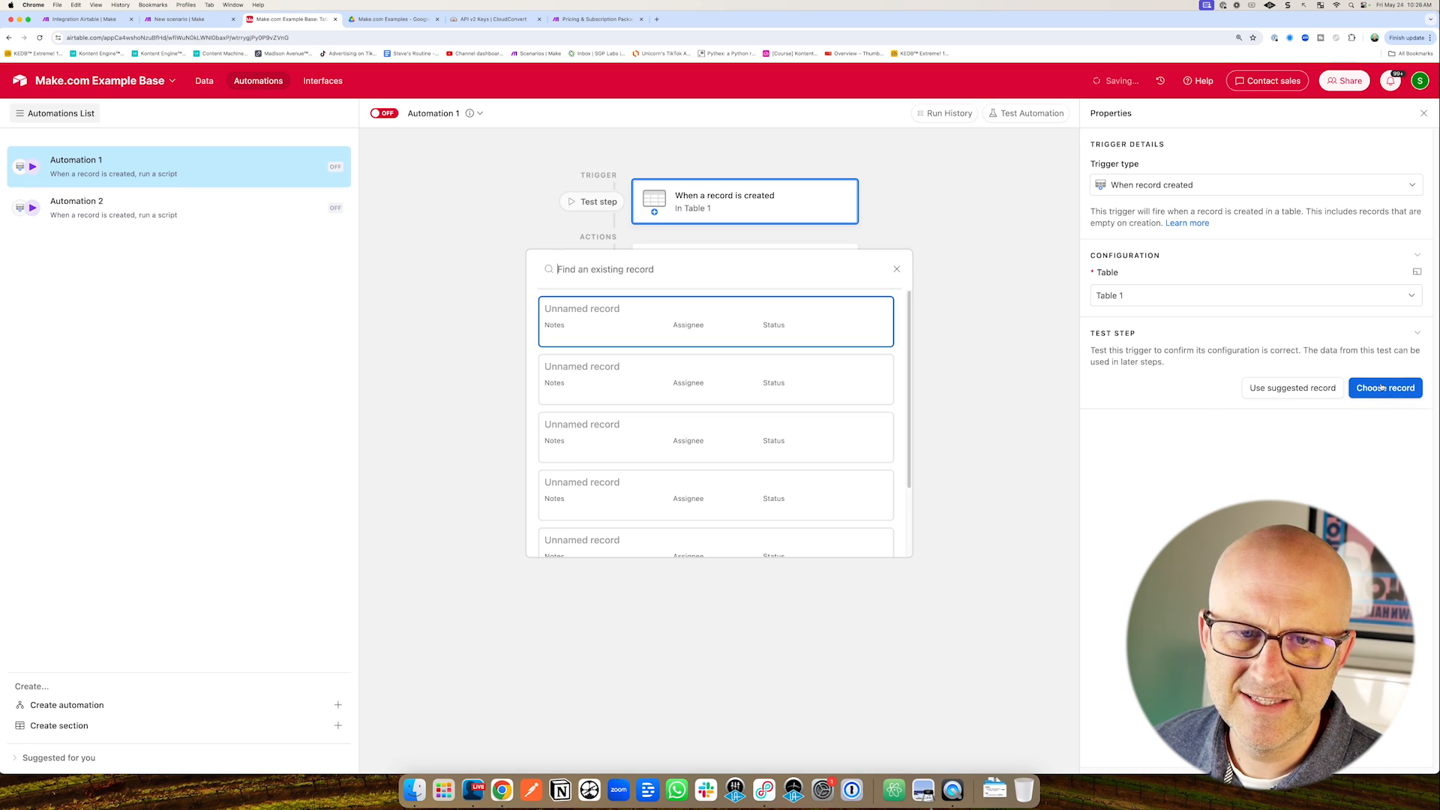
{"action": "scroll", "coordinate": [716, 323], "scroll_direction": "down", "scroll_amount": 3}
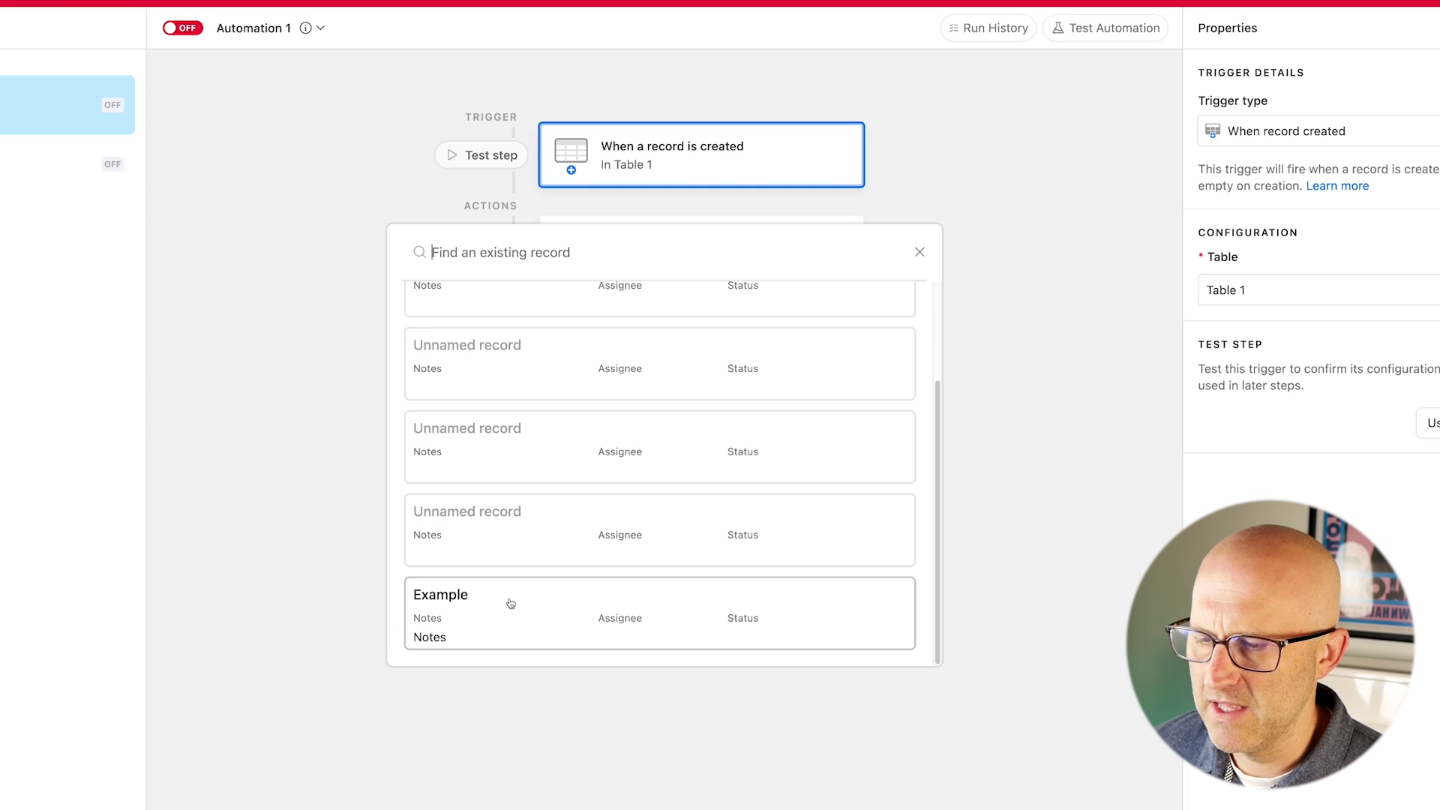
{"action": "left_click", "coordinate": [523, 593]}
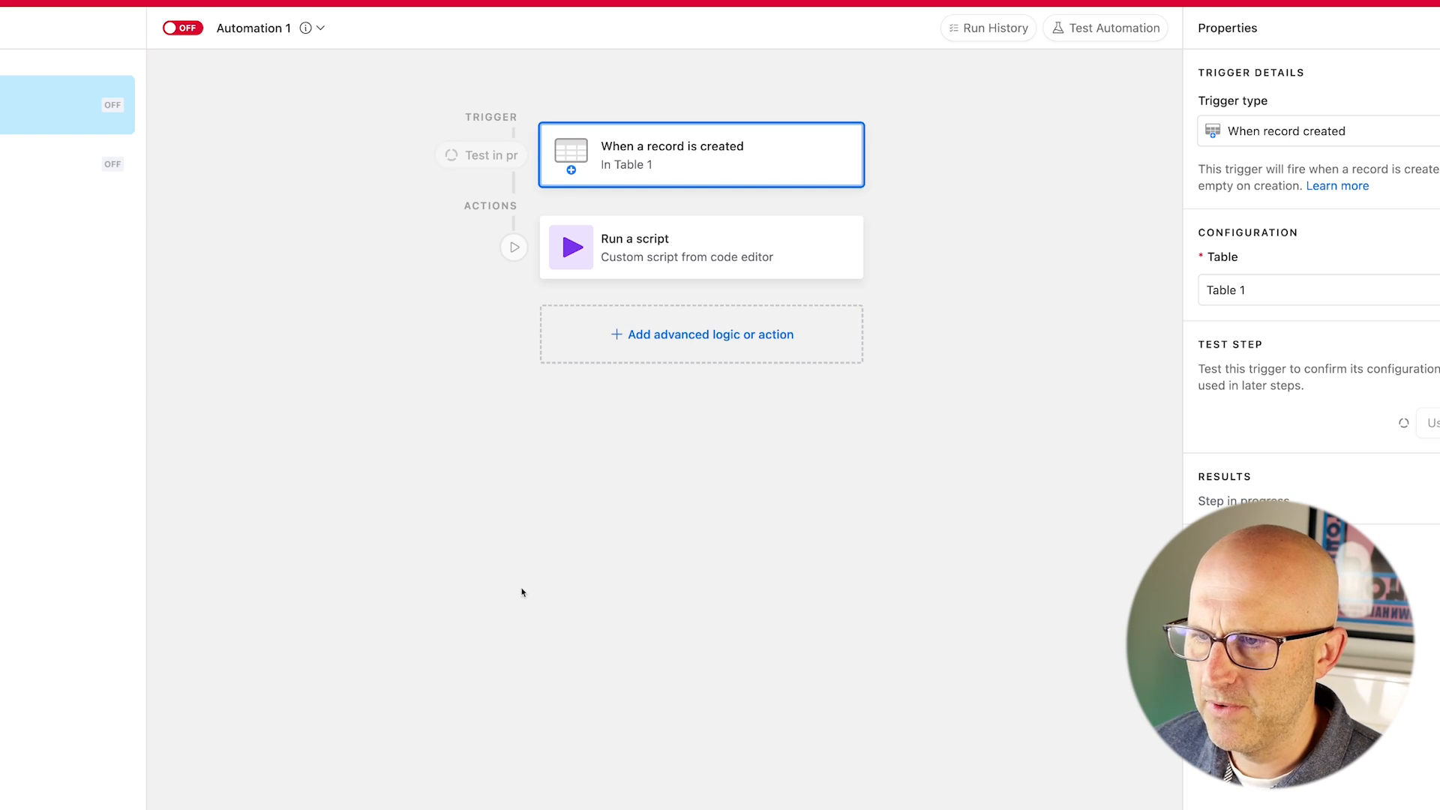
{"action": "left_click", "coordinate": [736, 241]}
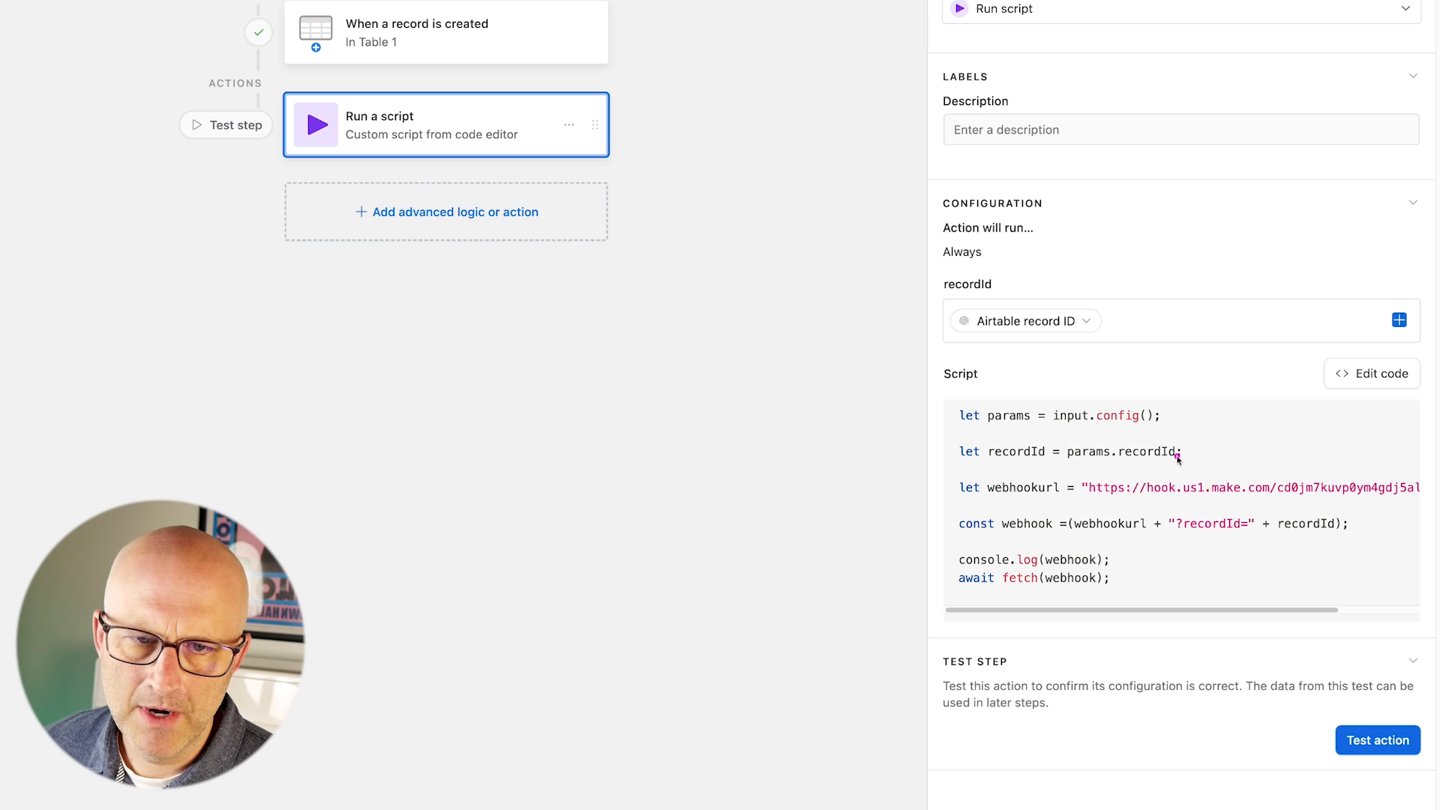
{"action": "left_click", "coordinate": [1351, 374]}
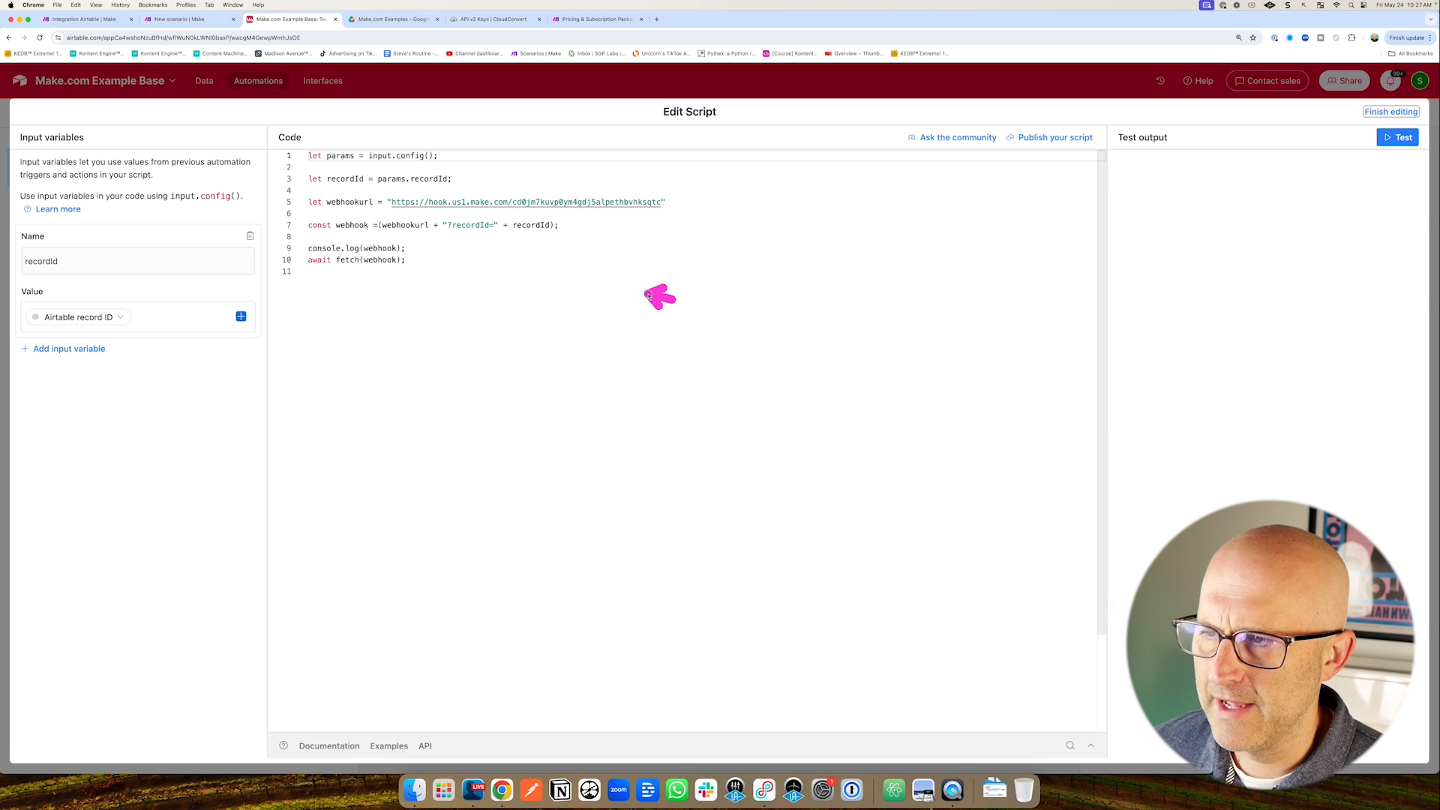
{"action": "mouse_move", "coordinate": [649, 297]}
{"action": "left_mouse_down"}
{"action": "mouse_move", "coordinate": [409, 216]}
{"action": "mouse_move", "coordinate": [603, 220]}
{"action": "left_mouse_up"}
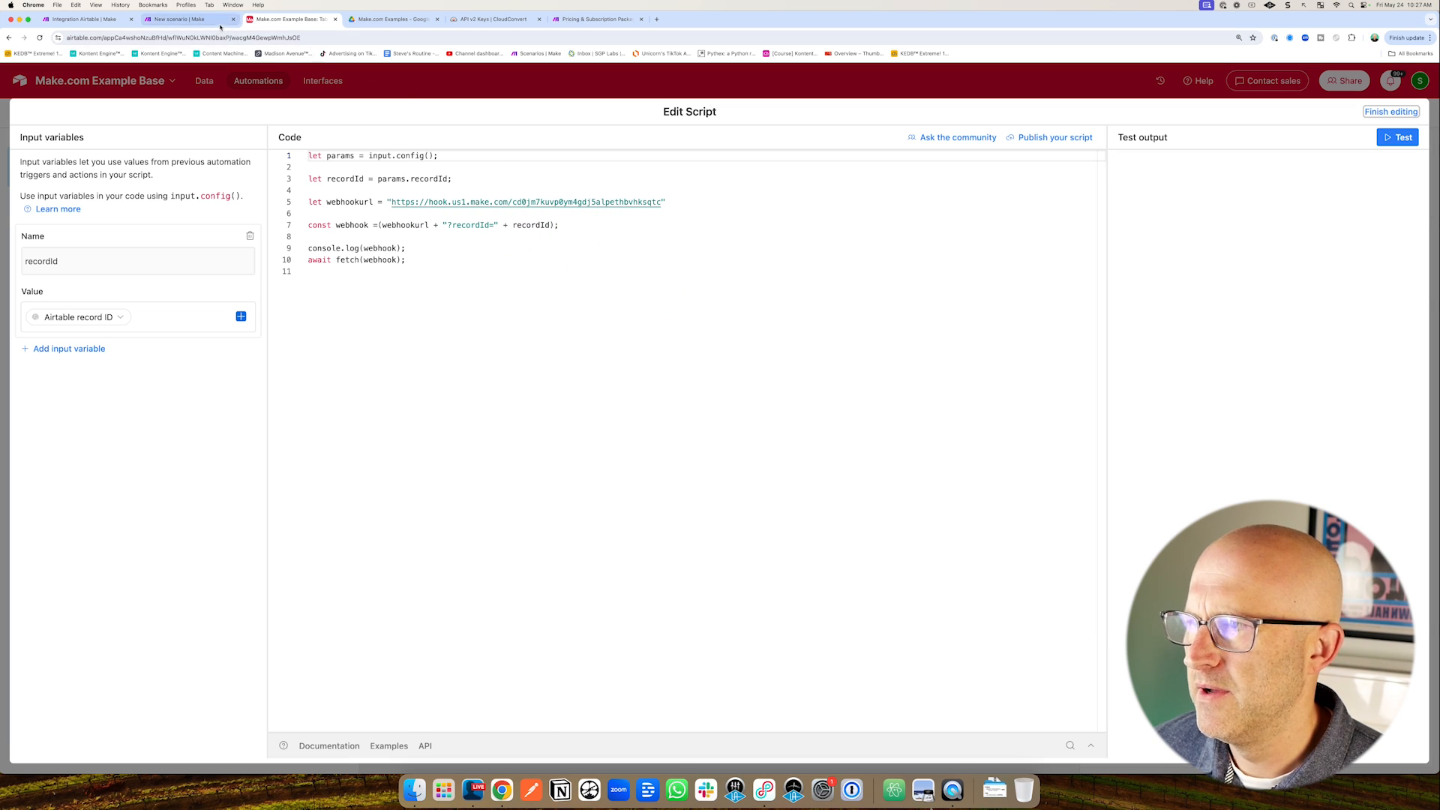
Compare the Custom webhook's URL in Make with the Airtable script's webhookurl.
{"action": "left_click", "coordinate": [217, 23]}
{"action": "left_click_drag", "start_coordinate": [633, 214], "coordinate": [684, 311]}
{"action": "left_click", "coordinate": [690, 330]}
{"action": "mouse_move", "coordinate": [1011, 437]}
{"action": "left_mouse_down"}
{"action": "mouse_move", "coordinate": [1029, 405]}
{"action": "mouse_move", "coordinate": [1065, 405]}
{"action": "left_mouse_up"}
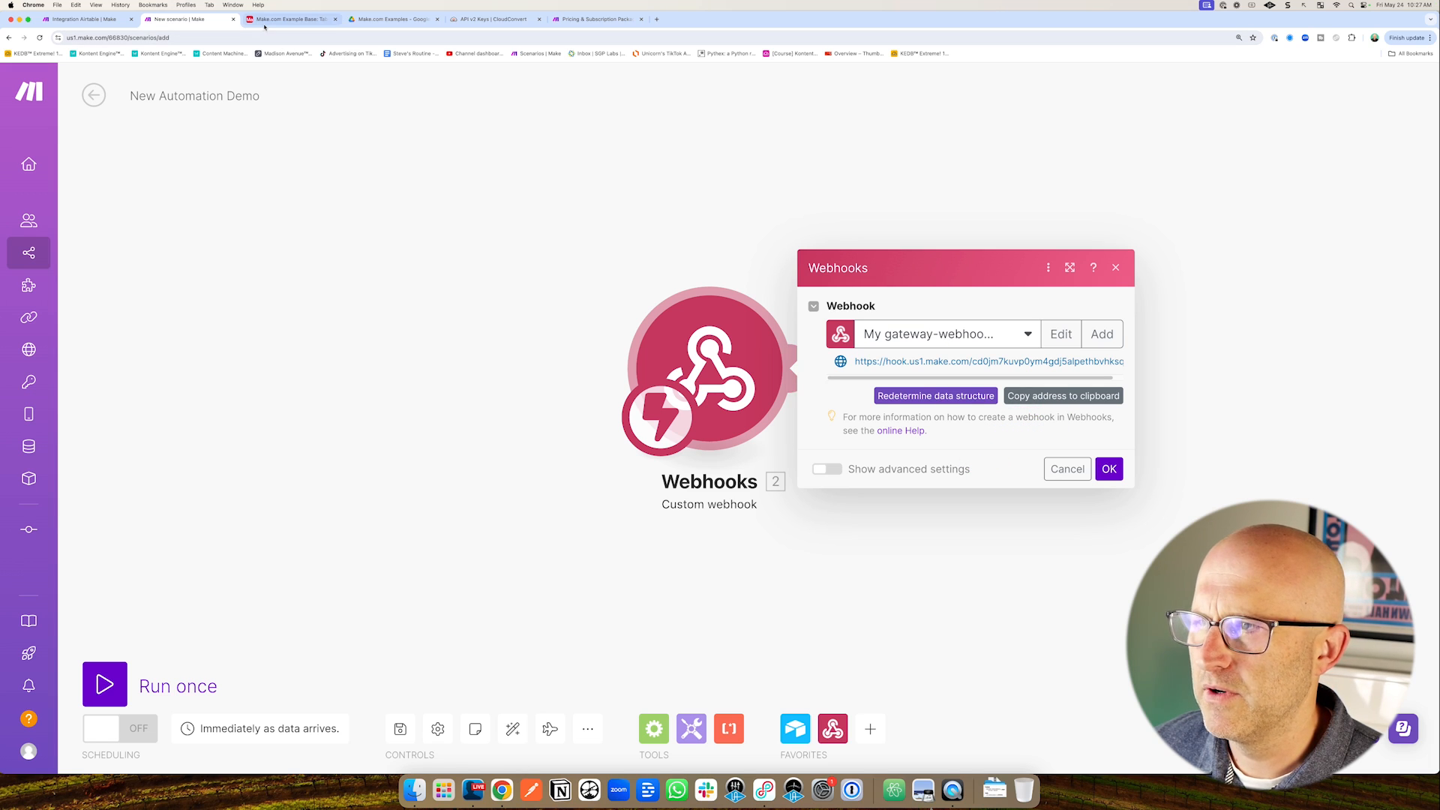
{"action": "left_click", "coordinate": [266, 21]}
{"action": "left_click_drag", "start_coordinate": [496, 135], "coordinate": [500, 193]}
{"action": "left_click_drag", "start_coordinate": [1285, 212], "coordinate": [1349, 162]}
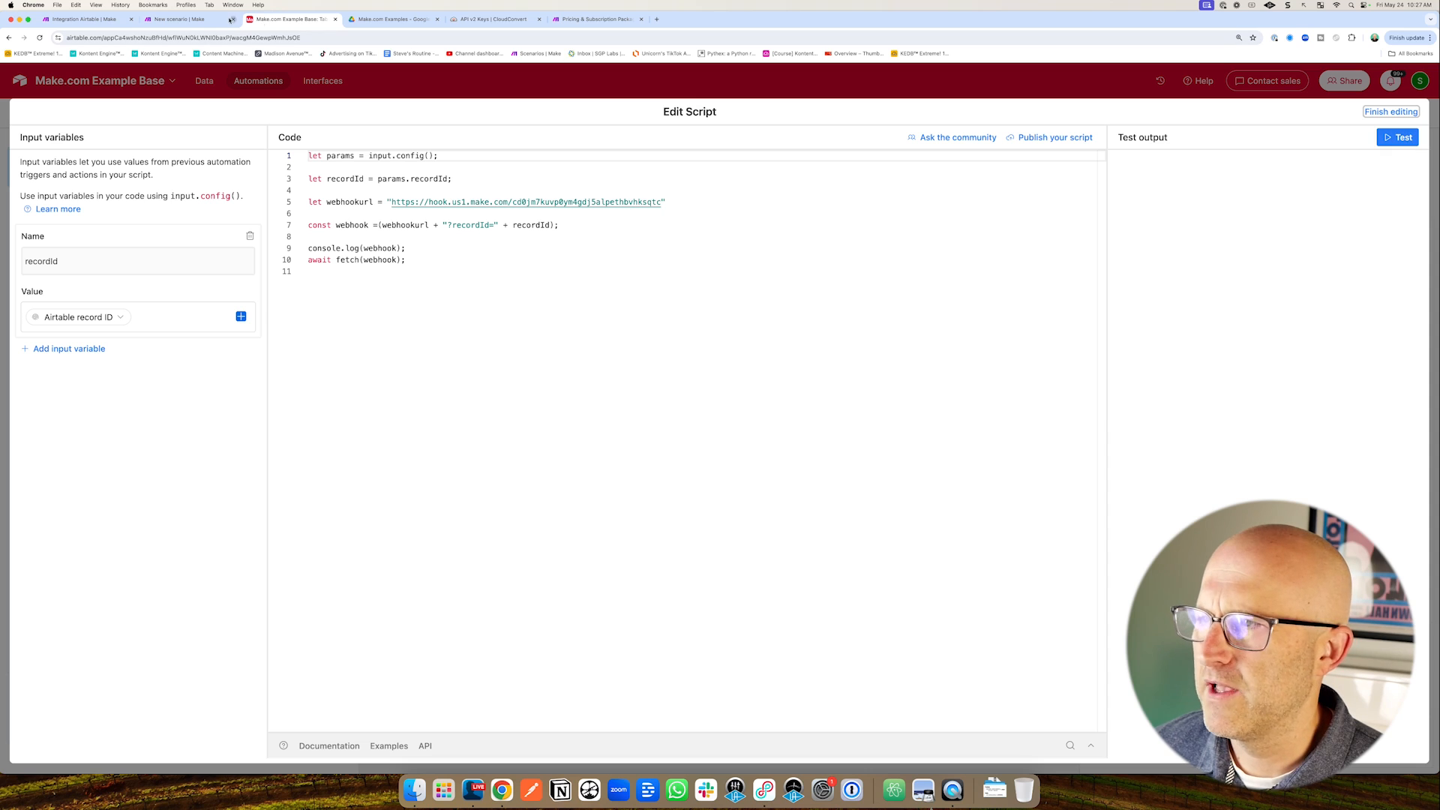
Close the webhook settings and run the Make scenario once to await data.
{"action": "left_click", "coordinate": [181, 20]}
{"action": "left_click", "coordinate": [446, 428]}
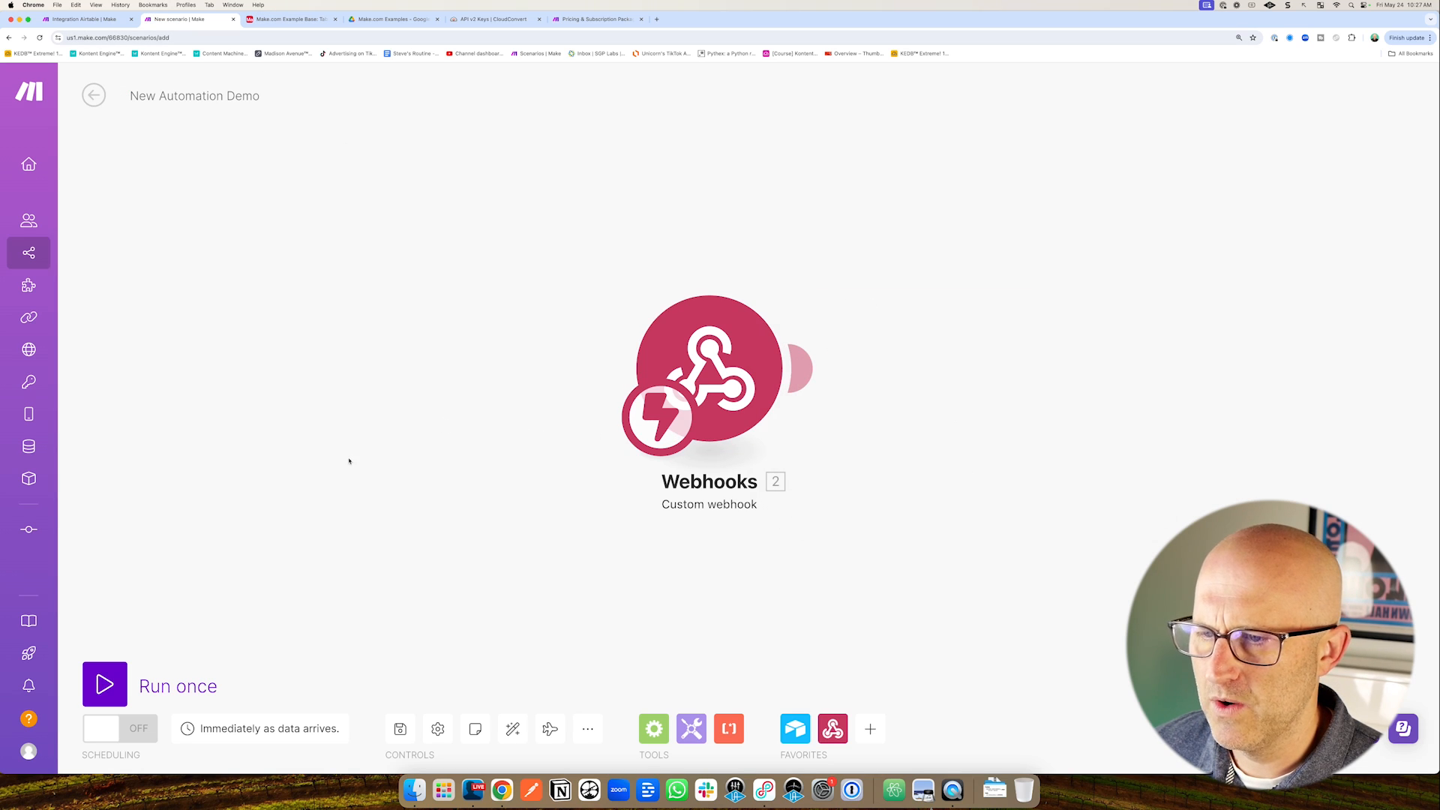
{"action": "left_click", "coordinate": [105, 684]}
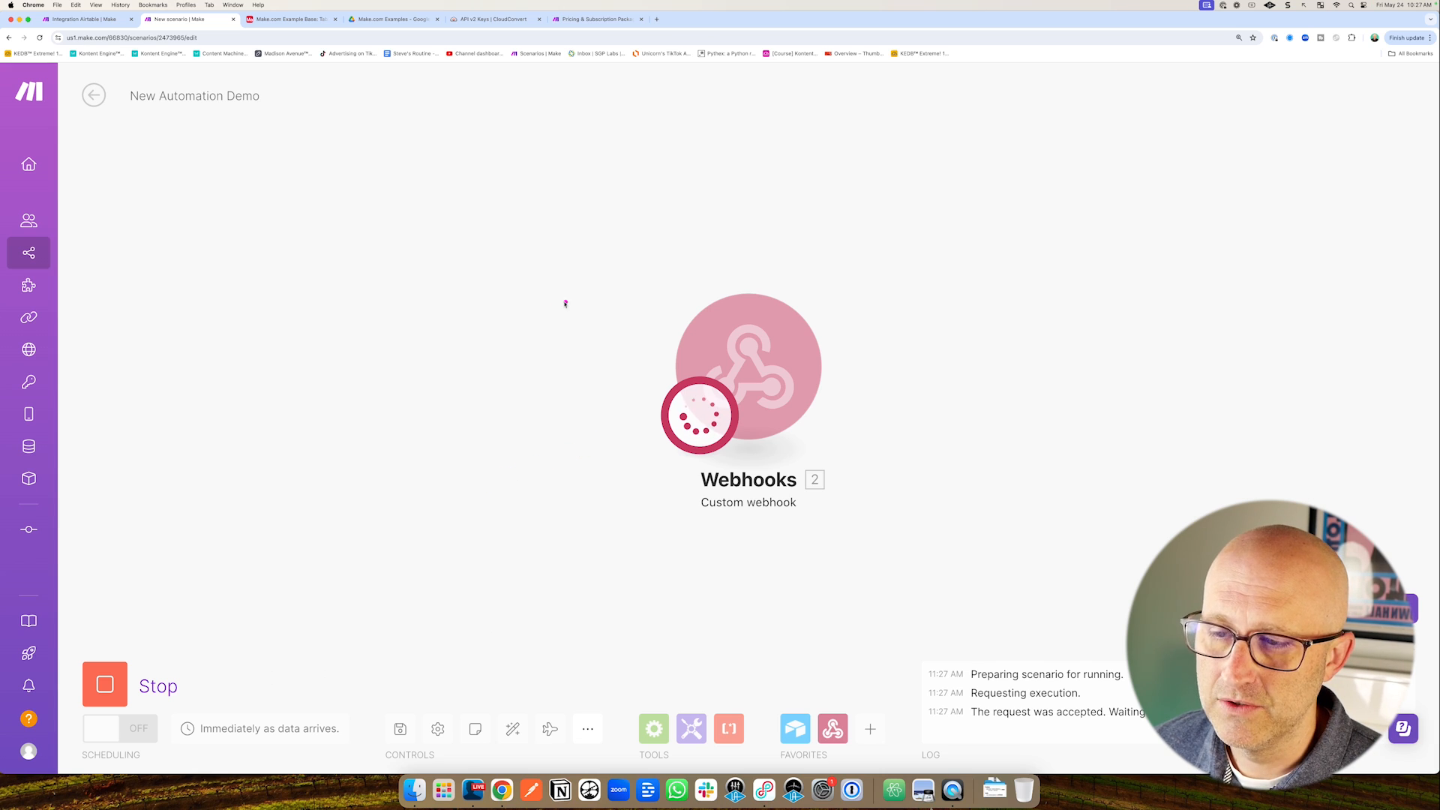
{"action": "left_click_drag", "start_coordinate": [534, 272], "coordinate": [656, 326]}
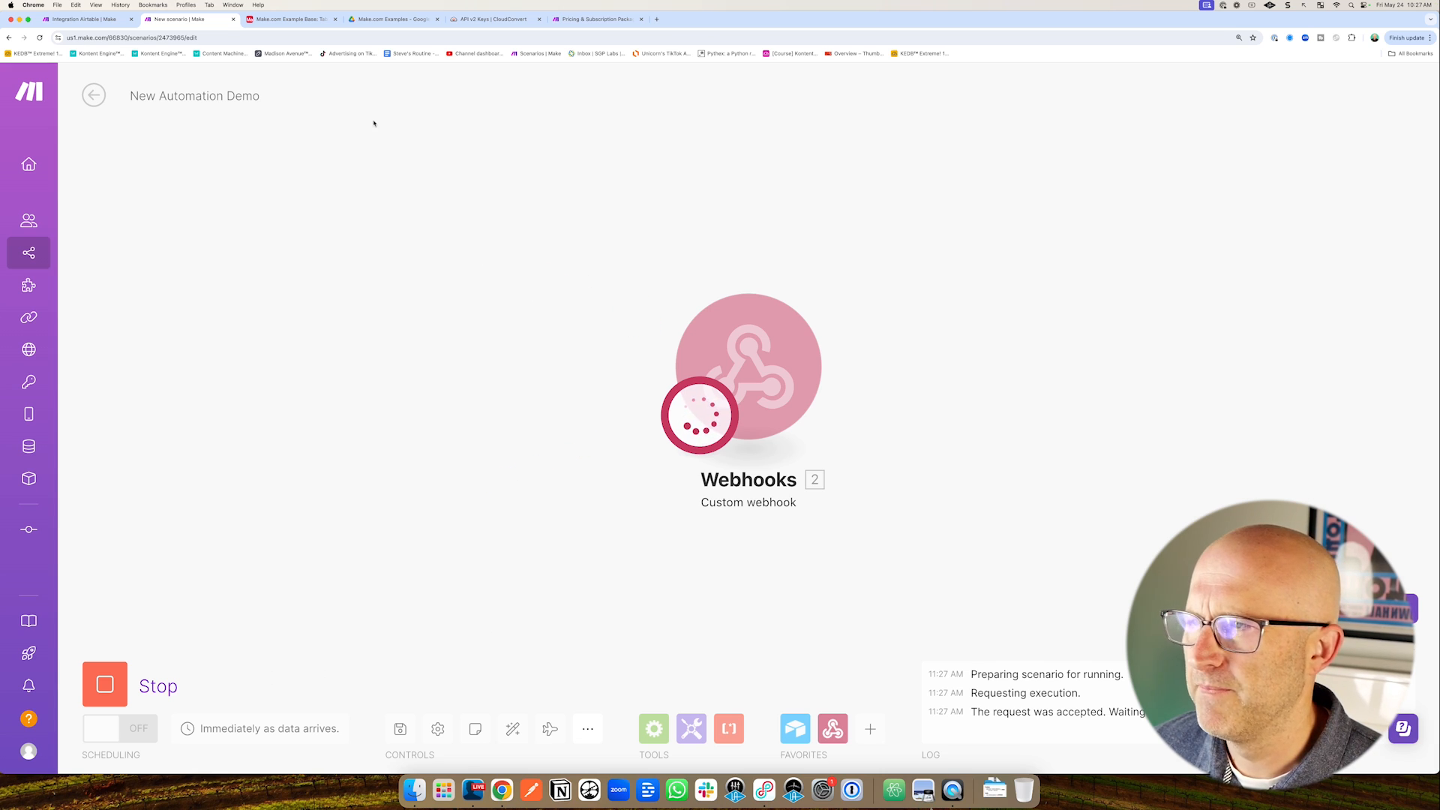
Test the Airtable script and inspect the webhook's received bundle carrying the recordId.
{"action": "left_click", "coordinate": [291, 20]}
{"action": "left_click", "coordinate": [1397, 139]}
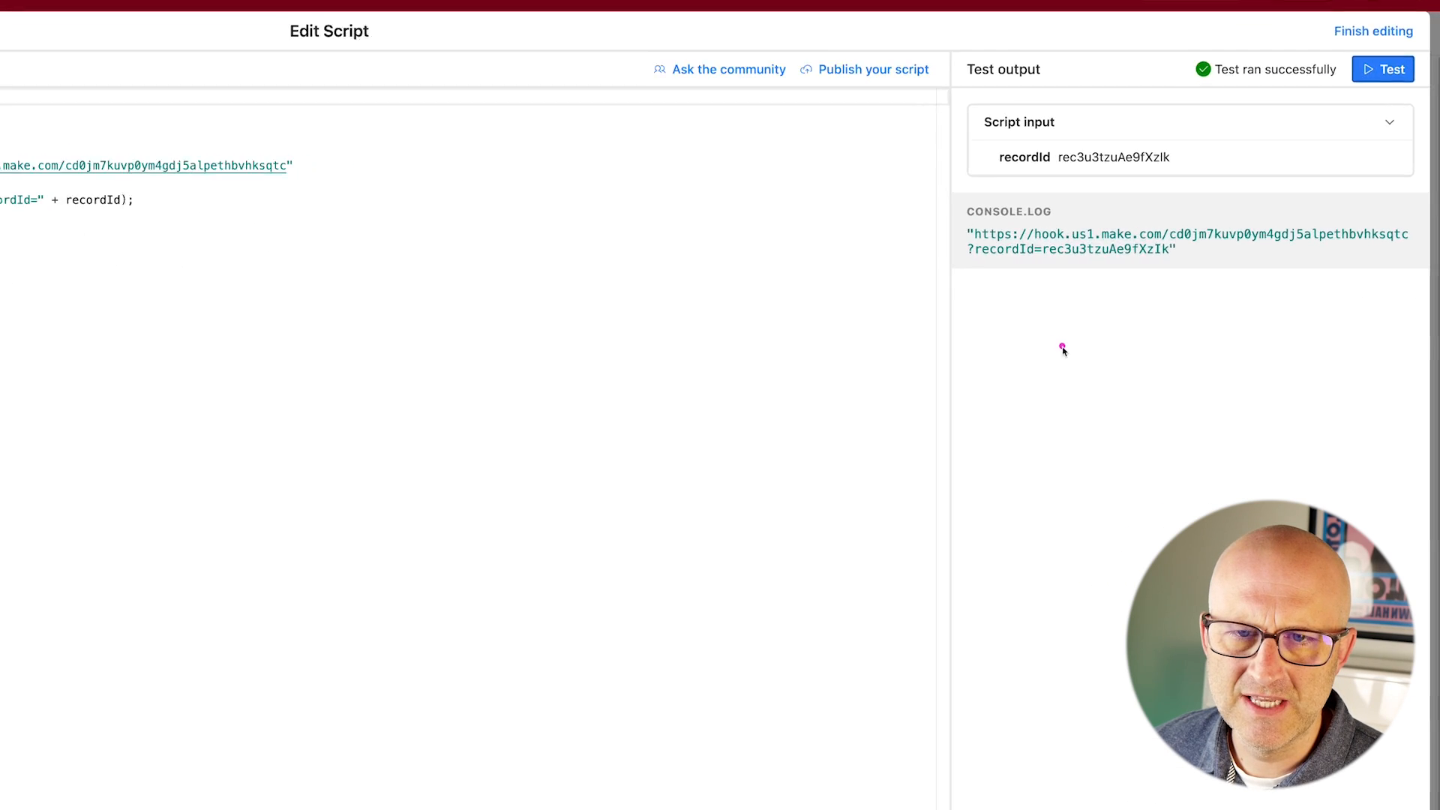
{"action": "left_click_drag", "start_coordinate": [1185, 337], "coordinate": [1173, 279]}
{"action": "left_click_drag", "start_coordinate": [868, 295], "coordinate": [1024, 259]}
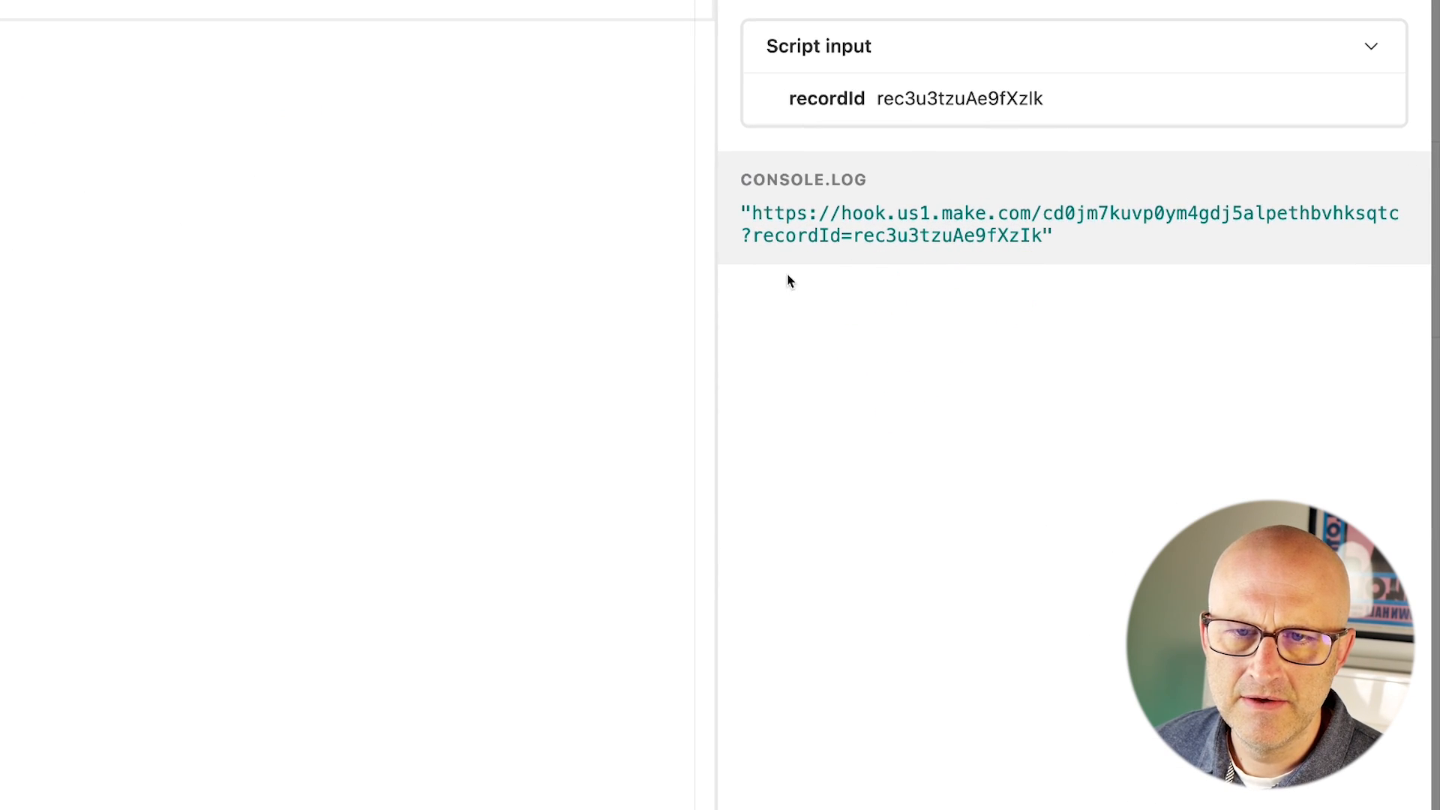
{"action": "left_click", "coordinate": [209, 25]}
{"action": "left_click_drag", "start_coordinate": [704, 164], "coordinate": [820, 244]}
{"action": "left_click", "coordinate": [844, 274]}
{"action": "mouse_move", "coordinate": [994, 426]}
{"action": "left_mouse_down"}
{"action": "mouse_move", "coordinate": [957, 323]}
{"action": "mouse_move", "coordinate": [1034, 328]}
{"action": "left_mouse_up"}
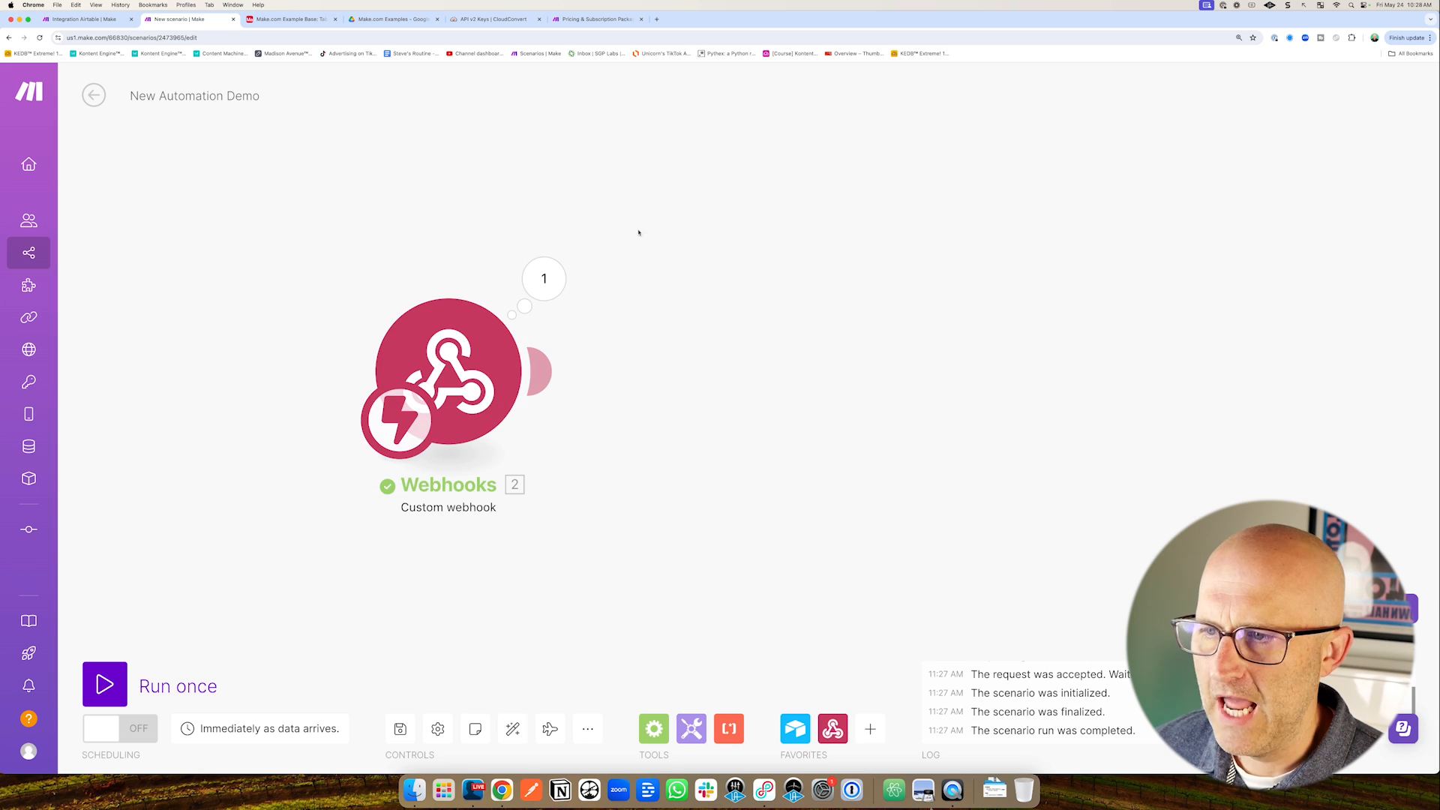
{"action": "mouse_move", "coordinate": [633, 199]}
{"action": "left_mouse_down"}
{"action": "mouse_move", "coordinate": [572, 260]}
{"action": "mouse_move", "coordinate": [643, 287]}
{"action": "mouse_move", "coordinate": [580, 337]}
{"action": "left_mouse_up"}
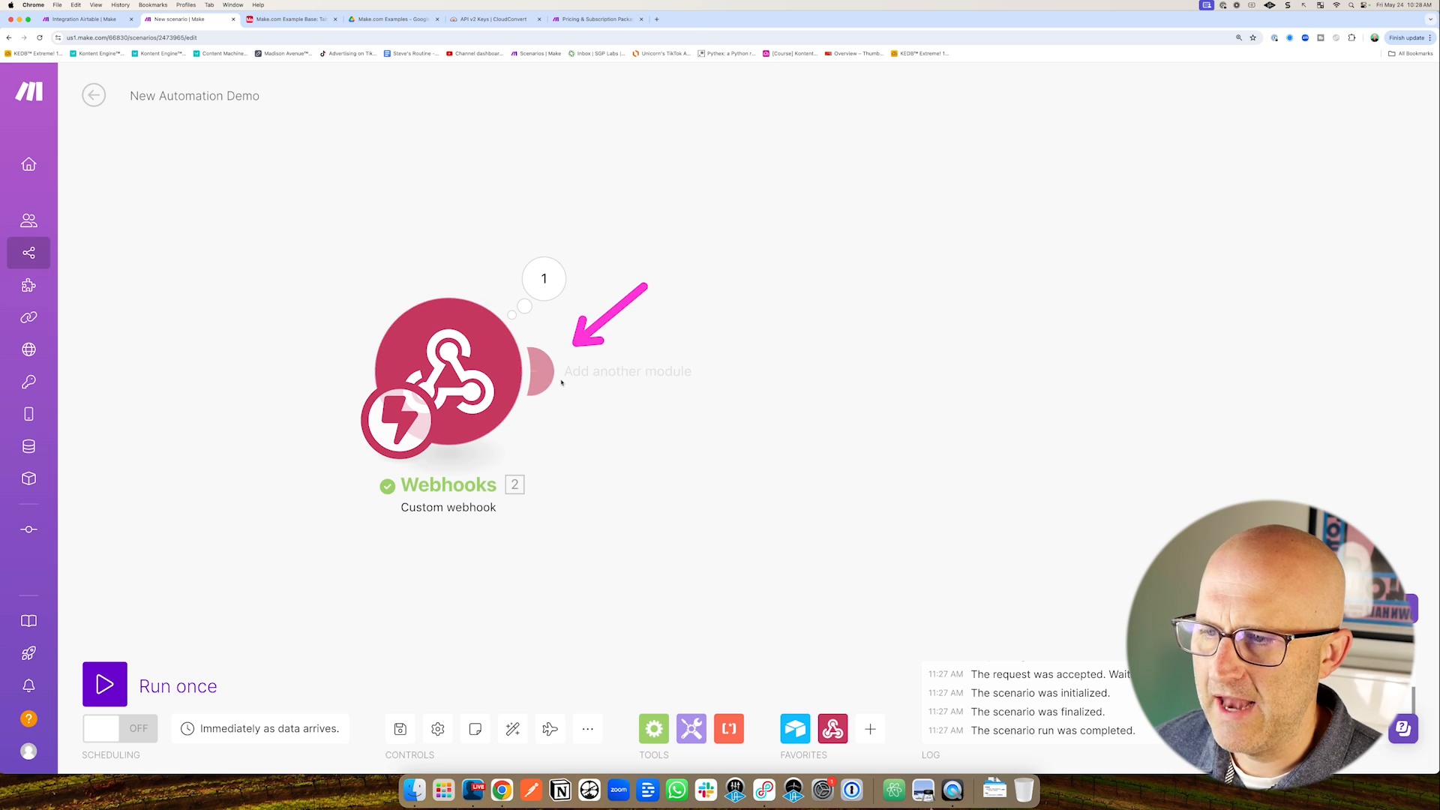
Add an Airtable Get a Record module after the webhook, using the Make.com Demo connection.
{"action": "left_click", "coordinate": [539, 371]}
{"action": "left_click_drag", "start_coordinate": [1009, 361], "coordinate": [927, 426]}
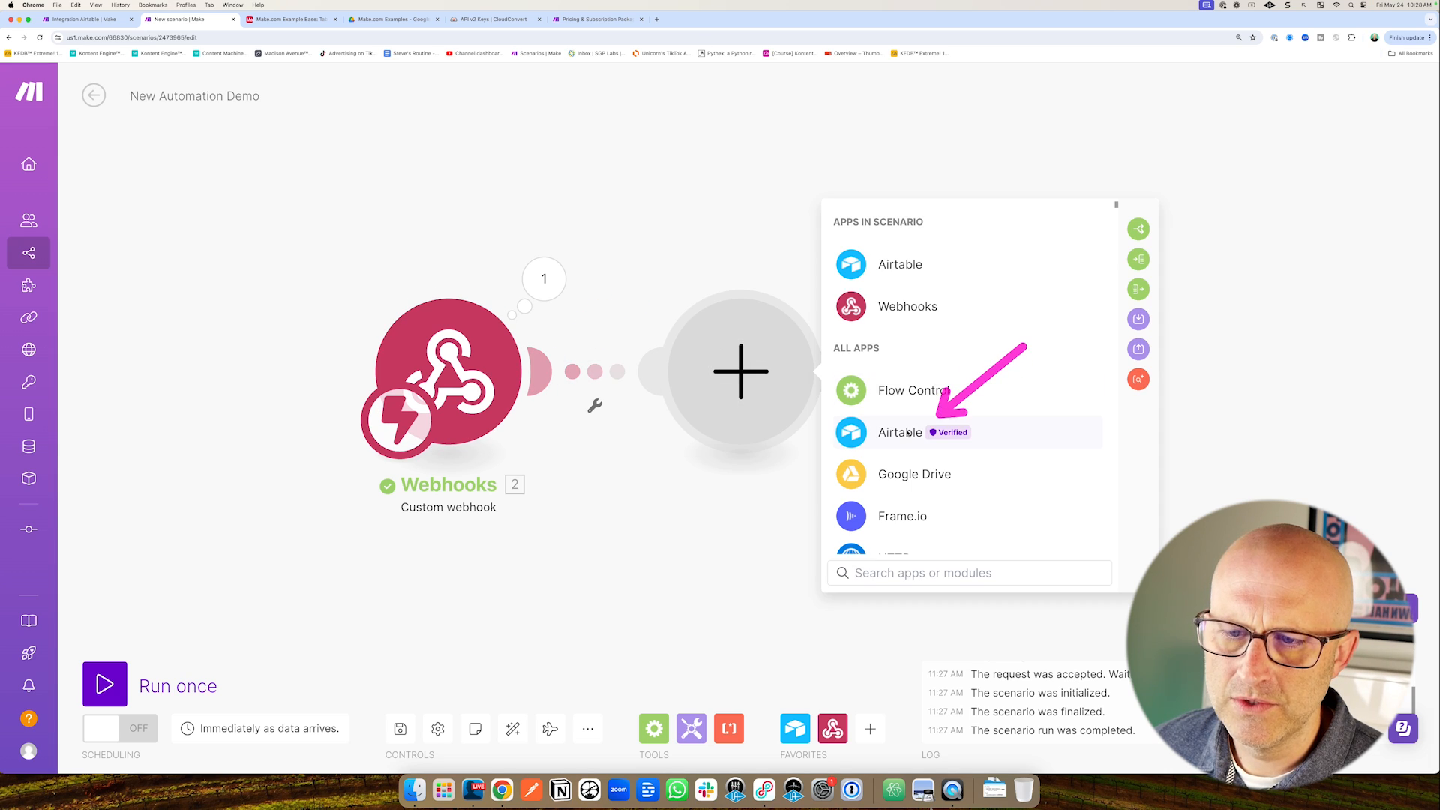
{"action": "left_click", "coordinate": [905, 433]}
{"action": "left_click_drag", "start_coordinate": [1051, 311], "coordinate": [965, 372]}
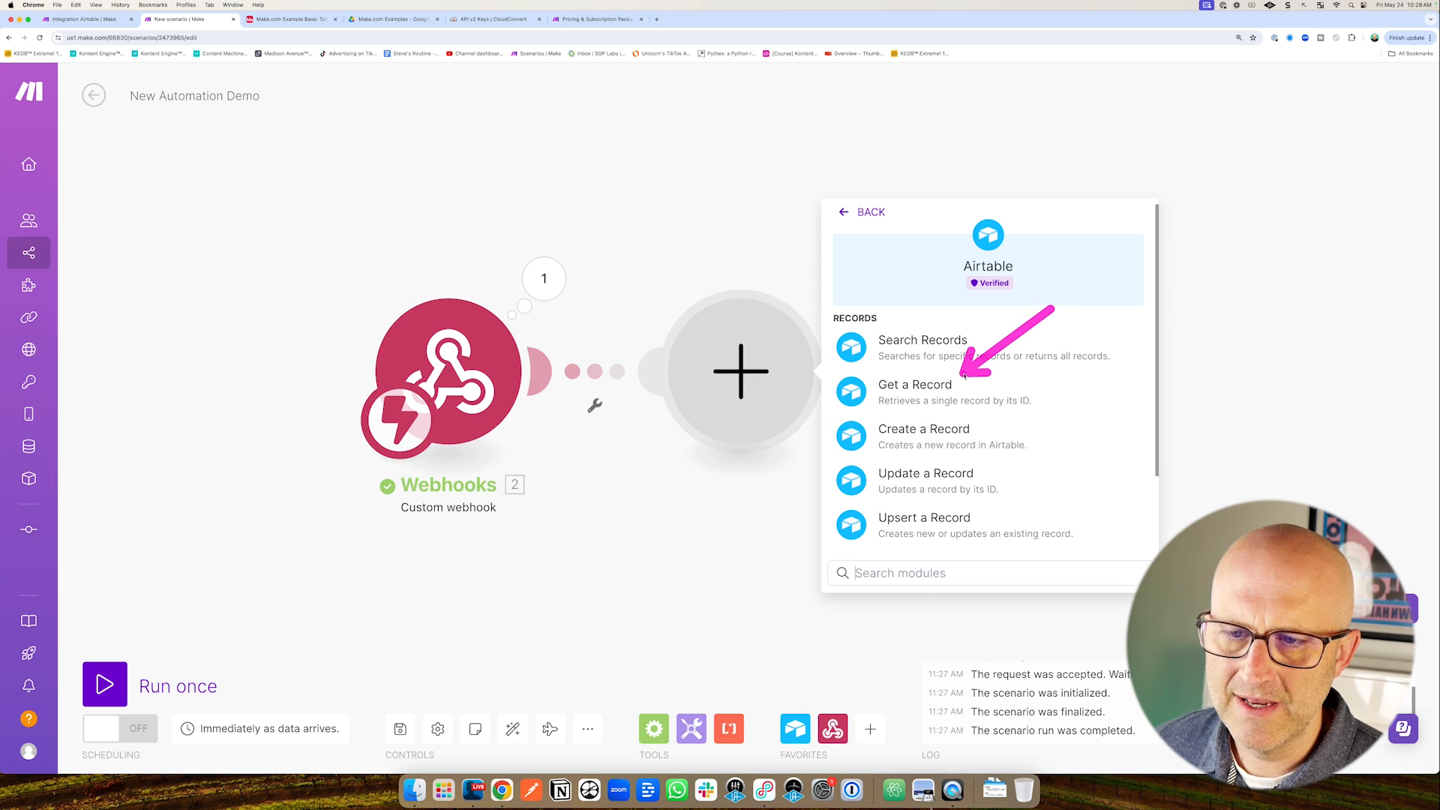
{"action": "left_click", "coordinate": [933, 385]}
{"action": "left_click_drag", "start_coordinate": [1009, 238], "coordinate": [938, 295]}
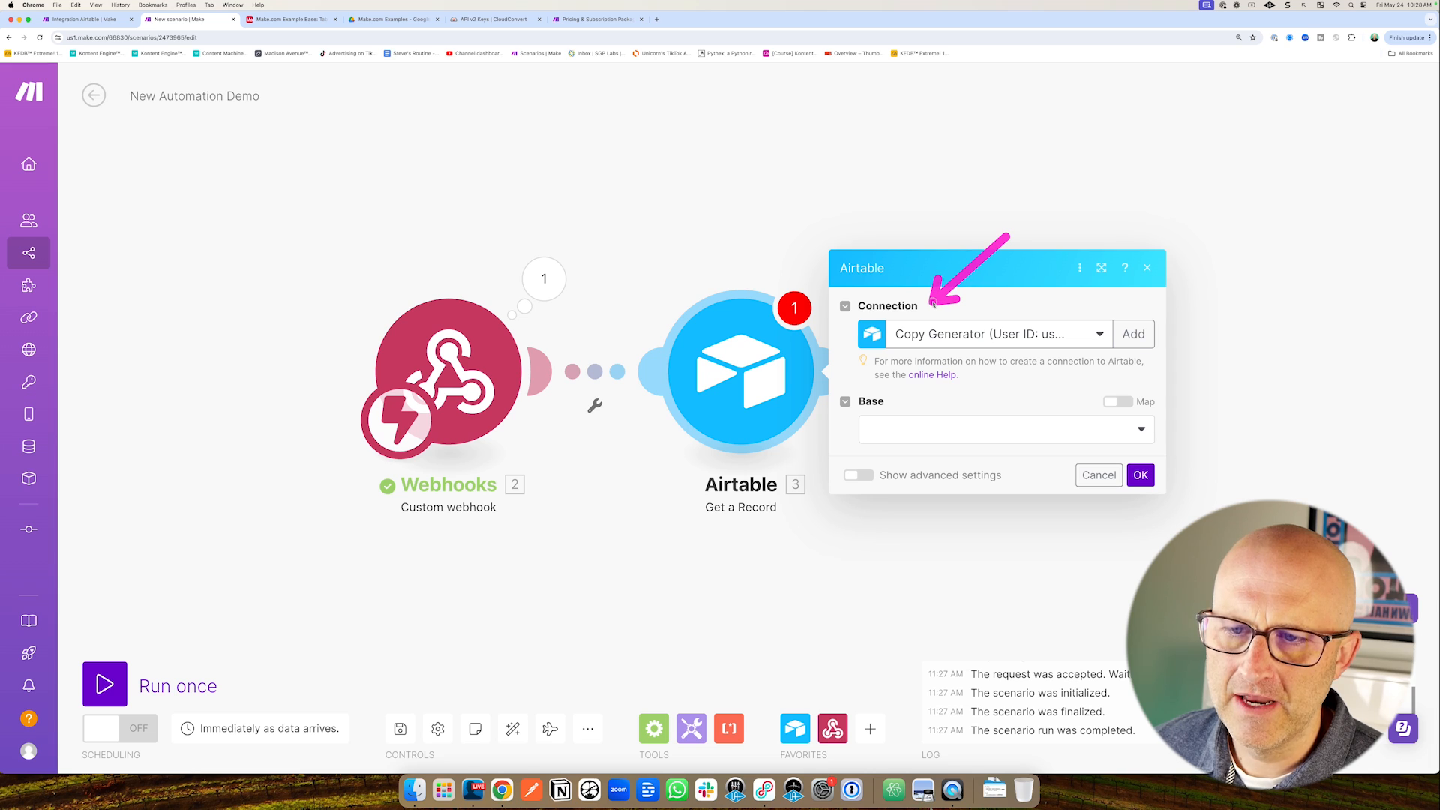
{"action": "left_click", "coordinate": [967, 334]}
{"action": "left_click", "coordinate": [1009, 262]}
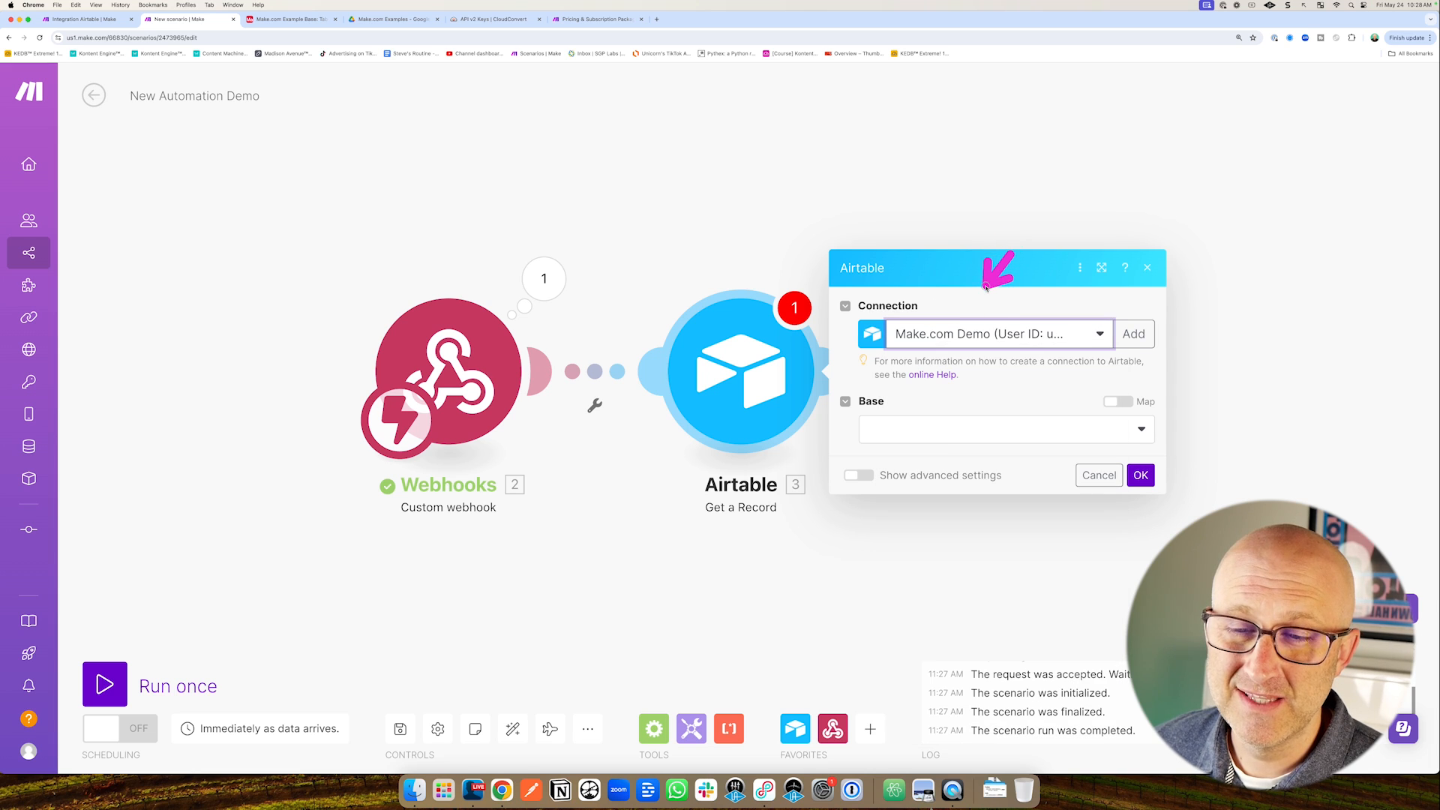
{"action": "left_click_drag", "start_coordinate": [986, 287], "coordinate": [960, 319]}
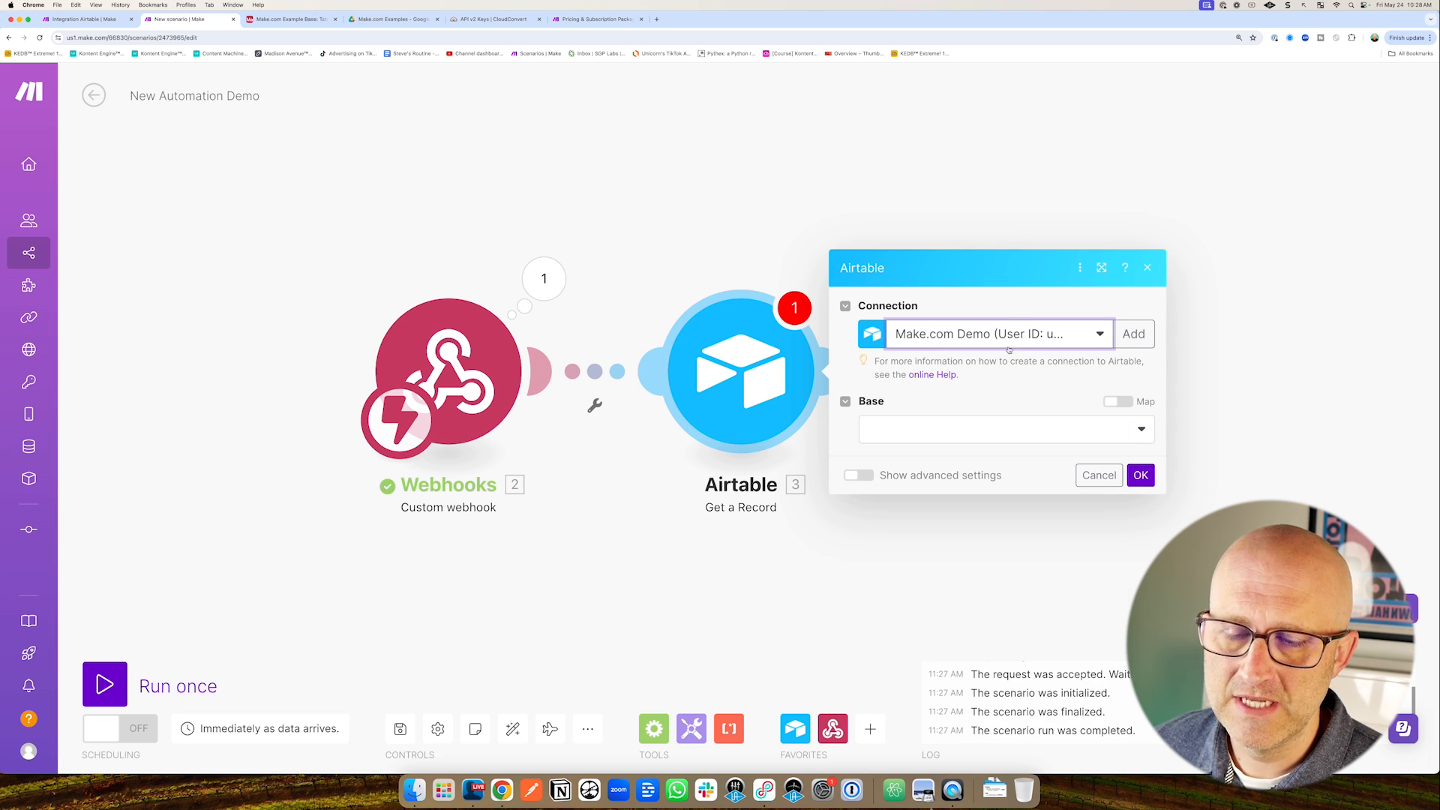
Point Get a Record at Make.com Example Base, Table 1, with the webhook's recordId as Record ID.
{"action": "left_click", "coordinate": [961, 425]}
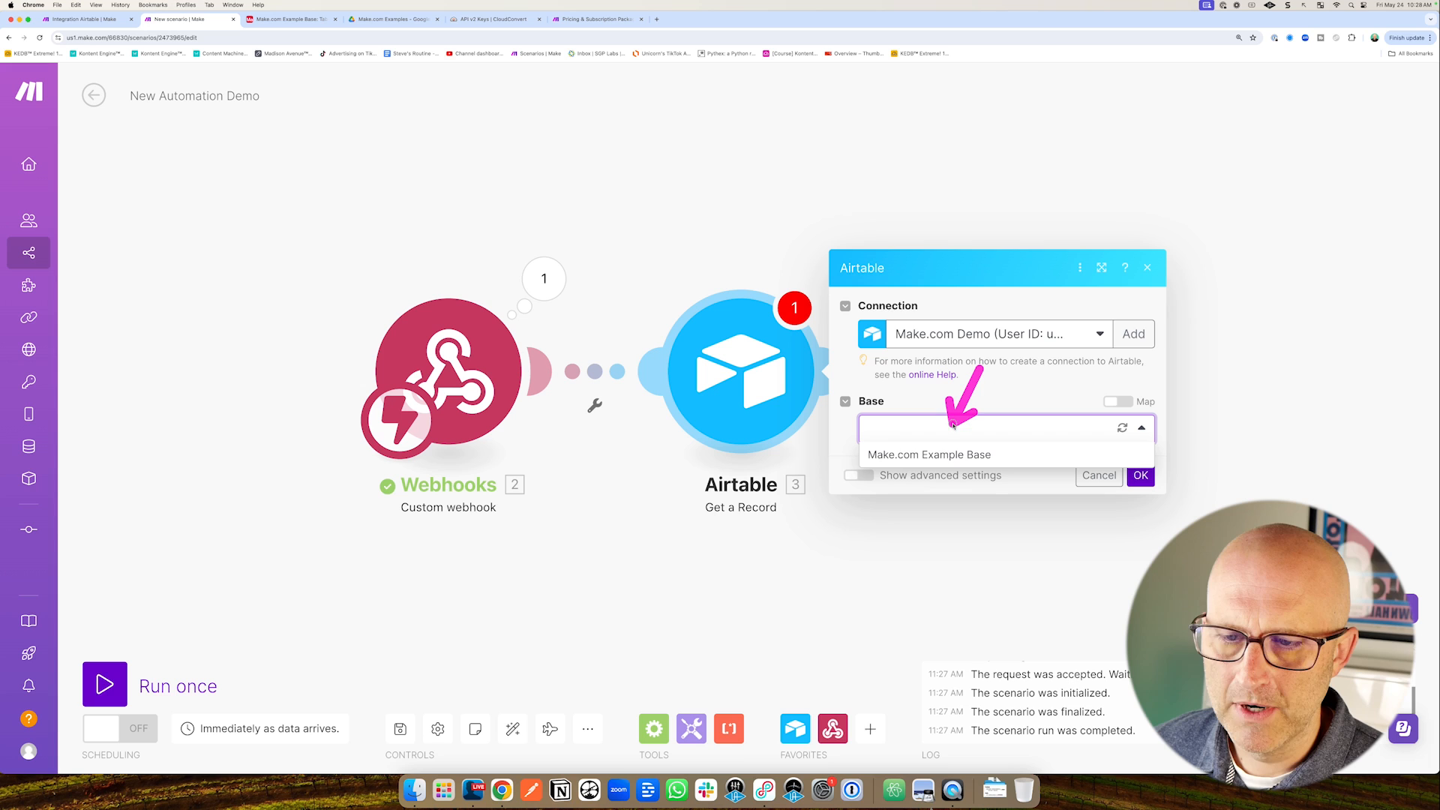
{"action": "left_click", "coordinate": [927, 455]}
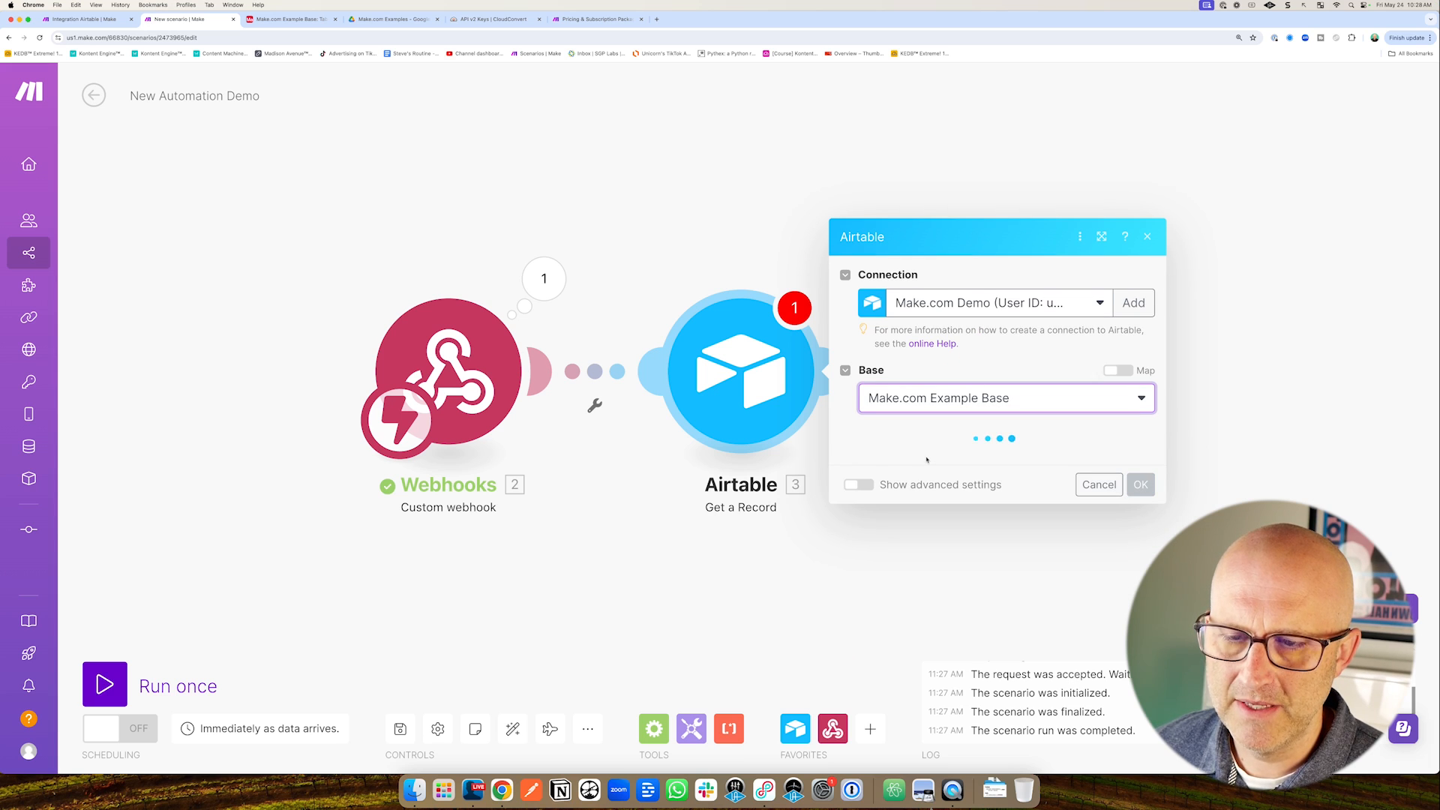
{"action": "left_click", "coordinate": [930, 459]}
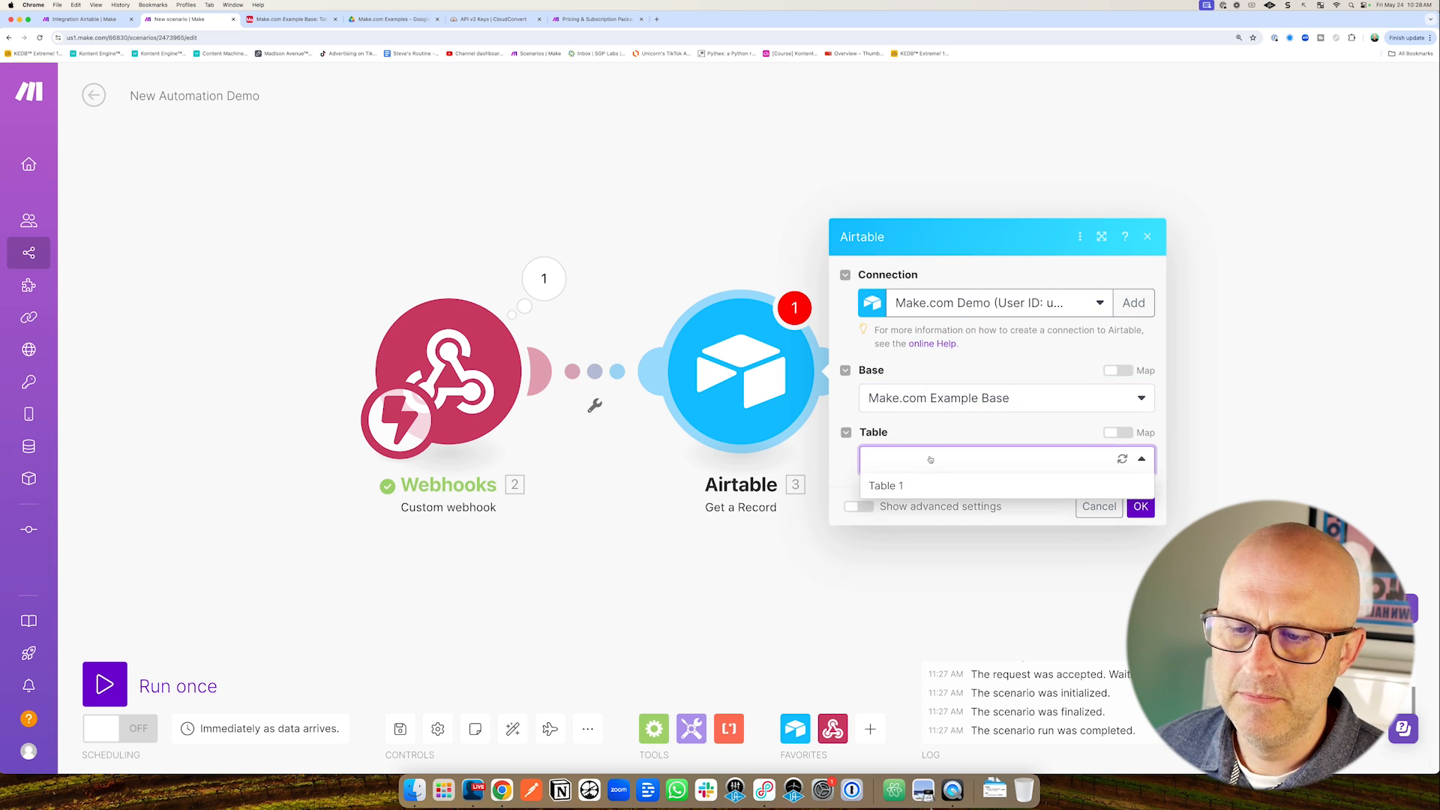
{"action": "left_click", "coordinate": [921, 477]}
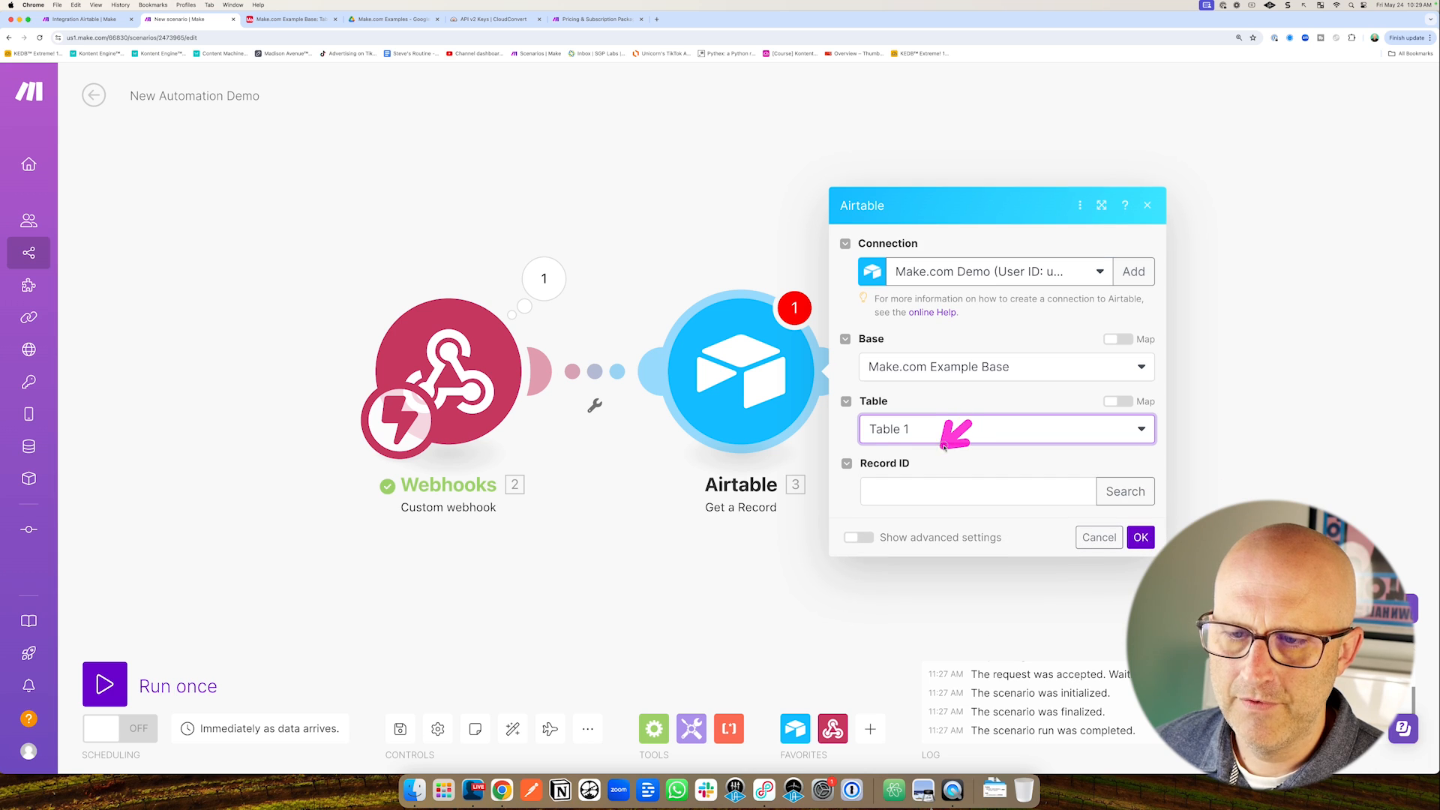
{"action": "left_click", "coordinate": [906, 491]}
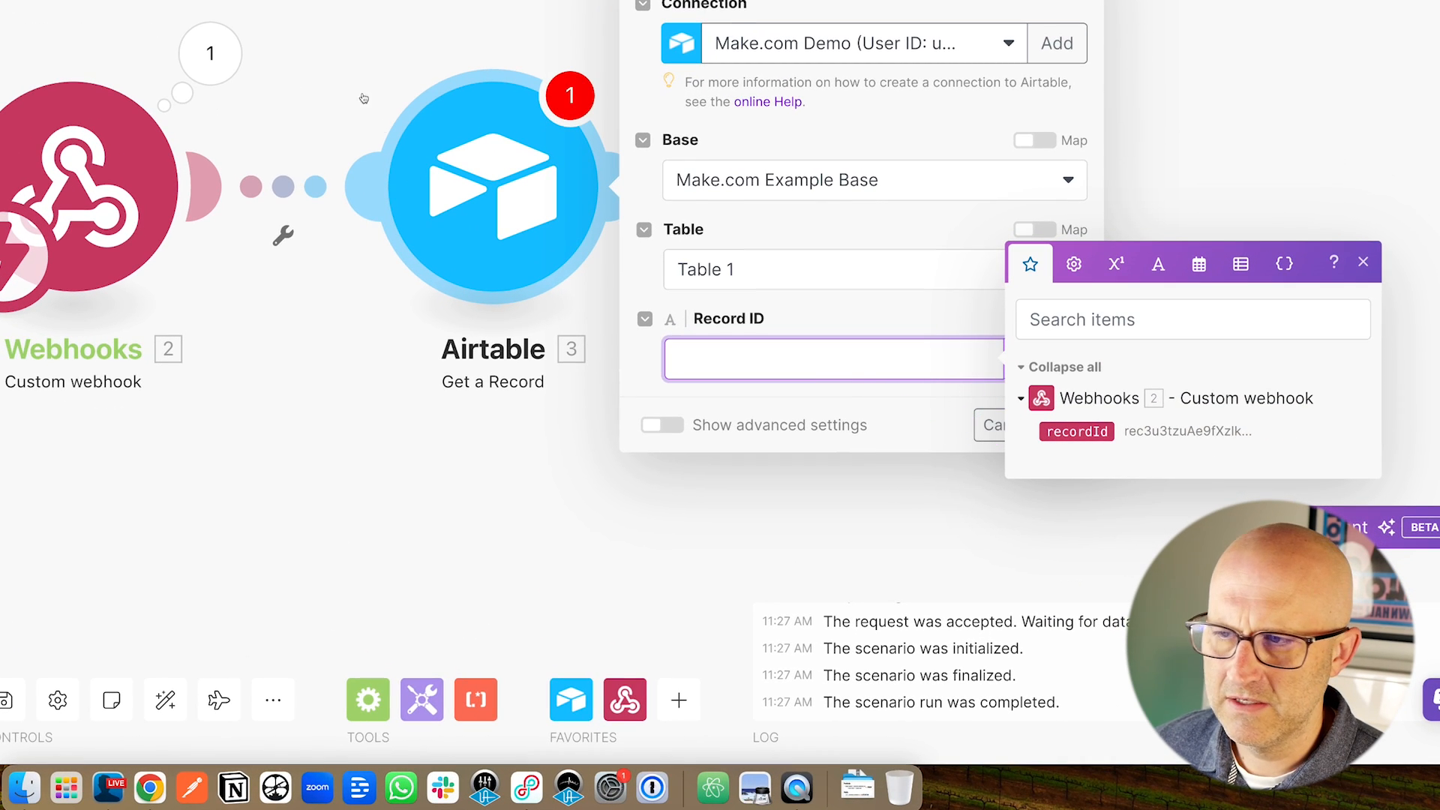
{"action": "left_click", "coordinate": [1077, 433]}
{"action": "left_click", "coordinate": [1098, 434]}
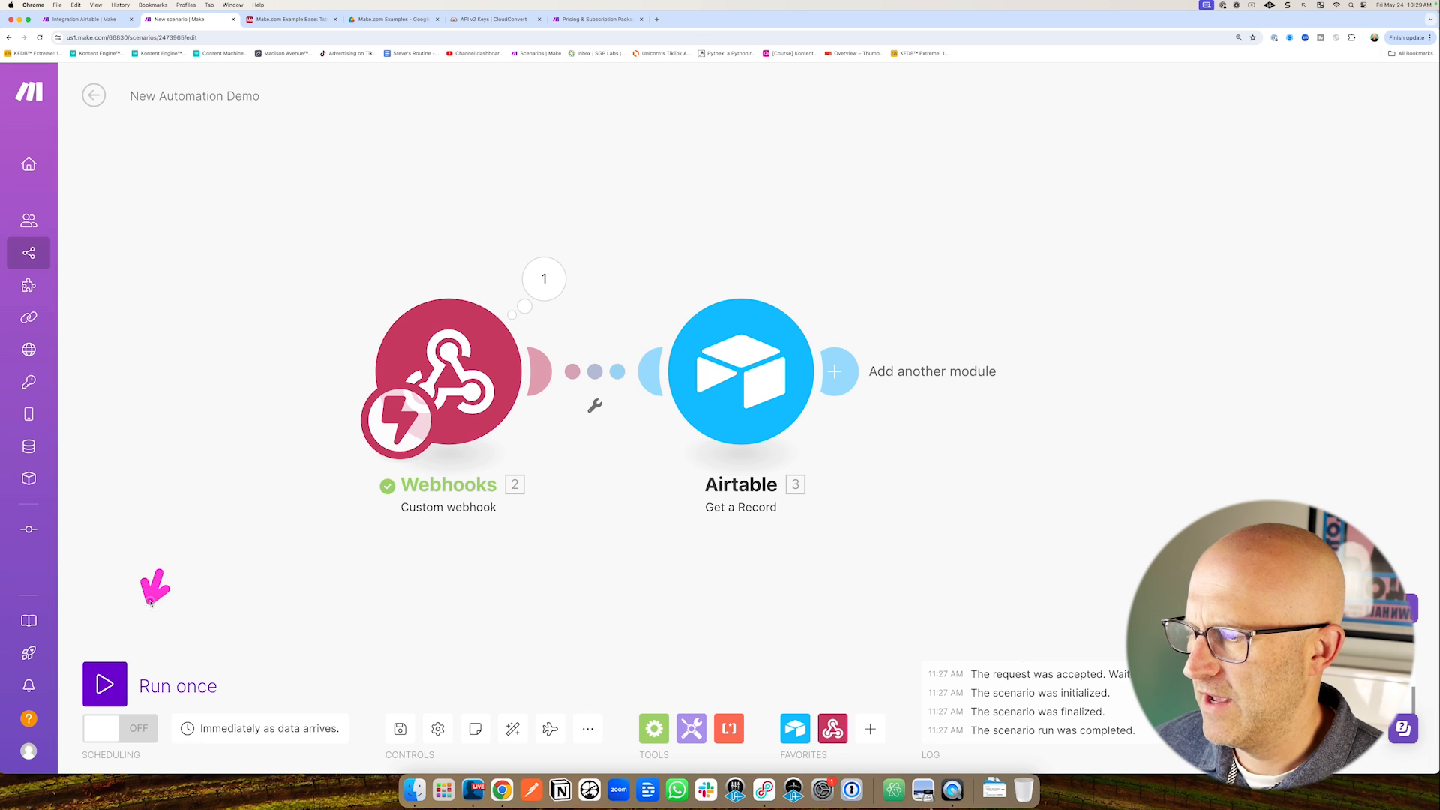
Run the scenario once and test the Airtable script so it calls the webhook.
{"action": "left_click", "coordinate": [105, 684]}
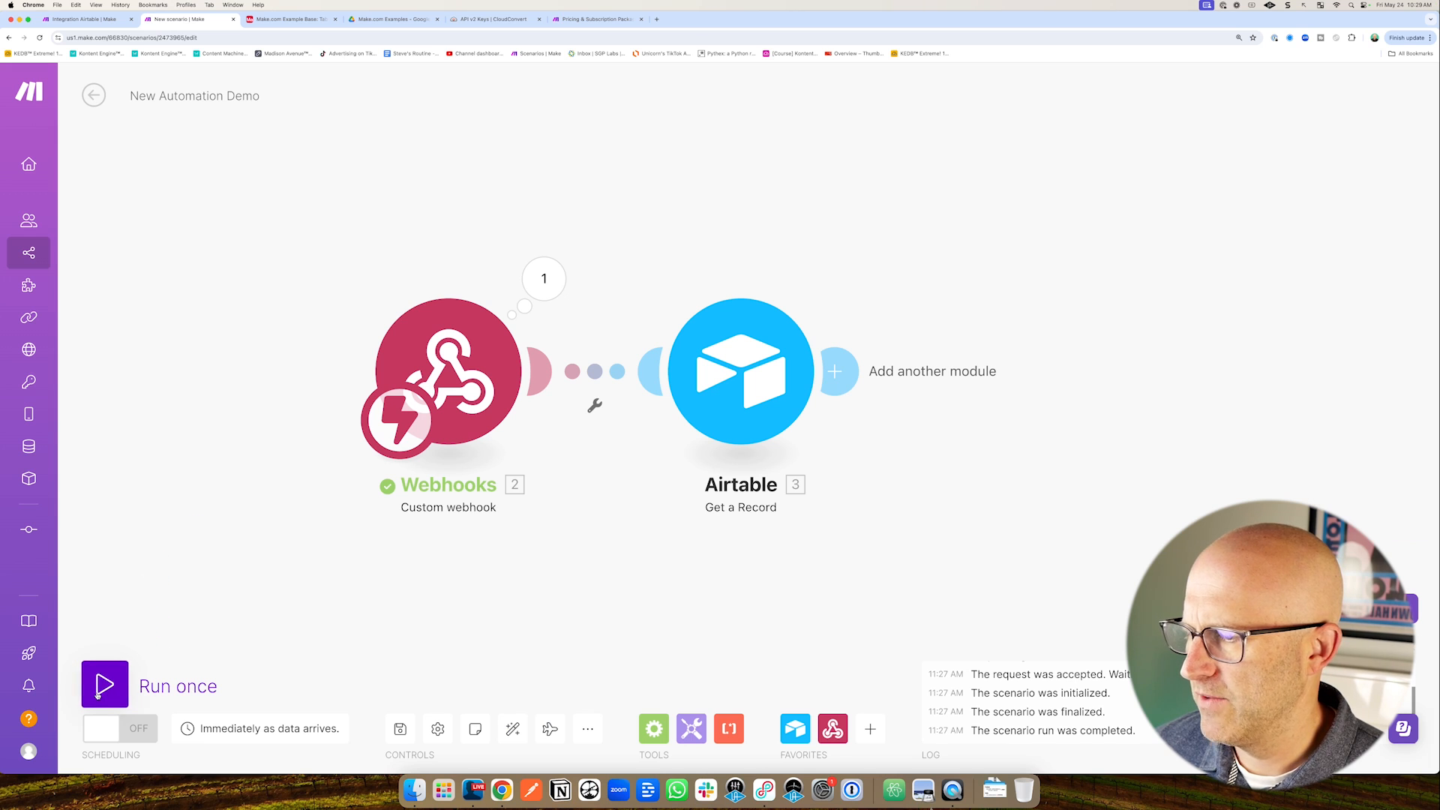
{"action": "left_click", "coordinate": [293, 19]}
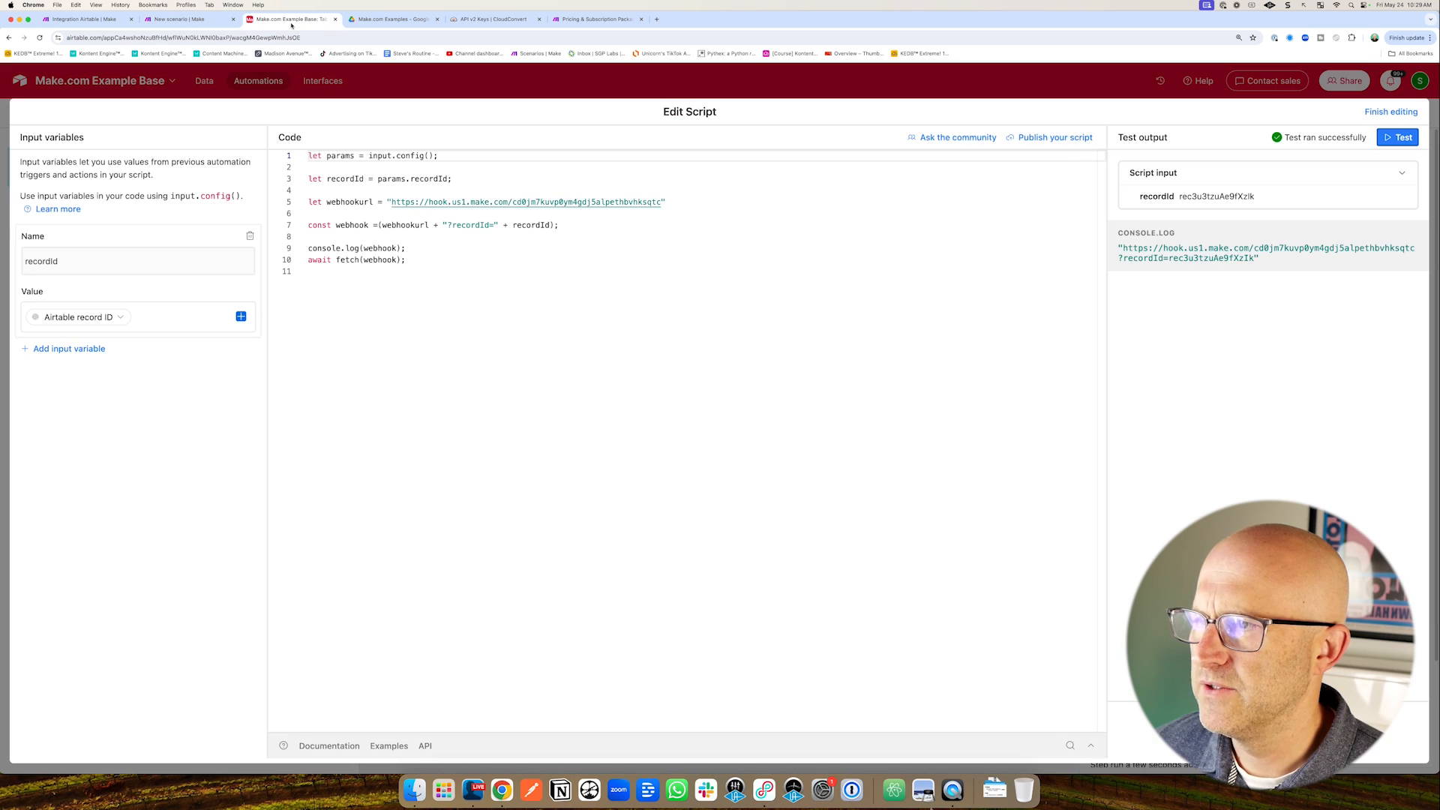
{"action": "left_click", "coordinate": [1395, 139]}
Inspect the Airtable module's output showing the Example record's Name, Notes and Created time.
{"action": "left_click", "coordinate": [180, 20]}
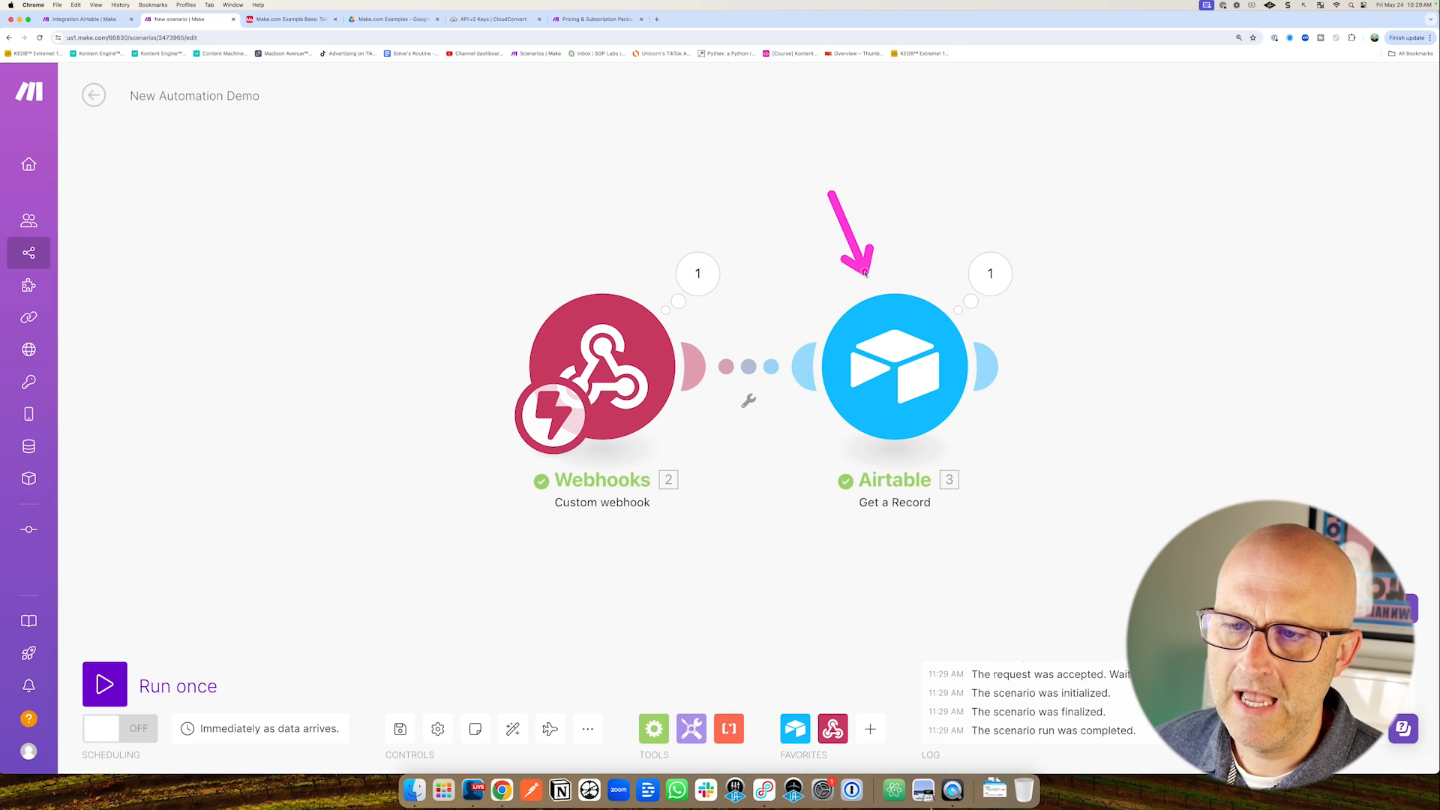
{"action": "left_click", "coordinate": [1009, 271]}
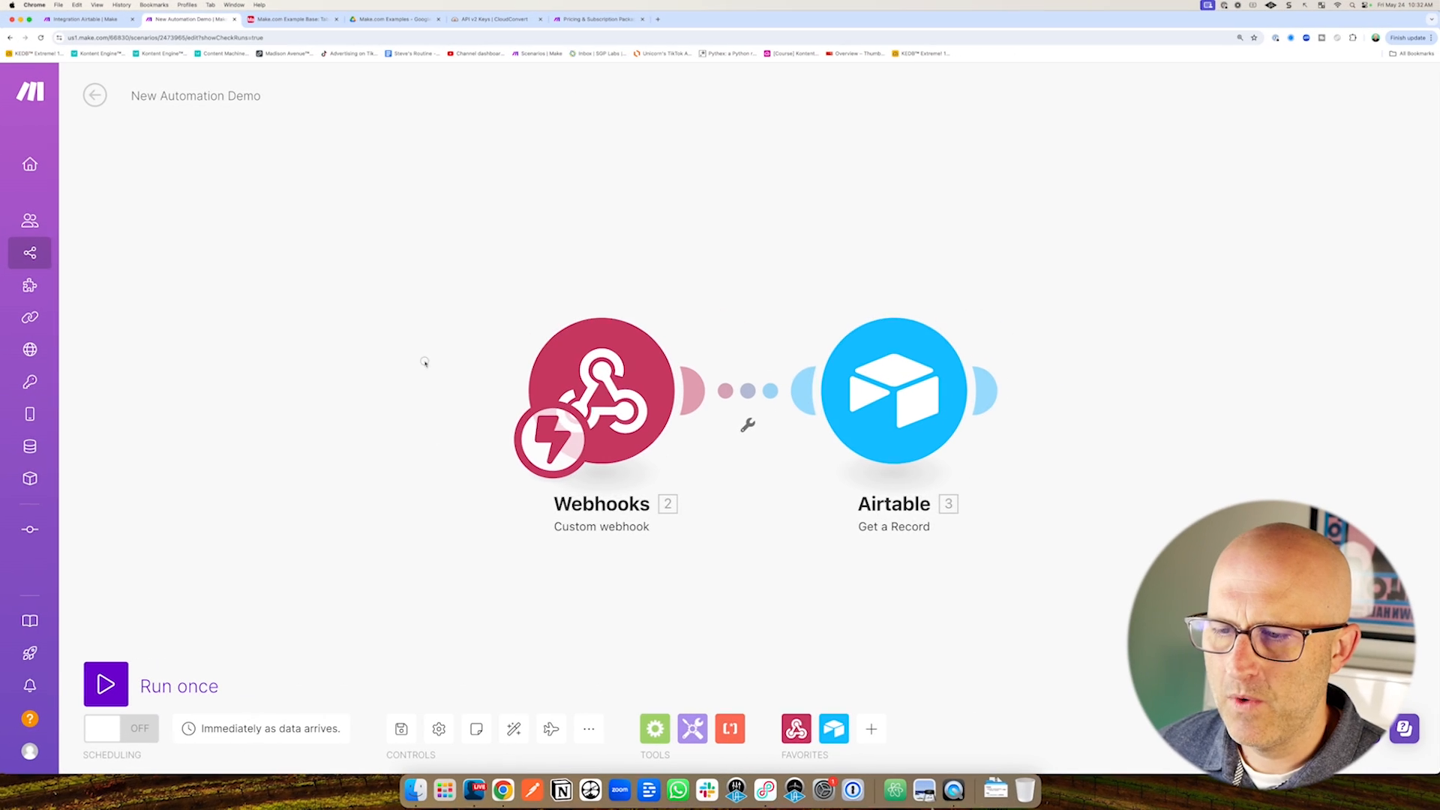
{"action": "left_click_drag", "start_coordinate": [425, 360], "coordinate": [399, 357]}
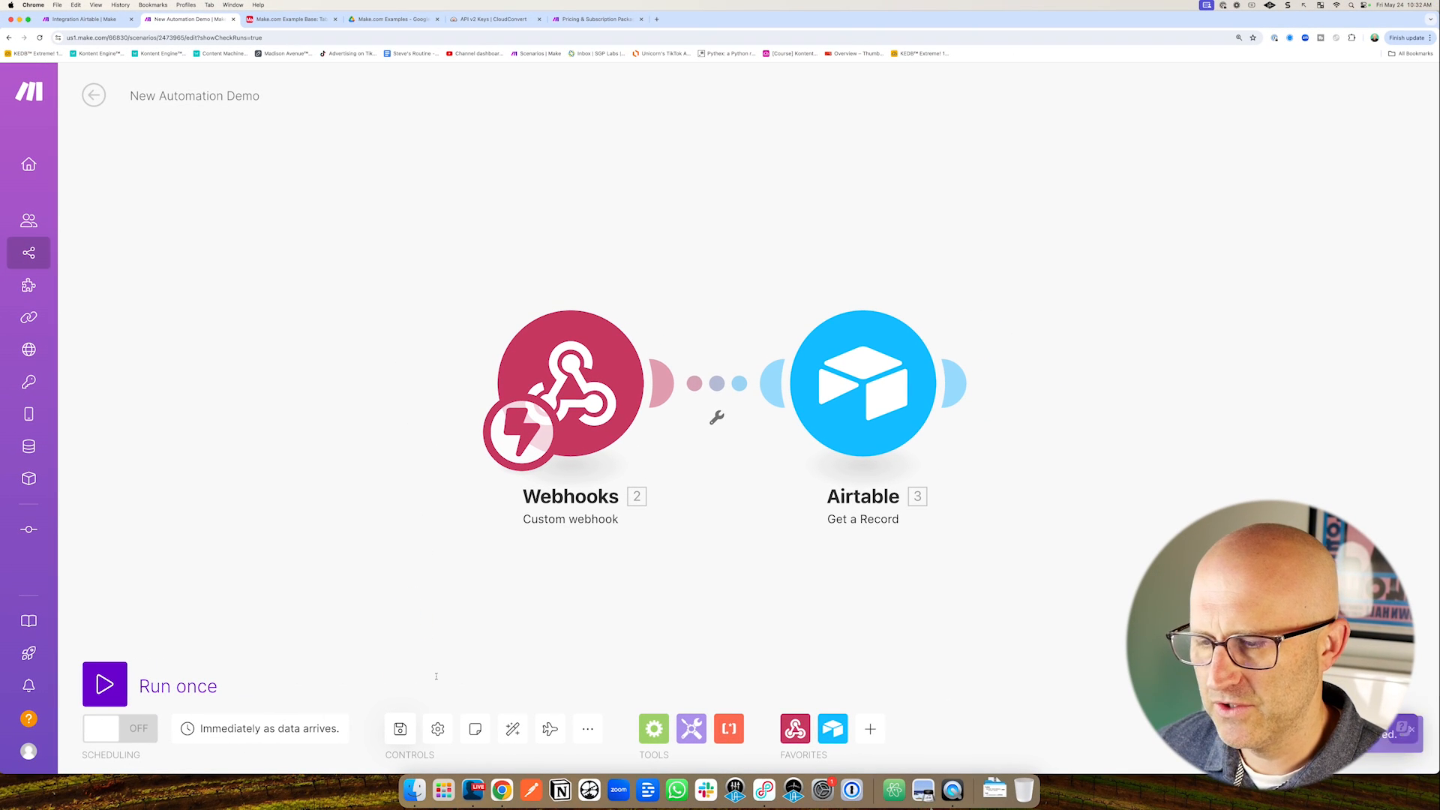
Switch the New Automation Demo scenario on and enable Airtable's When New Row Is Created automation.
{"action": "left_click", "coordinate": [1413, 736]}
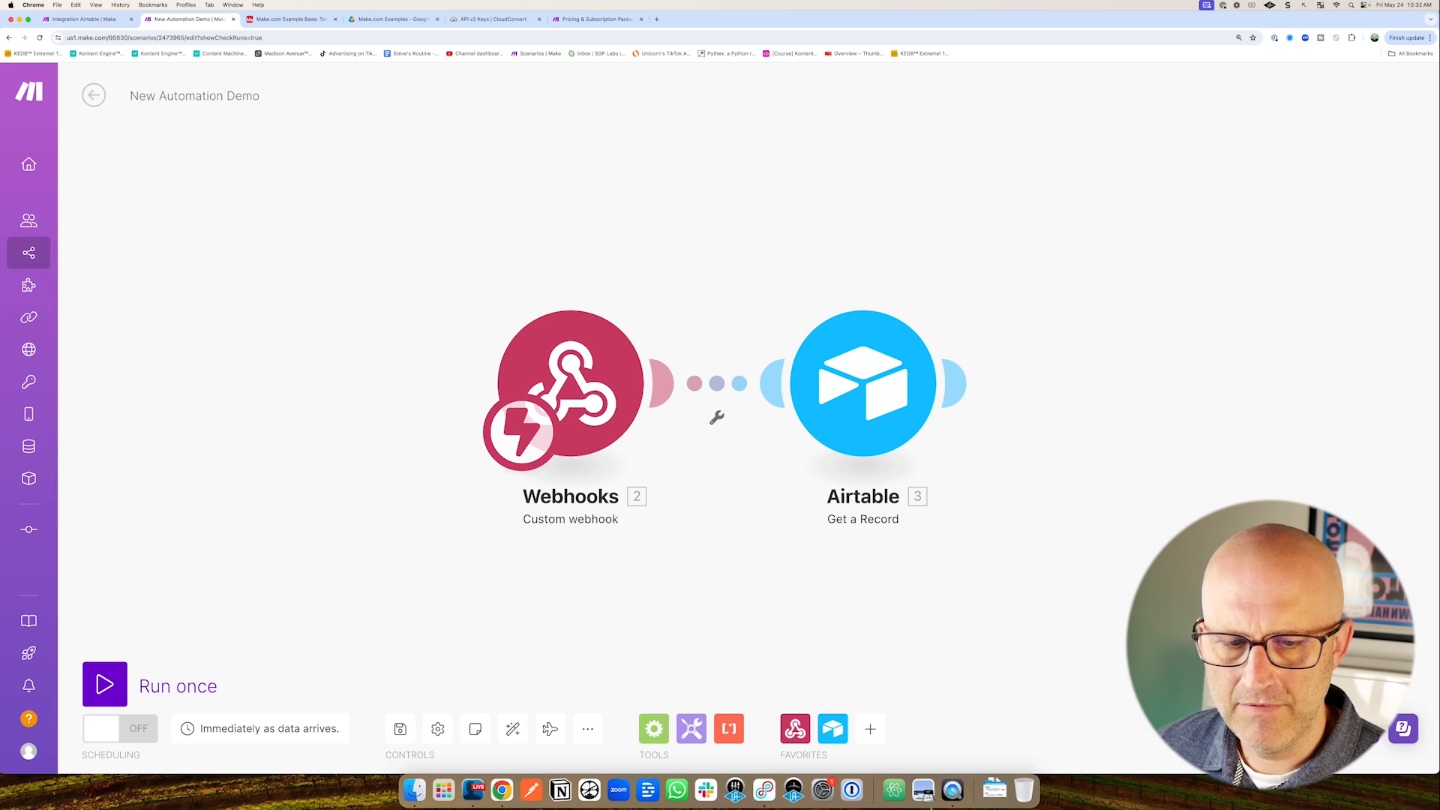
{"action": "left_click", "coordinate": [137, 728]}
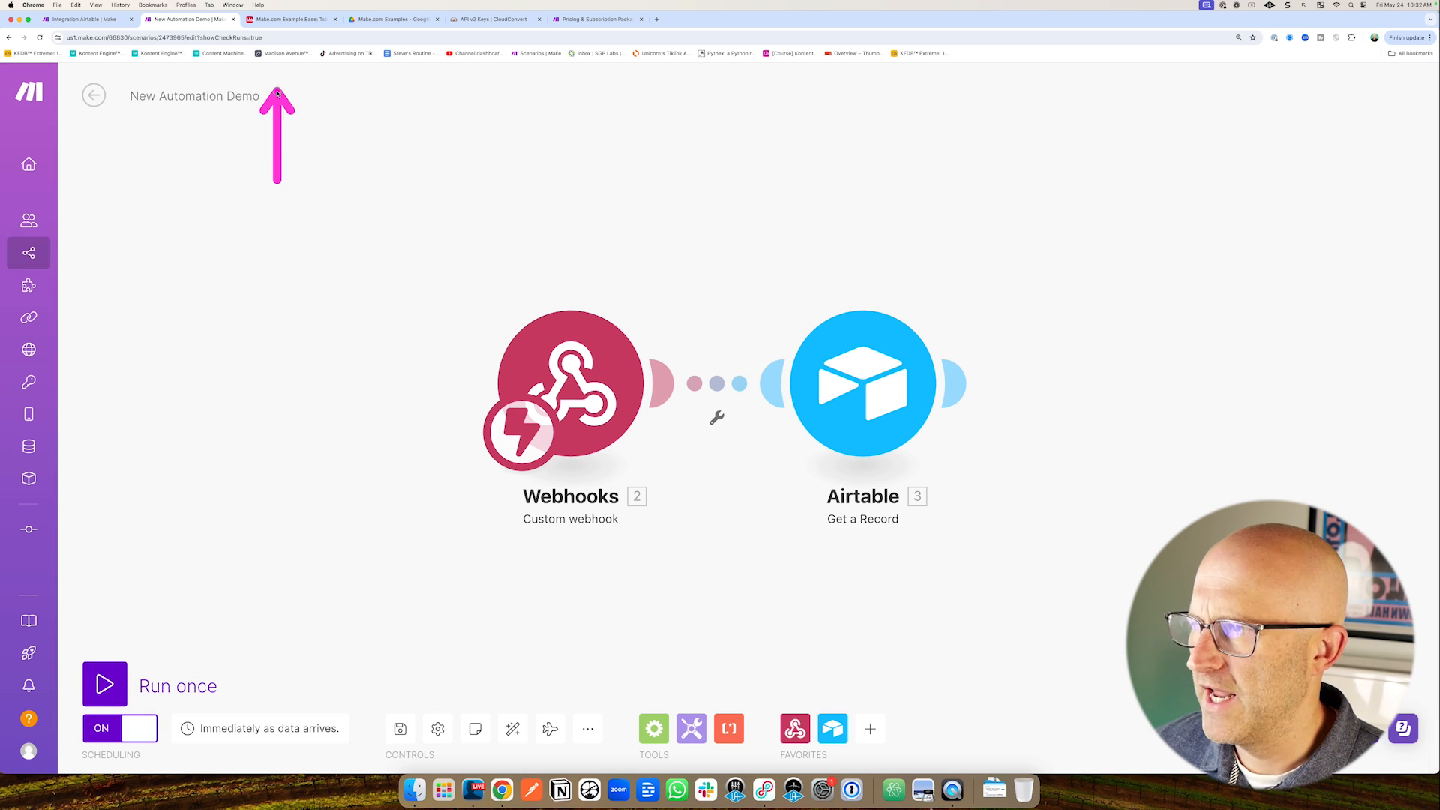
{"action": "left_click", "coordinate": [289, 21]}
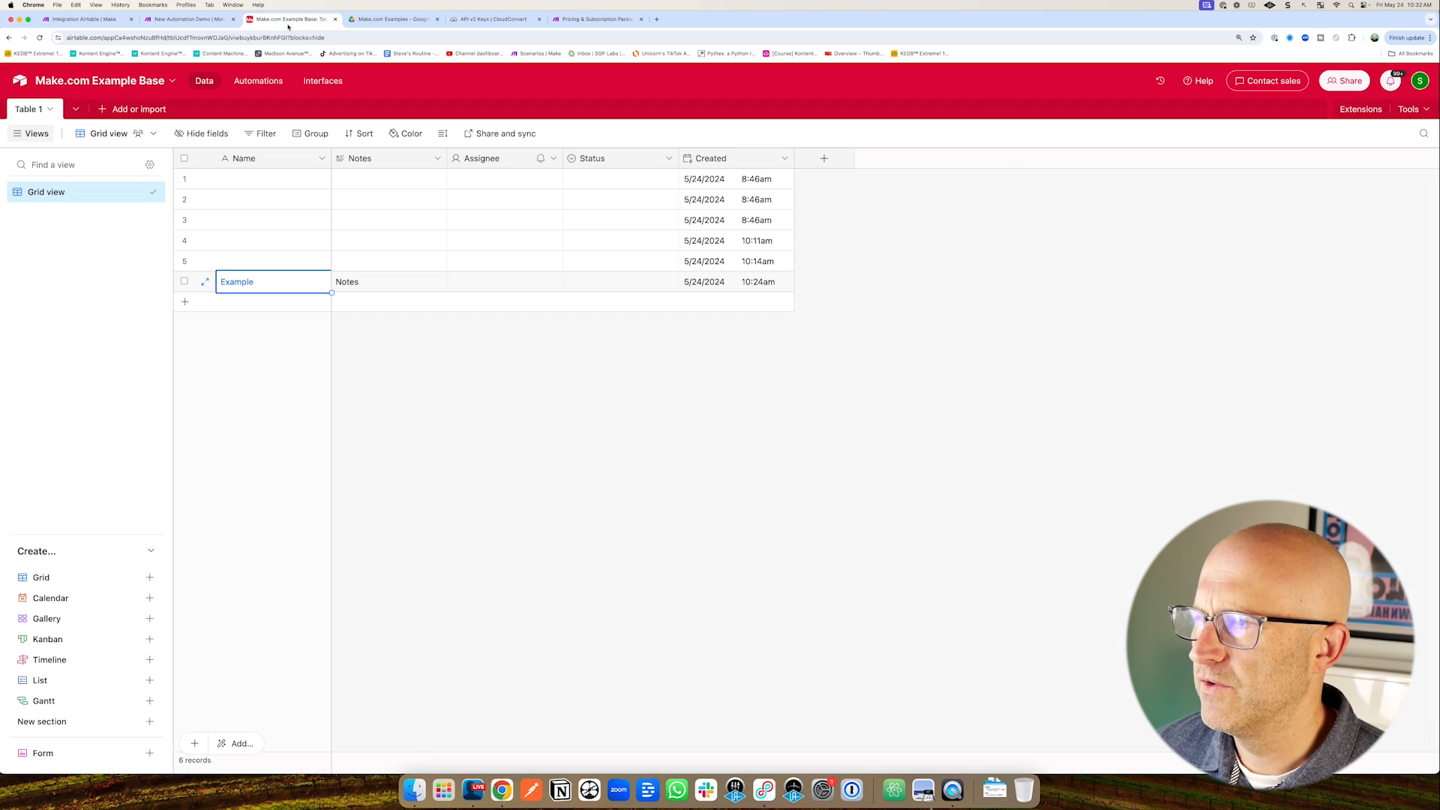
{"action": "left_click", "coordinate": [247, 80]}
{"action": "left_click", "coordinate": [386, 114]}
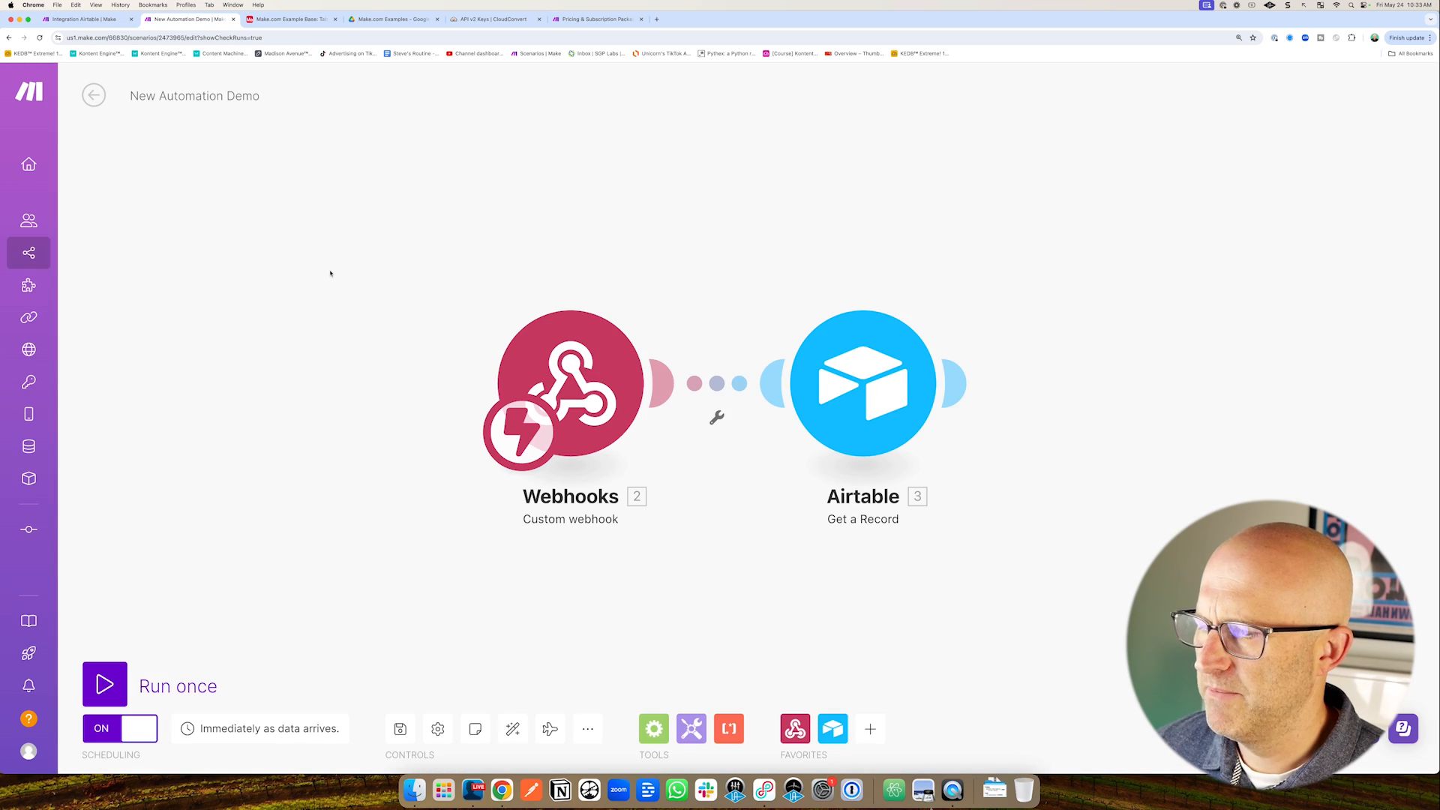
Add a new row to Table 1 and check the webhook's recordId and the fetched record in Make.
{"action": "left_click", "coordinate": [94, 94]}
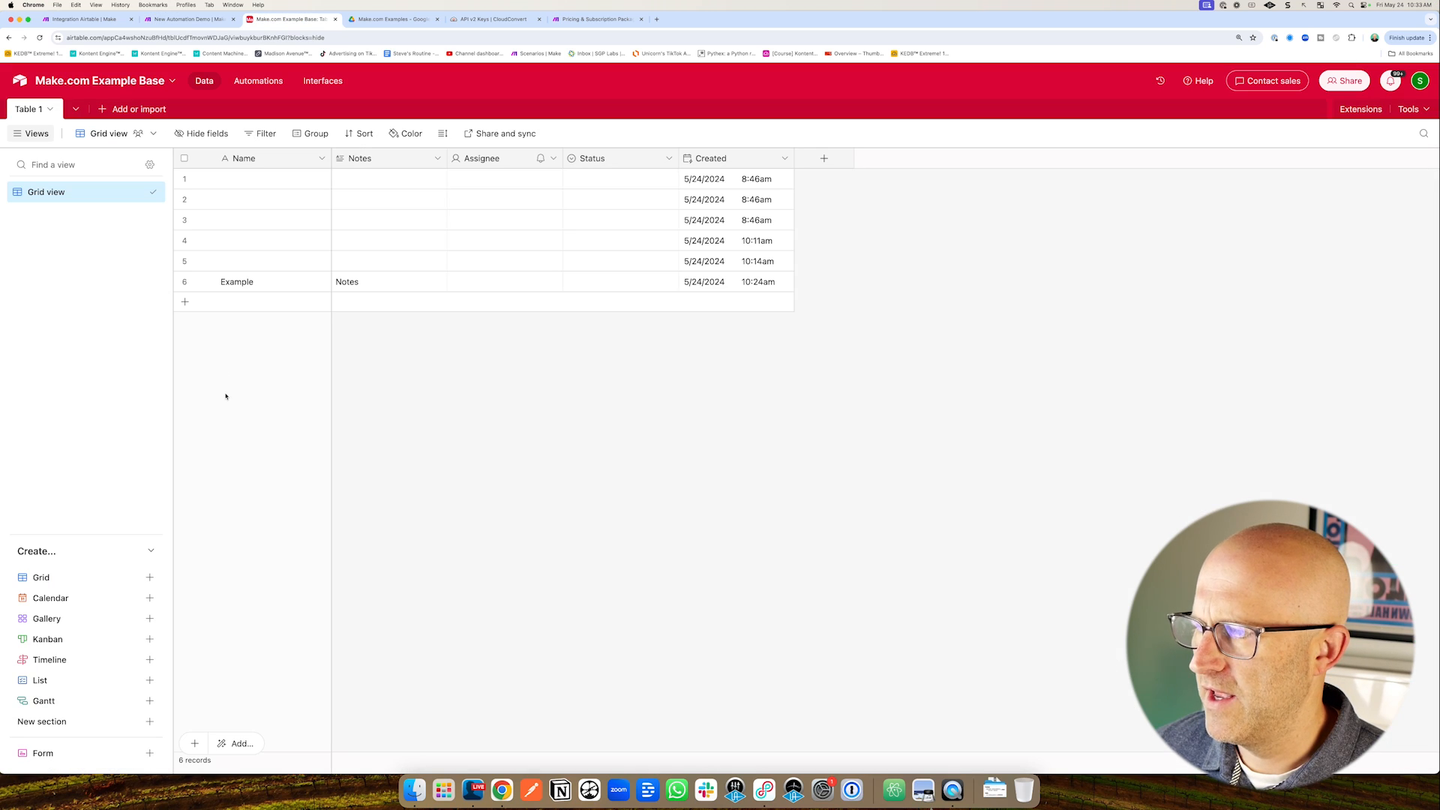
{"action": "left_click", "coordinate": [185, 301]}
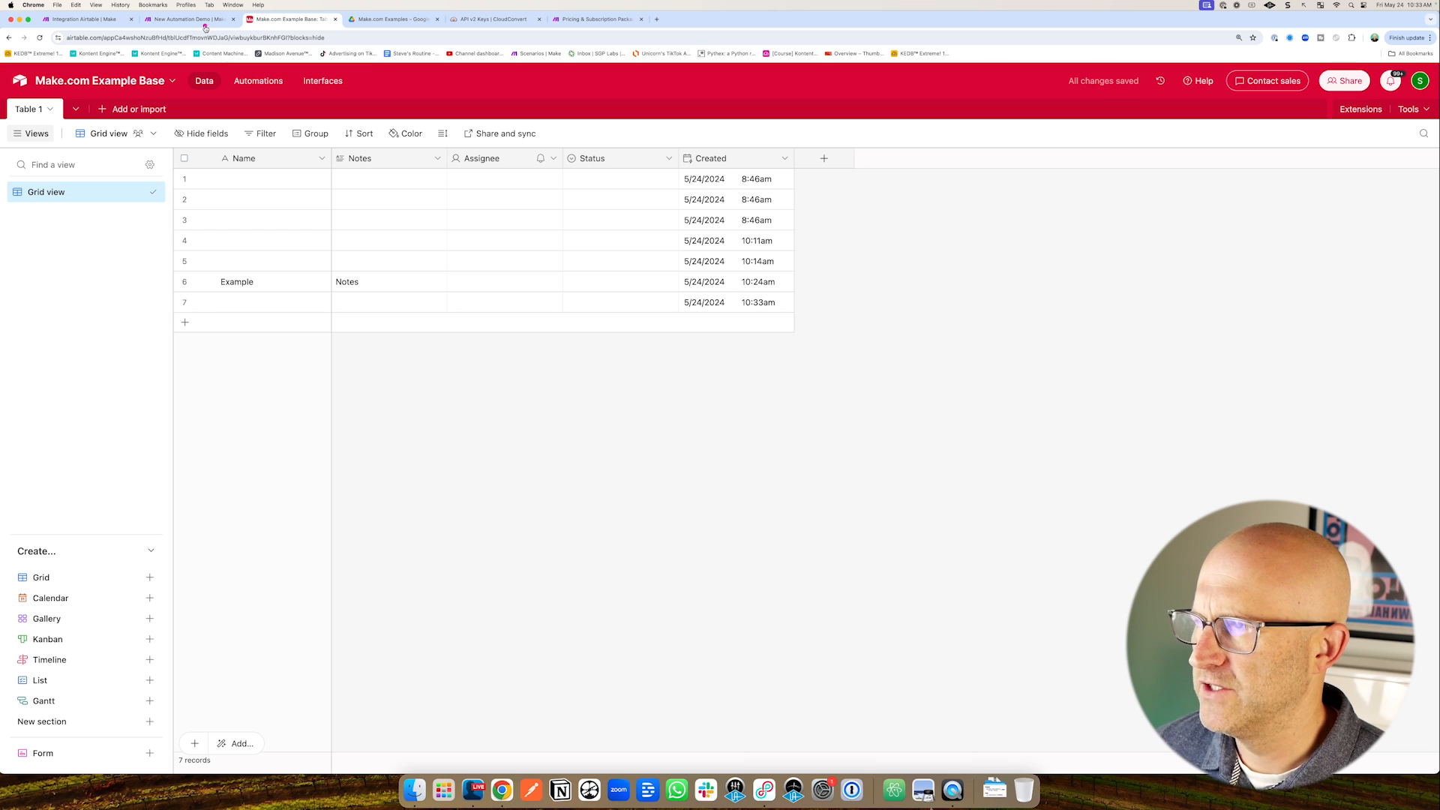
{"action": "left_click", "coordinate": [188, 19]}
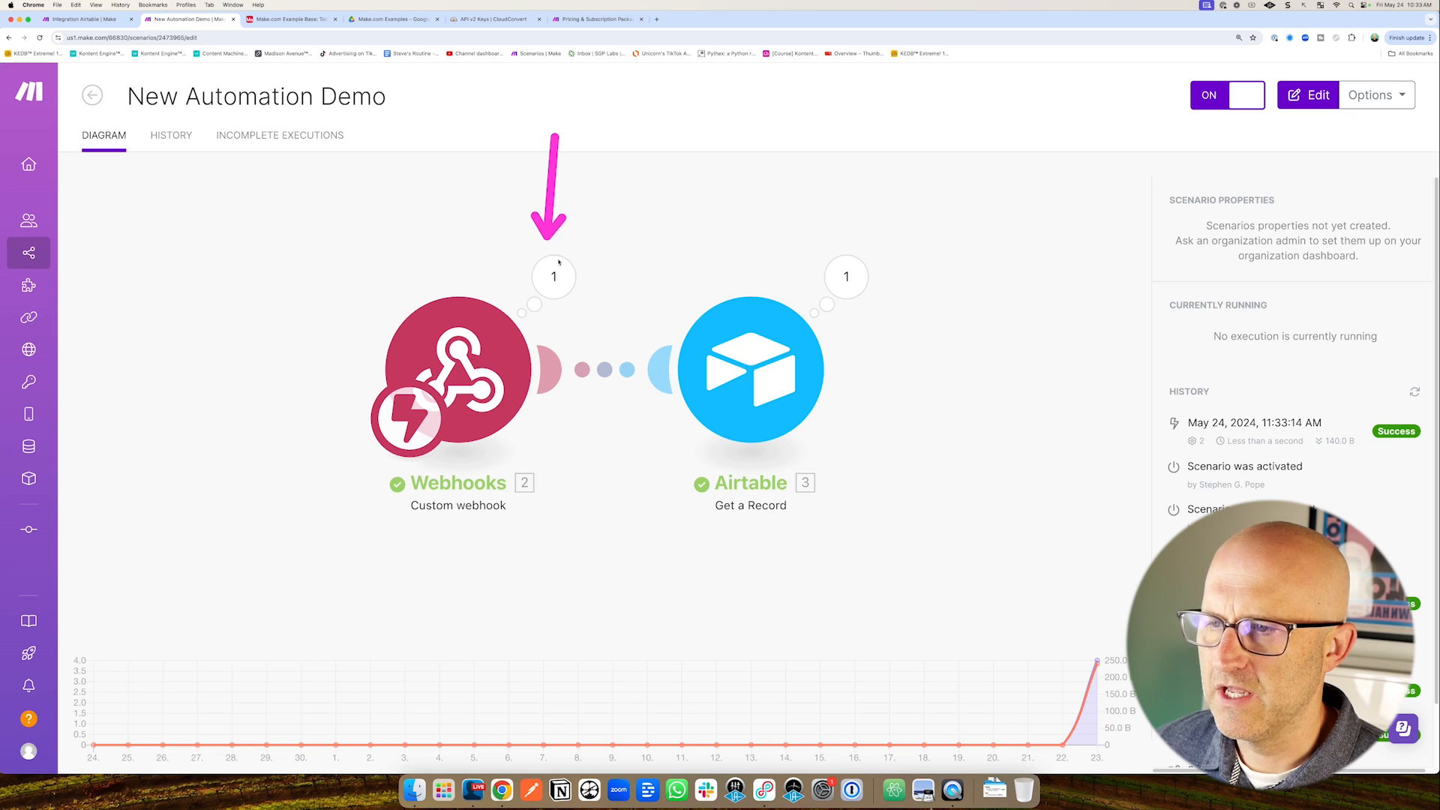
{"action": "left_click", "coordinate": [554, 274]}
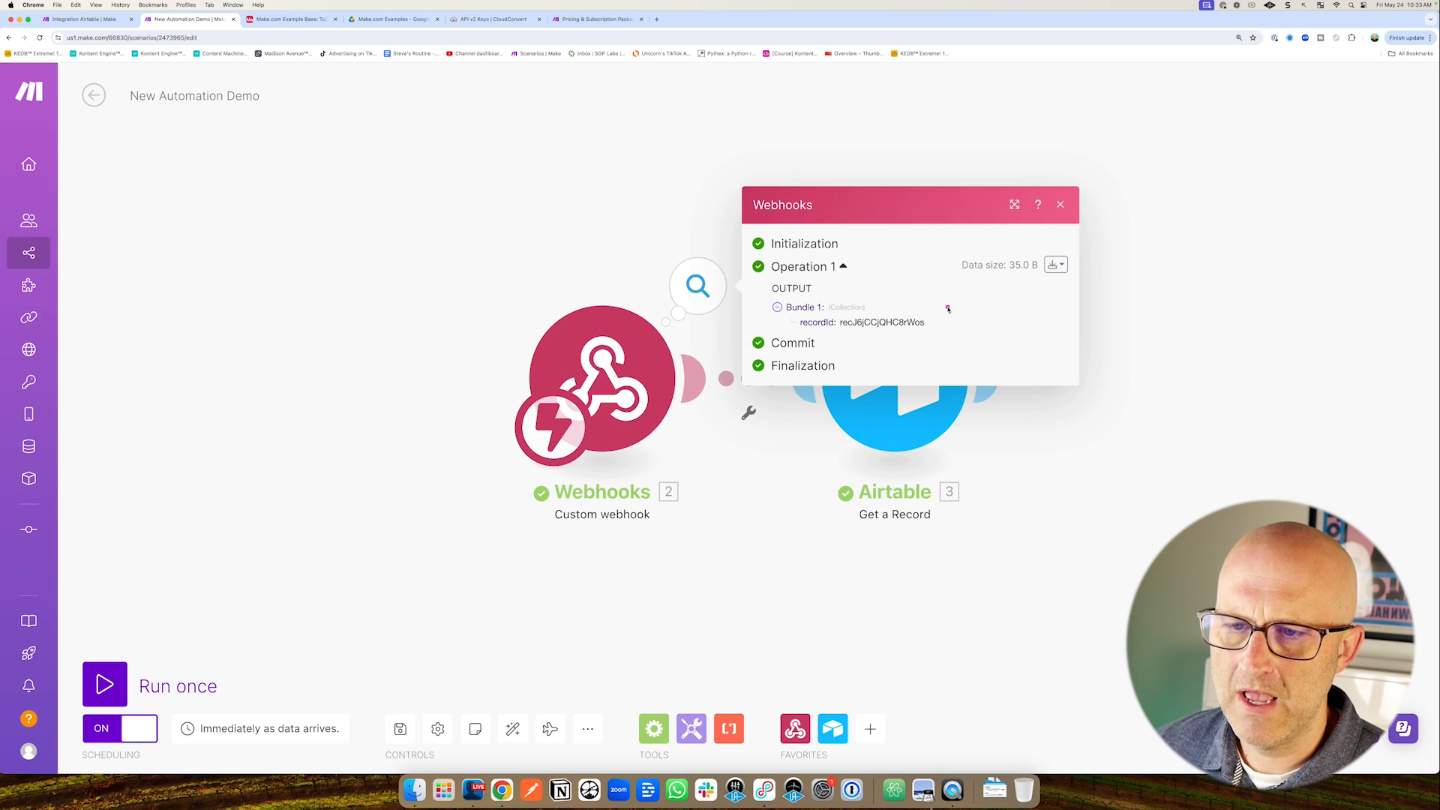
{"action": "left_click", "coordinate": [1060, 205]}
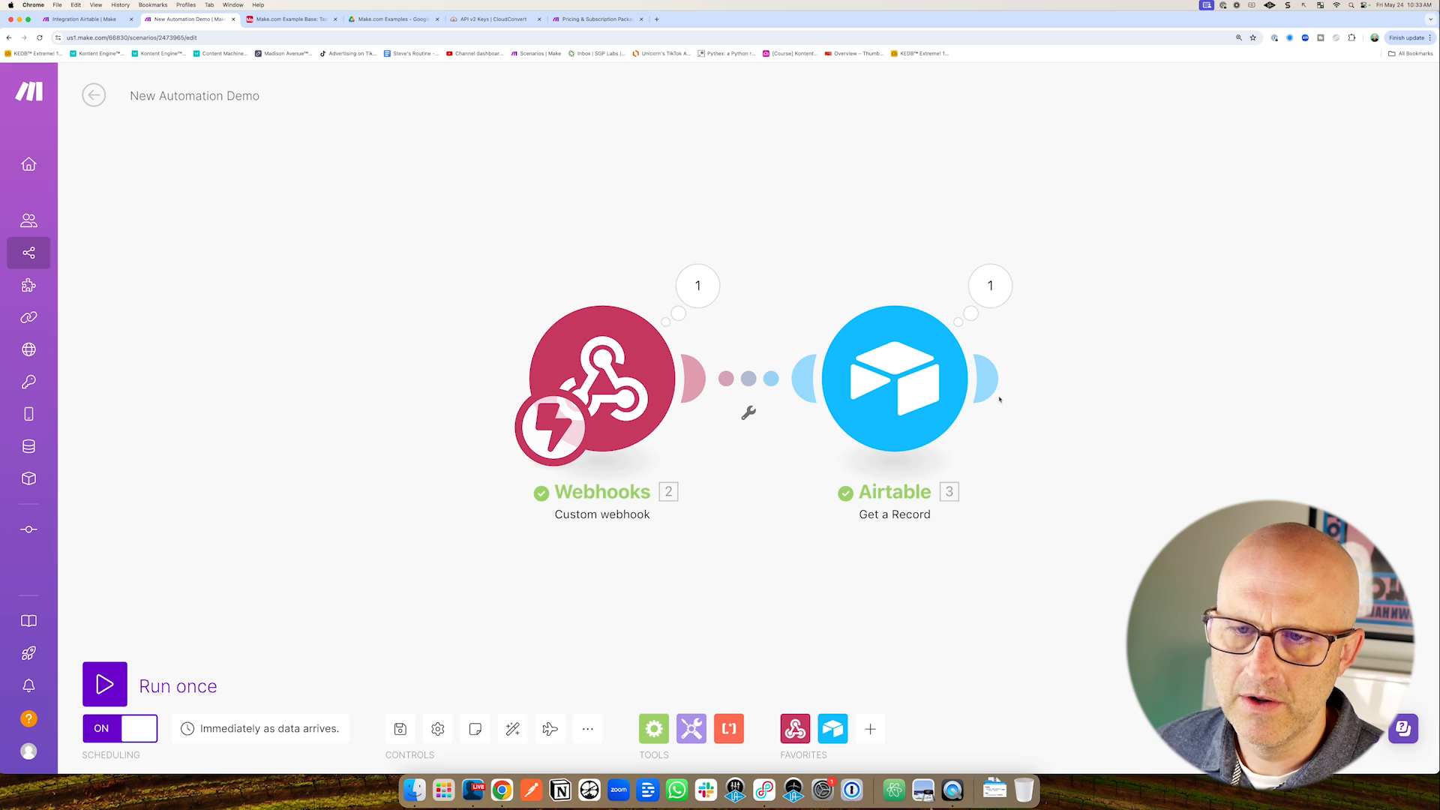
{"action": "left_click", "coordinate": [1000, 289]}
{"action": "left_click_drag", "start_coordinate": [1303, 378], "coordinate": [1221, 383]}
{"action": "left_click_drag", "start_coordinate": [323, 490], "coordinate": [443, 429]}
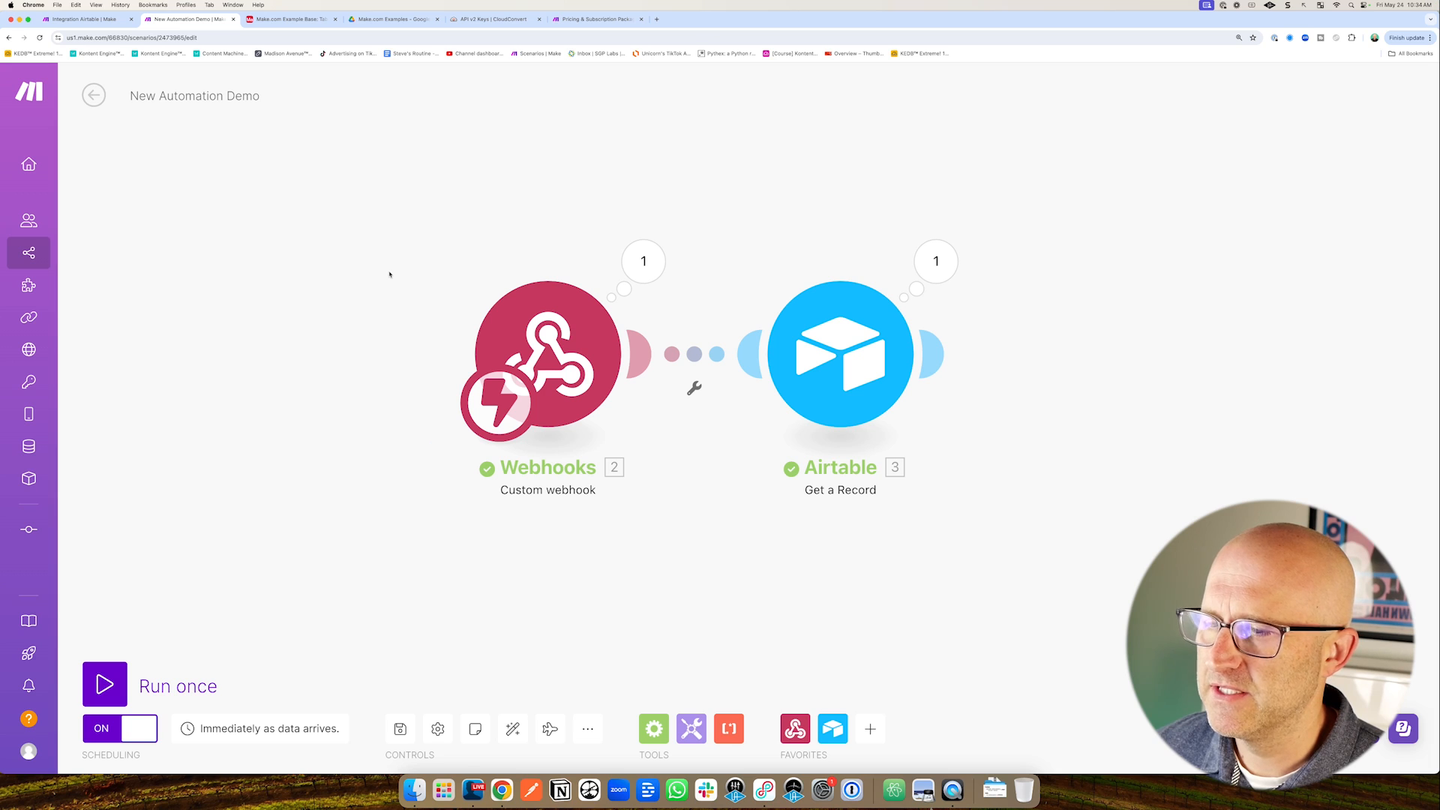
Save the Integration Airtable scenario.
{"action": "left_click", "coordinate": [84, 20]}
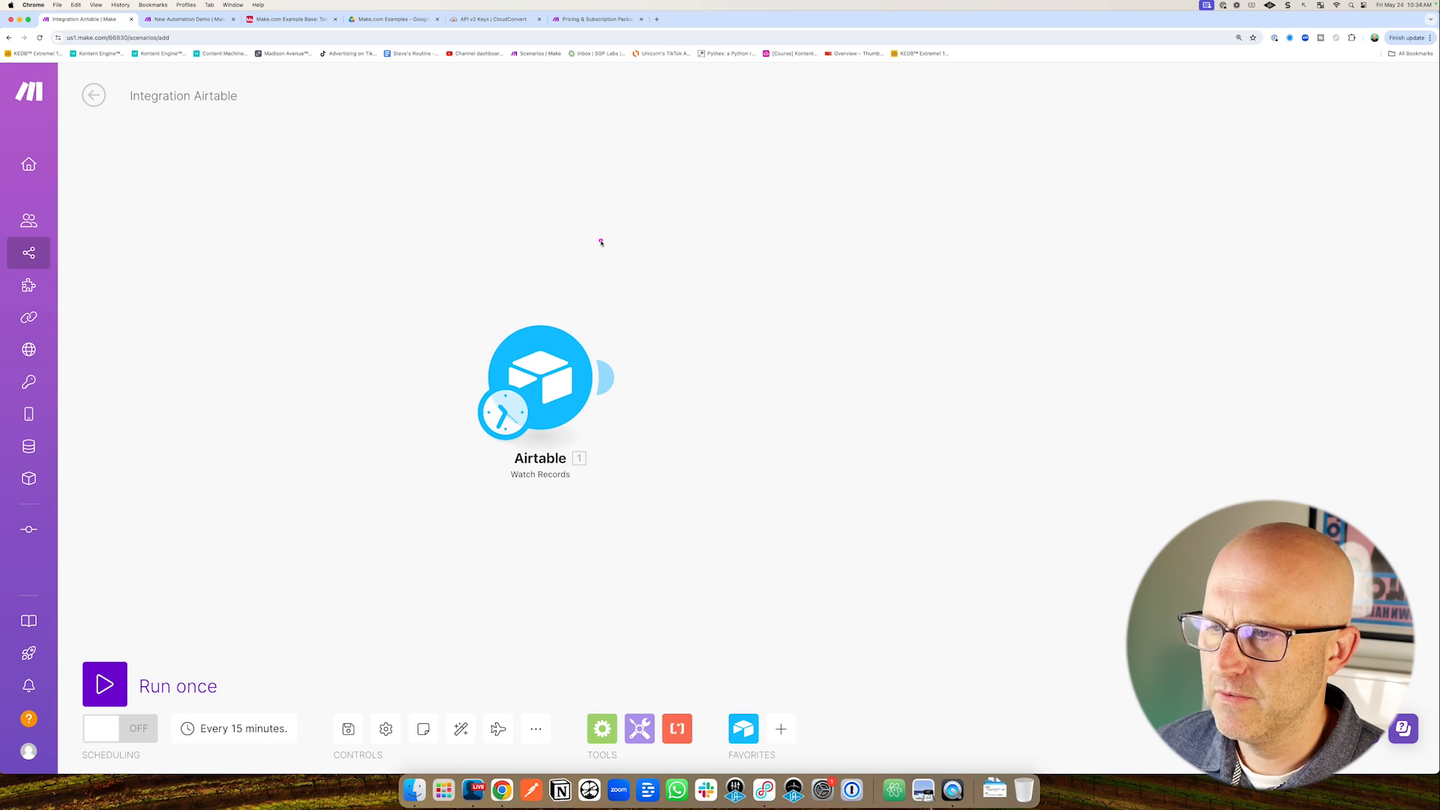
{"action": "left_click_drag", "start_coordinate": [553, 201], "coordinate": [546, 303]}
{"action": "left_click_drag", "start_coordinate": [396, 505], "coordinate": [460, 457]}
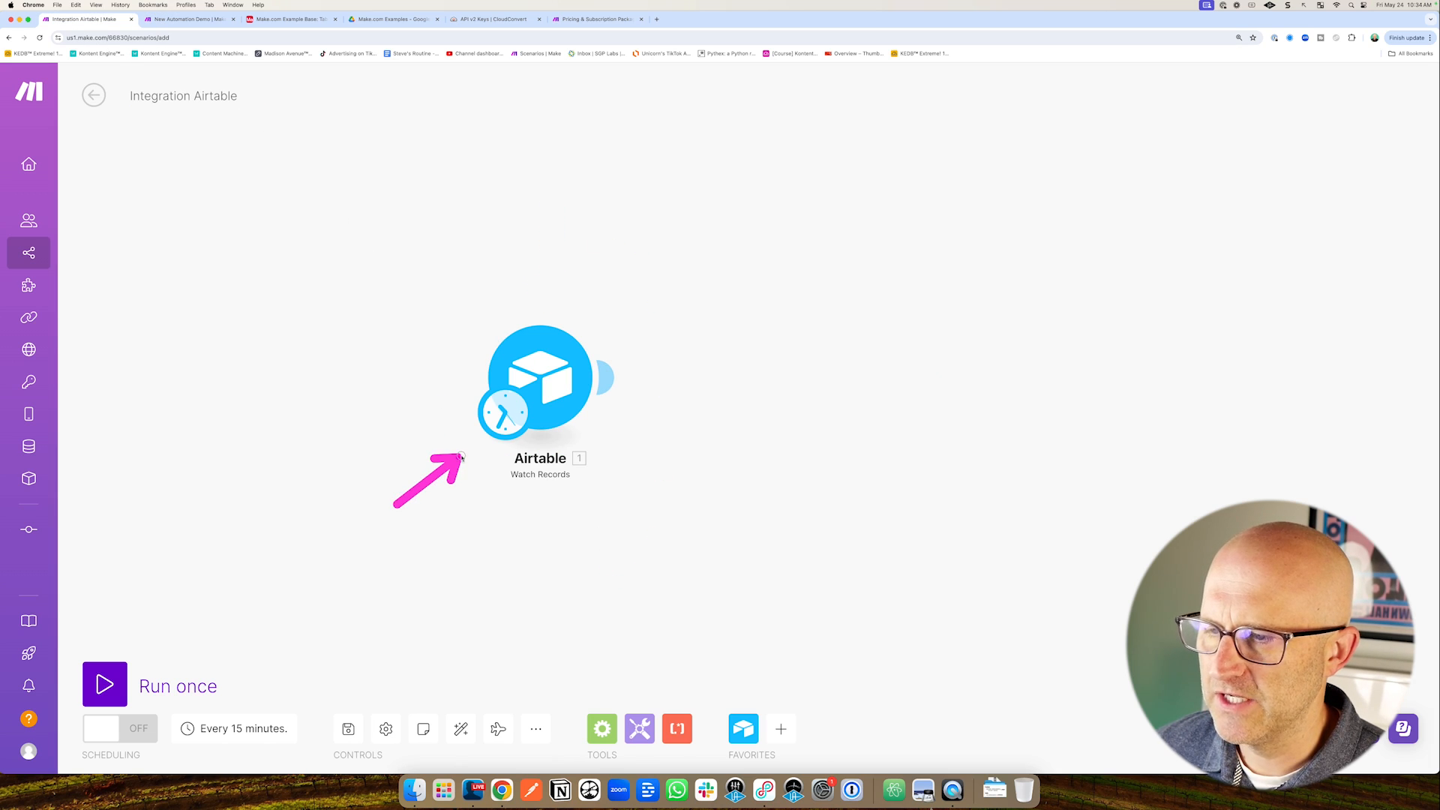
{"action": "left_click_drag", "start_coordinate": [547, 210], "coordinate": [547, 304]}
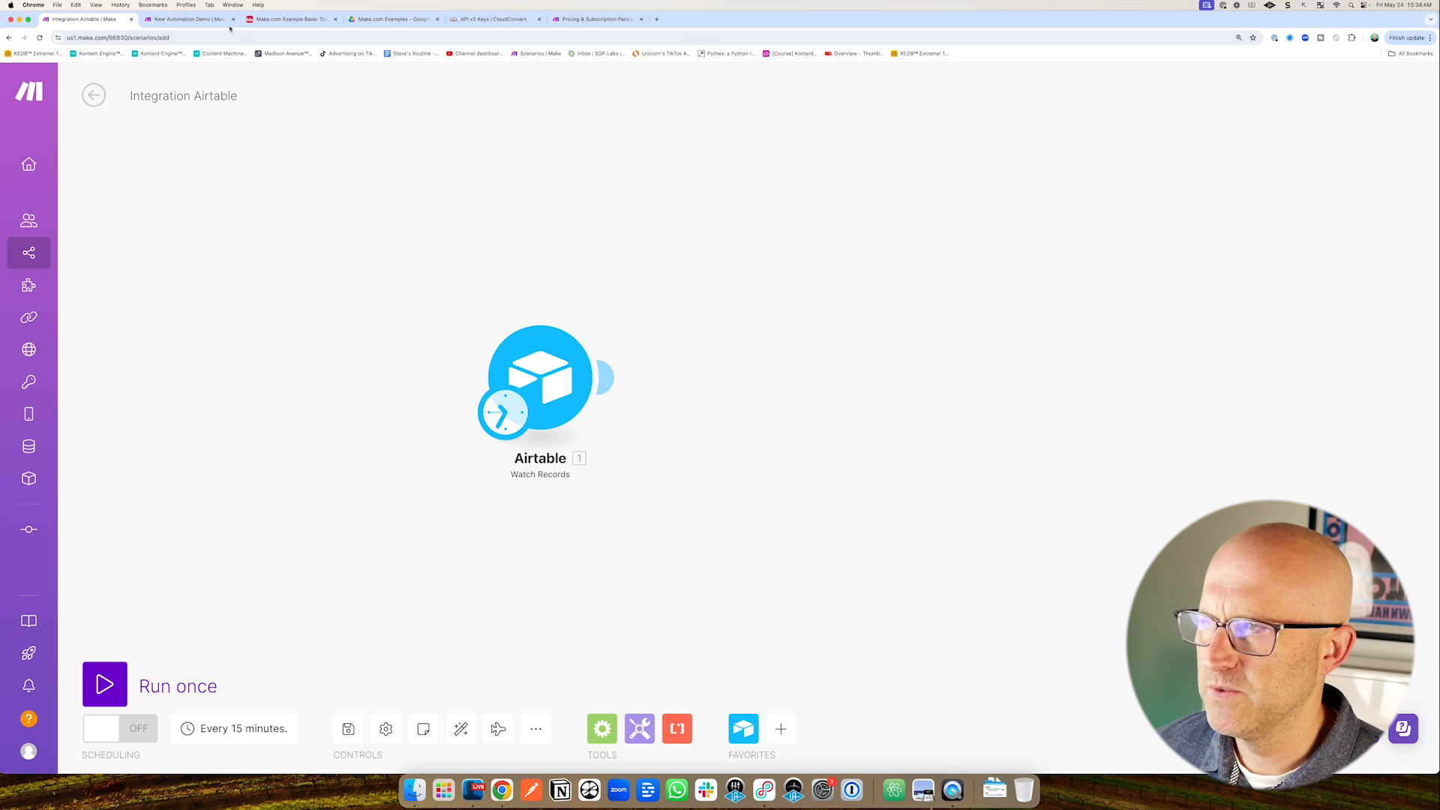
{"action": "key", "text": "ctrl+Tab"}
{"action": "left_click_drag", "start_coordinate": [364, 243], "coordinate": [459, 297]}
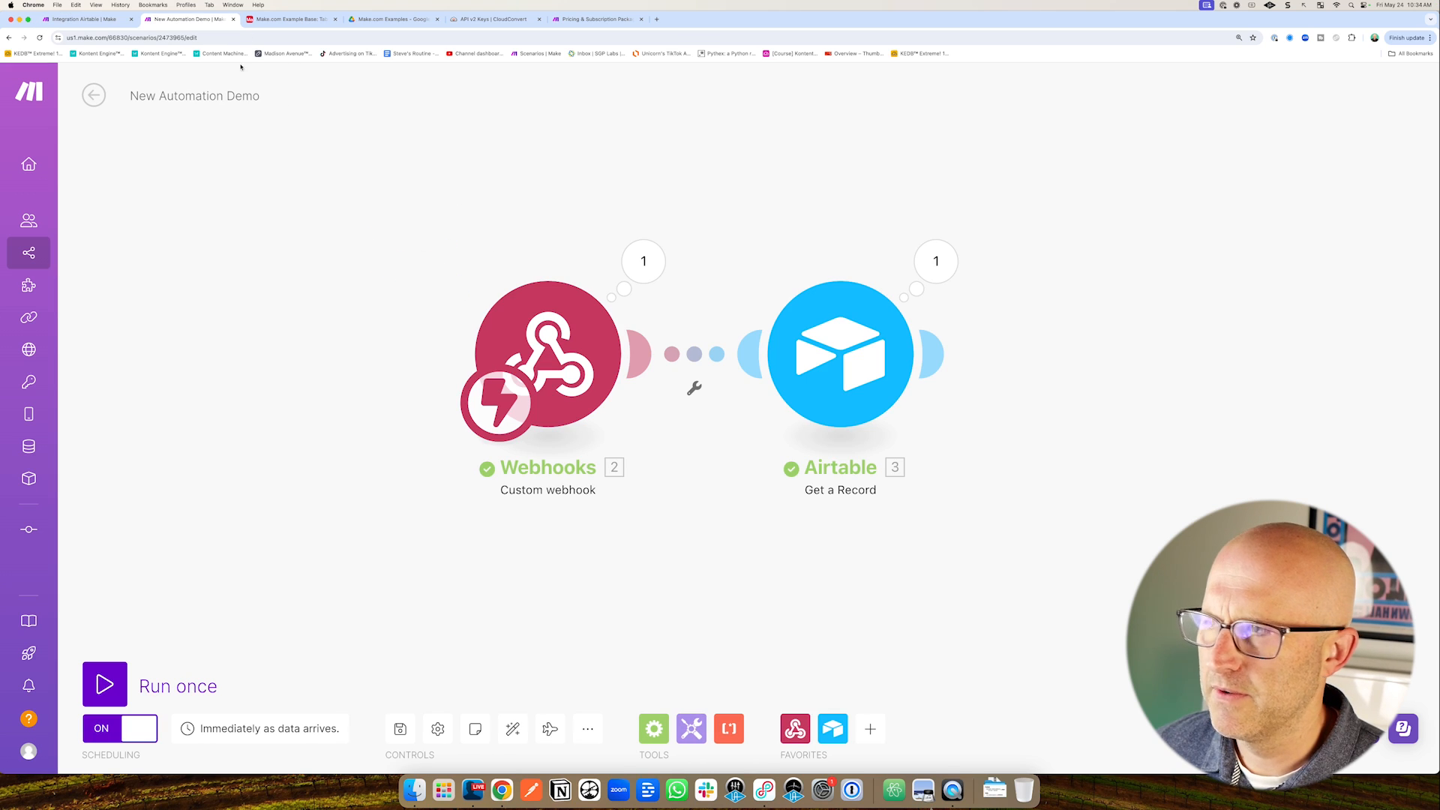
{"action": "key", "text": "ctrl+shift+Tab"}
{"action": "left_click_drag", "start_coordinate": [293, 589], "coordinate": [254, 685]}
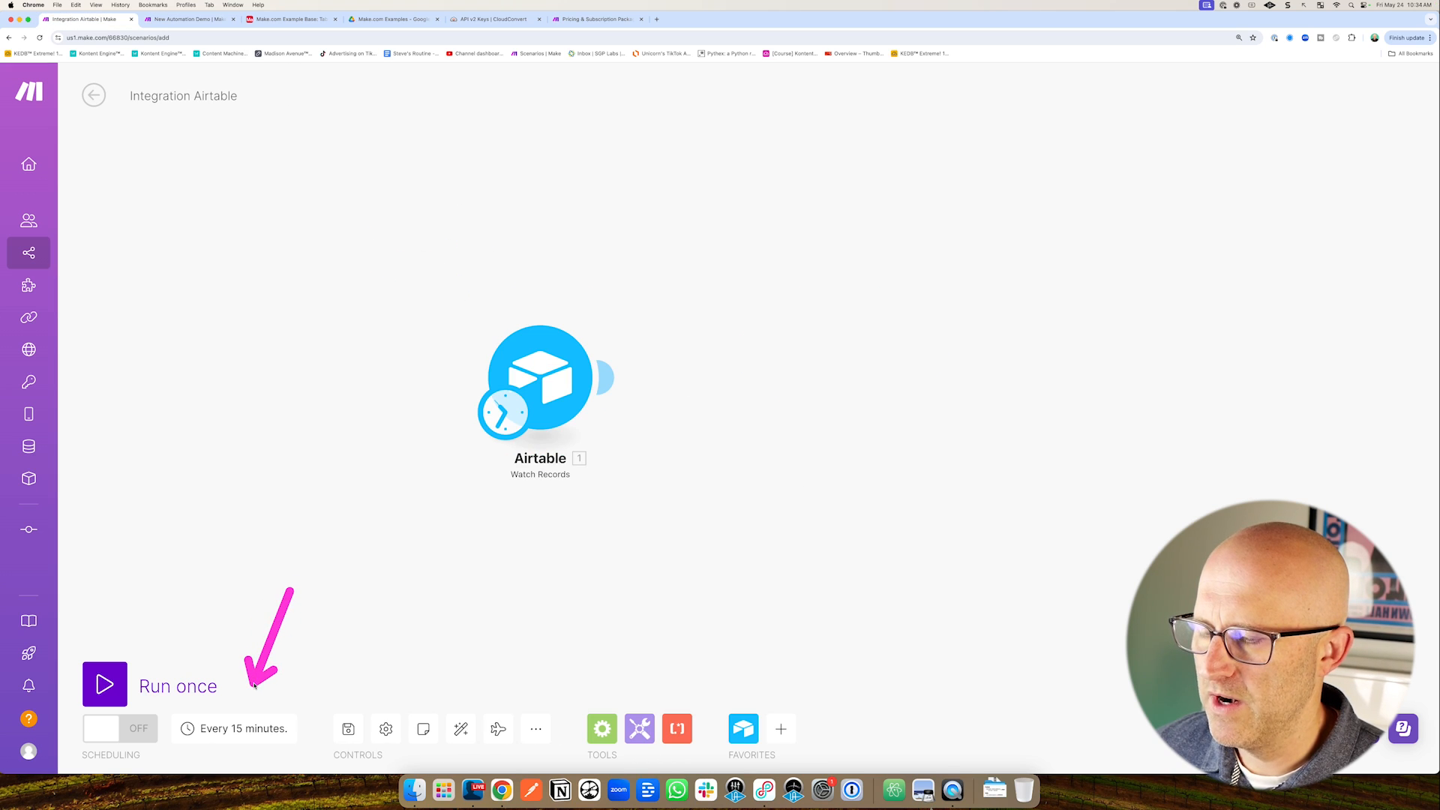
{"action": "left_click_drag", "start_coordinate": [363, 618], "coordinate": [346, 693]}
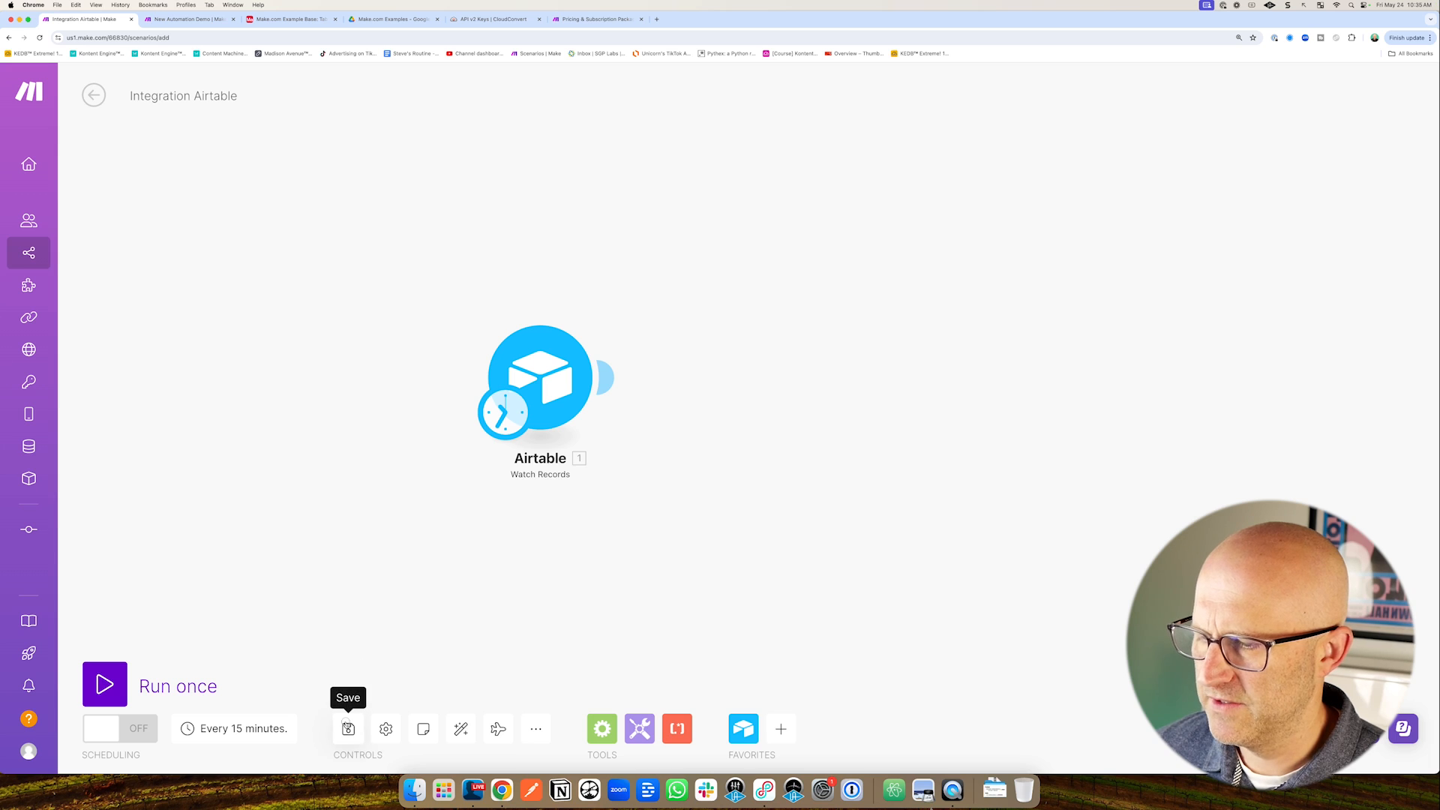
{"action": "left_click", "coordinate": [346, 724]}
{"action": "left_click_drag", "start_coordinate": [201, 631], "coordinate": [165, 683]}
Switch Integration Airtable's scheduling on, then return to the Make.com Example Base in Airtable.
{"action": "left_click", "coordinate": [101, 729]}
{"action": "left_click_drag", "start_coordinate": [142, 223], "coordinate": [106, 139]}
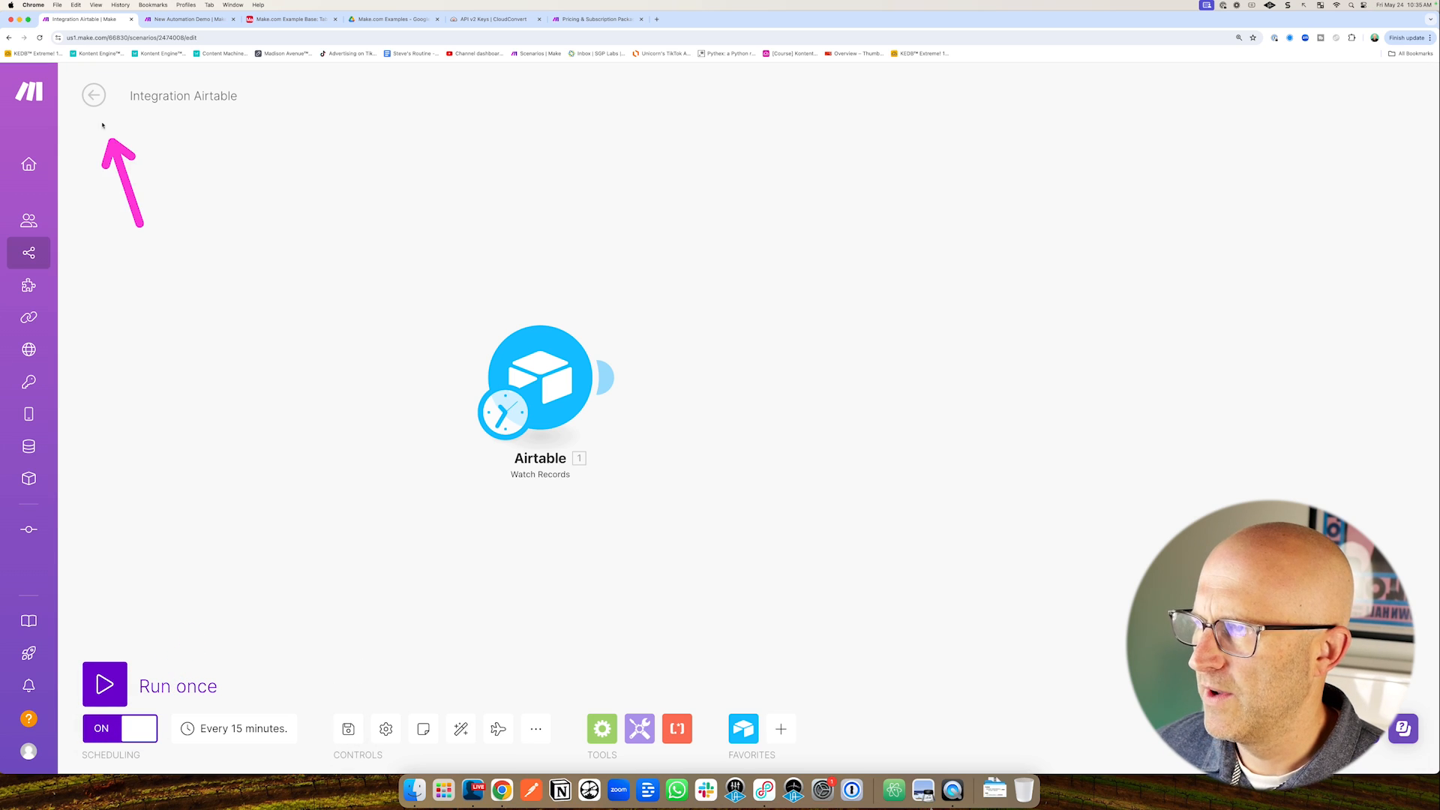
{"action": "left_click", "coordinate": [94, 95]}
{"action": "left_click_drag", "start_coordinate": [288, 132], "coordinate": [288, 89]}
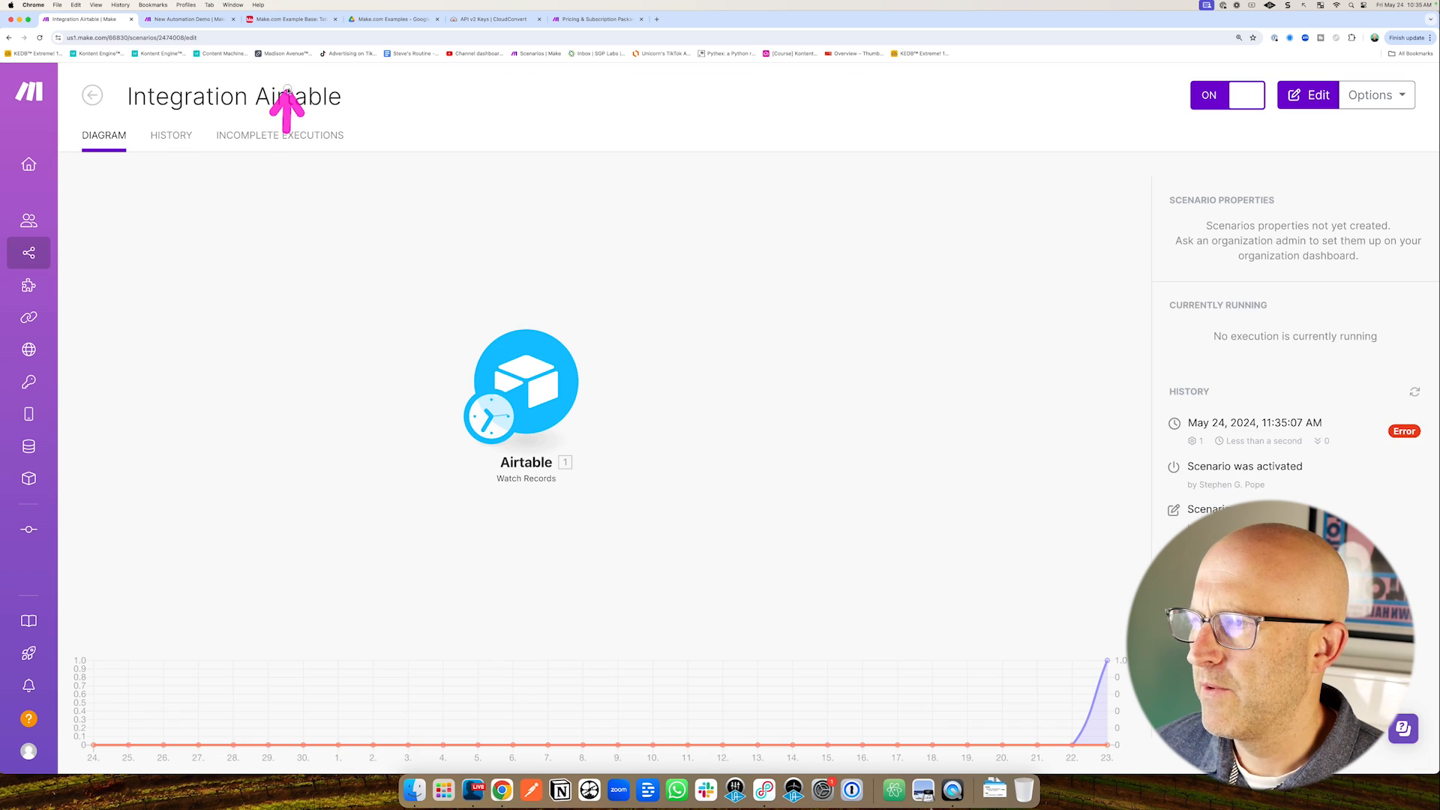
{"action": "left_click", "coordinate": [289, 19]}
Add an eighth record to Table 1 in the Make.com Example Base.
{"action": "left_click", "coordinate": [252, 83]}
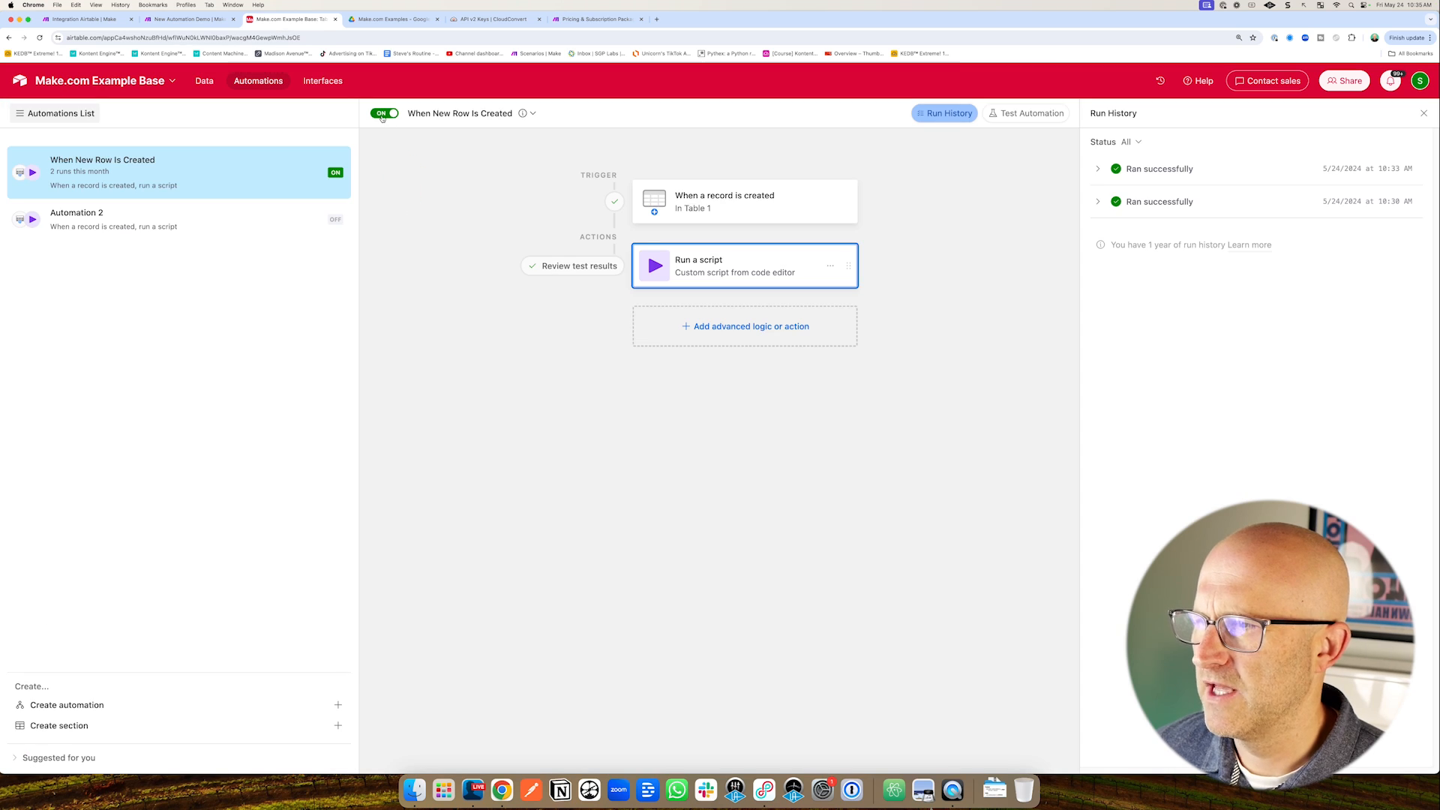
{"action": "left_click", "coordinate": [204, 82]}
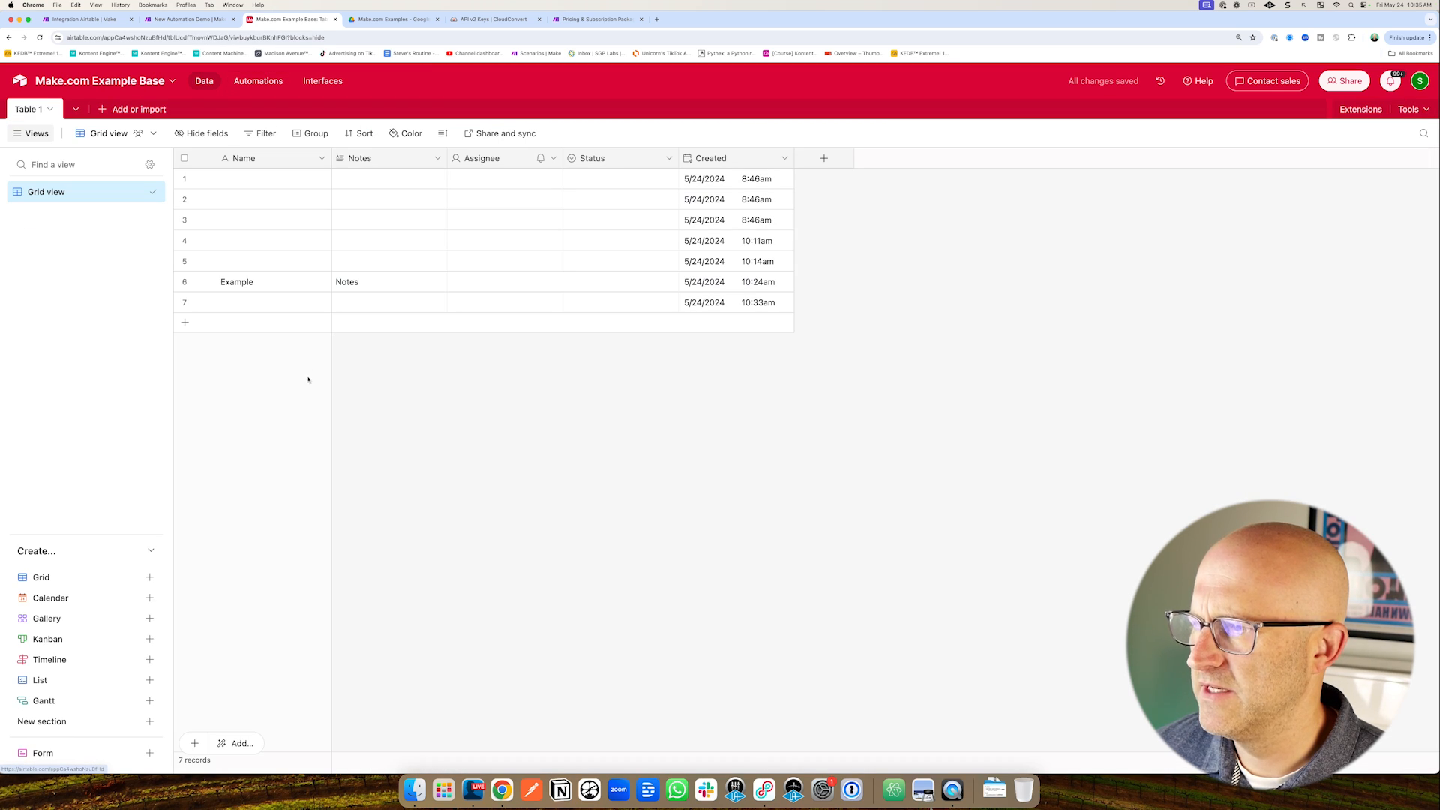
{"action": "left_click", "coordinate": [184, 323]}
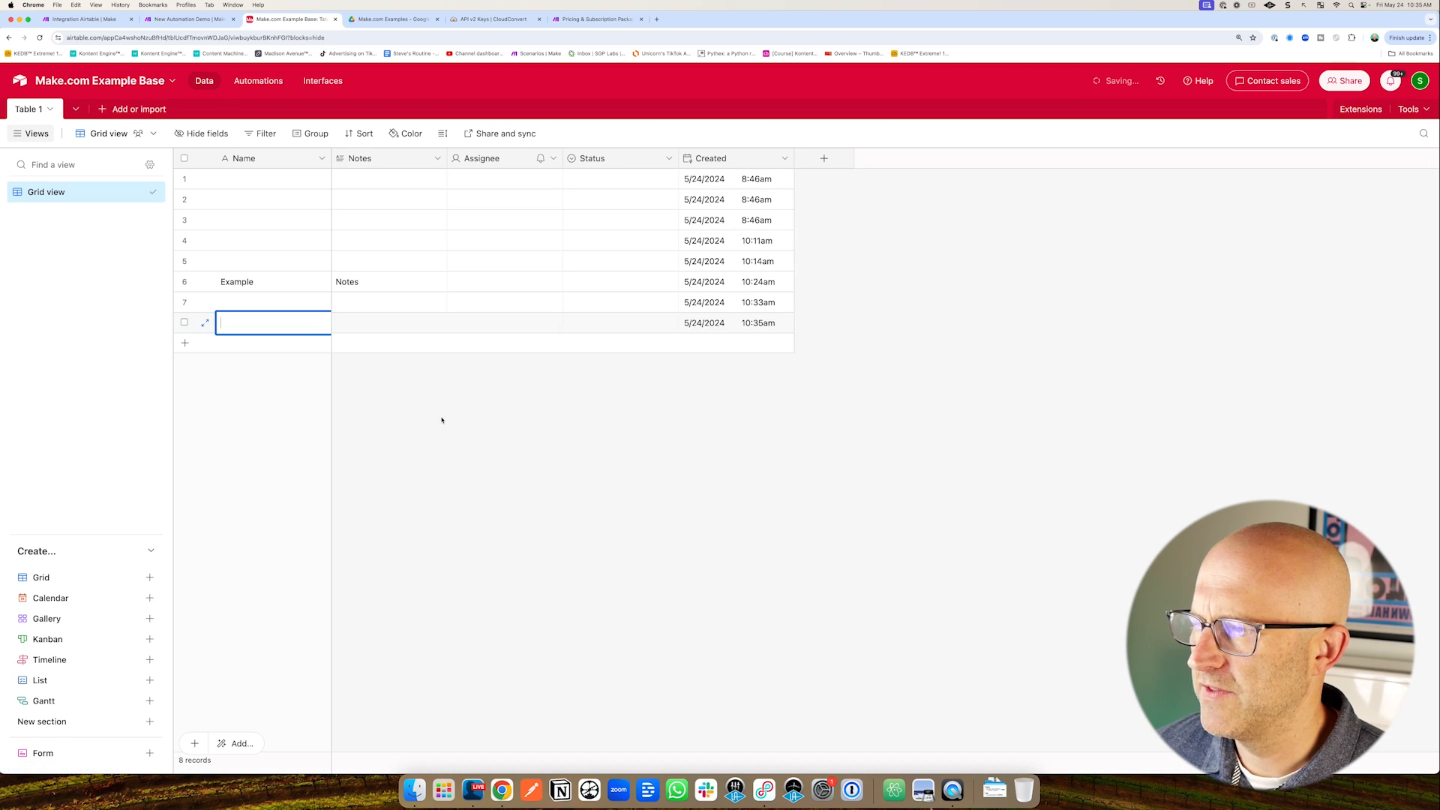
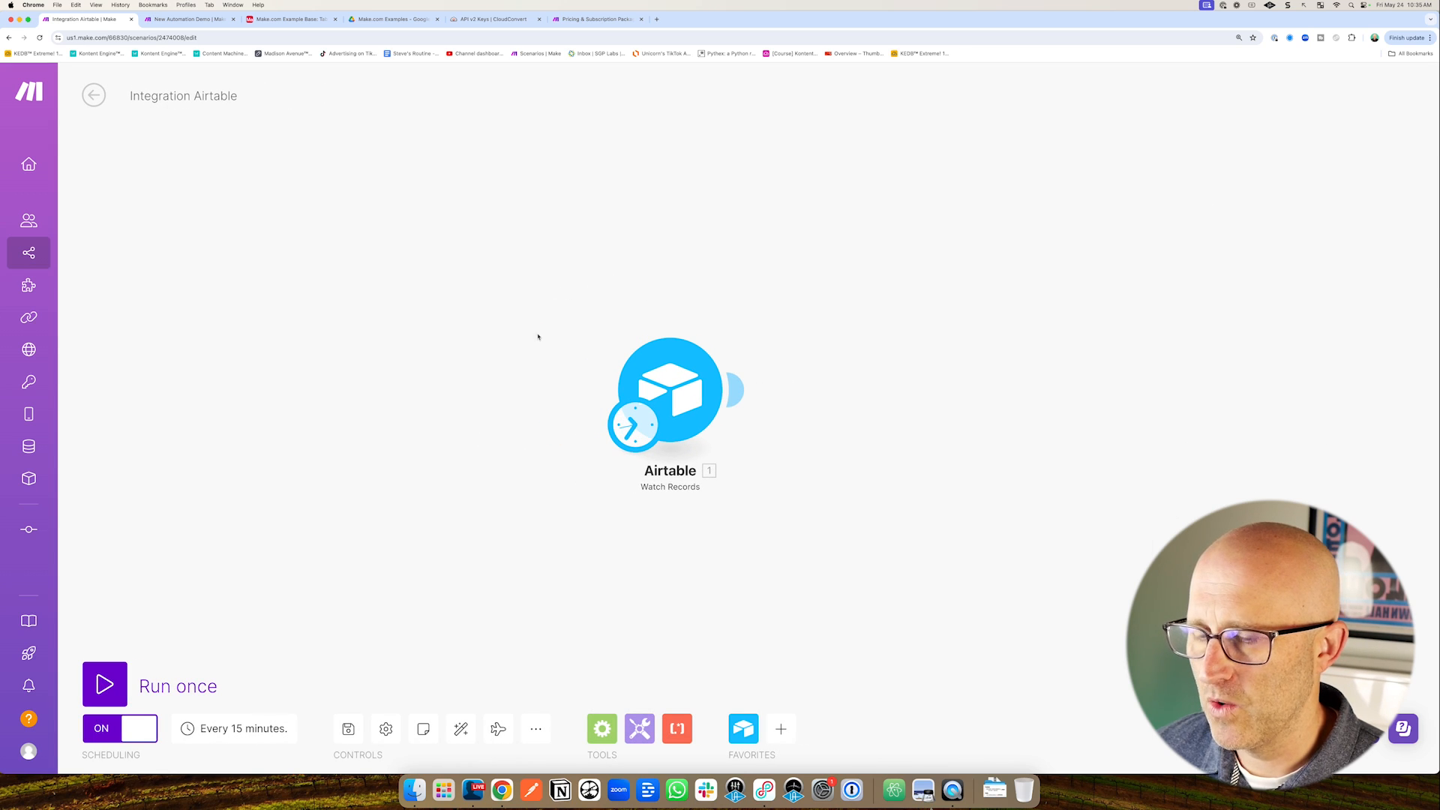
Point the Watch Records trigger at Make.com Example Base Table 1 via Make.com Demo, trigger field Created, label Name.
{"action": "left_click", "coordinate": [686, 405]}
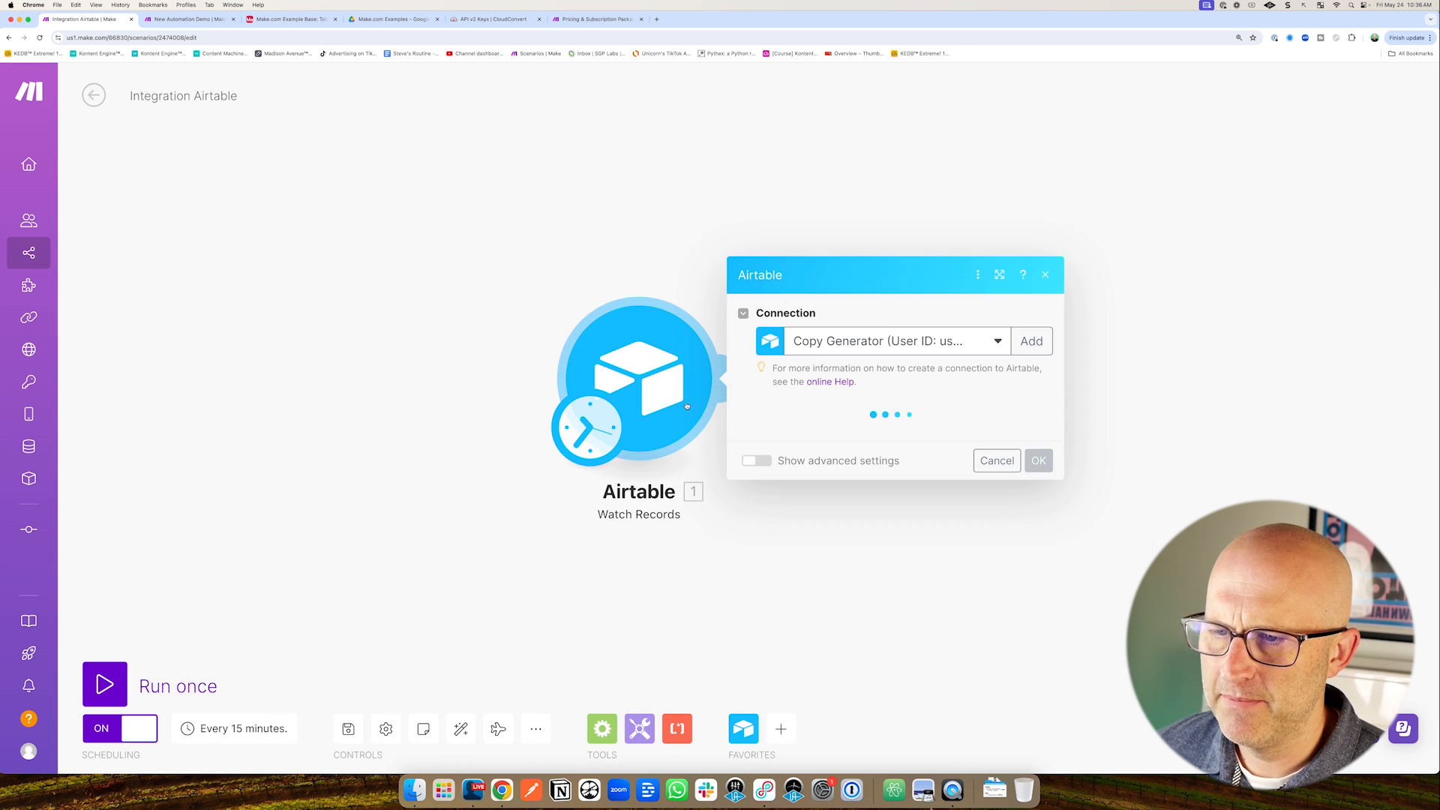
{"action": "left_click", "coordinate": [850, 346]}
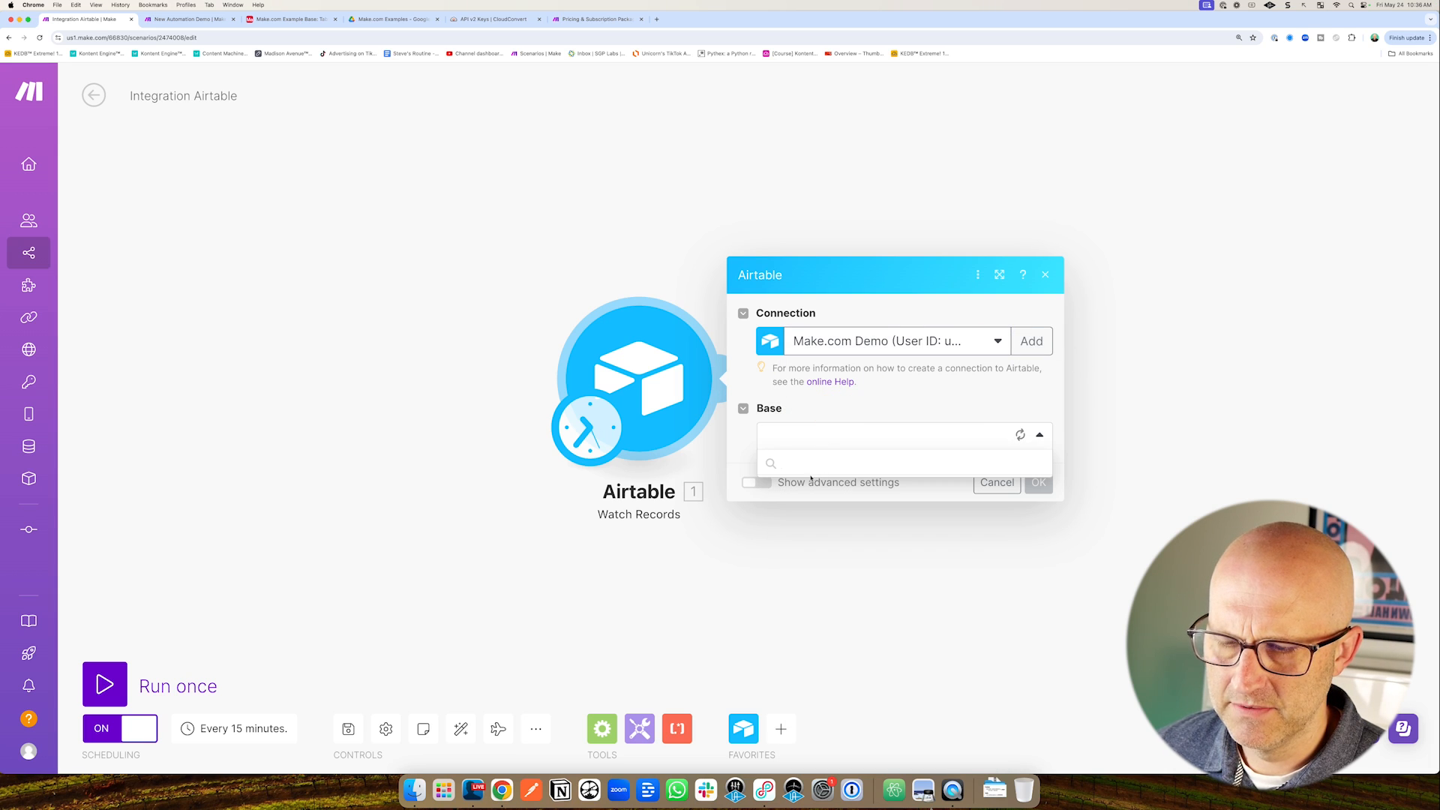
{"action": "left_click", "coordinate": [814, 487]}
{"action": "left_click", "coordinate": [833, 467]}
{"action": "left_click", "coordinate": [817, 494]}
{"action": "left_click", "coordinate": [859, 404]}
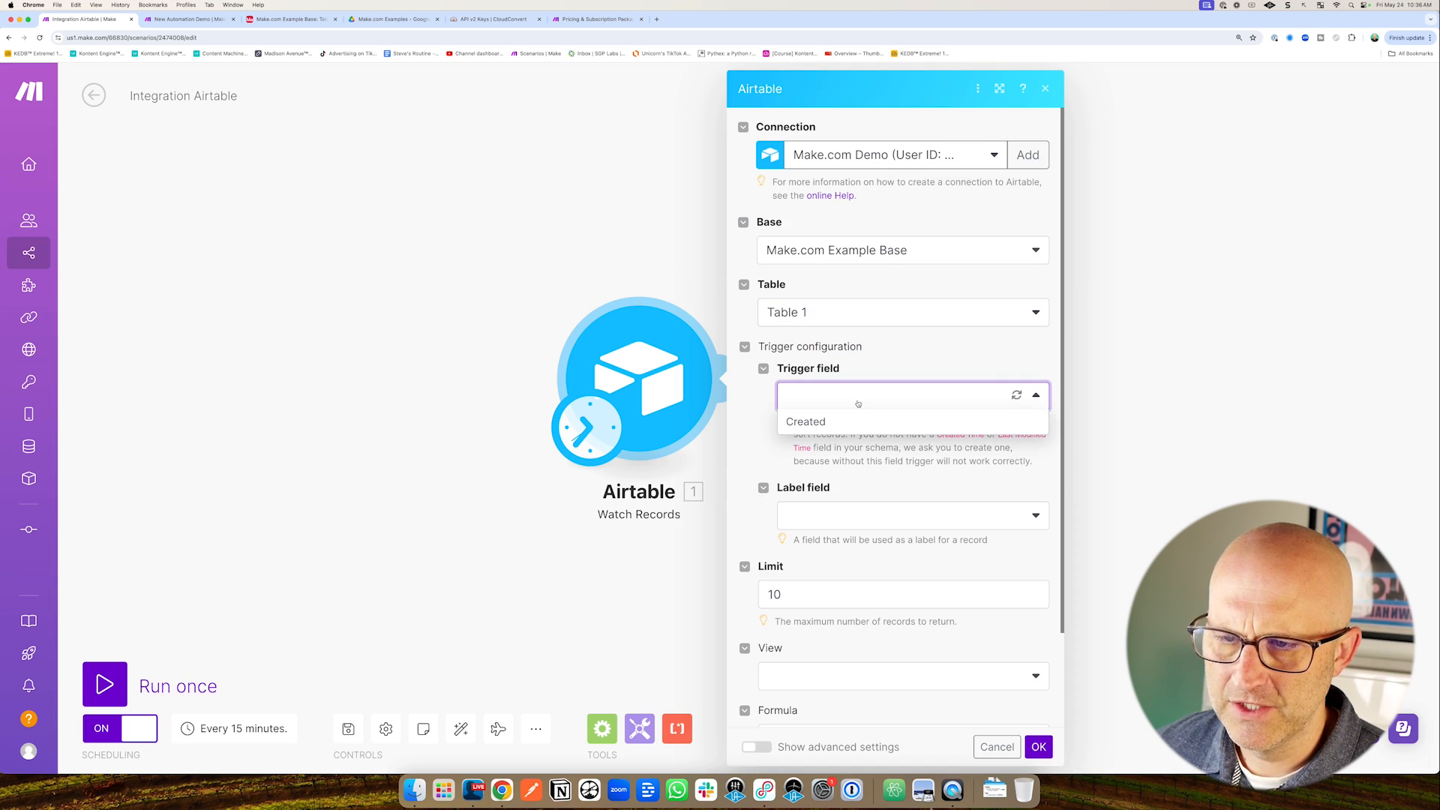
{"action": "left_click", "coordinate": [844, 422]}
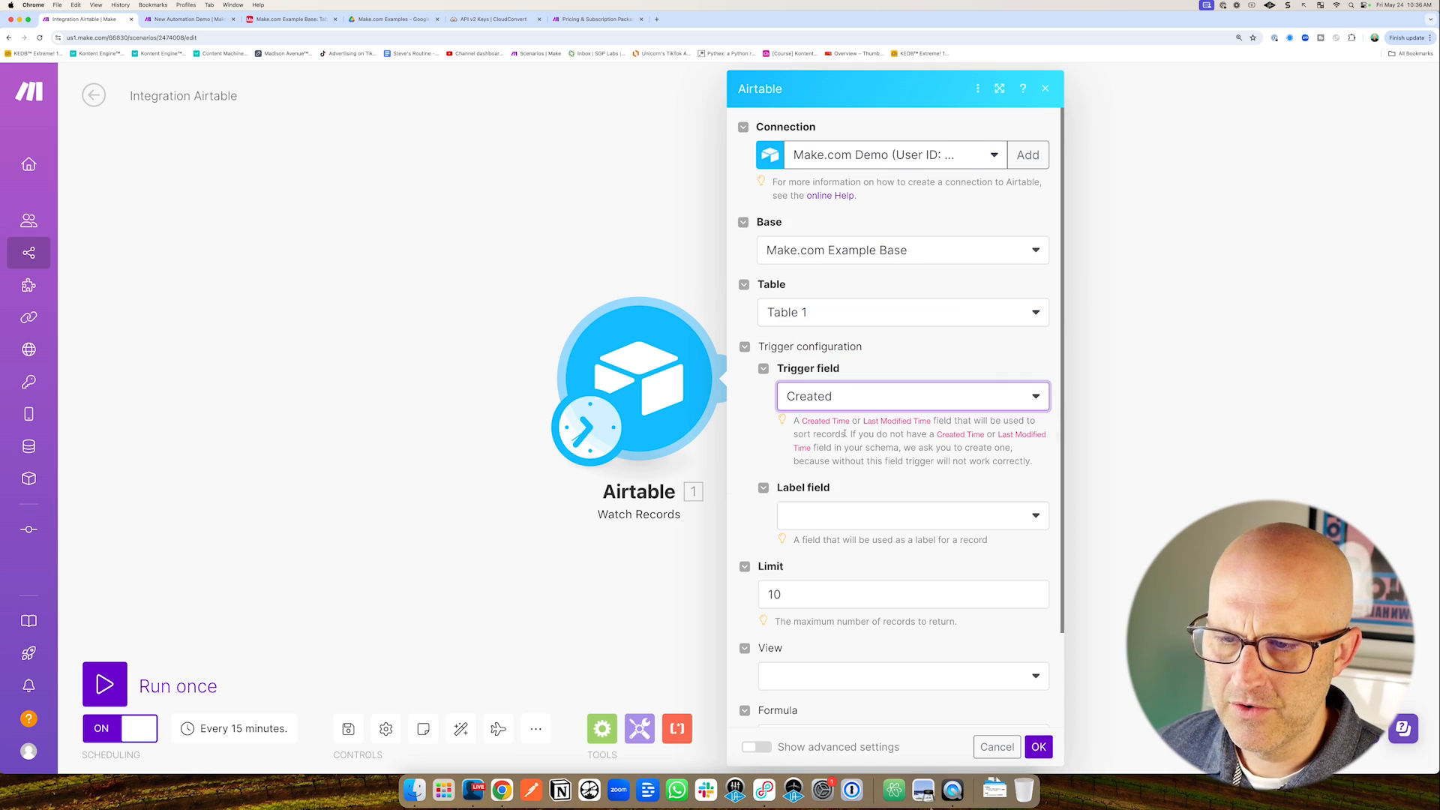
{"action": "left_click", "coordinate": [840, 522]}
{"action": "left_click", "coordinate": [826, 545]}
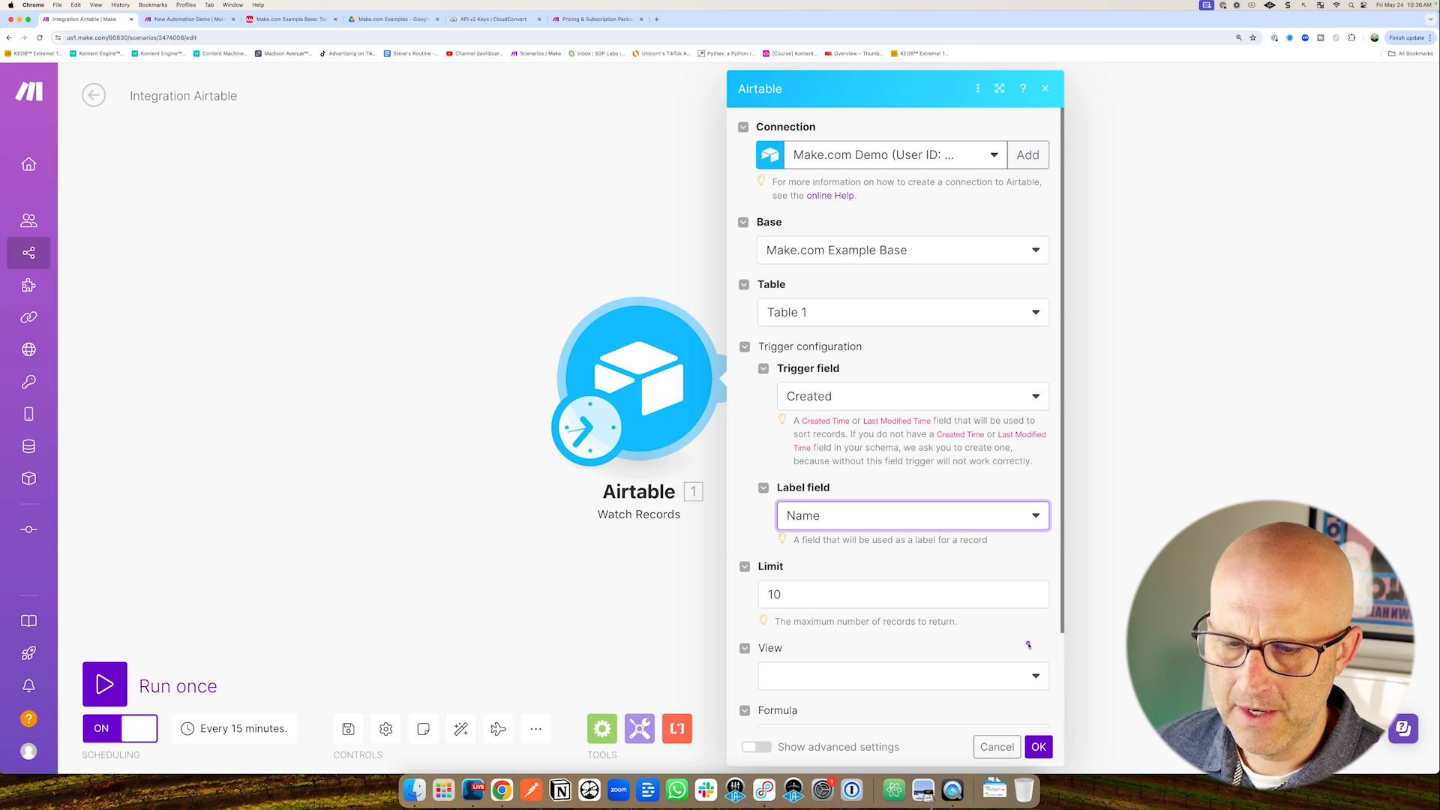
{"action": "left_click", "coordinate": [1040, 747]}
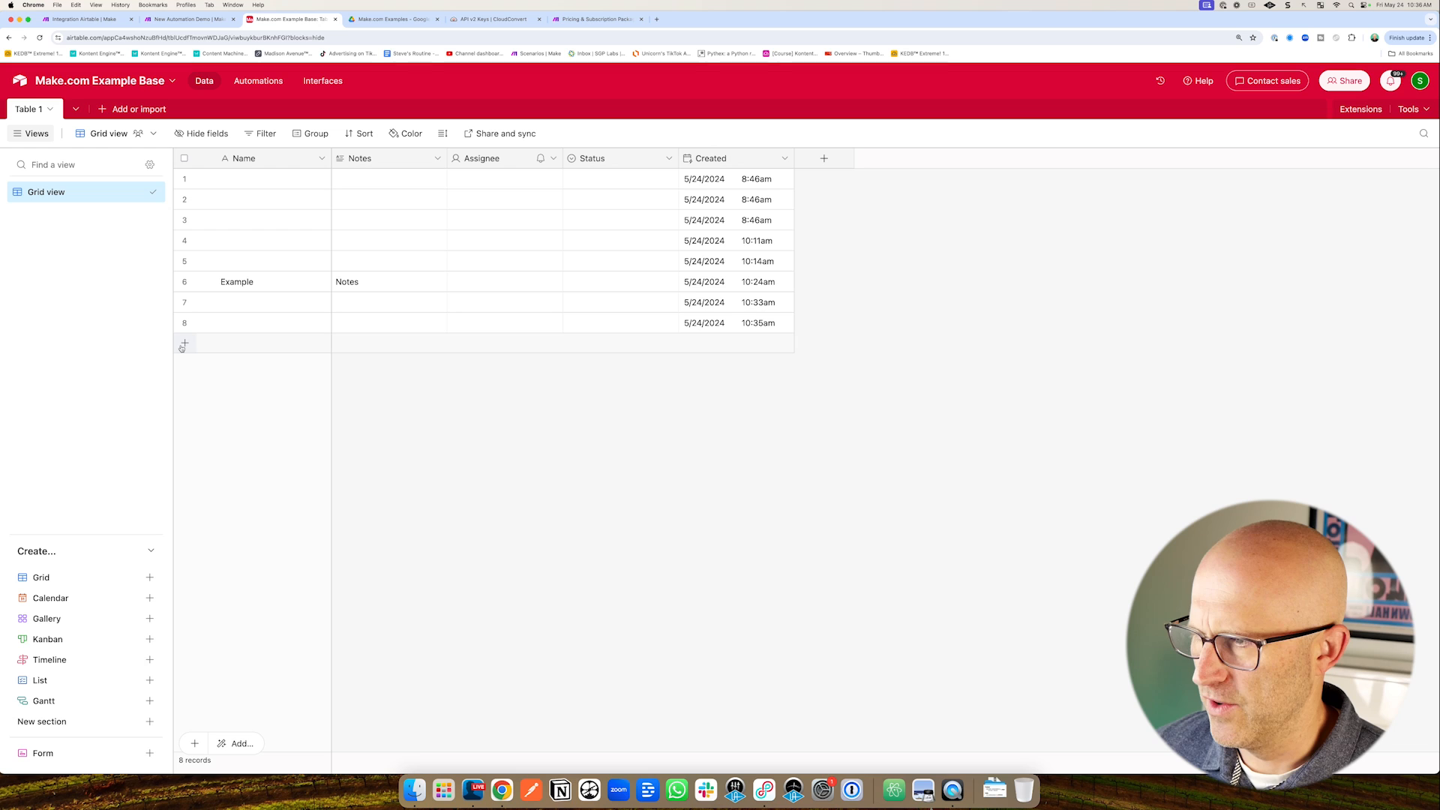
Start watching records from now on, run the scenario once and inspect the returned bundles.
{"action": "left_click", "coordinate": [247, 339]}
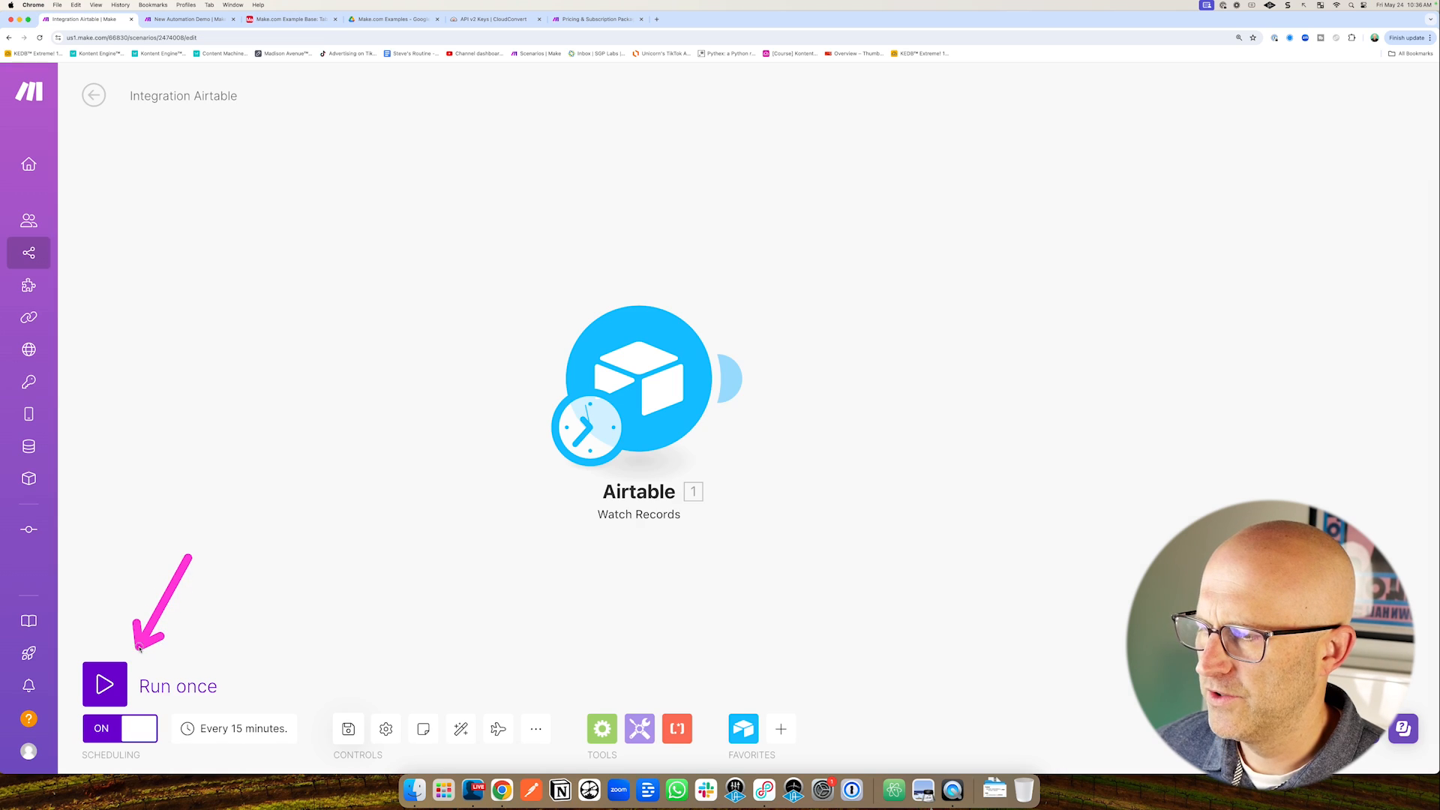
{"action": "left_click", "coordinate": [109, 682]}
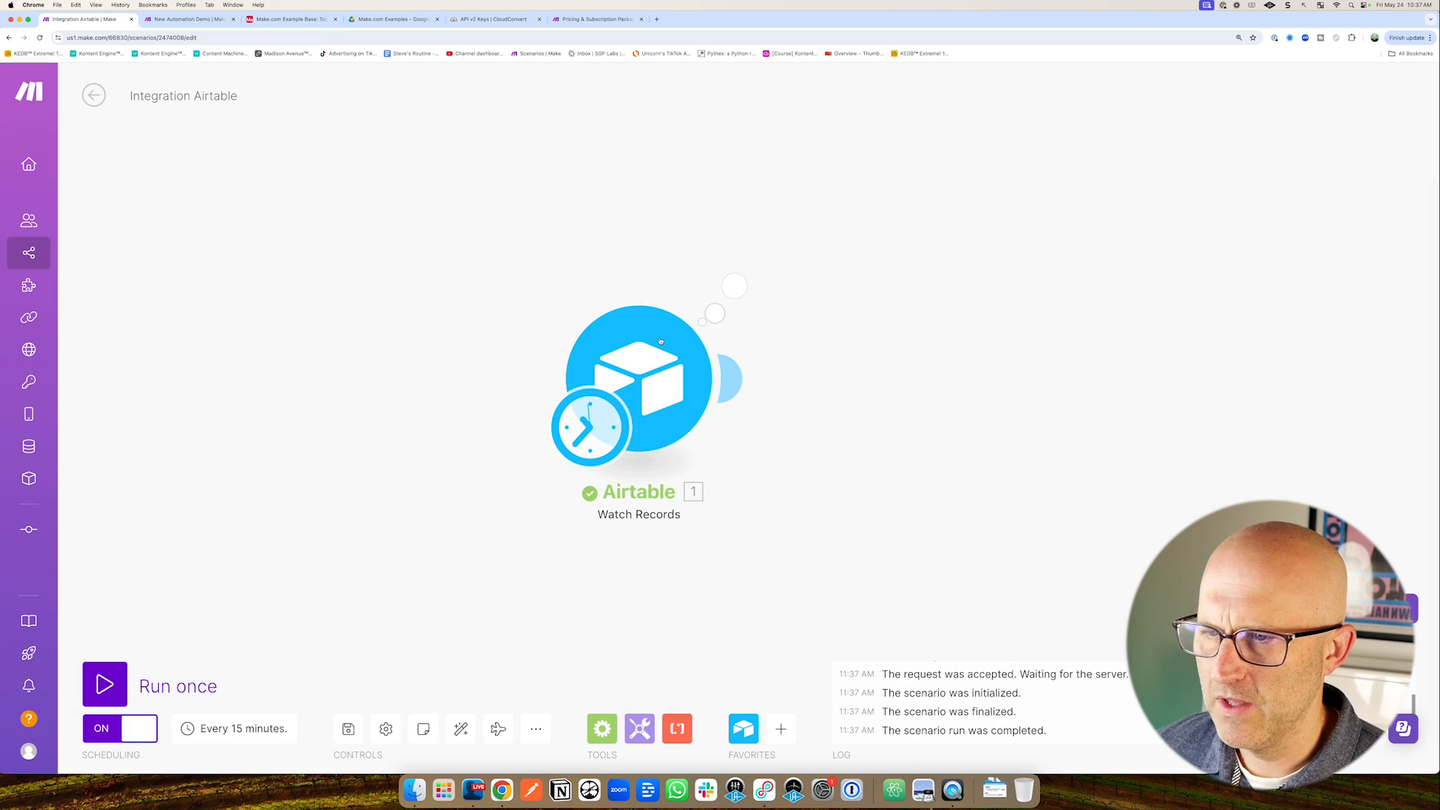
{"action": "left_click", "coordinate": [735, 285]}
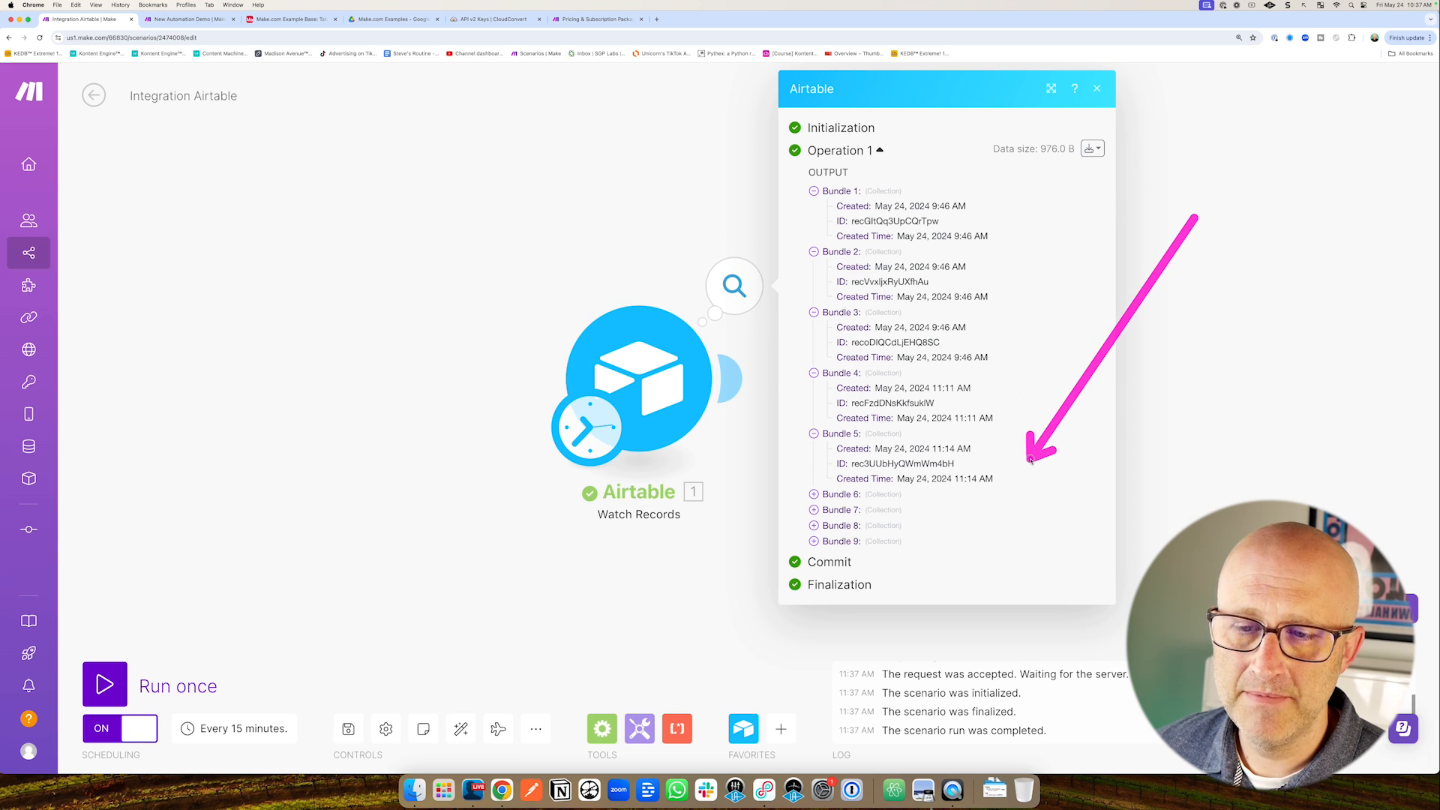
Check the Airtable table, then run the scenario again and review the latest results.
{"action": "left_click", "coordinate": [254, 20]}
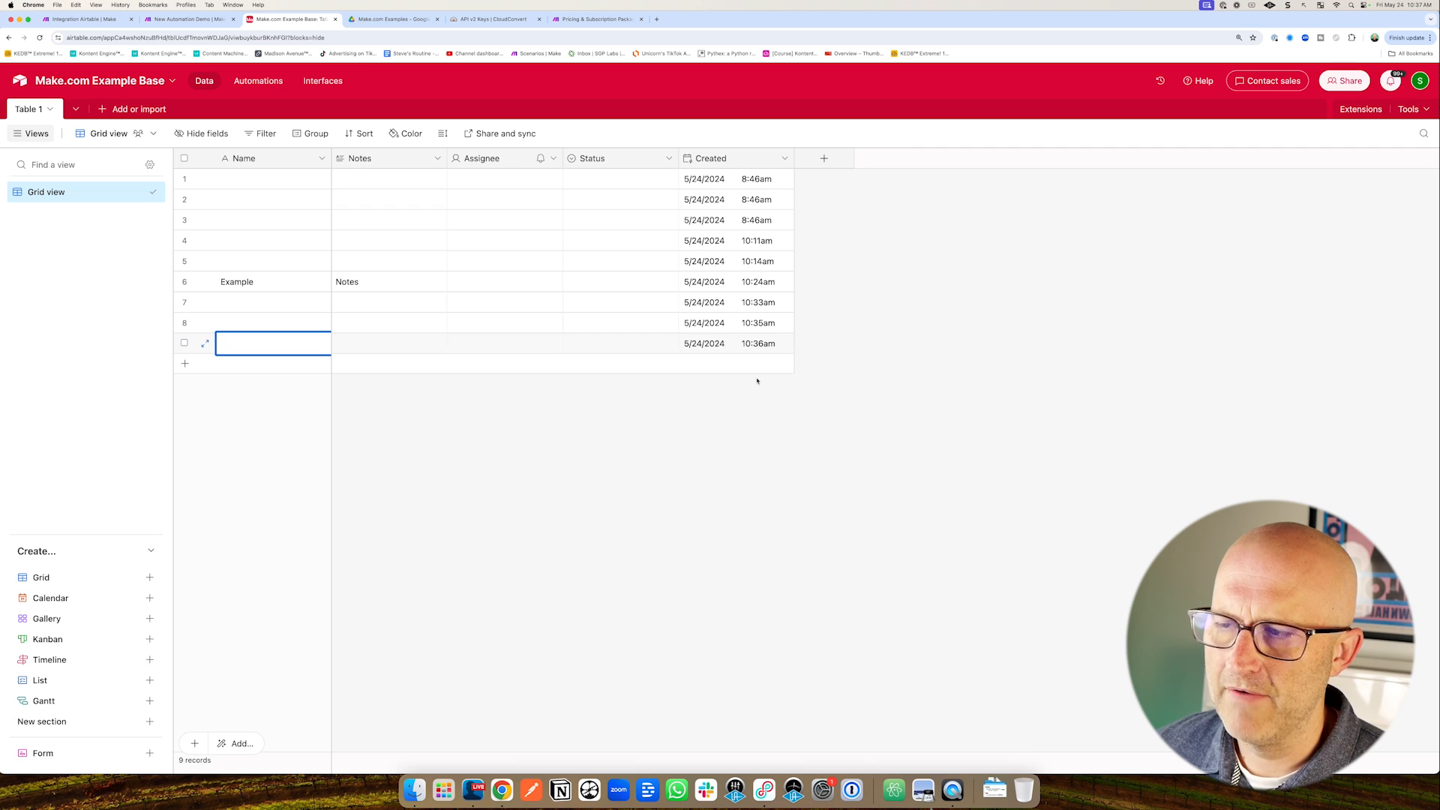
{"action": "left_click", "coordinate": [113, 20]}
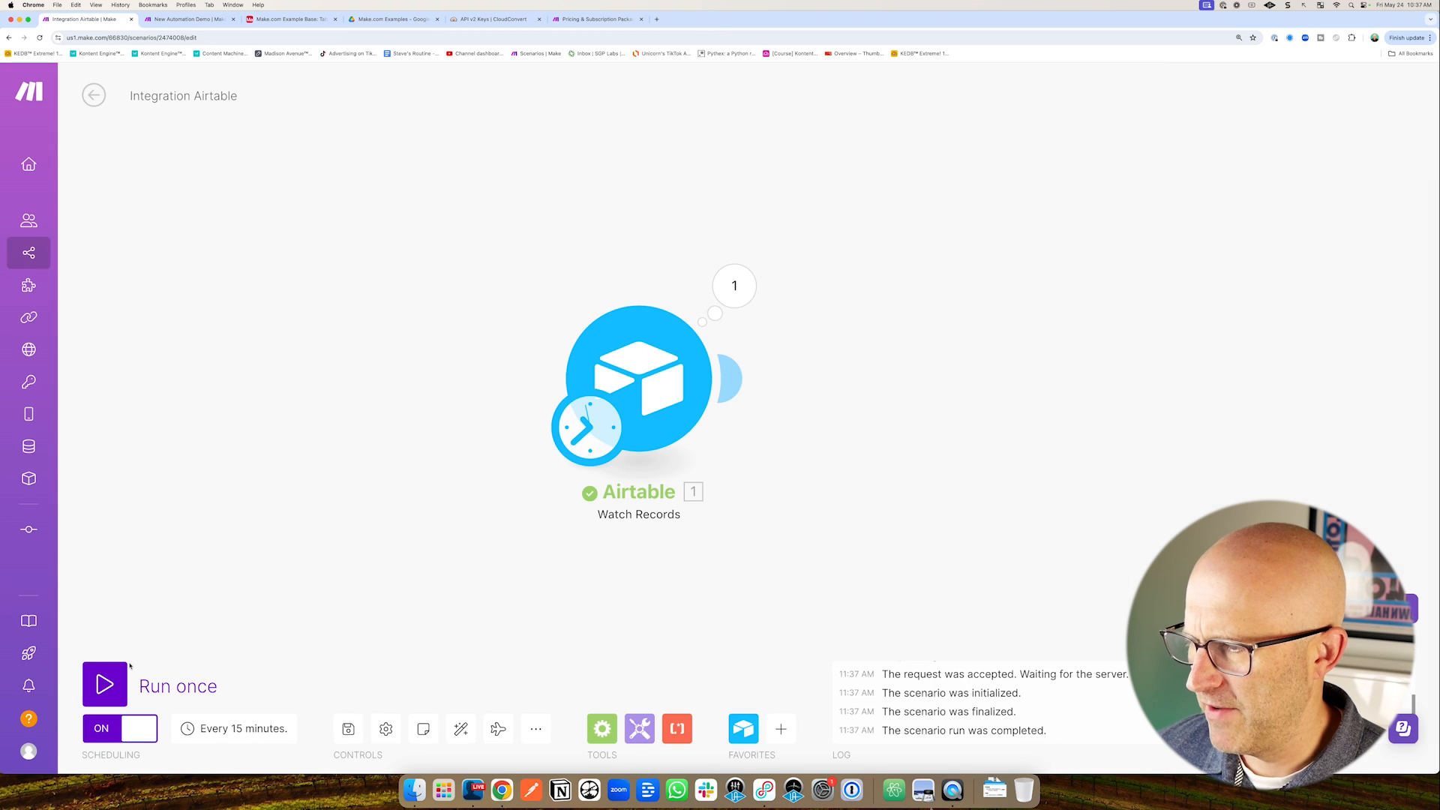
{"action": "left_click", "coordinate": [105, 684]}
{"action": "left_click", "coordinate": [734, 286]}
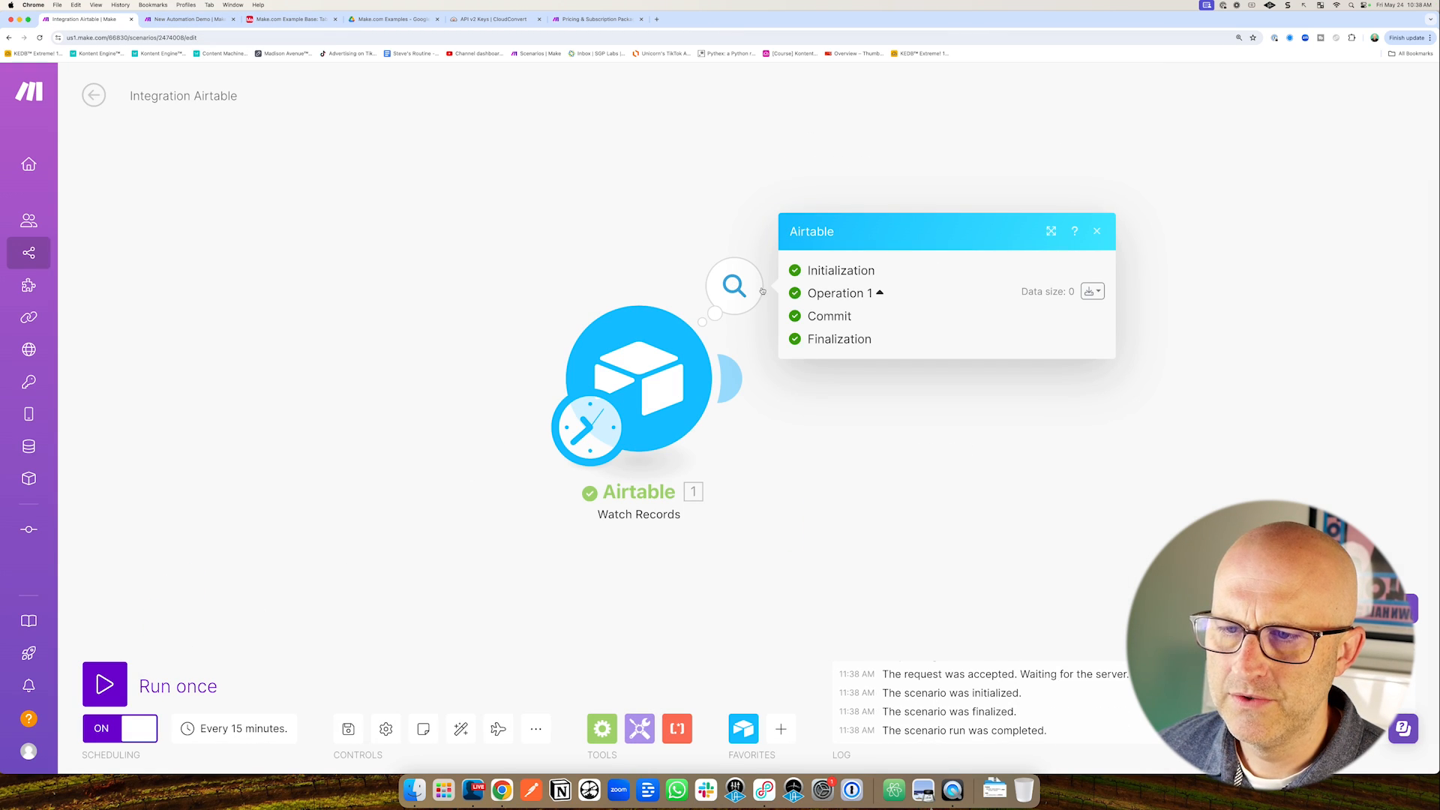
{"action": "left_click", "coordinate": [638, 182]}
Add an empty record to Table 1 and run the scenario to catch it.
{"action": "left_click", "coordinate": [293, 20]}
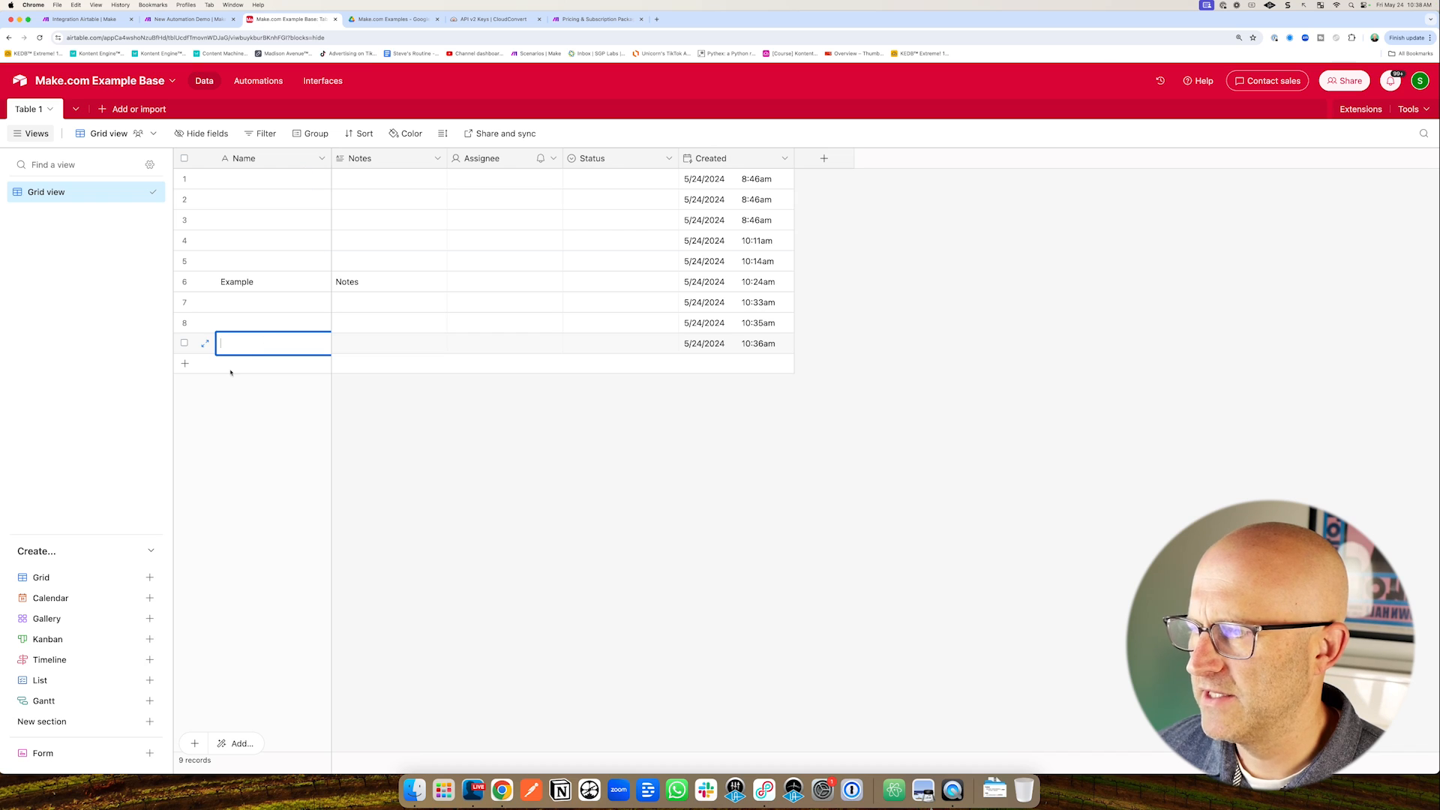
{"action": "left_click", "coordinate": [184, 365]}
{"action": "left_click", "coordinate": [386, 474]}
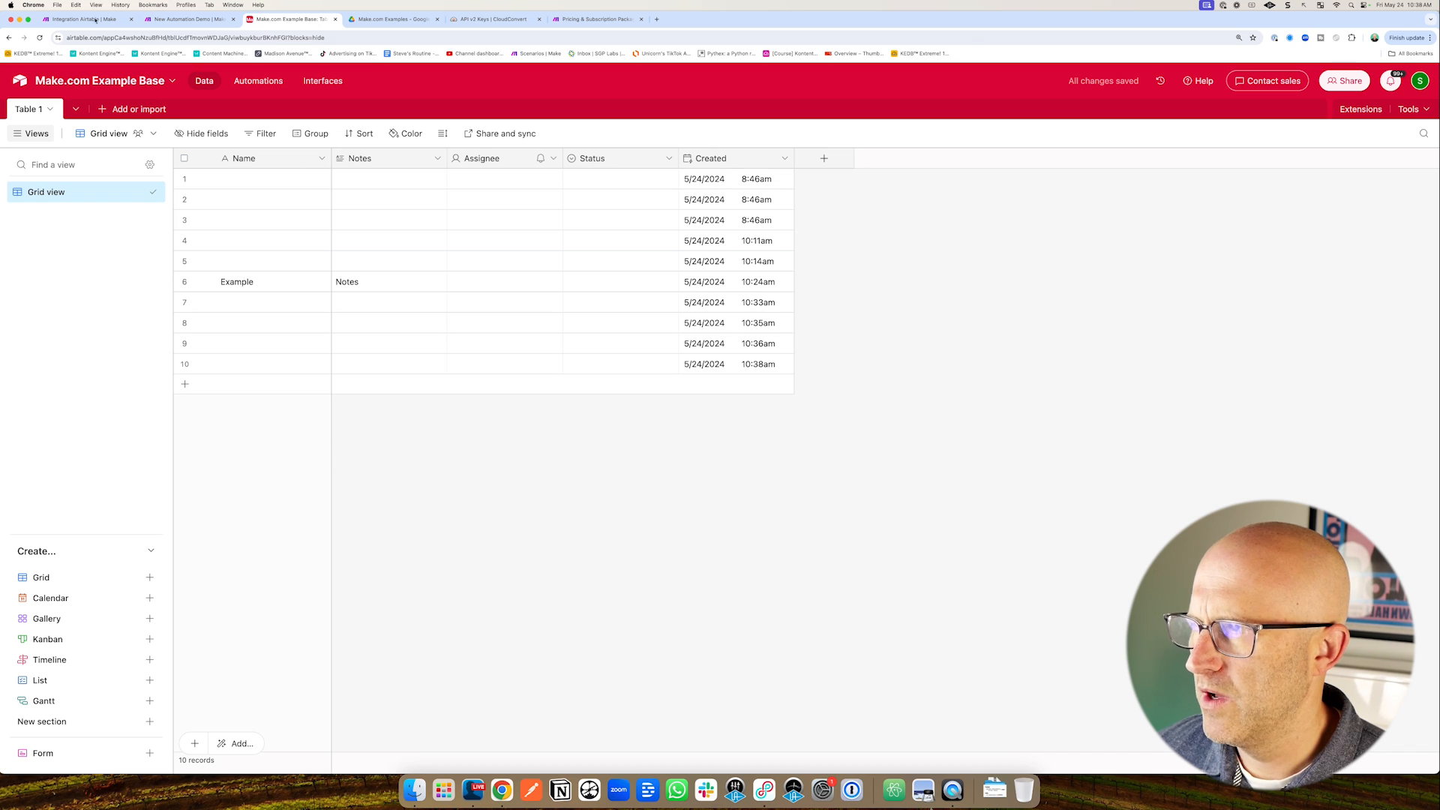
{"action": "left_click", "coordinate": [95, 20]}
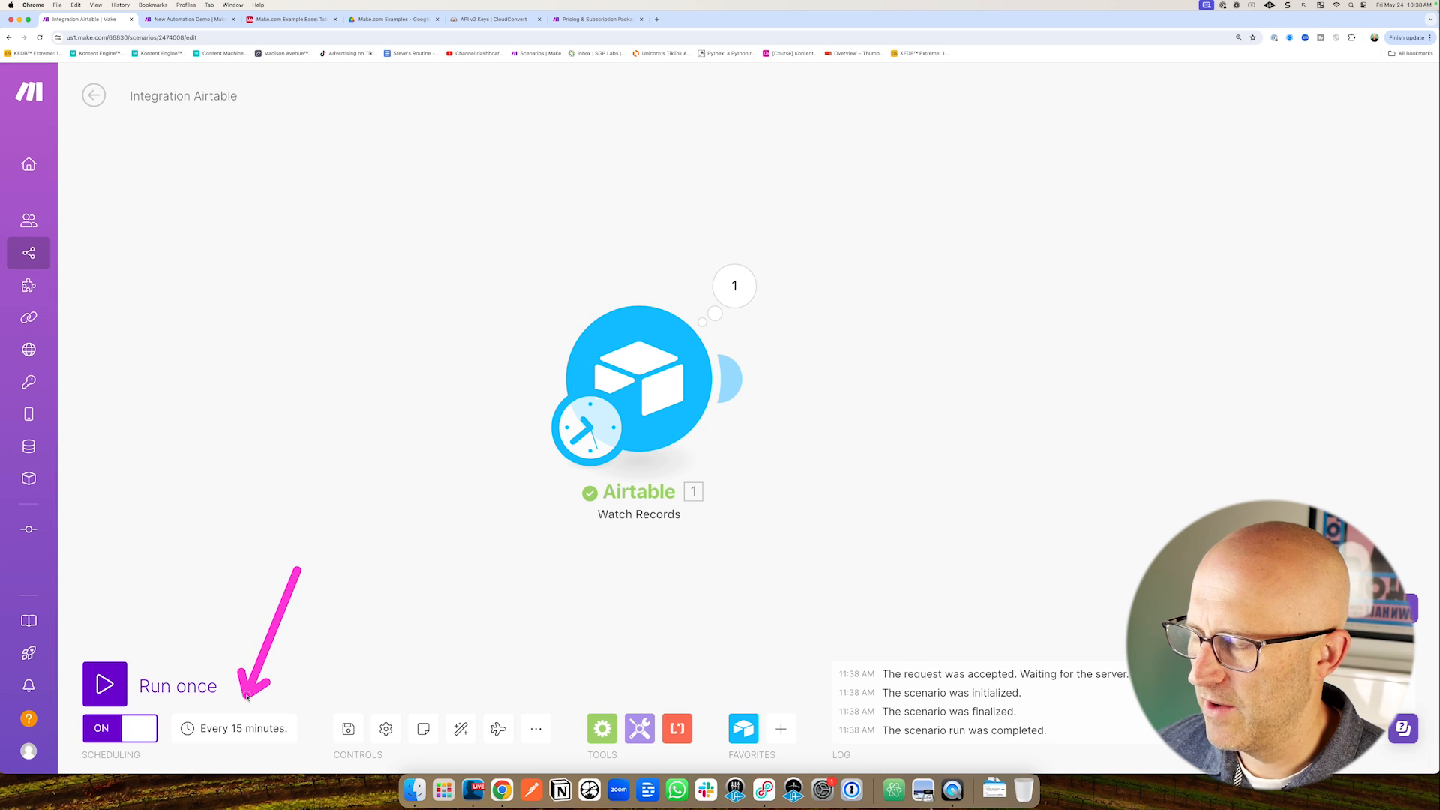
{"action": "left_click", "coordinate": [105, 684]}
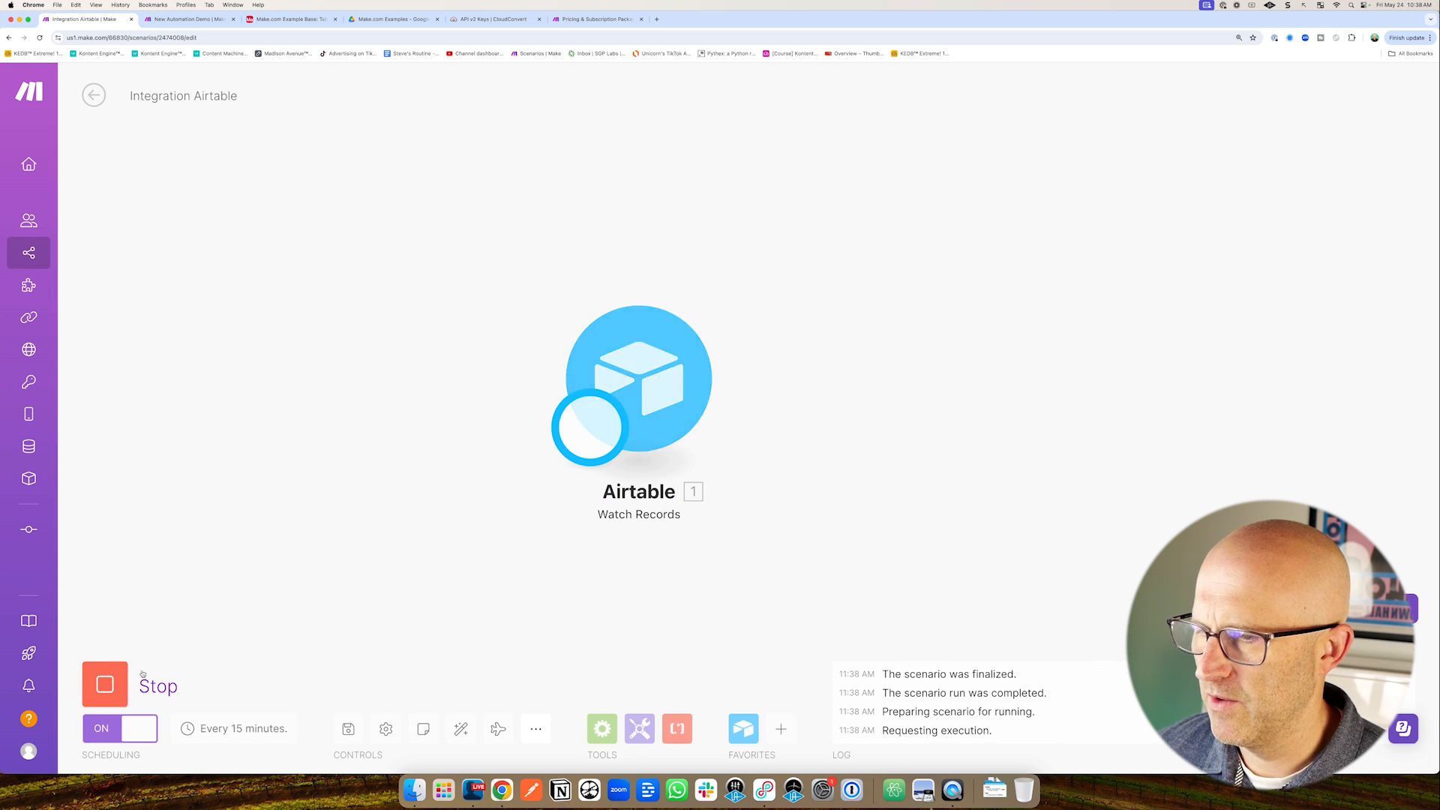
{"action": "left_click", "coordinate": [733, 285]}
Review the bundle for the caught row 10, then move to the New Automation Demo scenario.
{"action": "mouse_move", "coordinate": [1072, 353]}
{"action": "left_mouse_down"}
{"action": "mouse_move", "coordinate": [970, 309]}
{"action": "mouse_move", "coordinate": [940, 328]}
{"action": "left_mouse_up"}
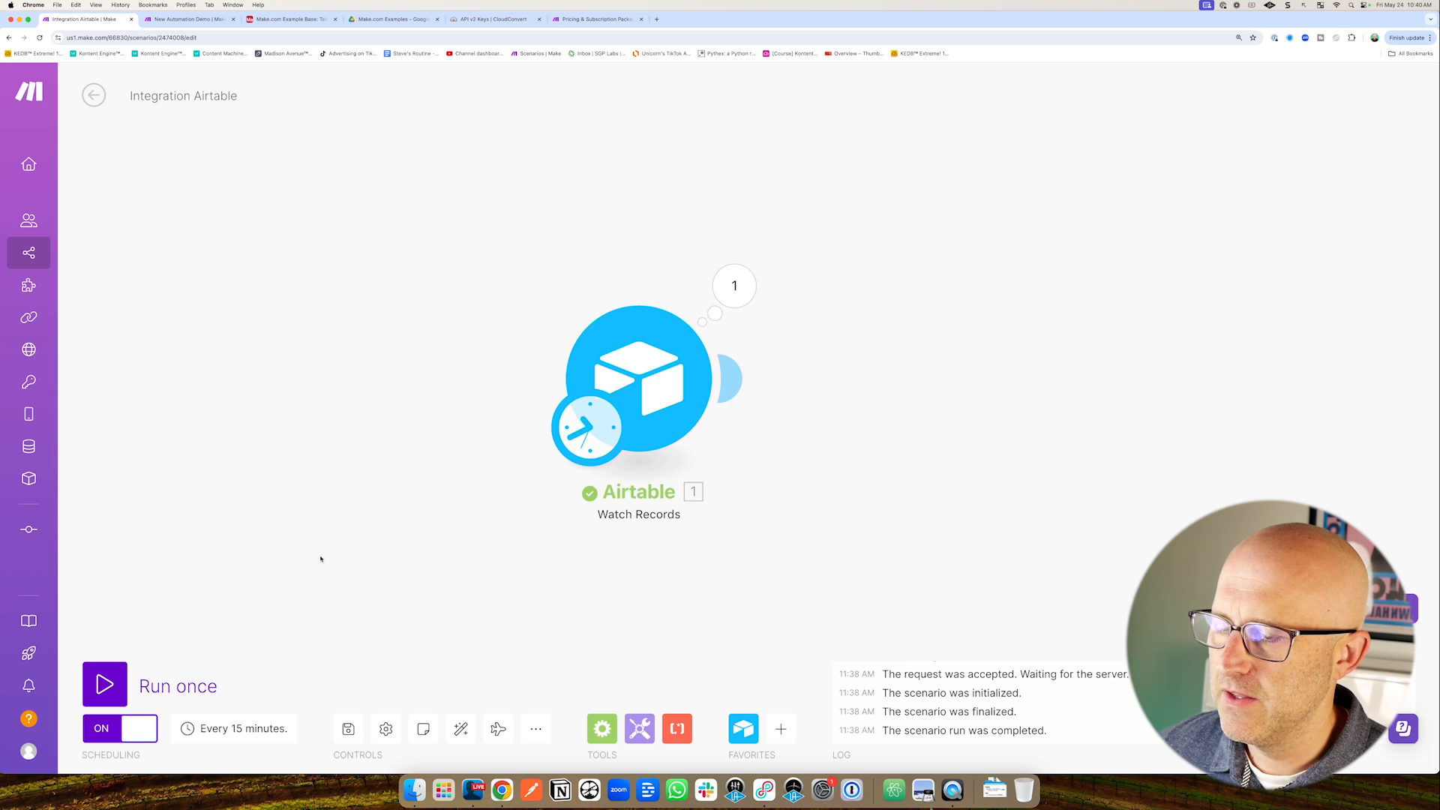
{"action": "left_click_drag", "start_coordinate": [286, 602], "coordinate": [252, 690]}
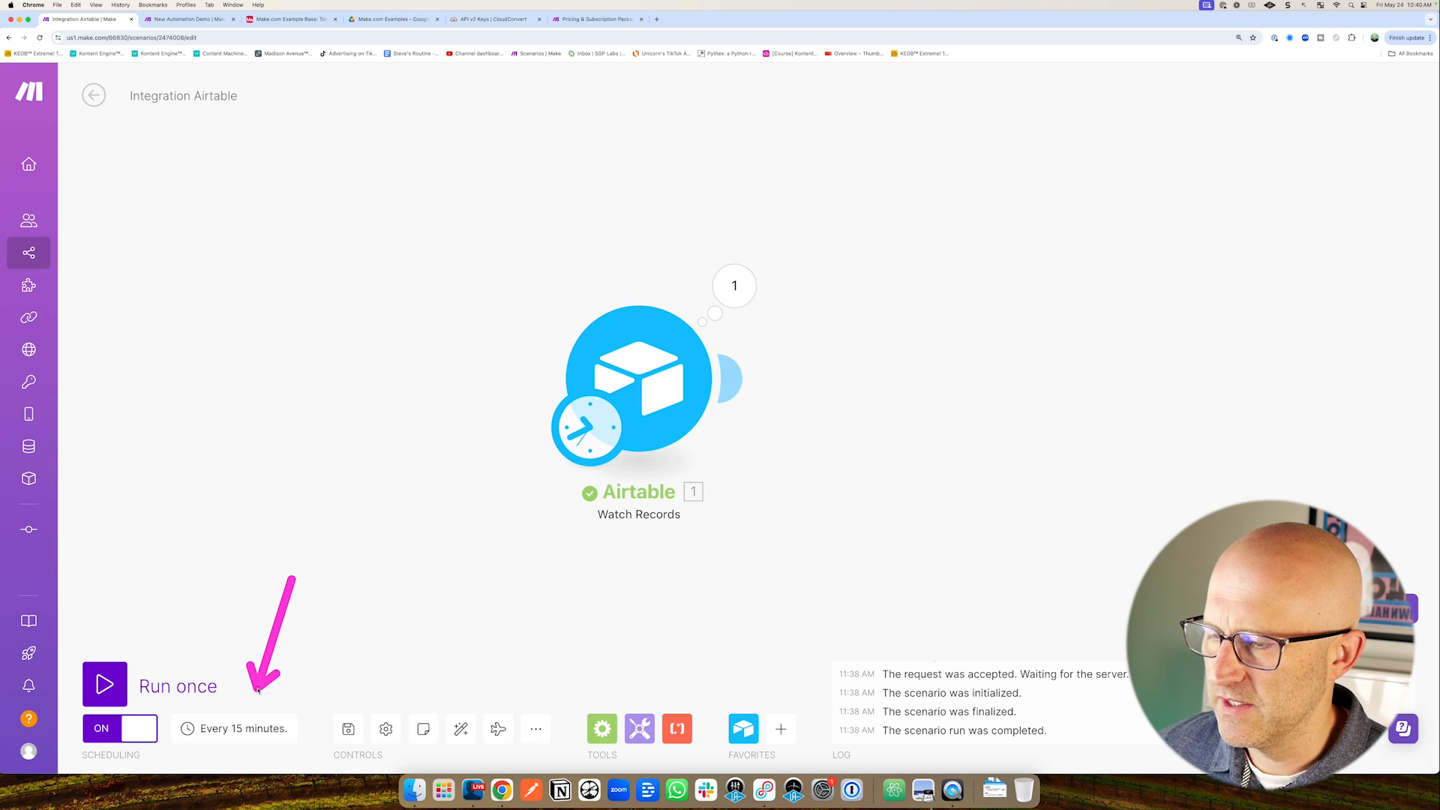
{"action": "left_click_drag", "start_coordinate": [524, 520], "coordinate": [434, 475]}
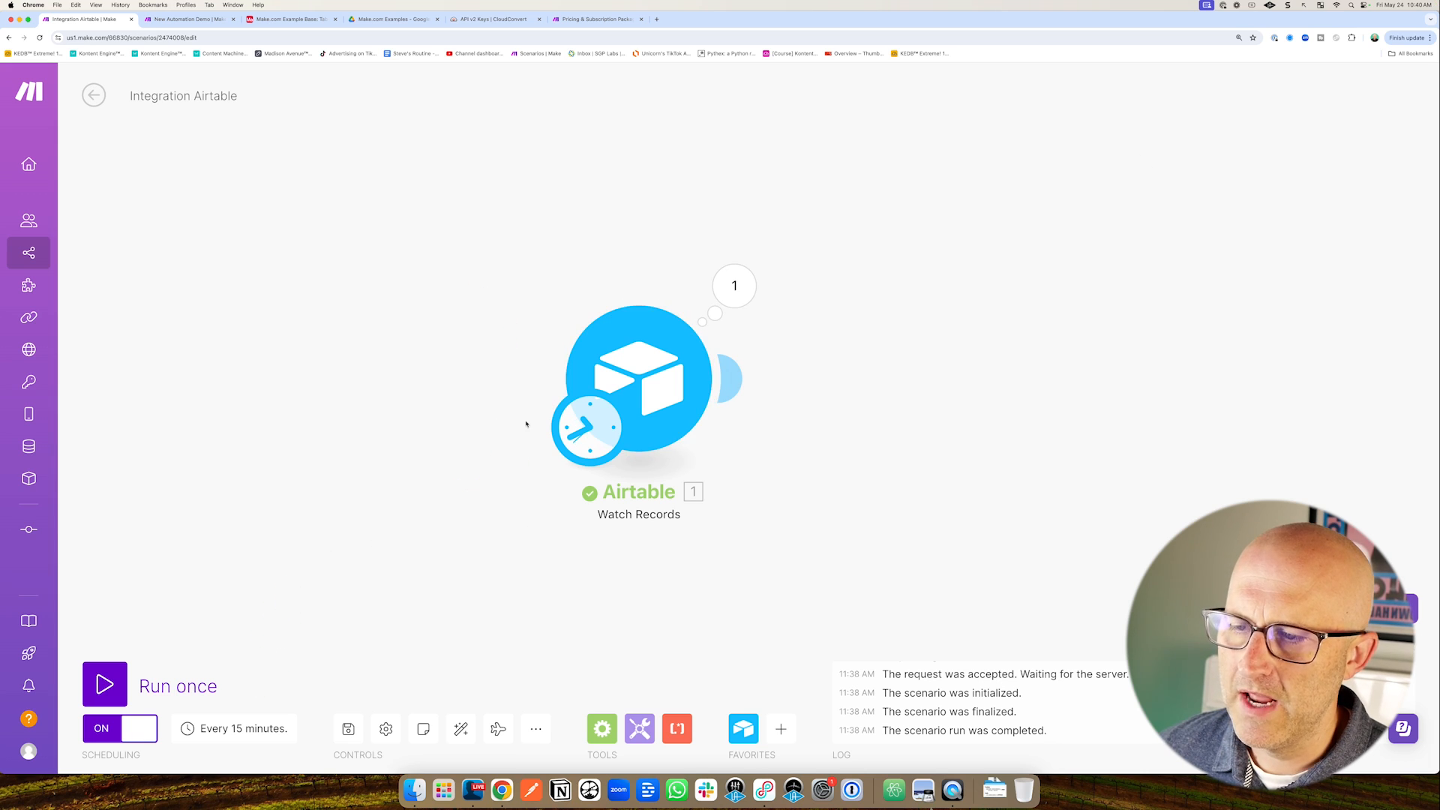
{"action": "left_click", "coordinate": [188, 19]}
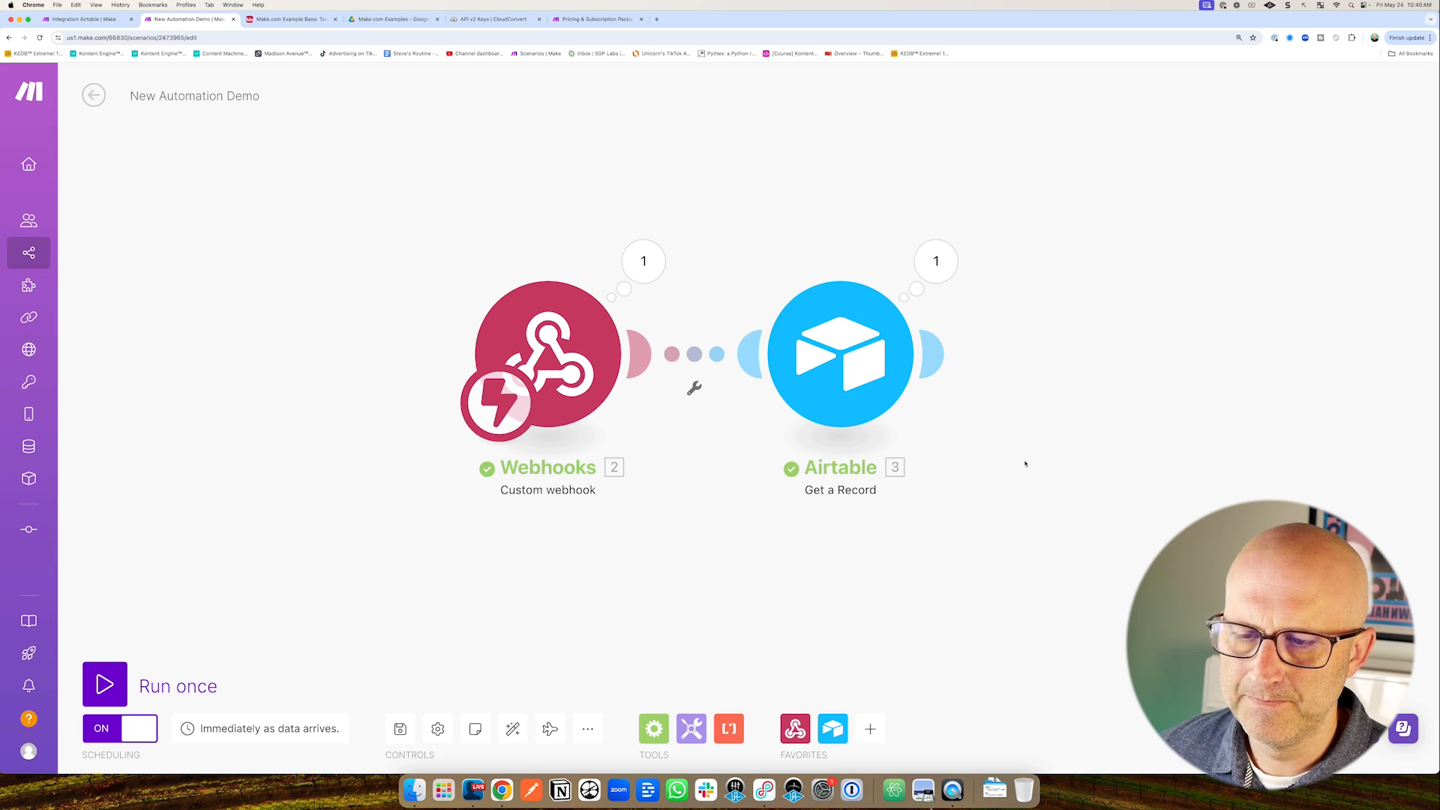
Attach an Airtable Update a Record module to the Get a Record output.
{"action": "left_click", "coordinate": [934, 353]}
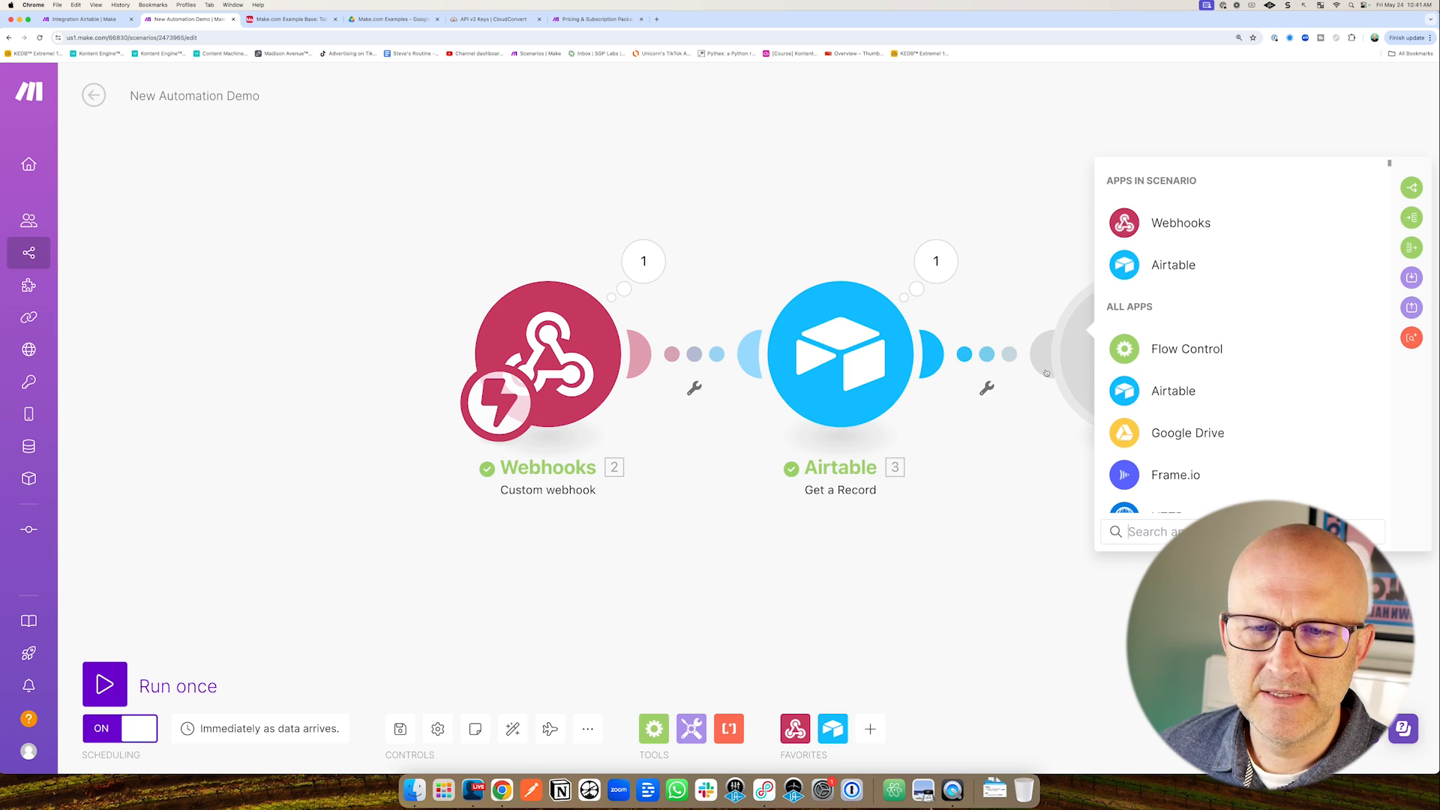
{"action": "left_click", "coordinate": [1171, 265]}
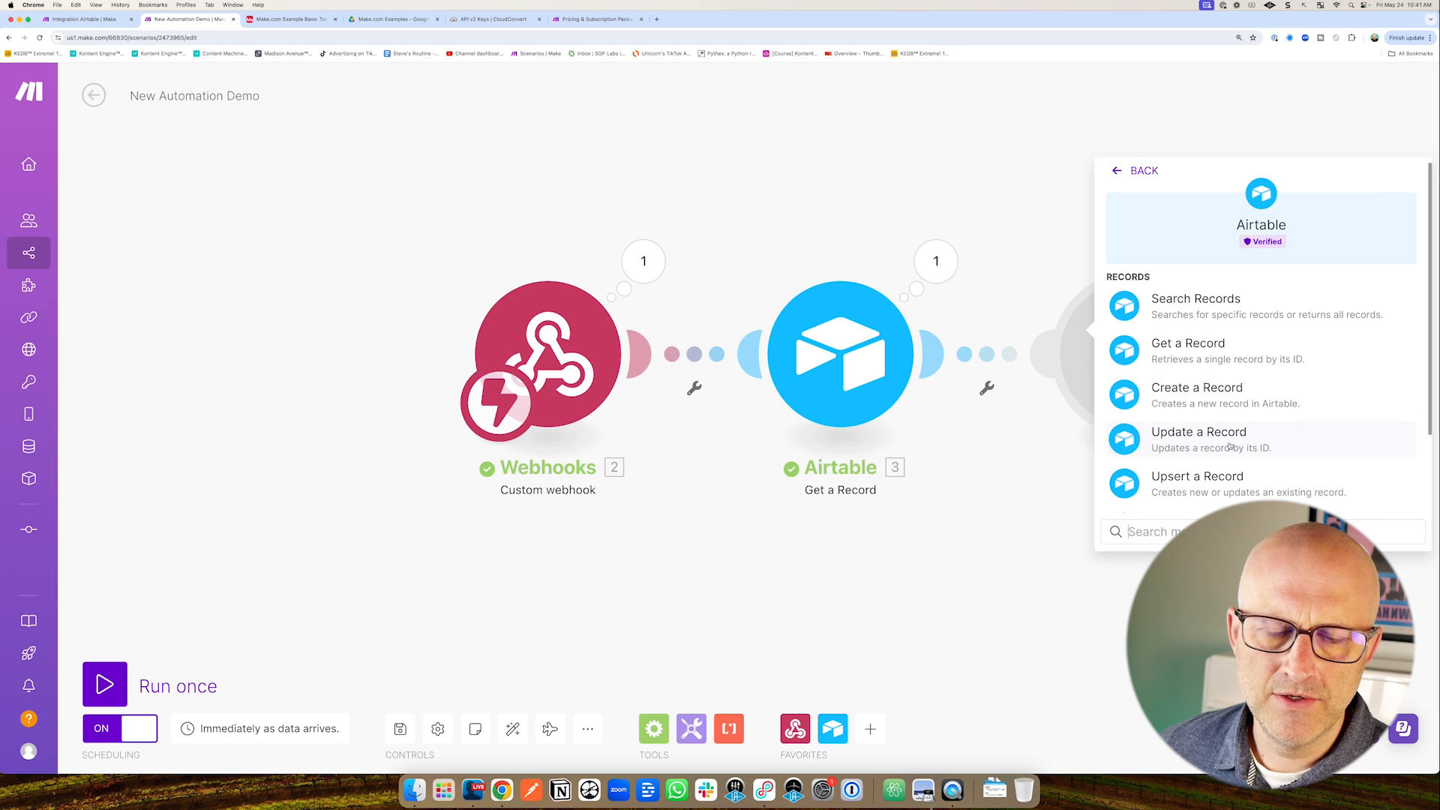
{"action": "left_click", "coordinate": [1205, 444]}
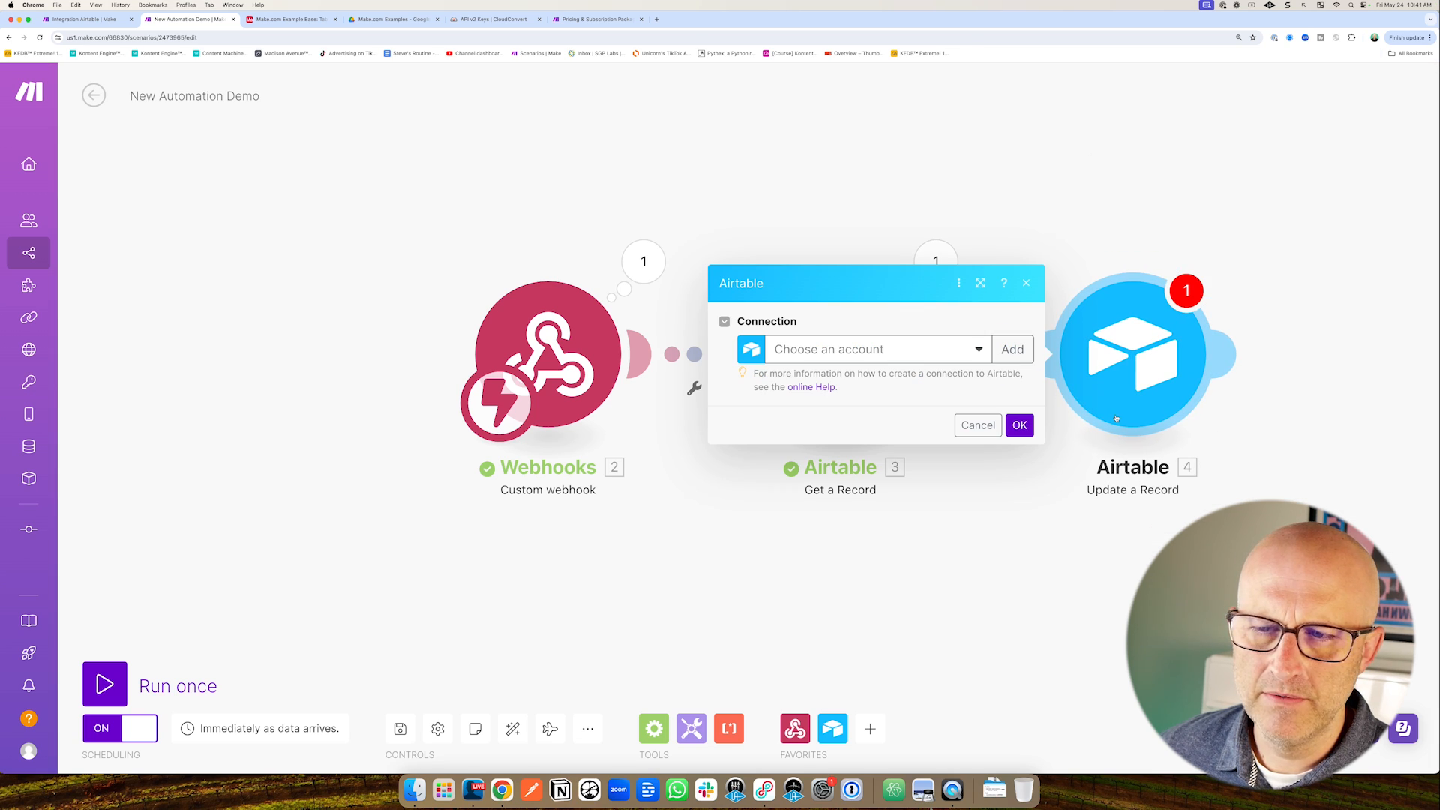
Reauthorize the Make.com Demo Airtable connection, granting access to Make.com Example Base found by searching 'Make.'.
{"action": "left_click", "coordinate": [930, 349]}
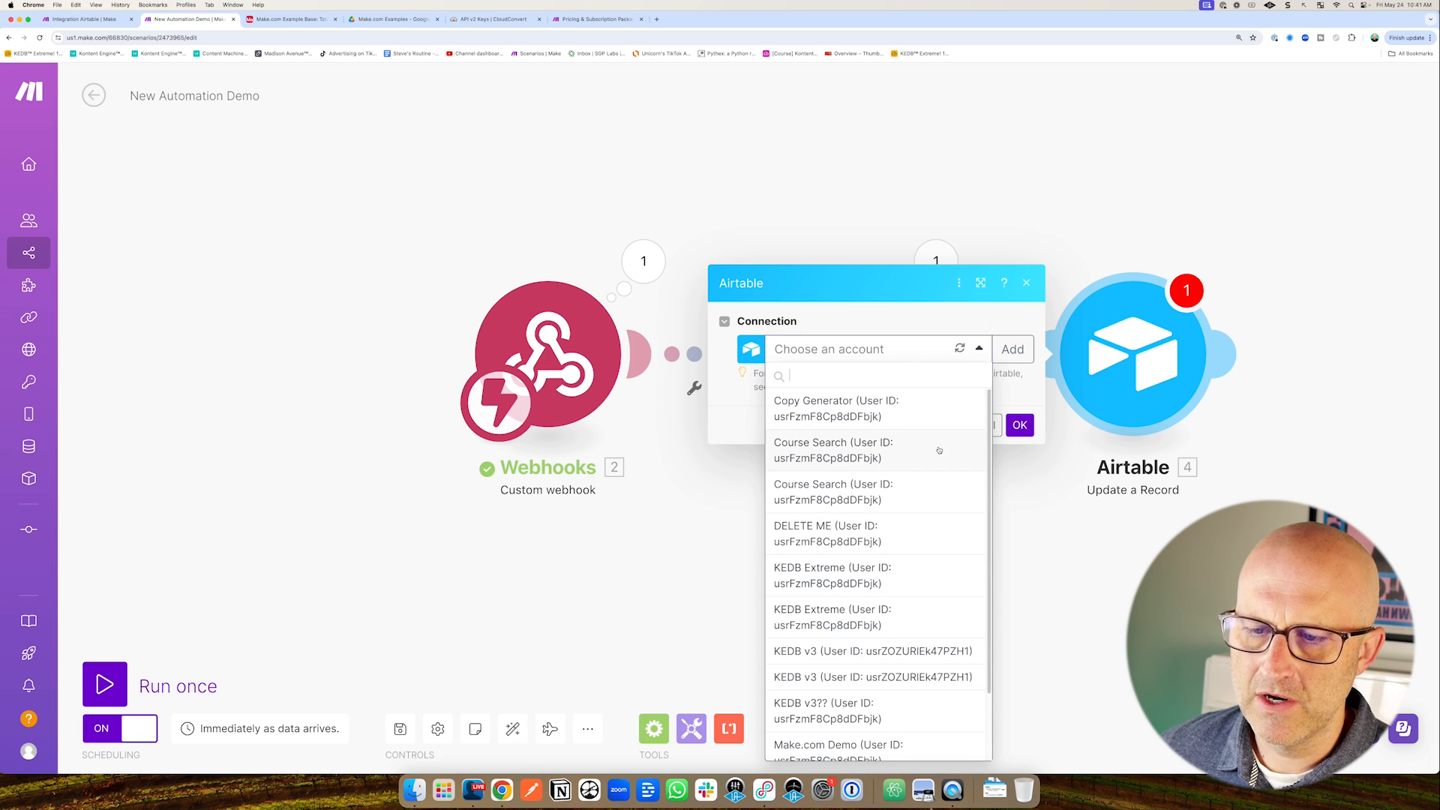
{"action": "scroll", "coordinate": [938, 450], "scroll_direction": "down", "scroll_amount": 2}
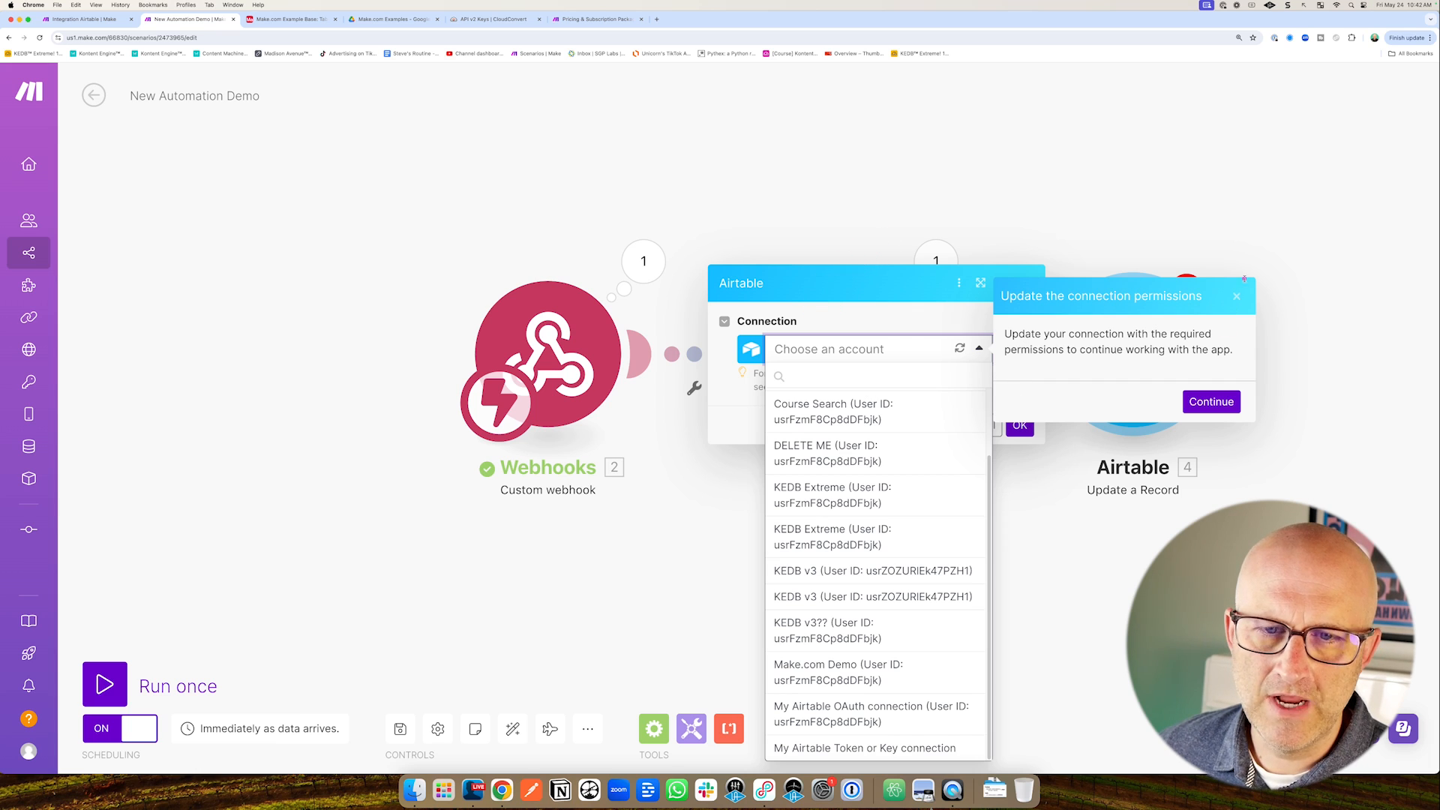
{"action": "left_click", "coordinate": [1219, 403]}
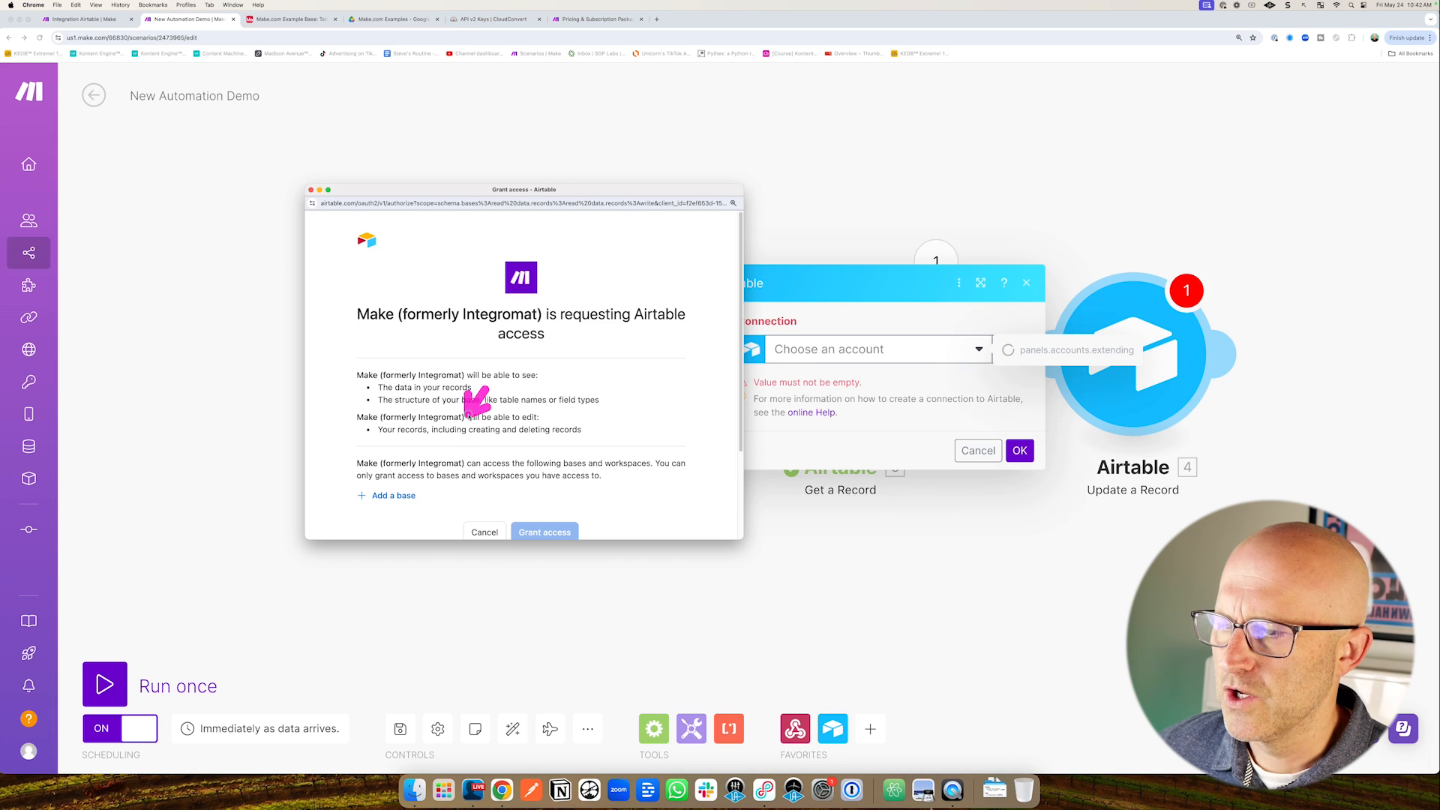
{"action": "left_click", "coordinate": [410, 496]}
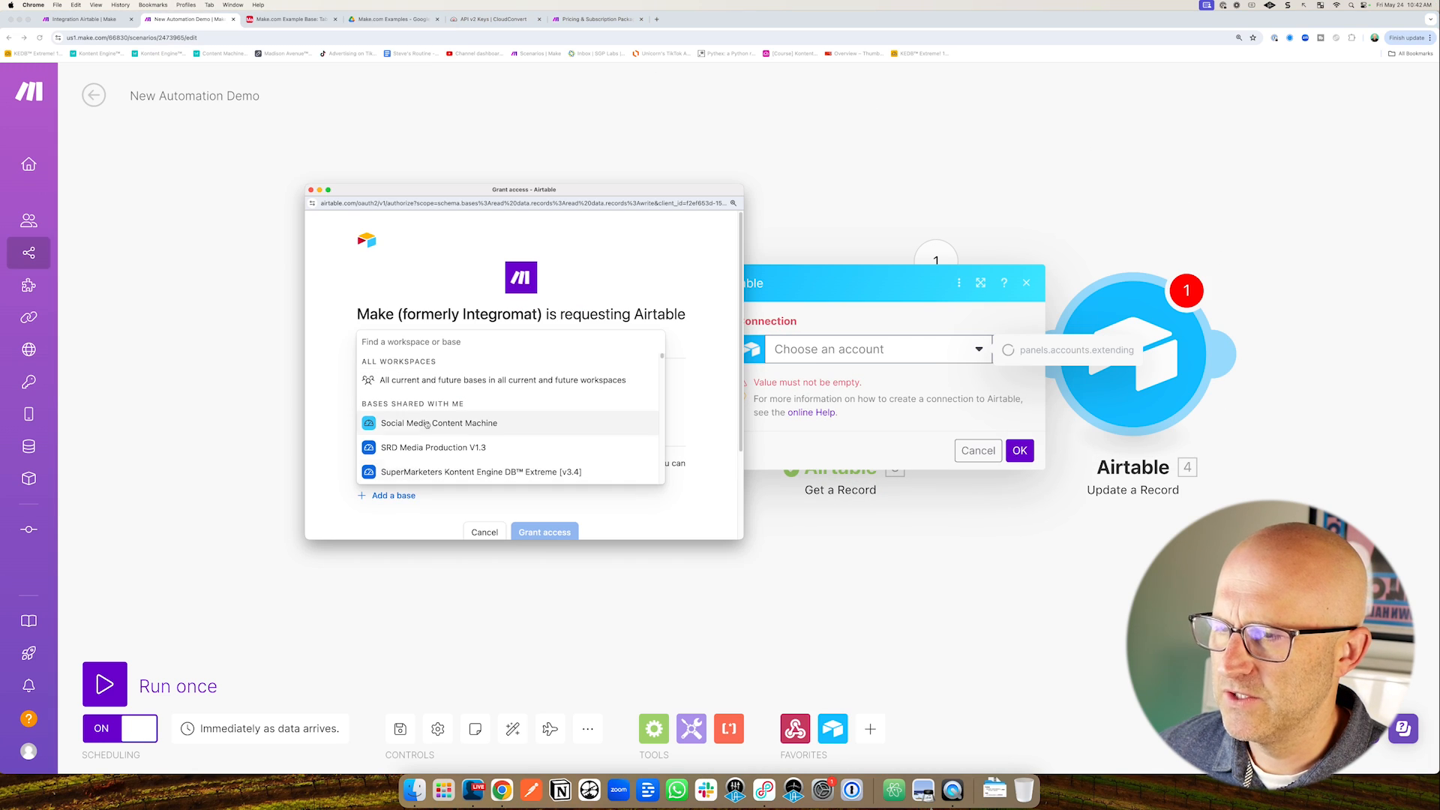
{"action": "type", "text": "Make.com"}
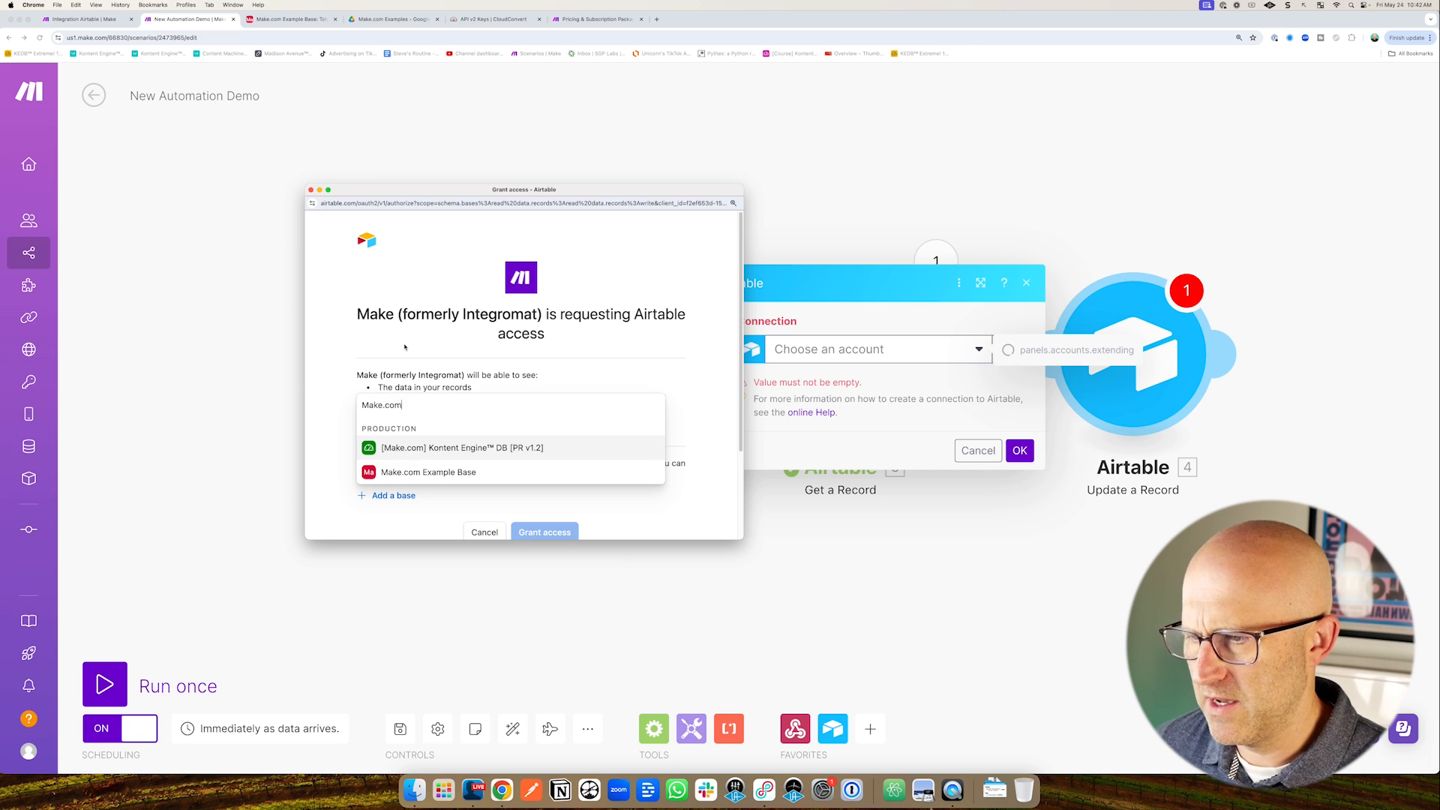
{"action": "left_click", "coordinate": [426, 472]}
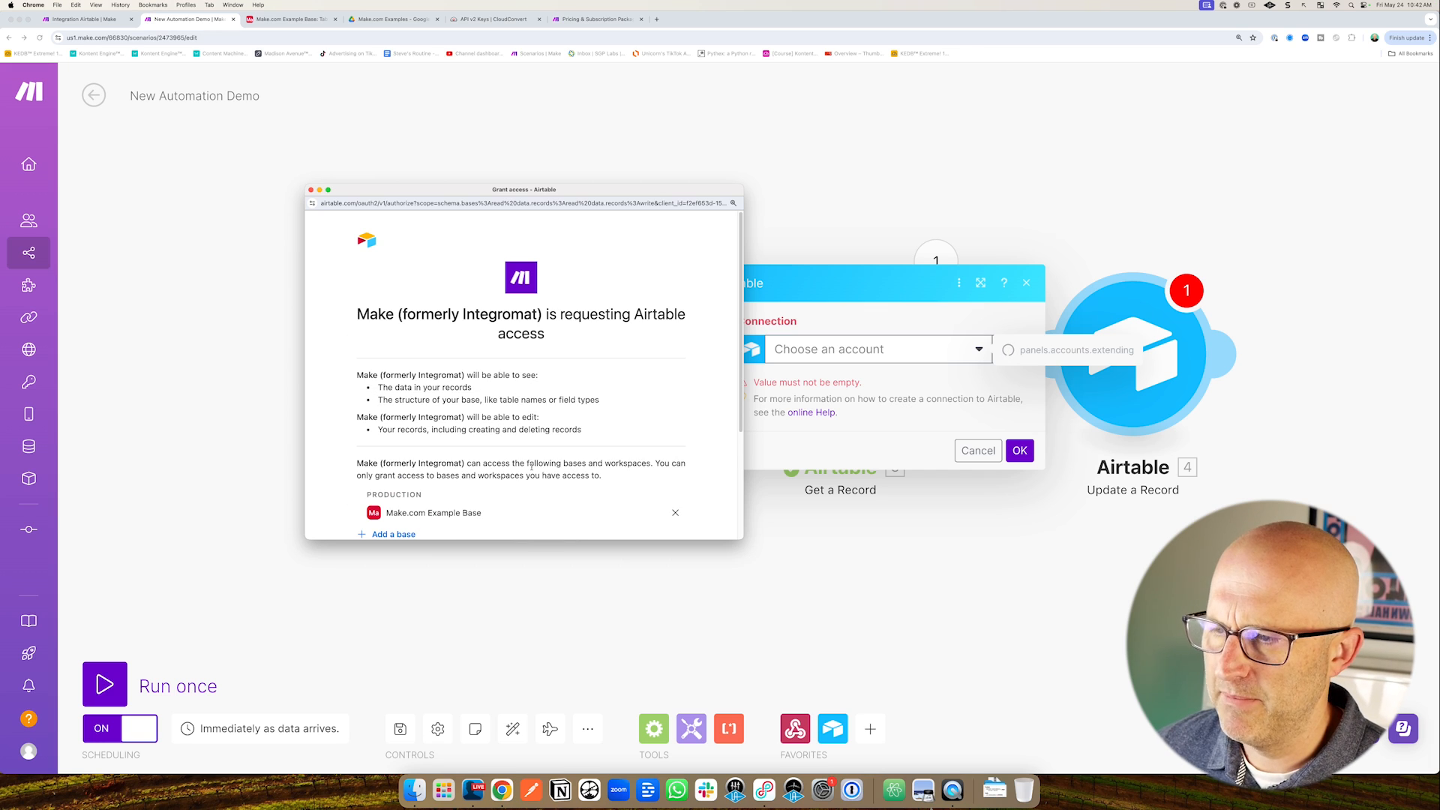
{"action": "scroll", "coordinate": [555, 464], "scroll_direction": "down", "scroll_amount": 3}
{"action": "left_click", "coordinate": [546, 414]}
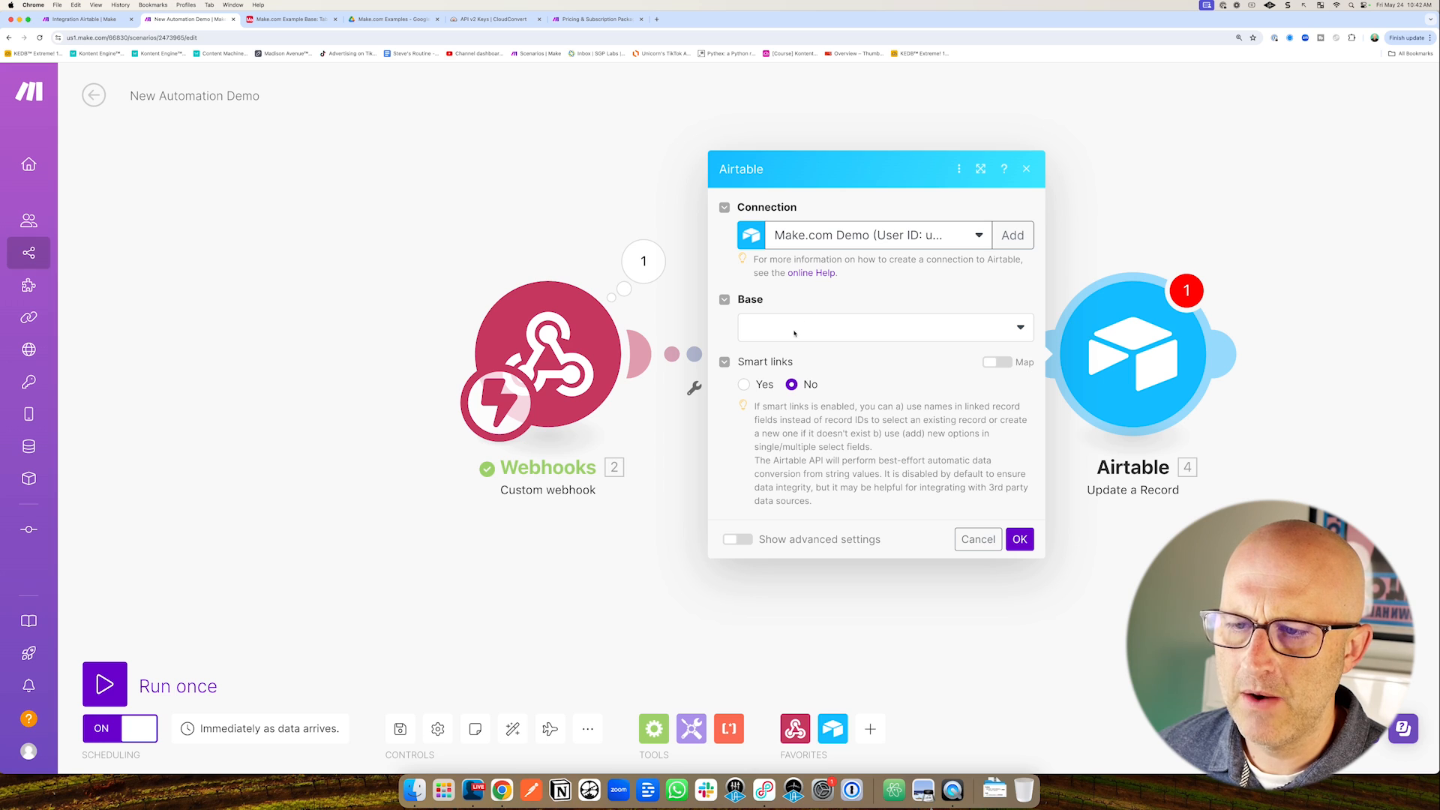
Set the Update a Record module's base to Make.com Example Base and table to Table 1.
{"action": "left_click", "coordinate": [814, 325]}
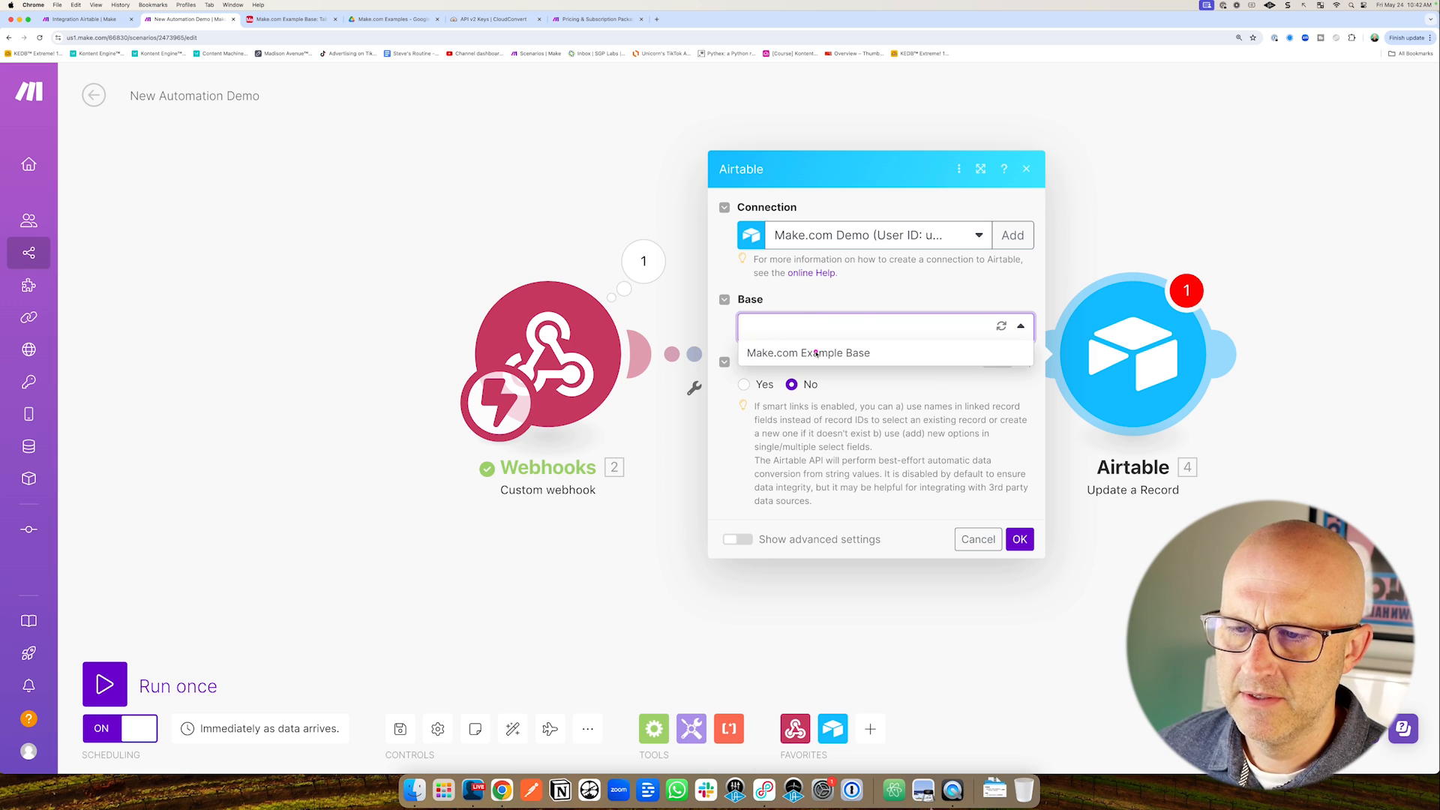
{"action": "left_click", "coordinate": [816, 353]}
{"action": "left_click", "coordinate": [795, 357]}
{"action": "left_click", "coordinate": [792, 383]}
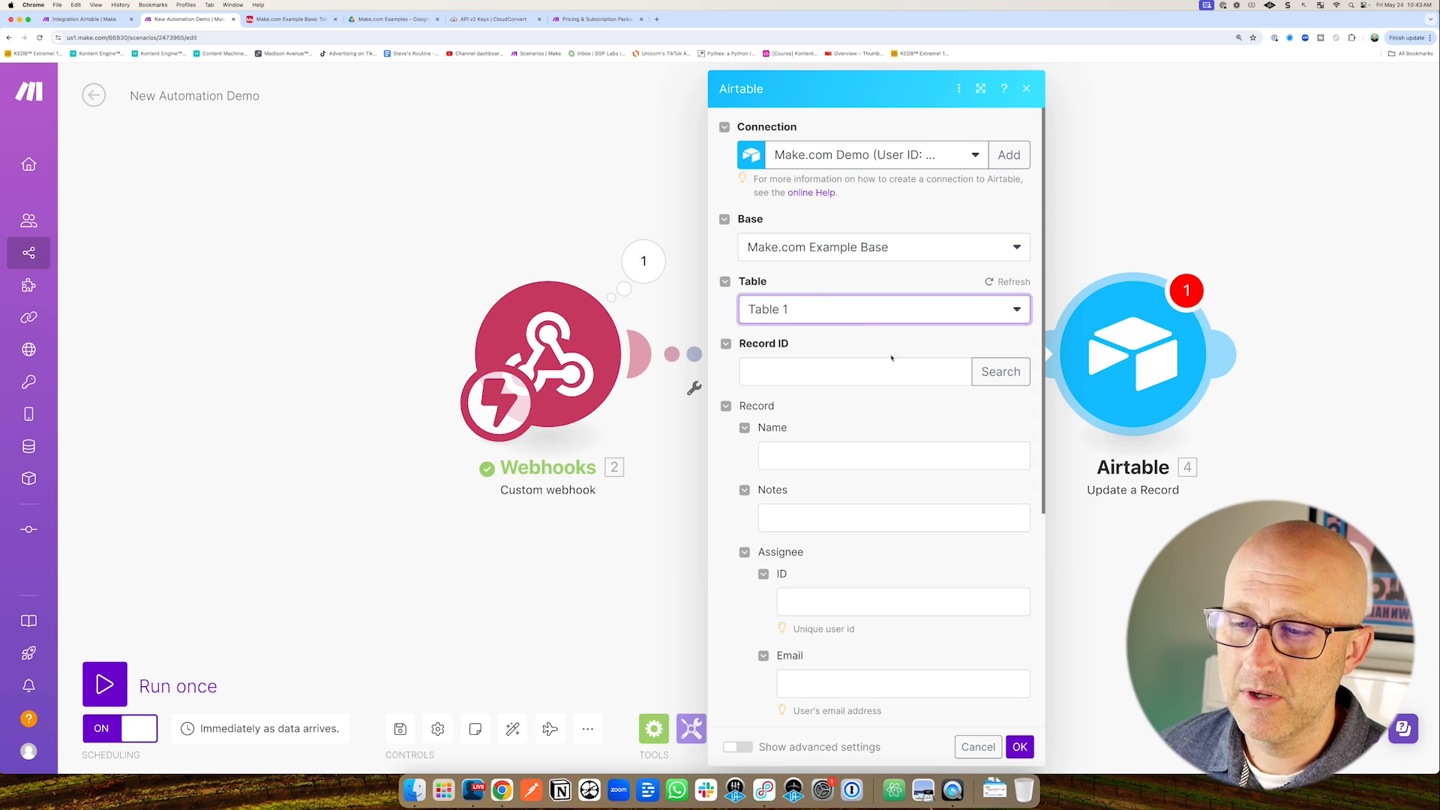
Map the webhook recordId to Record ID, set Name and Notes to 'Updated', and save the scenario.
{"action": "left_click", "coordinate": [770, 375]}
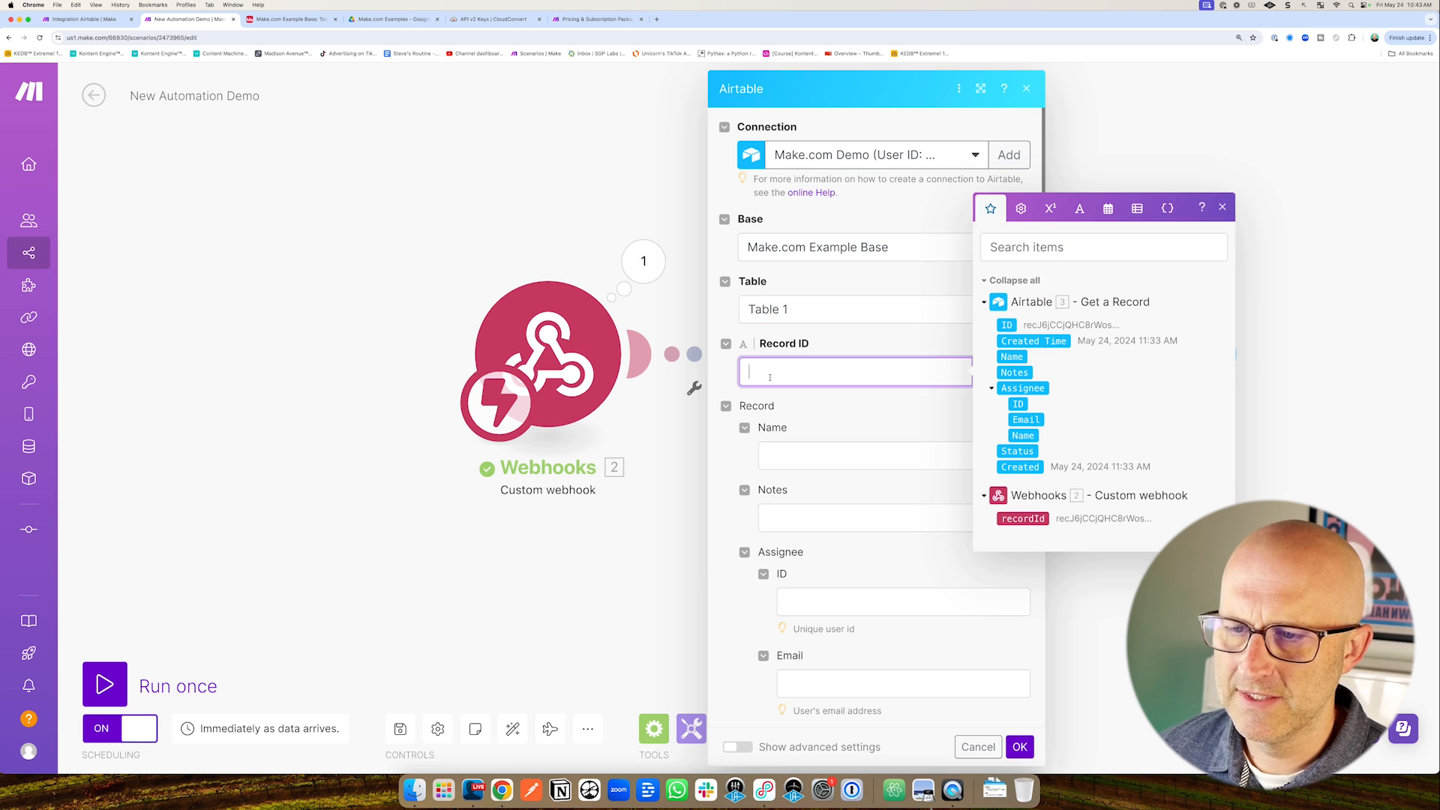
{"action": "left_click", "coordinate": [1022, 518]}
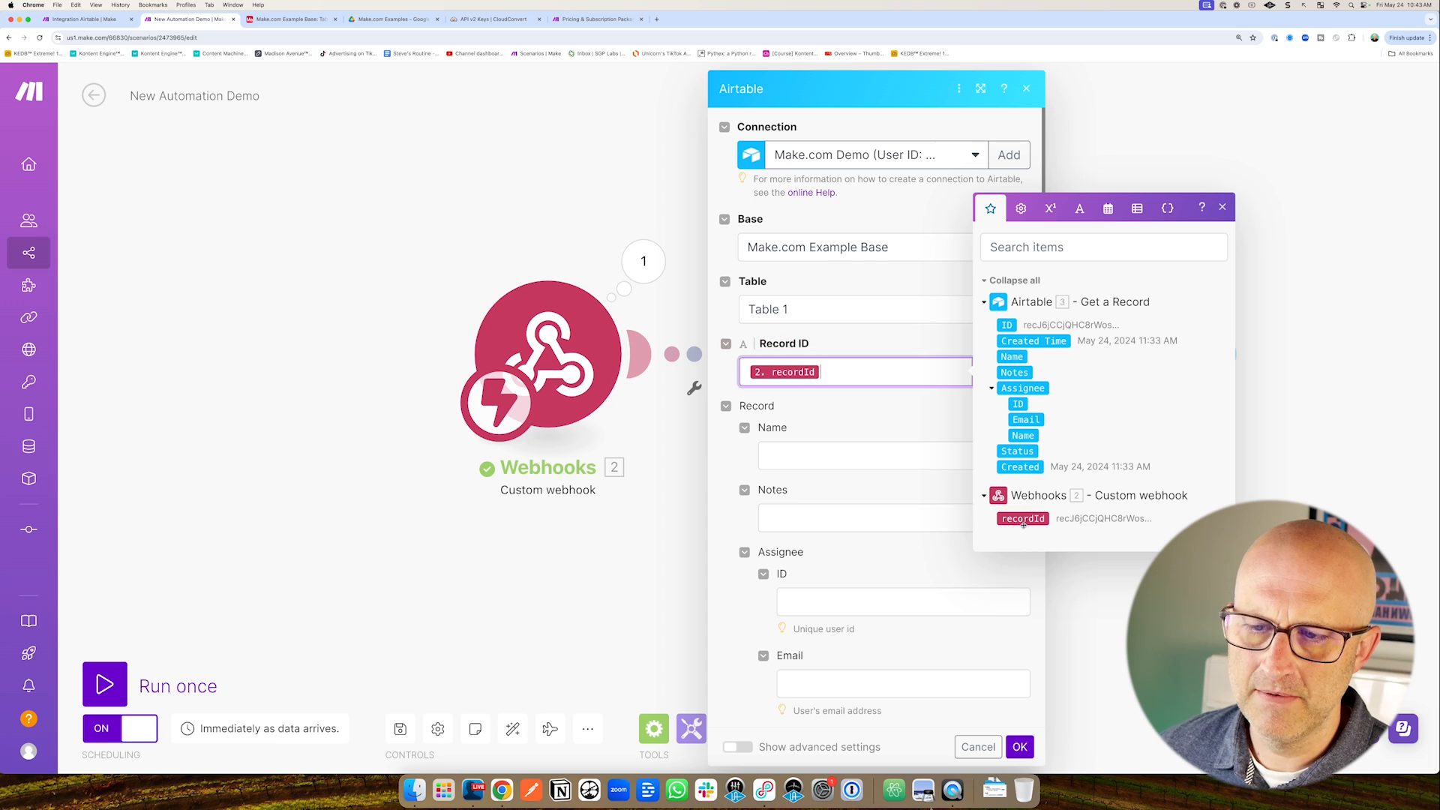
{"action": "left_click", "coordinate": [801, 455]}
{"action": "type", "text": "Updat"}
{"action": "left_click", "coordinate": [794, 516]}
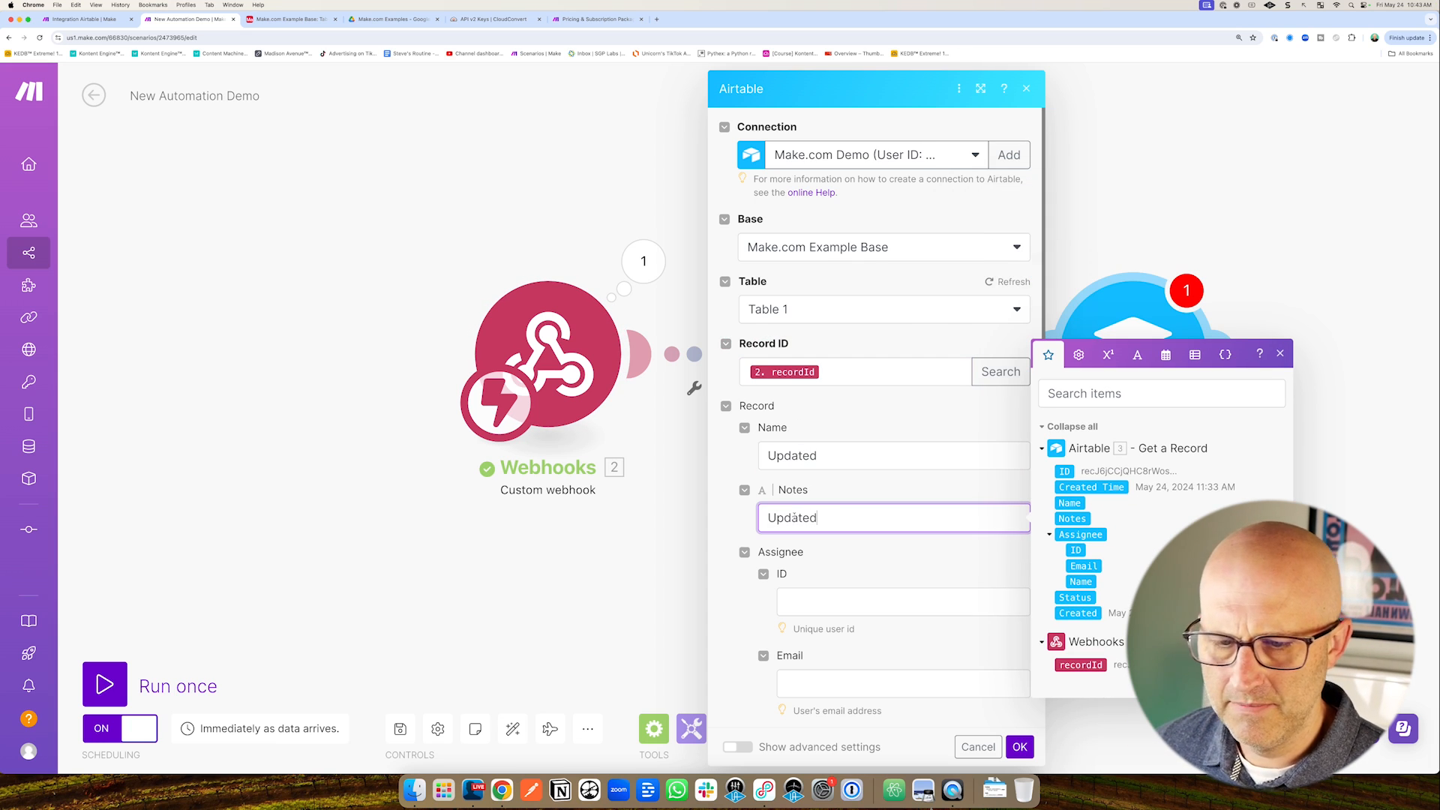
{"action": "left_click", "coordinate": [1020, 747]}
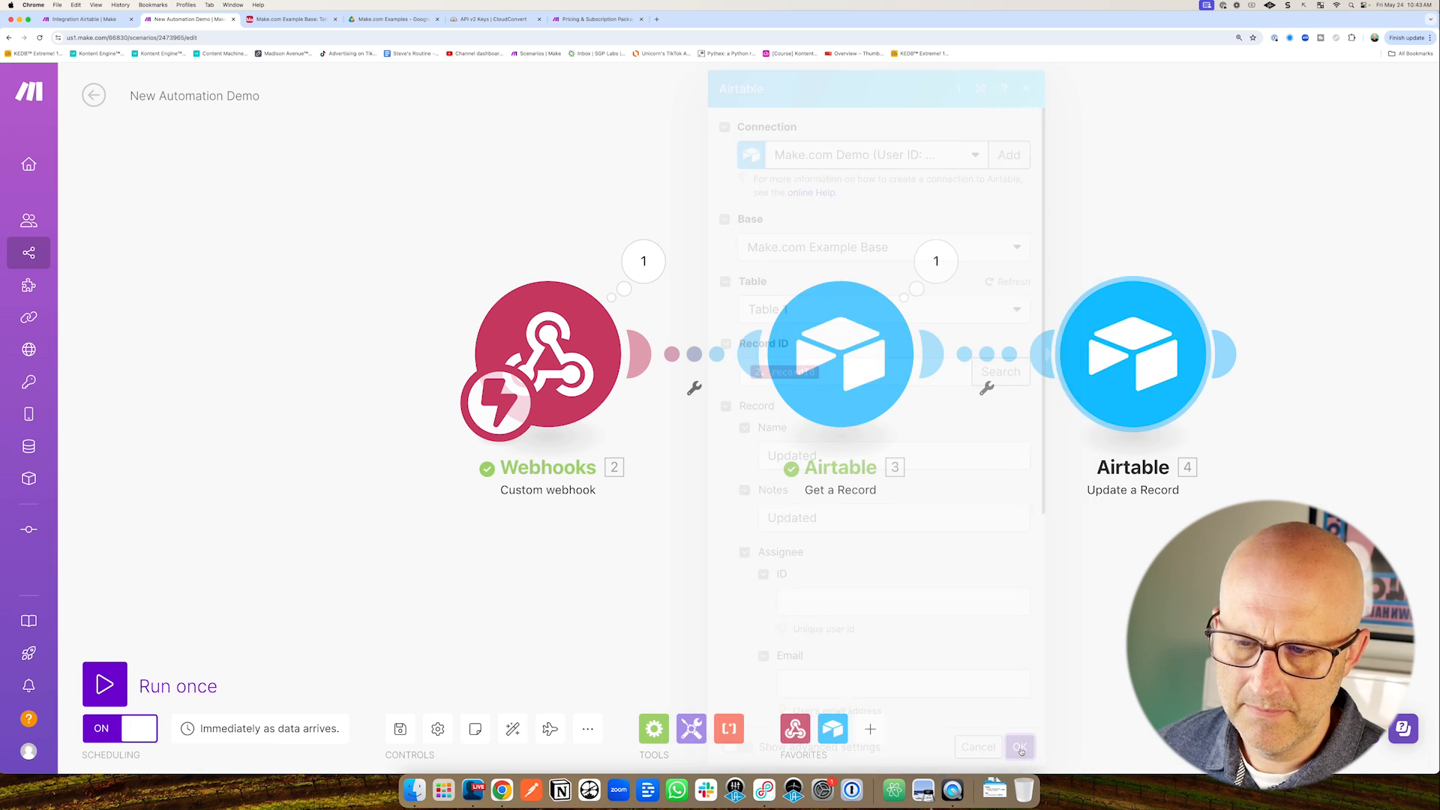
{"action": "left_click", "coordinate": [402, 728]}
Turn on the When New Row Is Created automation in the Airtable base.
{"action": "left_click", "coordinate": [94, 95]}
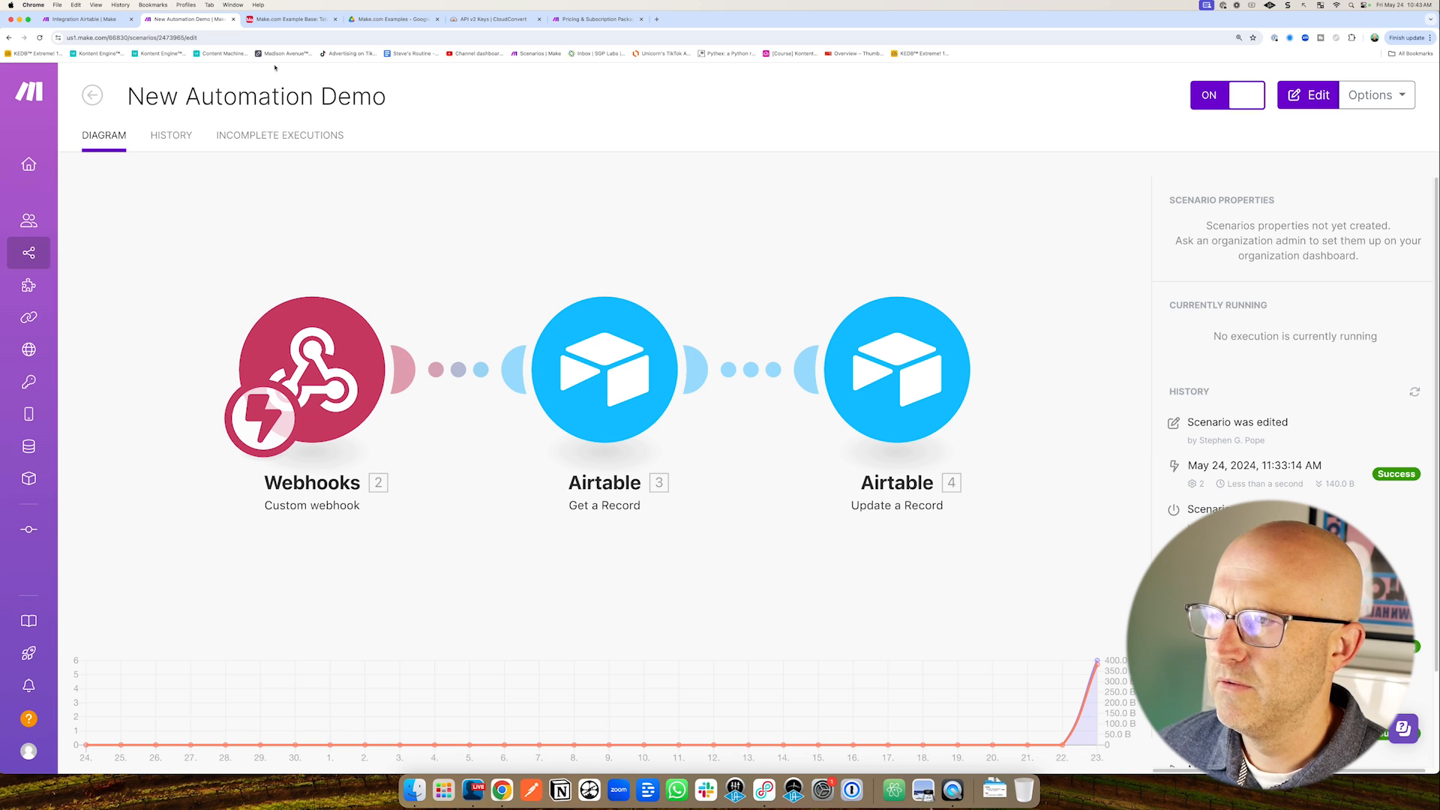
{"action": "left_click", "coordinate": [290, 24]}
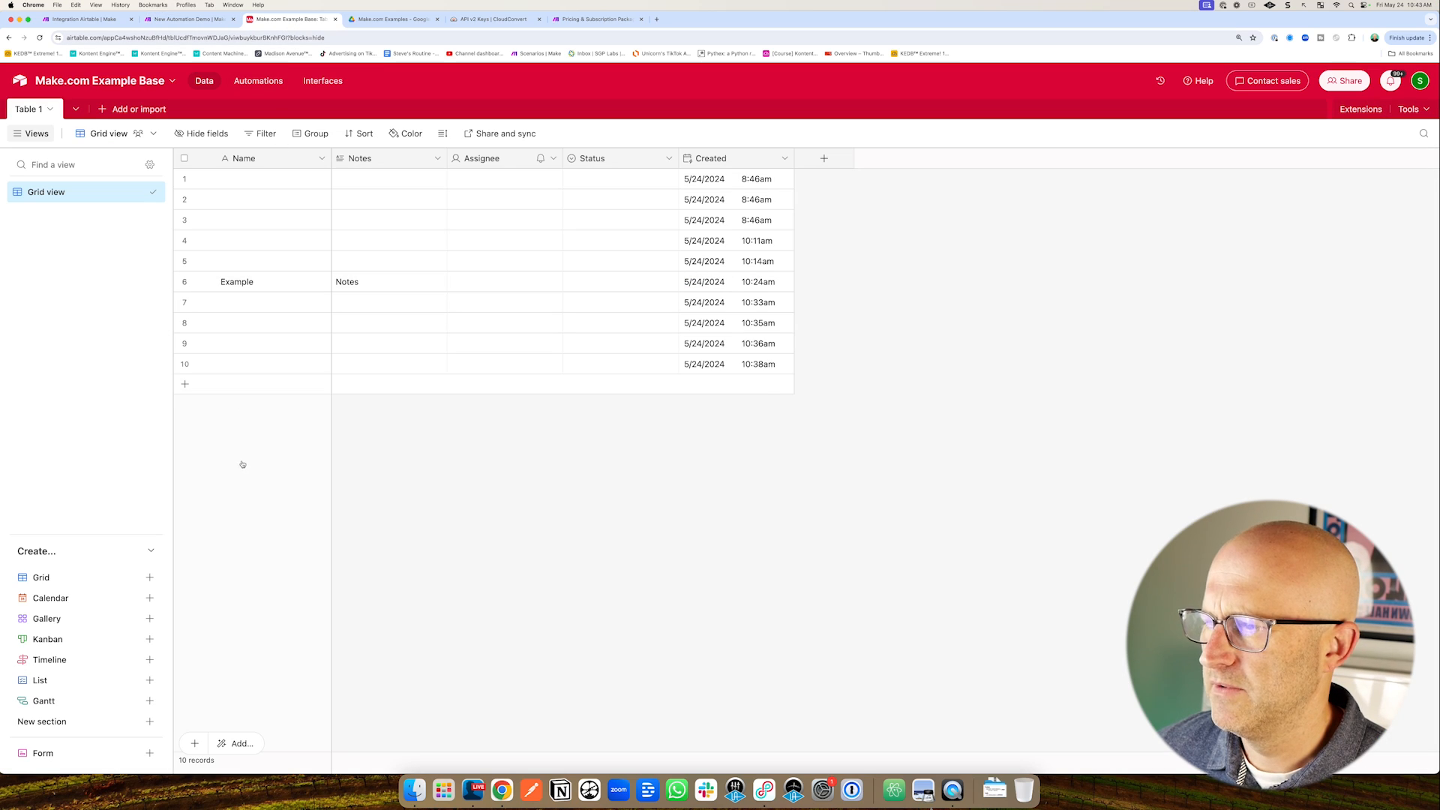
{"action": "left_click", "coordinate": [258, 81]}
{"action": "left_click", "coordinate": [385, 115]}
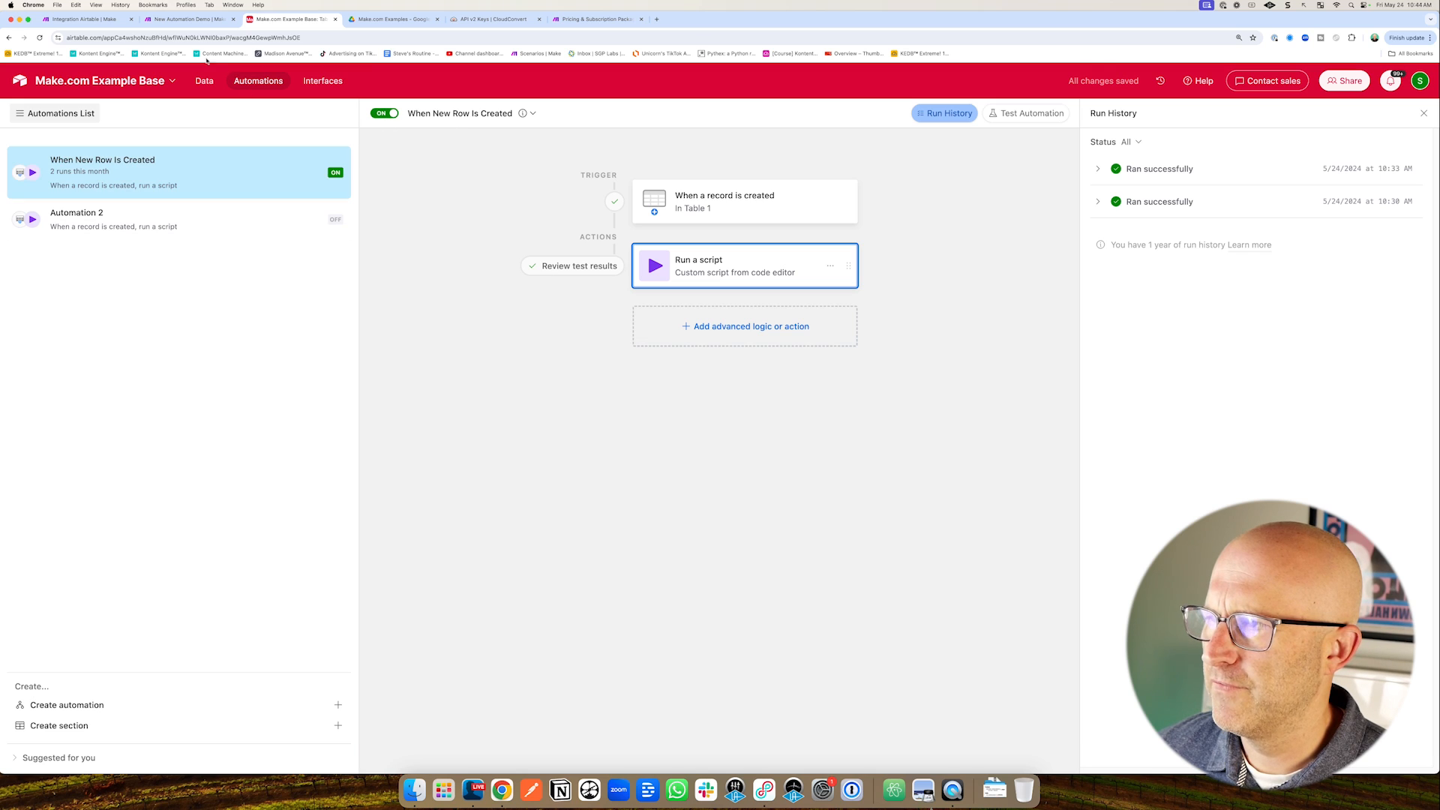
Add a new row 12 to Table 1 to trigger the automation.
{"action": "left_click", "coordinate": [92, 20]}
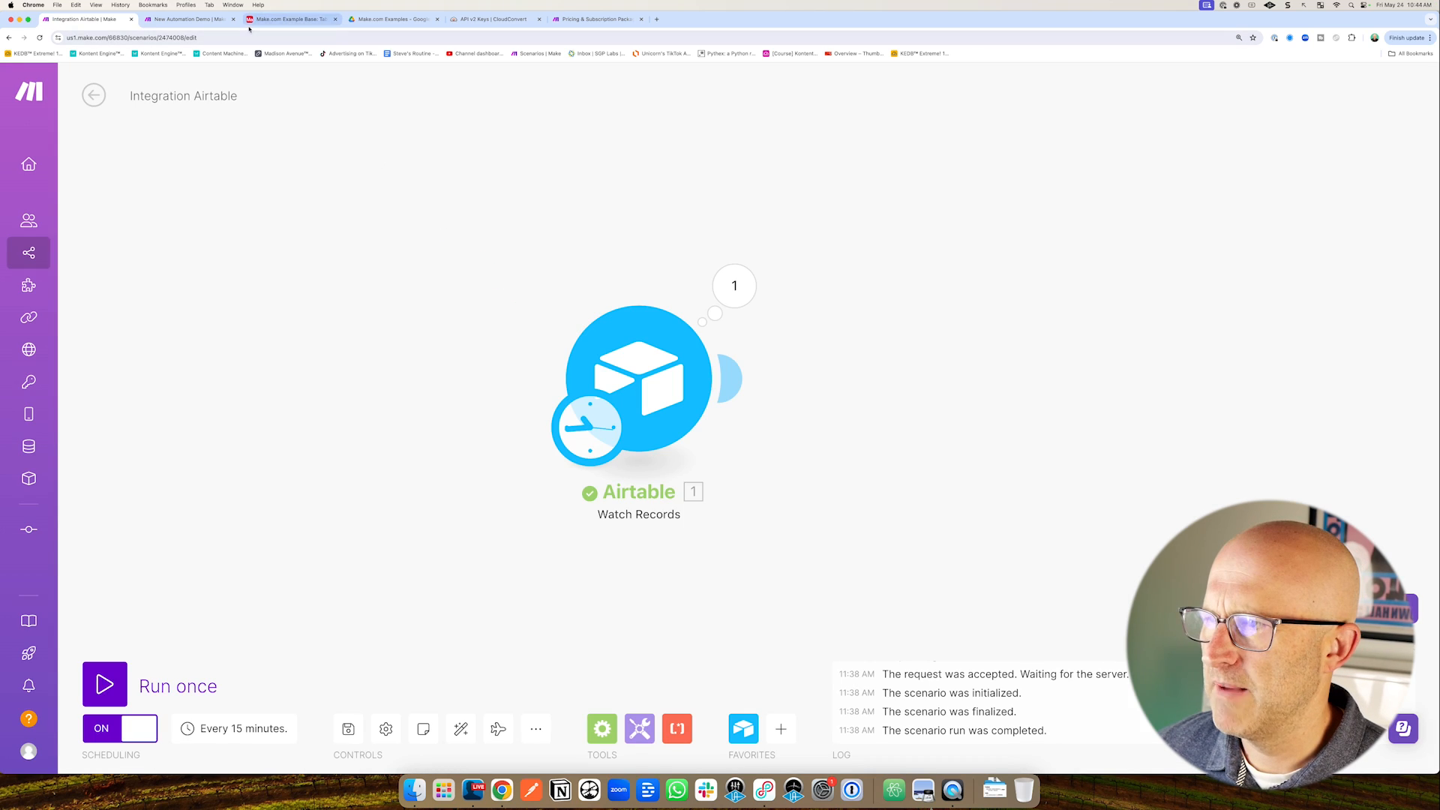
{"action": "left_click", "coordinate": [289, 18]}
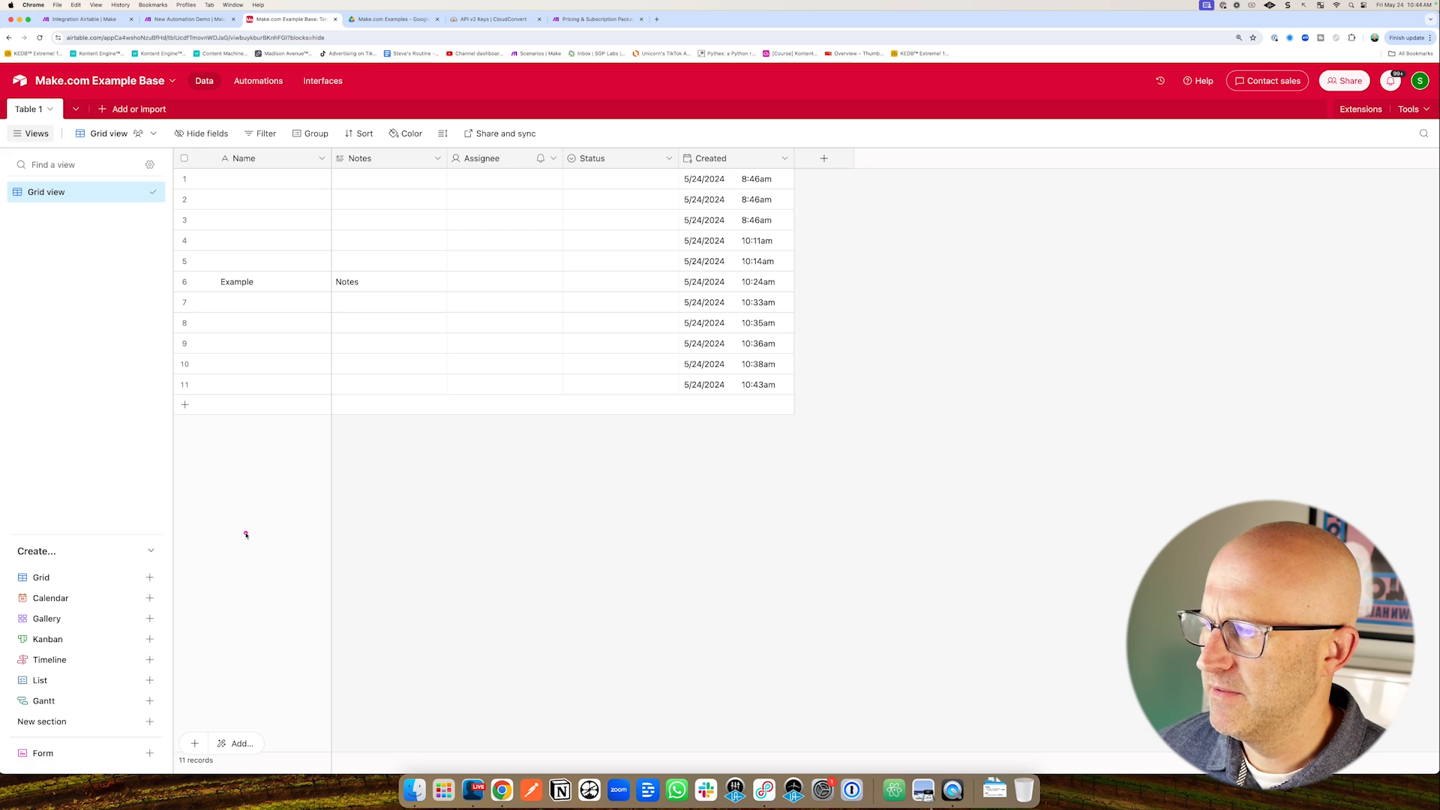
{"action": "left_click", "coordinate": [185, 404]}
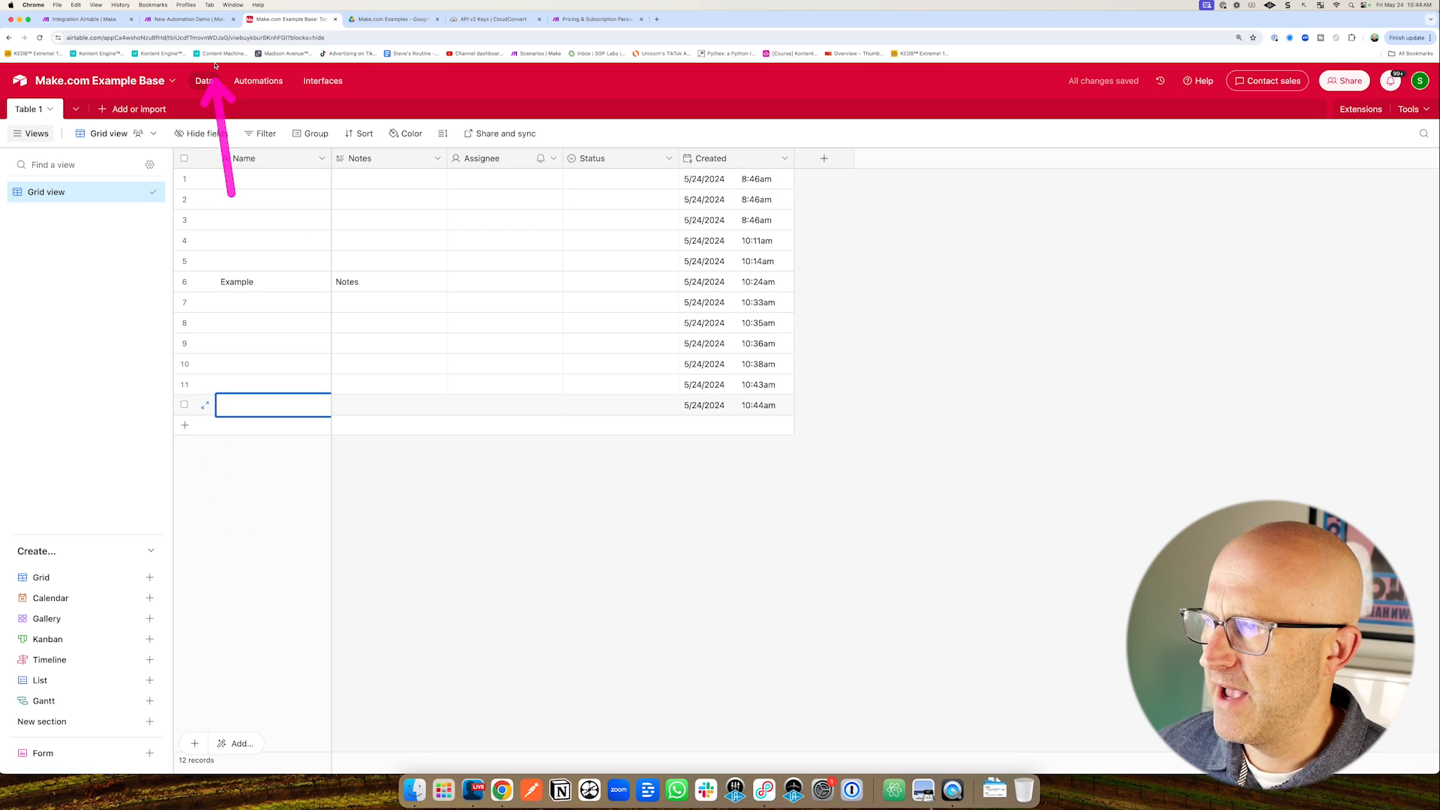
{"action": "left_click", "coordinate": [208, 21]}
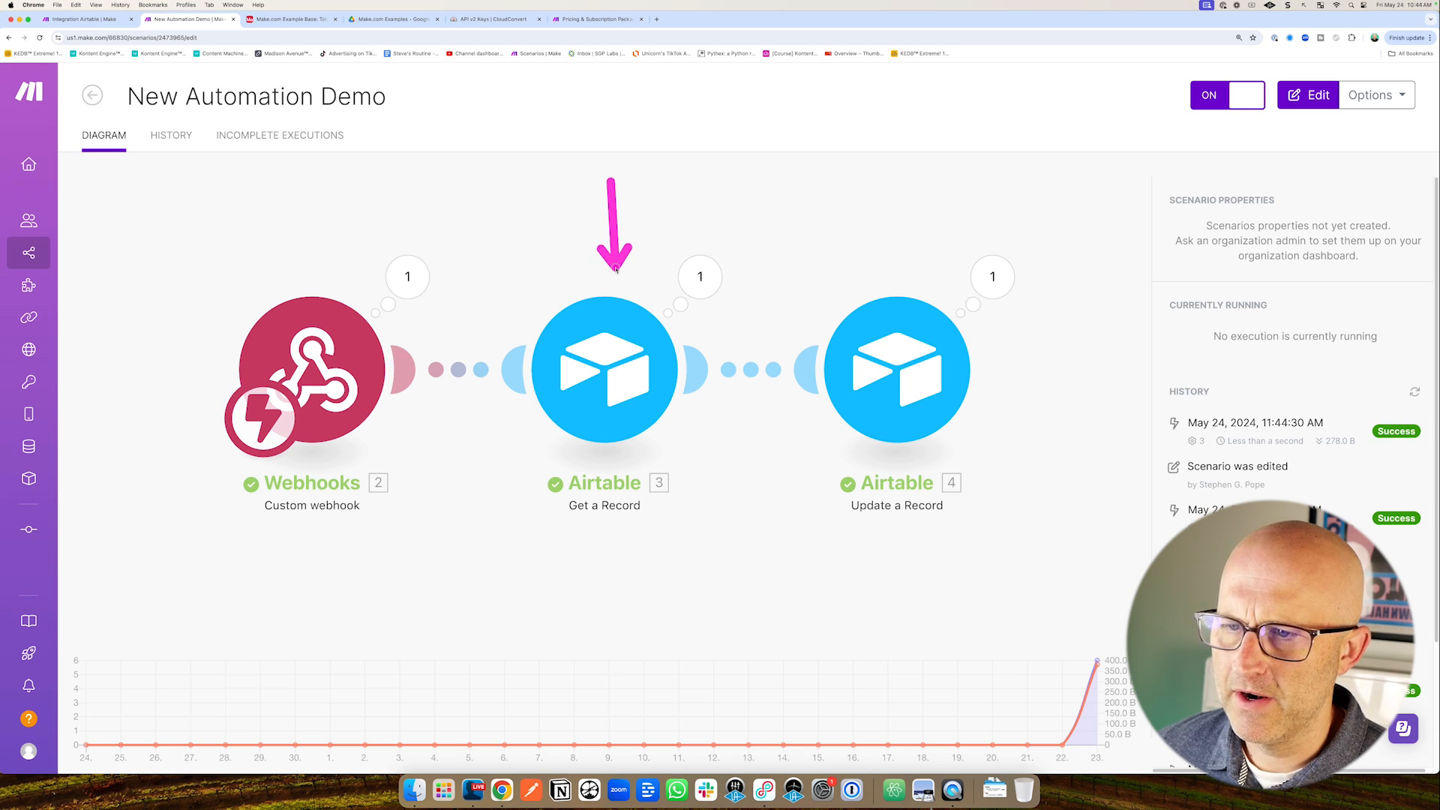
Confirm row 12 now reads 'Updated' in Airtable, then reopen the New Automation Demo editor.
{"action": "left_click", "coordinate": [289, 18]}
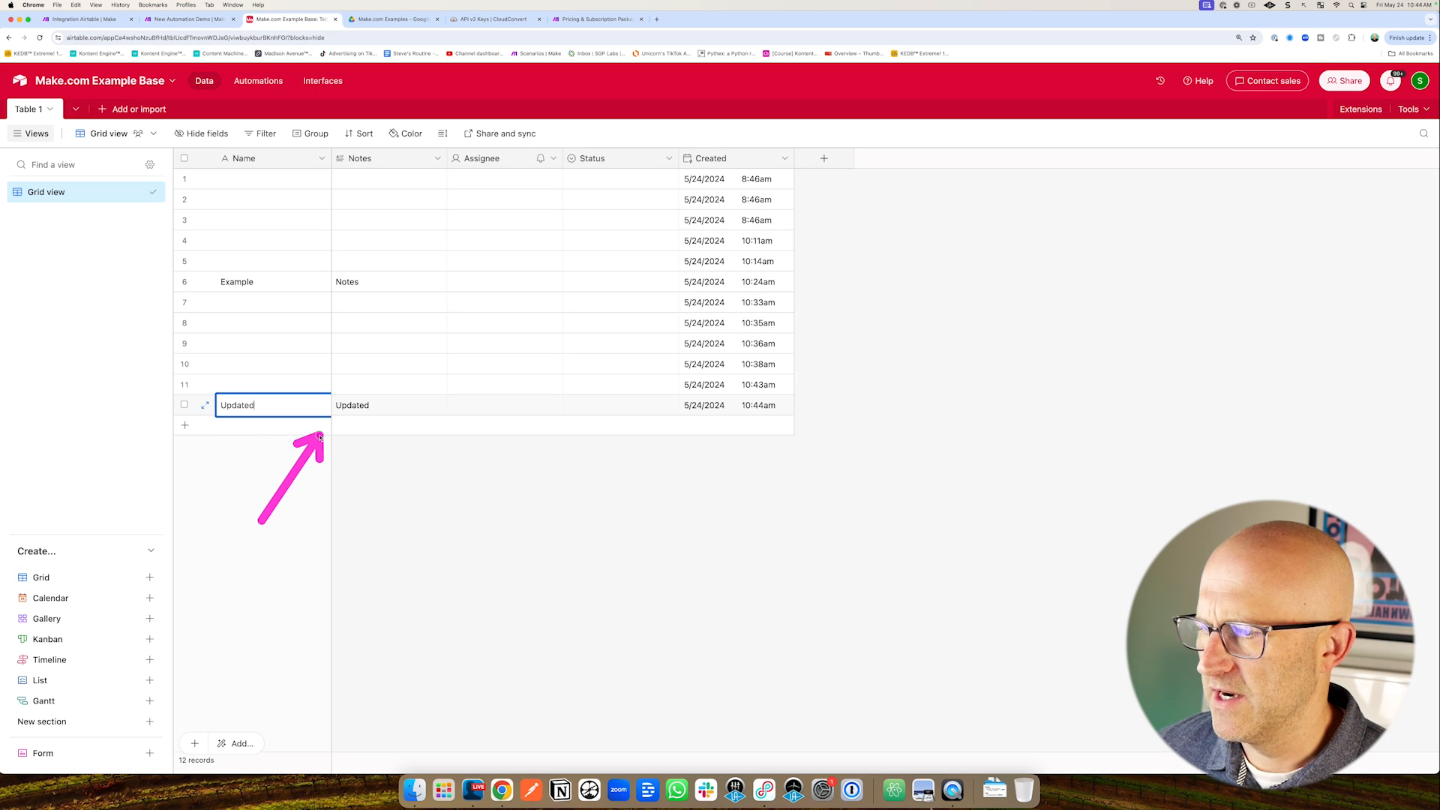
{"action": "left_click", "coordinate": [201, 19]}
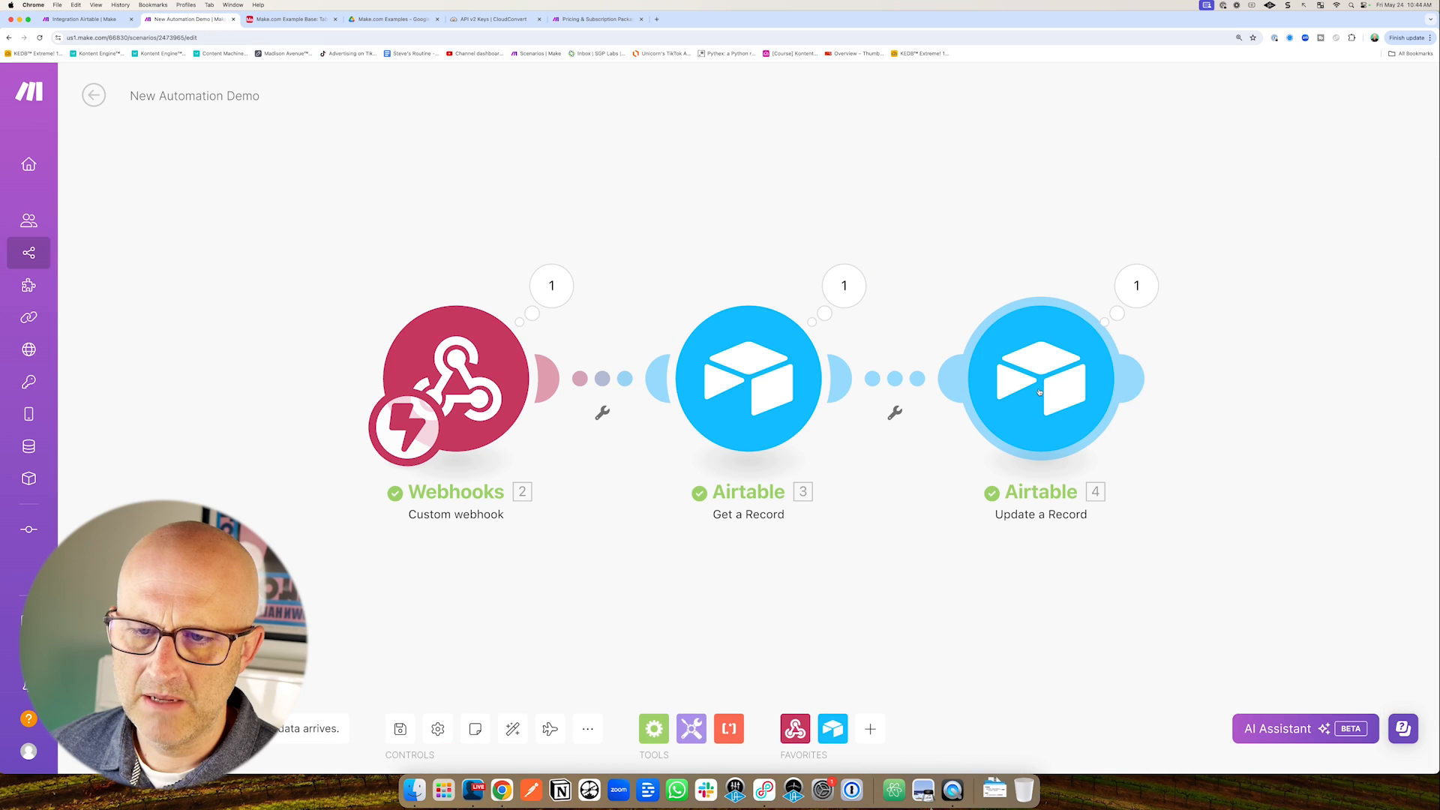
{"action": "left_click", "coordinate": [1076, 412]}
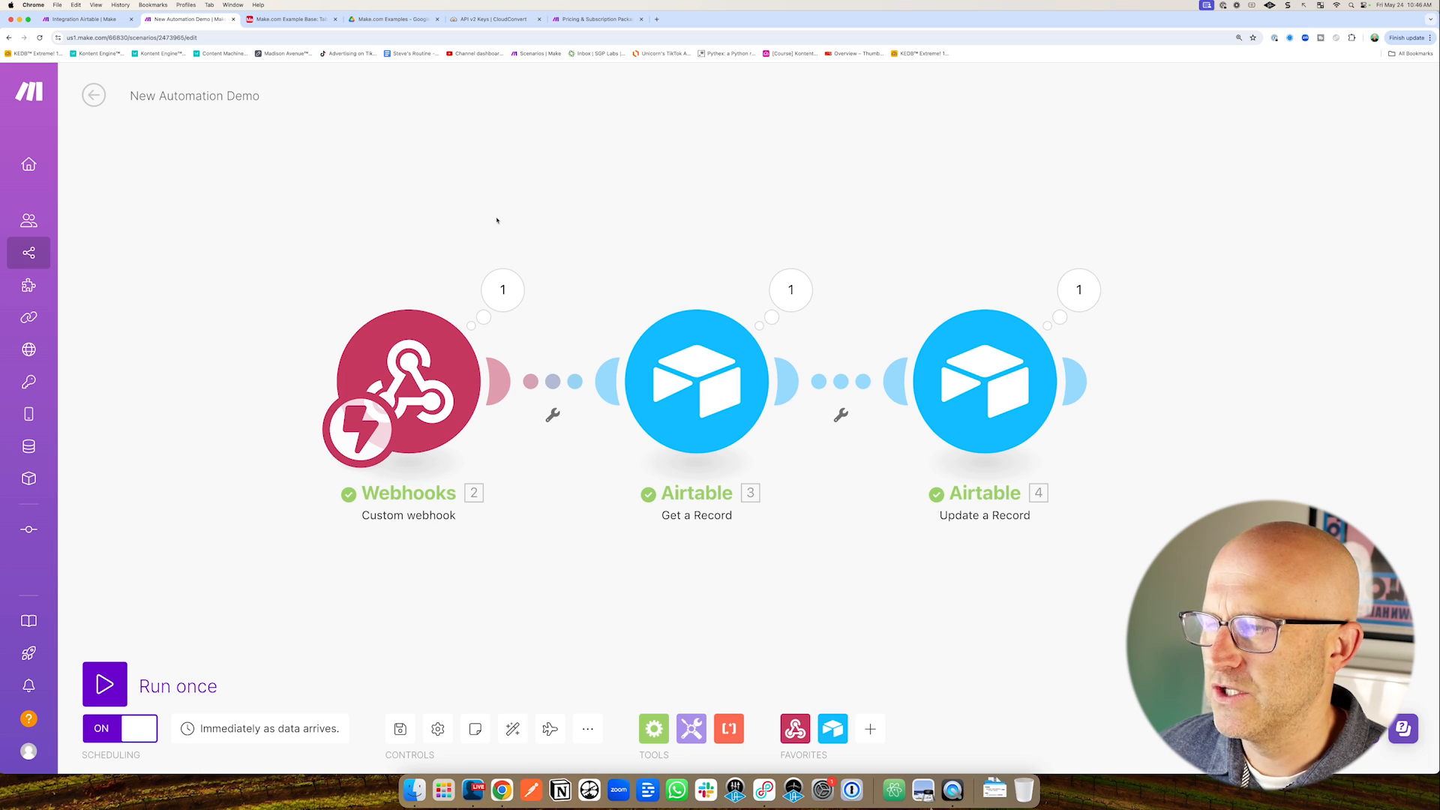
{"action": "scroll", "coordinate": [565, 242], "scroll_direction": "down", "scroll_amount": 1}
{"action": "left_click_drag", "start_coordinate": [629, 266], "coordinate": [632, 301]}
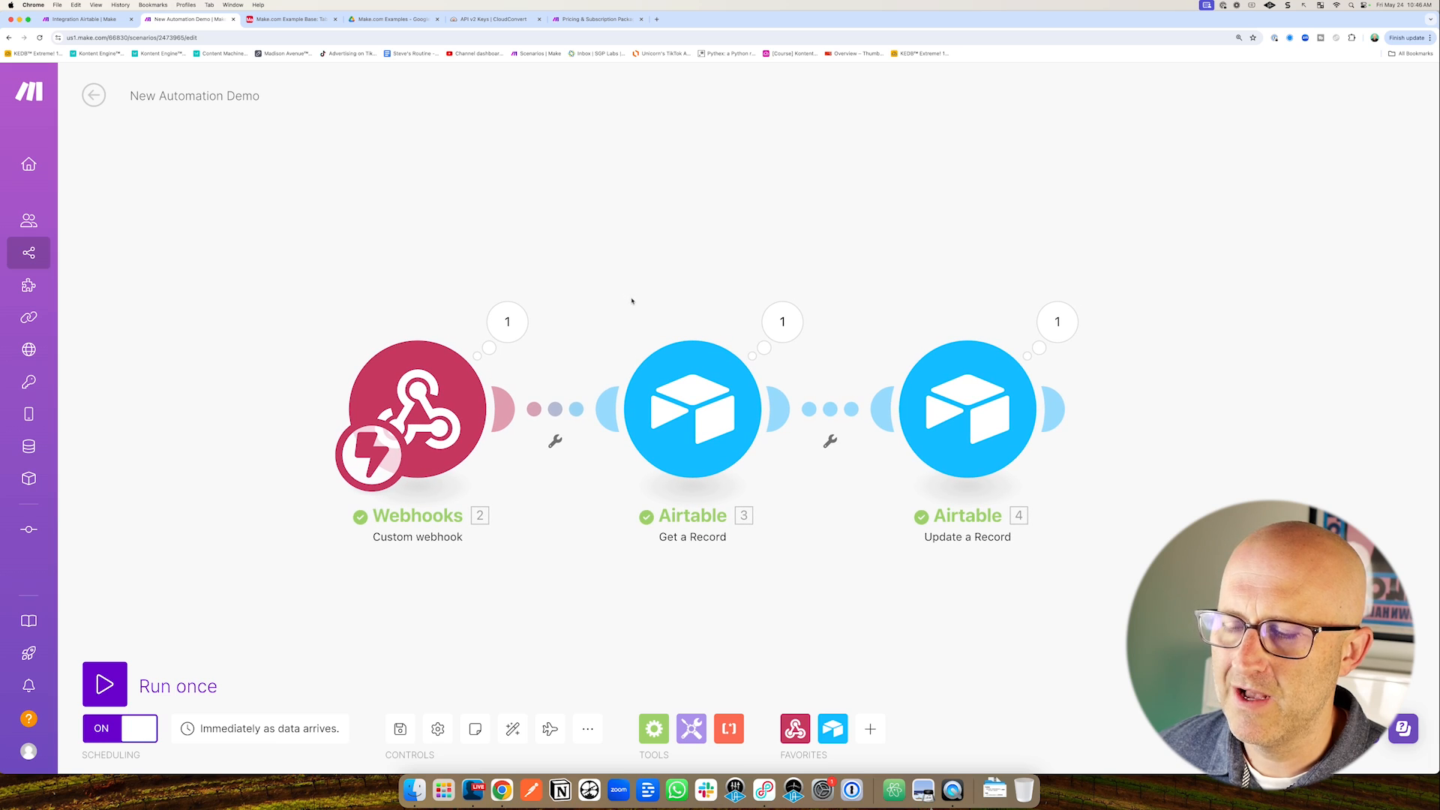